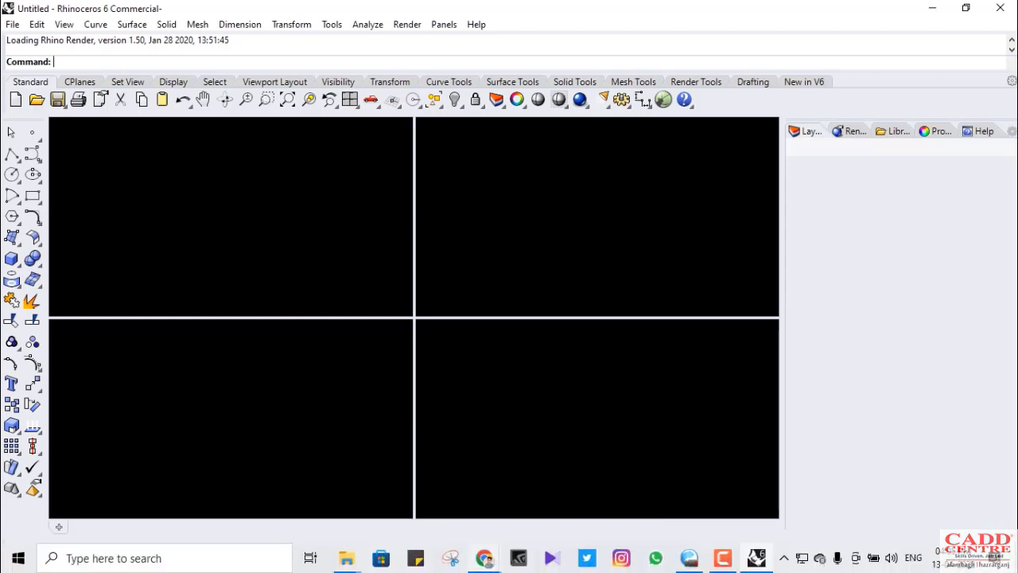
Switch to Chrome and check the London Aquatics Centre's length and width in the search result, then return to Rhino
mouse_move(489, 558)
click(402, 481)
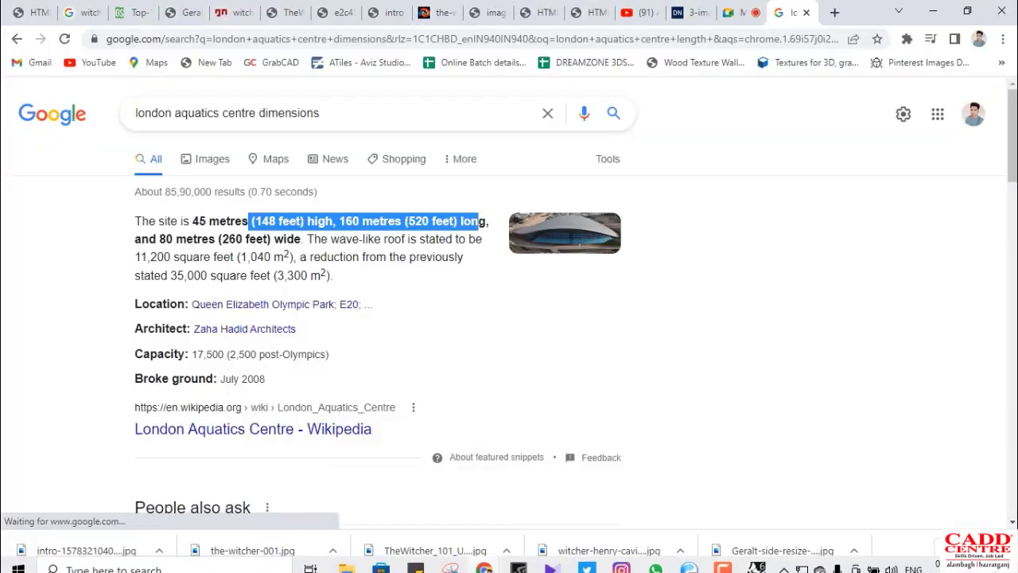
drag(485, 221, 449, 221)
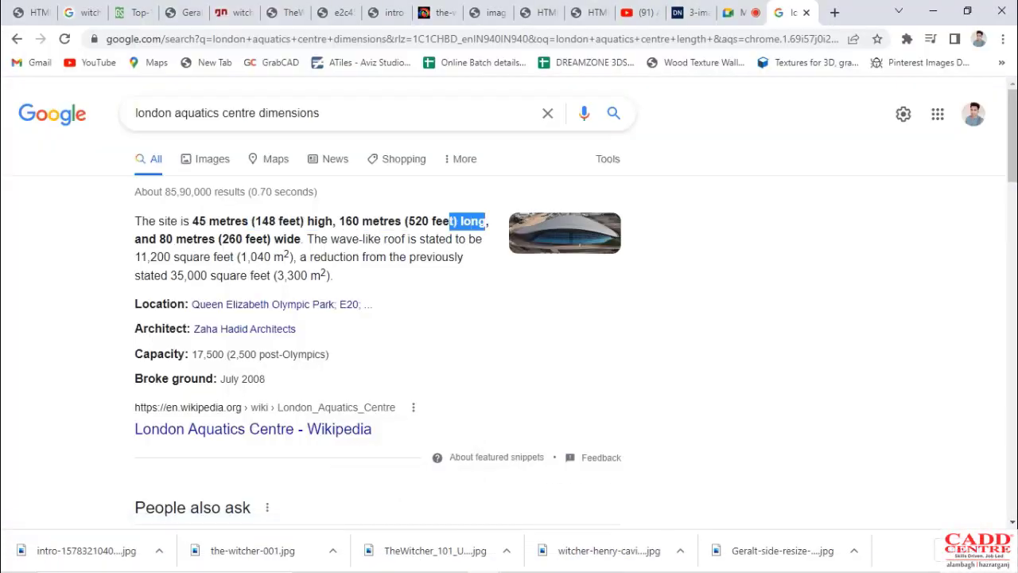
drag(301, 239, 166, 239)
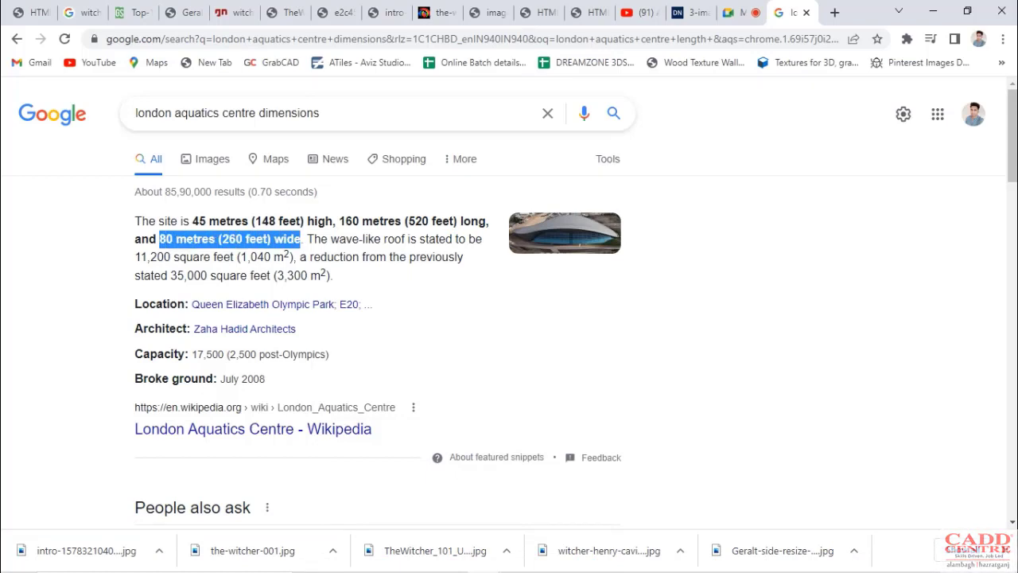
drag(488, 221, 336, 221)
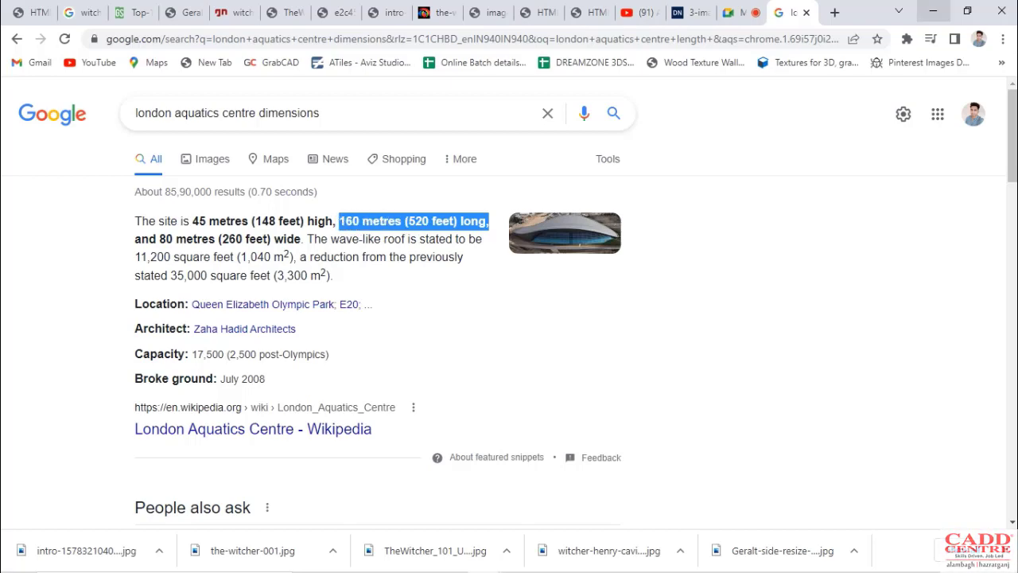
click(933, 11)
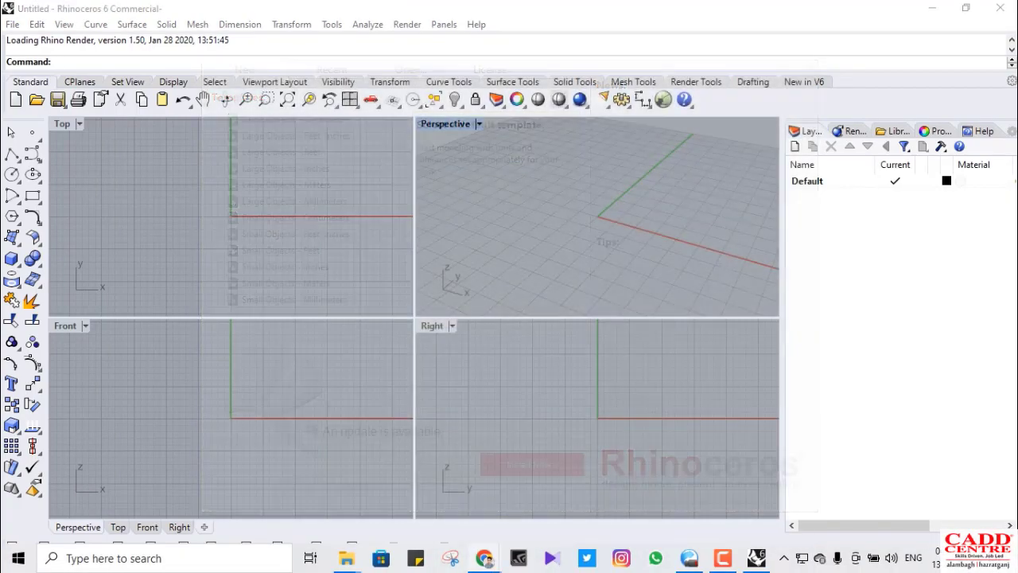
Switch to Chrome again to examine the reference photo of the London Aquatics Centre and its listed dimensions
click(484, 558)
click(374, 469)
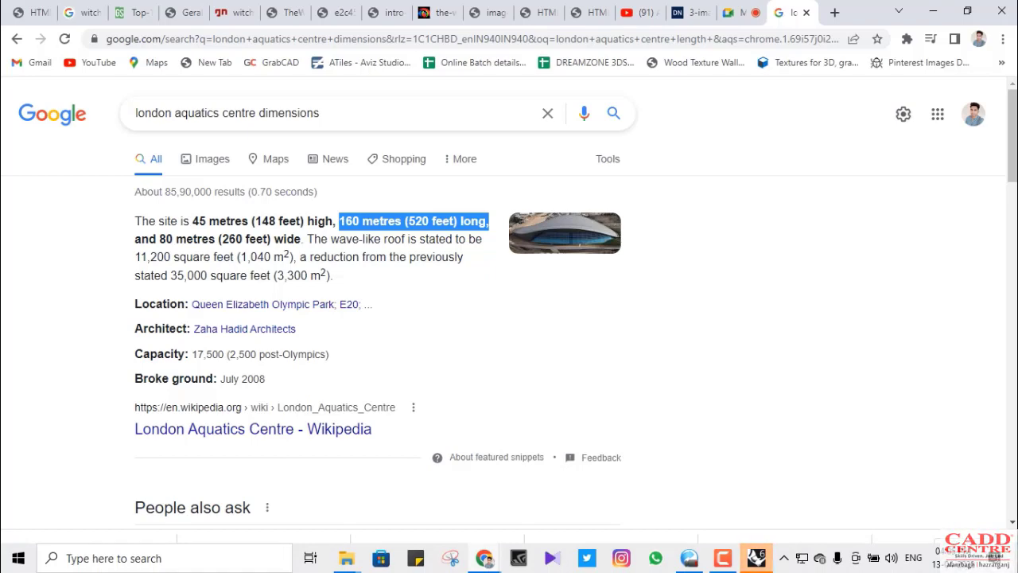
click(690, 12)
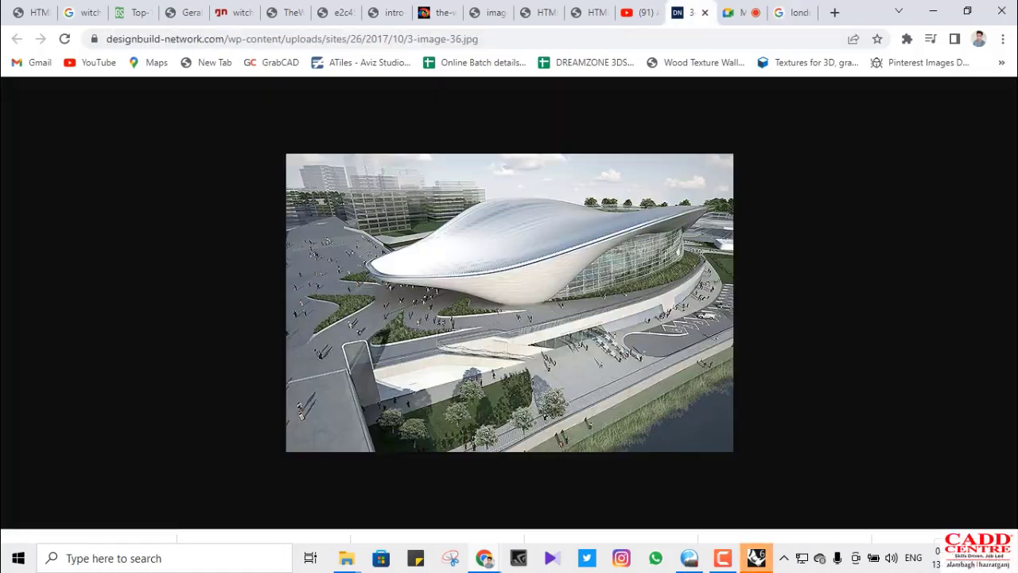
click(639, 13)
click(587, 13)
click(538, 13)
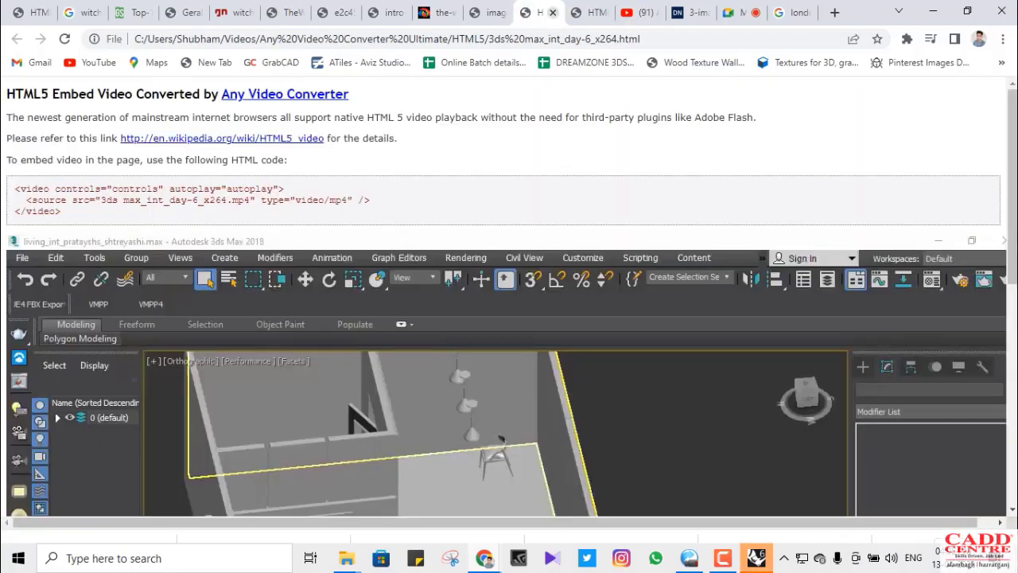
click(688, 12)
click(789, 13)
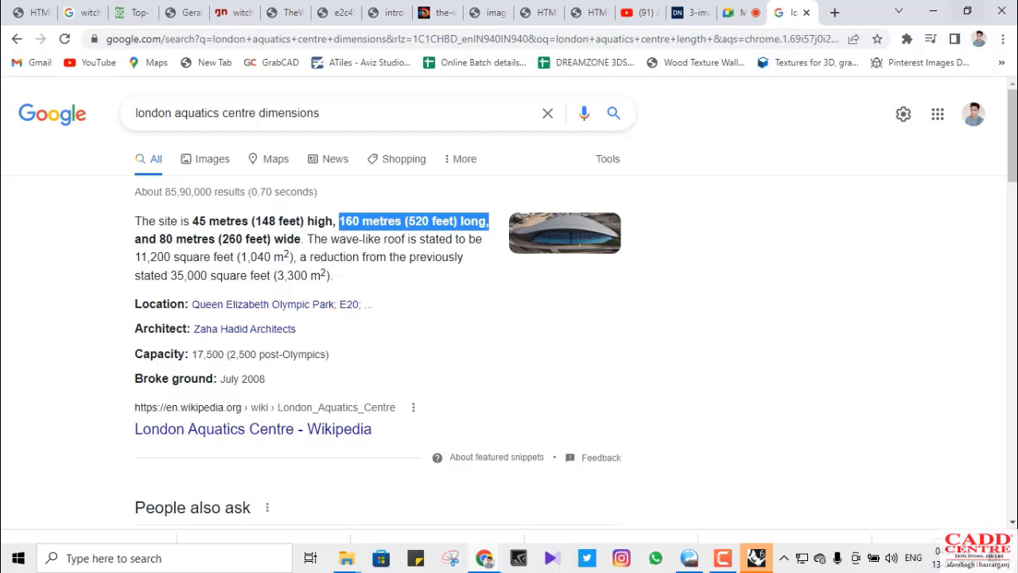
click(933, 11)
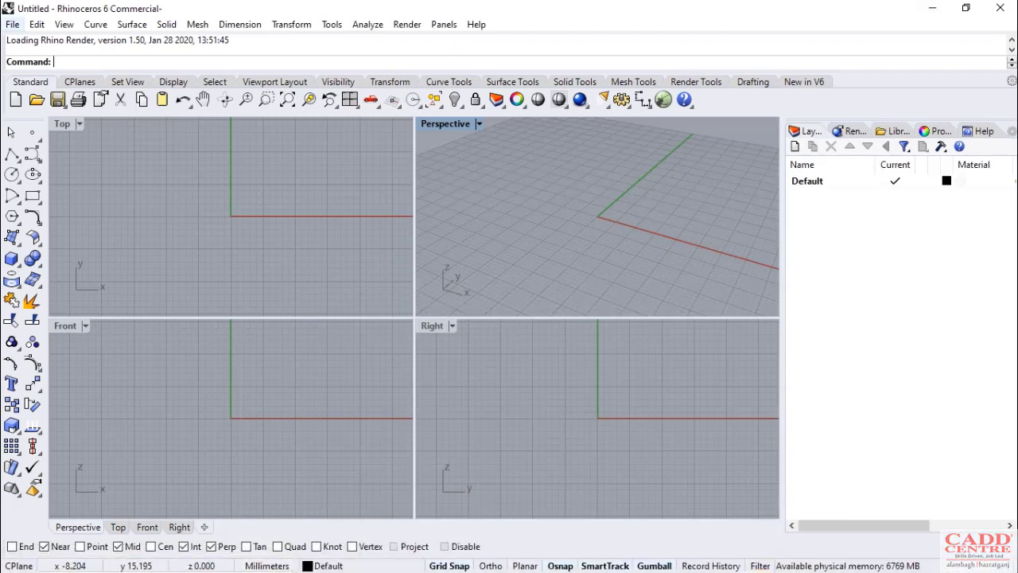
Create a new model in Rhino from the Large Objects - Meters template
click(12, 24)
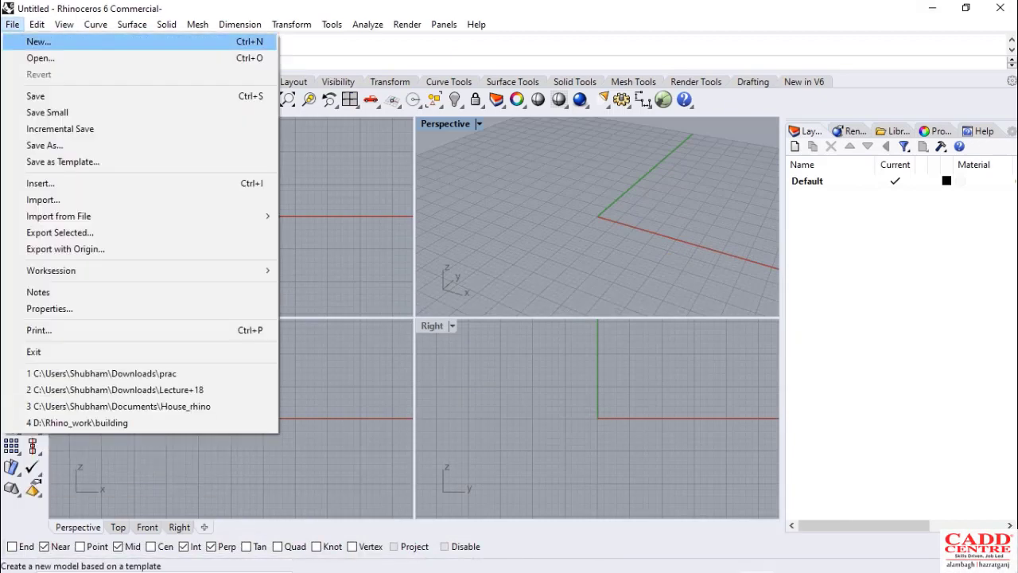
click(39, 41)
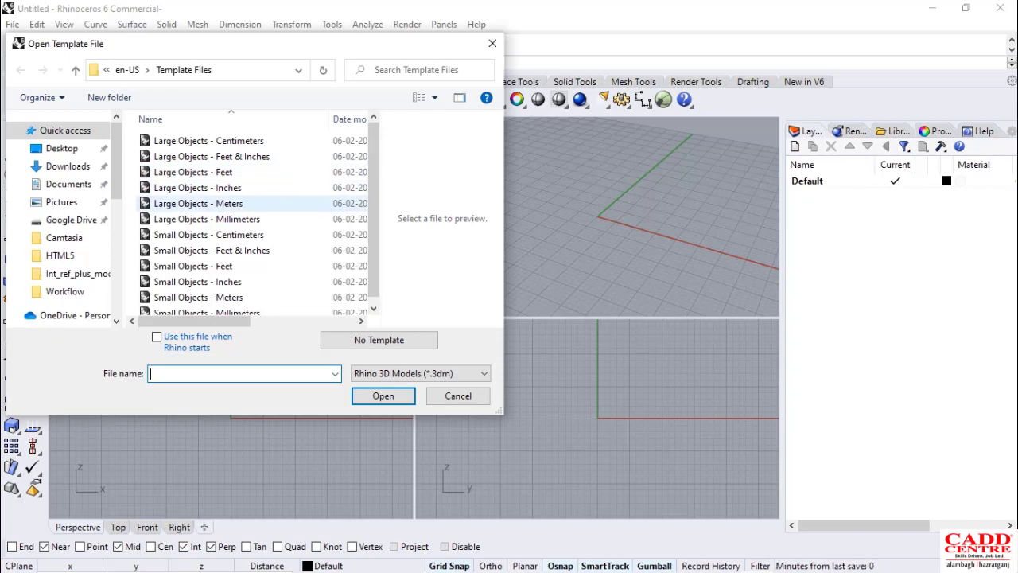
click(267, 204)
click(383, 395)
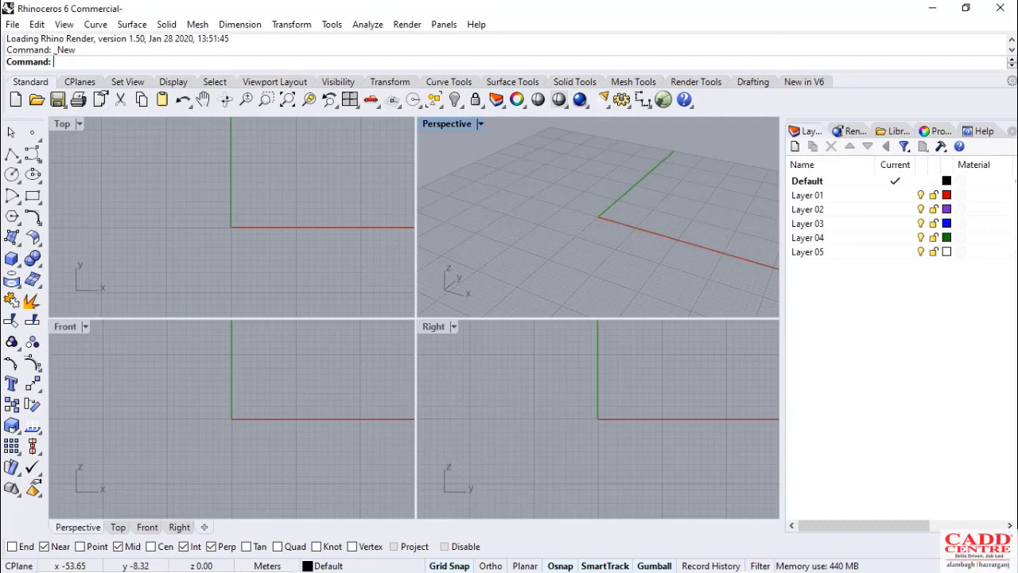
Maximize the Perspective view and load London+Aquatics+Centre+Plan from the Downloads folder with the Picture command
double_click(447, 124)
scroll(258, 355, down, 7)
scroll(295, 343, up, 4)
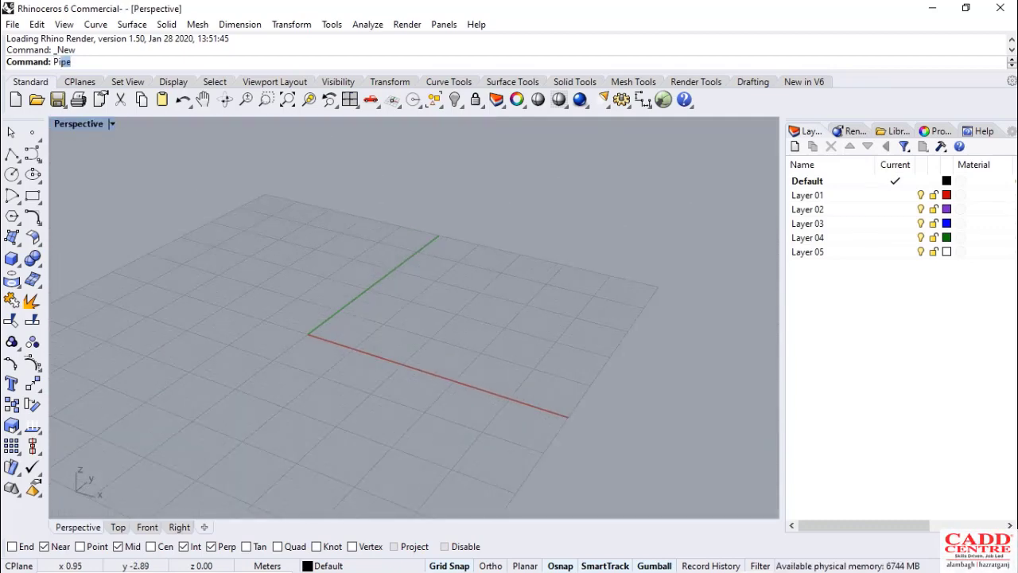
text(cture)
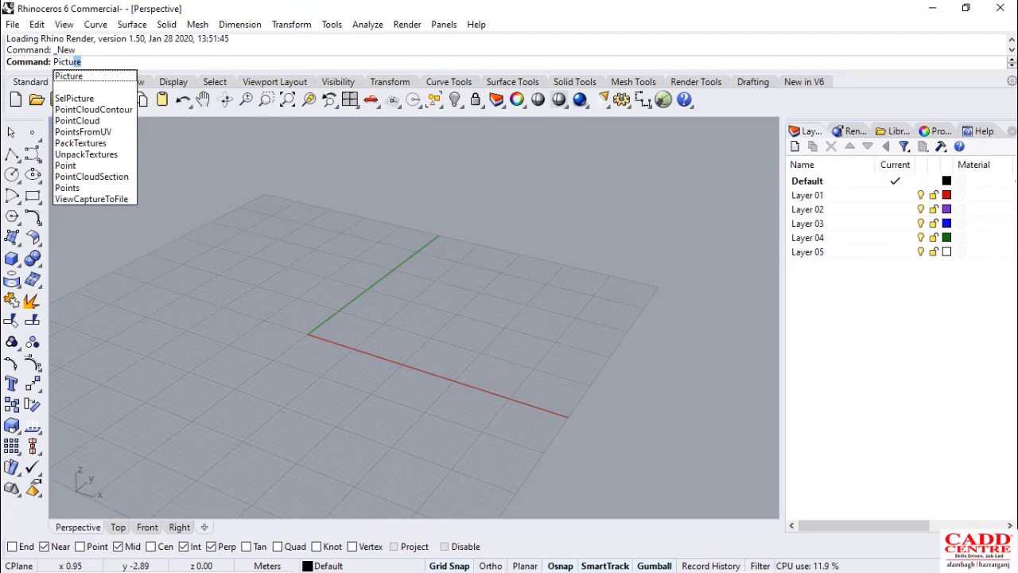
key(Return)
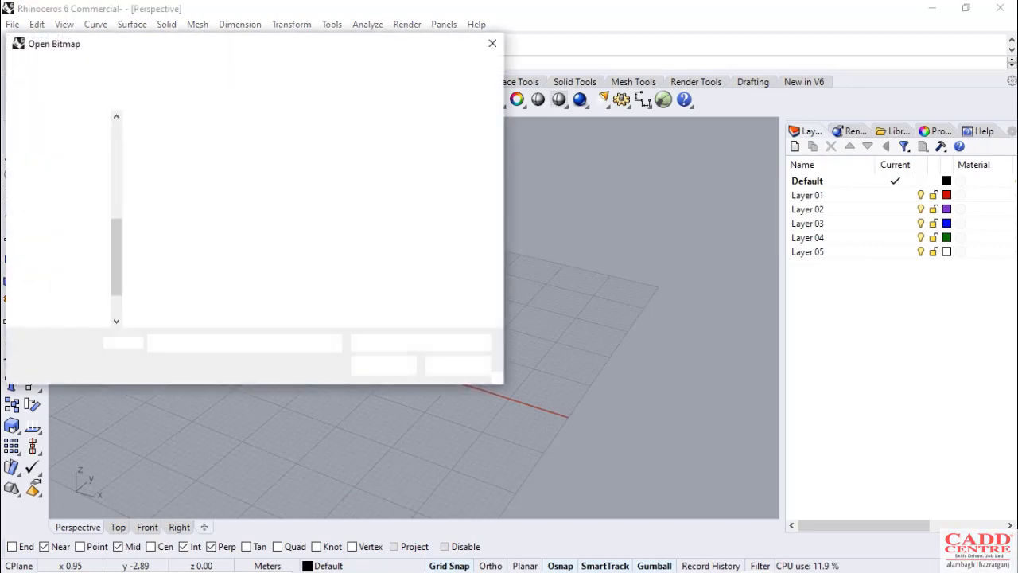
click(68, 196)
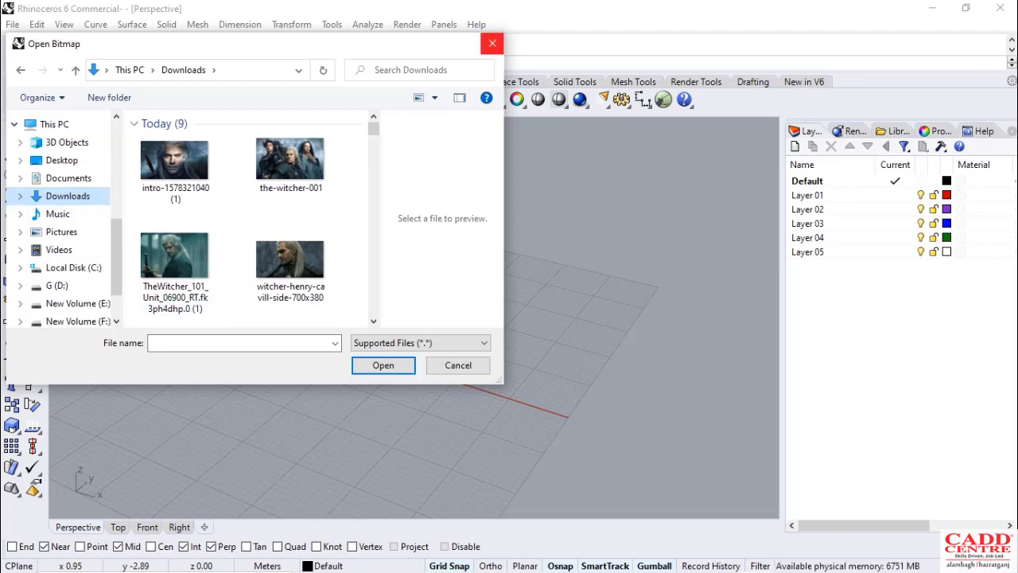
drag(318, 43, 747, 99)
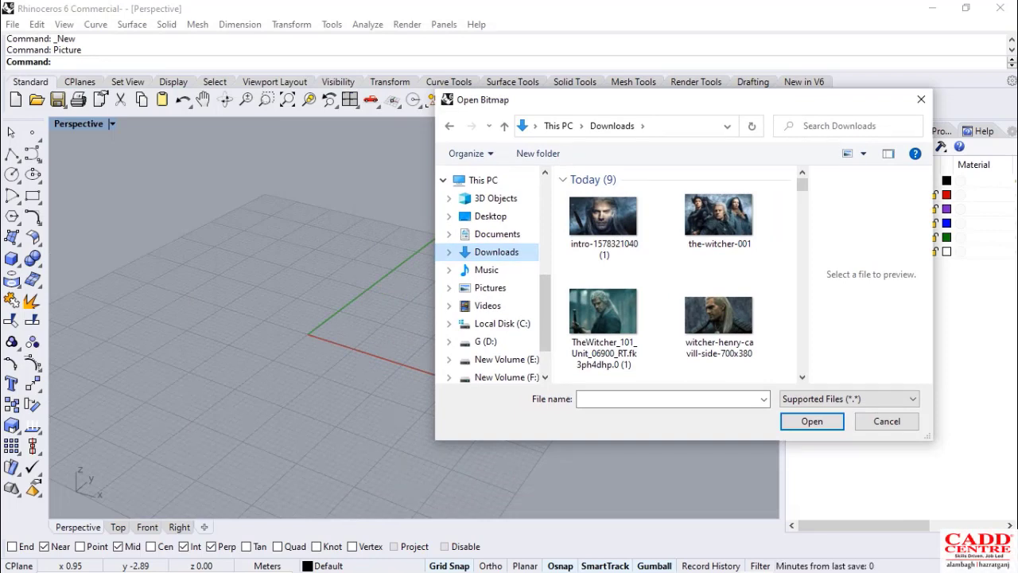
scroll(676, 274, down, 6)
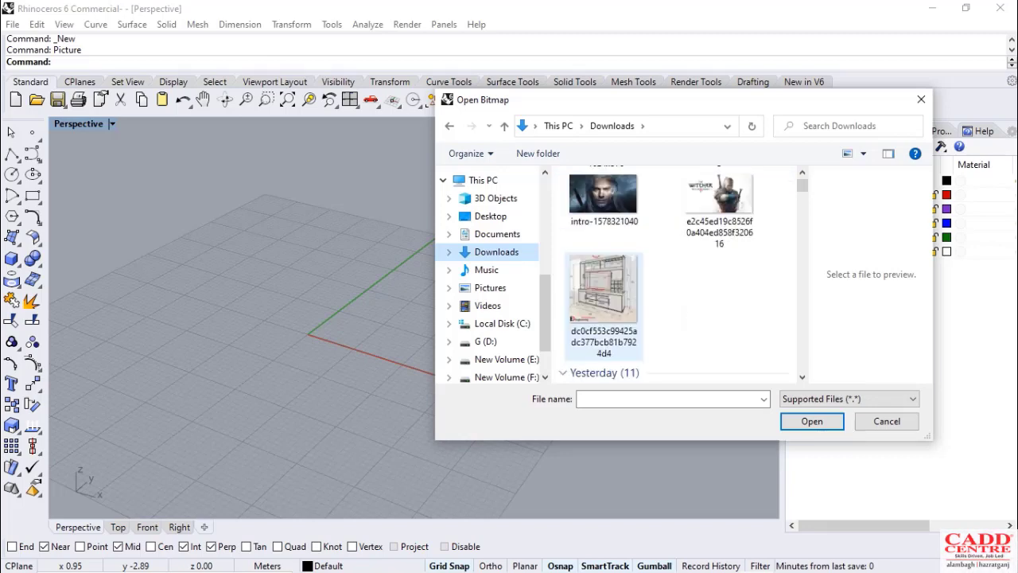
click(604, 322)
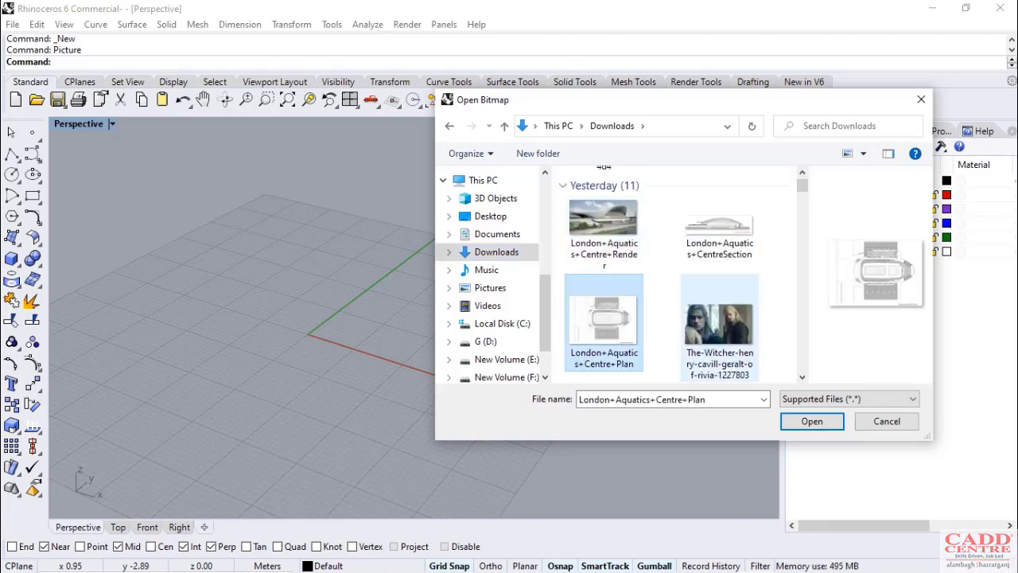
key(Return)
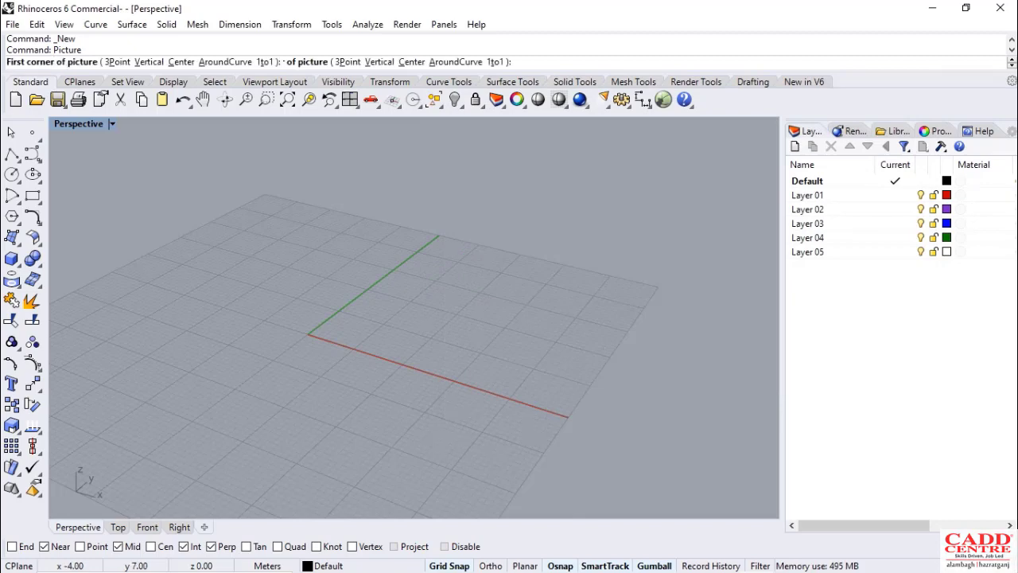
Place the plan picture on the ground plane with its first corner at the origin, about 37 m long along the X axis
scroll(312, 311, up, 4)
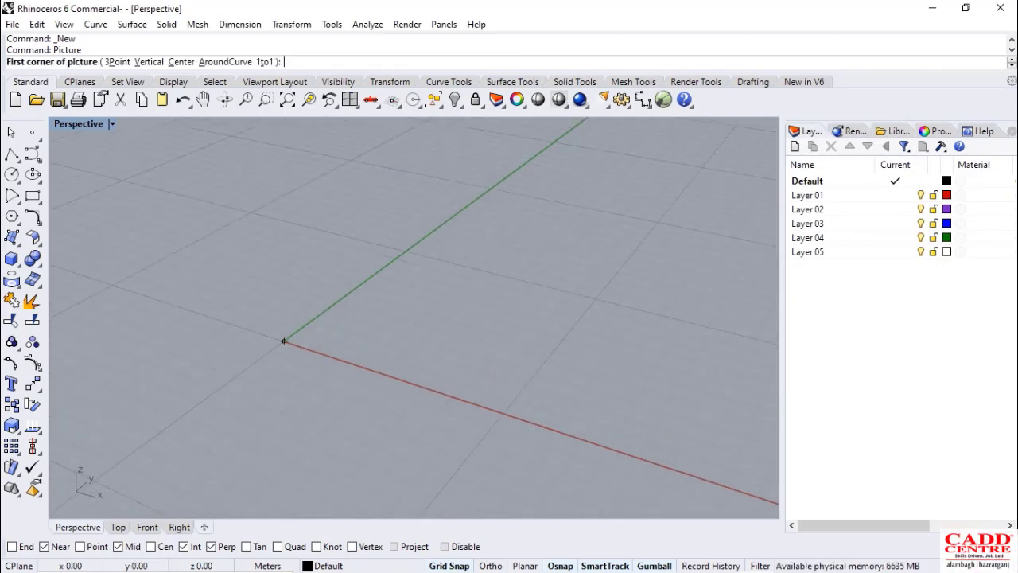
click(284, 341)
scroll(319, 334, down, 5)
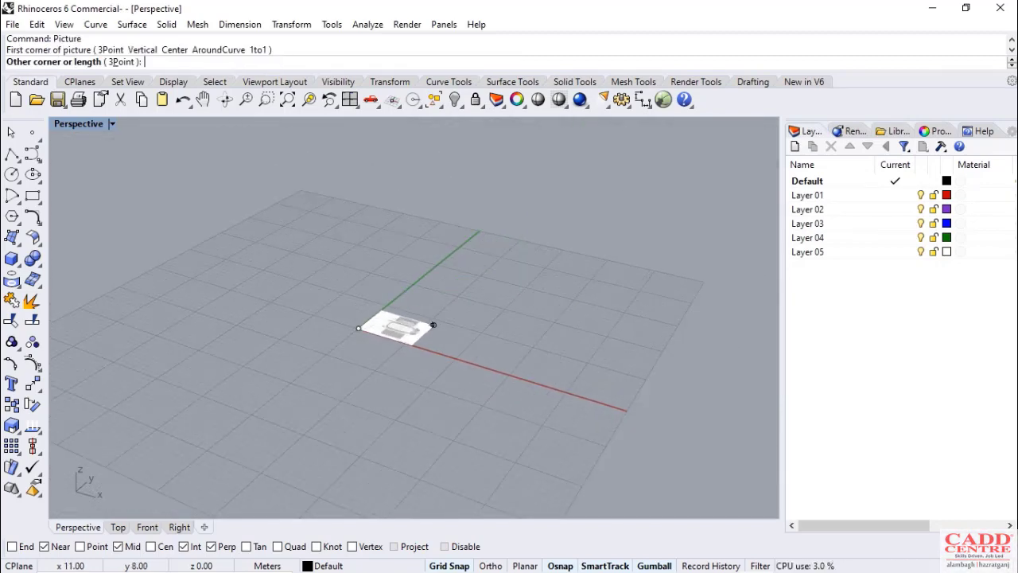
click(556, 334)
scroll(433, 331, up, 3)
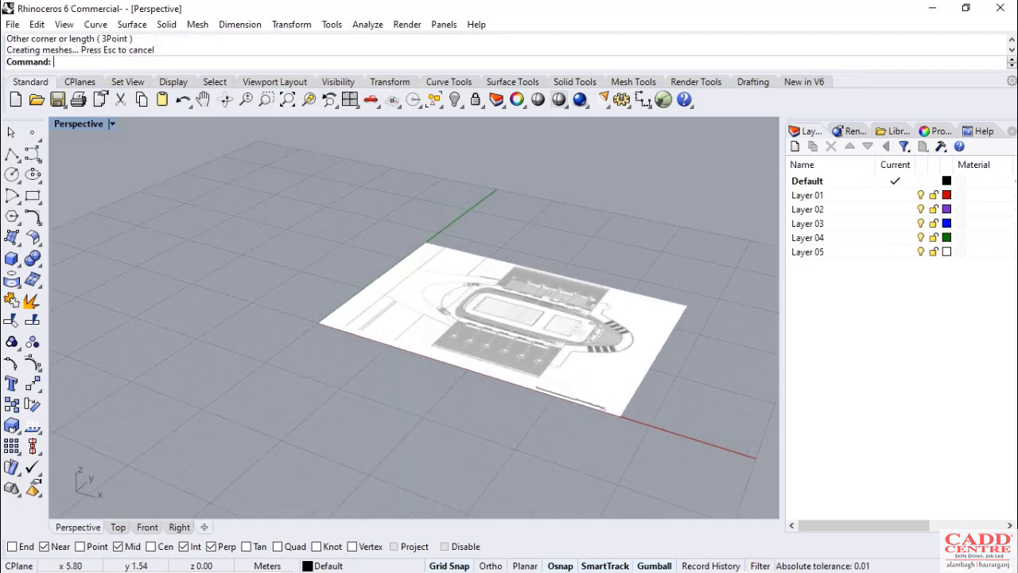
scroll(326, 326, down, 3)
scroll(327, 326, up, 3)
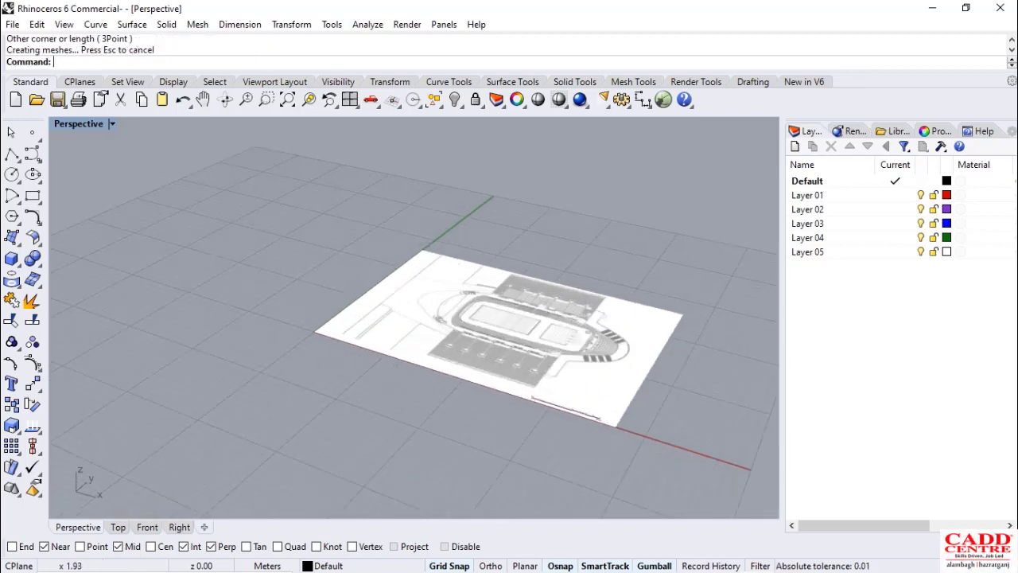
scroll(374, 356, down, 5)
scroll(397, 368, up, 5)
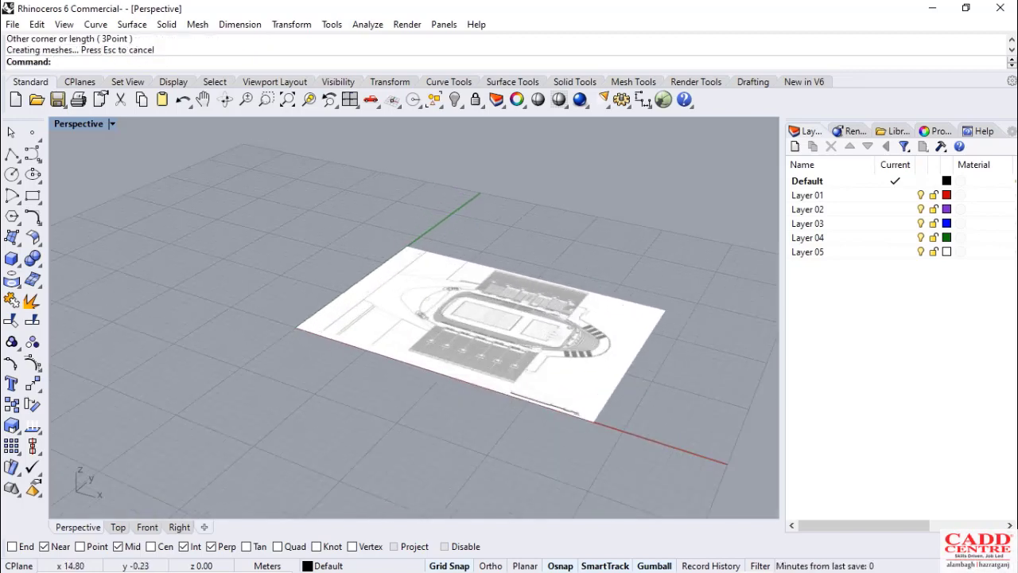
scroll(402, 366, down, 3)
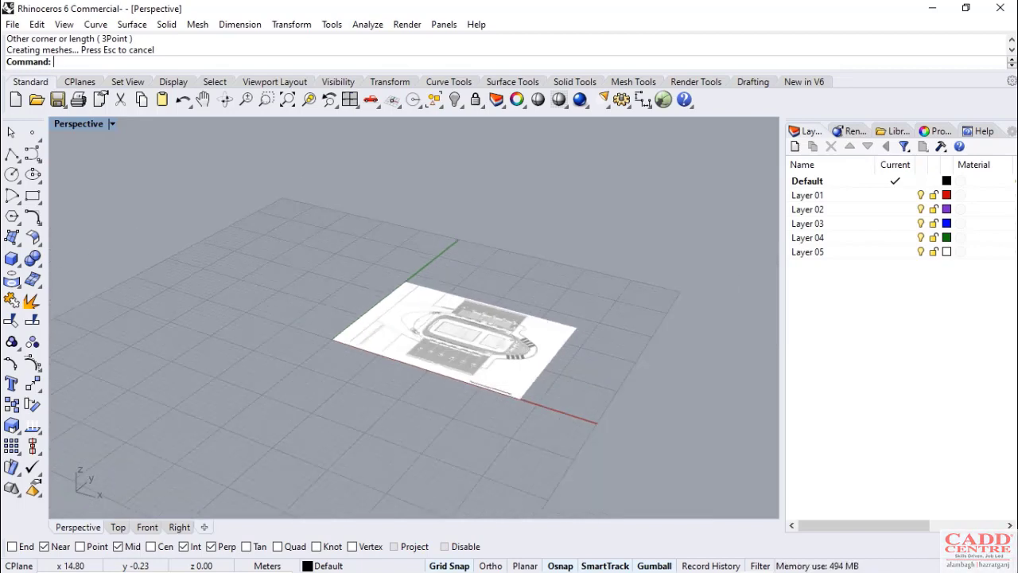
scroll(406, 366, up, 2)
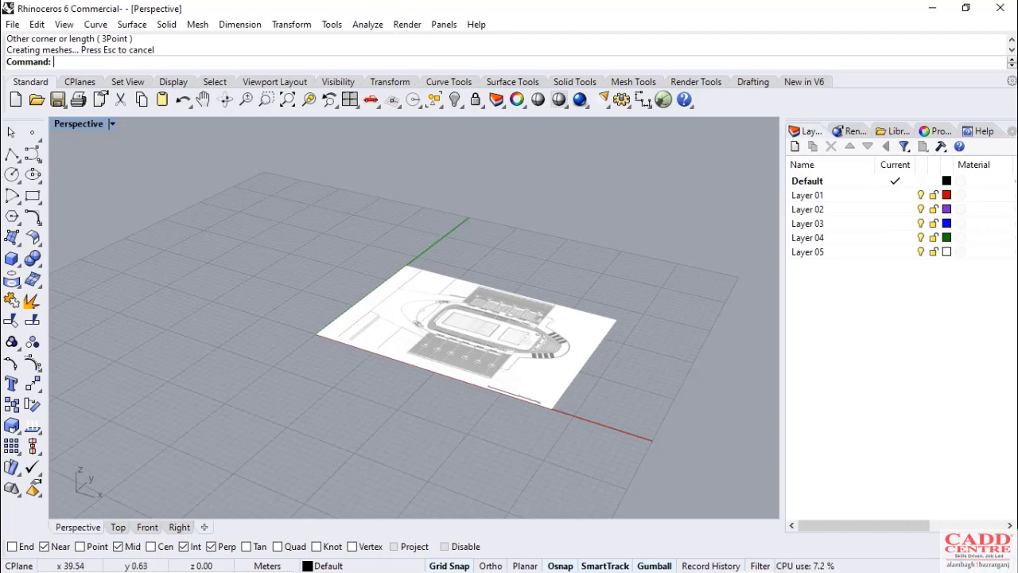
Scale the plan picture from its corner at the origin, using its far X-axis corner as reference, to a length of 160 m
text(Scale)
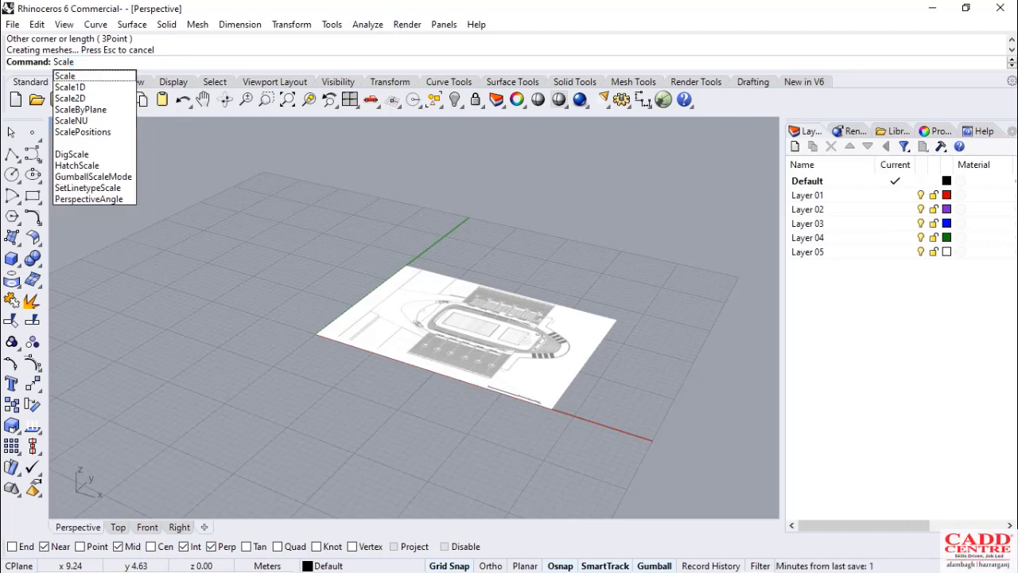
key(Return)
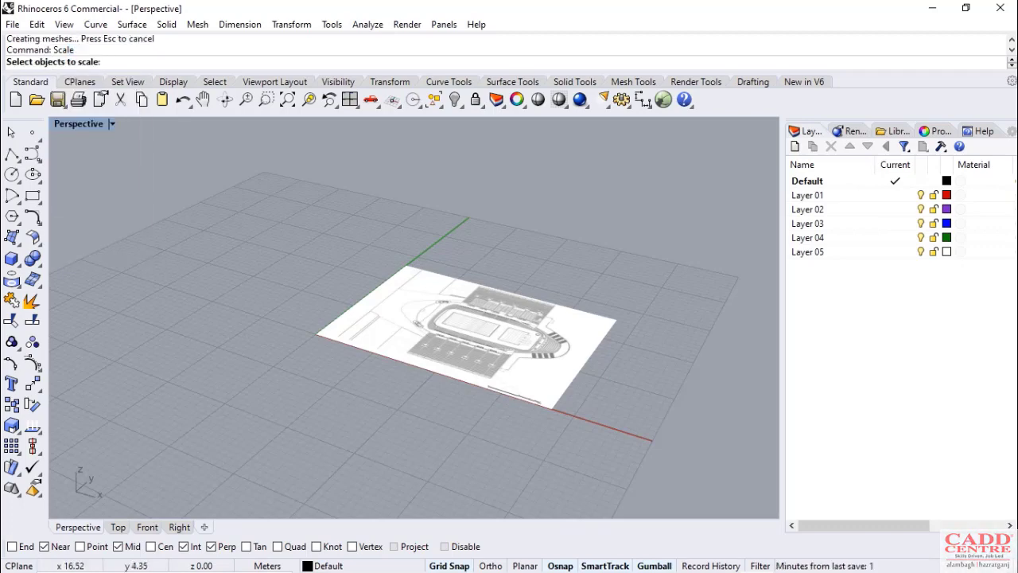
click(549, 367)
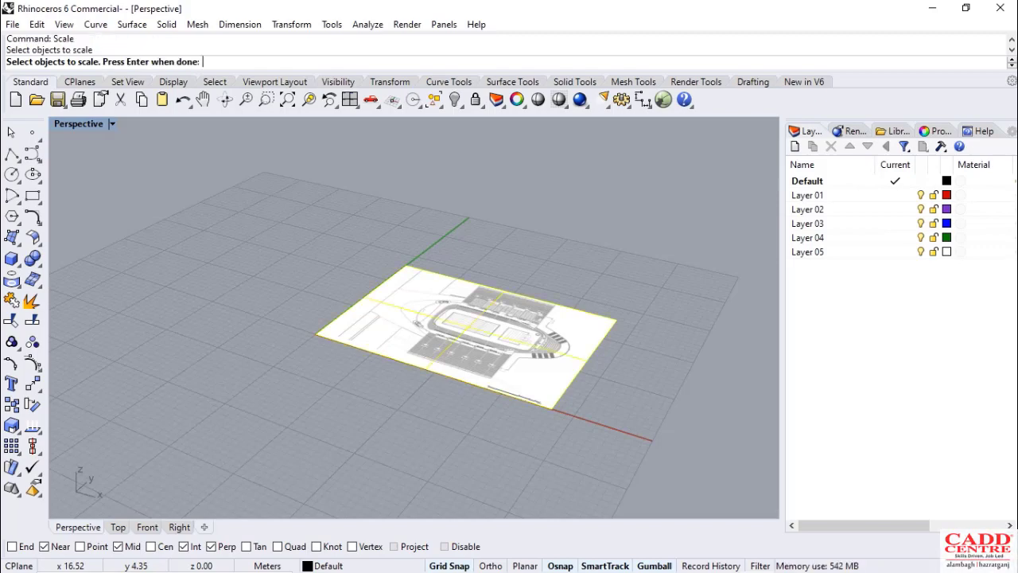
key(Return)
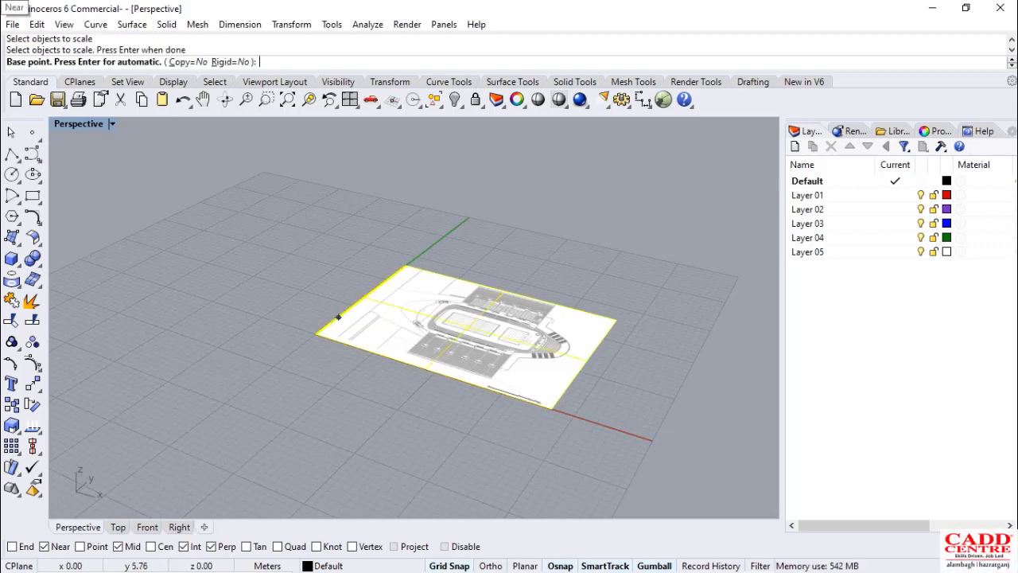
click(316, 334)
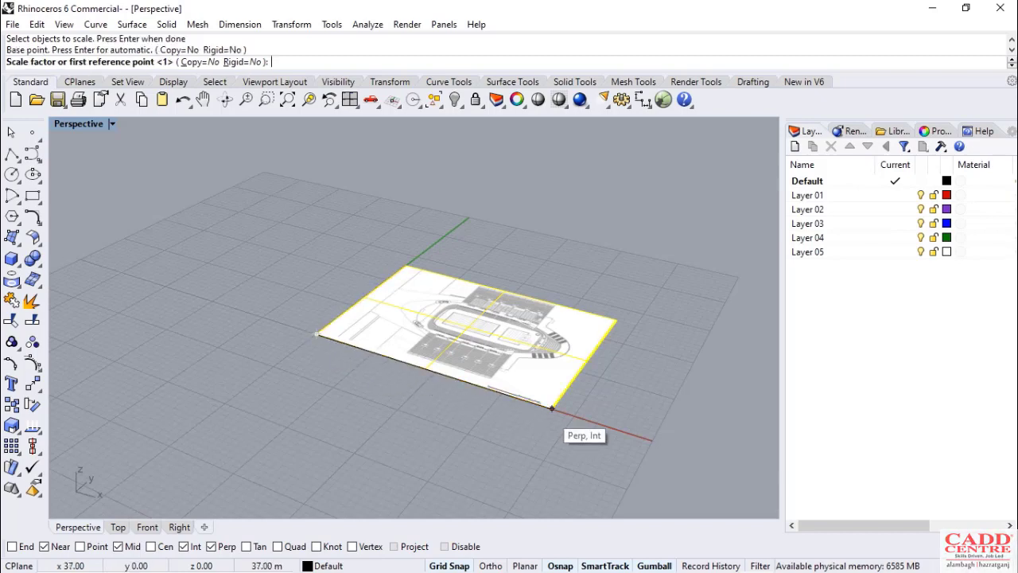
scroll(552, 404, up, 3)
scroll(552, 404, up, 4)
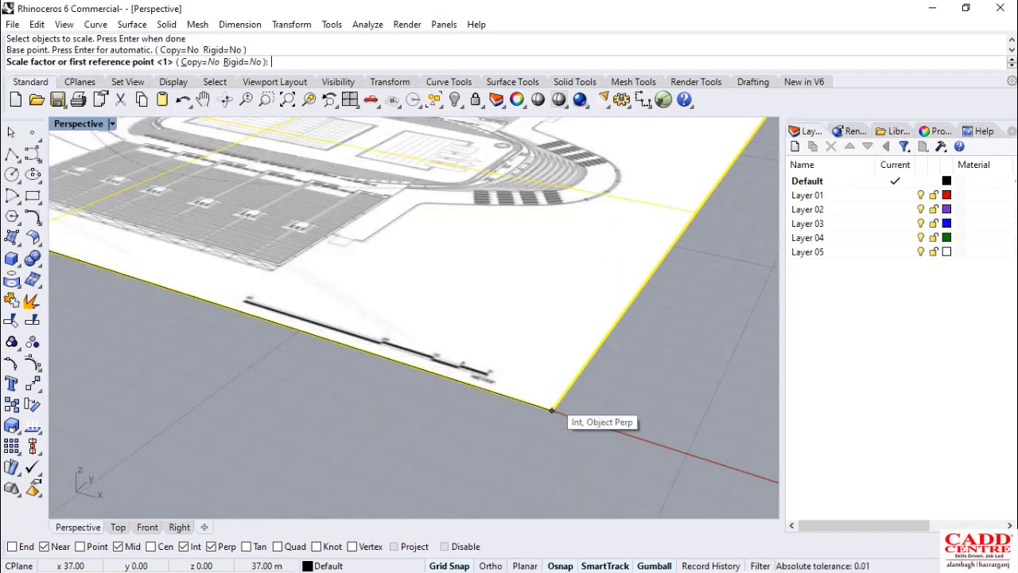
click(552, 415)
scroll(454, 381, down, 6)
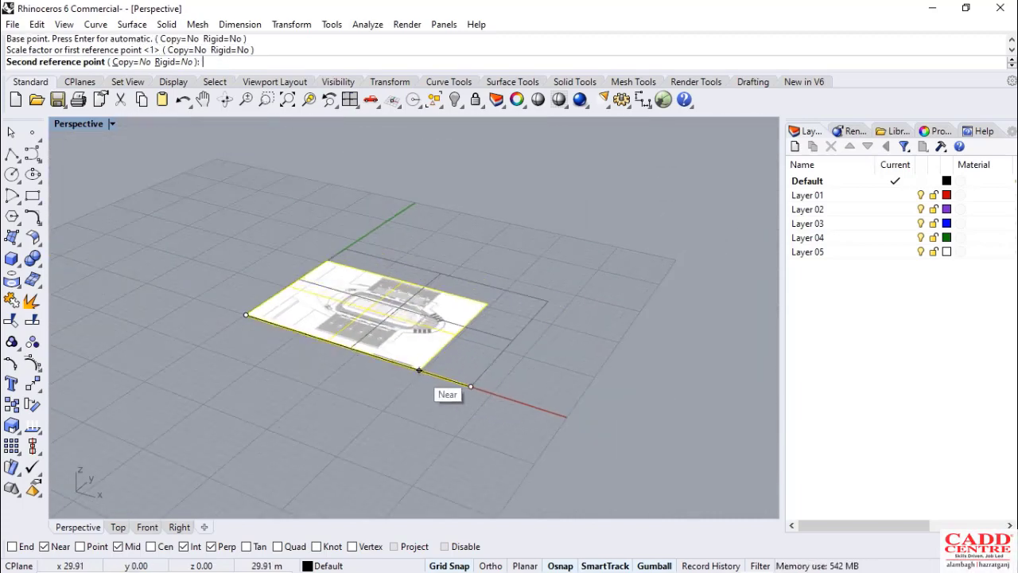
mouse_move(484, 557)
click(401, 481)
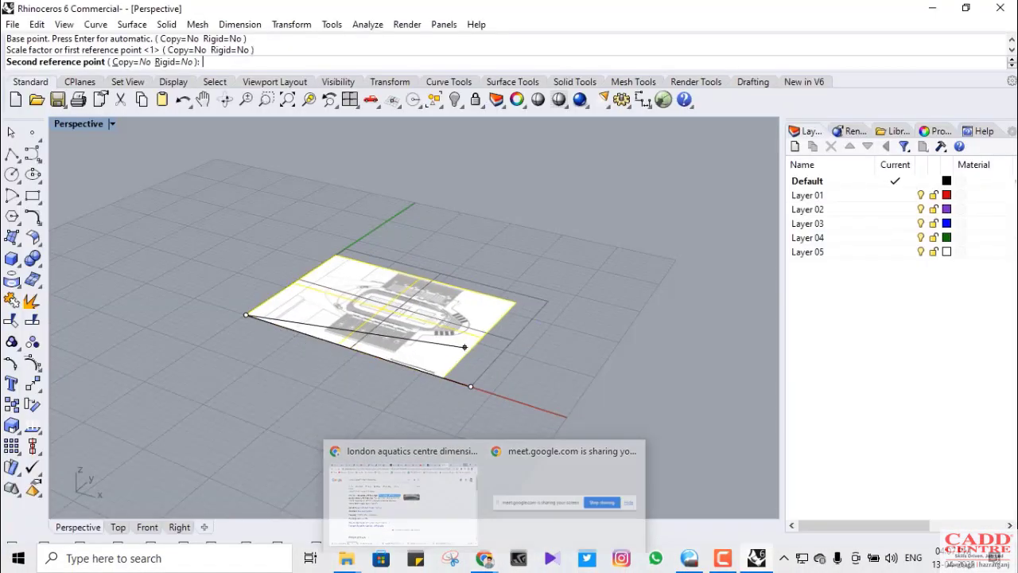
text(160)
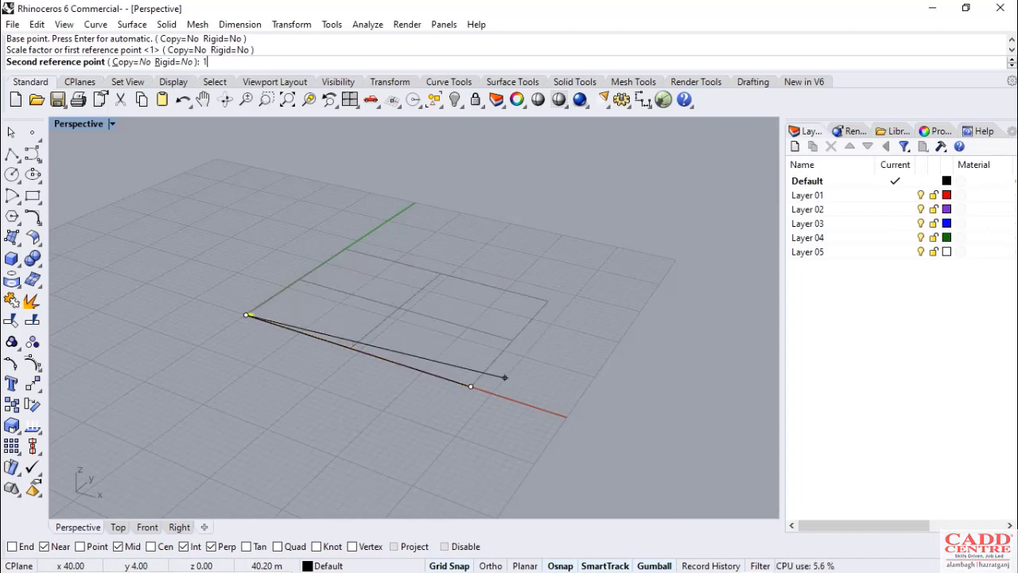
key(Return)
scroll(402, 342, down, 7)
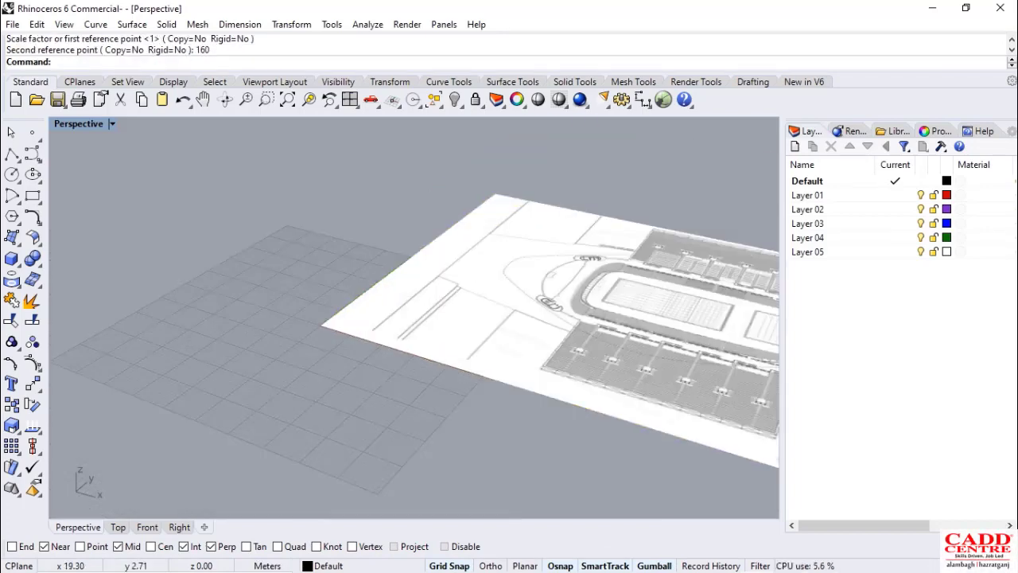
scroll(571, 346, up, 1)
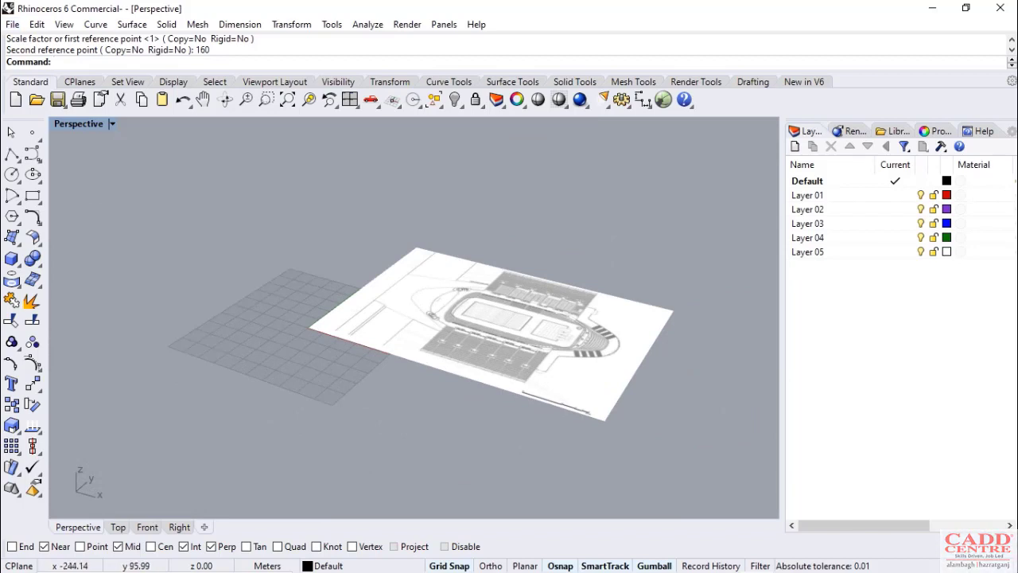
scroll(571, 386, up, 2)
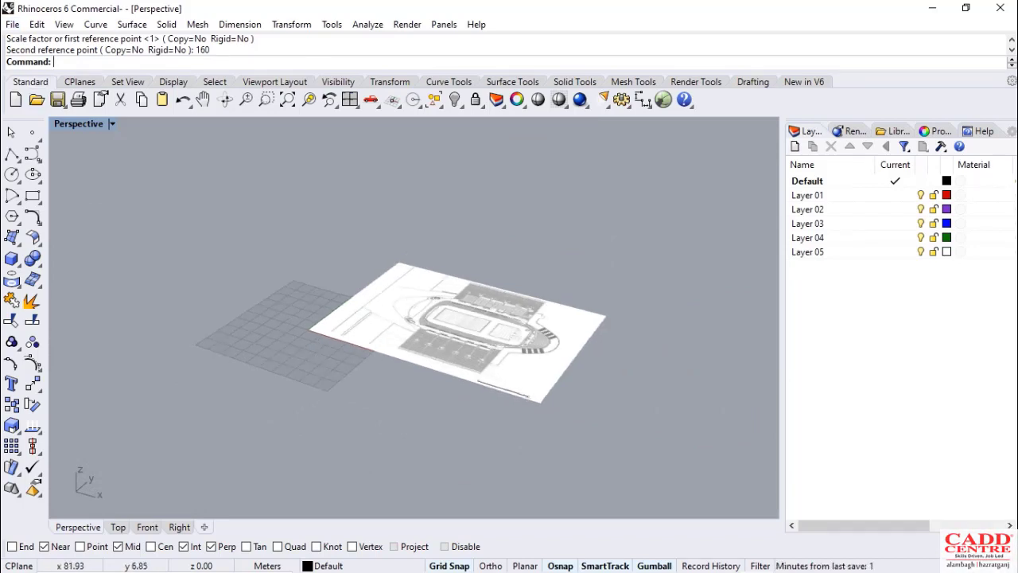
Switch to Chrome to check the listed length of the London Aquatics Centre and return to Rhino
mouse_move(485, 559)
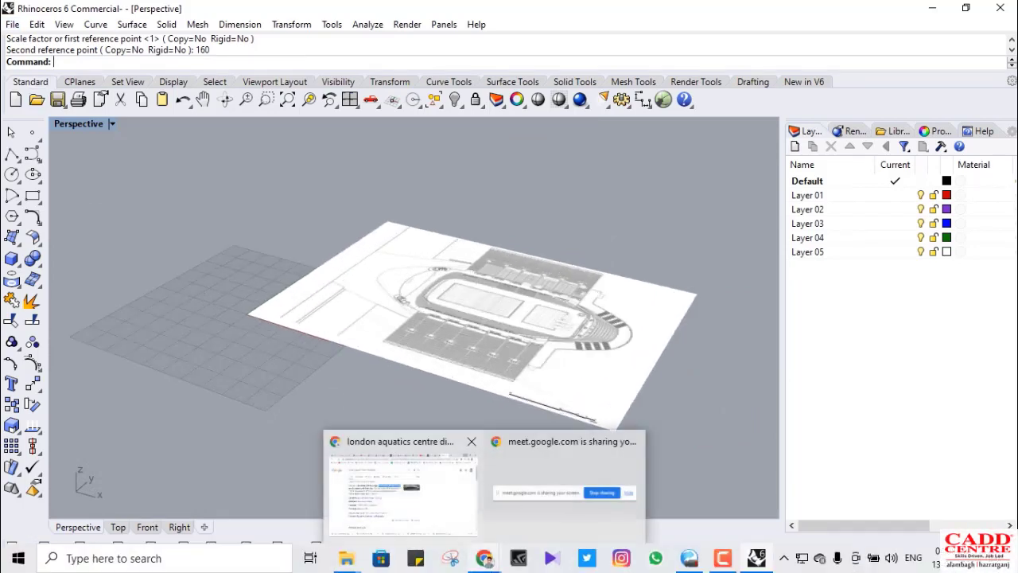
click(398, 477)
drag(404, 221, 339, 221)
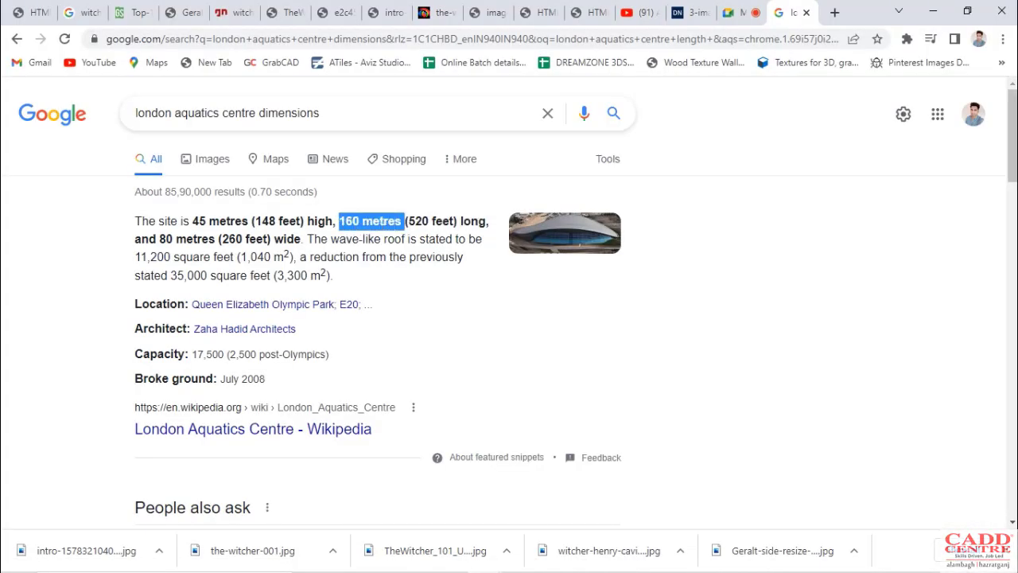
click(933, 11)
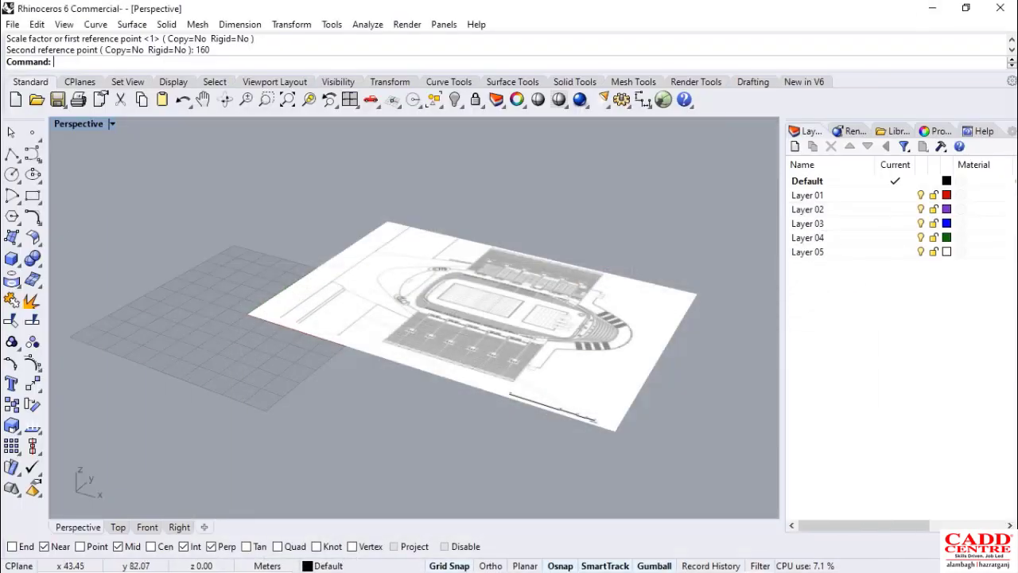
Load London+Aquatics+CentreSection from the Downloads folder with the Picture command
scroll(513, 393, up, 2)
scroll(515, 374, down, 5)
scroll(518, 355, up, 3)
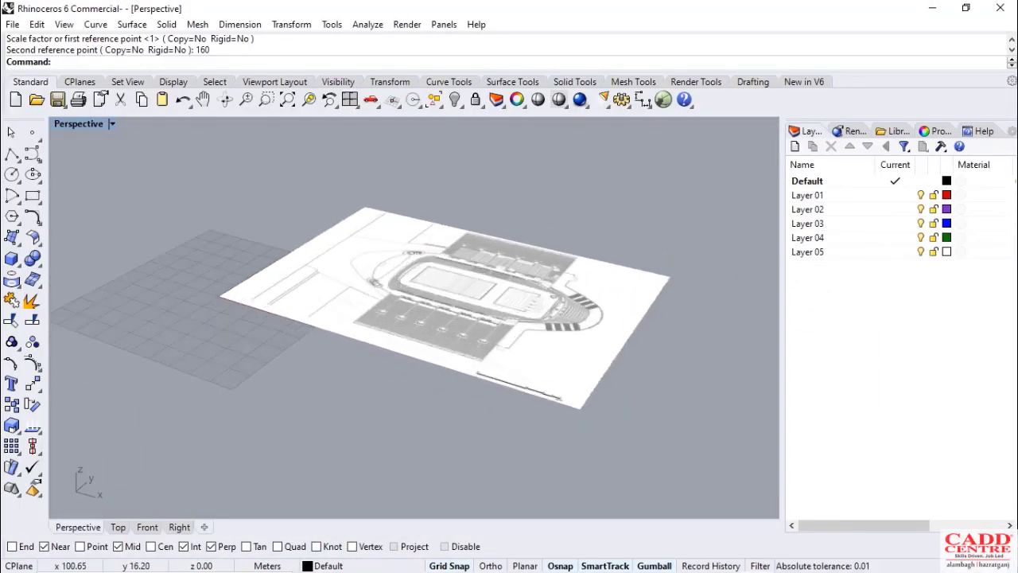
scroll(513, 348, down, 2)
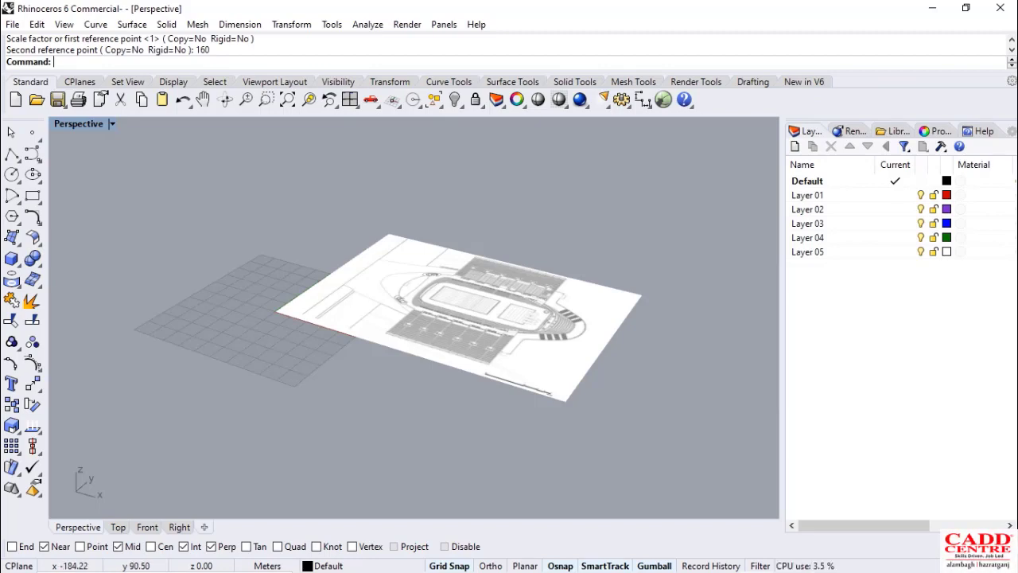
text(Pic)
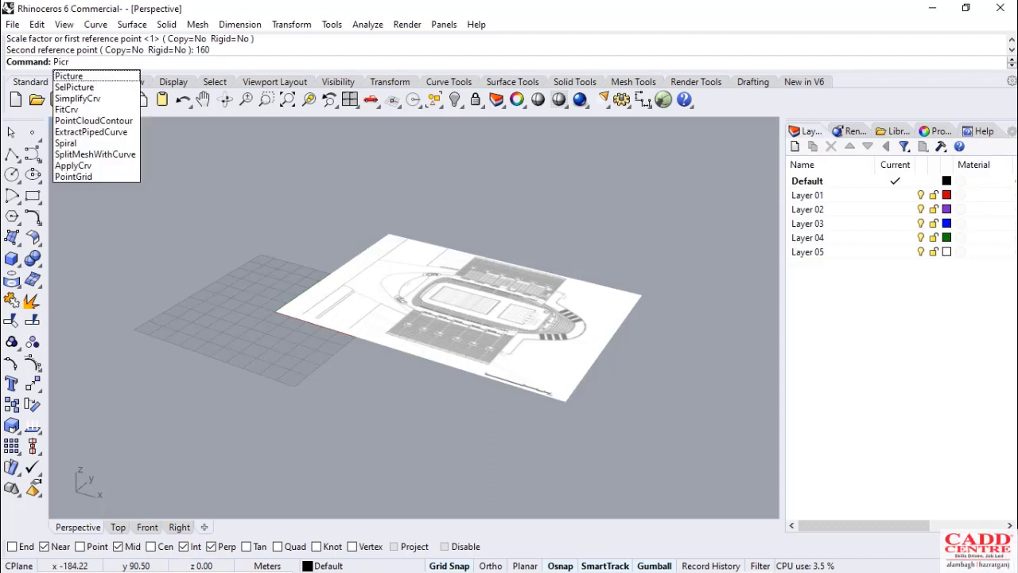
key(Return)
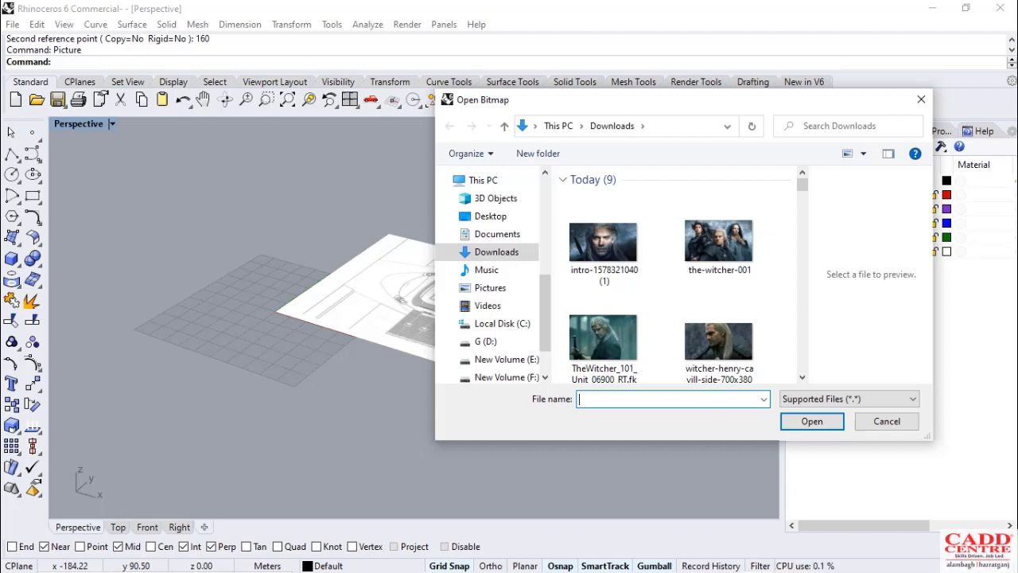
scroll(676, 274, down, 5)
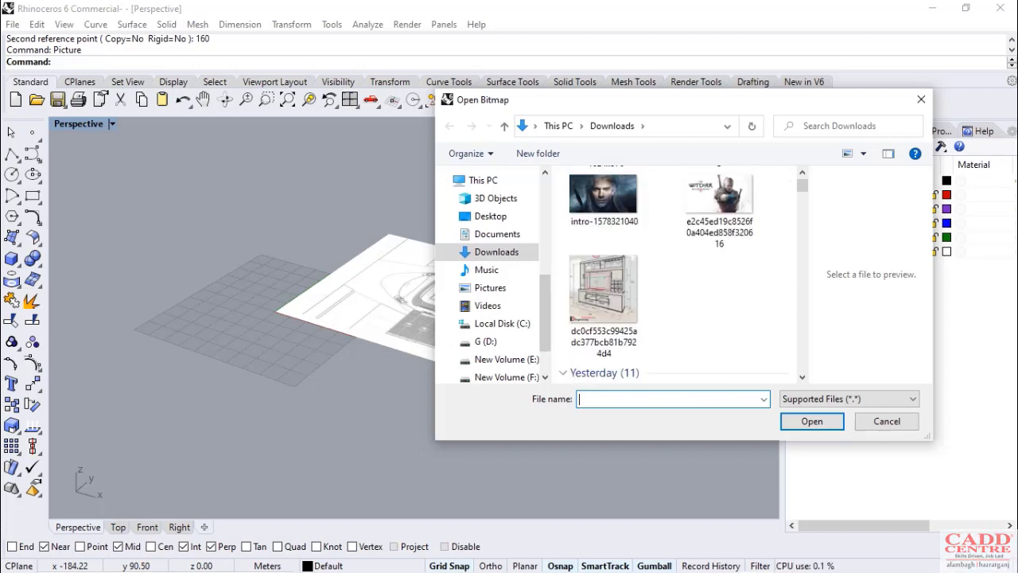
scroll(719, 223, down, 2)
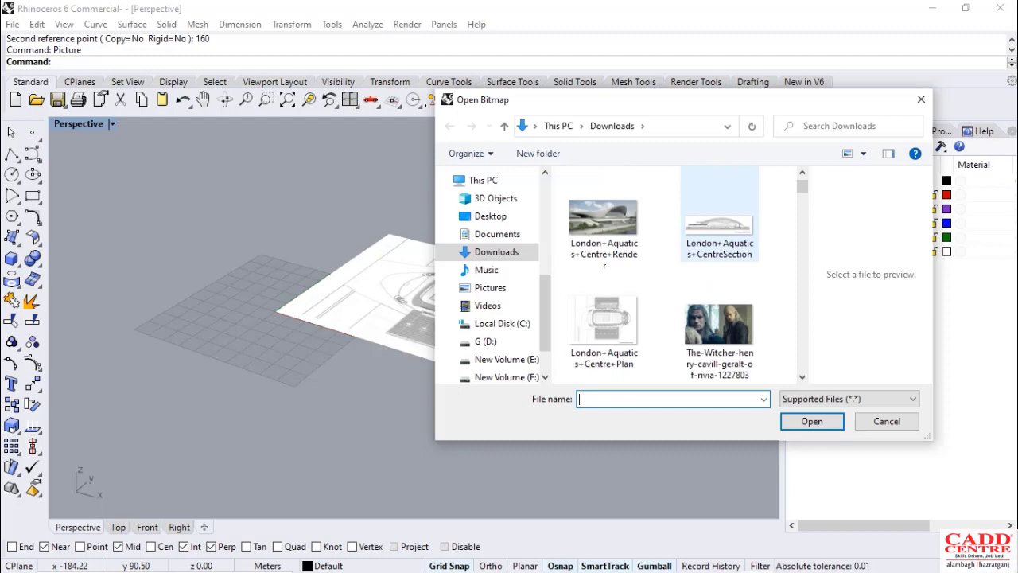
click(708, 225)
click(812, 422)
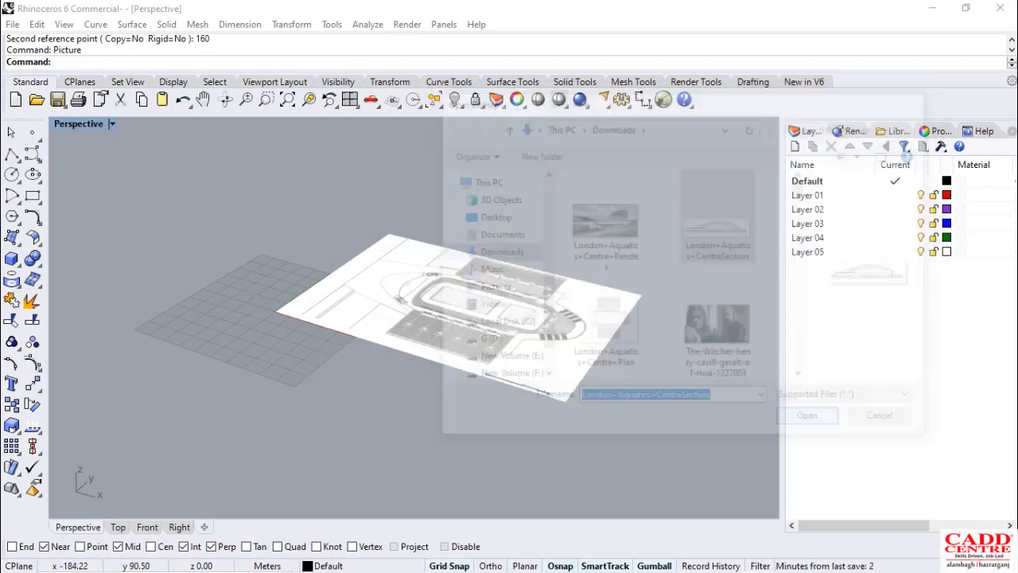
Turn off the Int and Perp object snaps and enable Vertex and Point, keeping Near and Mid active
scroll(383, 234, up, 6)
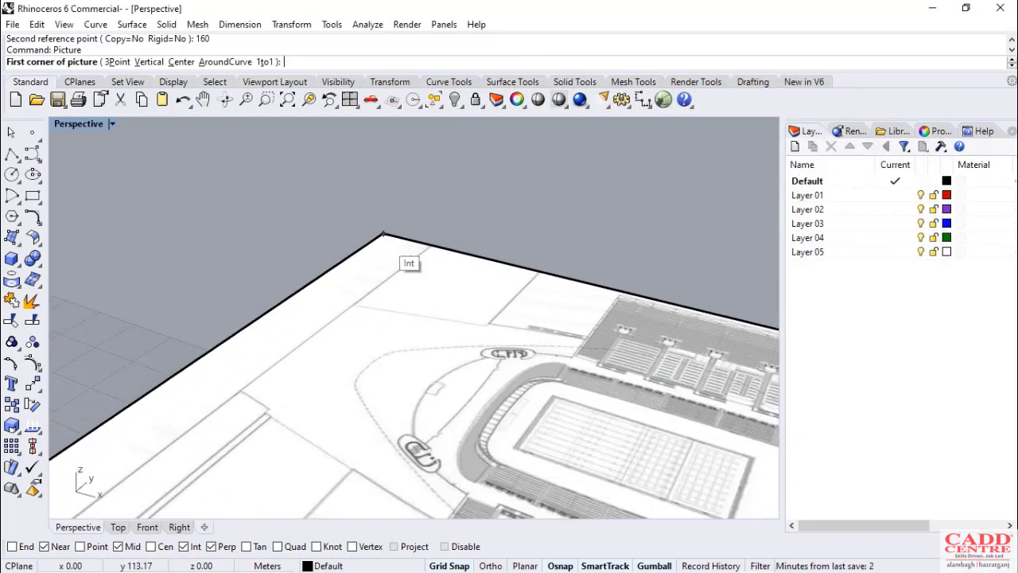
scroll(383, 234, down, 6)
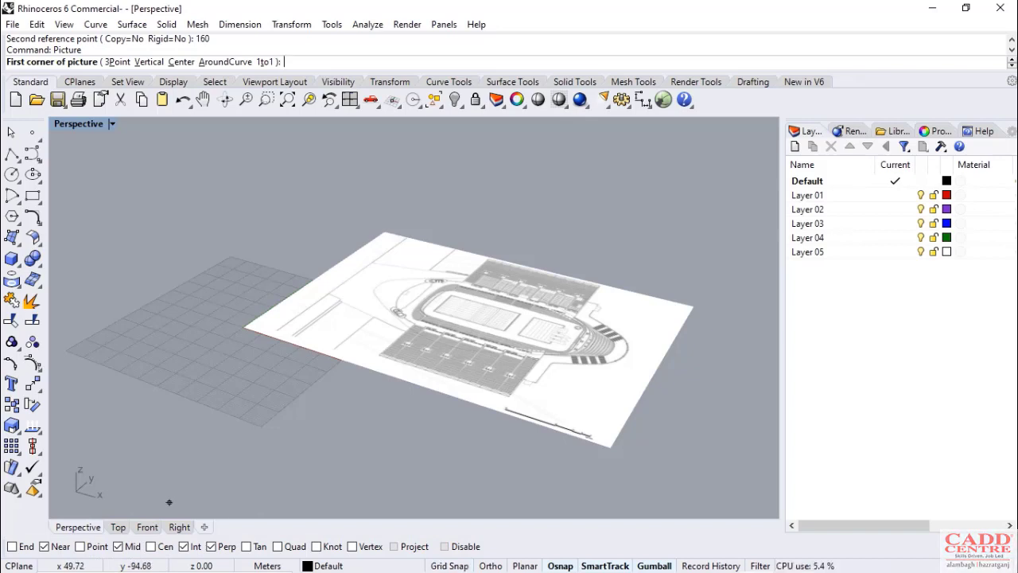
click(183, 546)
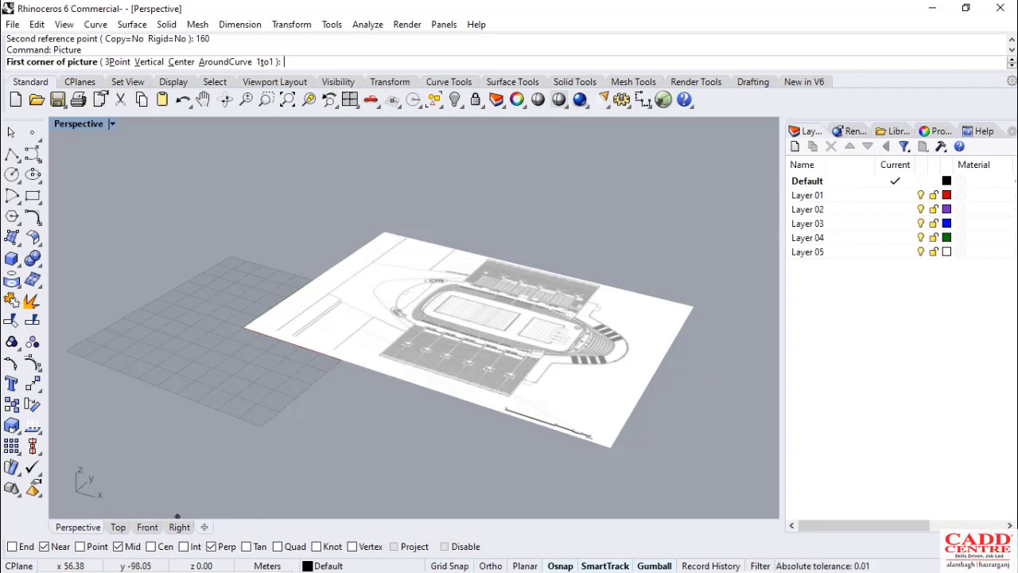
click(211, 545)
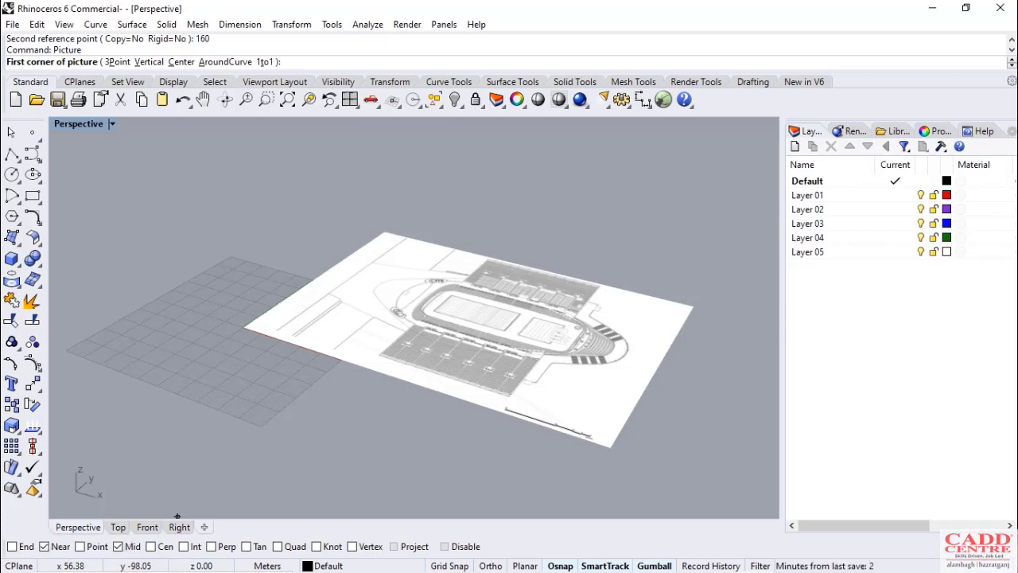
click(352, 546)
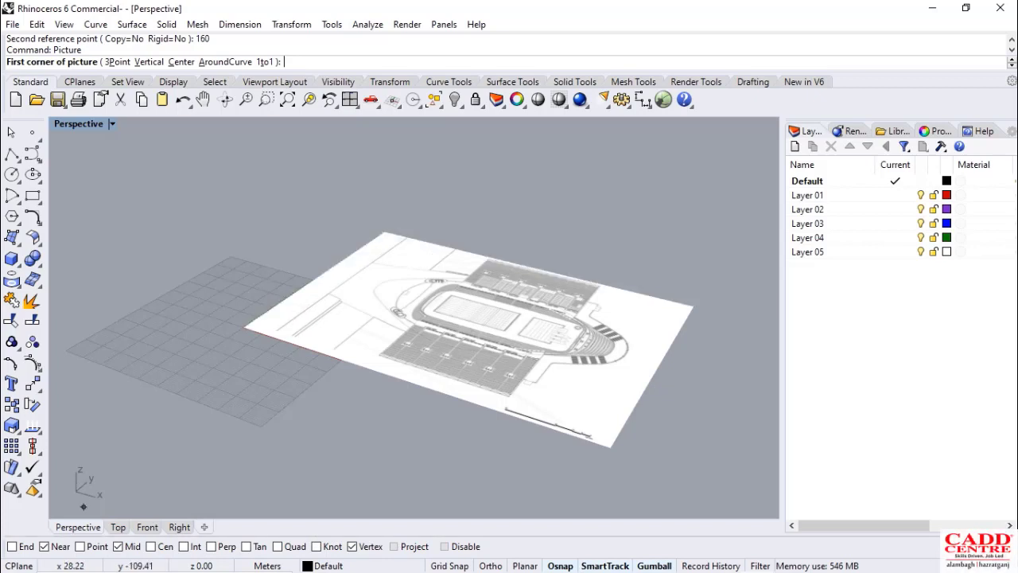
click(12, 546)
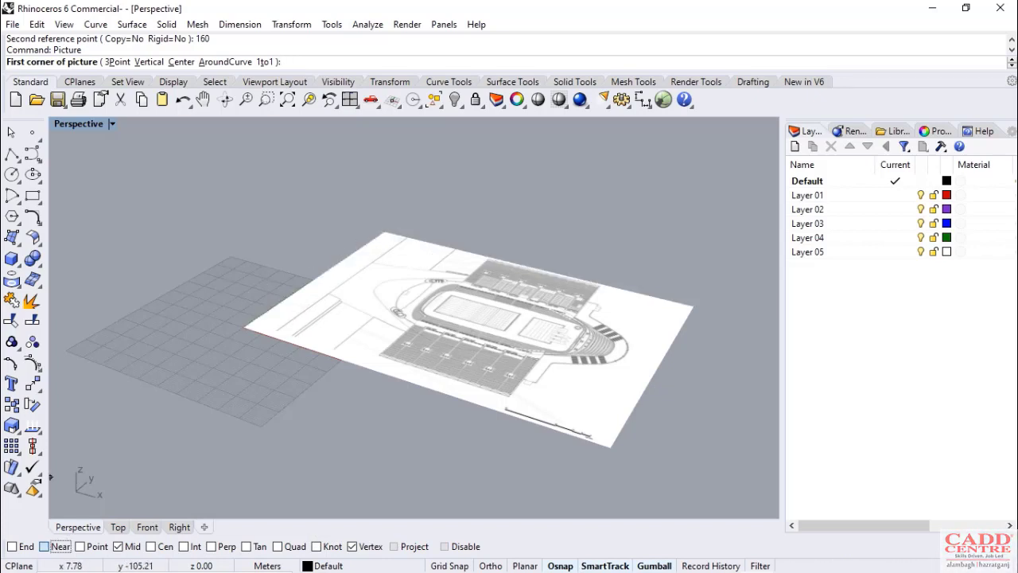
click(80, 546)
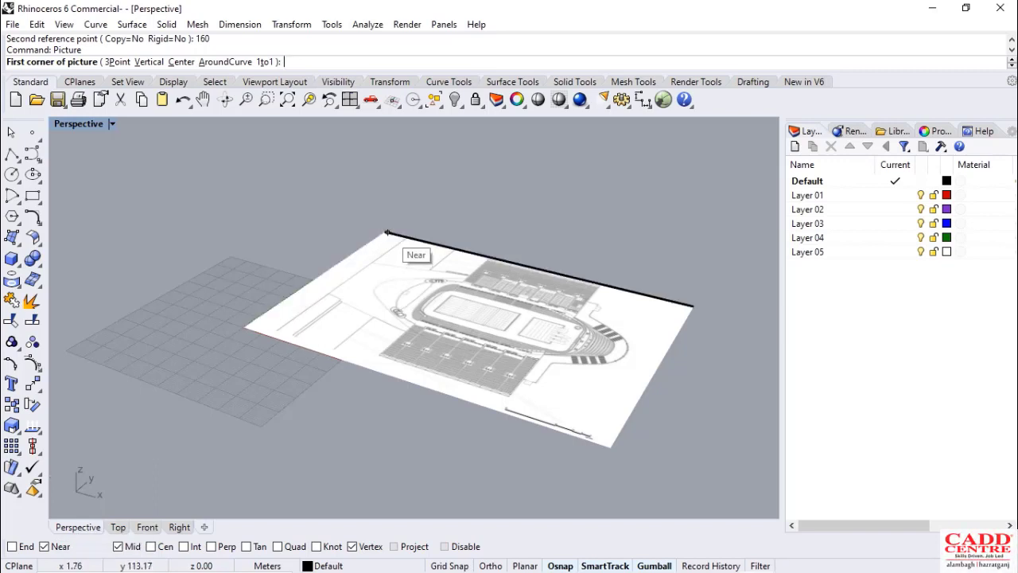
Place the section picture flat along the plan's far long edge, snapping from its corner at X 0 to its corner at X 160
scroll(385, 233, down, 1)
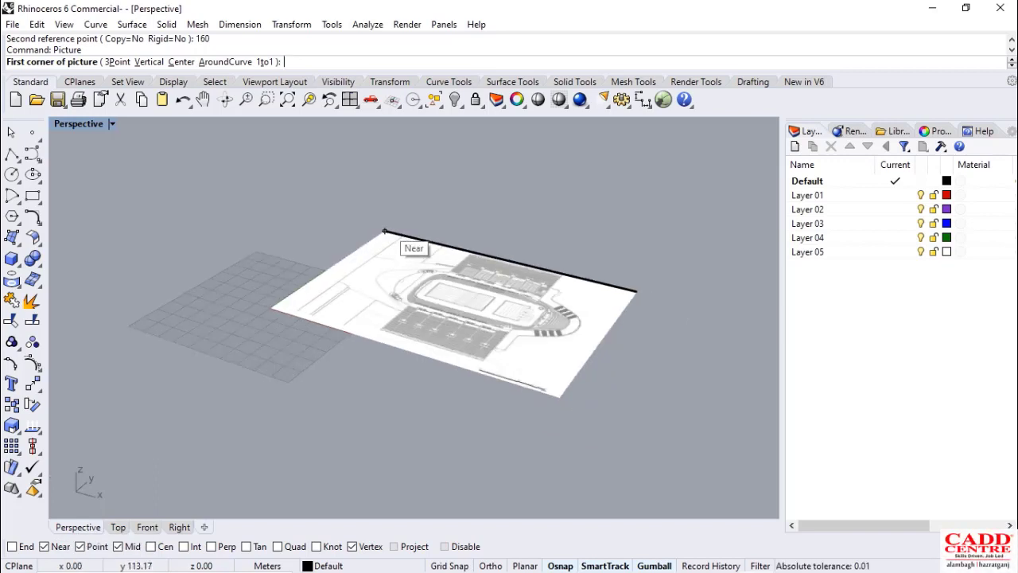
click(385, 232)
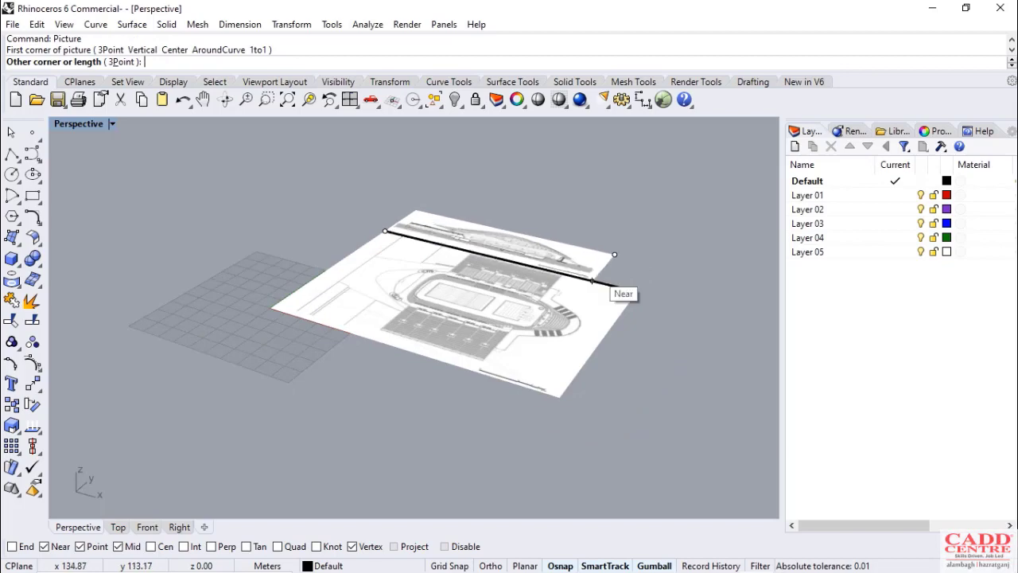
scroll(628, 291, up, 3)
scroll(634, 296, up, 4)
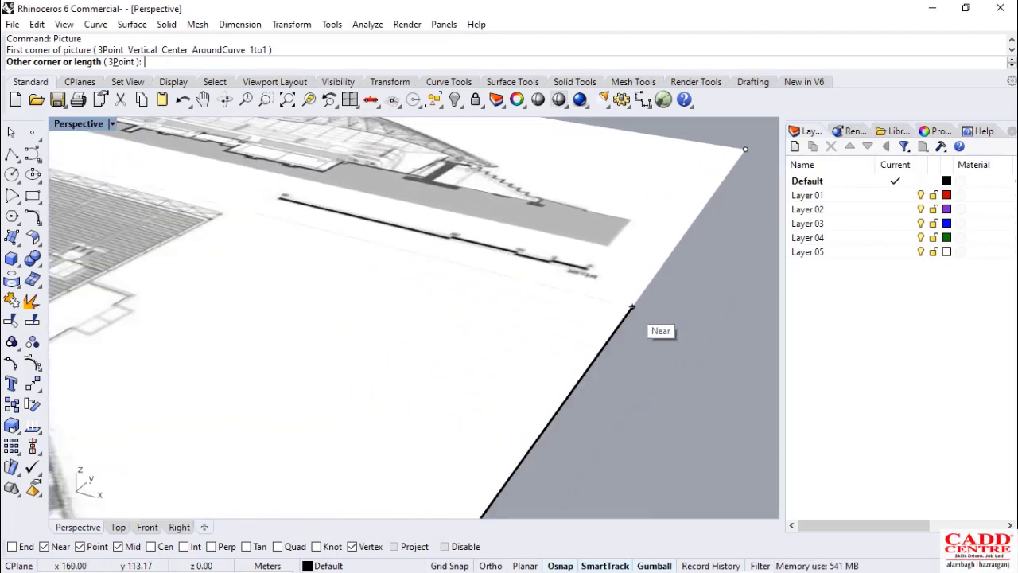
click(632, 307)
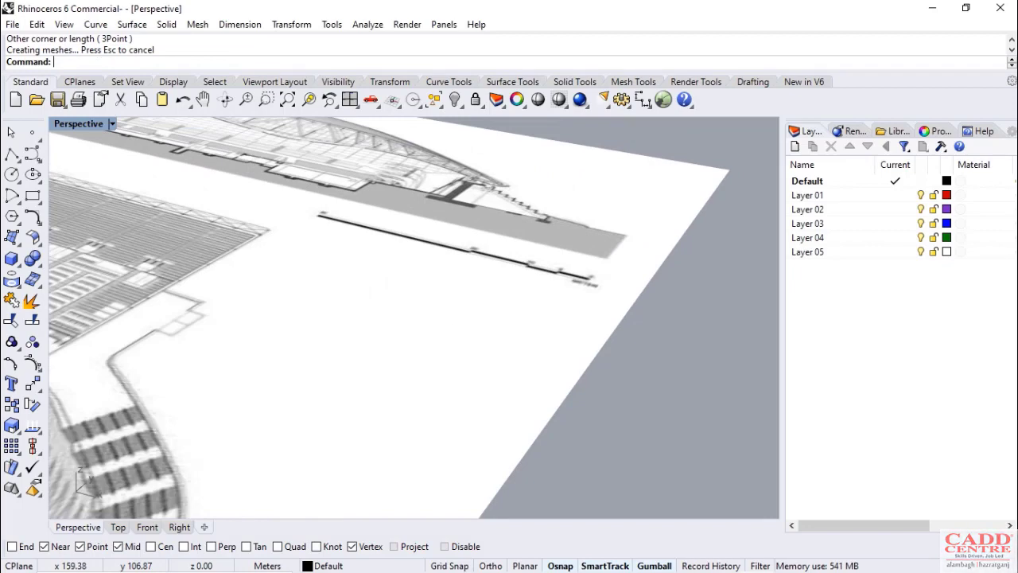
Rotate the section picture 90° about its long axis with Ortho on, so it stands upright beside the plan
scroll(517, 371, down, 6)
click(544, 249)
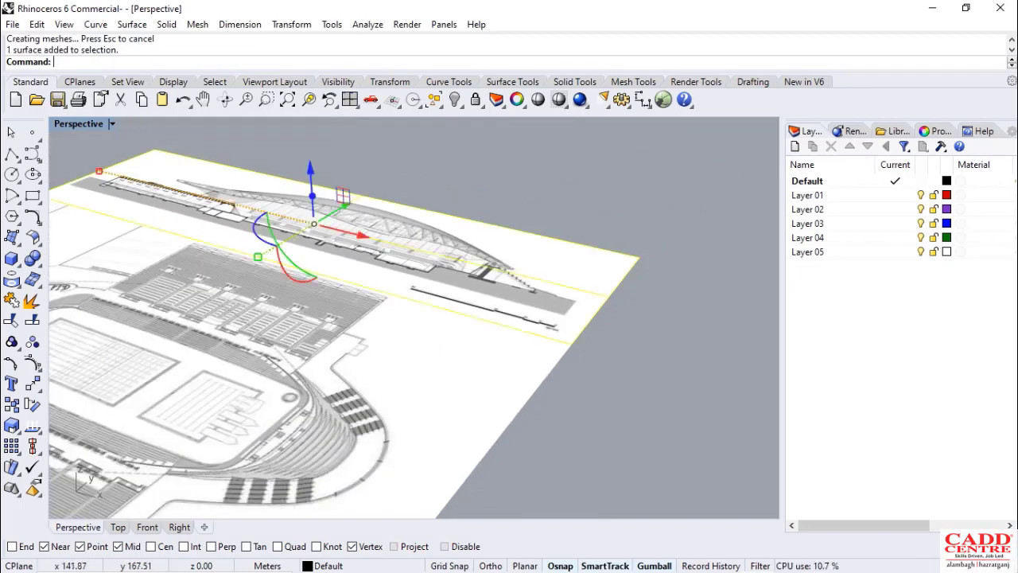
scroll(517, 371, down, 3)
right_drag(464, 285, 291, 238)
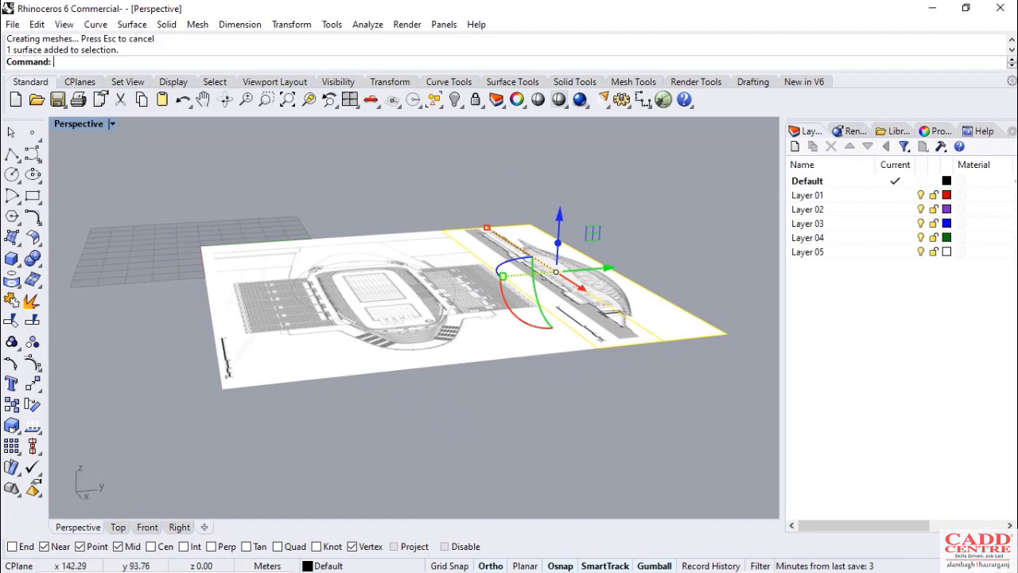
drag(512, 306, 585, 312)
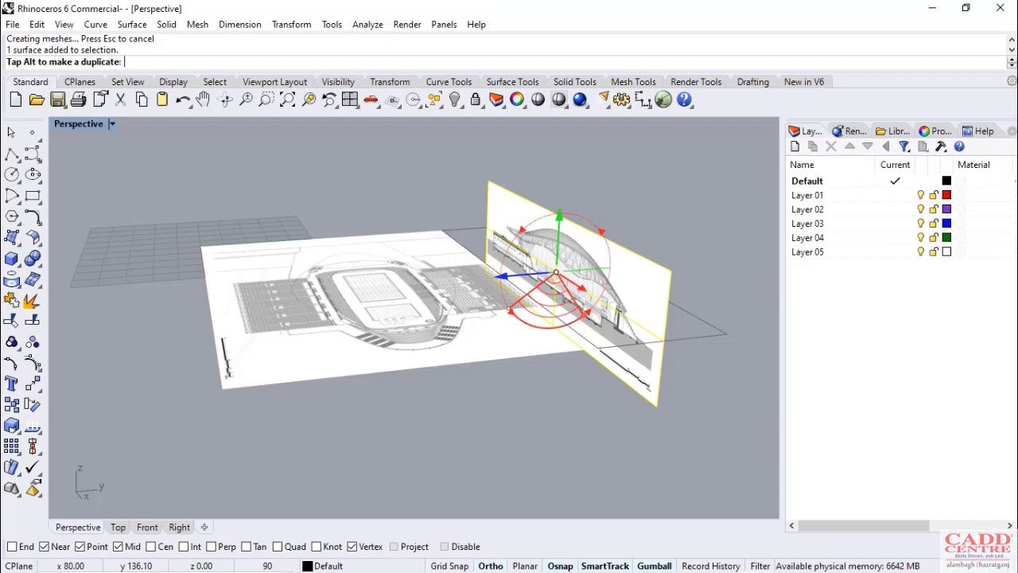
drag(586, 313, 585, 312)
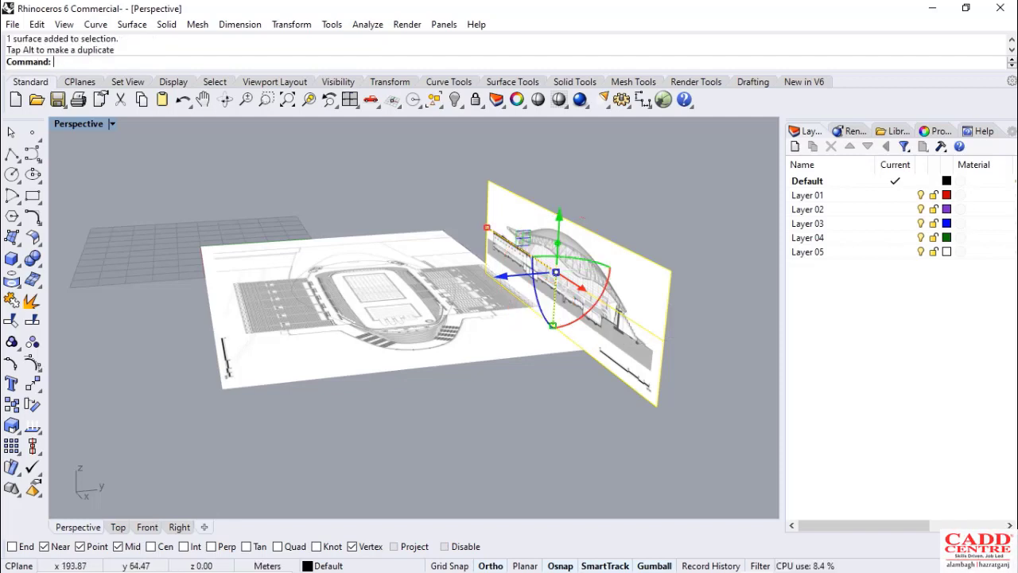
right_drag(390, 350, 465, 383)
key(Escape)
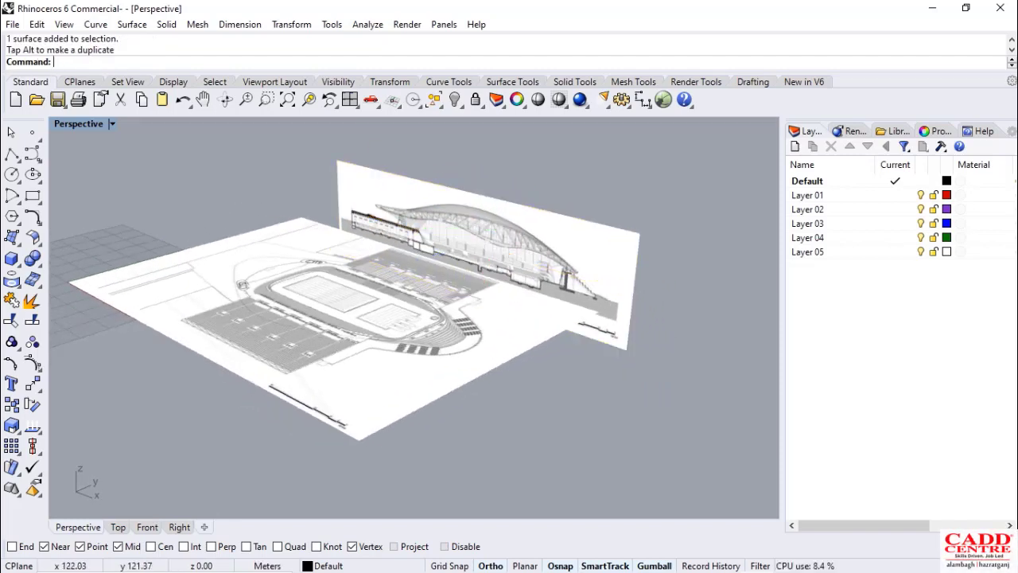
Move the upright section picture from its lower corner at X 160 to the plan's far corner, seating its base on the plan's edge
click(441, 273)
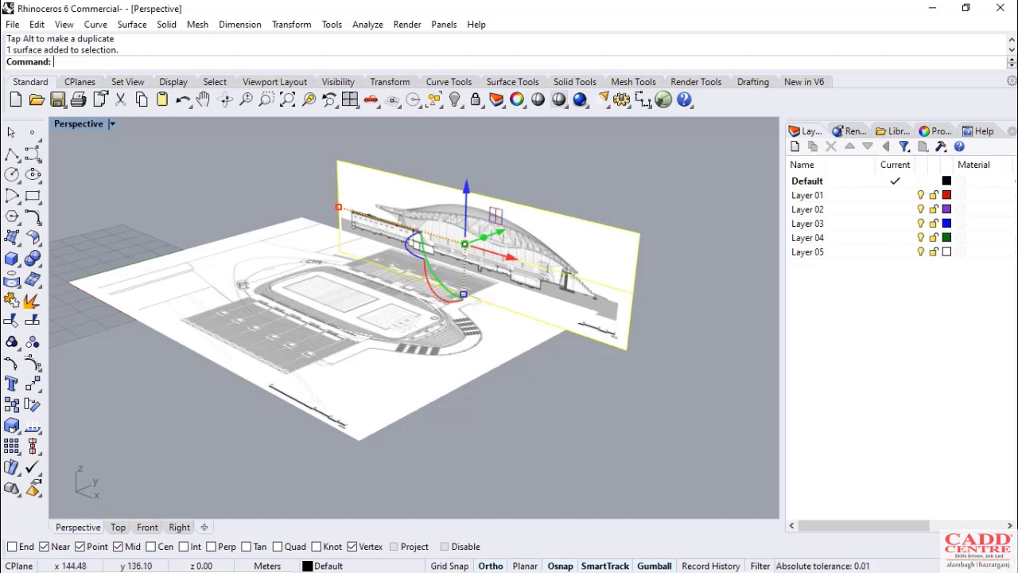
text(ve)
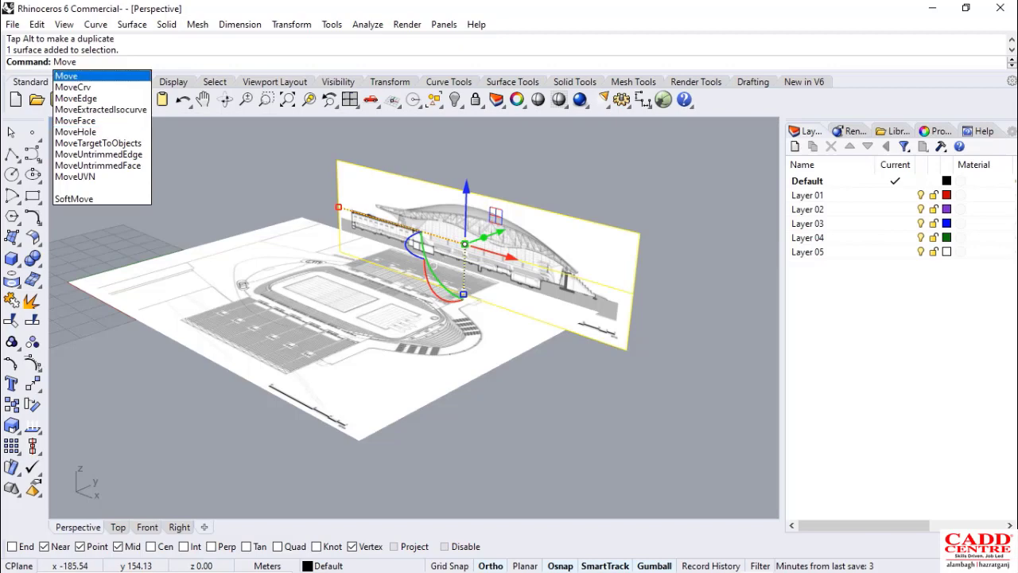
click(70, 76)
scroll(625, 348, up, 2)
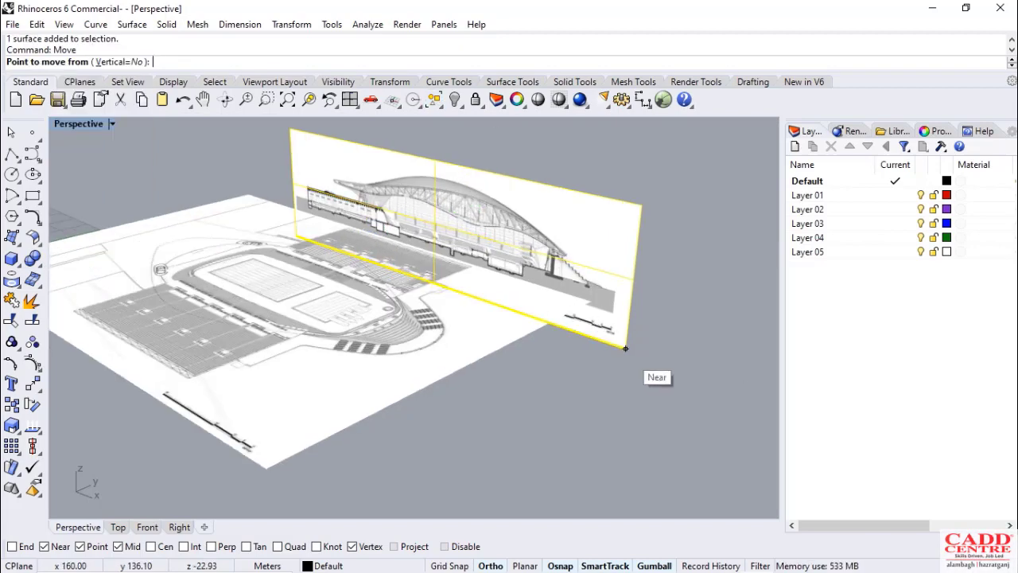
click(625, 348)
scroll(585, 305, up, 5)
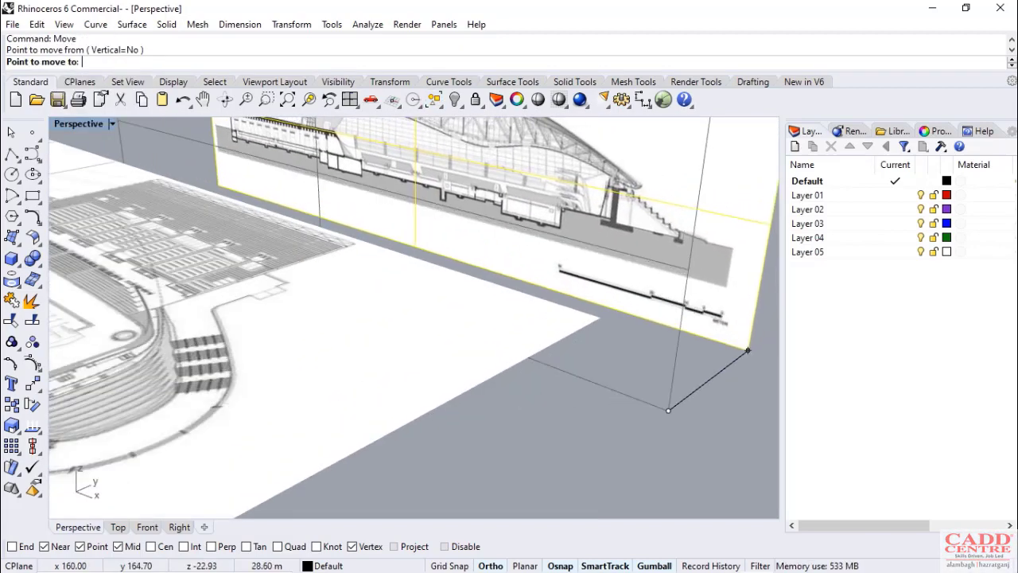
click(598, 318)
scroll(598, 318, down, 5)
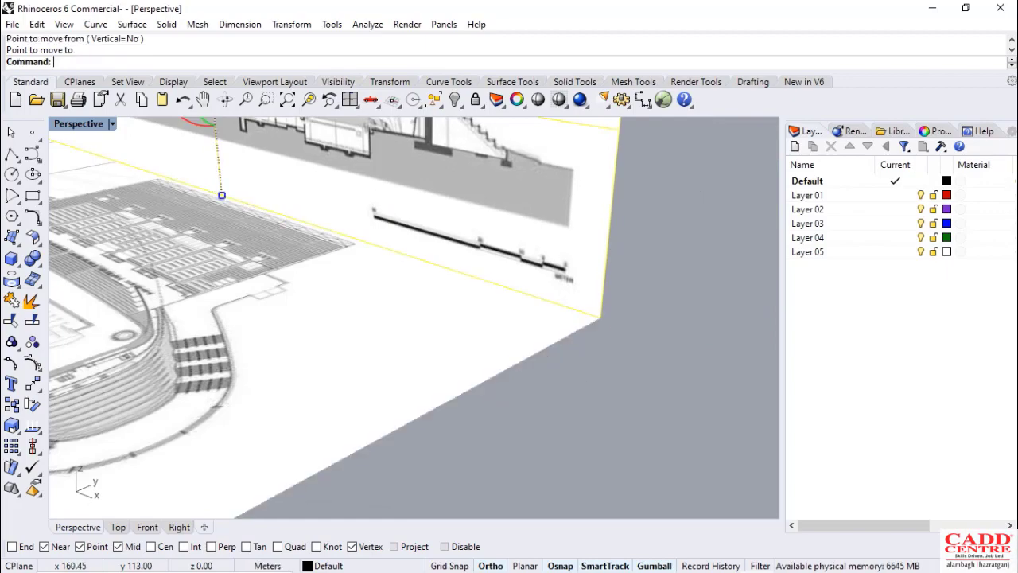
scroll(605, 362, down, 3)
right_drag(425, 322, 406, 372)
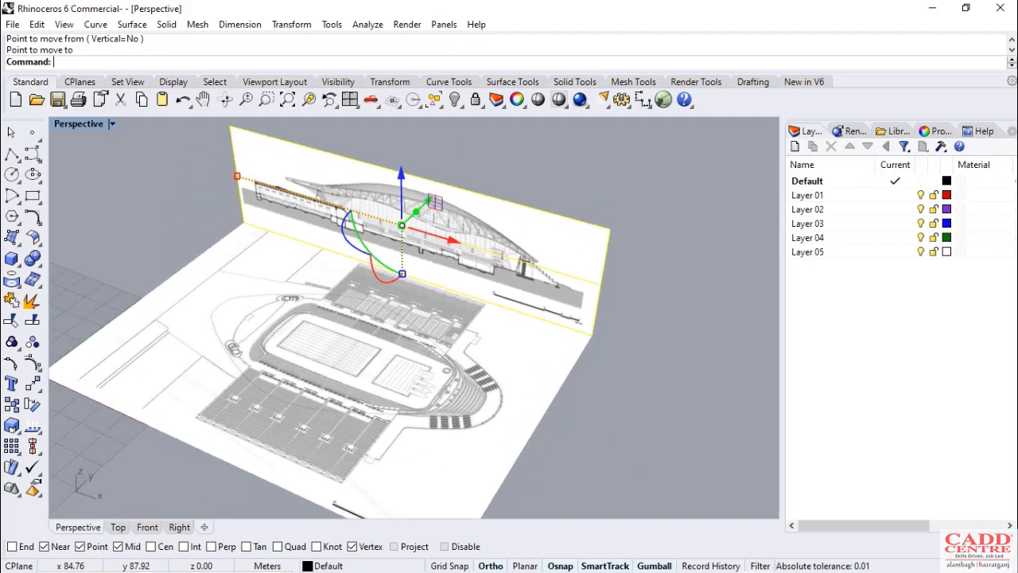
scroll(469, 335, down, 3)
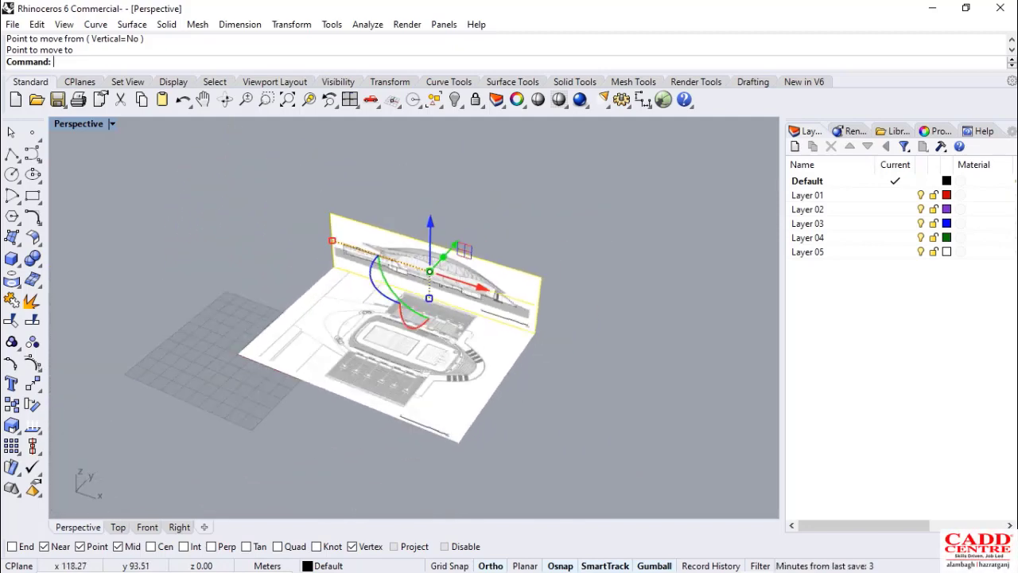
key(Escape)
scroll(413, 319, up, 5)
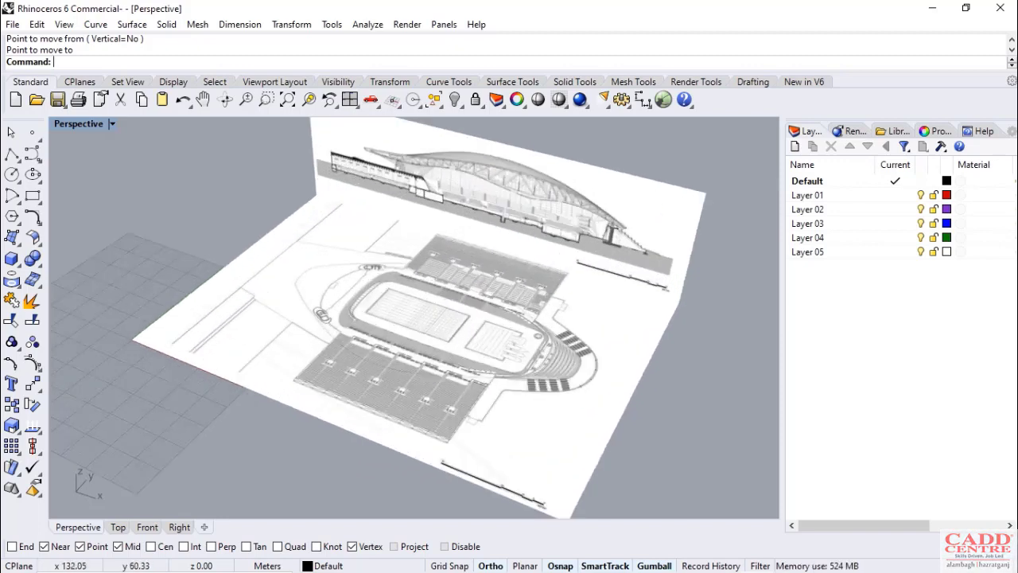
scroll(468, 318, down, 4)
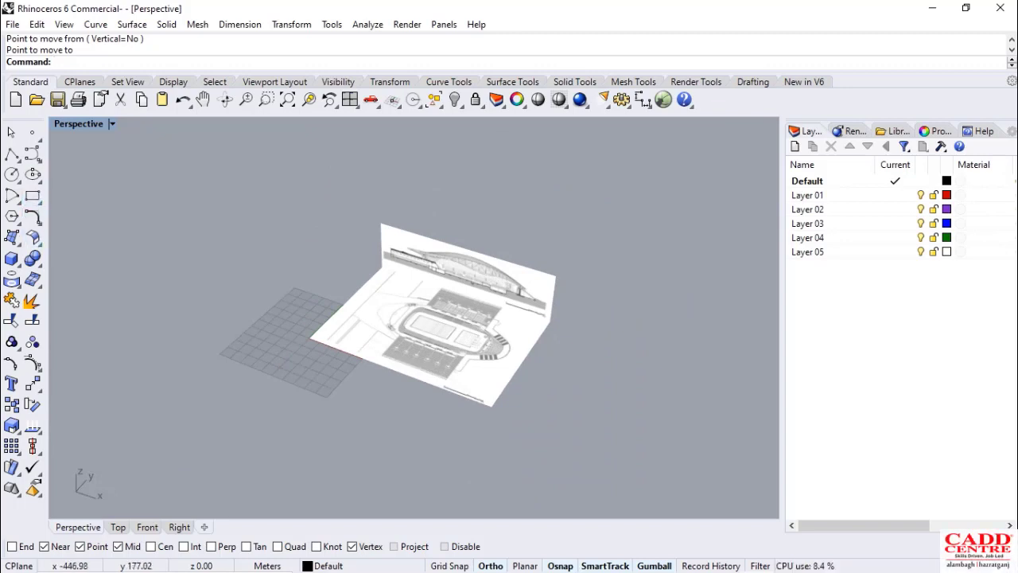
Switch to the Top view and examine the whole plan picture
double_click(78, 124)
double_click(62, 124)
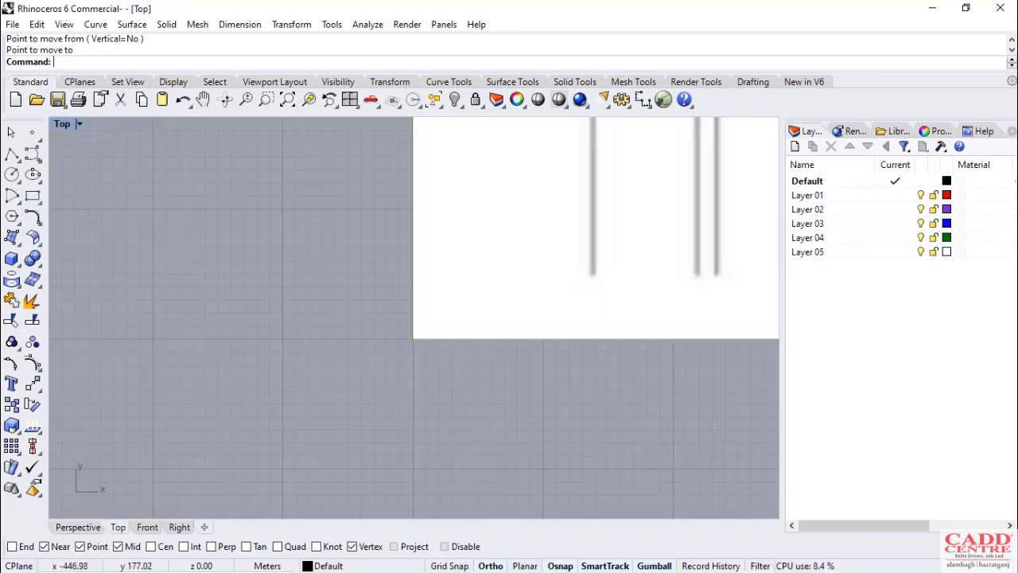
scroll(210, 385, down, 20)
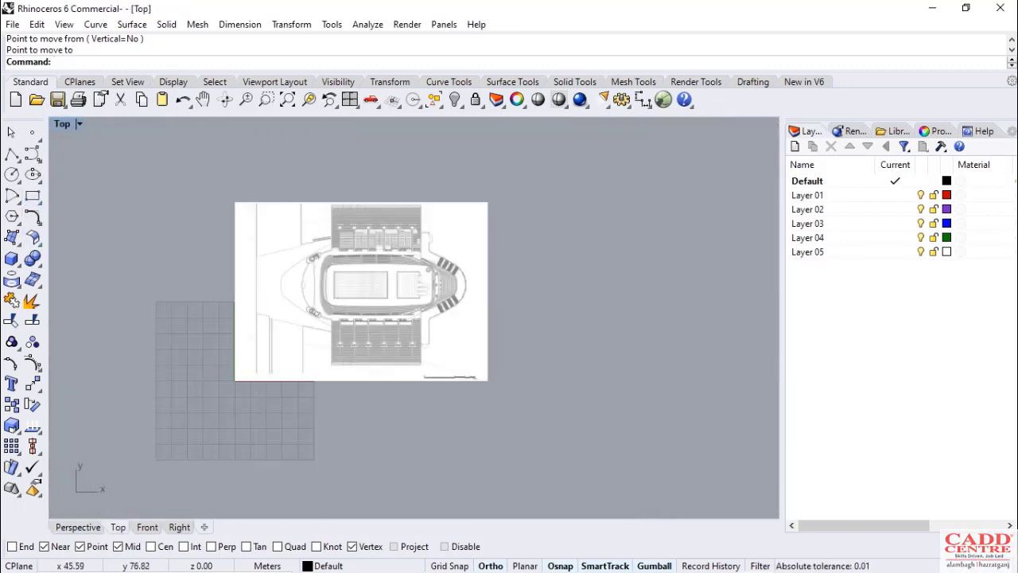
scroll(312, 252, up, 4)
scroll(372, 283, up, 3)
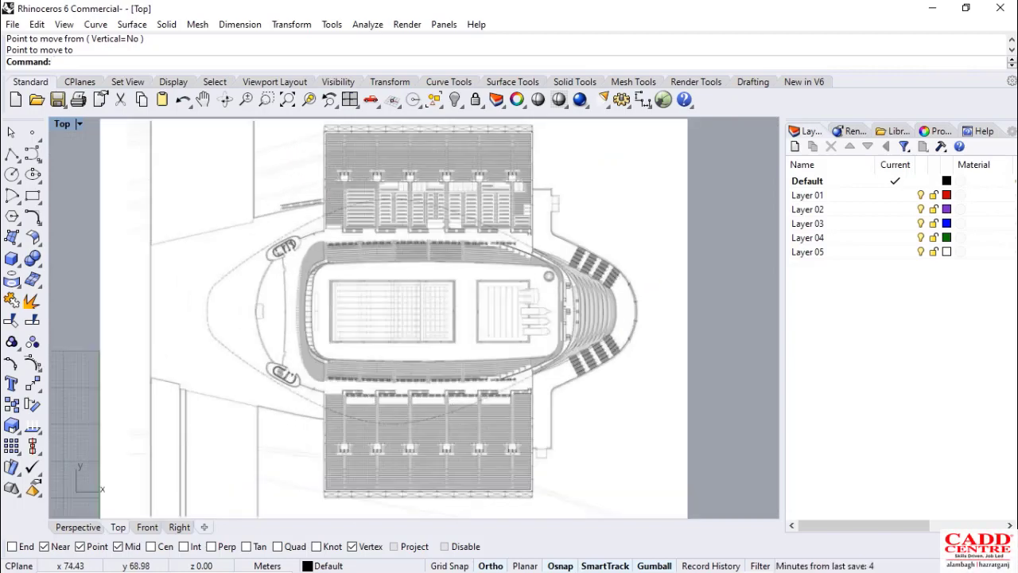
scroll(376, 303, down, 3)
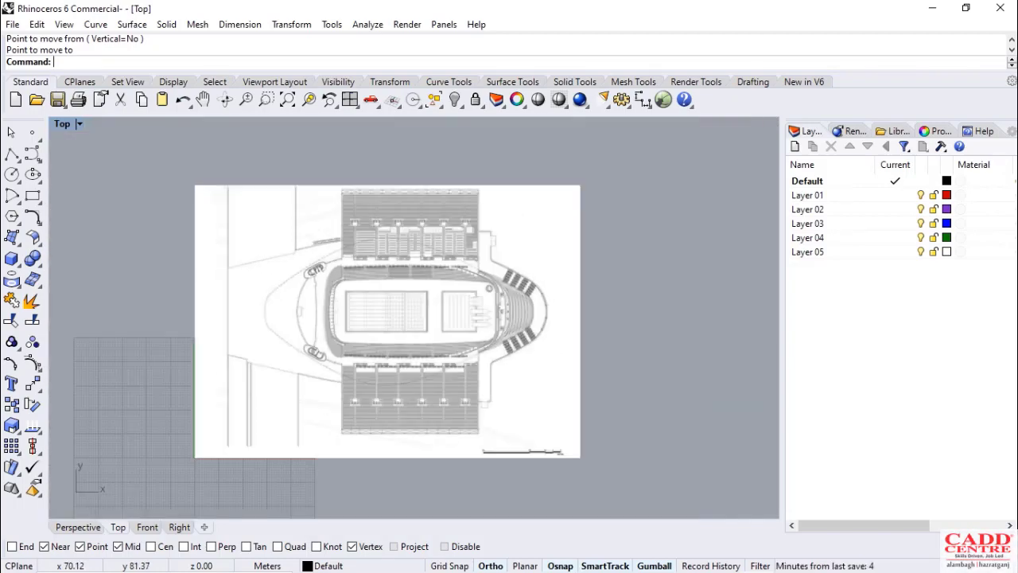
scroll(335, 236, up, 2)
scroll(335, 236, down, 1)
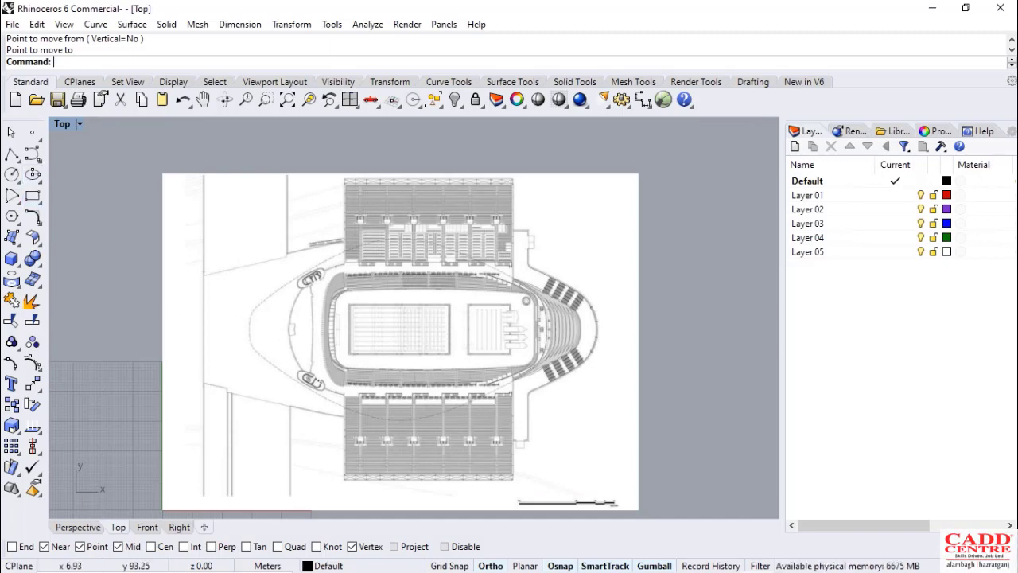
scroll(206, 231, up, 1)
scroll(302, 290, down, 2)
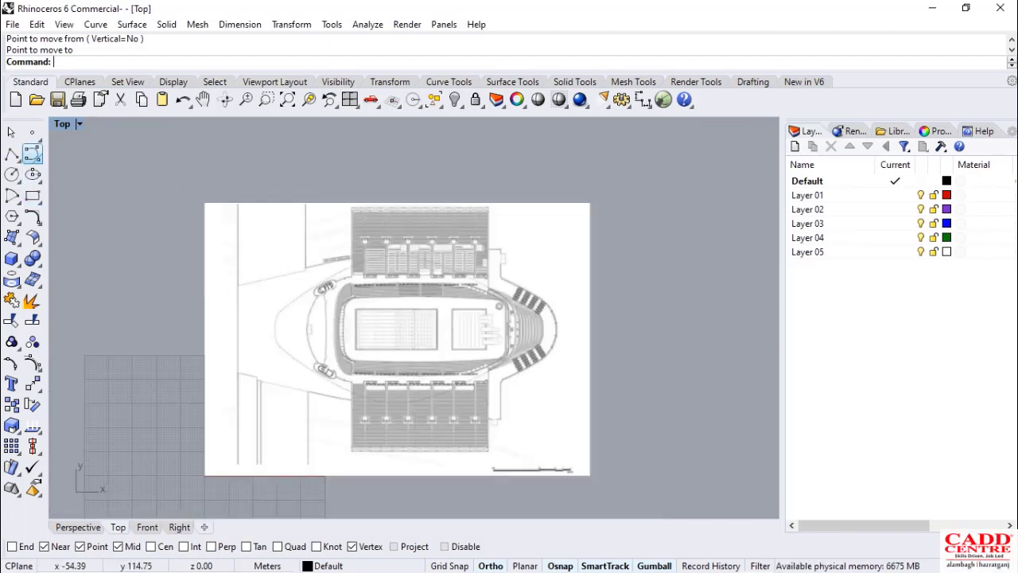
Try a short straight line along the dashed outline beside the plan's upper oval core, and undo it
click(34, 155)
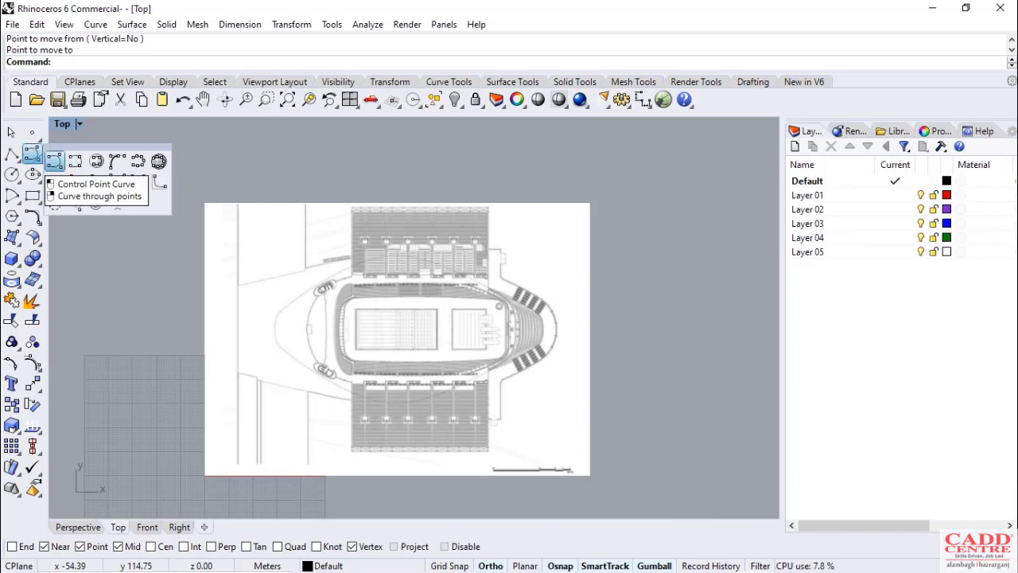
click(53, 162)
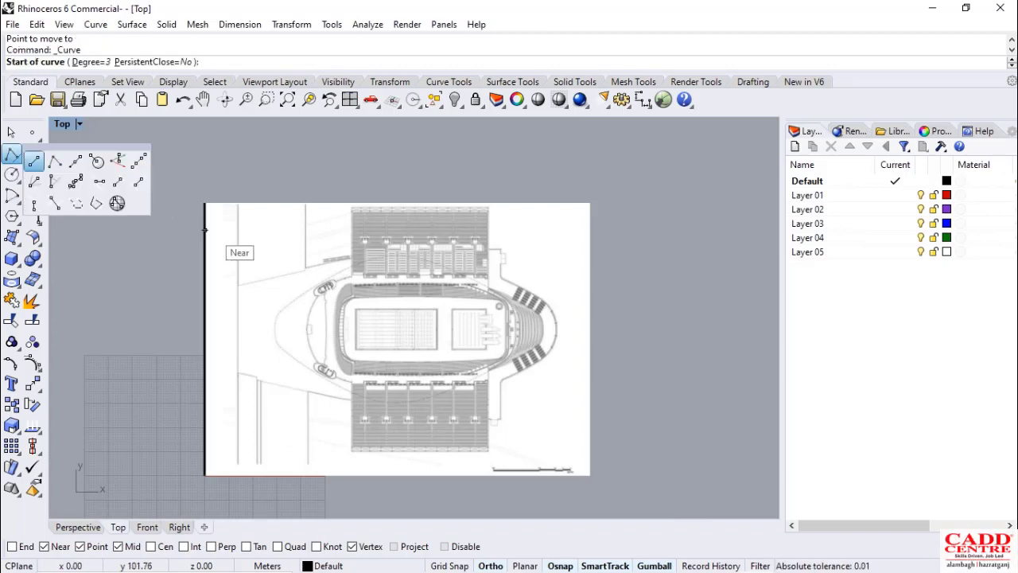
scroll(321, 268, up, 10)
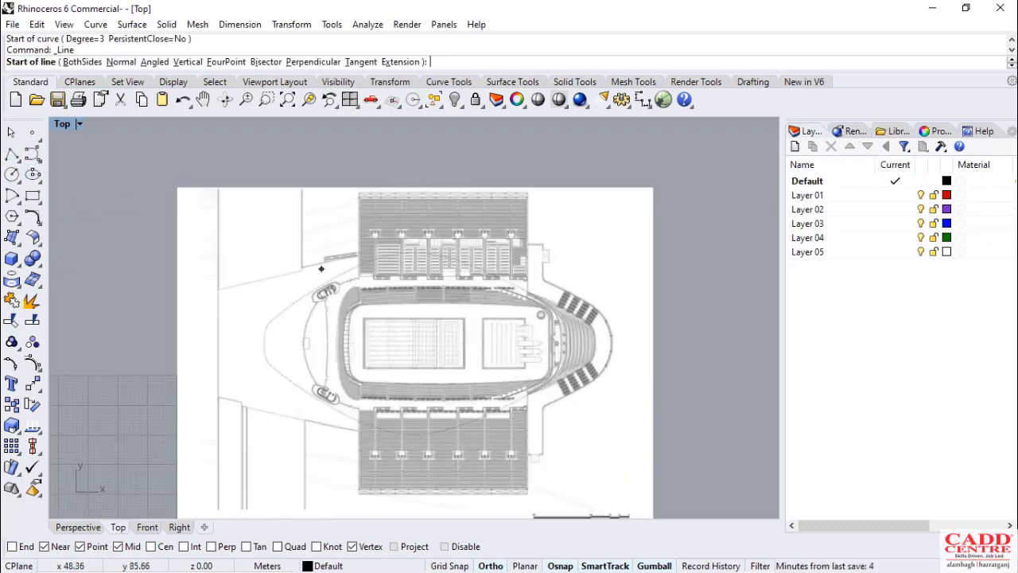
scroll(301, 311, up, 2)
click(291, 304)
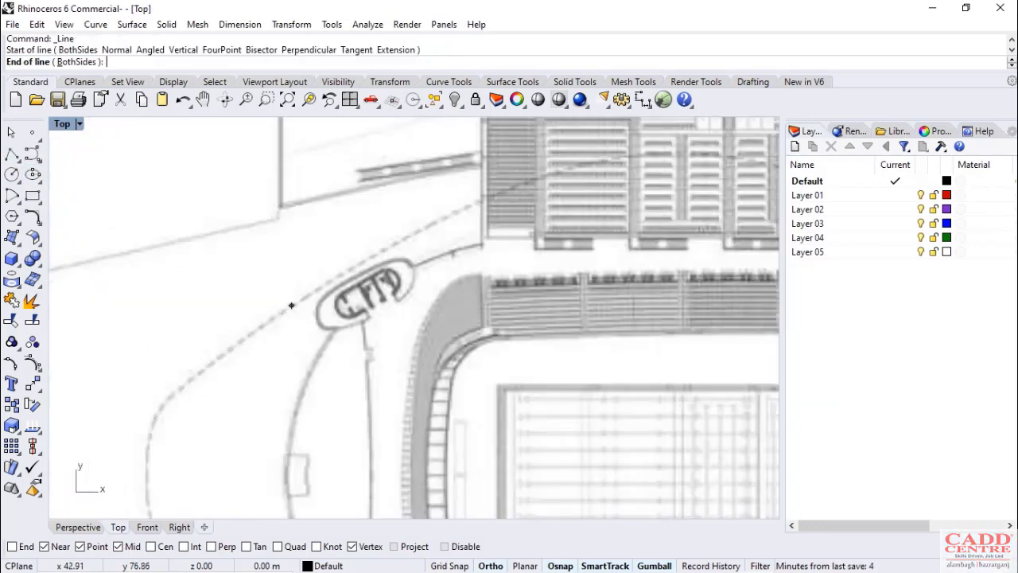
scroll(255, 304, up, 2)
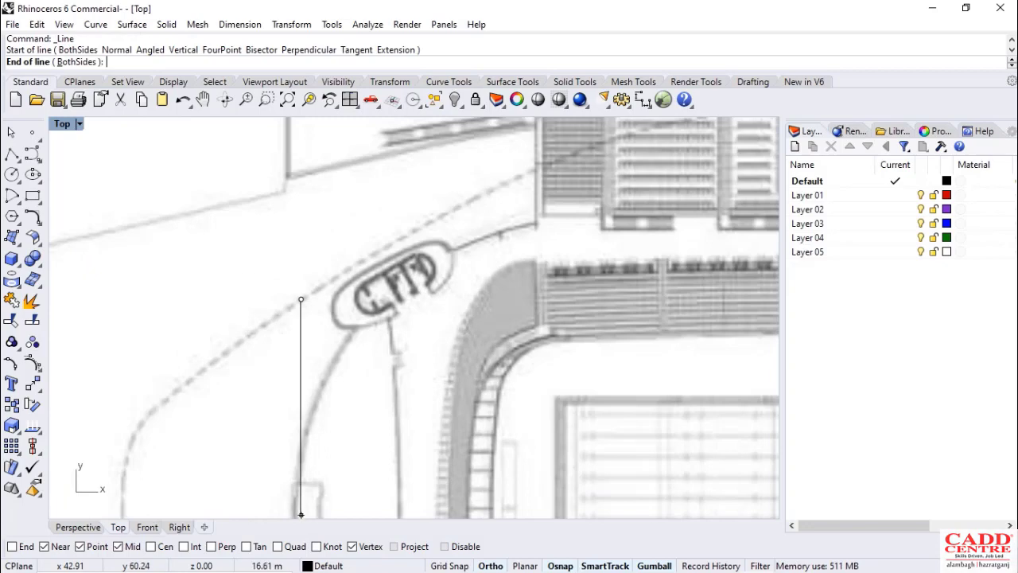
scroll(319, 274, down, 2)
scroll(309, 288, up, 2)
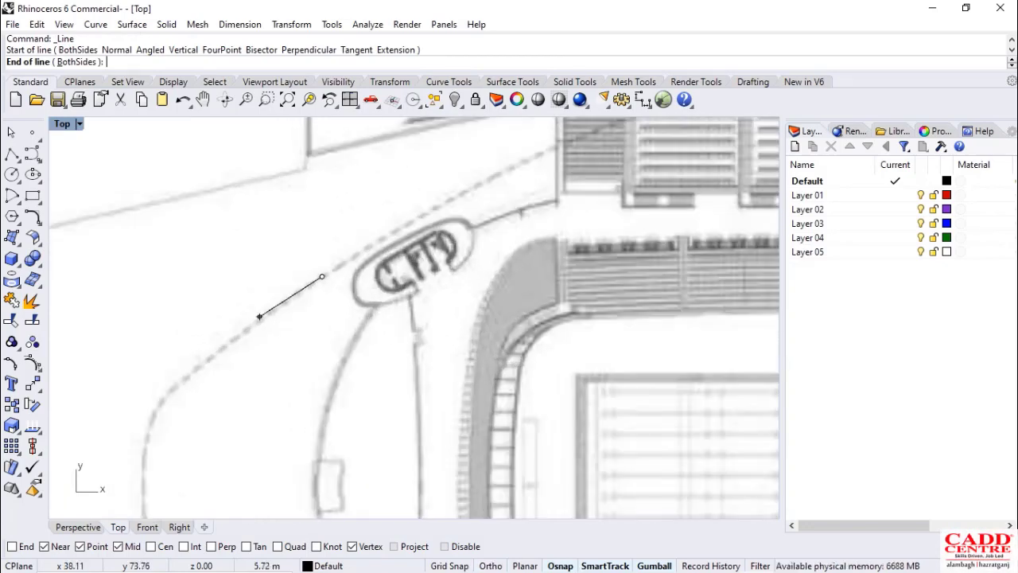
click(321, 276)
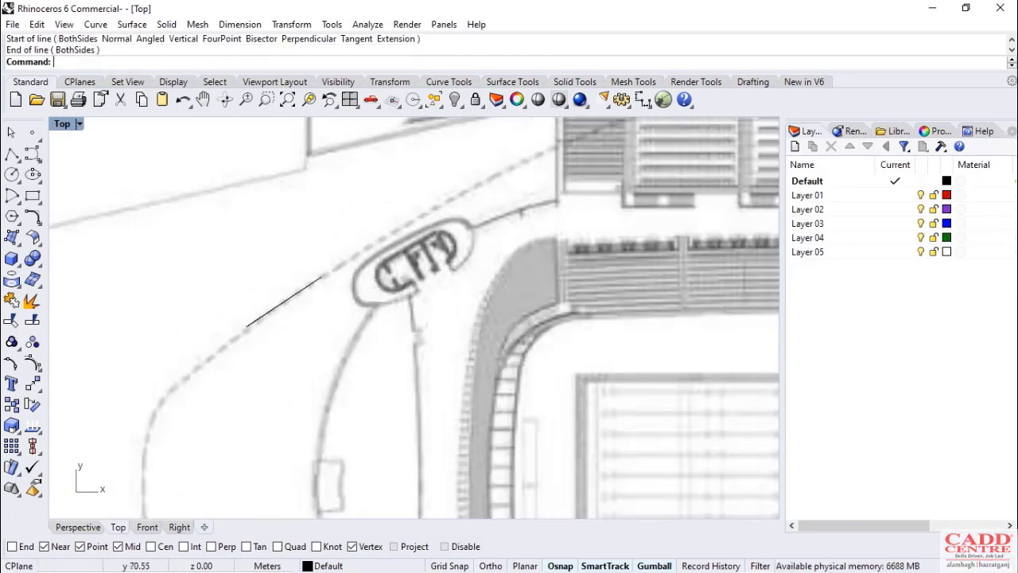
key(Delete)
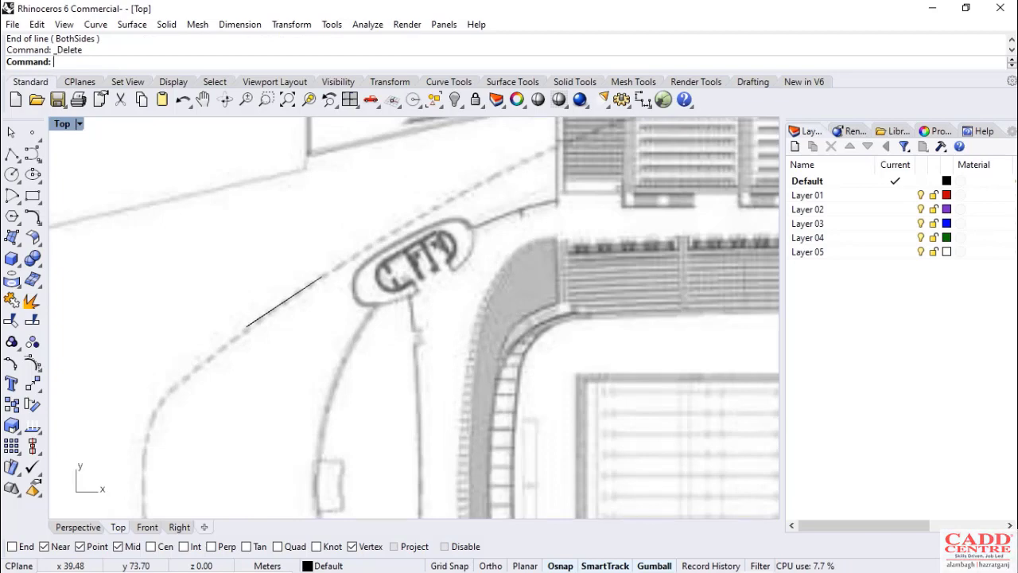
key(ctrl+z)
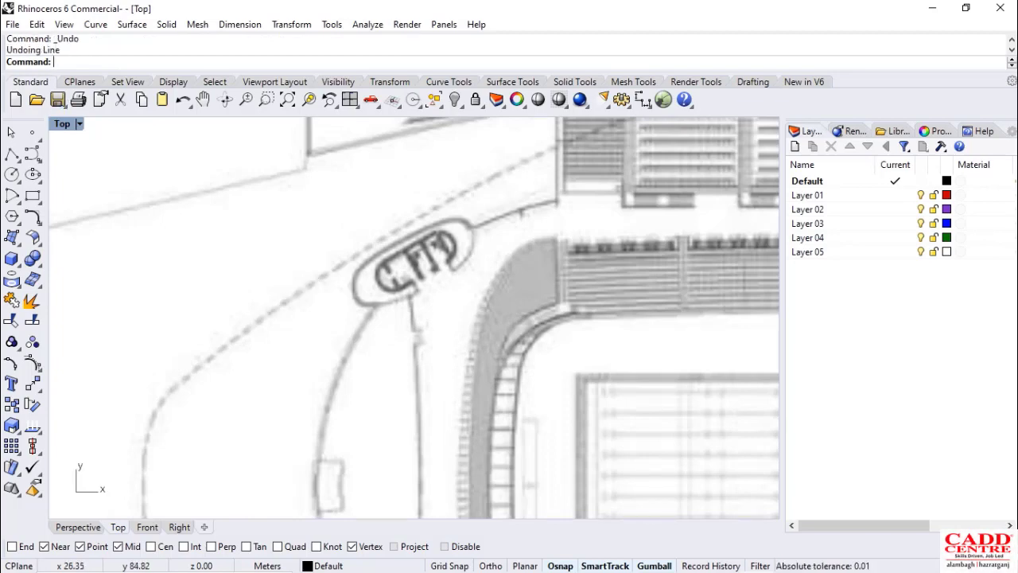
Draw a degree 3 interpolated curve through three points, starting near the dashed outline and arching outside it
click(37, 158)
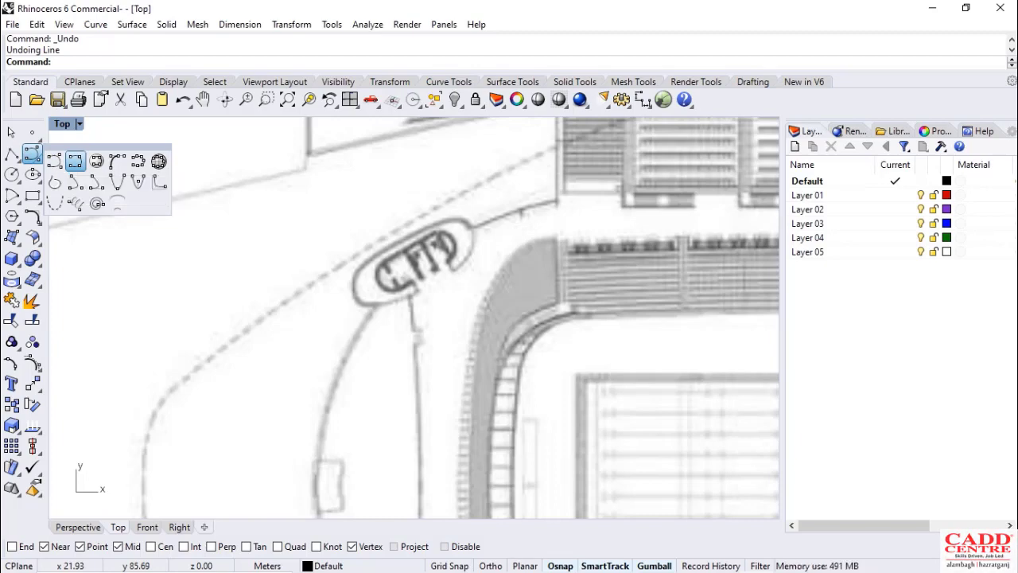
click(74, 160)
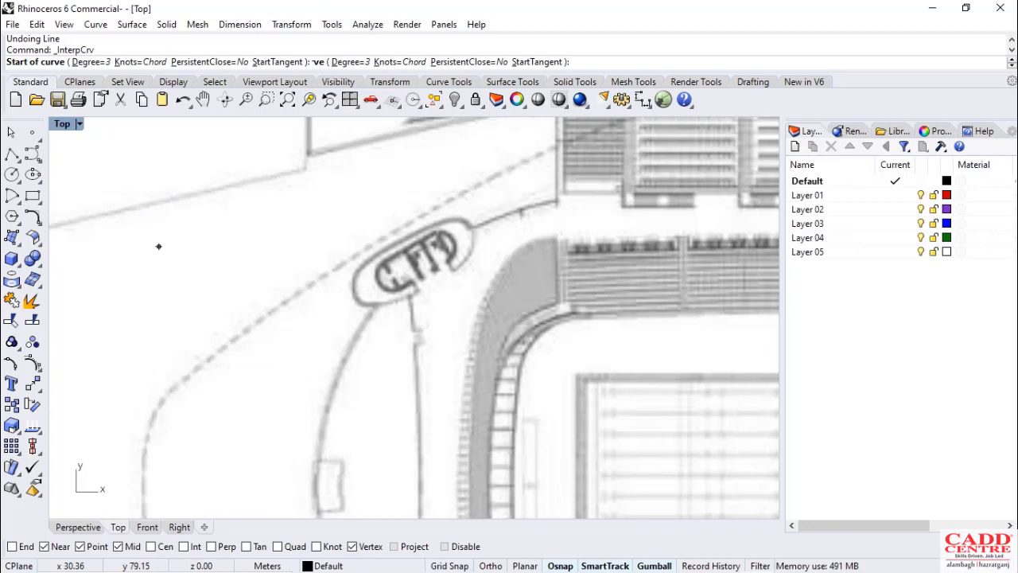
click(323, 288)
click(243, 263)
click(213, 313)
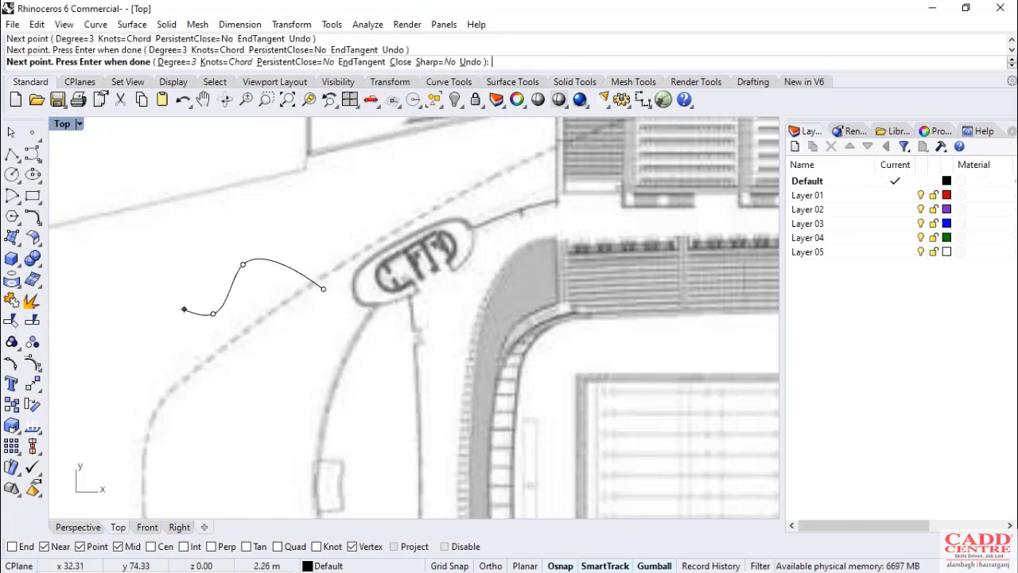
key(Return)
Lower the peak control point of the practice curve toward the dashed outline, and delete that point
scroll(250, 266, up, 2)
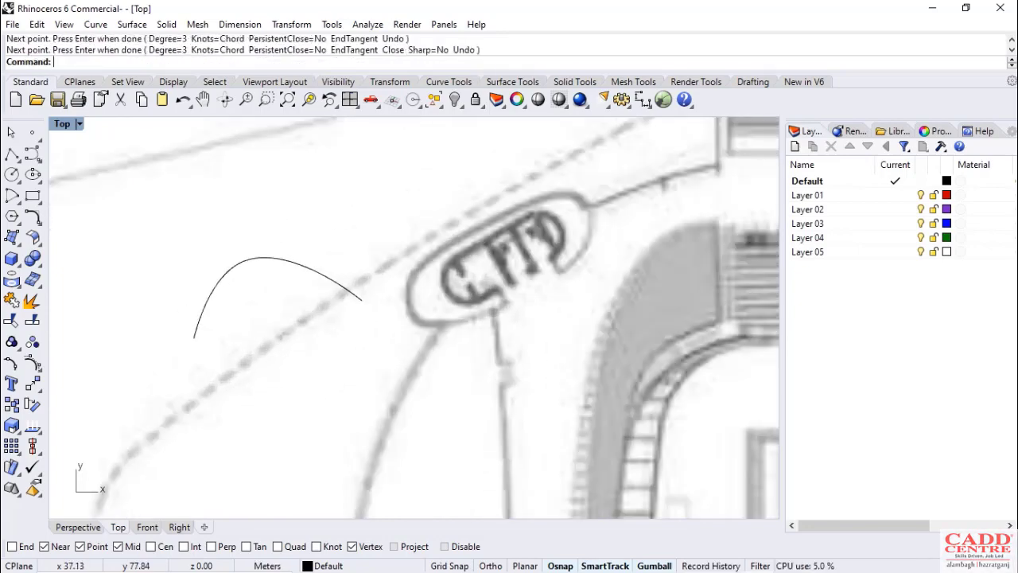
click(318, 273)
click(283, 302)
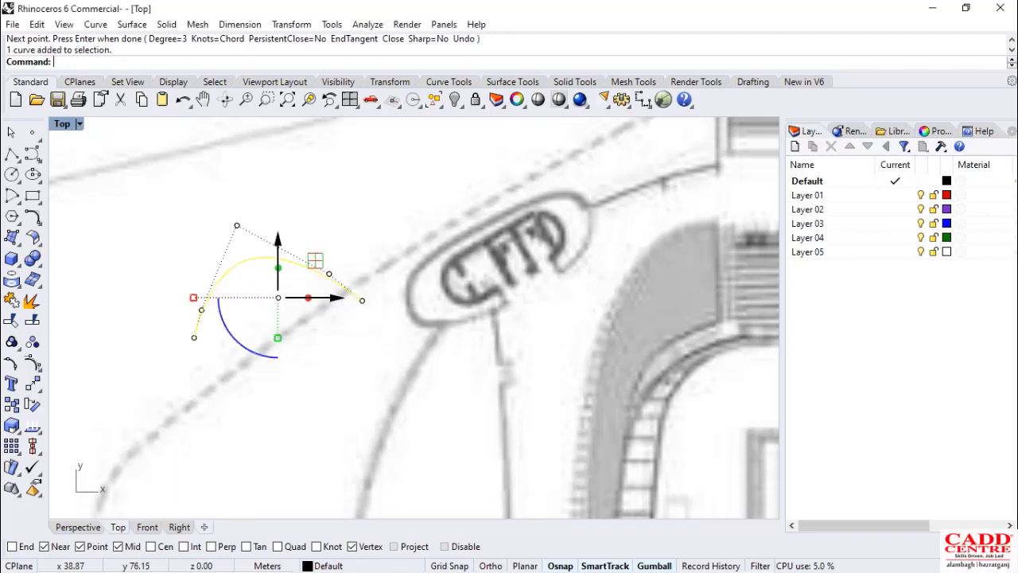
click(315, 260)
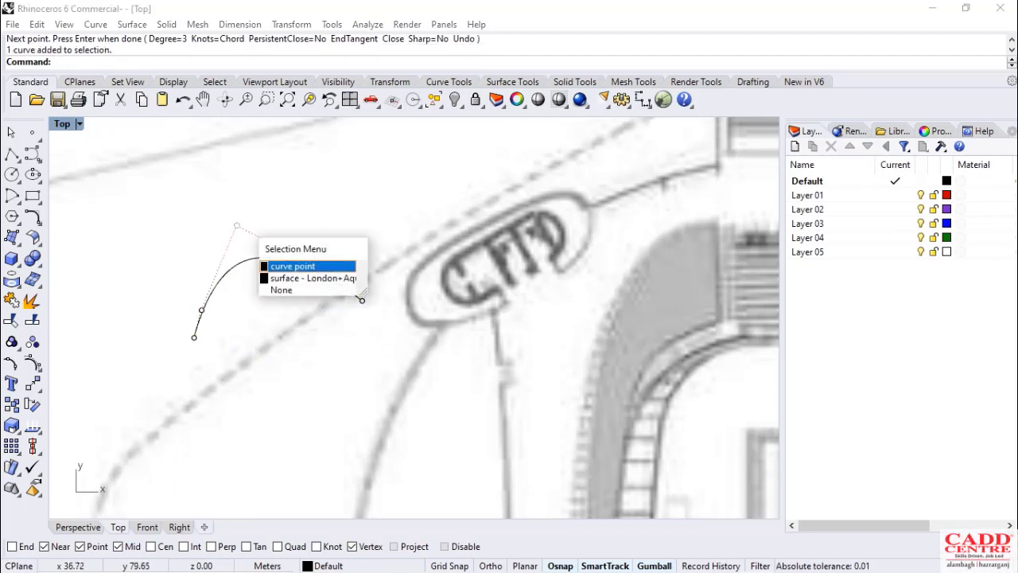
click(293, 266)
drag(237, 225, 245, 260)
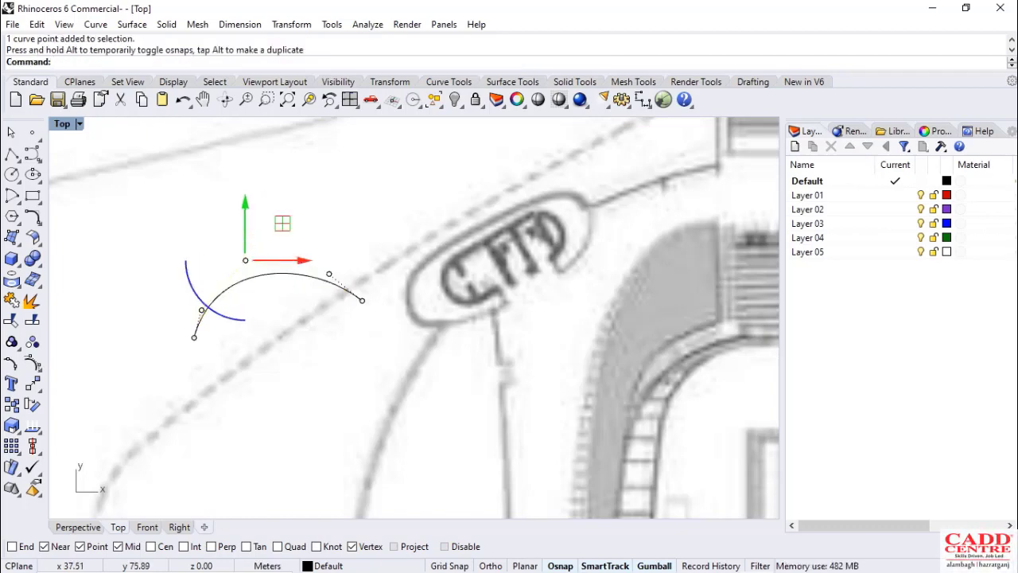
key(Delete)
Delete the practice curve beside the plan's upper oval core
scroll(323, 307, down, 3)
click(349, 304)
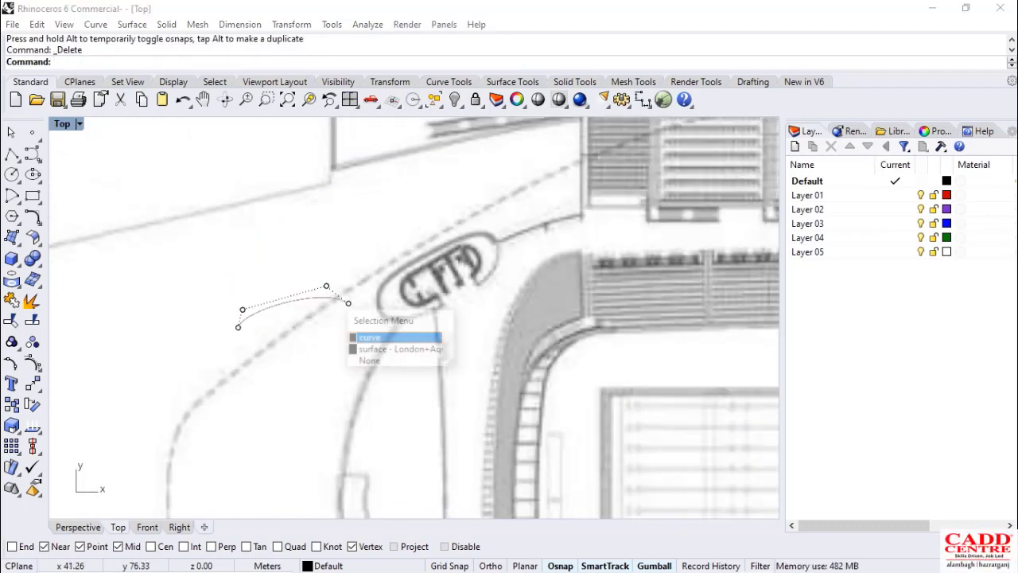
click(371, 336)
key(Delete)
scroll(221, 278, down, 9)
scroll(201, 260, down, 3)
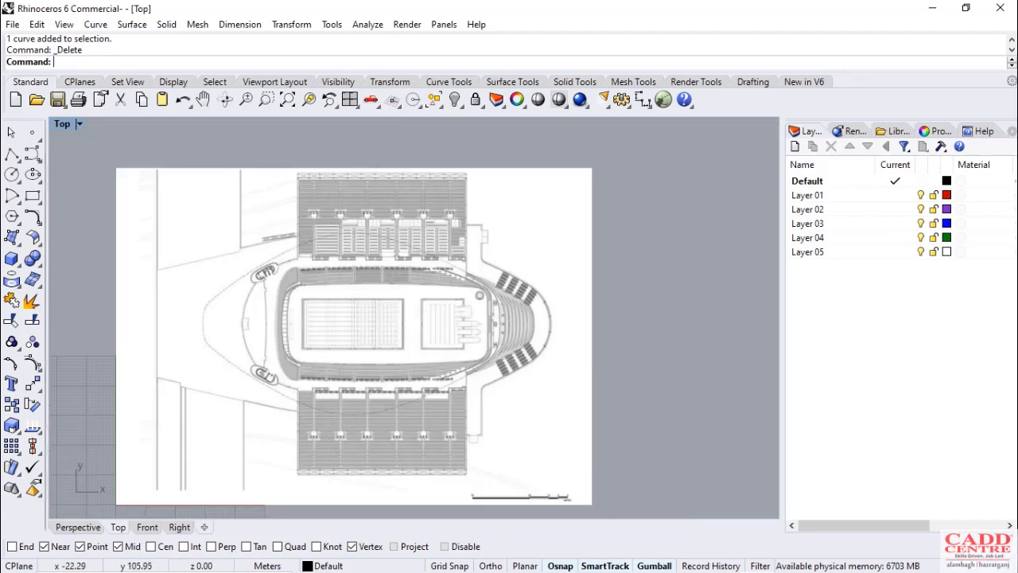
Start a degree 3 interpolated curve on the dashed outline beside the plan's upper oval core
click(33, 155)
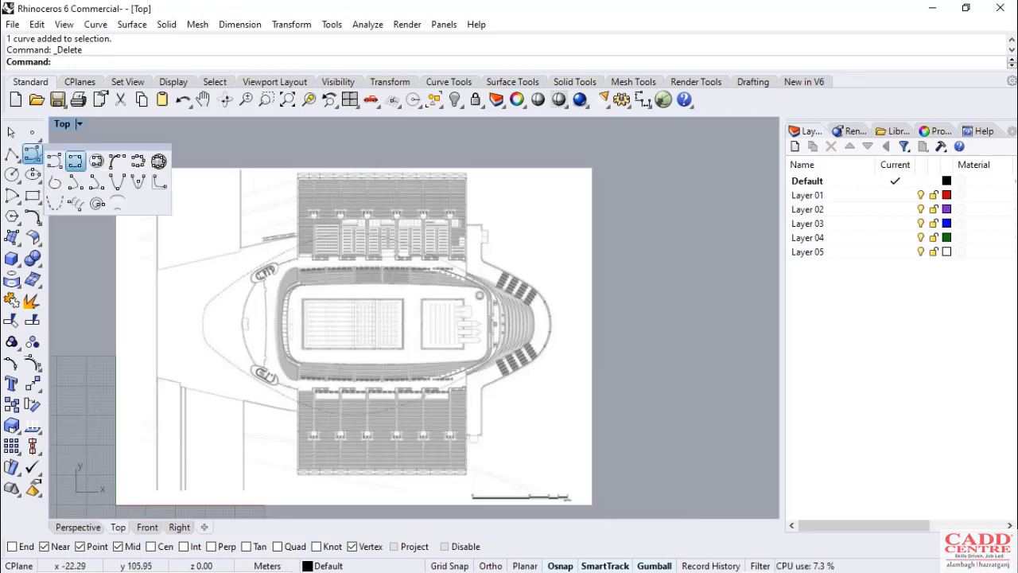
click(67, 160)
scroll(215, 286, up, 3)
scroll(214, 285, up, 2)
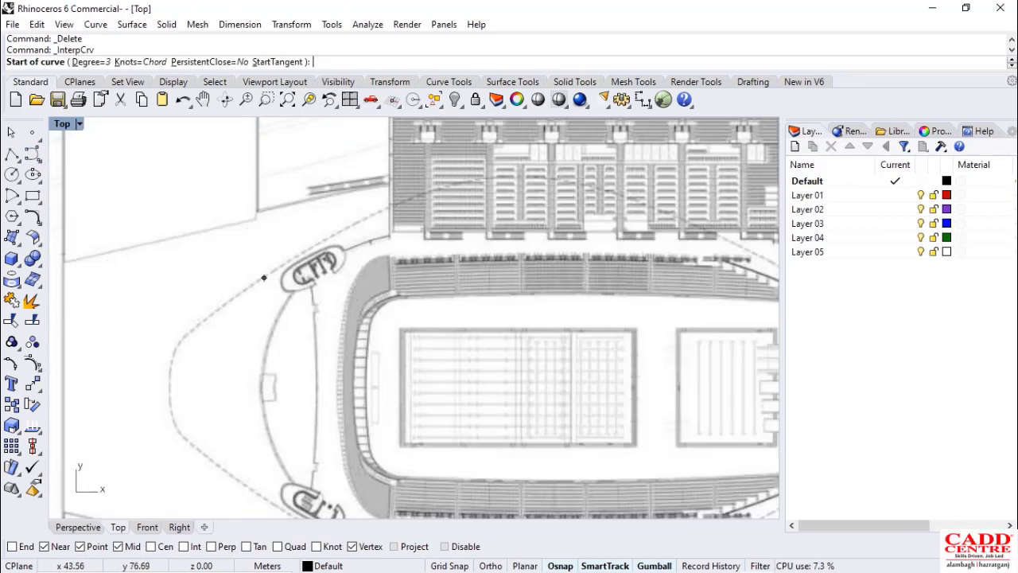
scroll(305, 329, down, 4)
scroll(286, 295, up, 3)
scroll(298, 303, up, 2)
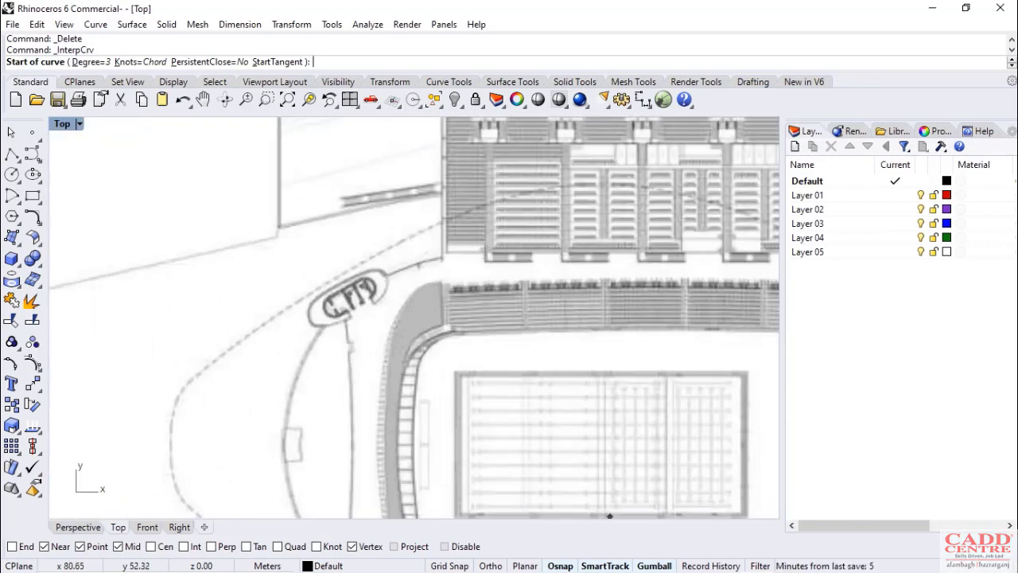
scroll(330, 299, up, 5)
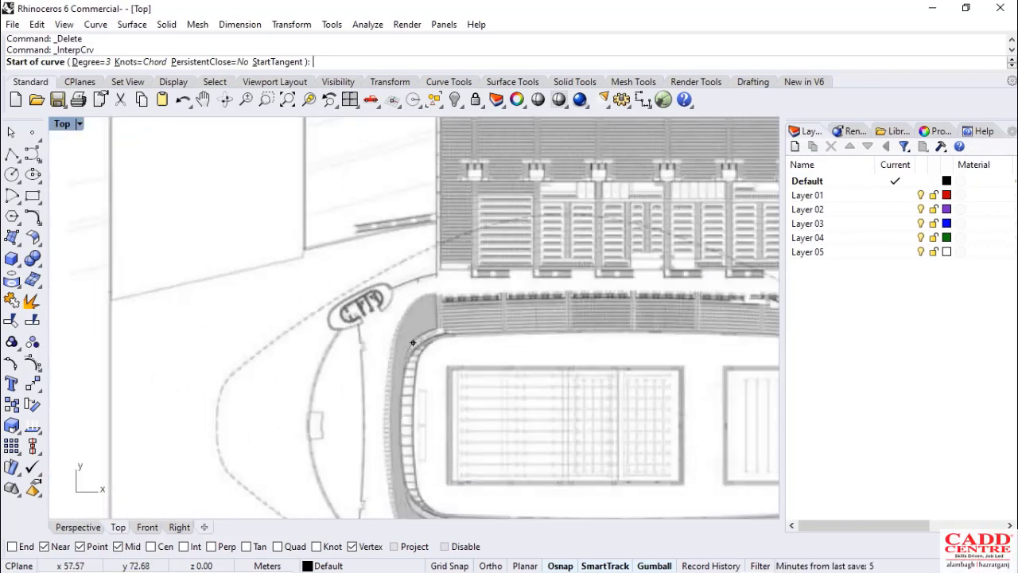
click(330, 299)
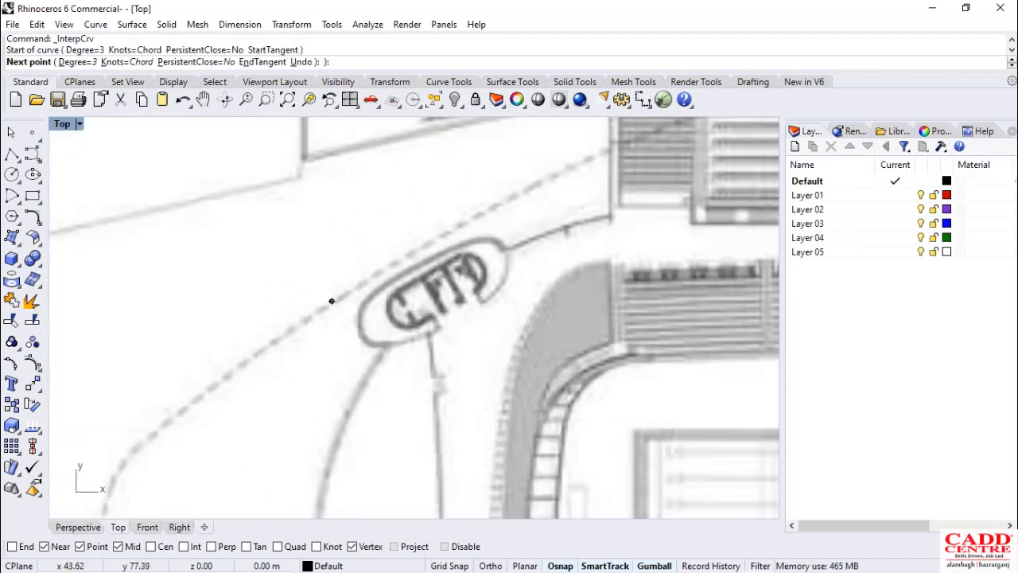
Continue the curve down the dashed outline from the upper oval core through the upper rounded bend
scroll(331, 299, down, 2)
scroll(259, 352, down, 1)
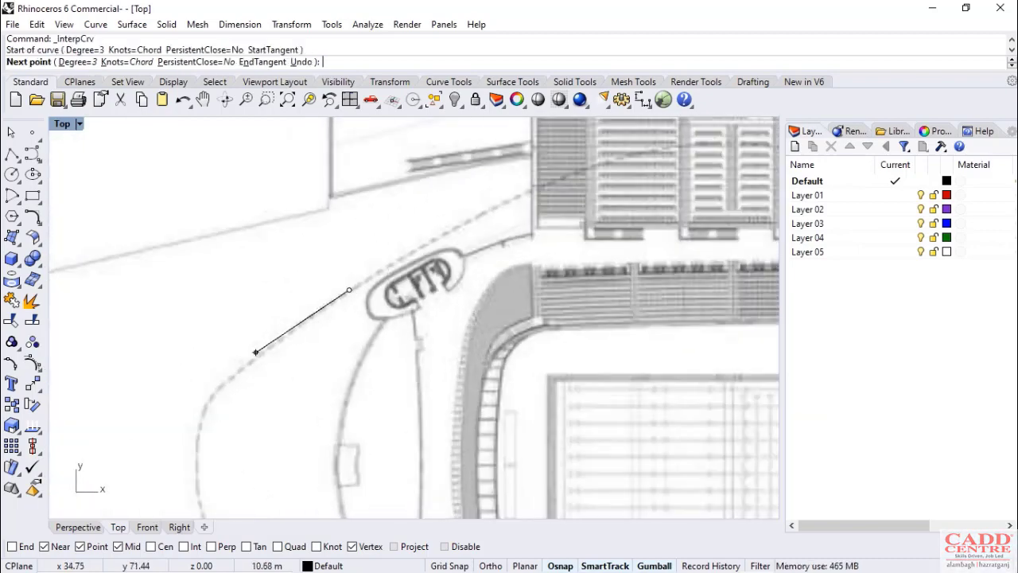
click(253, 356)
scroll(202, 391, up, 1)
scroll(207, 394, up, 1)
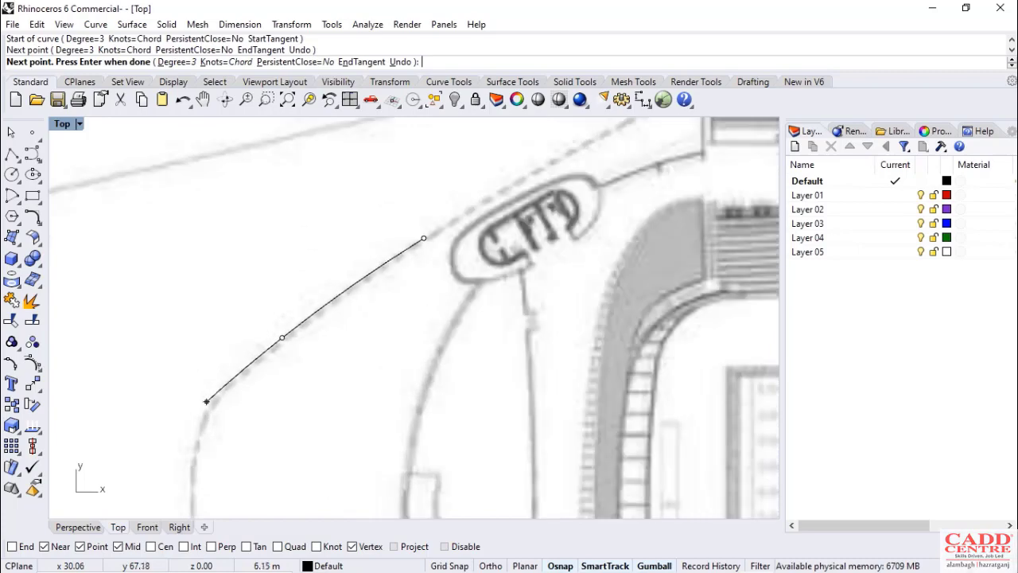
click(209, 405)
click(198, 427)
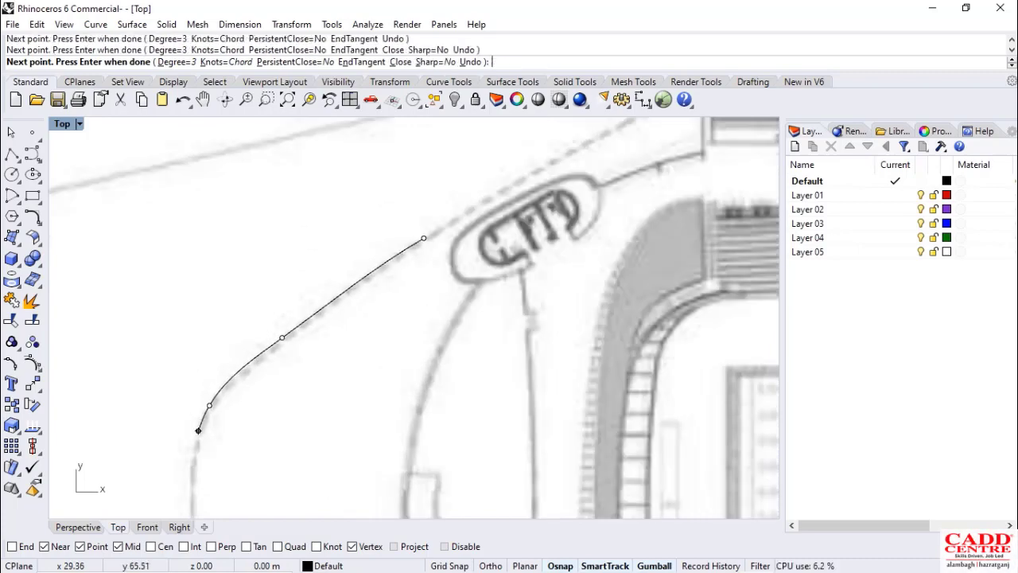
scroll(191, 410, down, 1)
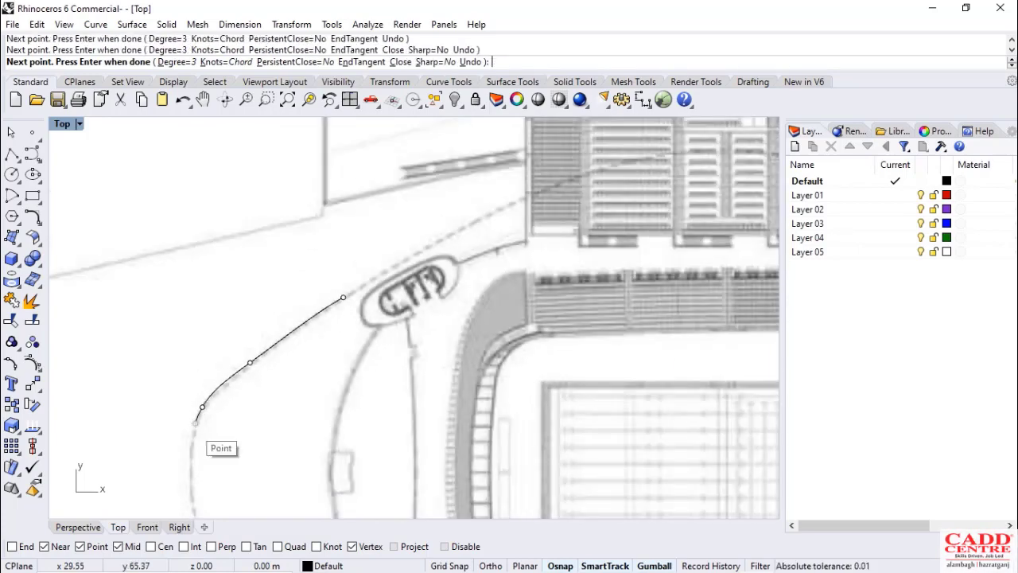
Extend the curve straight down the dashed outline's vertical stretch at the plan's left tip, using Ortho
shift+right_drag(198, 427, 228, 331)
scroll(208, 362, up, 2)
scroll(227, 360, up, 2)
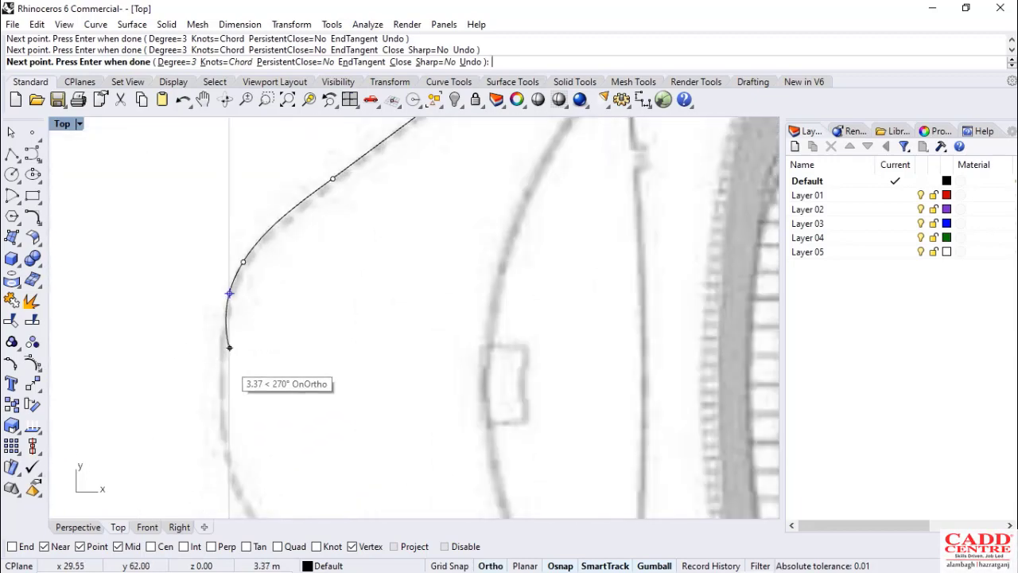
scroll(227, 346, up, 4)
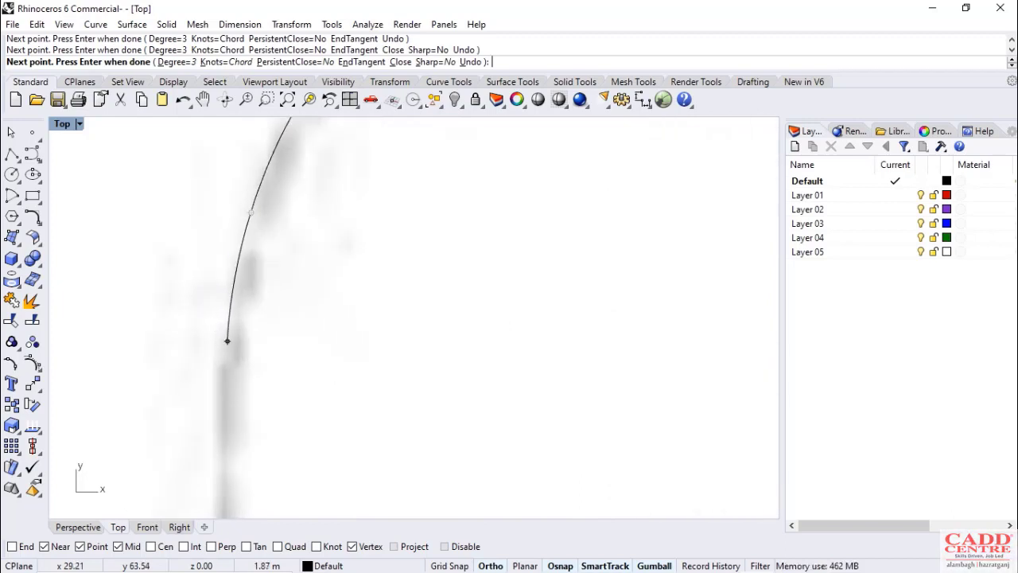
key(F8)
scroll(225, 338, down, 2)
scroll(236, 396, down, 2)
right_drag(236, 396, 218, 284)
scroll(215, 321, up, 2)
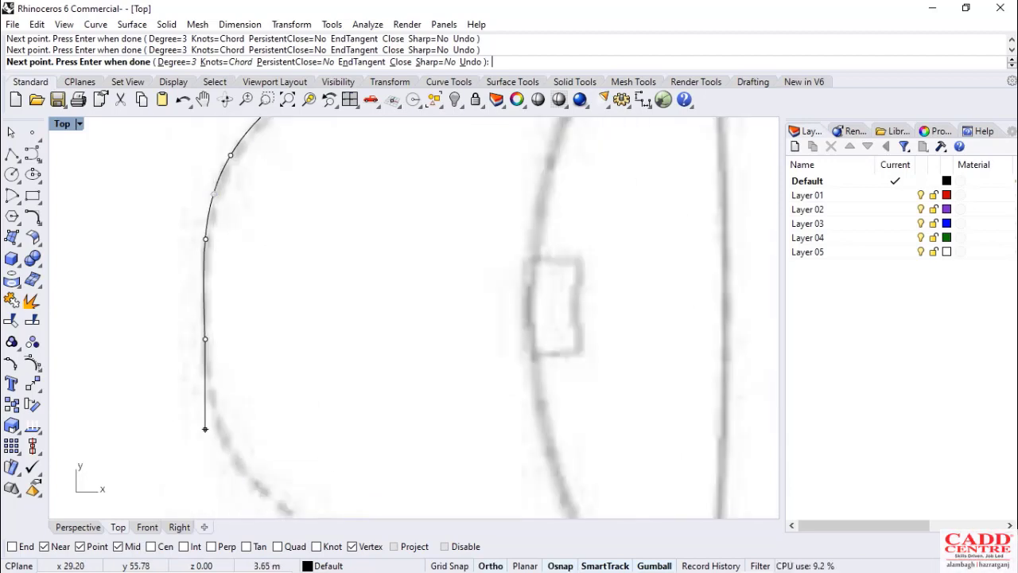
Turn Ortho off and trace the dashed outline's lower rounded bend with two more curve points
middle_click(206, 427)
key(F8)
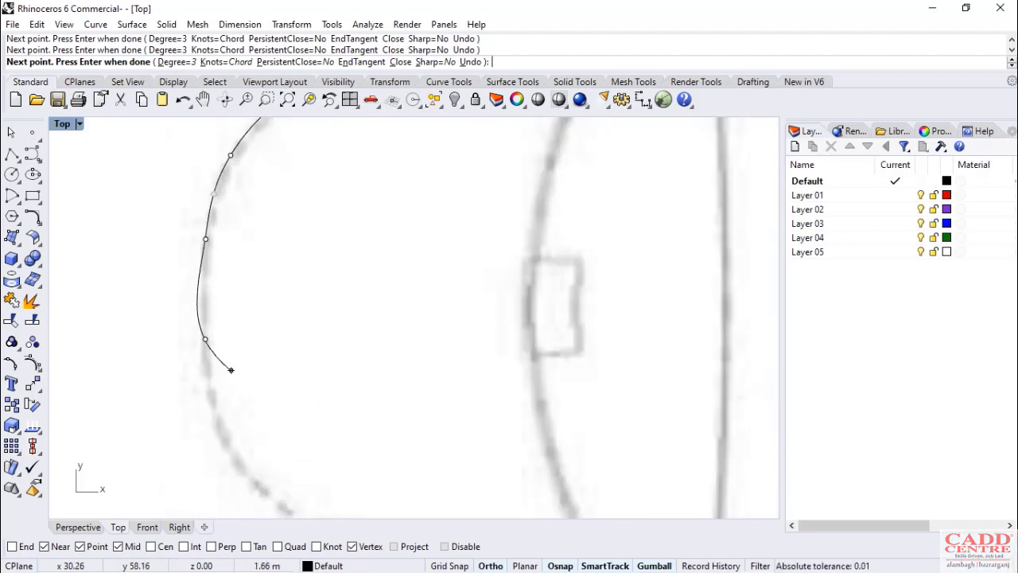
right_drag(214, 412, 199, 273)
scroll(221, 318, up, 6)
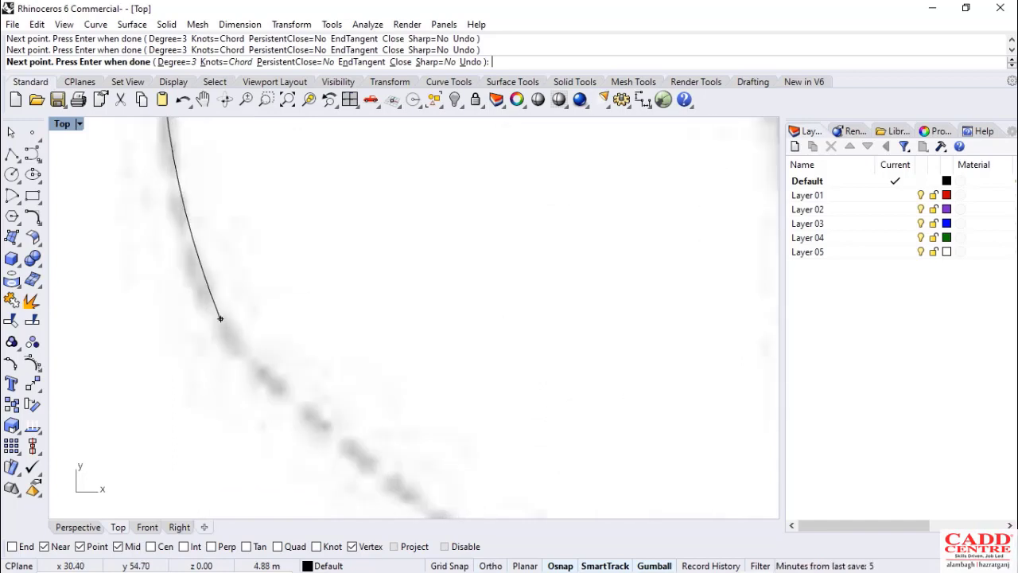
click(198, 299)
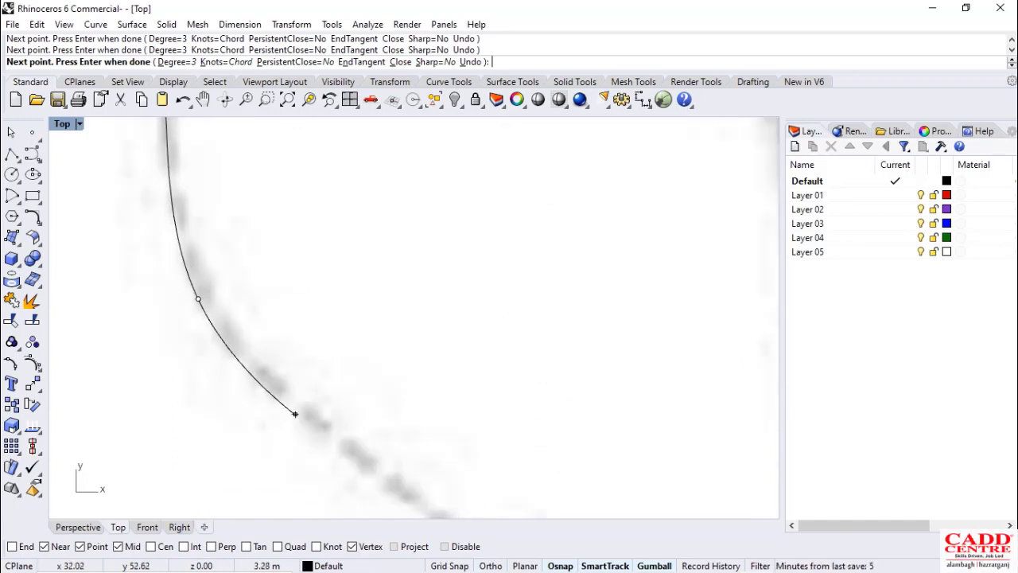
click(317, 427)
scroll(317, 427, down, 6)
right_drag(318, 427, 199, 257)
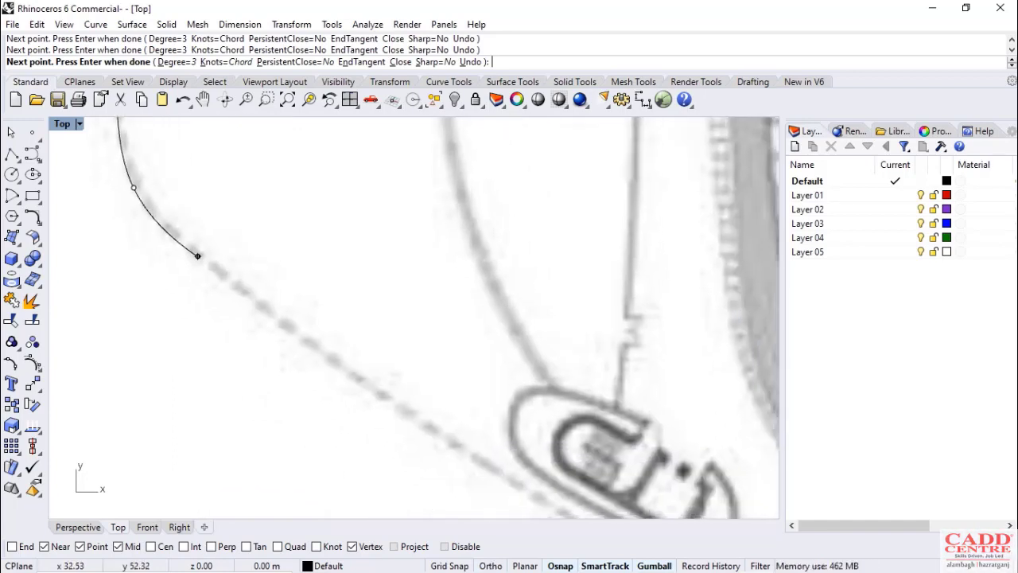
Trace the dashed outline past the lower oval core into the lower seating block, and finish the curve
click(339, 369)
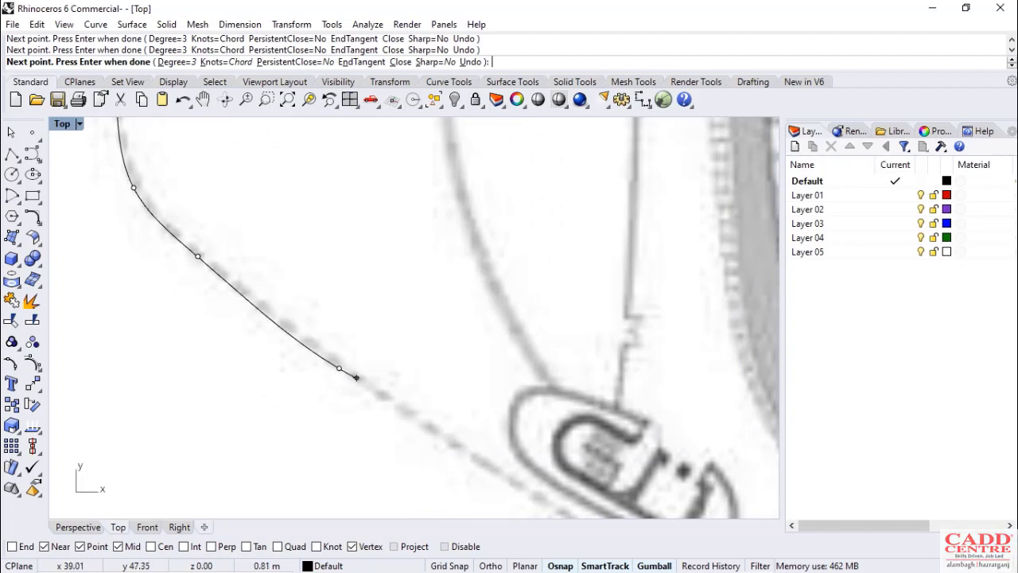
scroll(517, 484, down, 5)
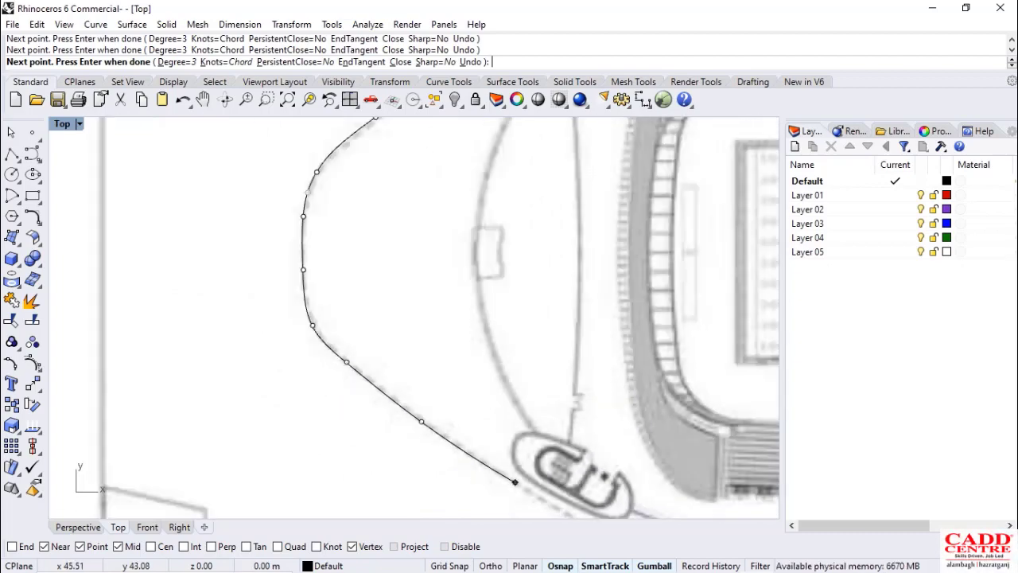
right_drag(518, 483, 163, 240)
scroll(244, 290, up, 2)
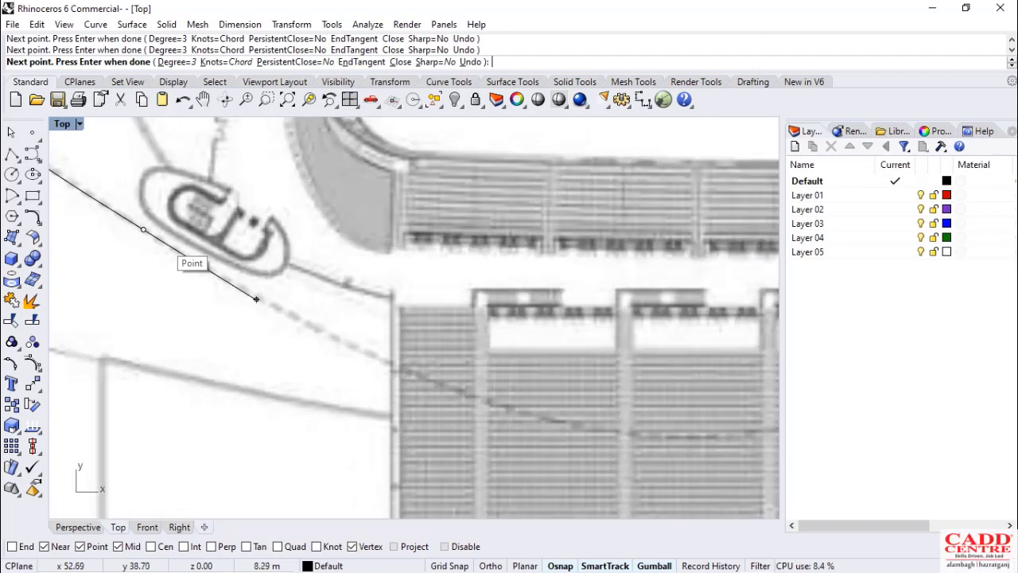
click(266, 304)
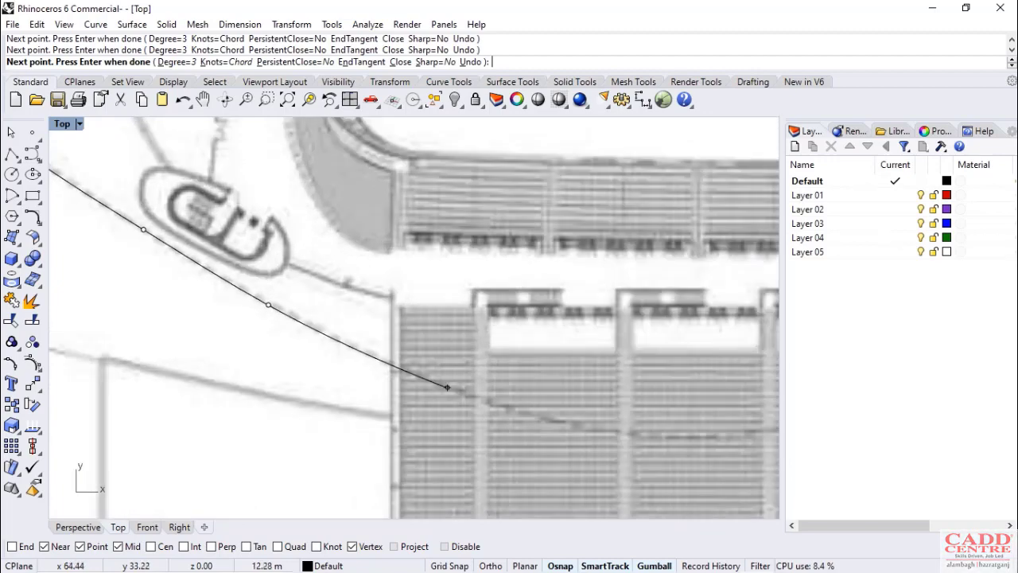
key(Return)
scroll(449, 387, down, 4)
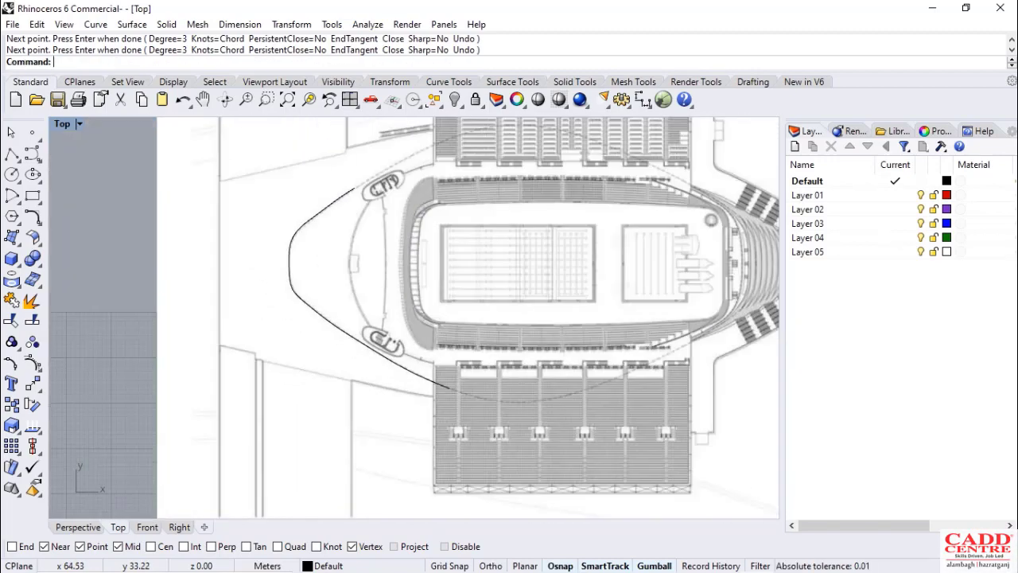
Undo the interpolated curve traced around the left end of the dashed outline
scroll(448, 388, up, 2)
scroll(447, 388, down, 4)
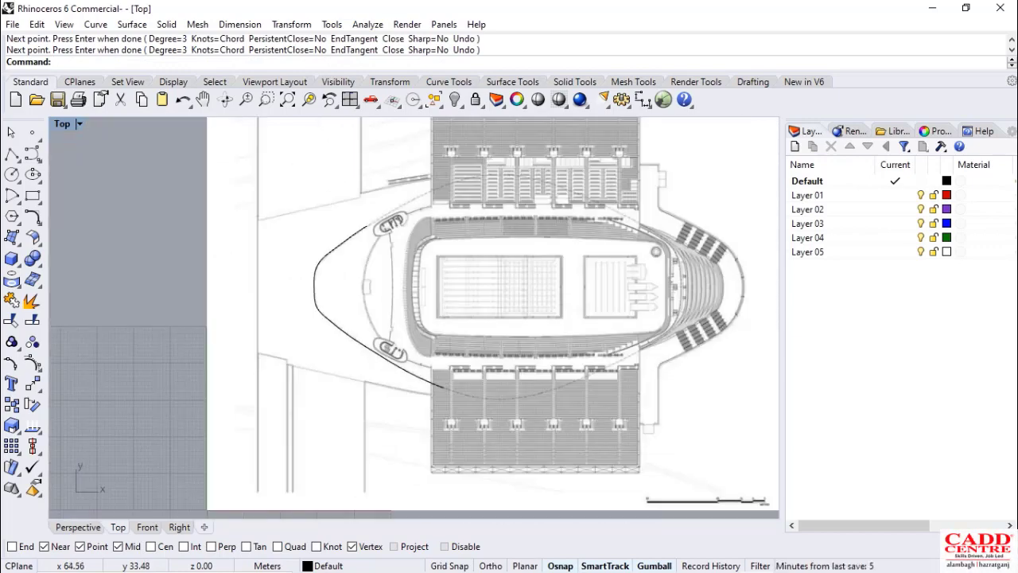
scroll(447, 387, up, 3)
key(ctrl+z)
scroll(413, 406, down, 3)
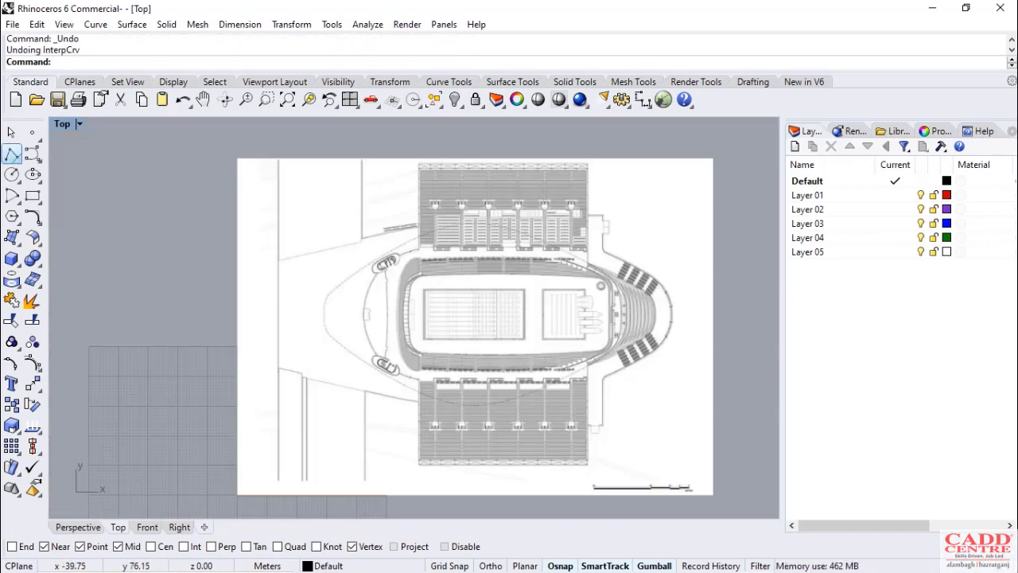
Start a new degree 3 interpolated curve on the dashed outline beside the plan's upper oval core
click(33, 154)
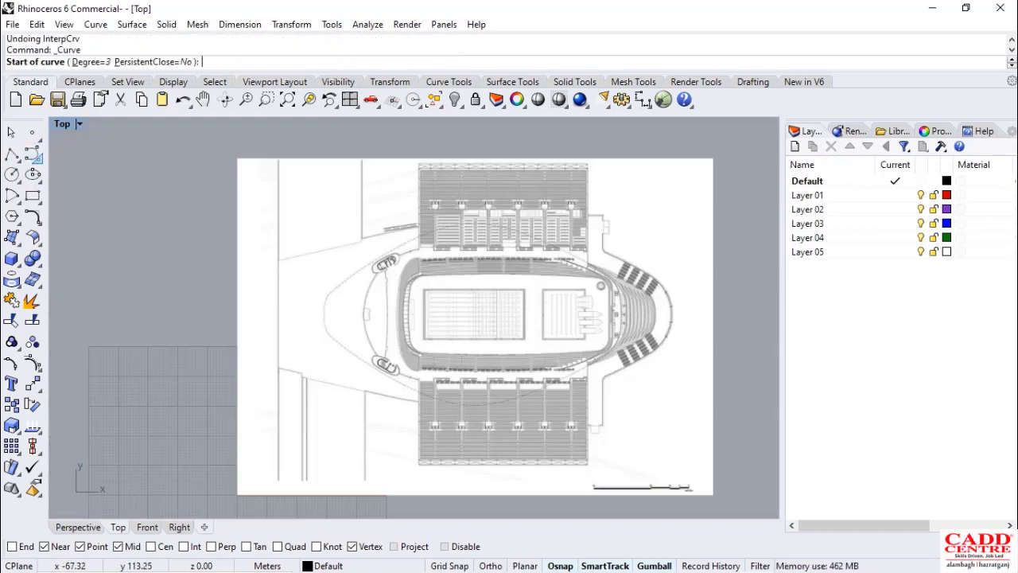
click(39, 160)
click(75, 160)
scroll(329, 278, up, 10)
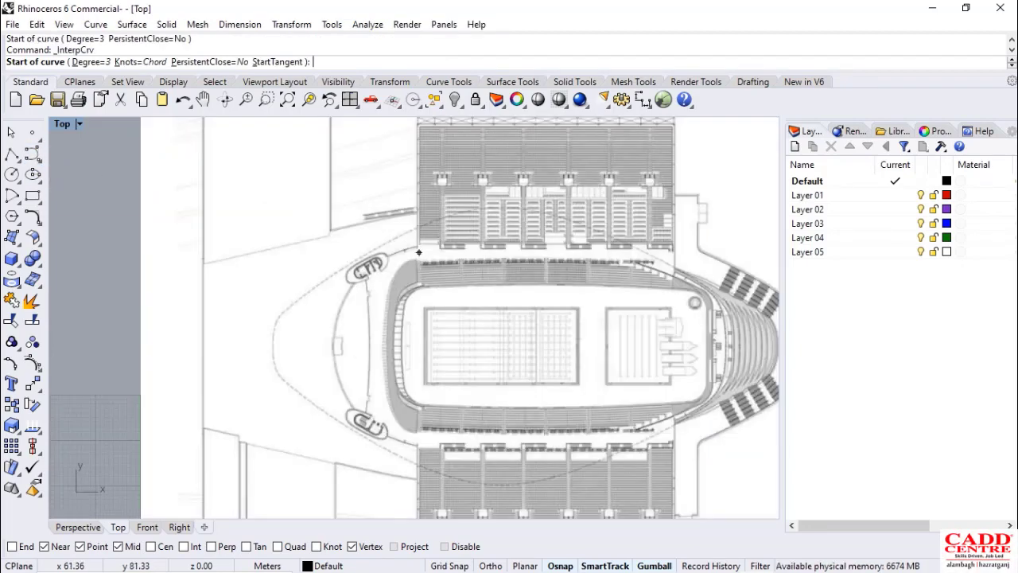
click(357, 251)
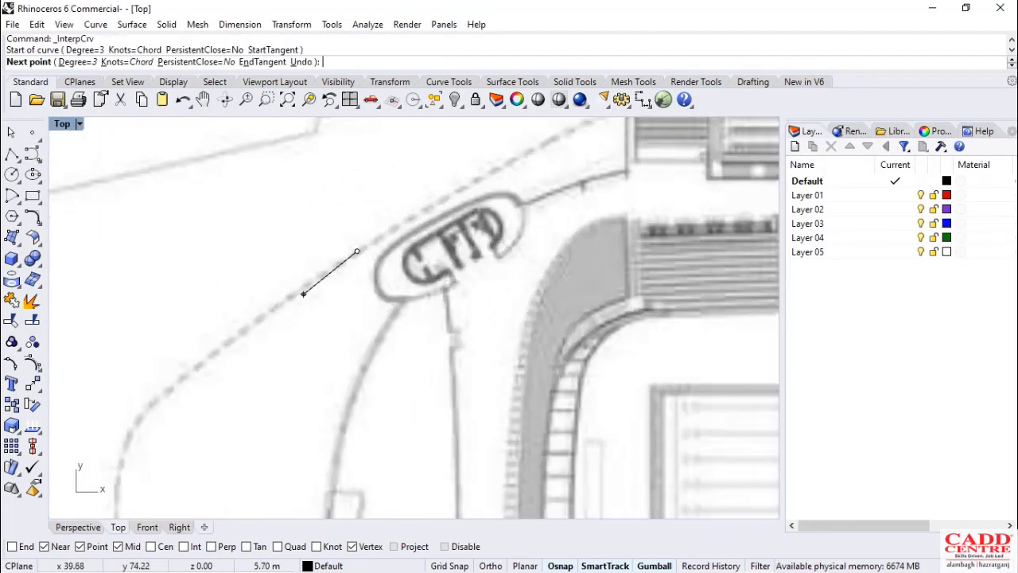
Trace the dashed outline from beside the upper oval core down through its upper rounded bend with interpolated curve points
scroll(270, 306, up, 4)
click(243, 326)
scroll(238, 325, down, 2)
scroll(246, 322, down, 5)
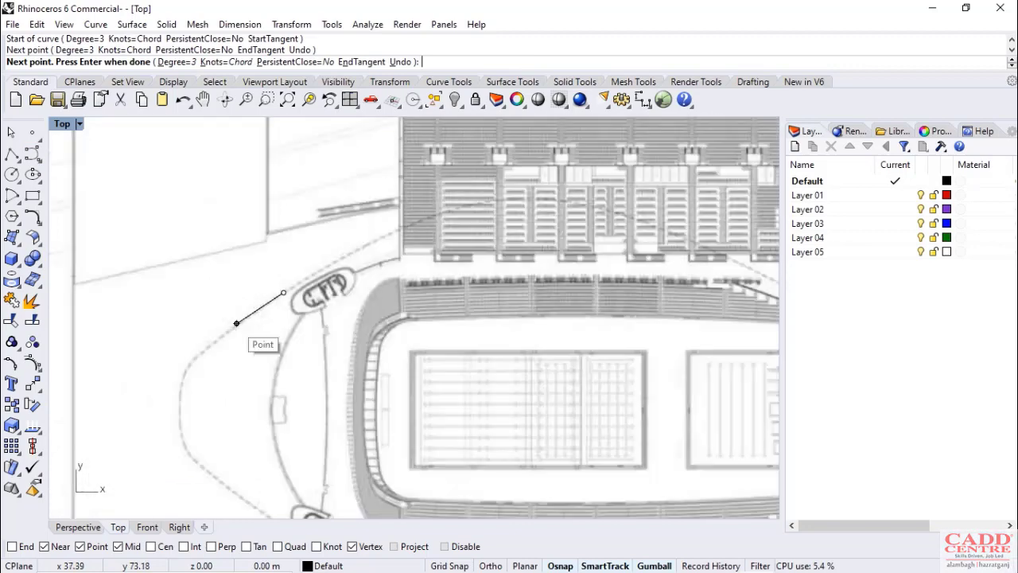
scroll(211, 336, up, 4)
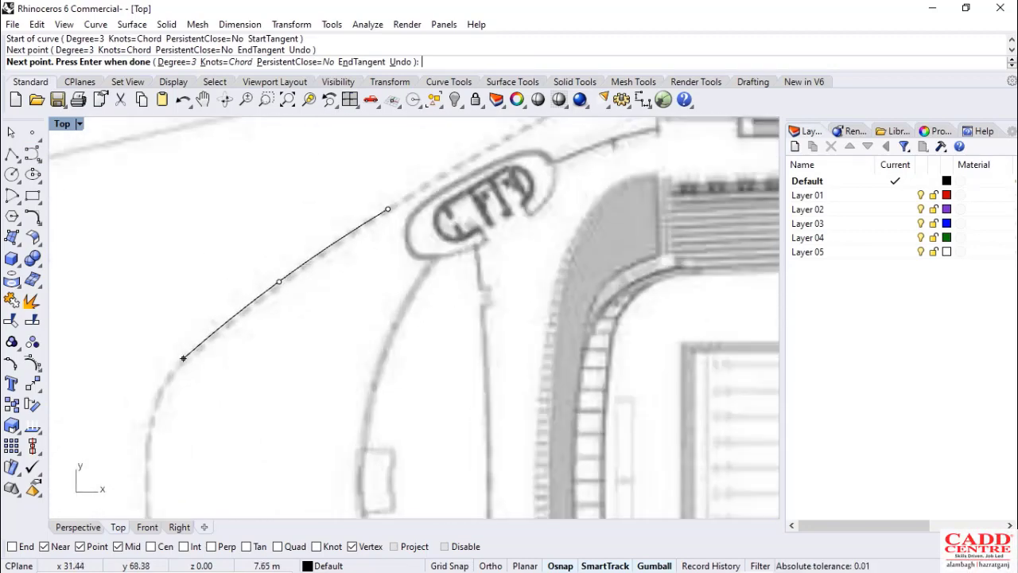
click(183, 355)
scroll(156, 399, up, 4)
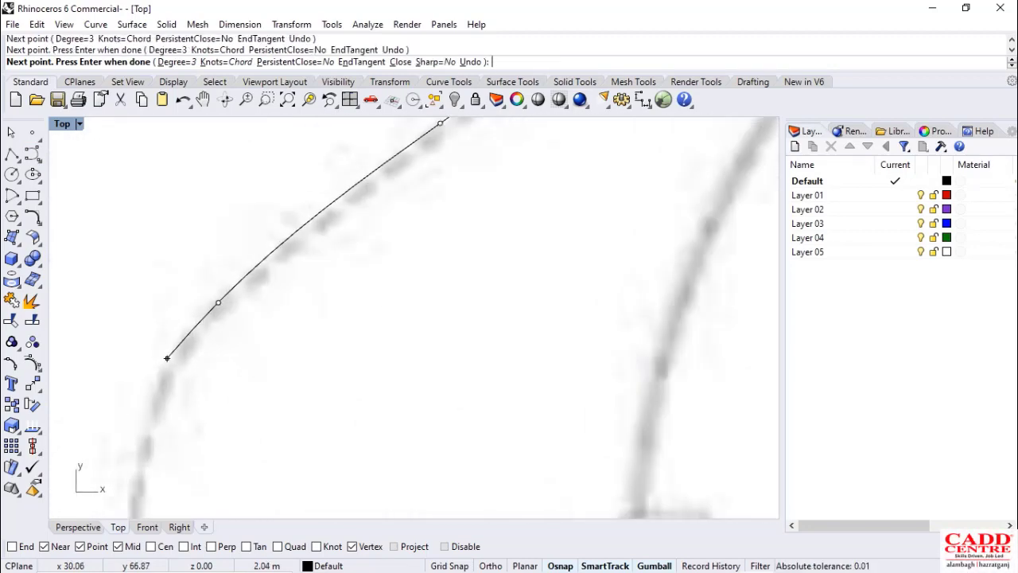
click(168, 360)
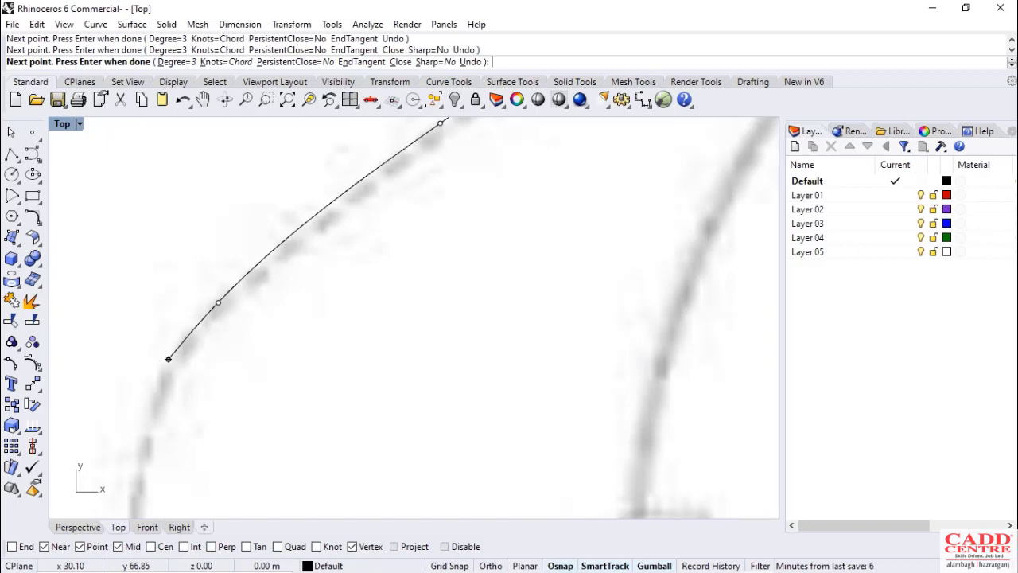
click(147, 413)
scroll(146, 411, down, 8)
right_drag(147, 407, 172, 209)
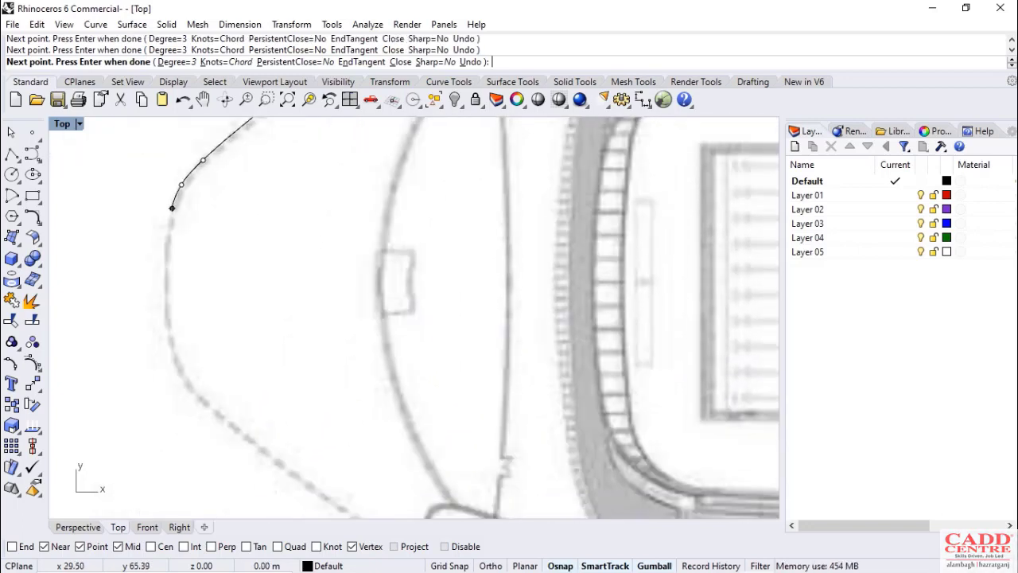
Continue the curve around the outline's pool-side left end and lower bend, past the lower oval core to the lower seating block
scroll(167, 222, up, 2)
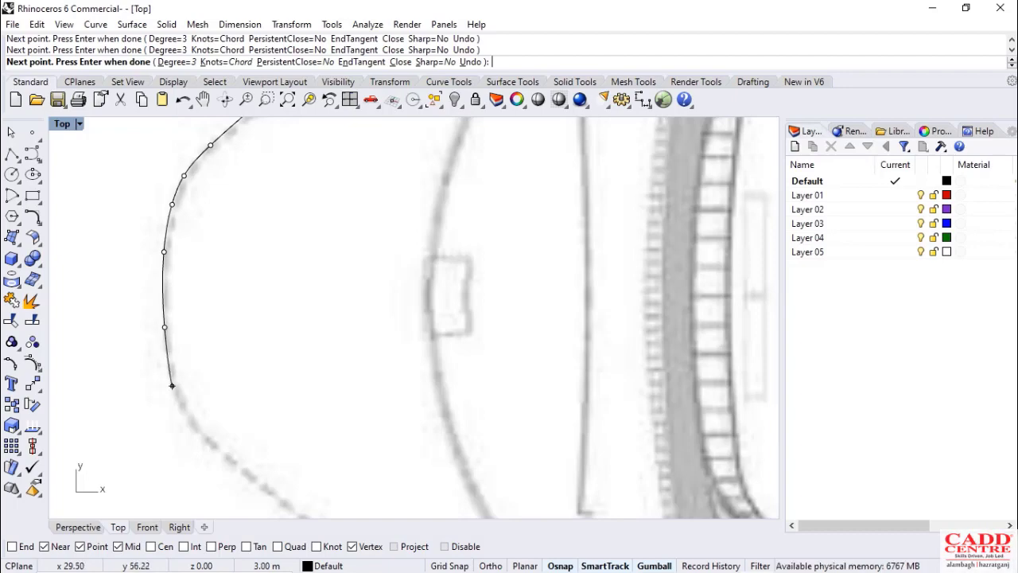
scroll(229, 460, down, 10)
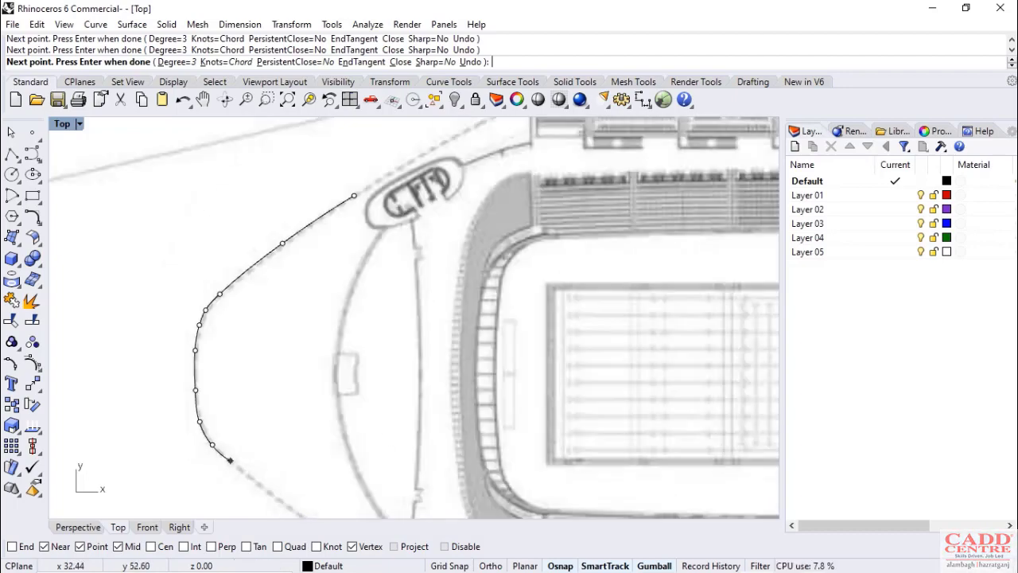
shift+right_drag(228, 450, 148, 234)
scroll(173, 257, up, 2)
scroll(173, 257, up, 2)
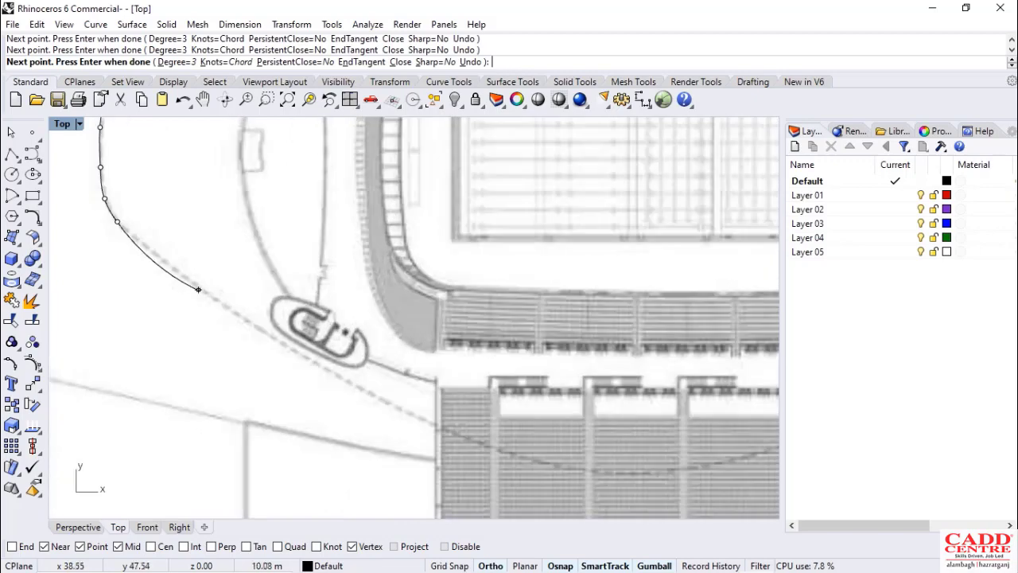
scroll(145, 236, up, 2)
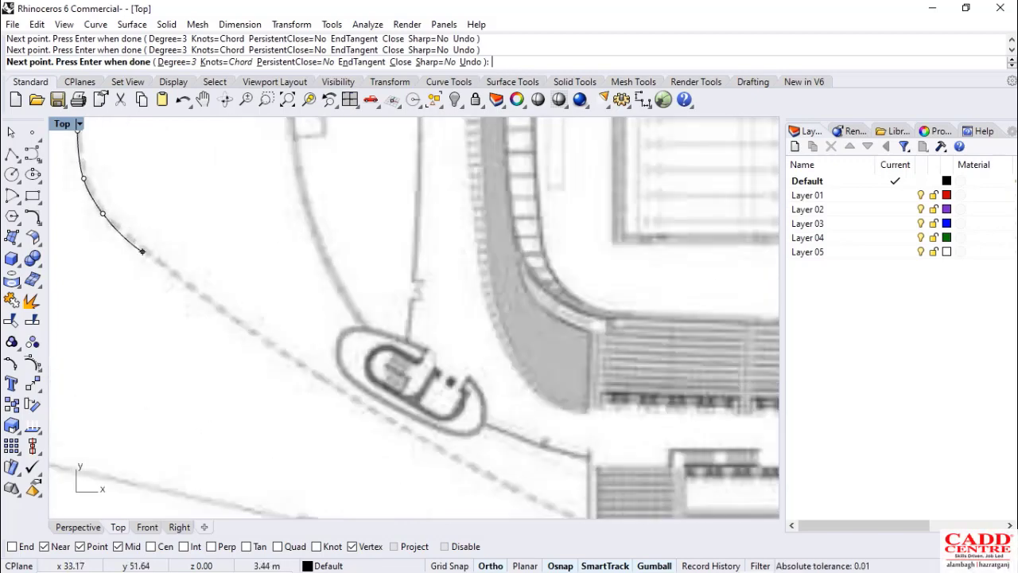
scroll(294, 361, down, 2)
click(295, 361)
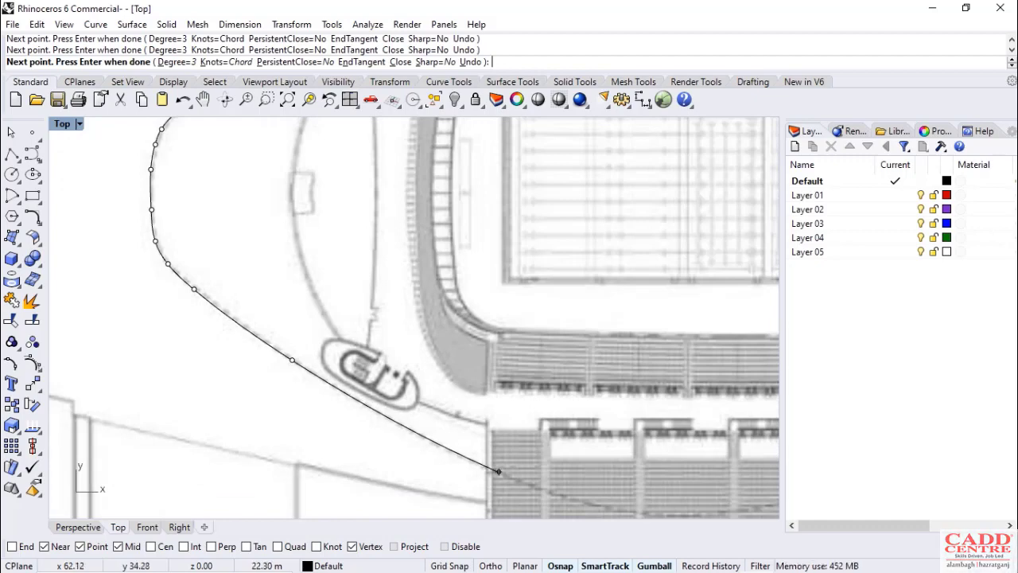
Trace the dashed arc across the lower seating block with further curve points
scroll(499, 472, down, 4)
right_drag(496, 471, 231, 304)
scroll(271, 299, up, 6)
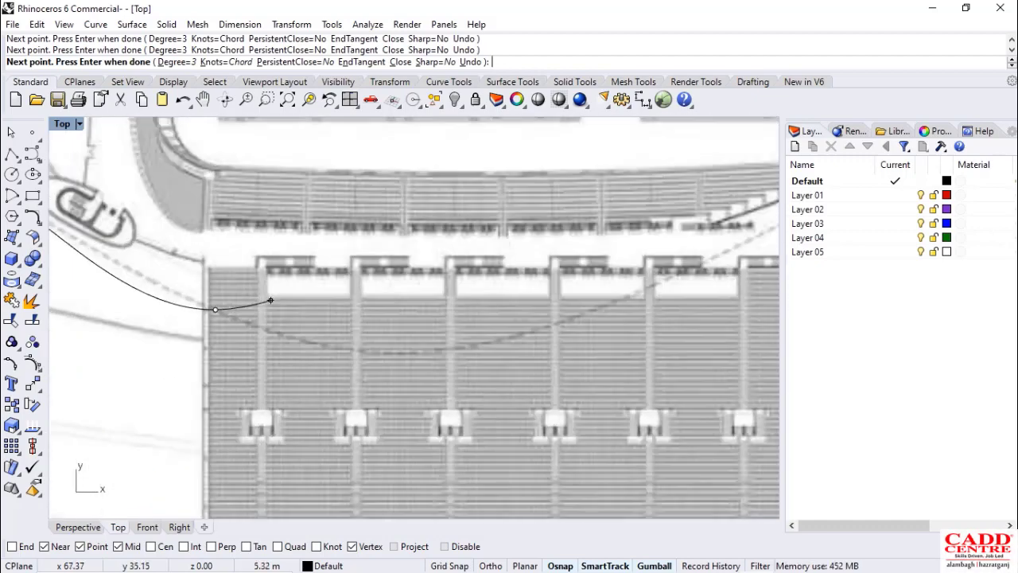
click(329, 356)
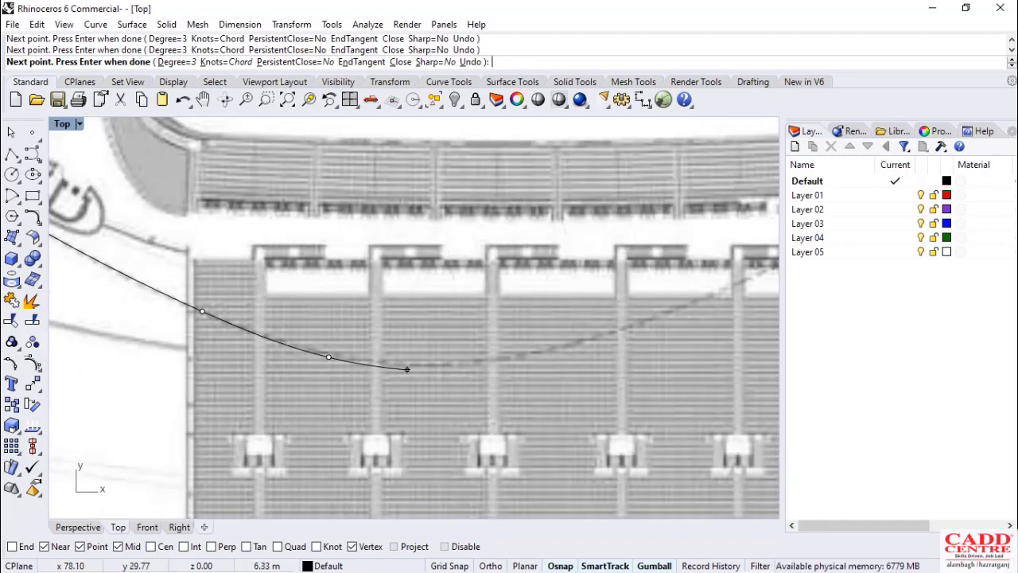
click(412, 367)
click(526, 359)
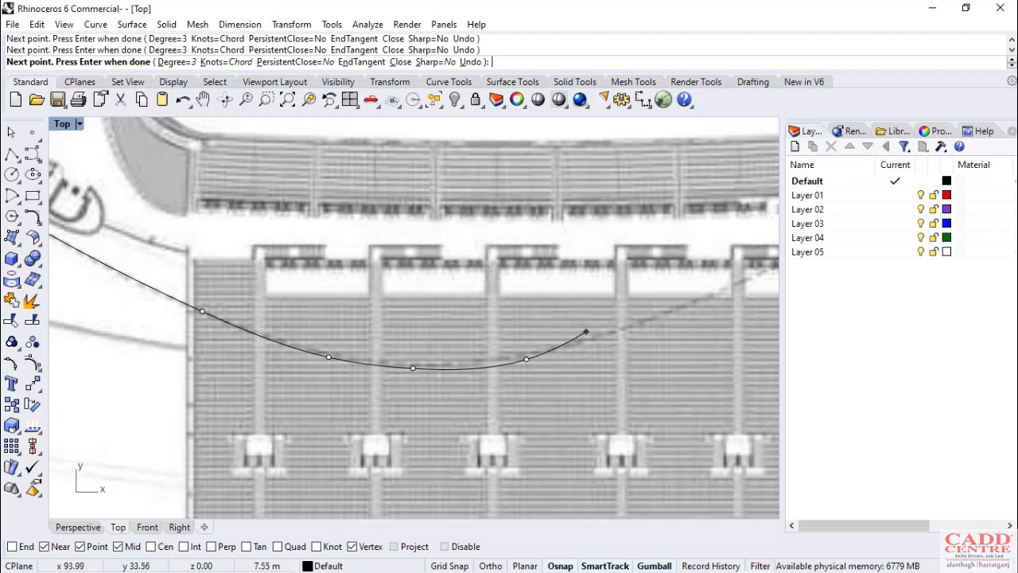
scroll(699, 300, down, 3)
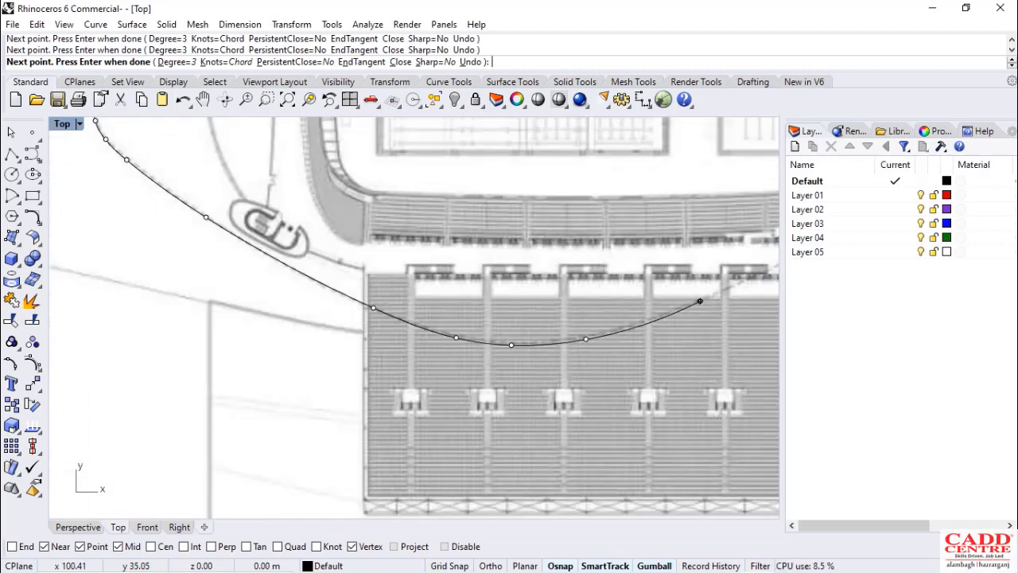
click(699, 301)
right_drag(699, 301, 319, 422)
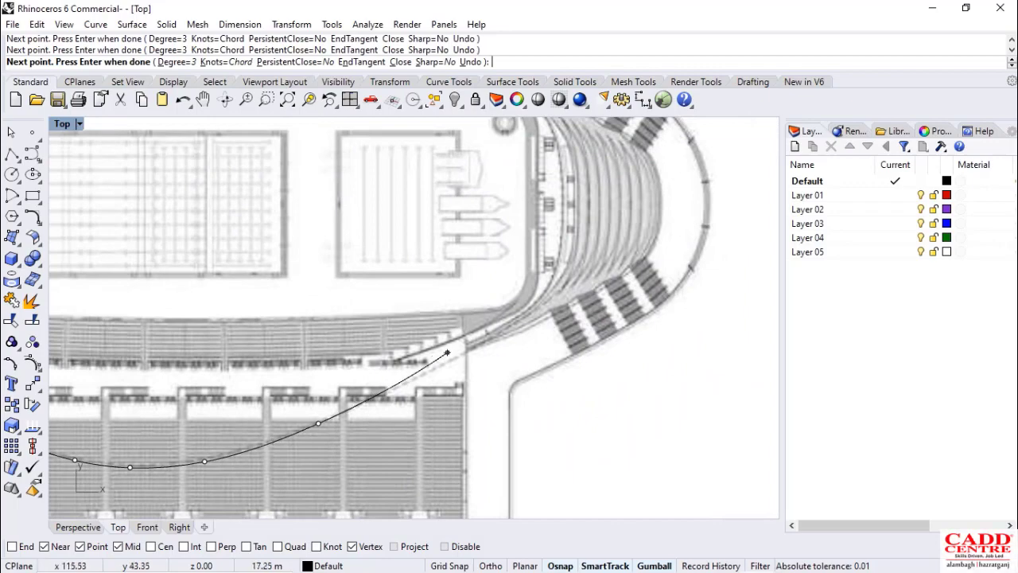
Extend the curve beyond the lower seating block and up into the curved seating at the plan's right end
scroll(482, 344, down, 3)
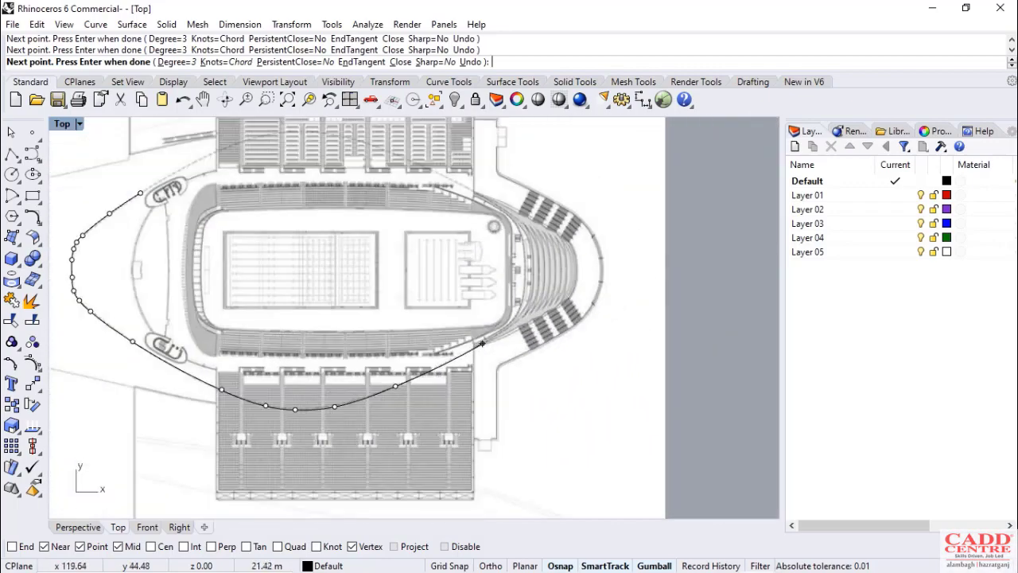
scroll(483, 344, up, 3)
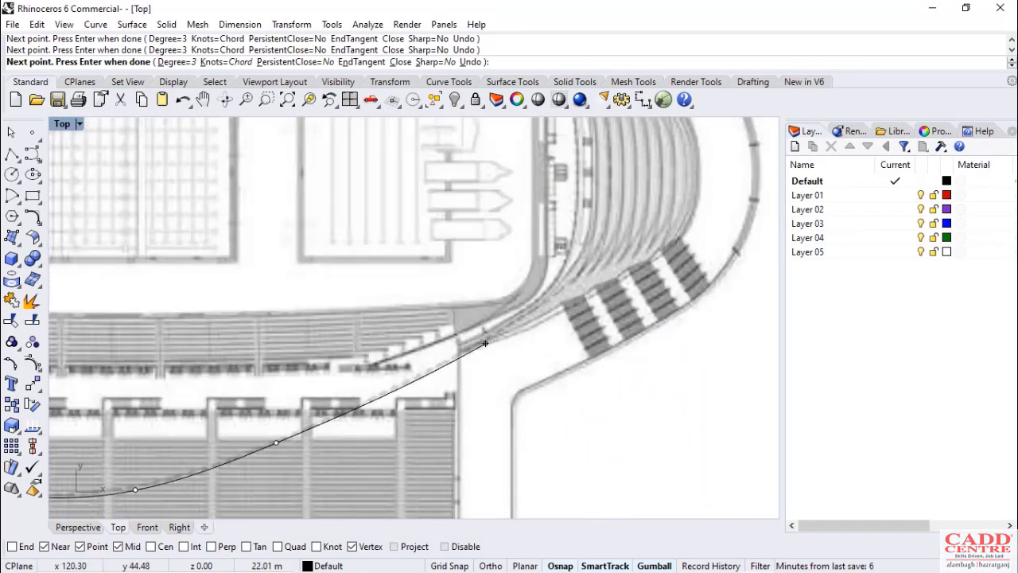
click(480, 342)
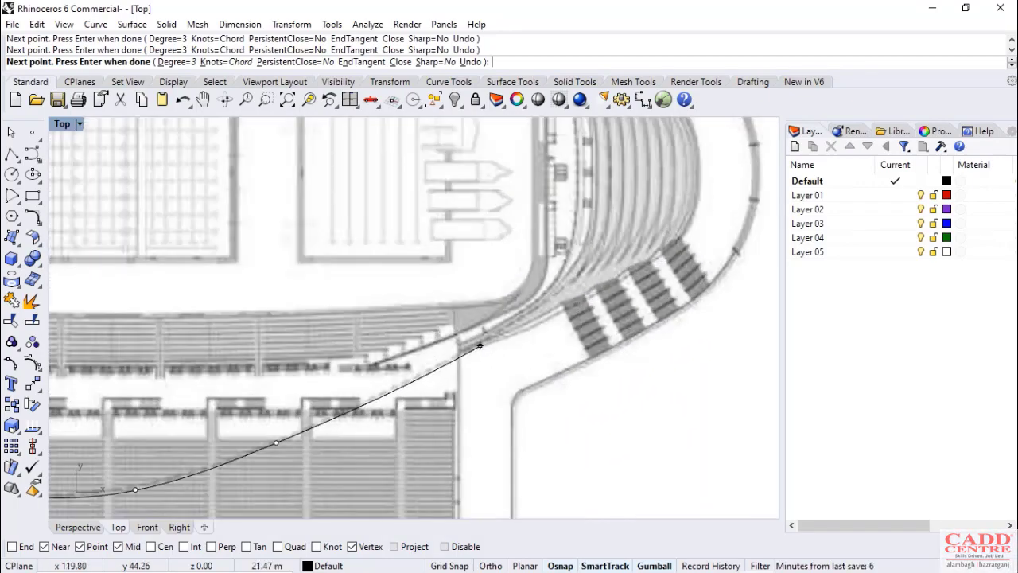
click(564, 283)
click(606, 222)
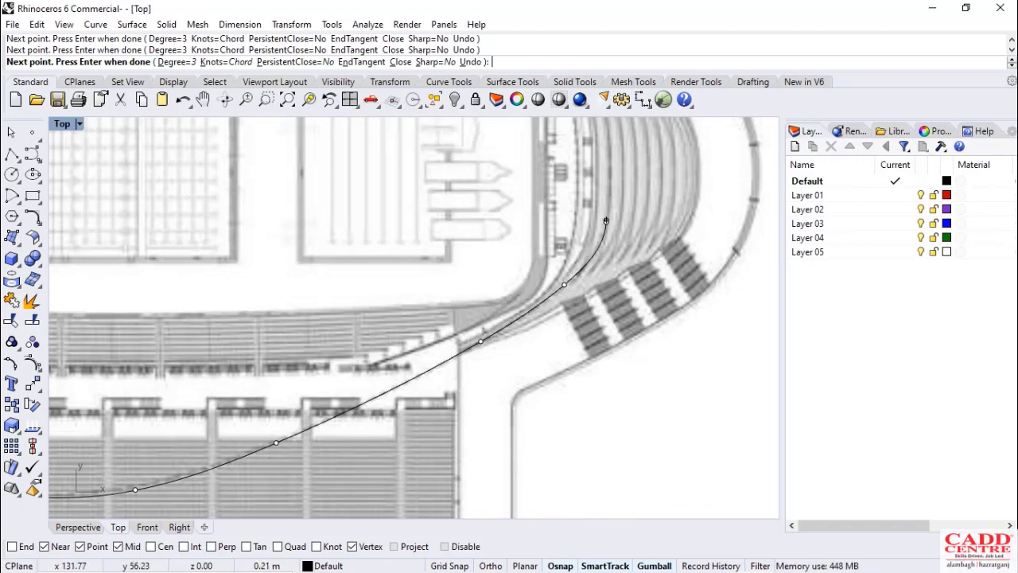
scroll(617, 166, down, 2)
shift+right_drag(614, 166, 609, 341)
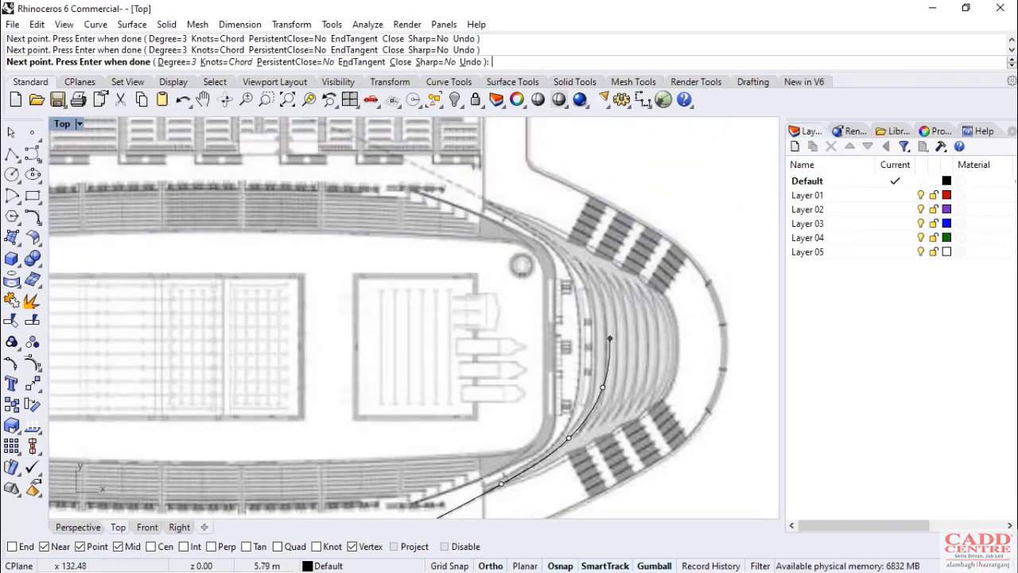
Carry the curve over the top of the right-end curved seating and back along the dashed line towards the upper seating block
scroll(602, 298, up, 3)
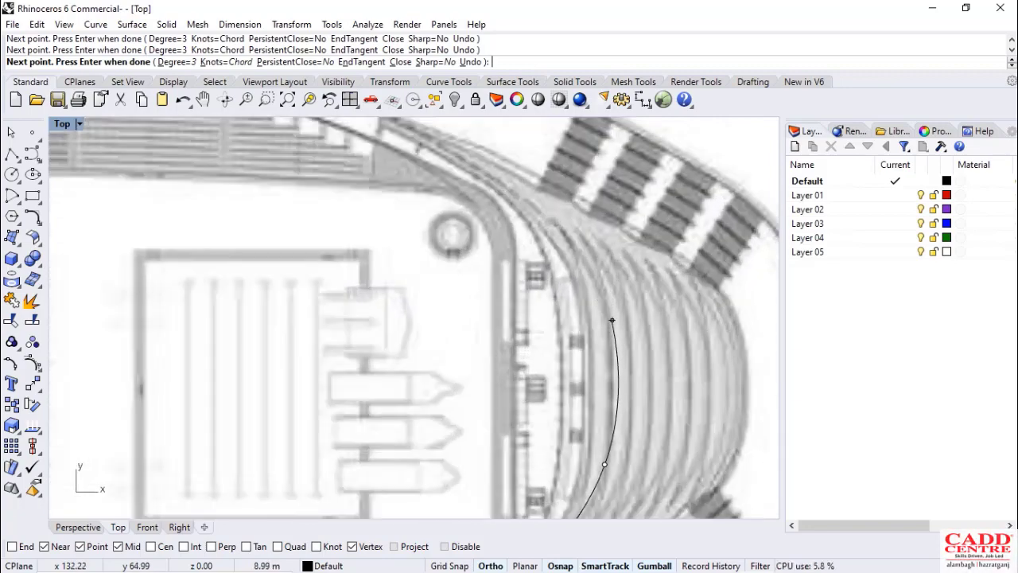
click(612, 320)
click(554, 219)
scroll(525, 211, down, 2)
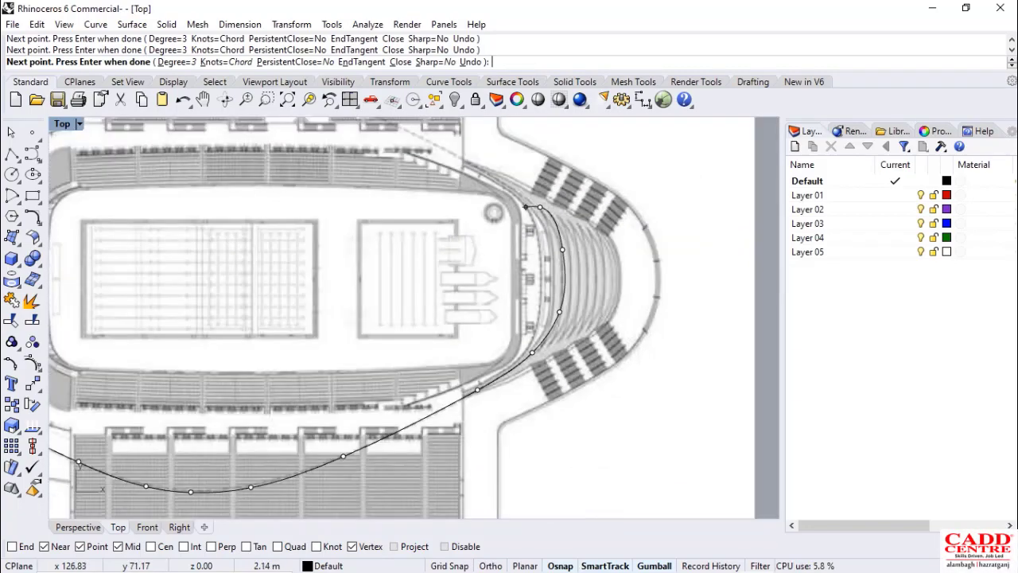
scroll(525, 207, up, 3)
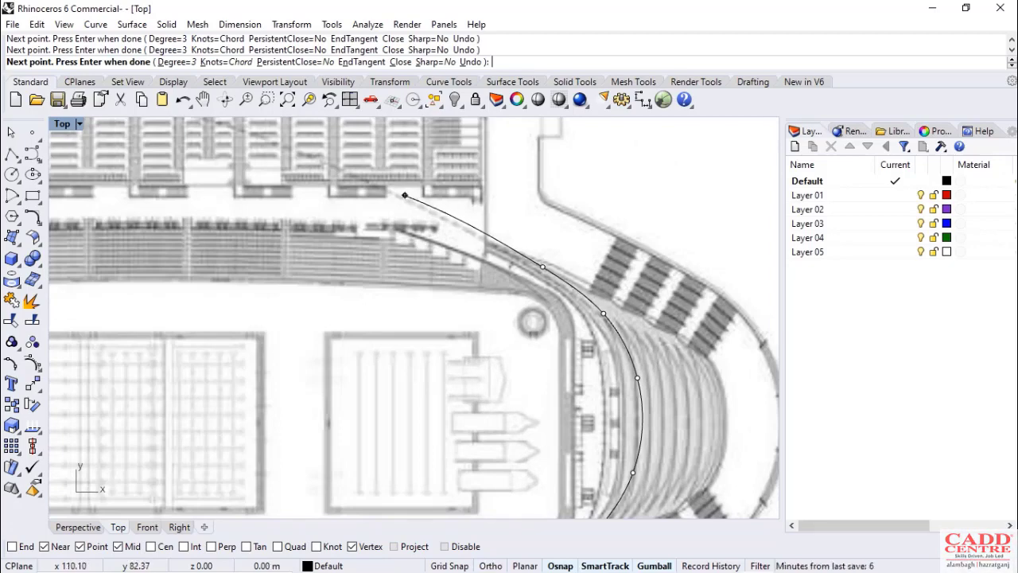
Trace the dashed arc across the upper seating block with four more curve points
scroll(498, 324, up, 4)
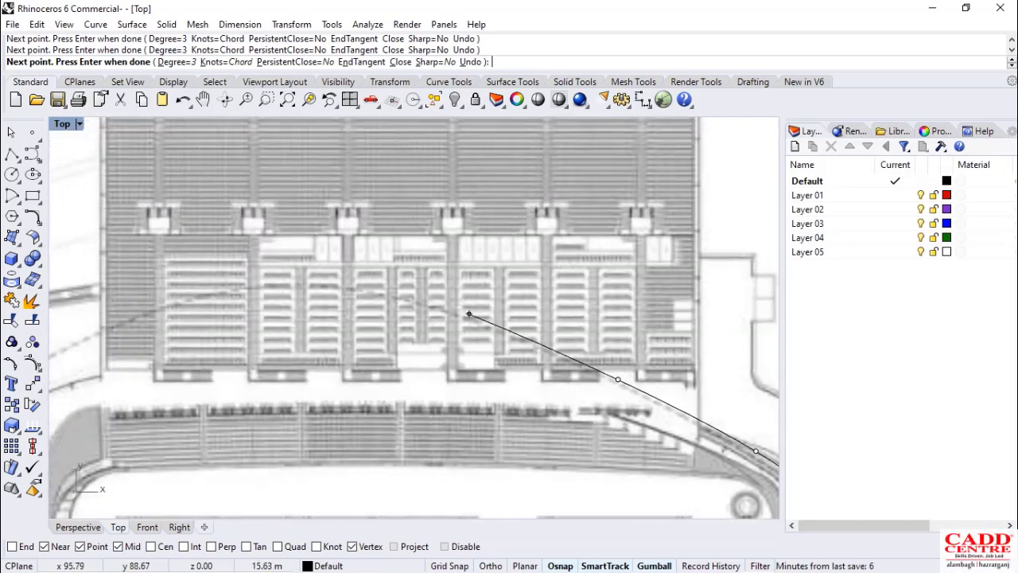
click(456, 312)
scroll(382, 289, up, 2)
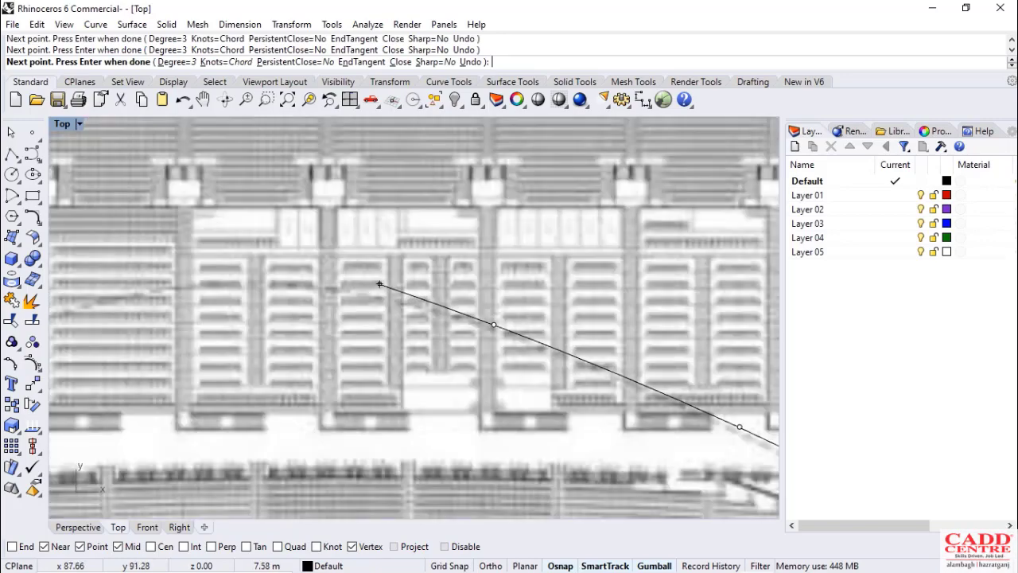
click(382, 285)
click(311, 273)
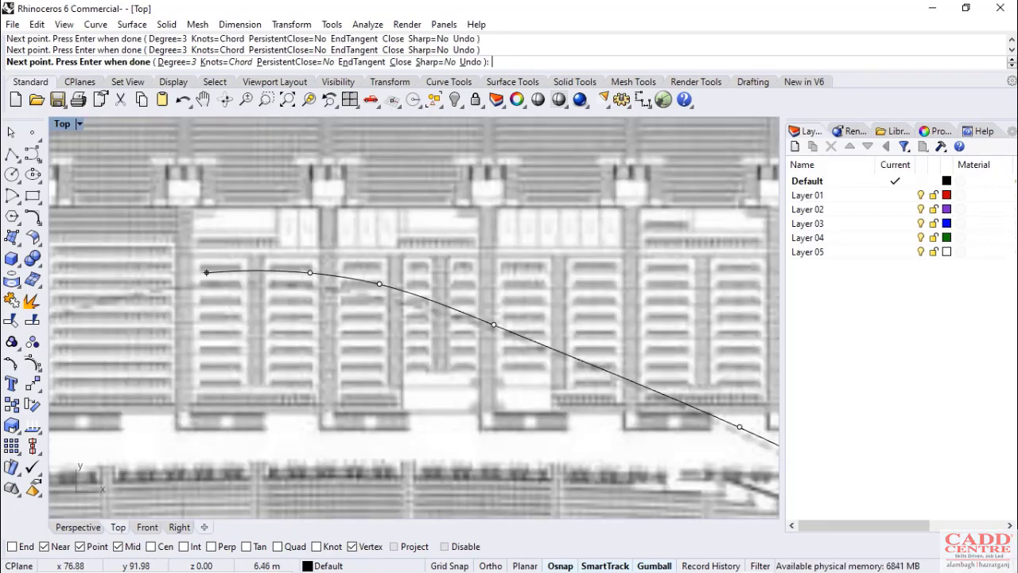
click(202, 273)
scroll(123, 291, down, 6)
right_drag(123, 291, 458, 237)
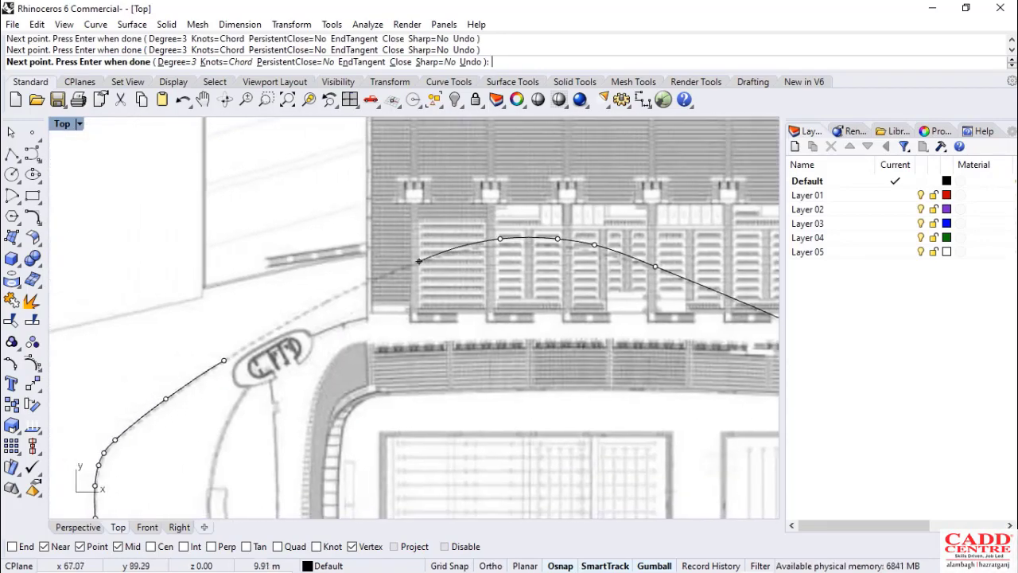
Trace the last stretch from the upper seating block and close the curve at its start point beside the upper oval core
scroll(405, 264, up, 2)
click(318, 304)
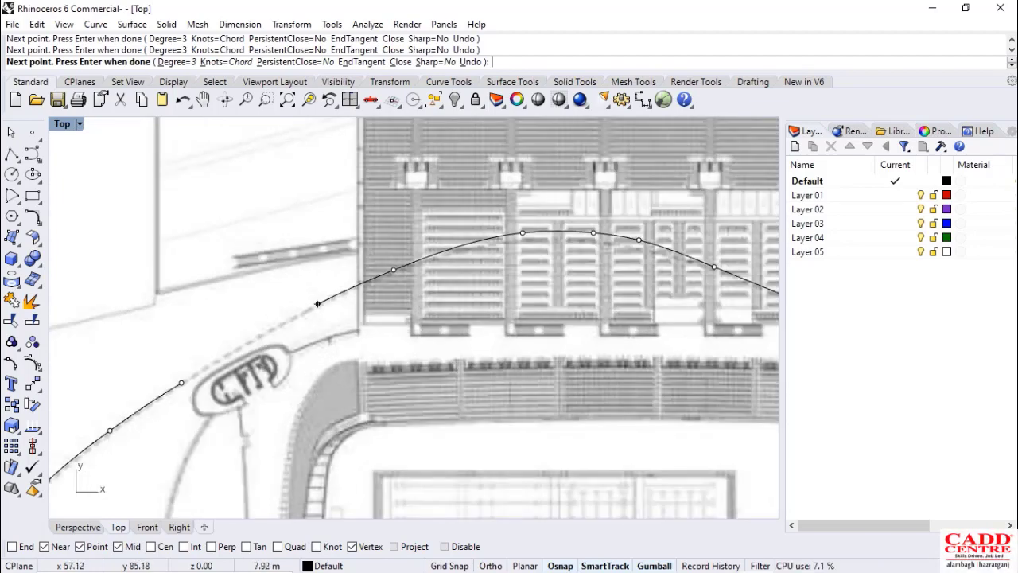
scroll(254, 332, up, 2)
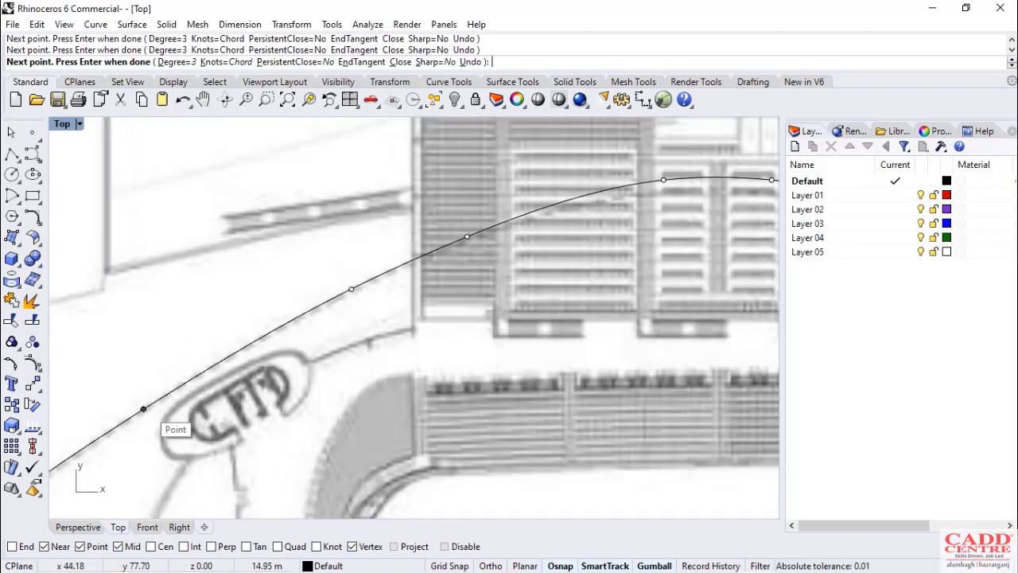
click(143, 409)
scroll(143, 408, down, 8)
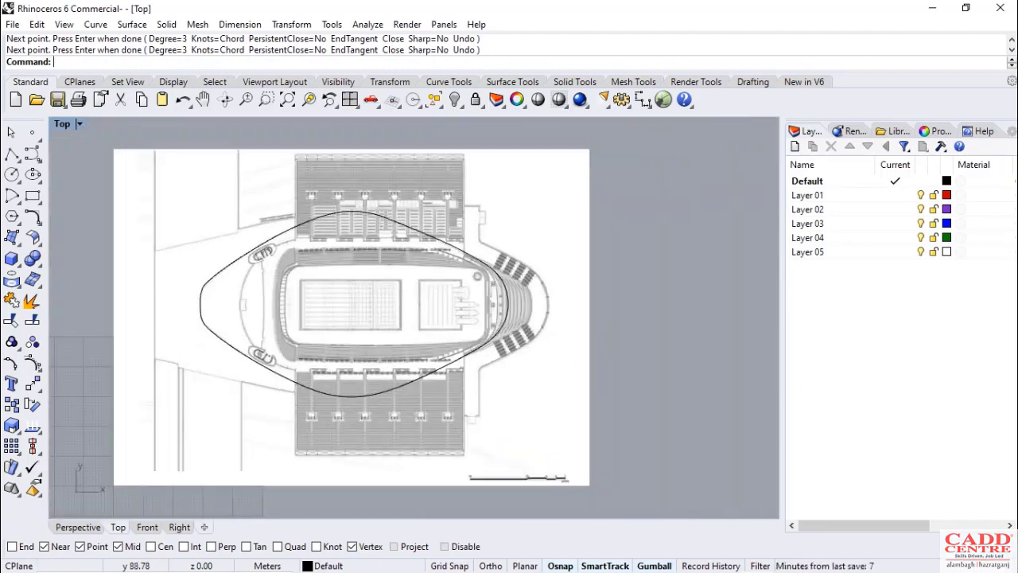
Nudge the outline curve's control point at the upper seating block's lower-right edge to refine the curve along the dashed line
scroll(439, 241, up, 6)
scroll(541, 267, down, 8)
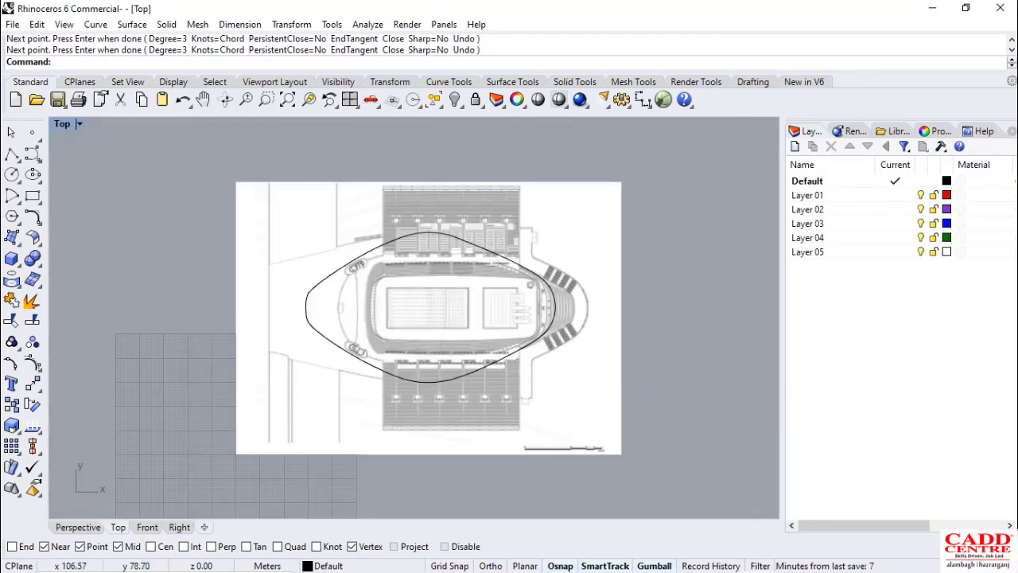
scroll(498, 260, up, 10)
scroll(413, 269, down, 3)
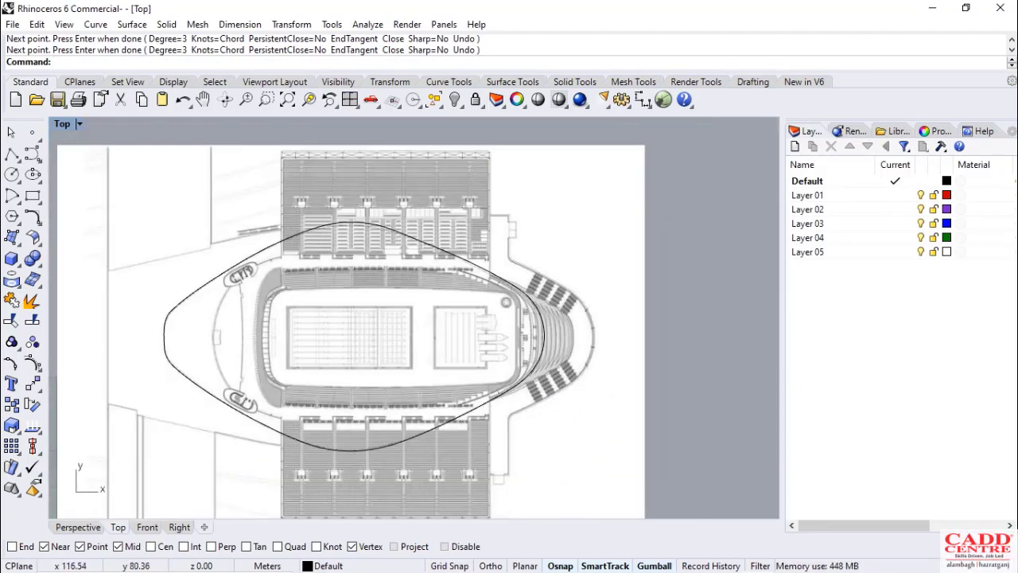
scroll(452, 247, up, 3)
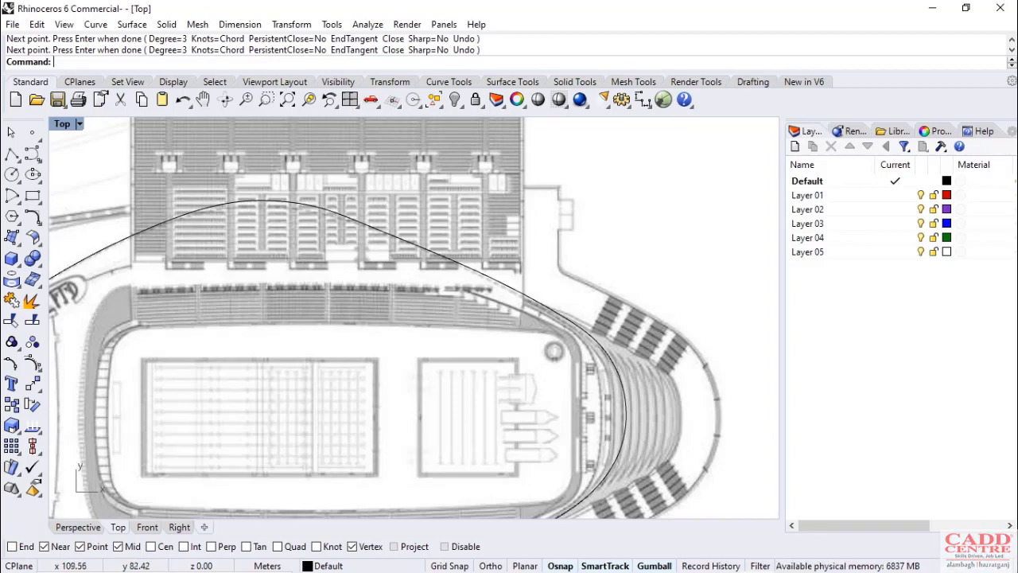
click(491, 282)
click(513, 306)
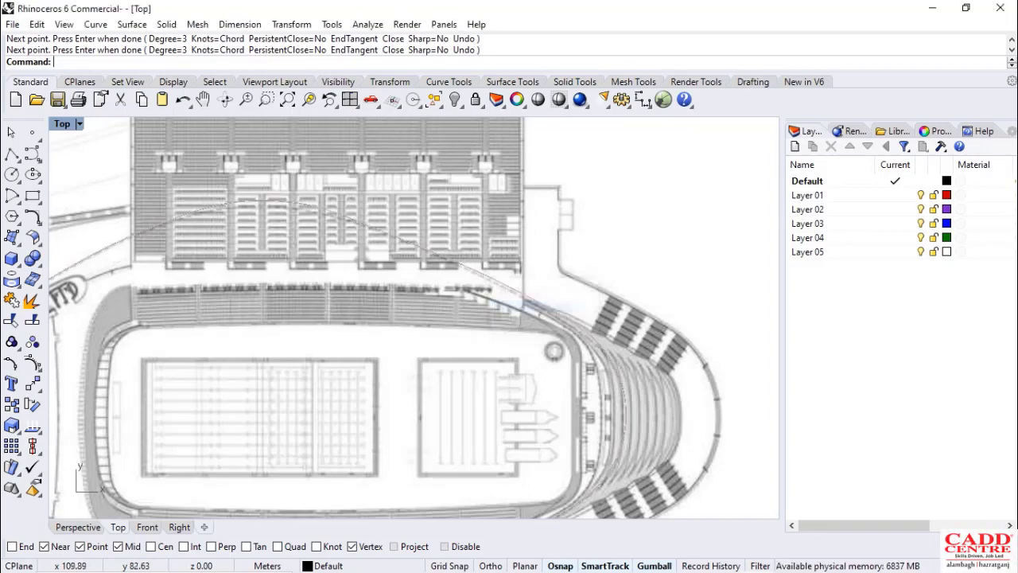
scroll(420, 253, down, 6)
scroll(456, 256, up, 8)
scroll(519, 248, down, 5)
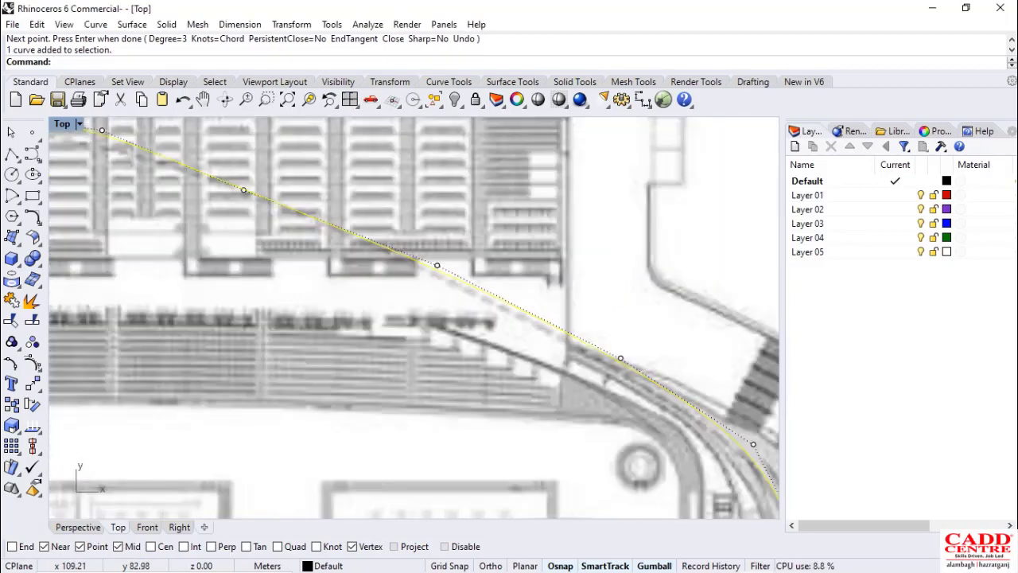
scroll(485, 252, up, 10)
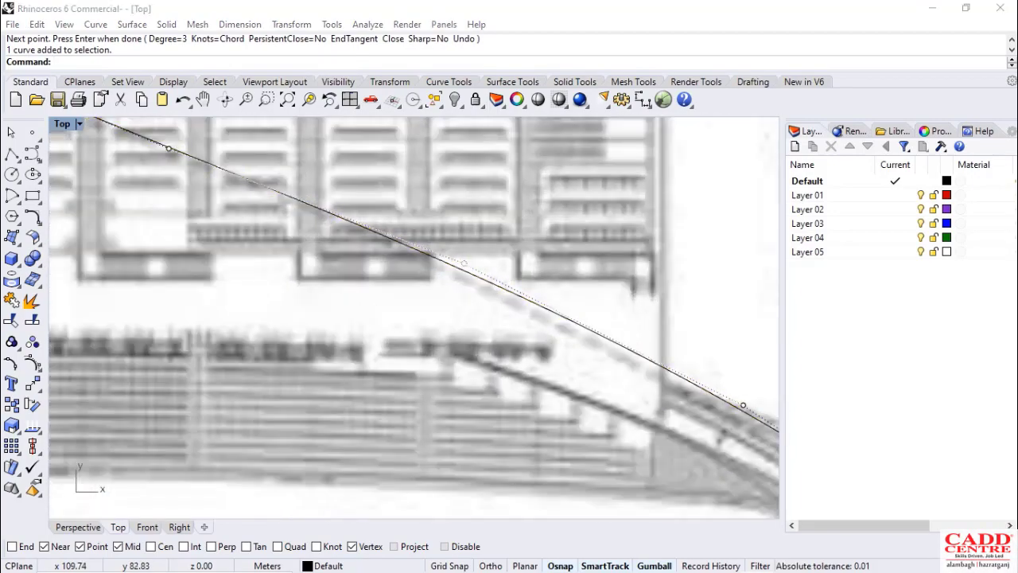
click(489, 278)
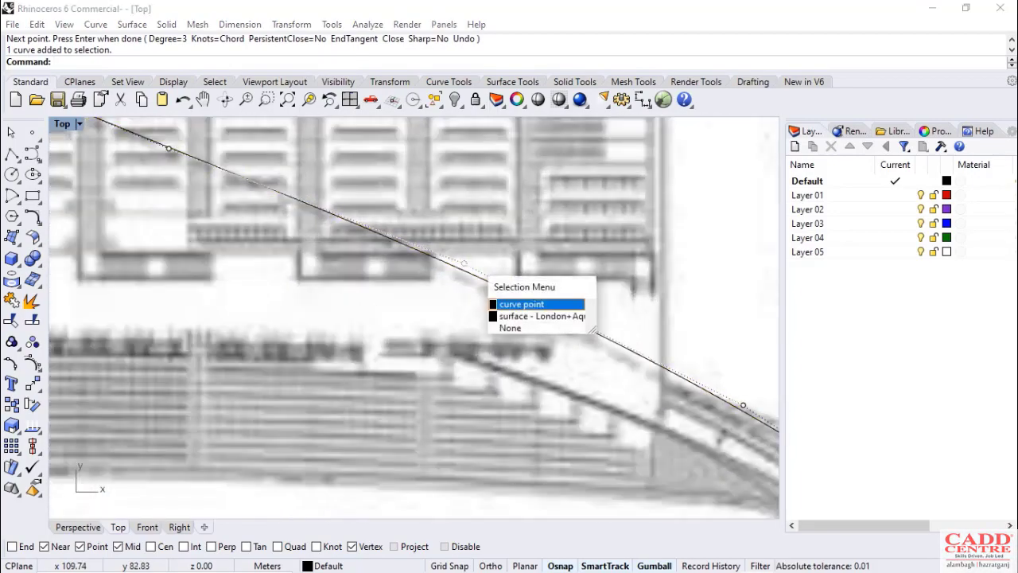
click(522, 303)
scroll(453, 272, up, 3)
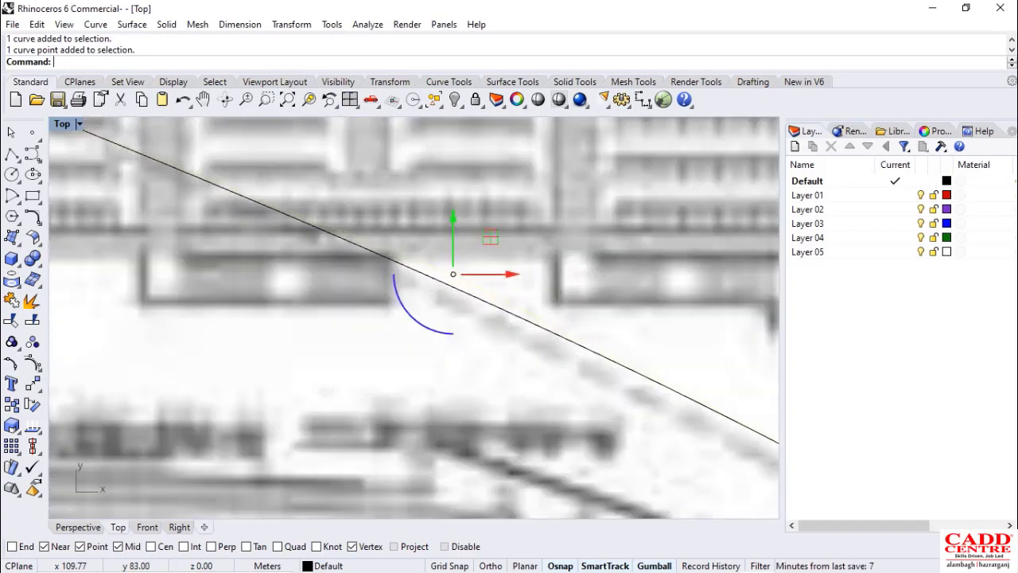
drag(453, 273, 465, 260)
scroll(443, 311, down, 12)
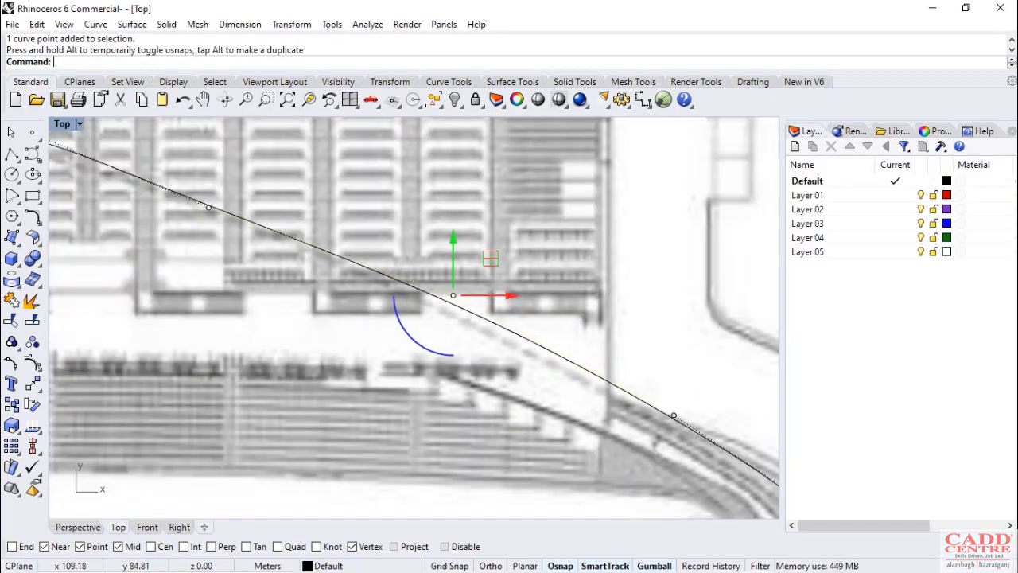
Adjust the neighbouring control point inside the upper seating block slightly up and right to smooth the outline curve
scroll(305, 207, up, 2)
scroll(318, 231, up, 5)
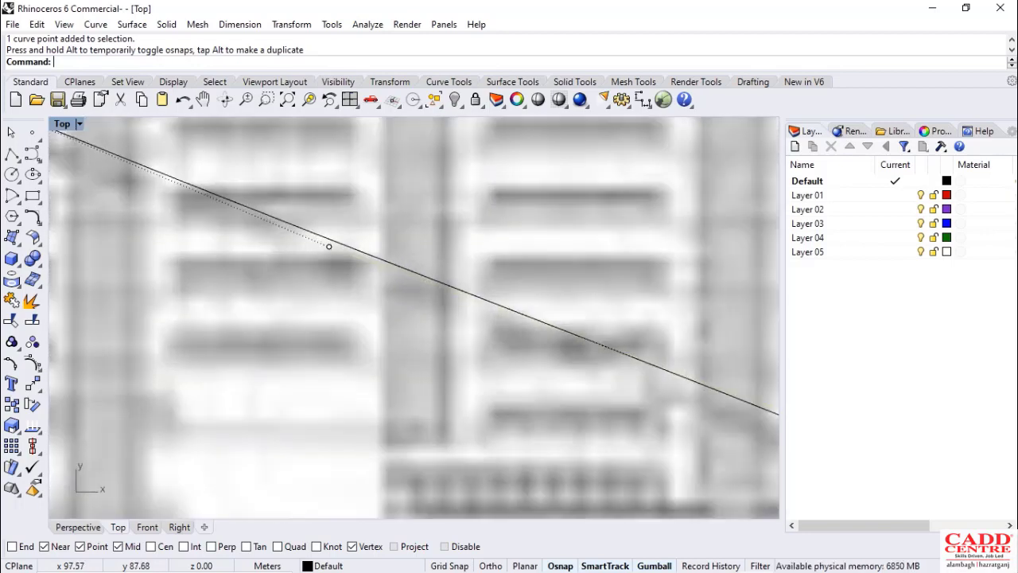
click(329, 246)
click(372, 288)
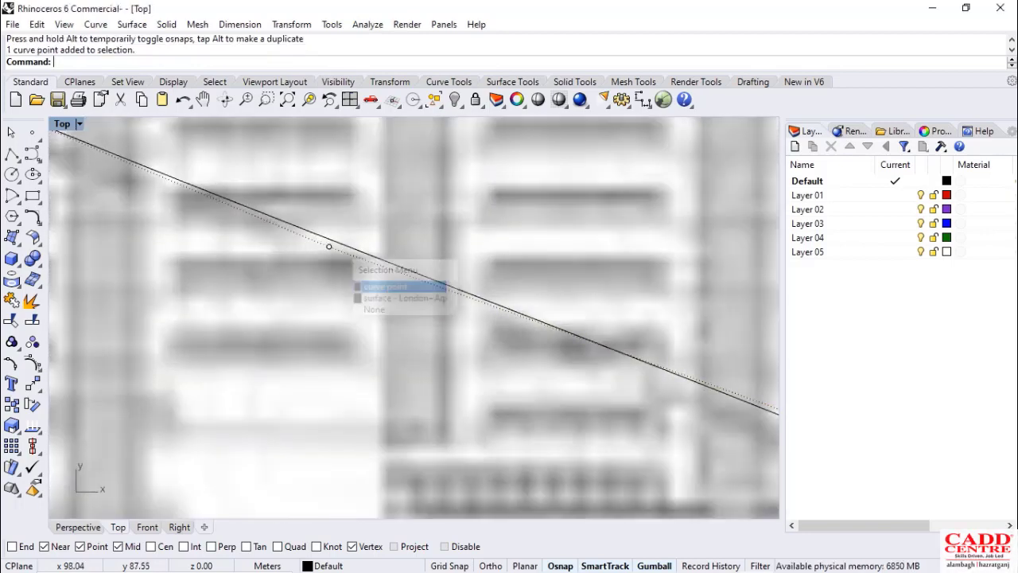
drag(330, 246, 340, 229)
scroll(377, 295, down, 15)
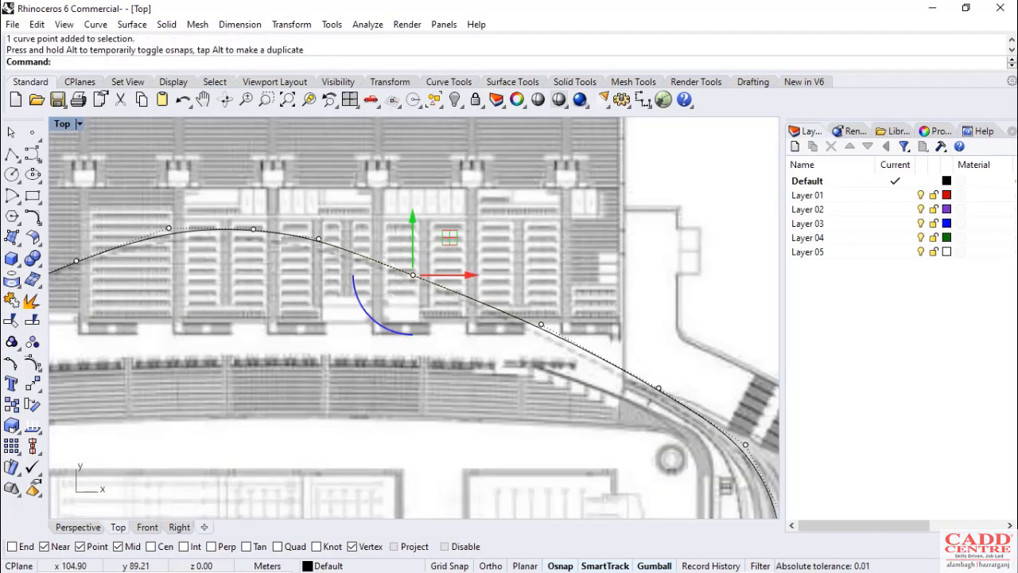
scroll(451, 278, down, 10)
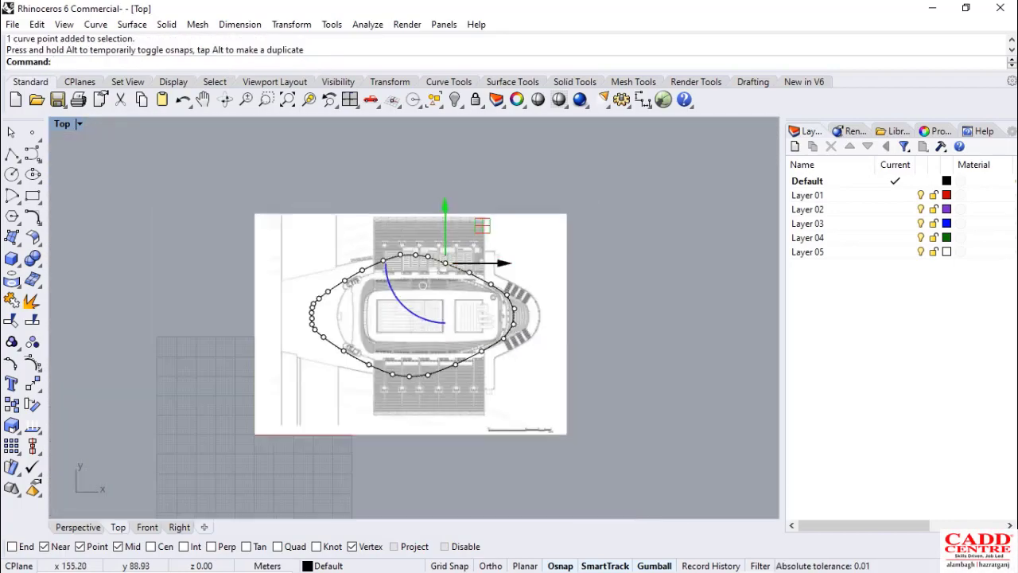
scroll(487, 292, up, 5)
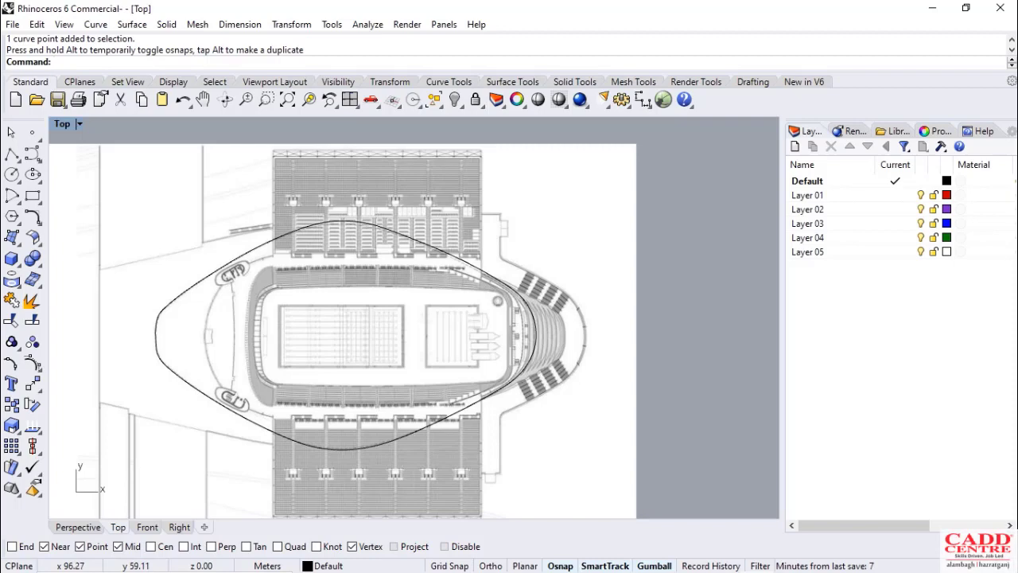
scroll(418, 314, down, 4)
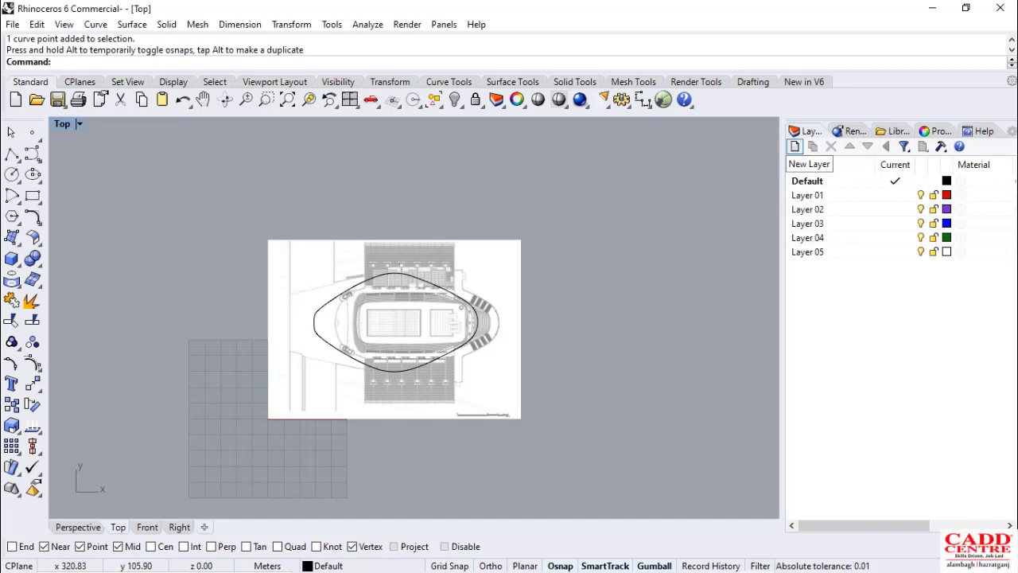
Create a new layer named "top" and make it the current layer
click(794, 147)
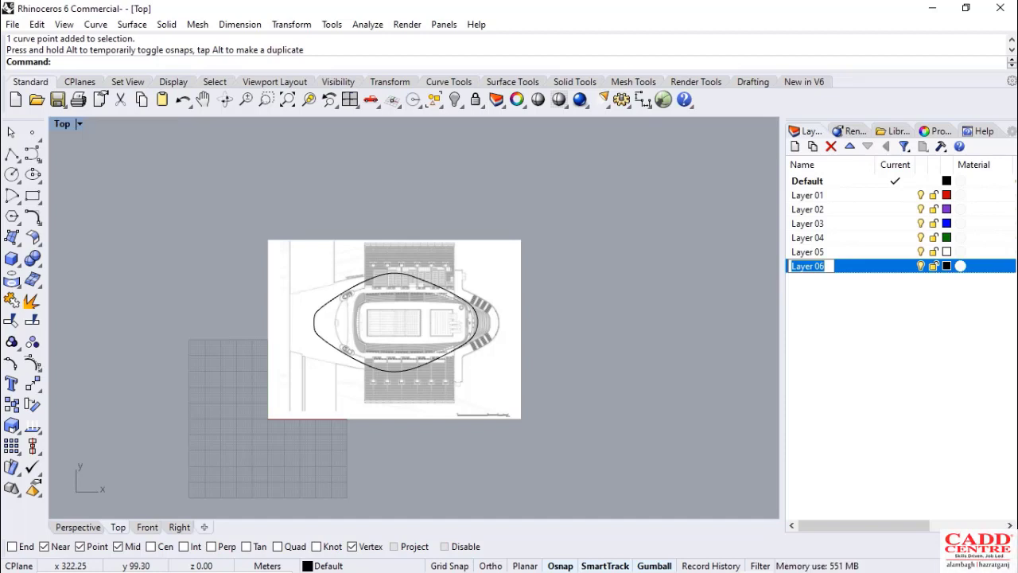
text(top)
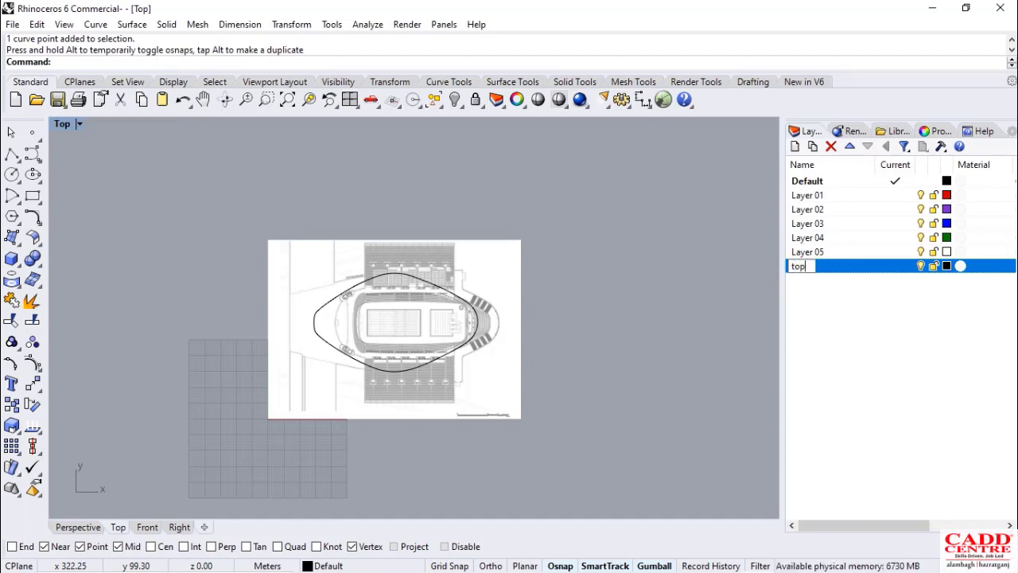
key(Return)
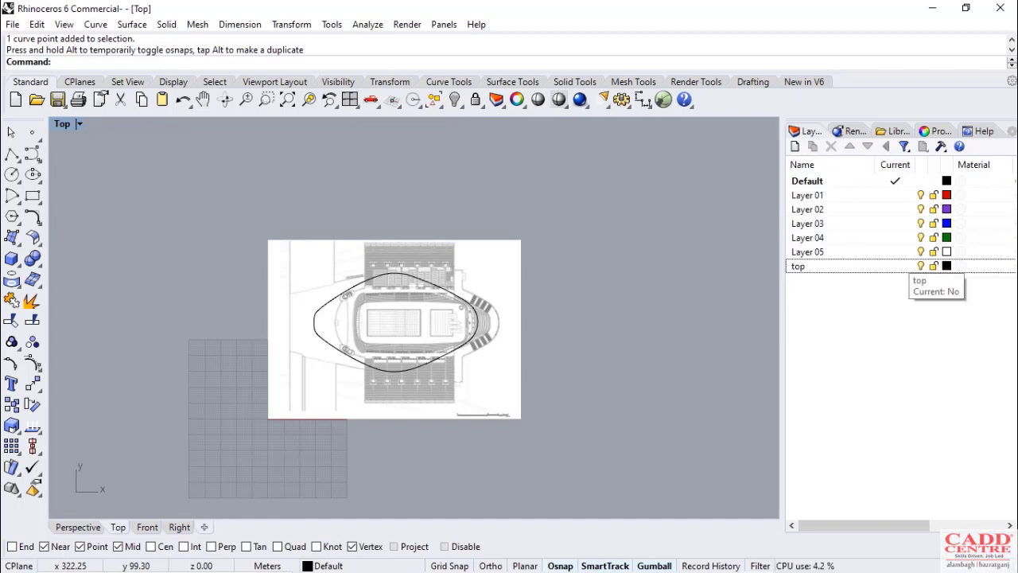
click(896, 265)
Select the closed outline curve on the plan and change its object layer to "top"
scroll(458, 298, up, 2)
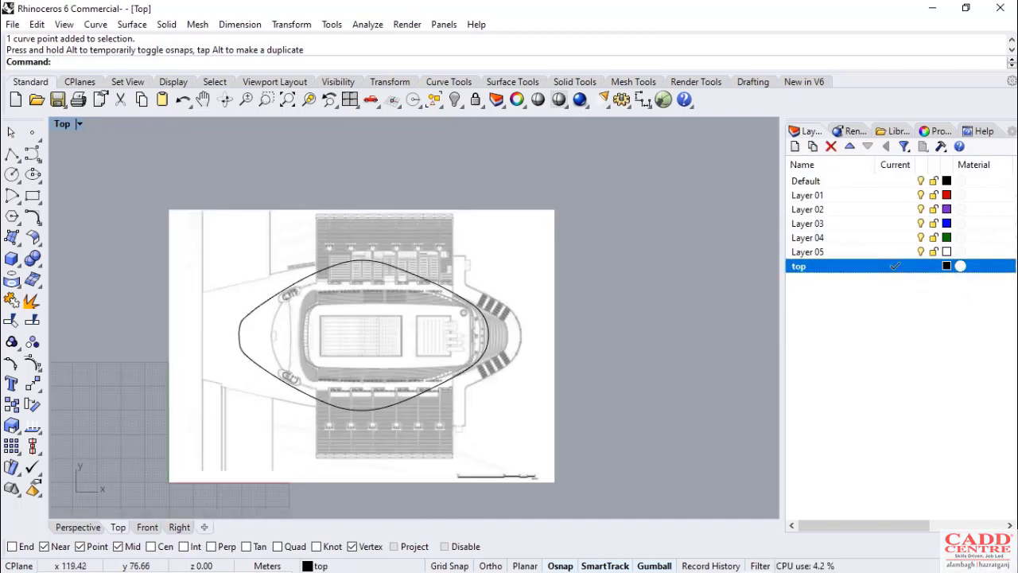
click(484, 313)
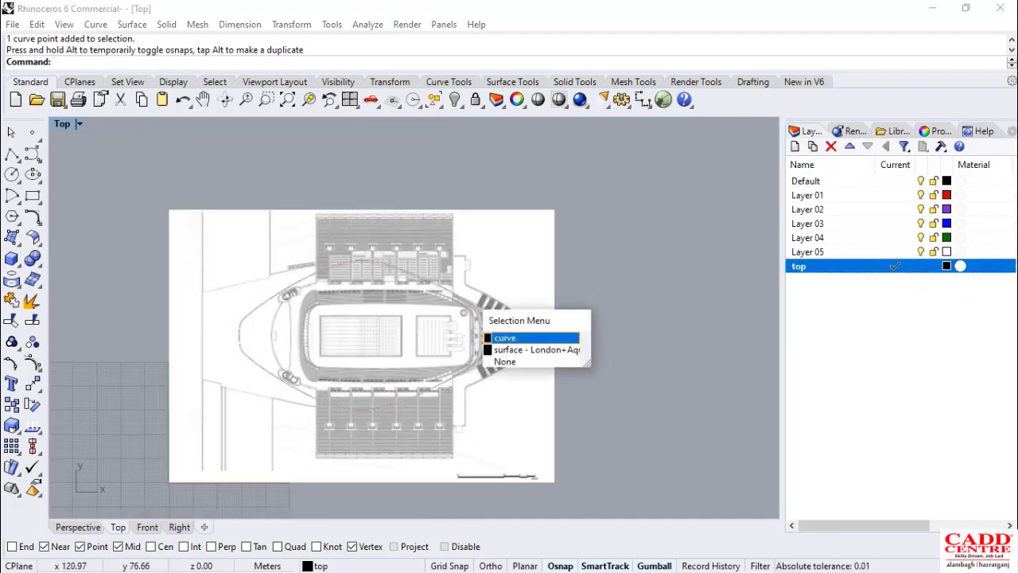
click(506, 337)
right_click(806, 265)
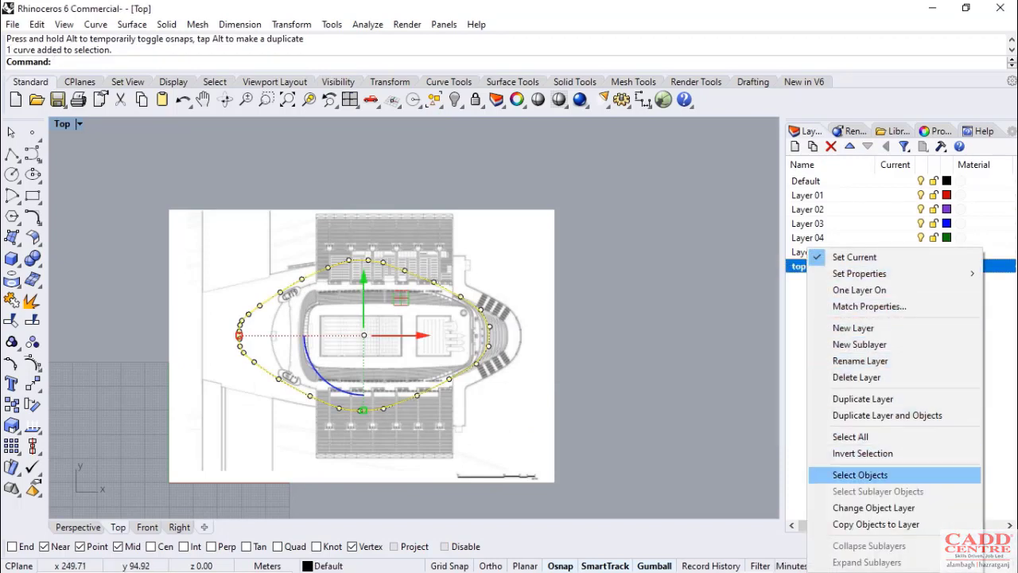
click(860, 474)
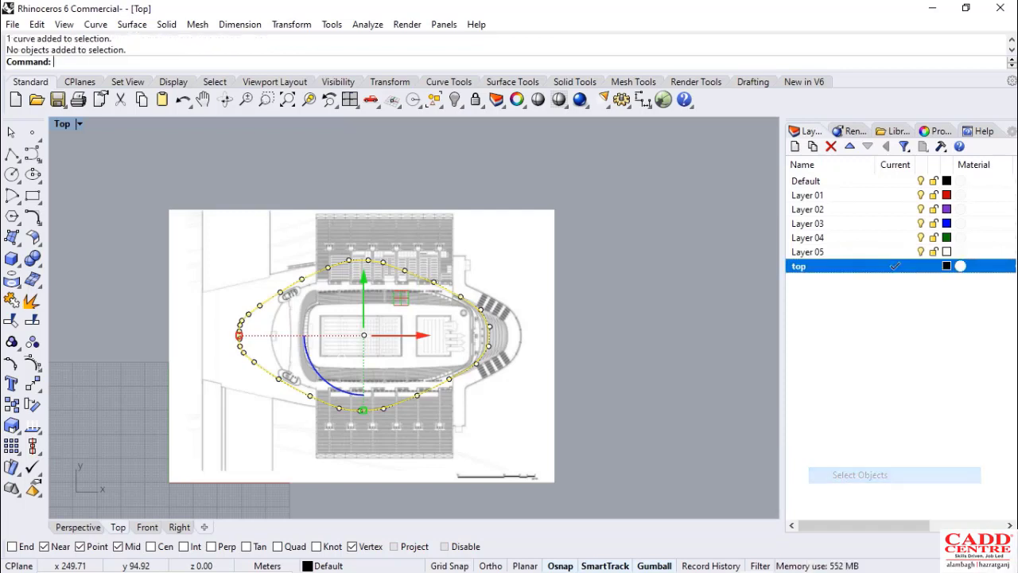
right_click(803, 265)
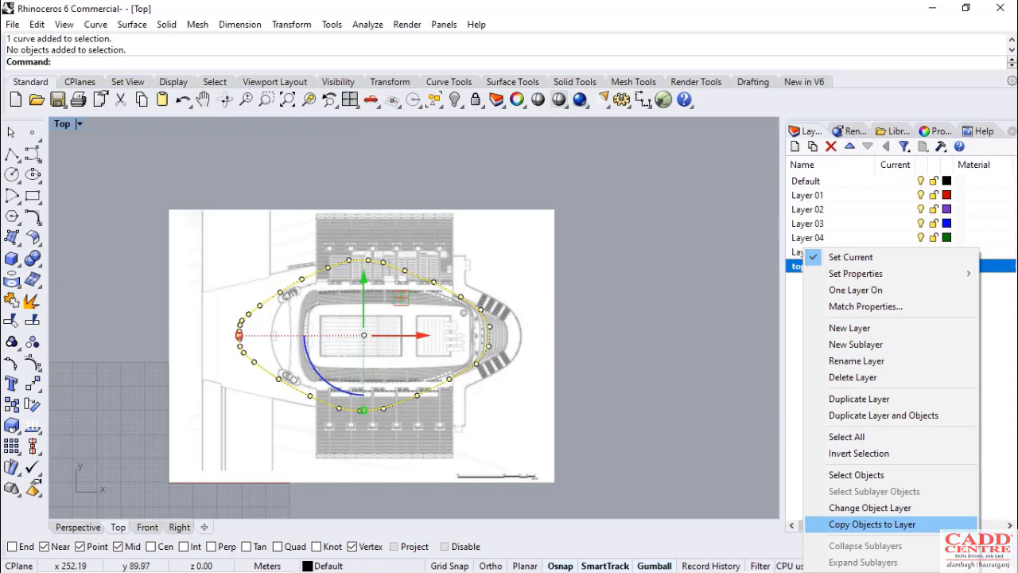
click(869, 507)
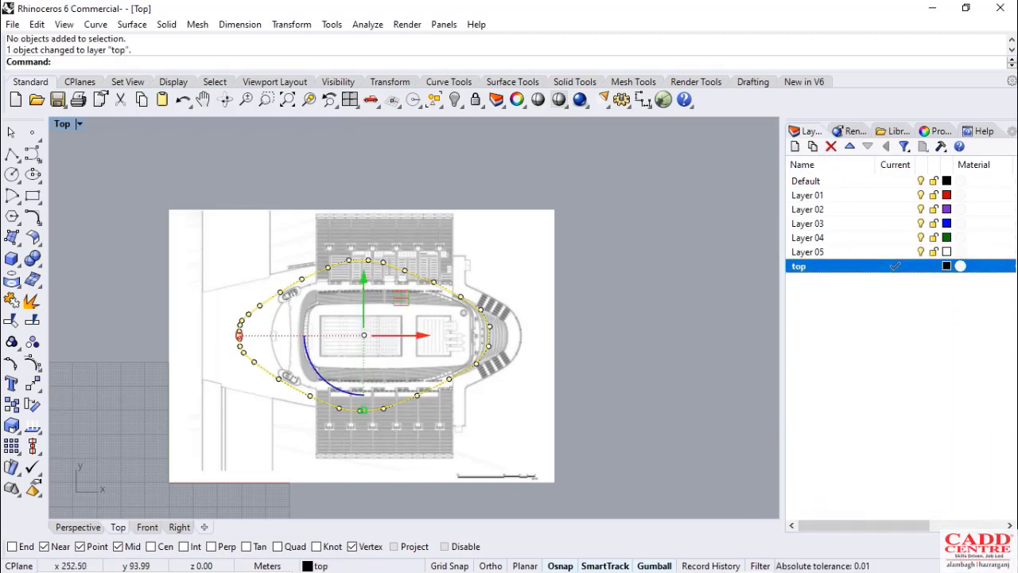
Check which geometry is on the "top" layer by toggling its visibility with Layer 05 current, and make "top" current again
click(894, 253)
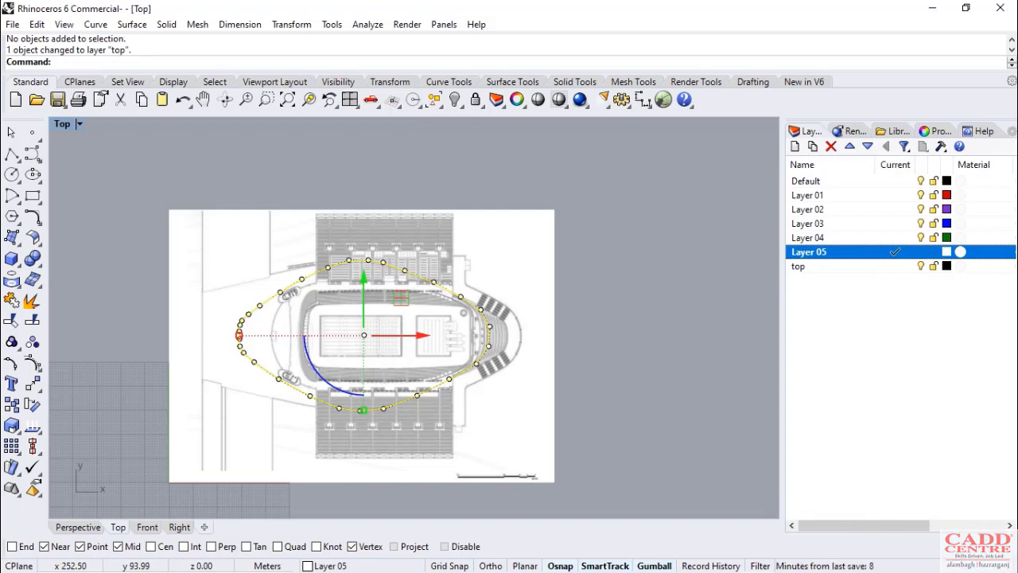
click(921, 265)
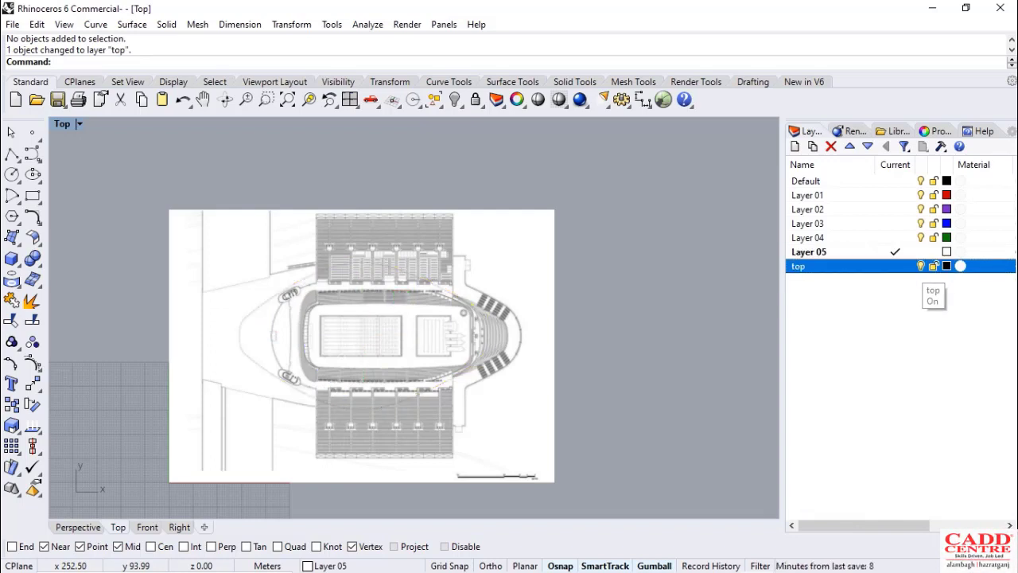
click(921, 266)
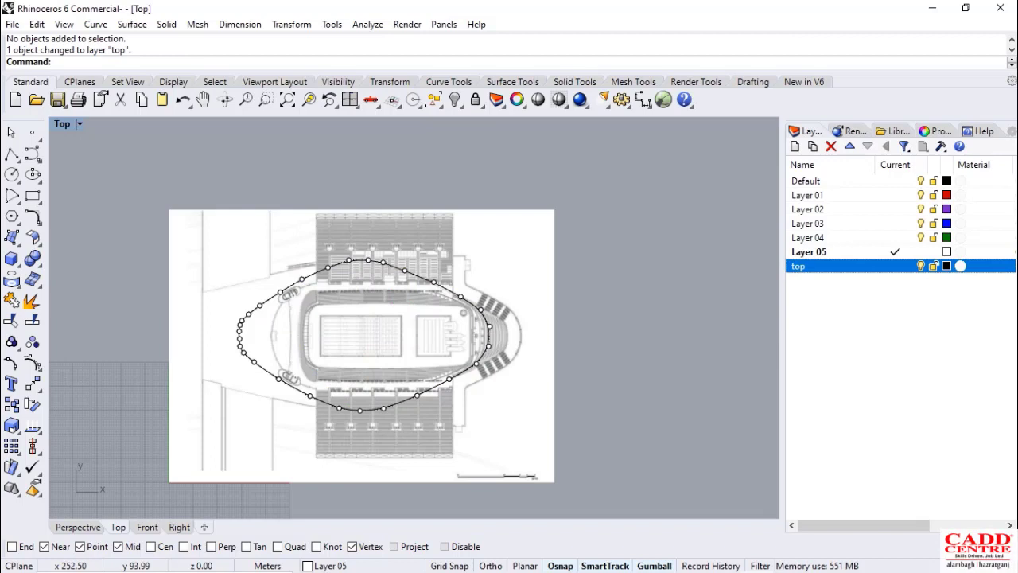
click(921, 266)
click(921, 265)
click(895, 266)
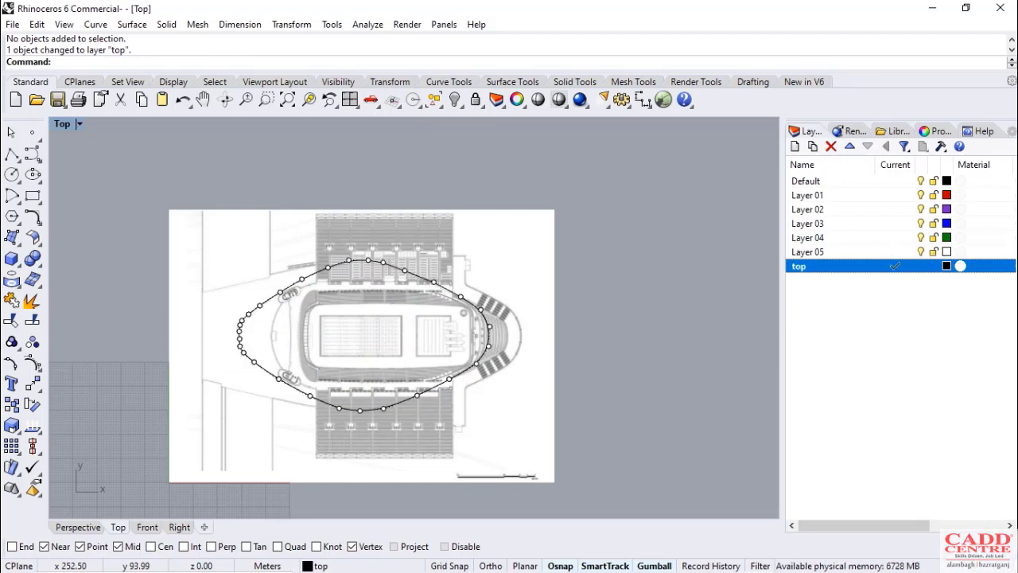
Create another new layer named "front" and make it the current layer
click(795, 147)
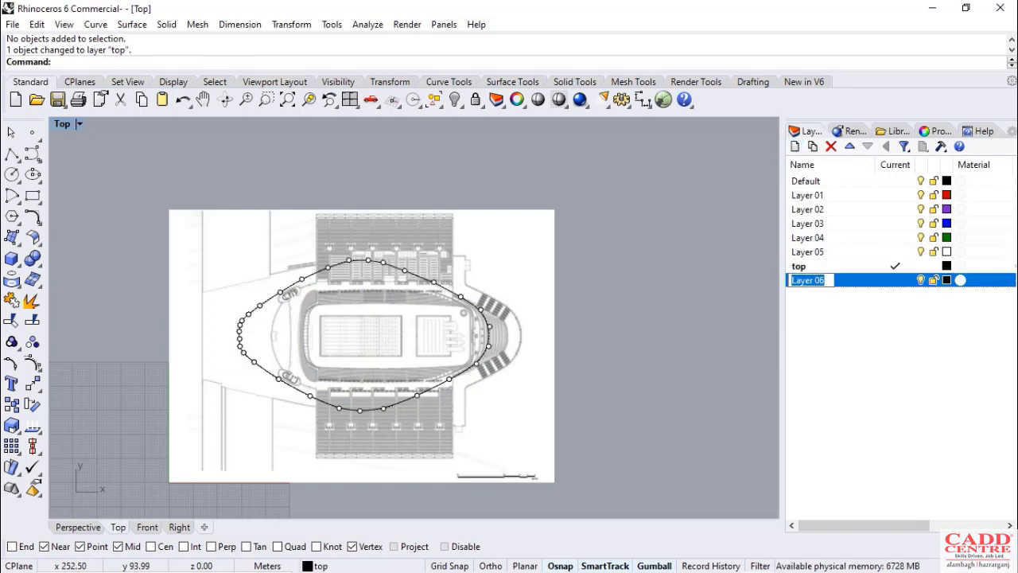
text(front)
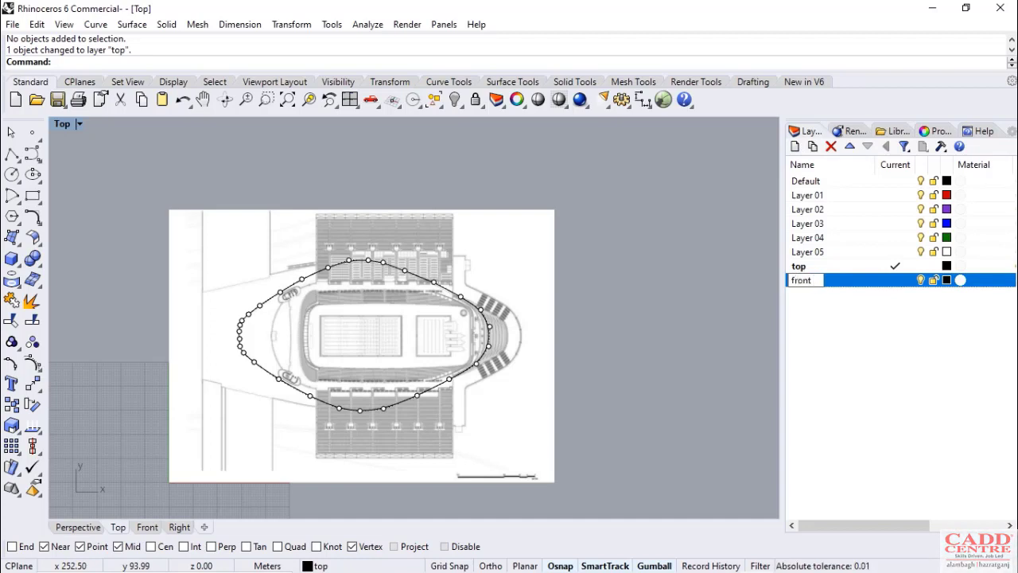
click(895, 279)
click(878, 335)
Deselect the plan picture and turn off the outline curve's control points
scroll(599, 310, down, 2)
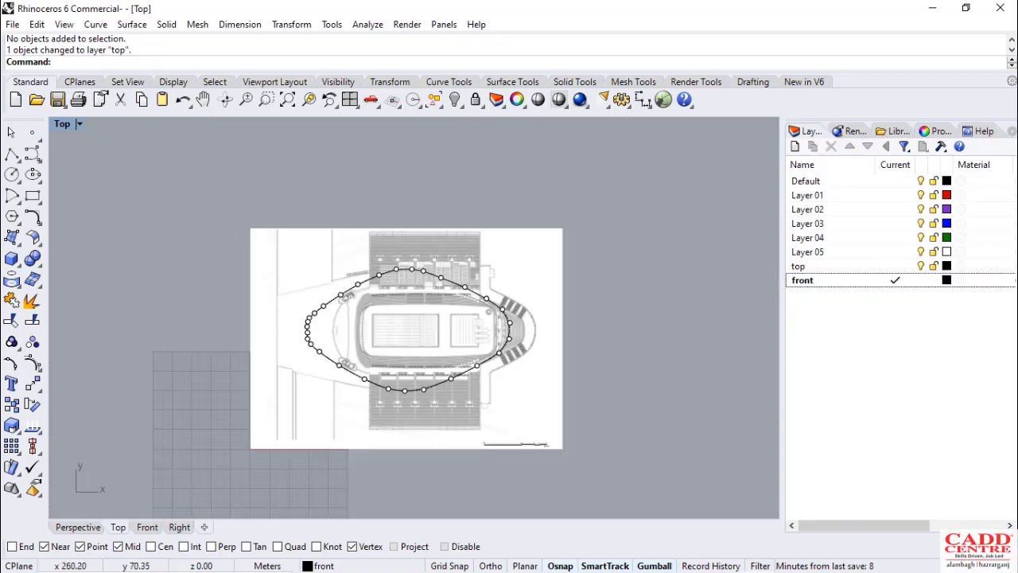
scroll(481, 301, up, 6)
click(576, 270)
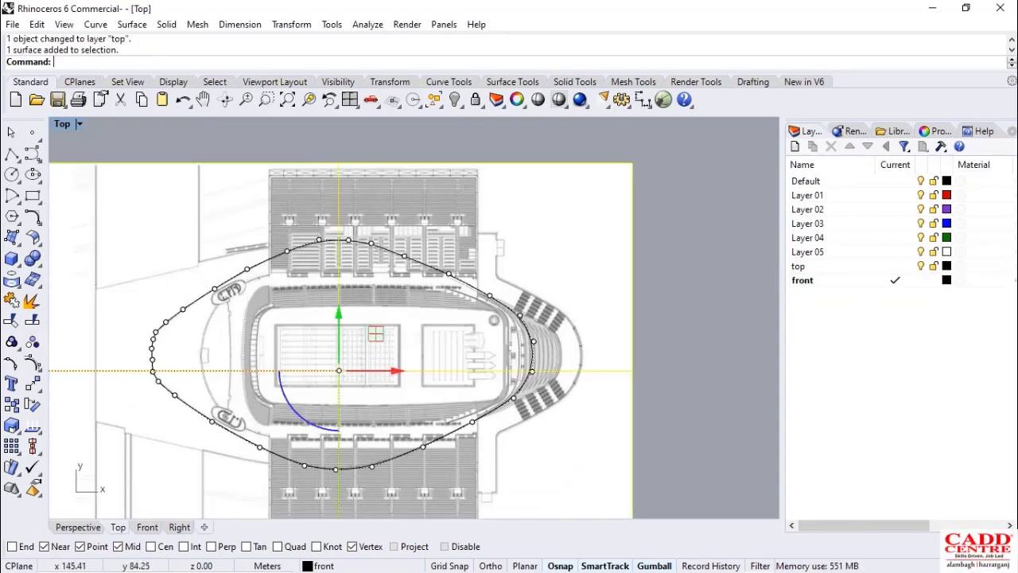
key(Escape)
scroll(514, 291, down, 6)
key(Escape)
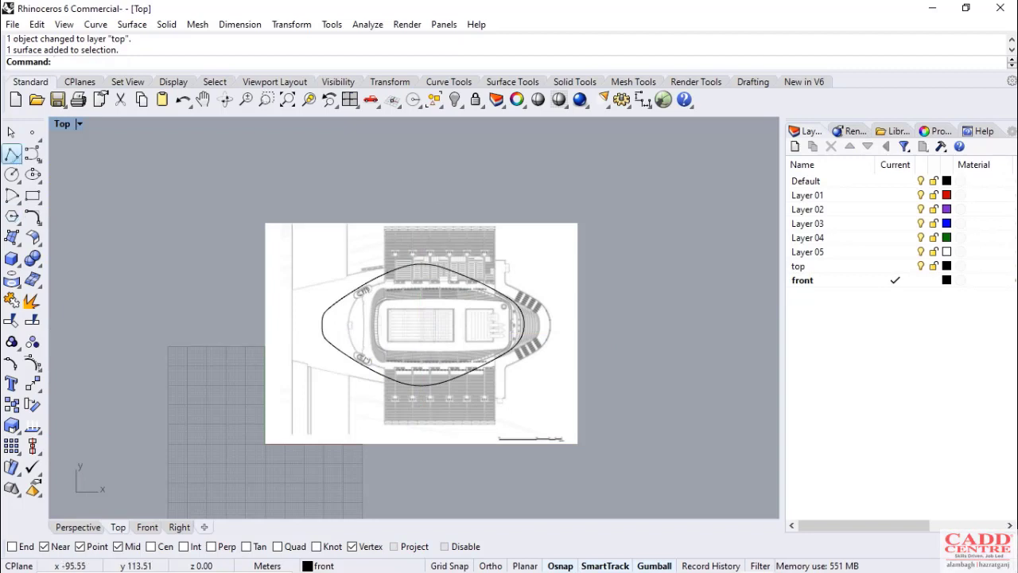
Switch from the Top view to a maximized Front viewport showing the elevation picture
key(ctrl+m)
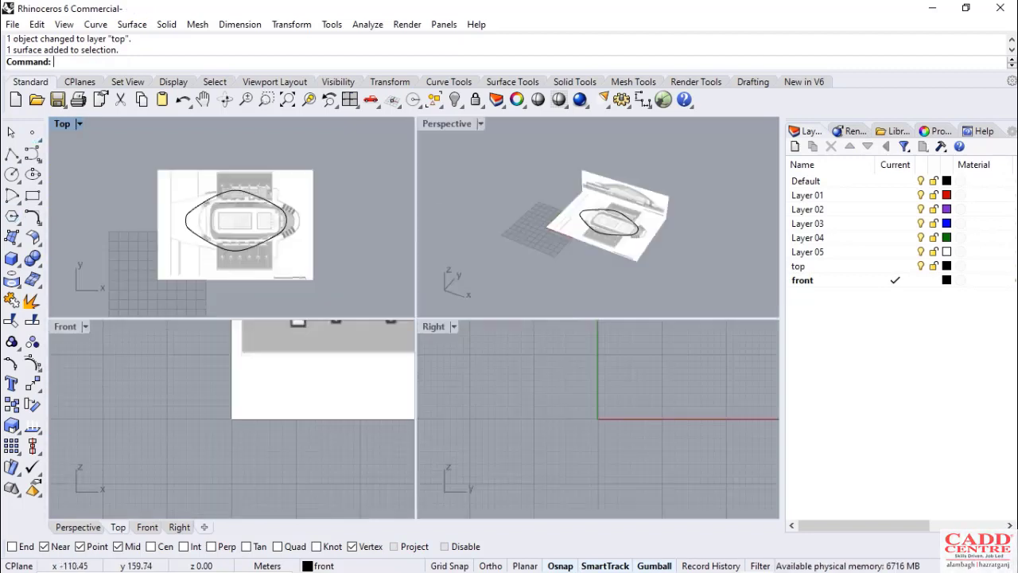
double_click(62, 325)
scroll(230, 380, down, 18)
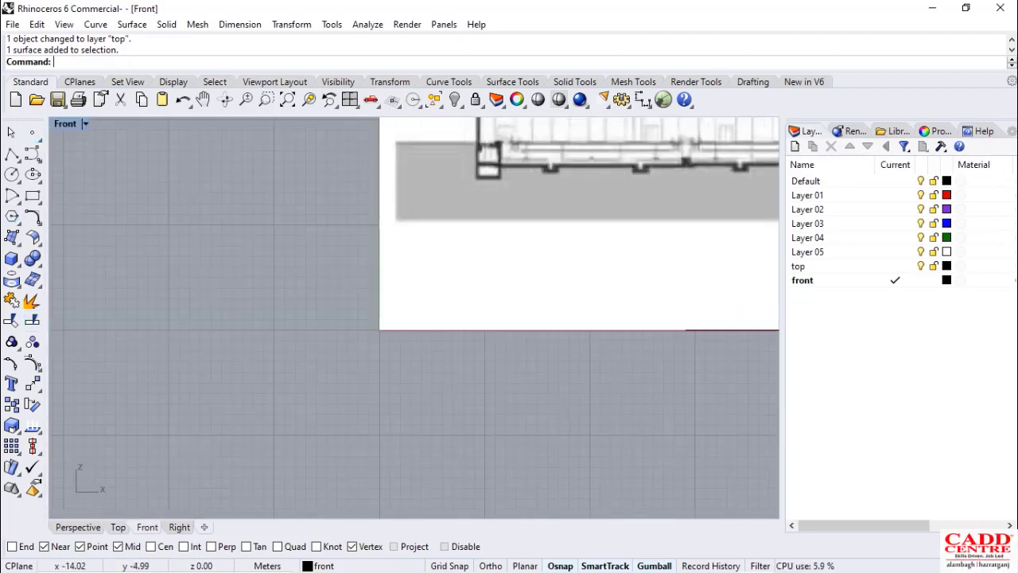
Start an interpolated curve at the roof's left tip and trace the truss's upper edge along the left cantilever in the elevation
scroll(365, 303, up, 5)
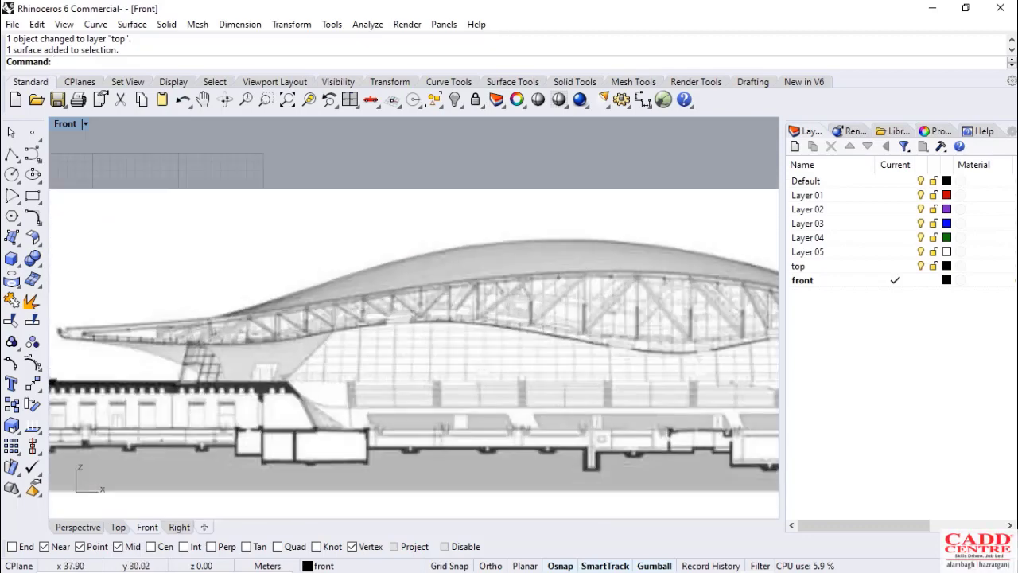
scroll(365, 304, up, 1)
scroll(145, 329, up, 3)
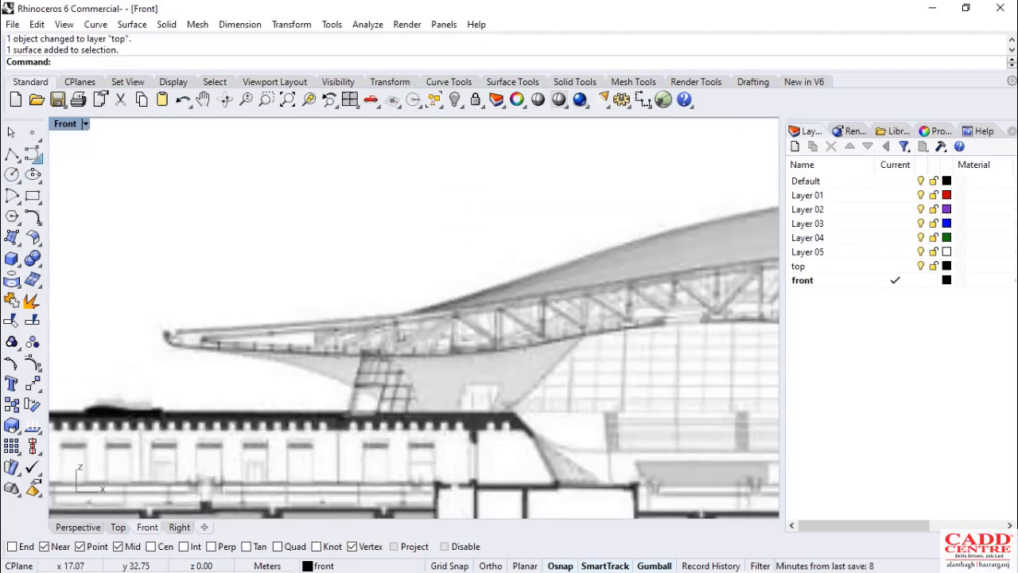
click(32, 154)
click(75, 158)
scroll(159, 329, up, 3)
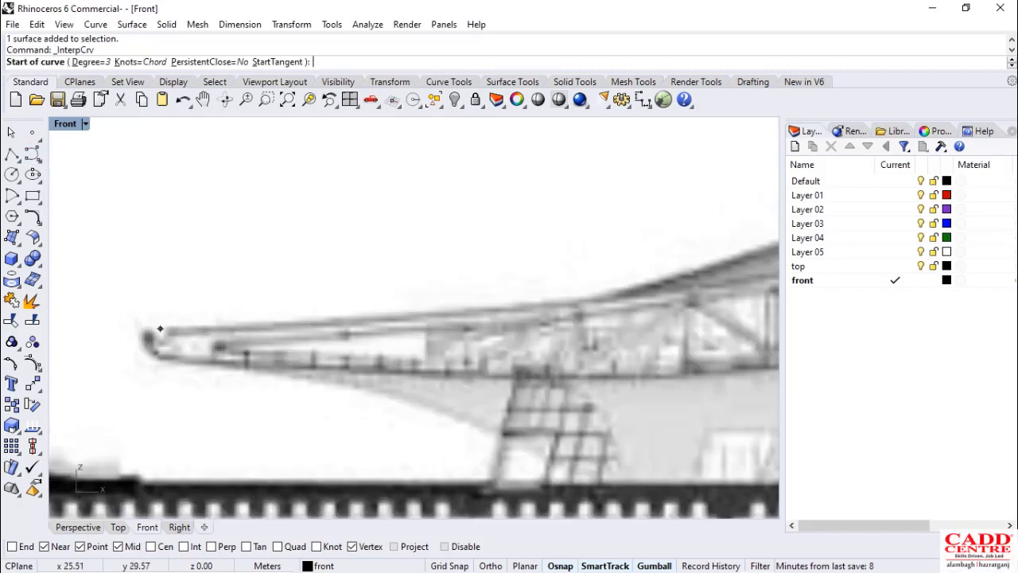
click(146, 334)
scroll(147, 334, down, 2)
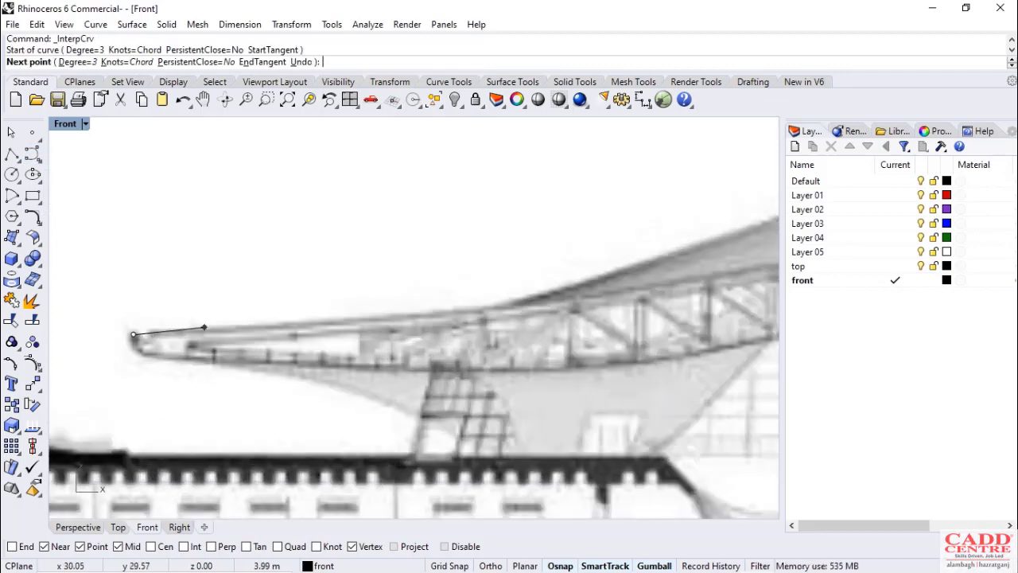
click(231, 331)
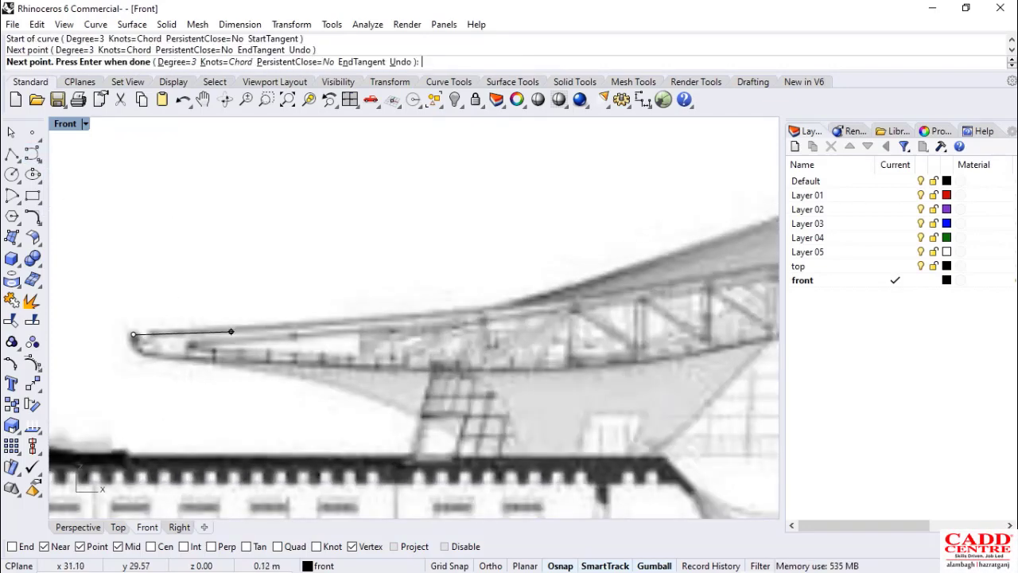
click(396, 321)
click(584, 301)
Continue the interpolated curve along the truss's upper edge, up the rising left half and over the central crest
scroll(585, 302, down, 3)
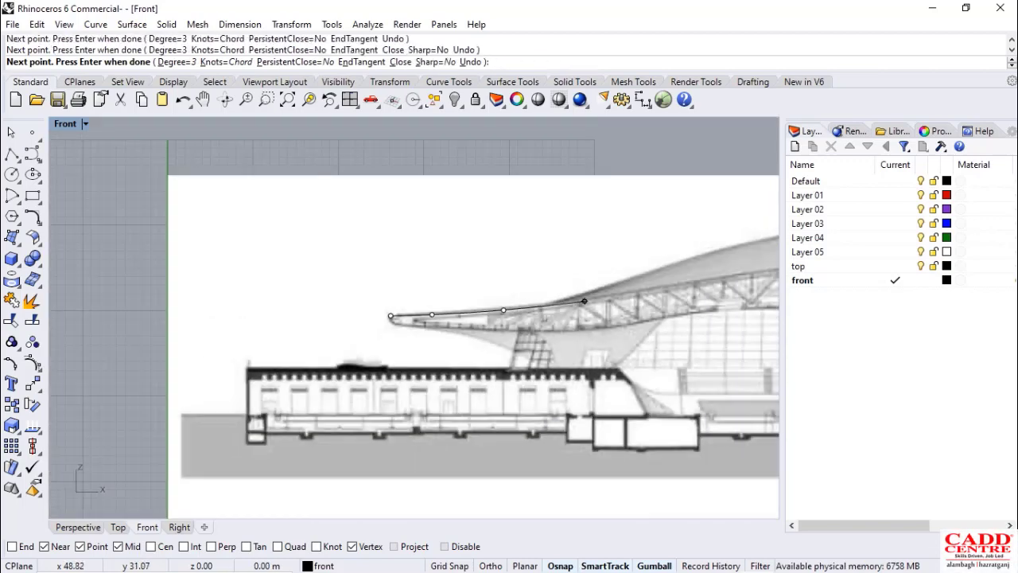
right_drag(584, 301, 315, 330)
scroll(393, 314, up, 4)
click(407, 314)
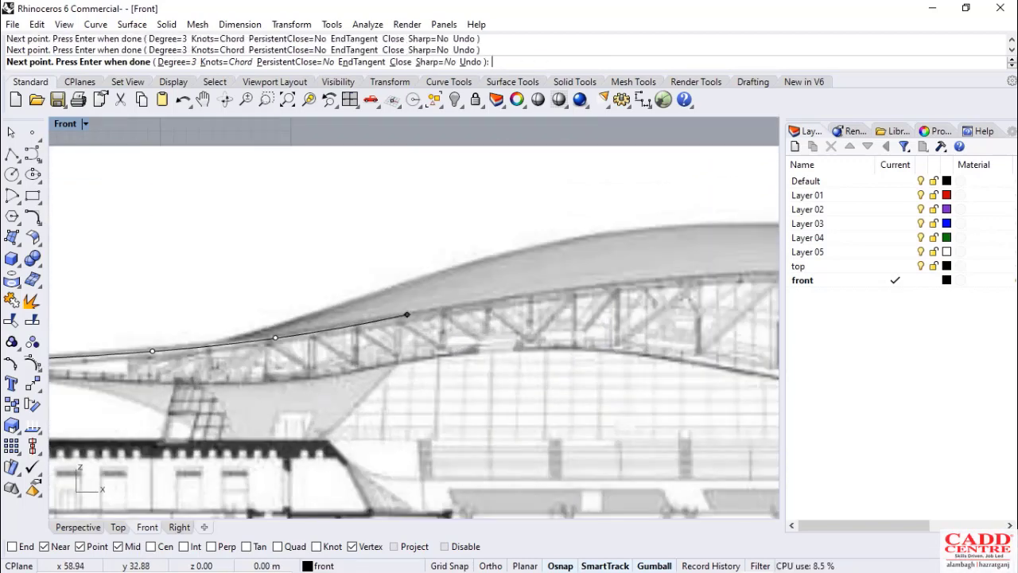
click(531, 294)
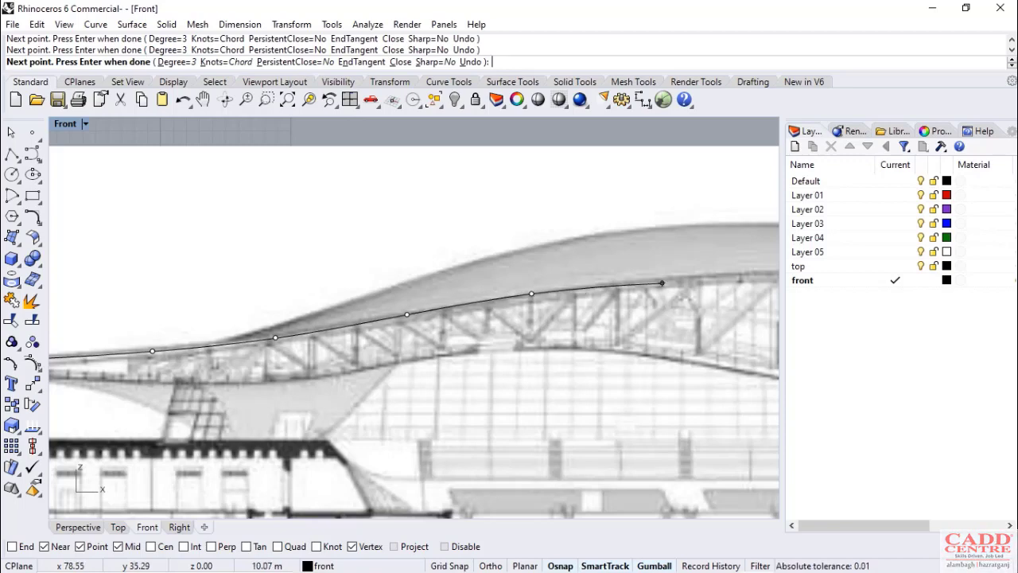
click(676, 279)
right_drag(676, 280, 258, 327)
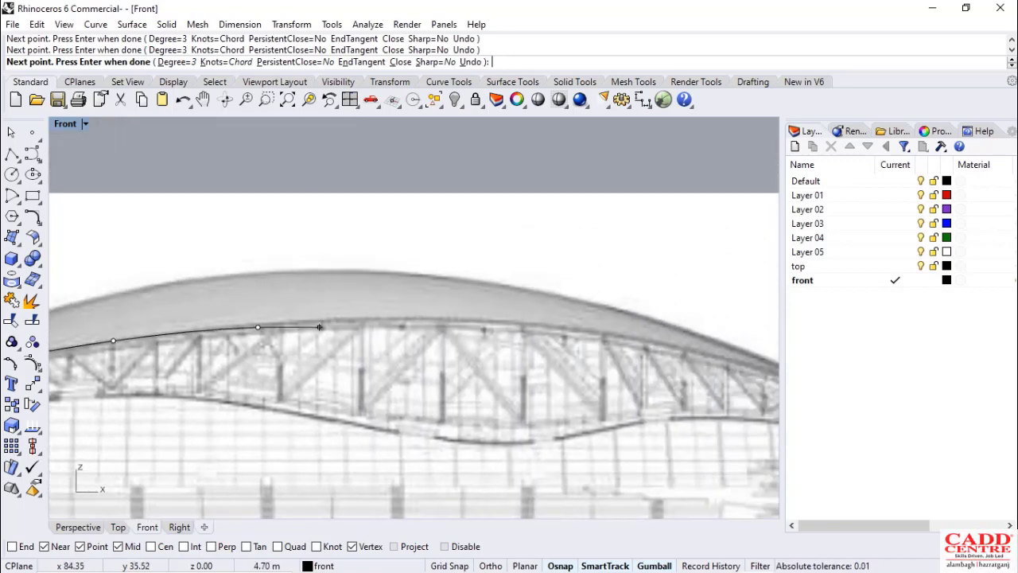
click(368, 321)
click(498, 321)
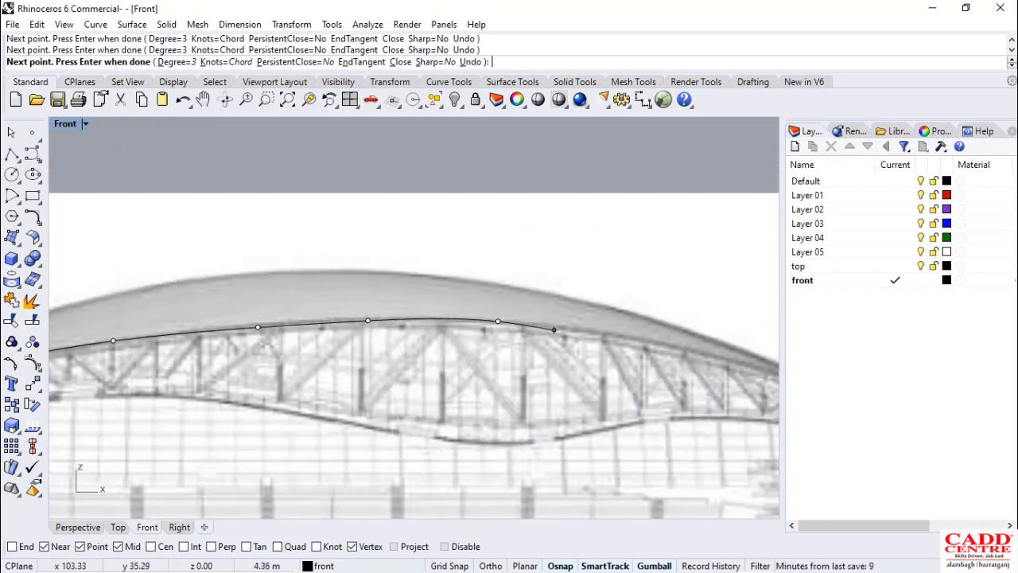
Trace the descending right part of the truss's upper edge to the roof's right tip and finish the curve
right_drag(655, 343, 273, 303)
scroll(343, 324, up, 4)
click(411, 330)
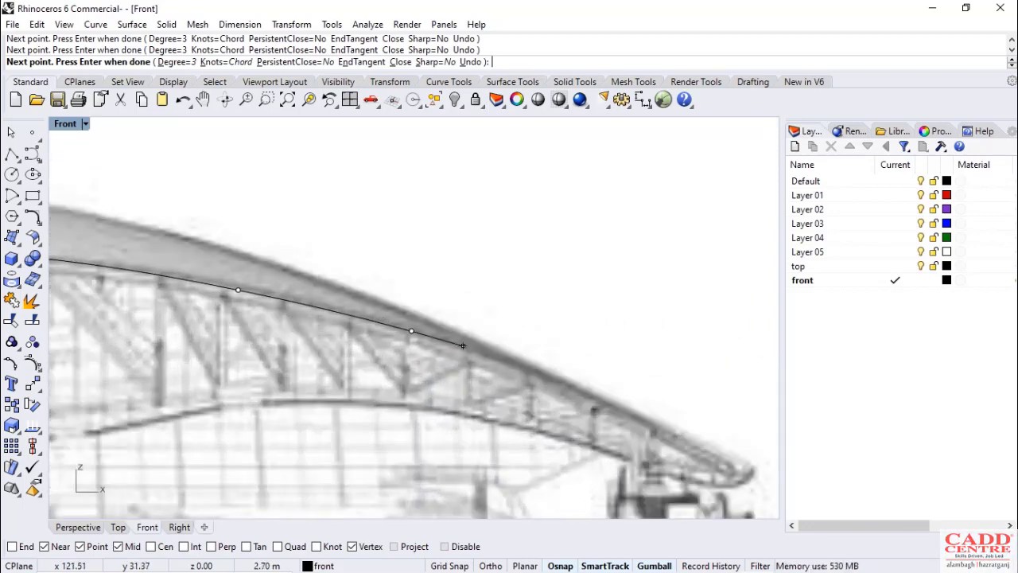
click(533, 371)
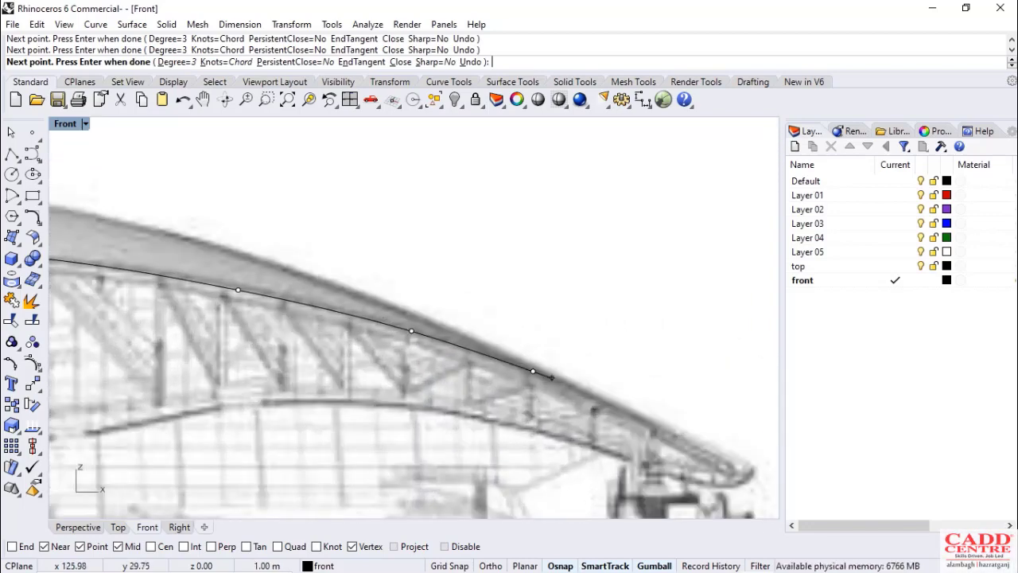
click(673, 434)
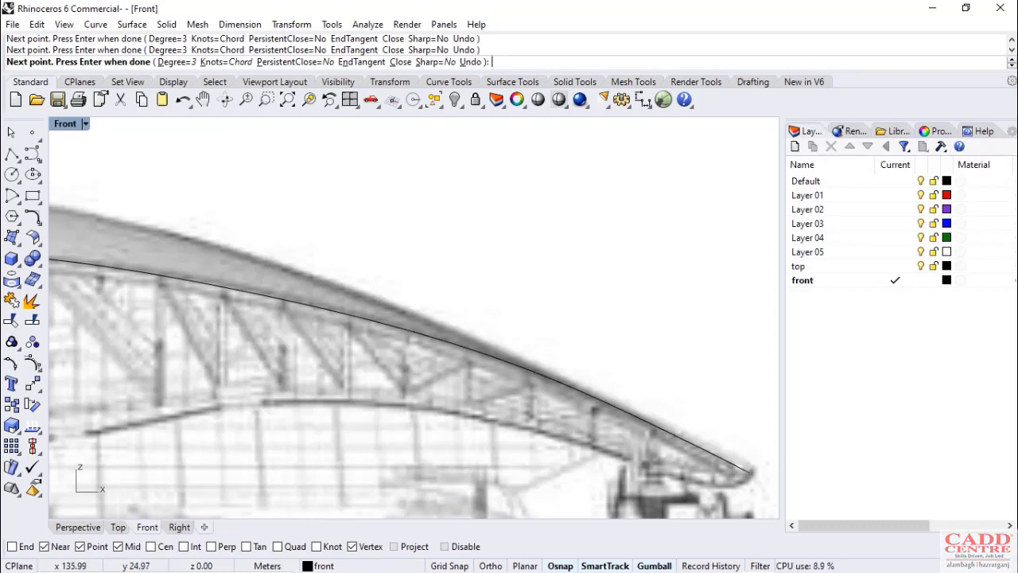
key(Return)
With the Knot object snap enabled, start a second interpolated curve at the upper curve's left end and trace around the roof's rounded left tip
scroll(746, 405, down, 13)
right_drag(653, 381, 746, 377)
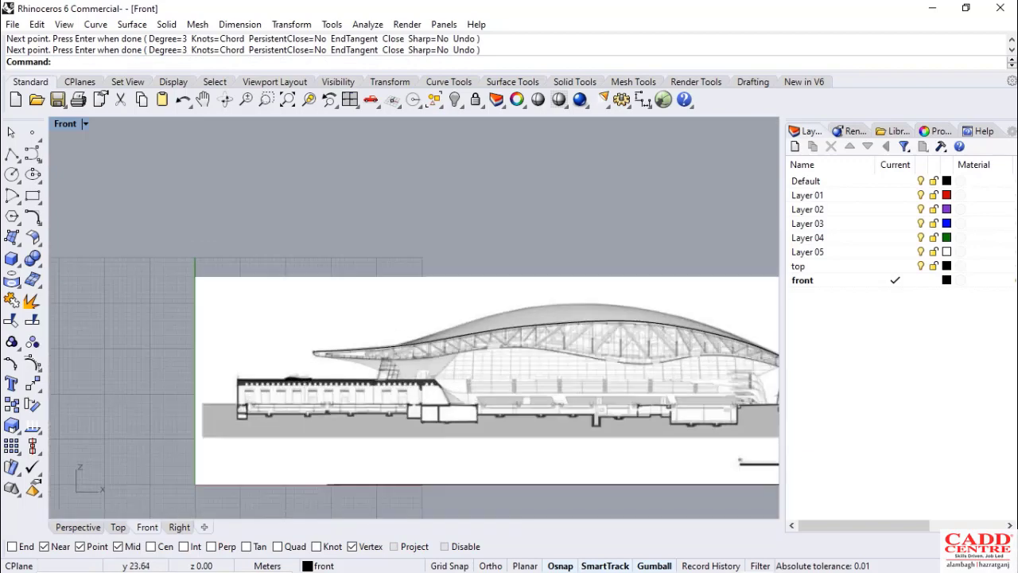
scroll(334, 355, up, 10)
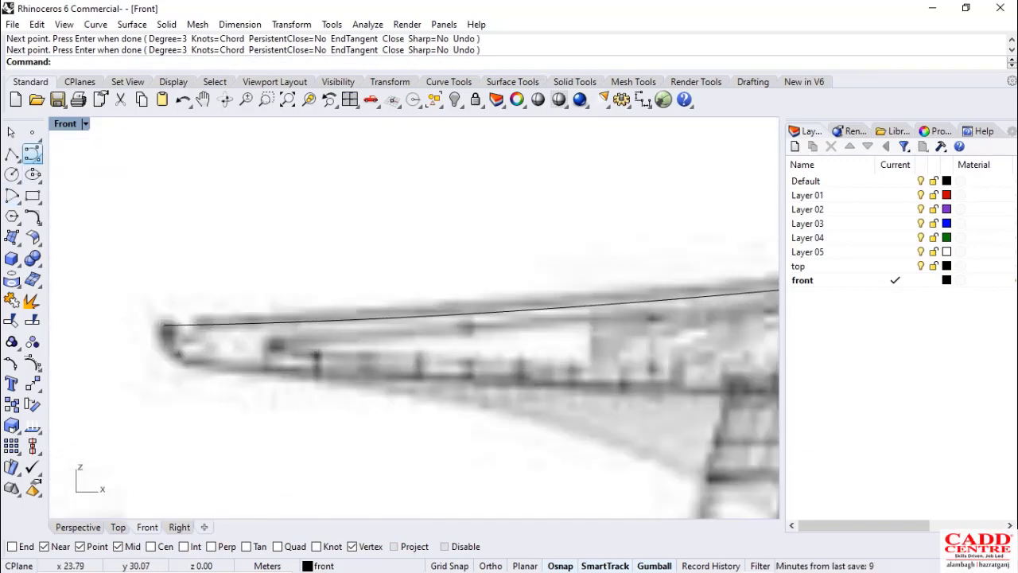
click(32, 153)
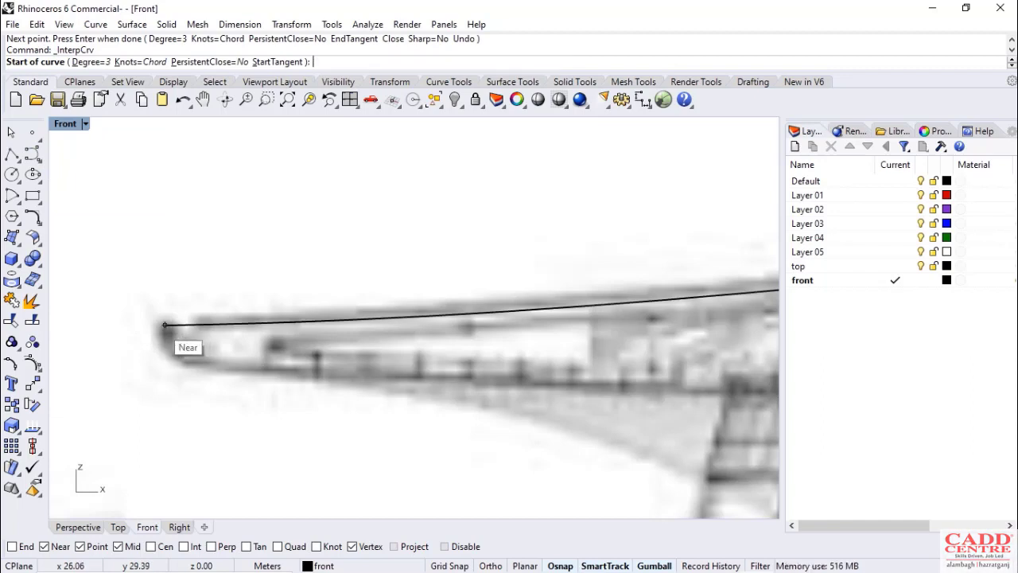
click(316, 545)
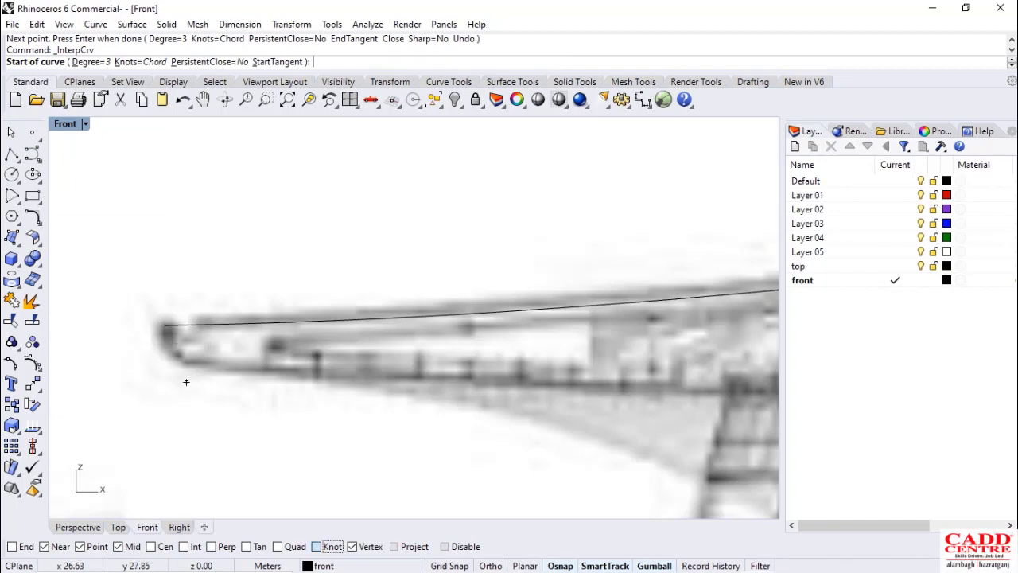
click(164, 325)
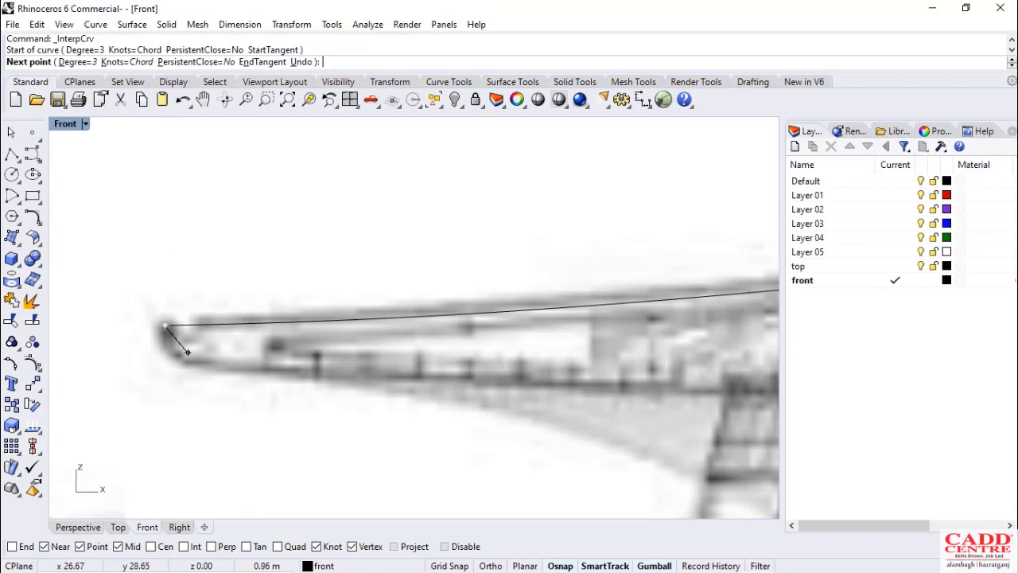
scroll(170, 352, up, 2)
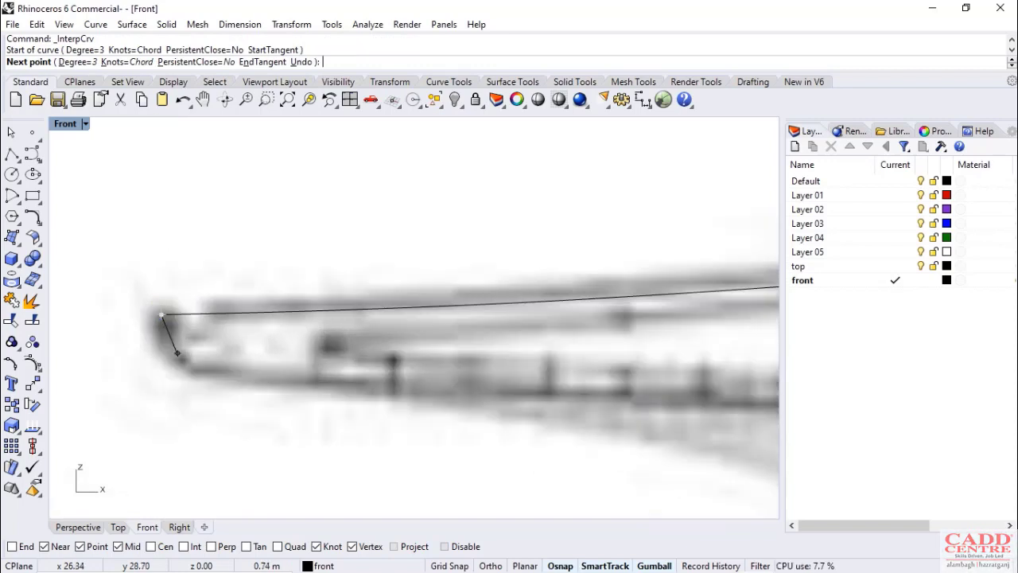
click(177, 353)
click(223, 370)
Continue the second curve along the underside of the left cantilever, past the support, to where the truss begins to rise
scroll(223, 369, down, 4)
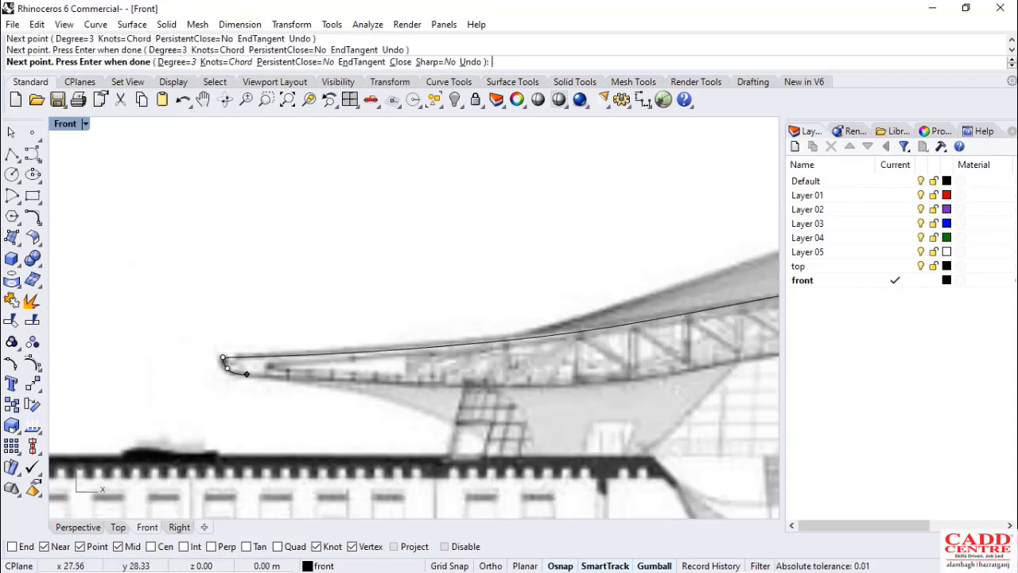
scroll(262, 375, up, 5)
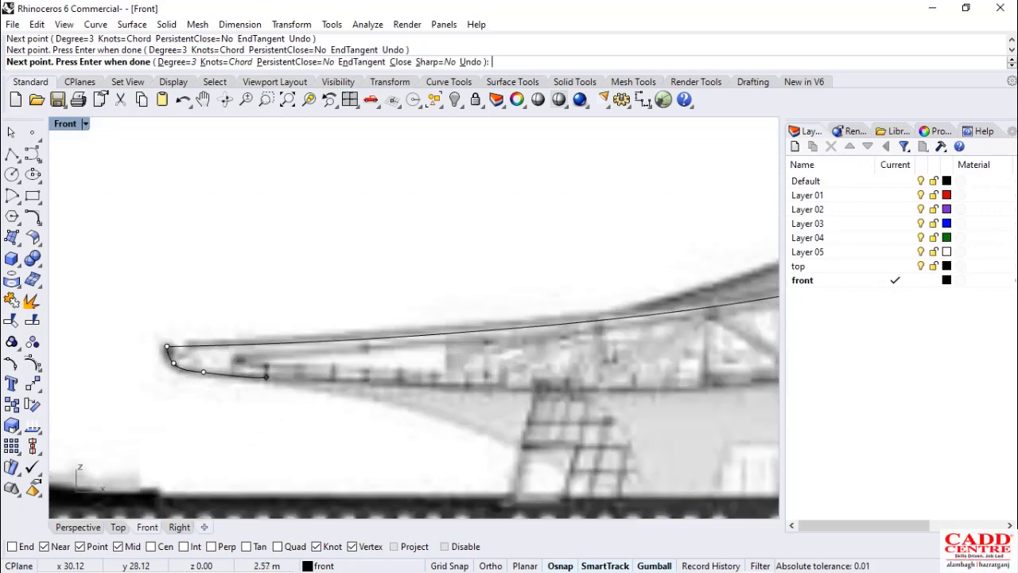
click(284, 379)
scroll(284, 379, down, 3)
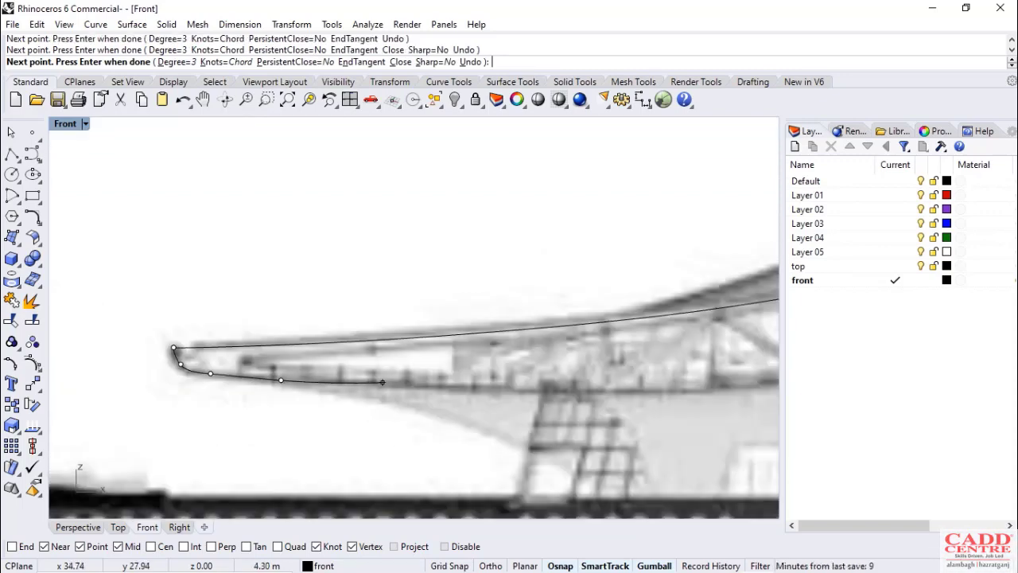
click(404, 385)
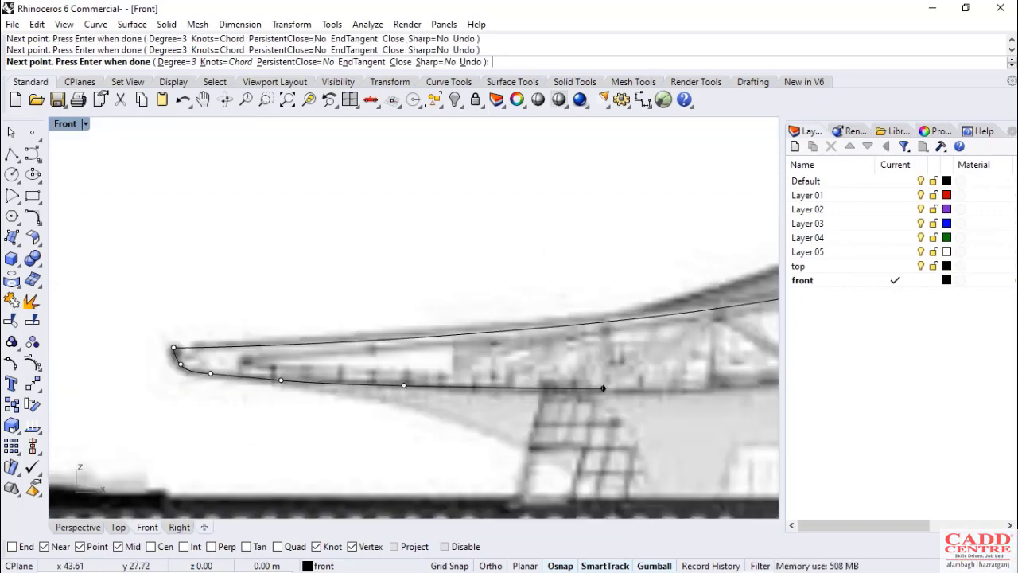
right_drag(604, 388, 180, 362)
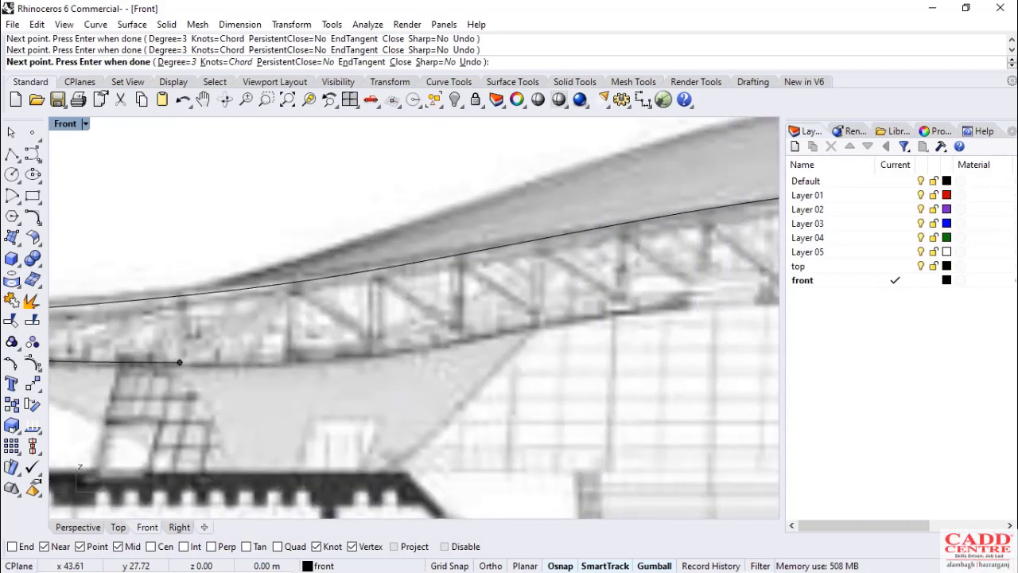
click(283, 362)
click(426, 348)
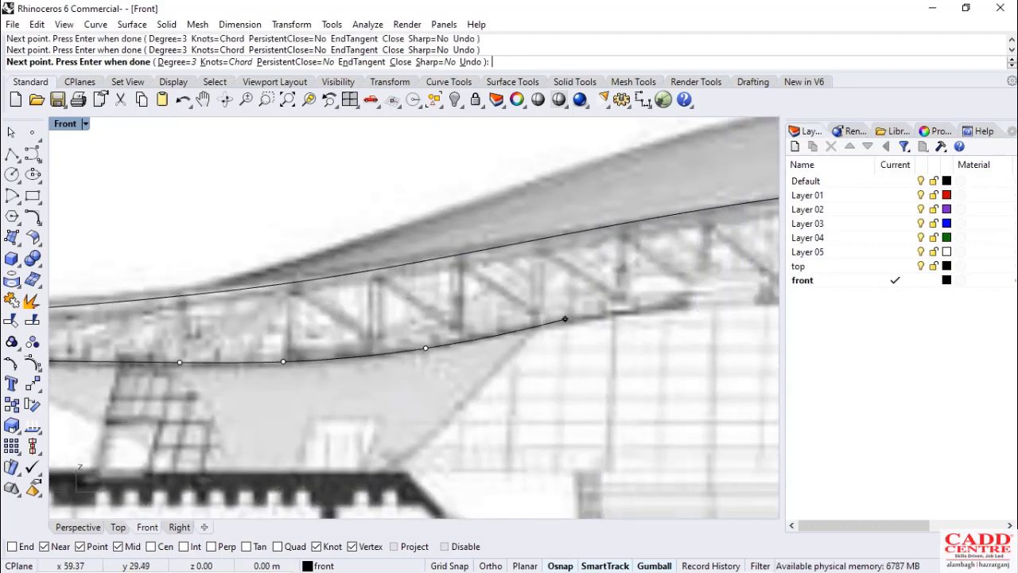
Carry the lower curve over the left arch of the truss's underside and down towards the central dip
scroll(566, 319, down, 4)
right_drag(566, 319, 207, 336)
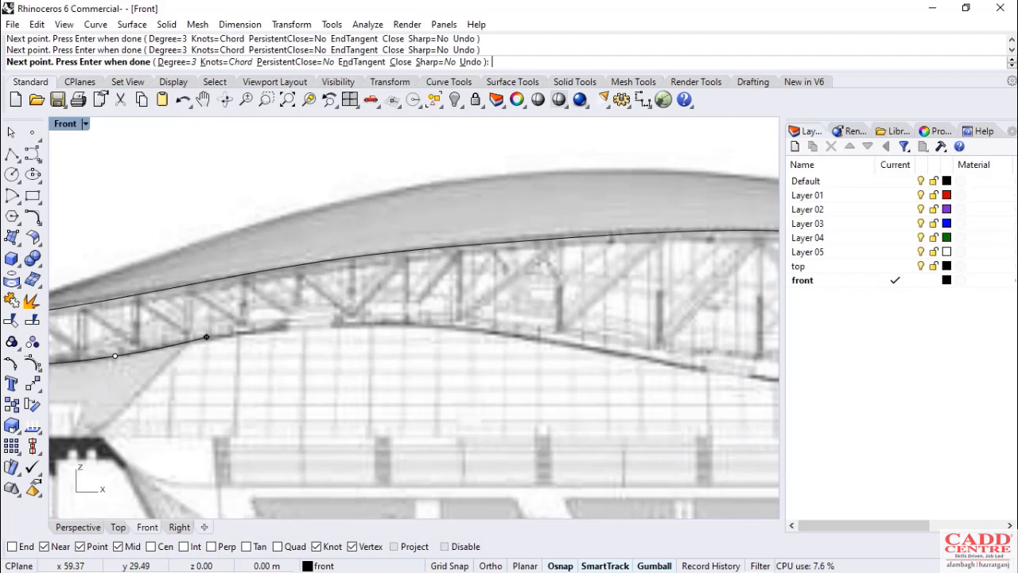
scroll(308, 322, up, 2)
click(320, 326)
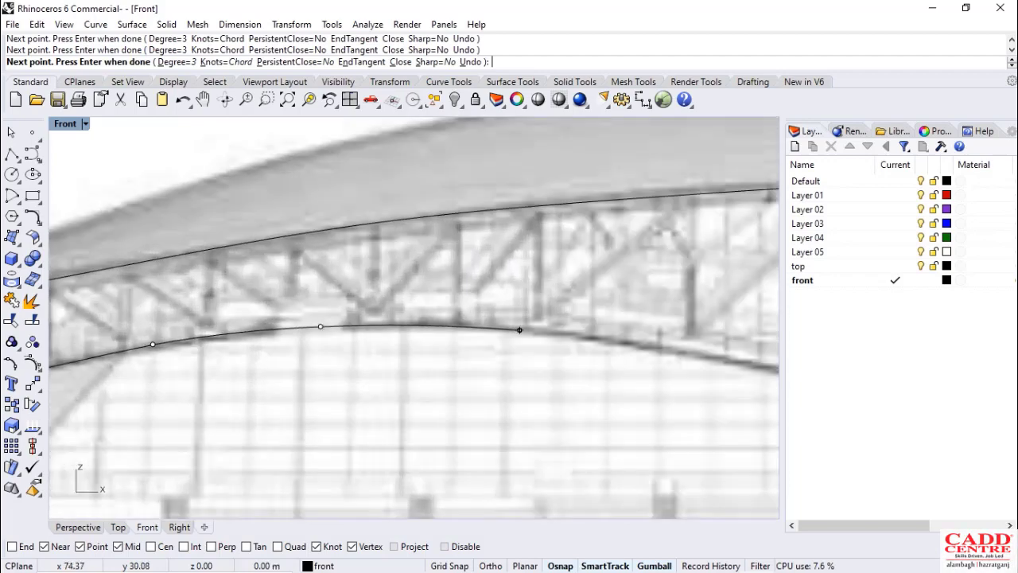
scroll(519, 330, down, 6)
right_drag(519, 330, 198, 299)
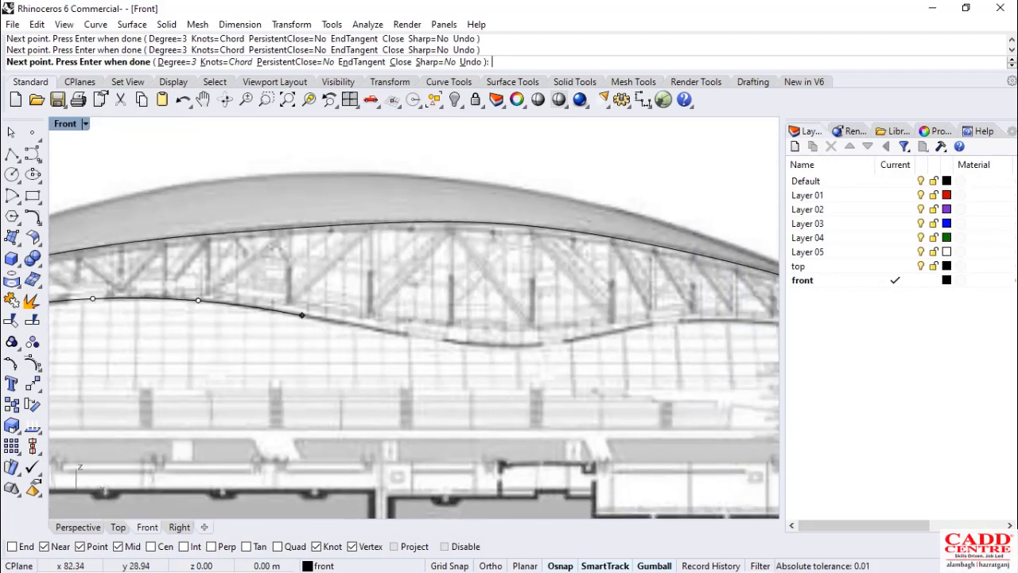
click(302, 315)
click(416, 337)
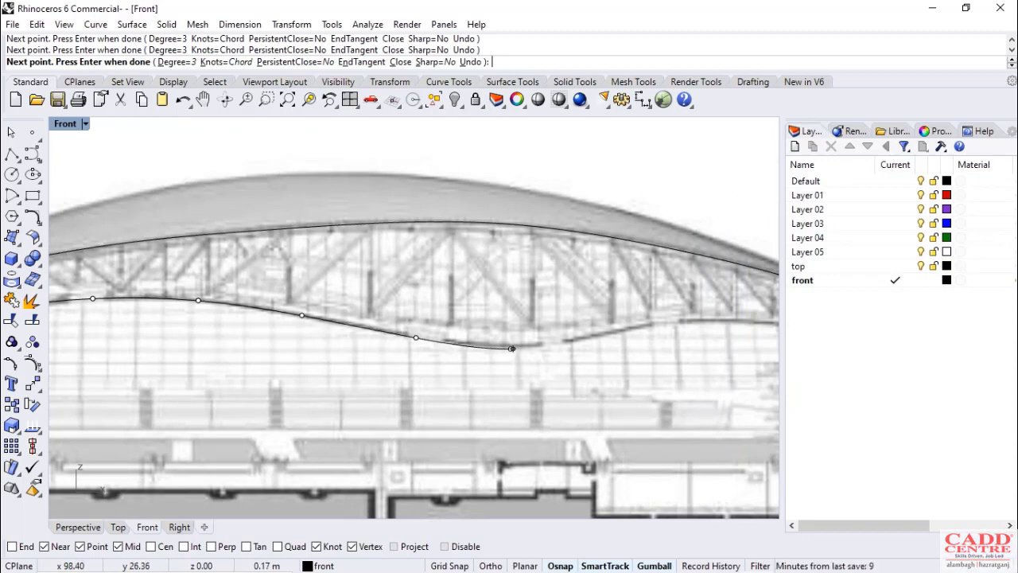
Trace the truss's underside from the central dip up and over its right-hand arch
click(604, 331)
scroll(644, 327, down, 4)
shift+right_drag(644, 330, 312, 347)
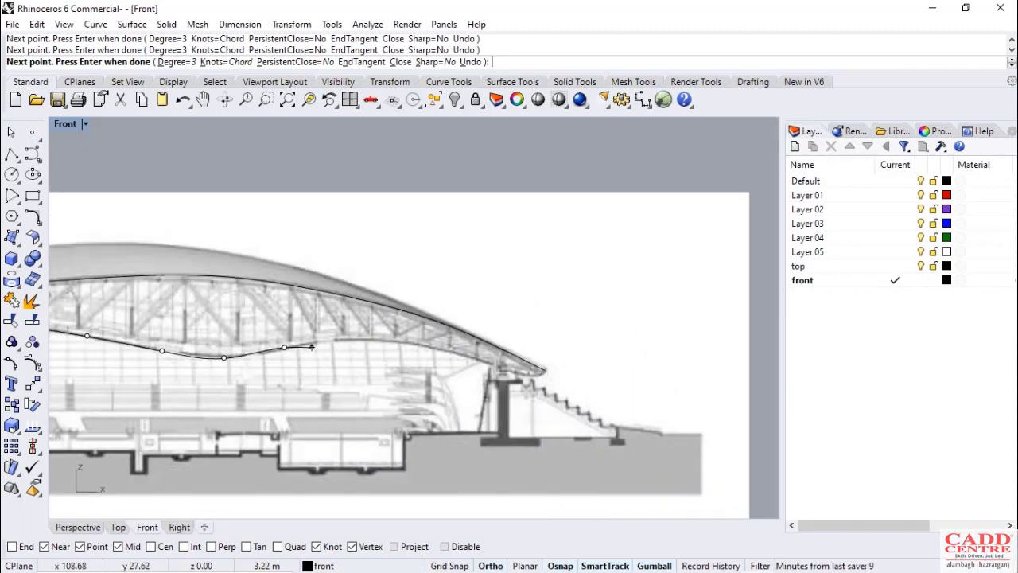
scroll(327, 338, up, 2)
click(332, 337)
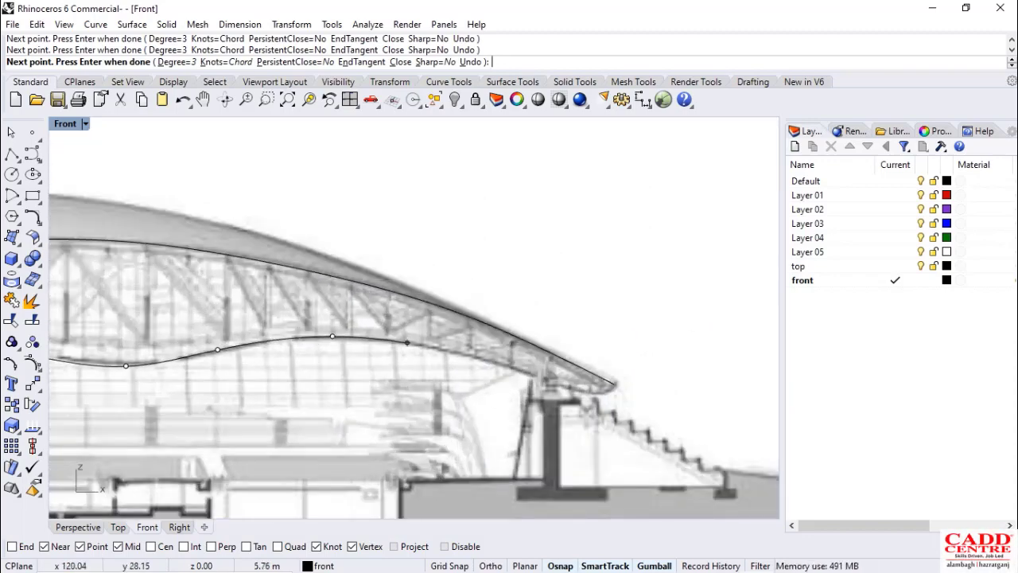
click(417, 343)
Finish the lower curve down the truss's right slope, past the support and around the right tip to the upper curve's end
click(506, 363)
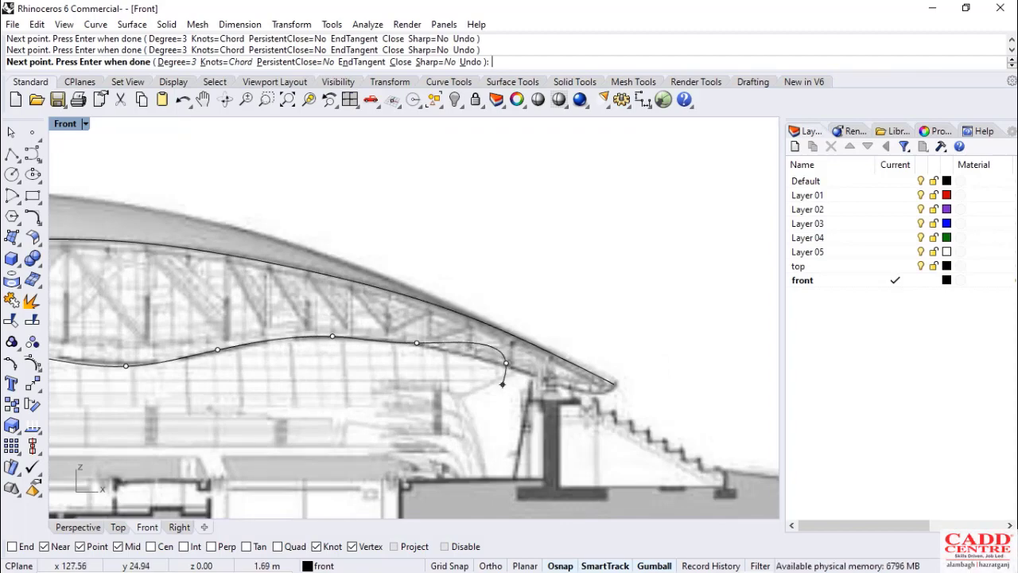
scroll(555, 379, up, 3)
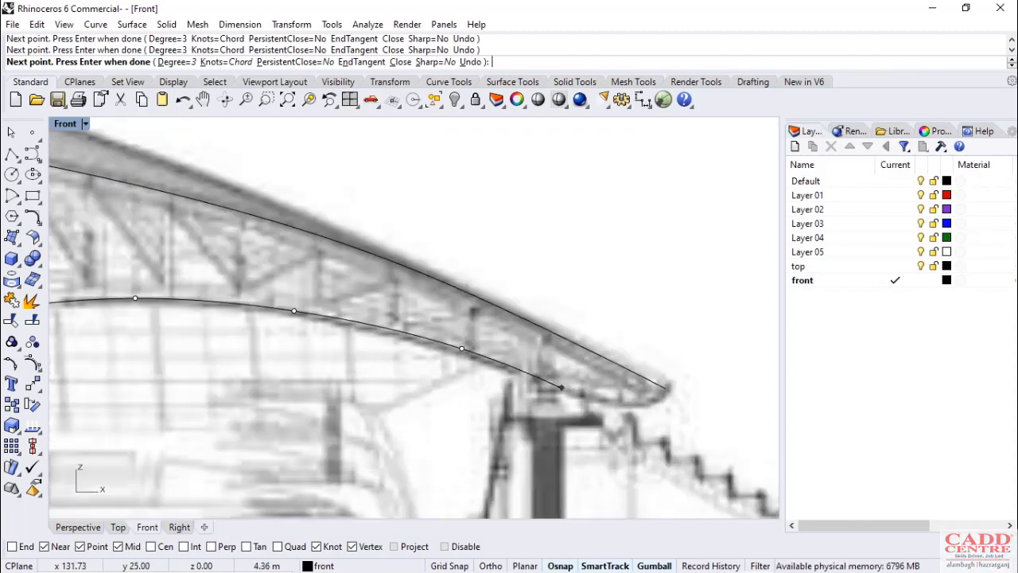
click(563, 387)
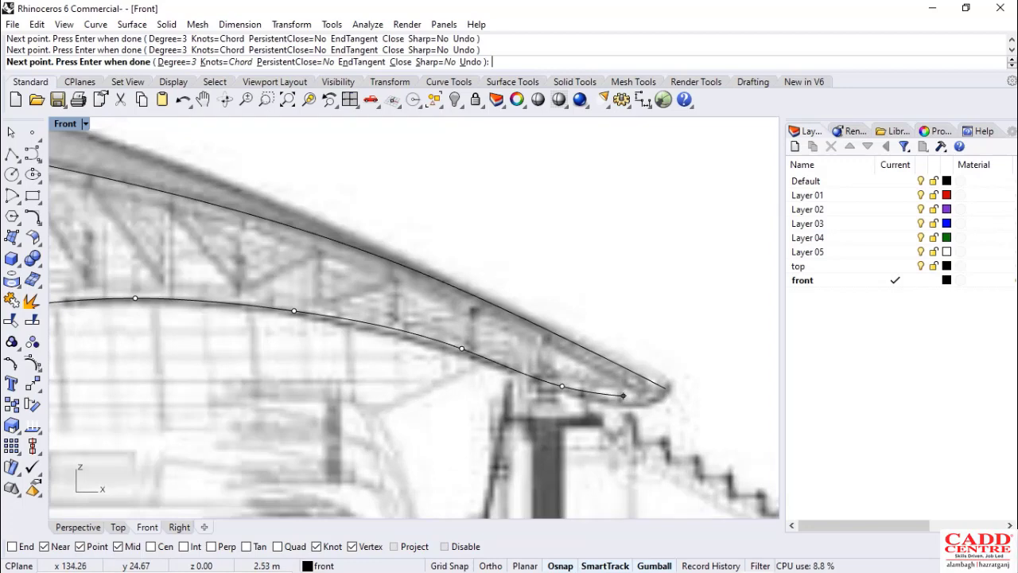
click(665, 389)
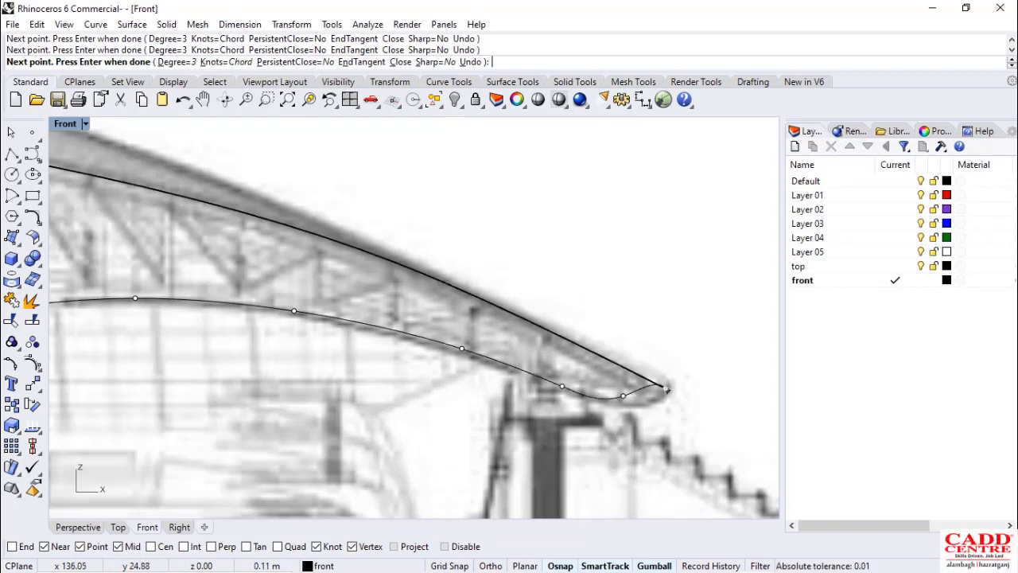
key(Return)
Select the lower roof curve and examine how its control points follow the truss's underside in the front picture
scroll(685, 311, down, 8)
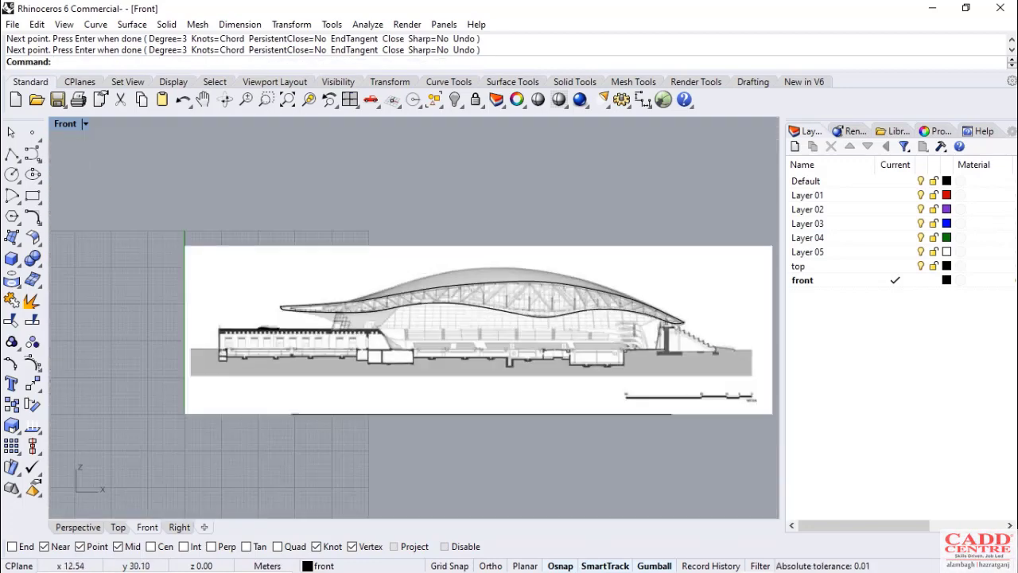
scroll(306, 299, up, 4)
scroll(307, 298, down, 1)
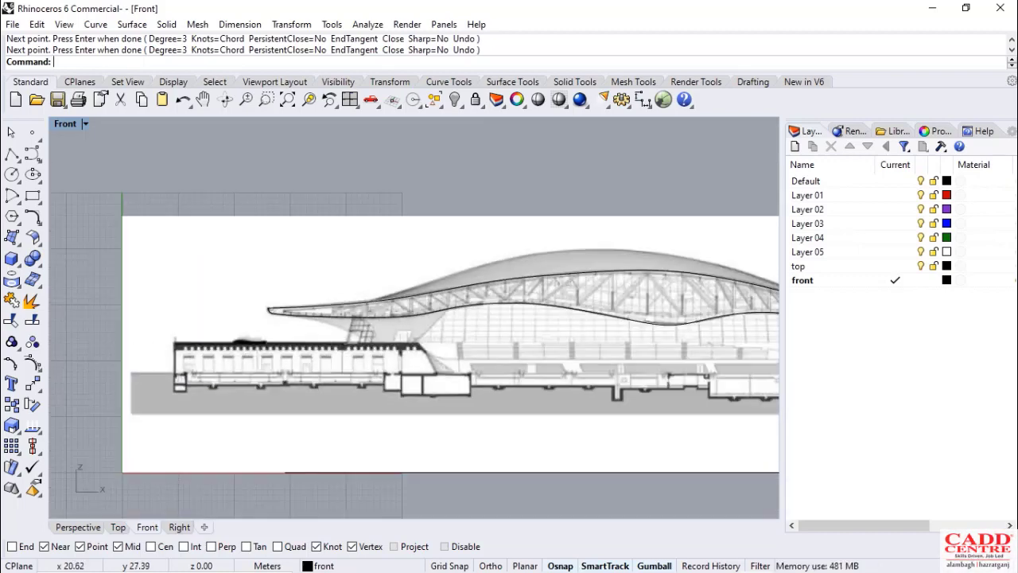
scroll(402, 308, up, 5)
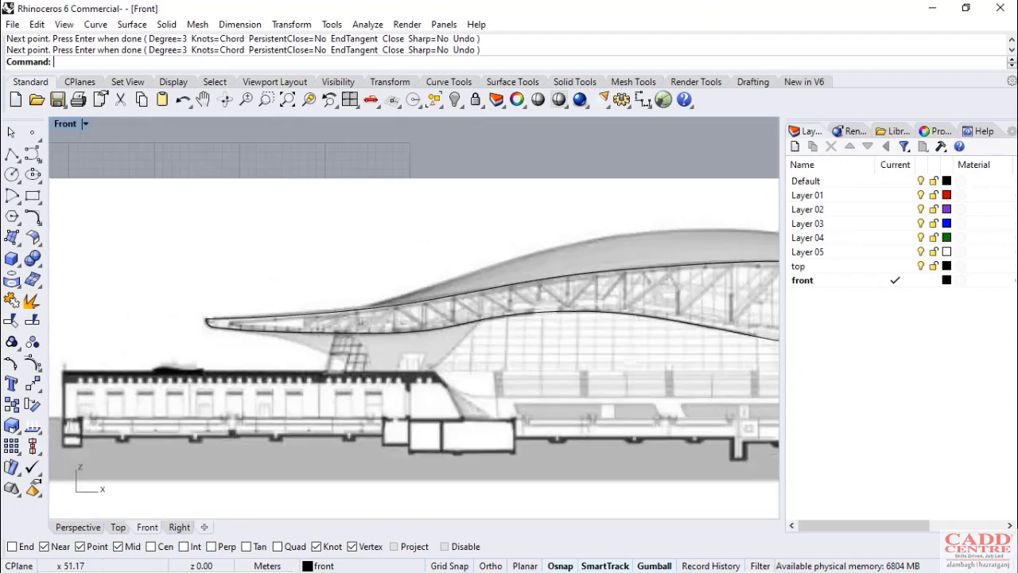
scroll(405, 286, up, 2)
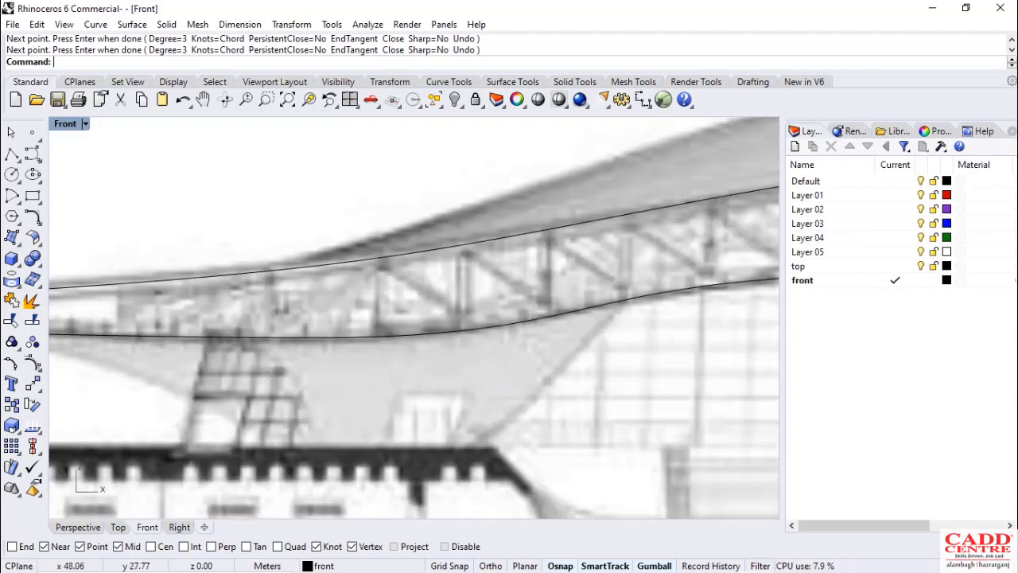
click(388, 336)
click(445, 376)
scroll(446, 376, down, 3)
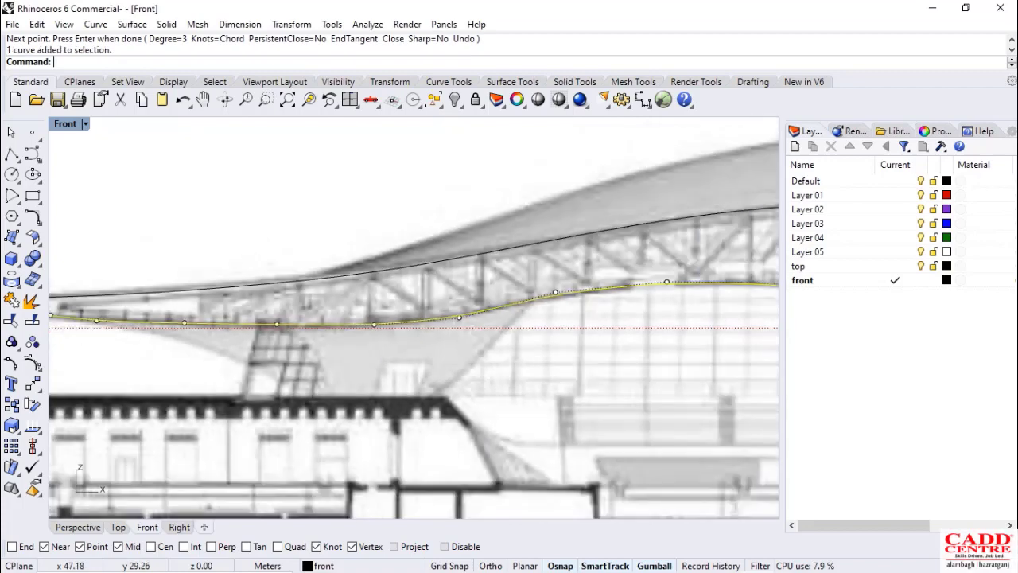
scroll(382, 361, down, 8)
scroll(536, 325, up, 10)
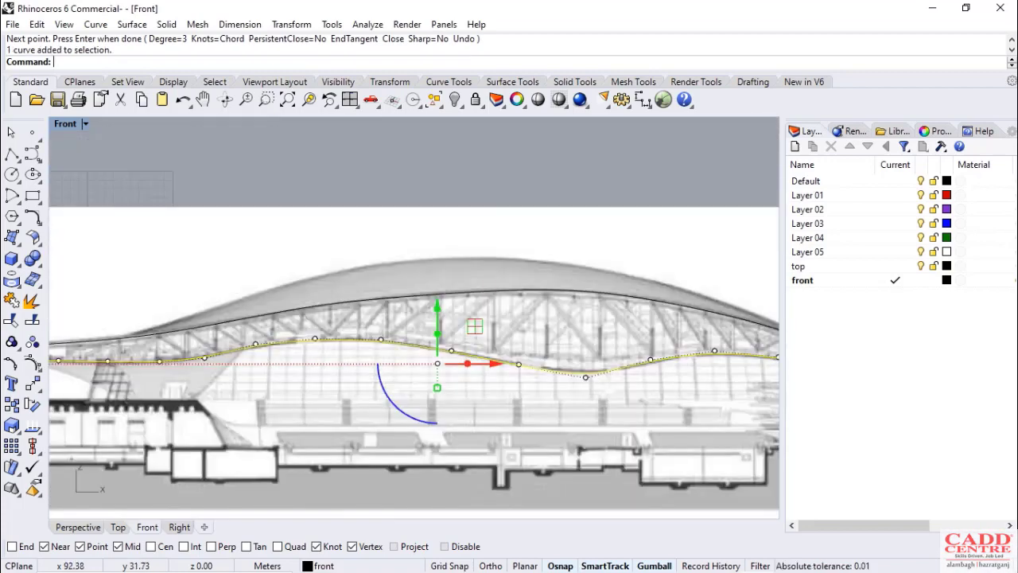
scroll(535, 326, down, 6)
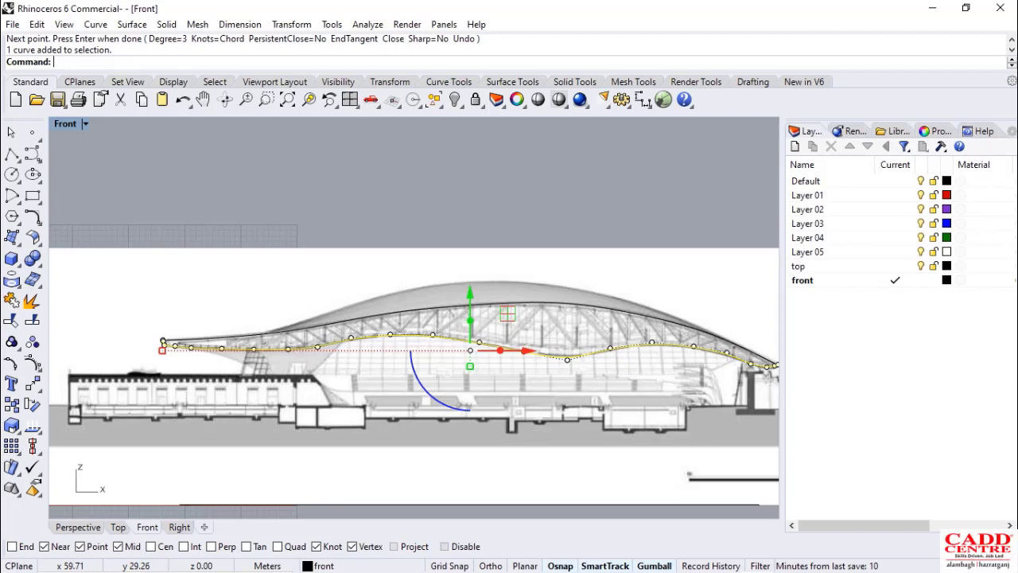
key(Escape)
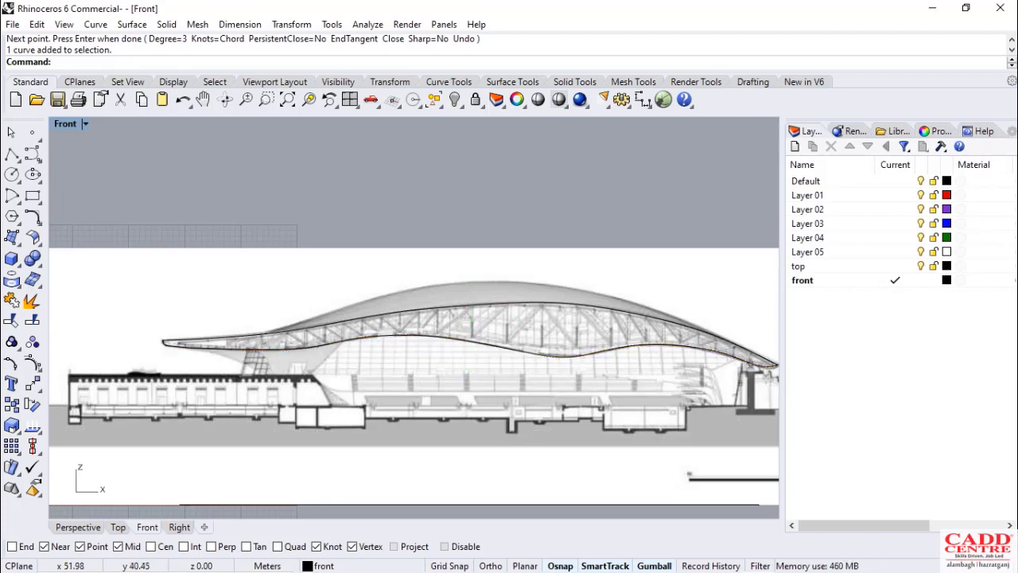
key(Up)
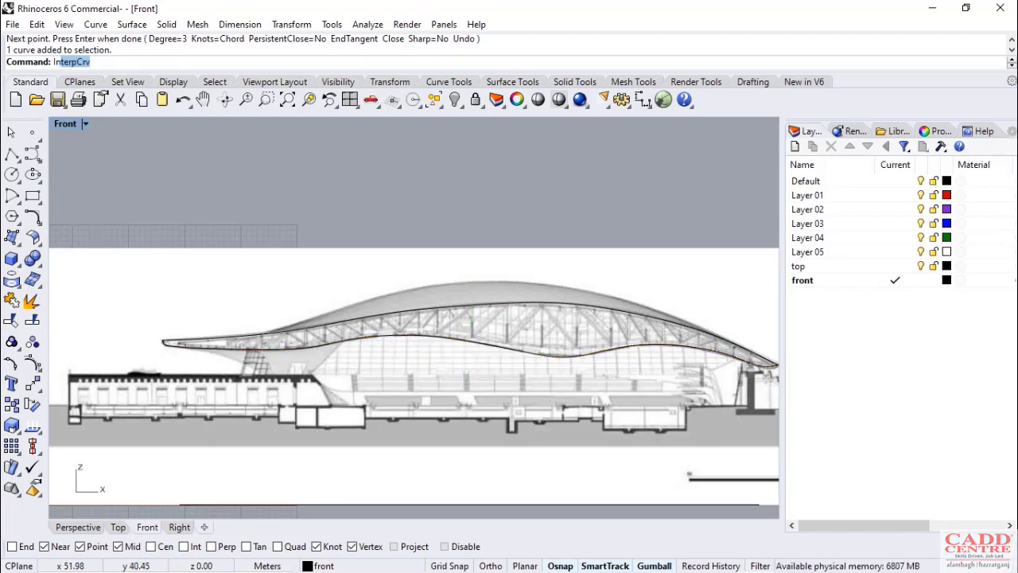
text(Insert)
key(Down)
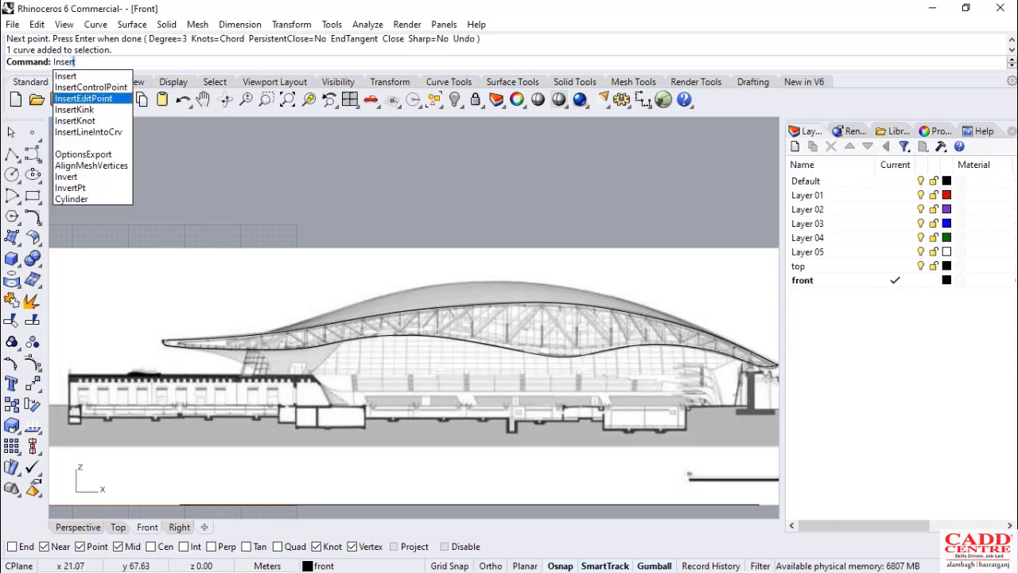
key(Return)
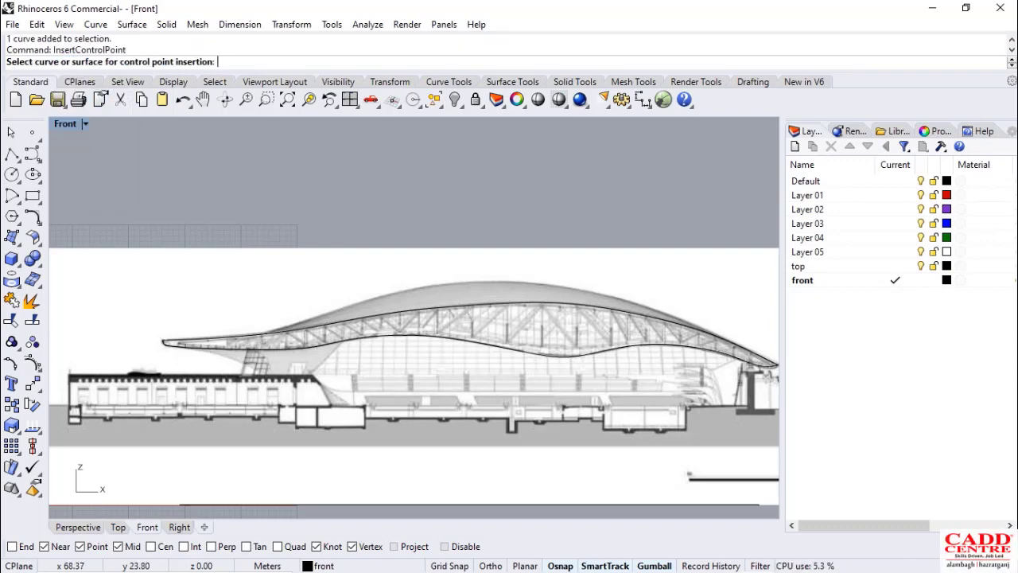
click(392, 335)
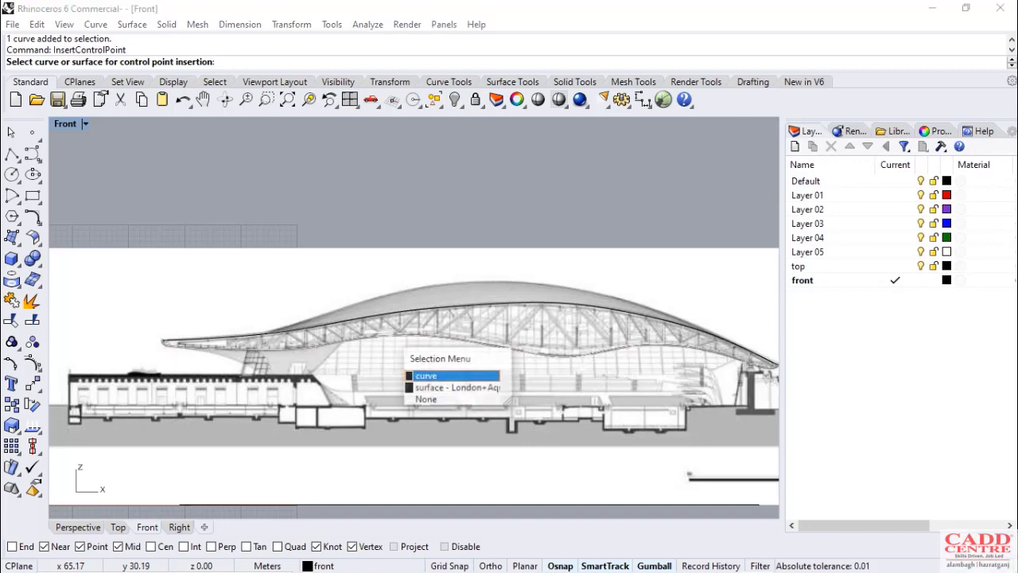
click(446, 375)
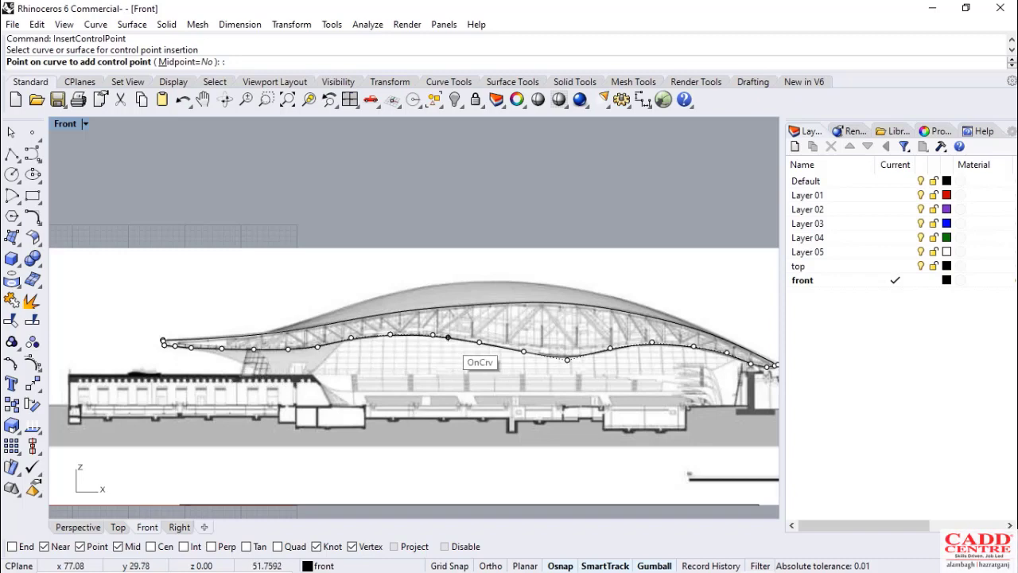
key(Escape)
Return to the four-view layout and maximize the Perspective view on the two pictures and the traced curves
scroll(438, 368, down, 4)
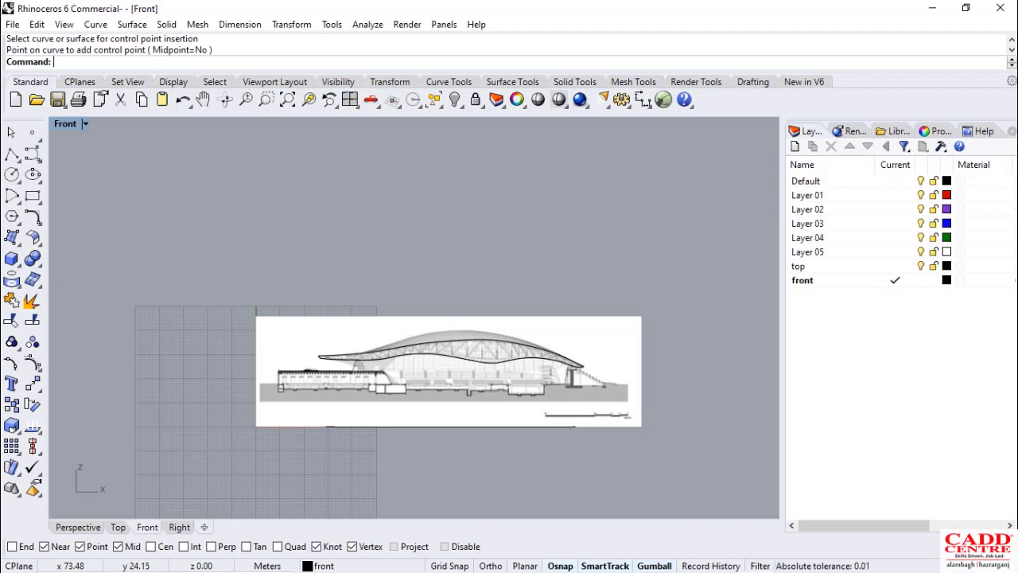
double_click(63, 124)
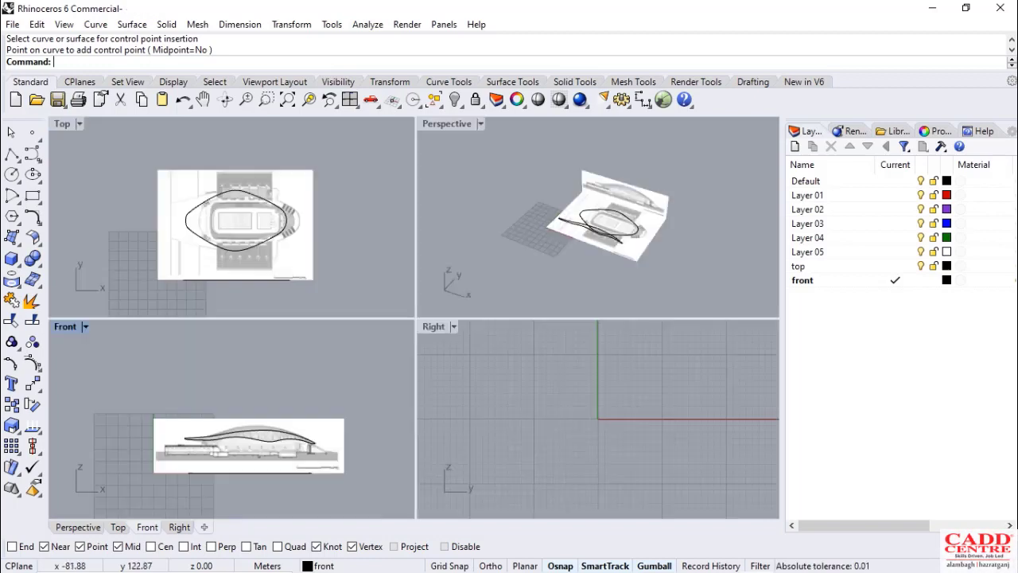
double_click(447, 124)
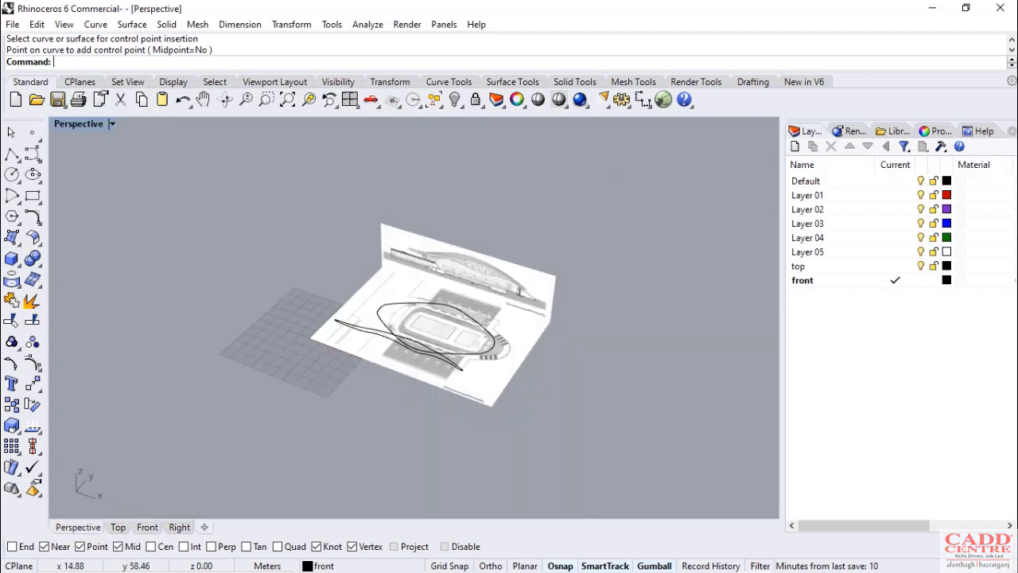
scroll(435, 348, up, 2)
right_drag(471, 378, 506, 350)
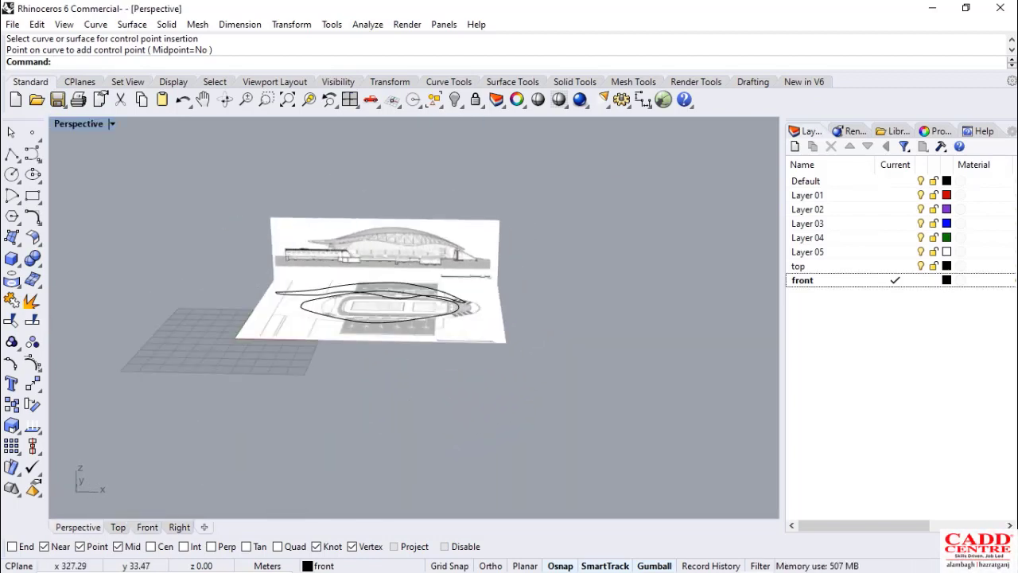
Select all objects on the front layer and add those on the top layer to the selection
click(803, 280)
right_click(810, 280)
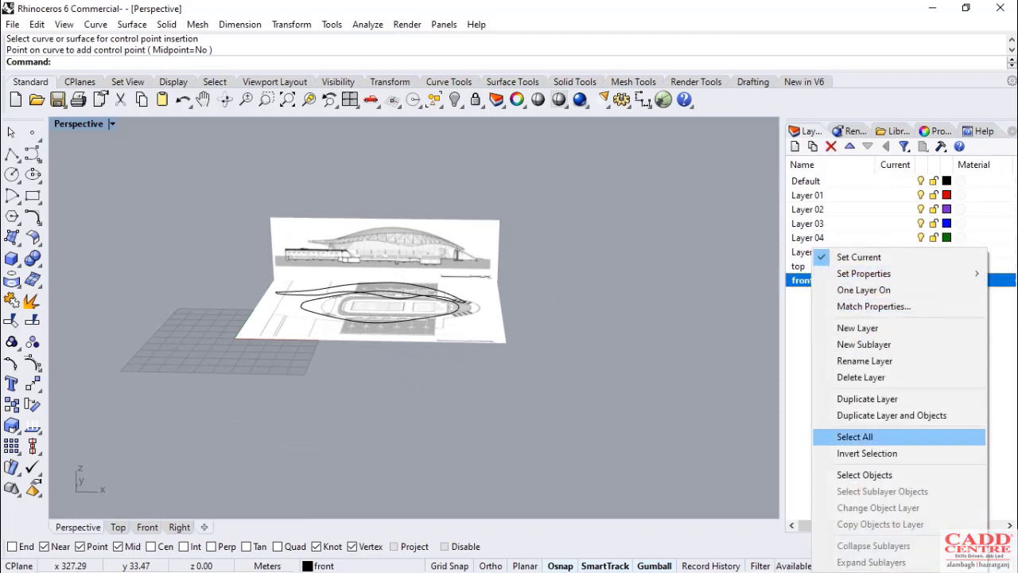
click(864, 474)
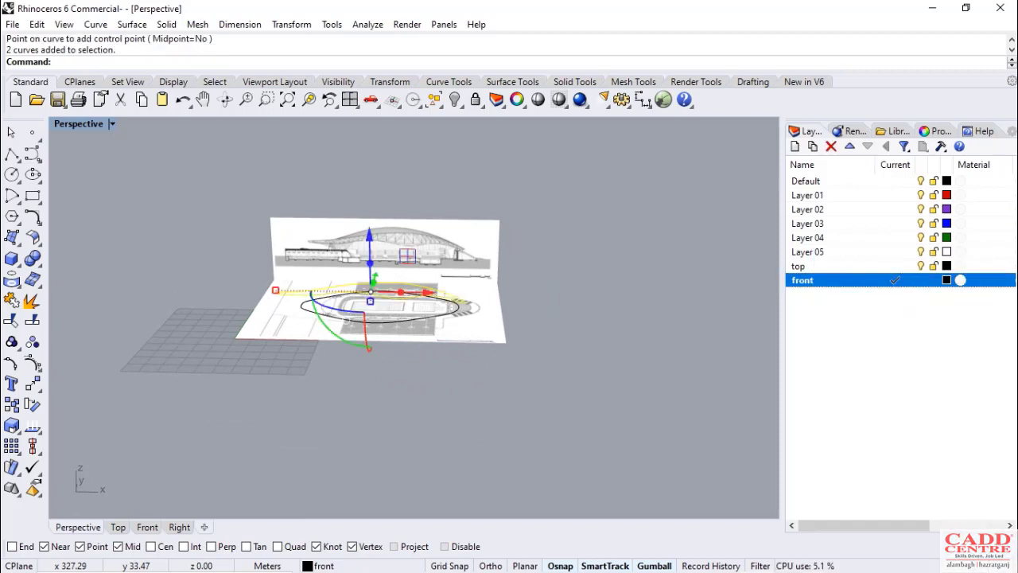
right_click(798, 266)
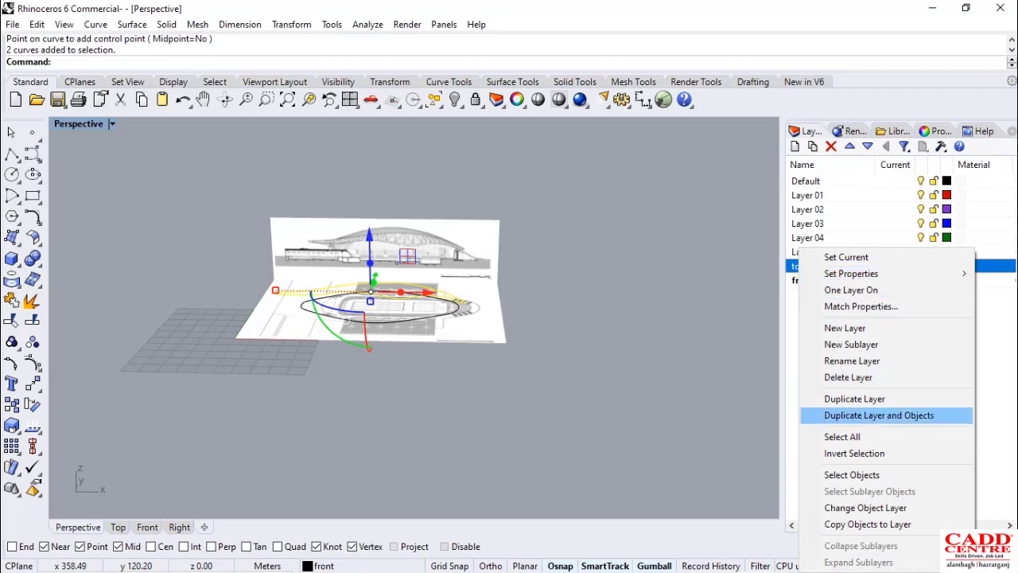
click(852, 475)
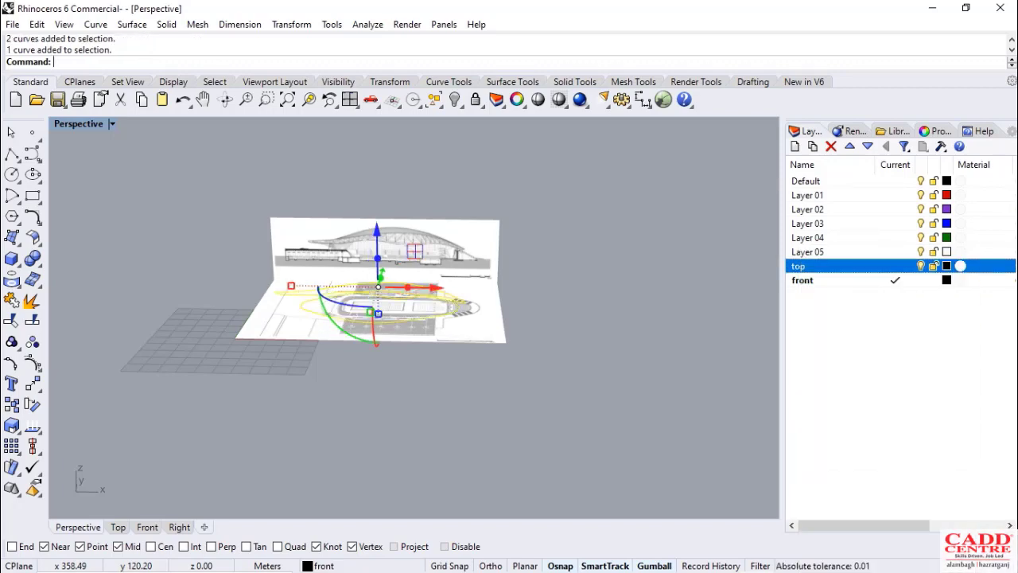
scroll(438, 298, up, 6)
scroll(438, 297, down, 4)
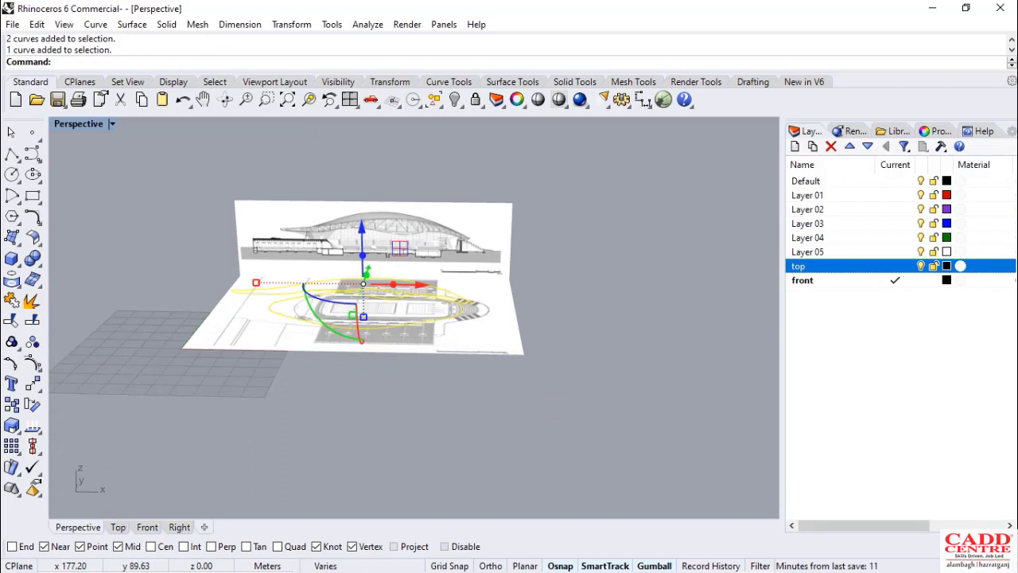
Isolate the selected curves to hide the reference pictures, and clear the selection
key(Up)
text(I)
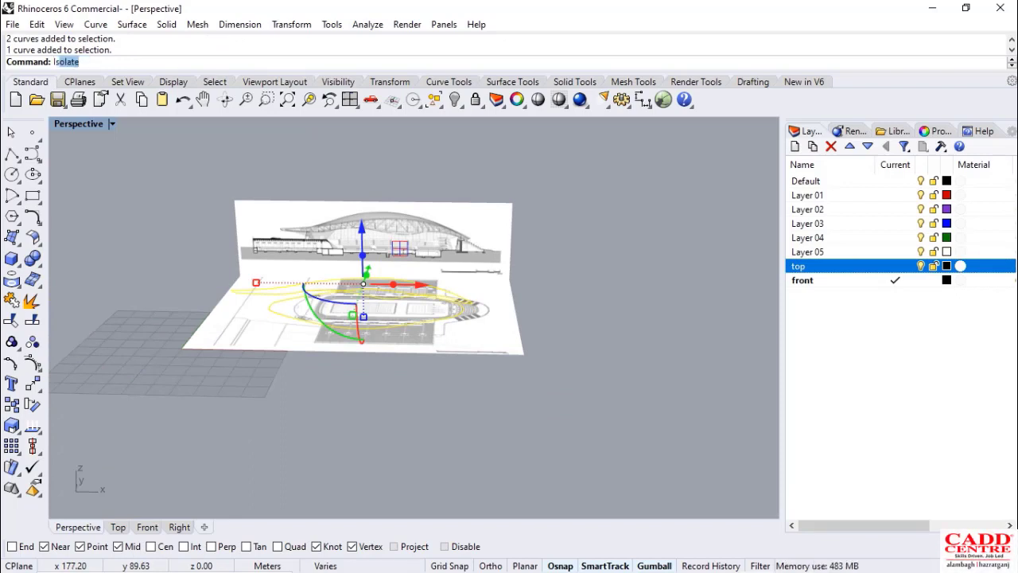
text(solaye)
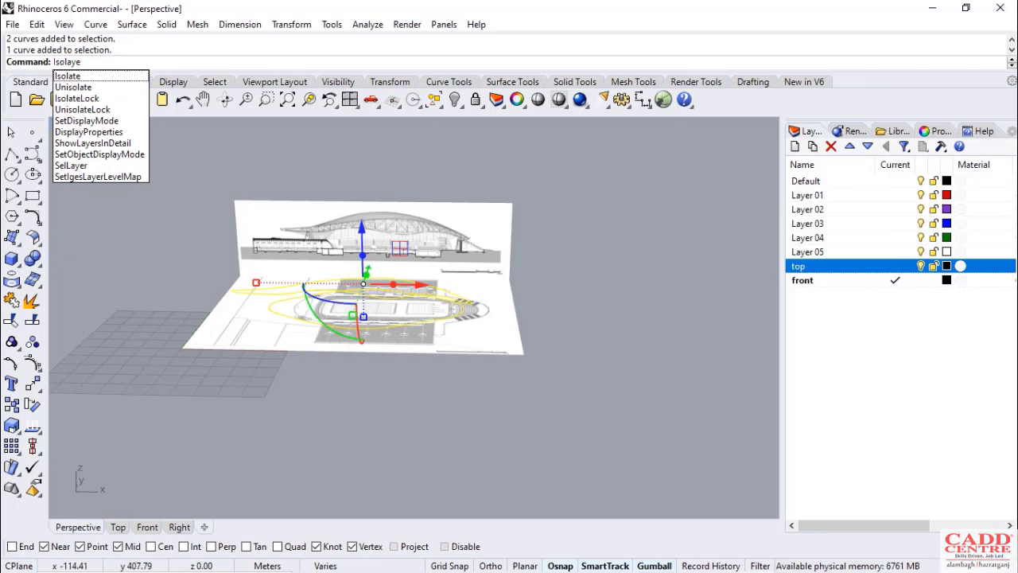
key(Down)
key(Return)
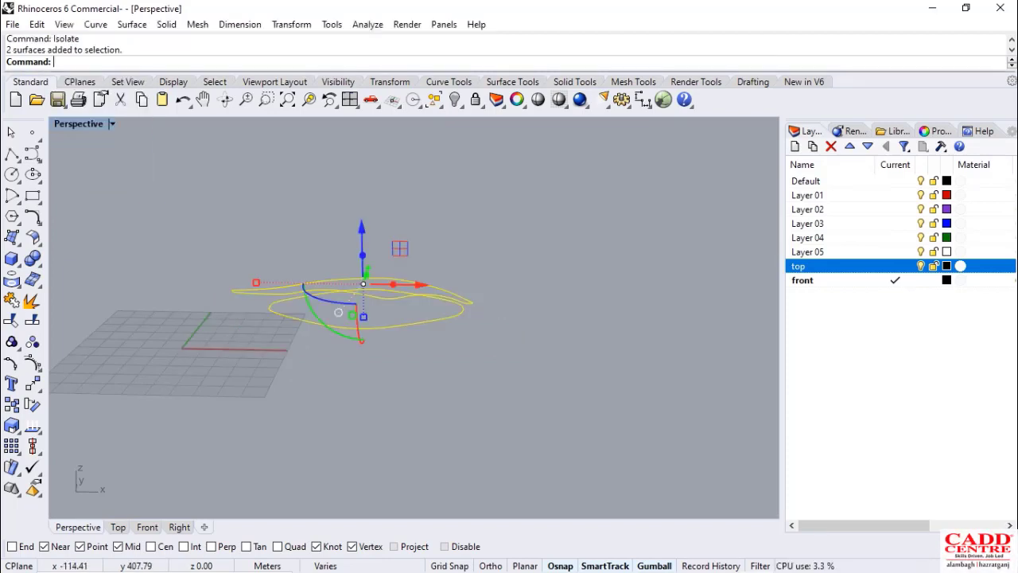
click(497, 373)
Examine the position of the isolated front roof profile relative to the plan outline from several angles in the Perspective view
scroll(394, 344, up, 2)
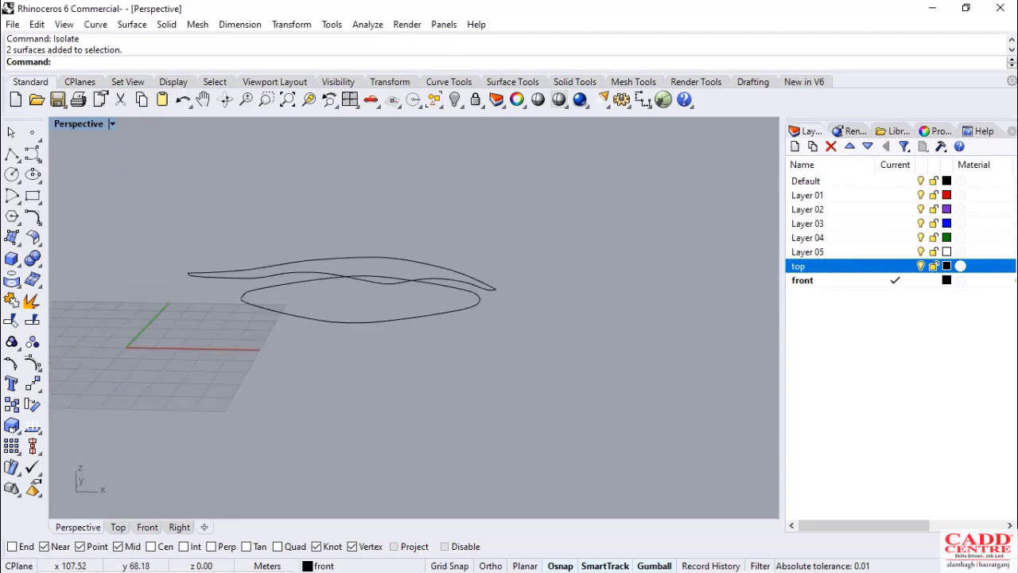
right_drag(481, 335, 504, 322)
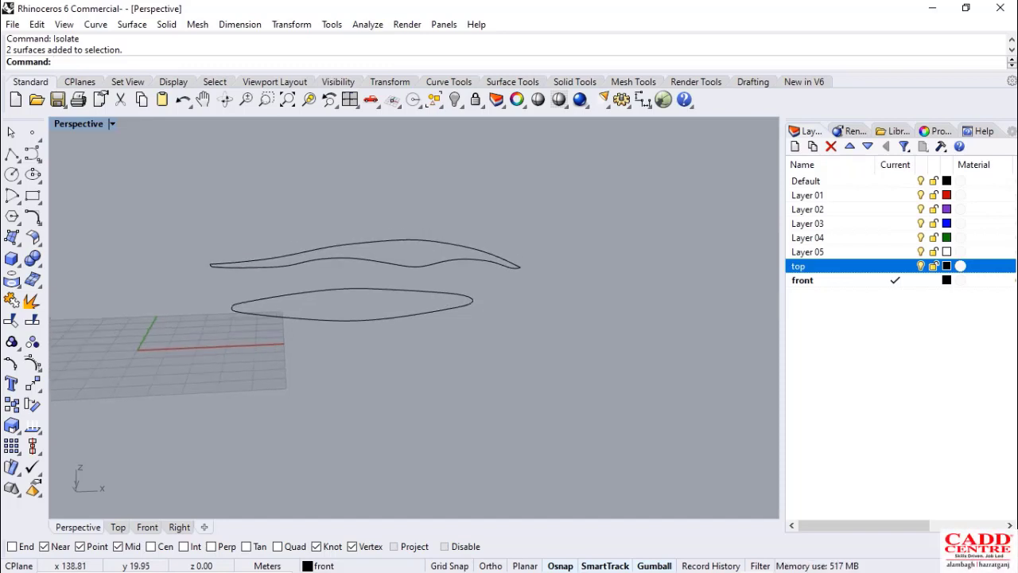
scroll(518, 315, down, 6)
scroll(411, 278, up, 2)
scroll(420, 272, up, 3)
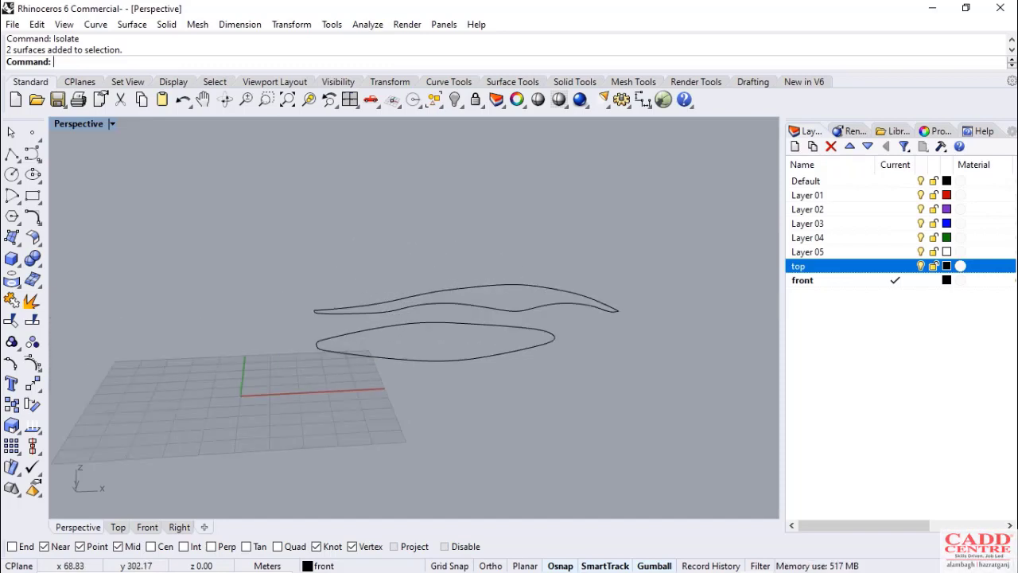
scroll(358, 252, down, 2)
scroll(334, 327, up, 5)
scroll(310, 309, down, 5)
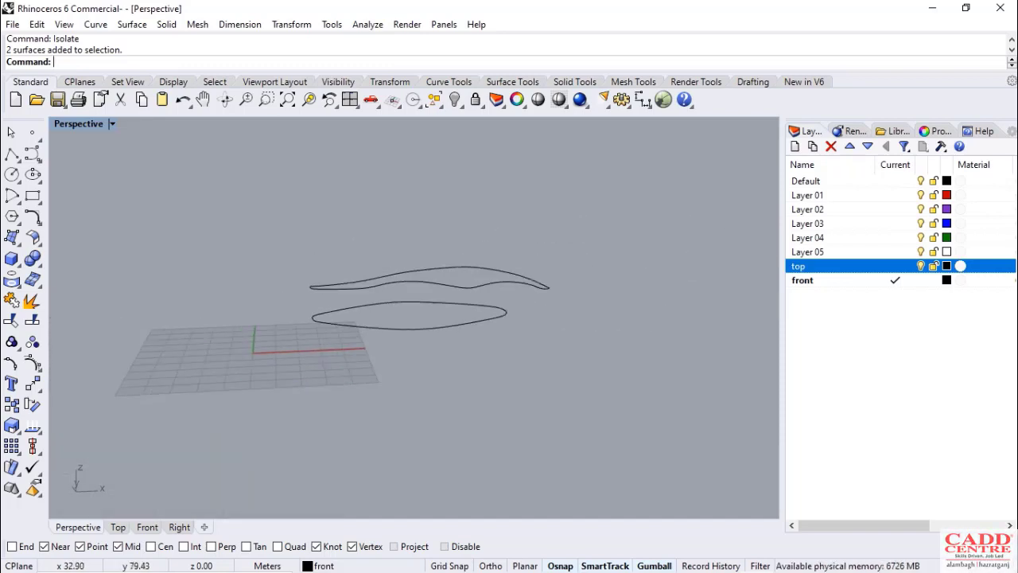
scroll(343, 297, up, 5)
scroll(278, 285, down, 2)
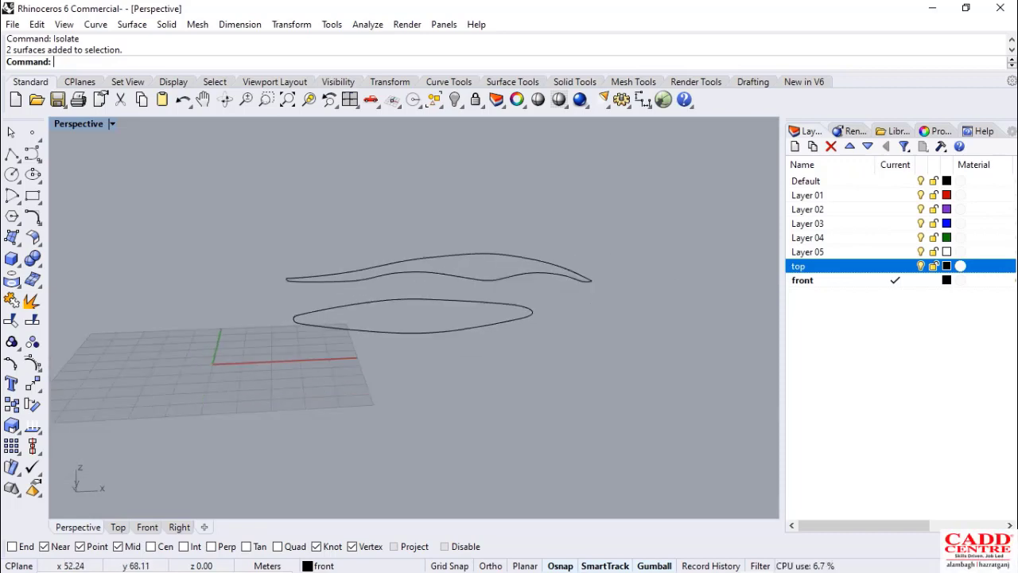
right_drag(351, 325, 390, 342)
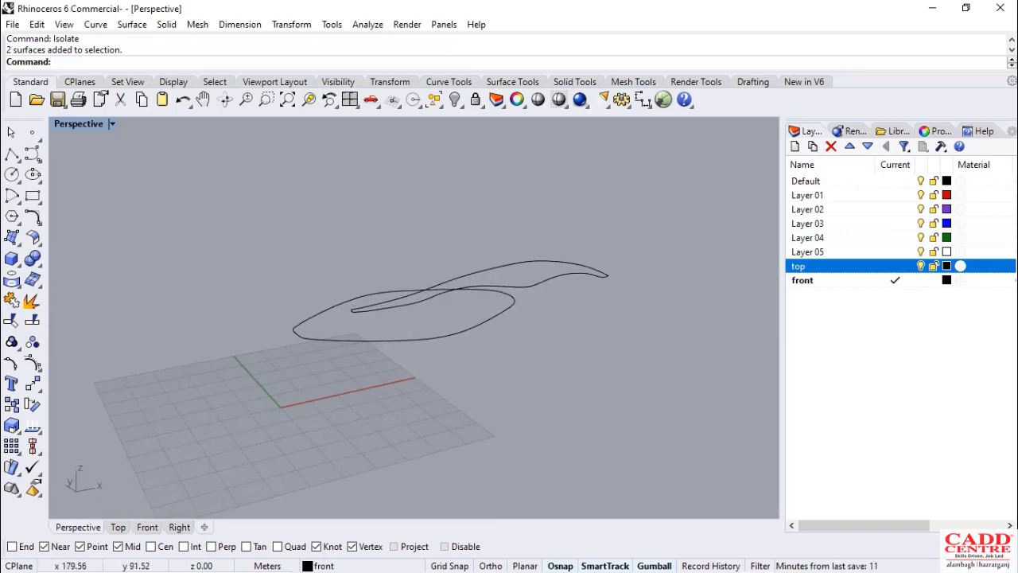
Select both curves of the front roof profile and turn off the Knot object snap
right_drag(414, 332, 293, 312)
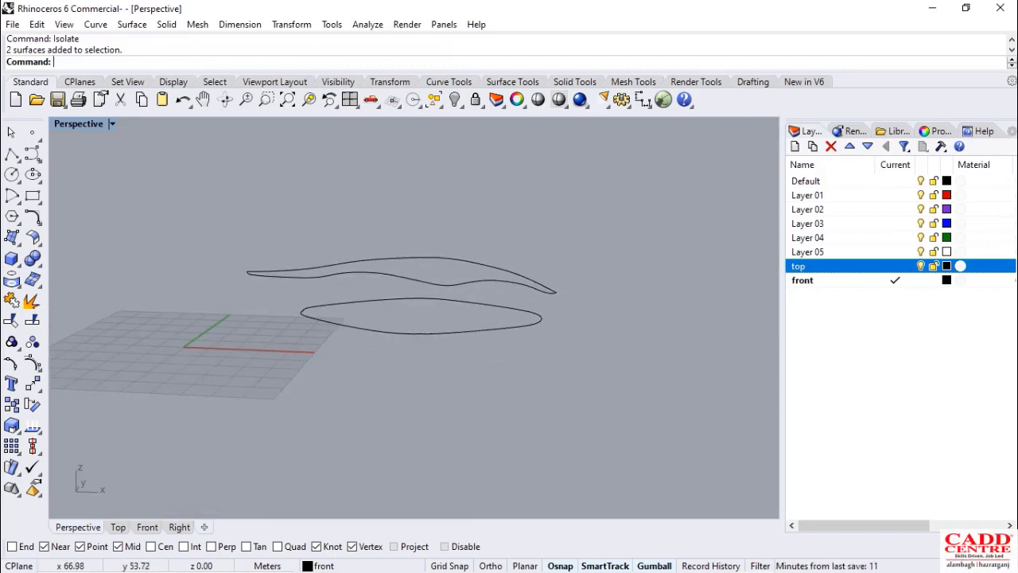
right_drag(385, 338, 467, 319)
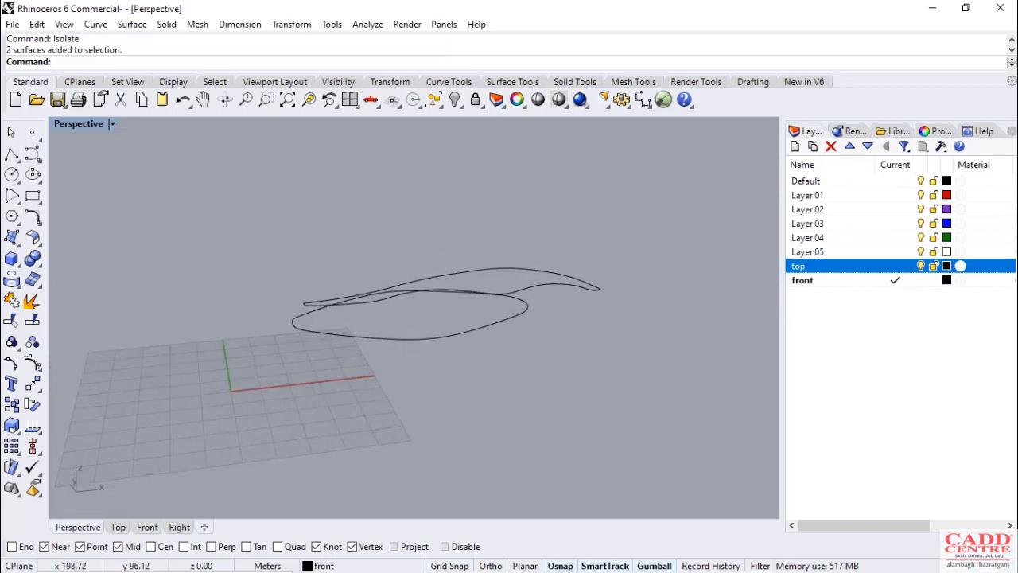
drag(588, 289, 569, 308)
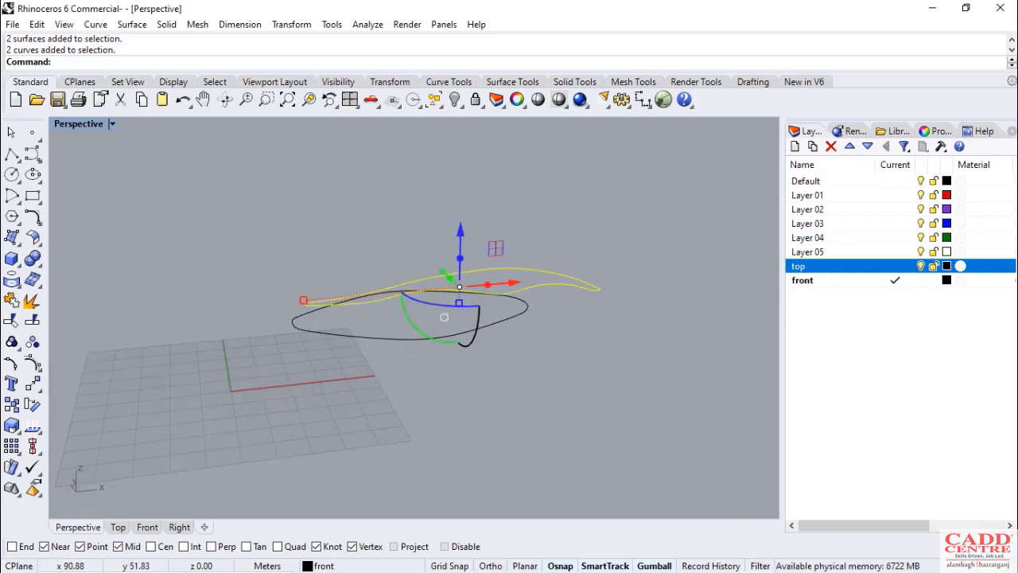
scroll(314, 321, up, 5)
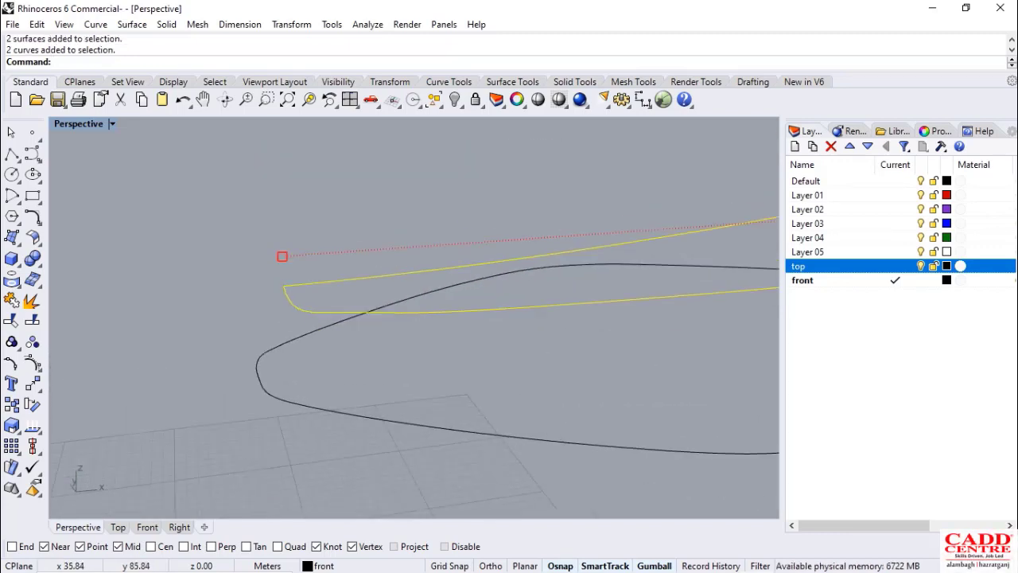
scroll(312, 321, down, 5)
right_drag(321, 327, 466, 312)
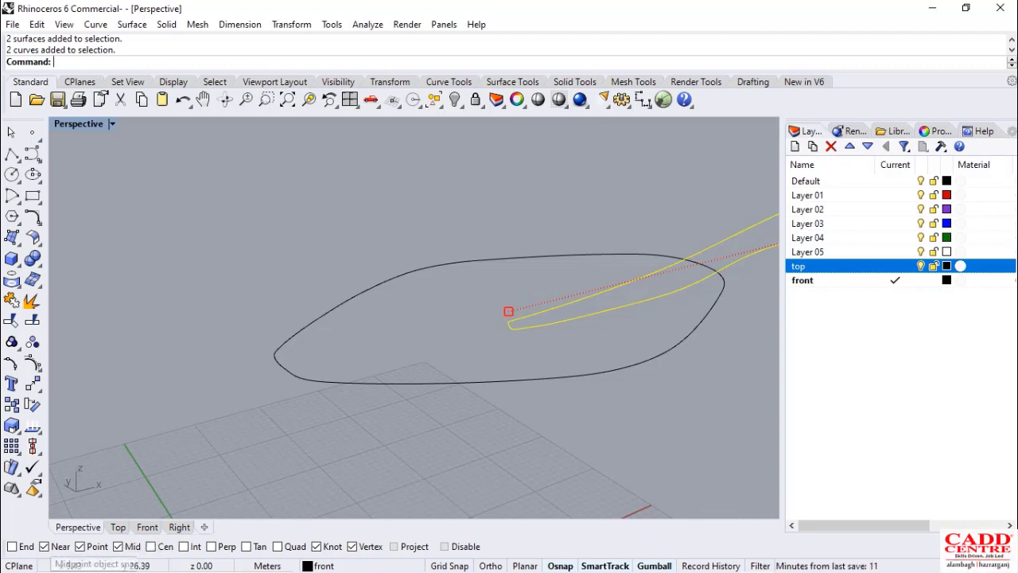
click(316, 547)
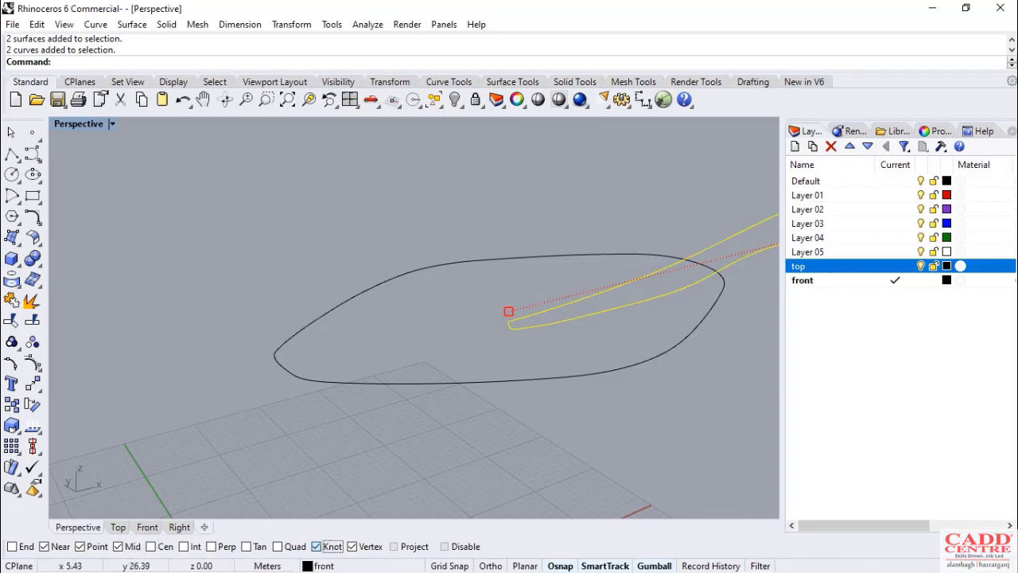
Move the front roof profile from its narrow tip onto the left end of the plan outline using the Near snap, and clear the selection
scroll(310, 453, down, 6)
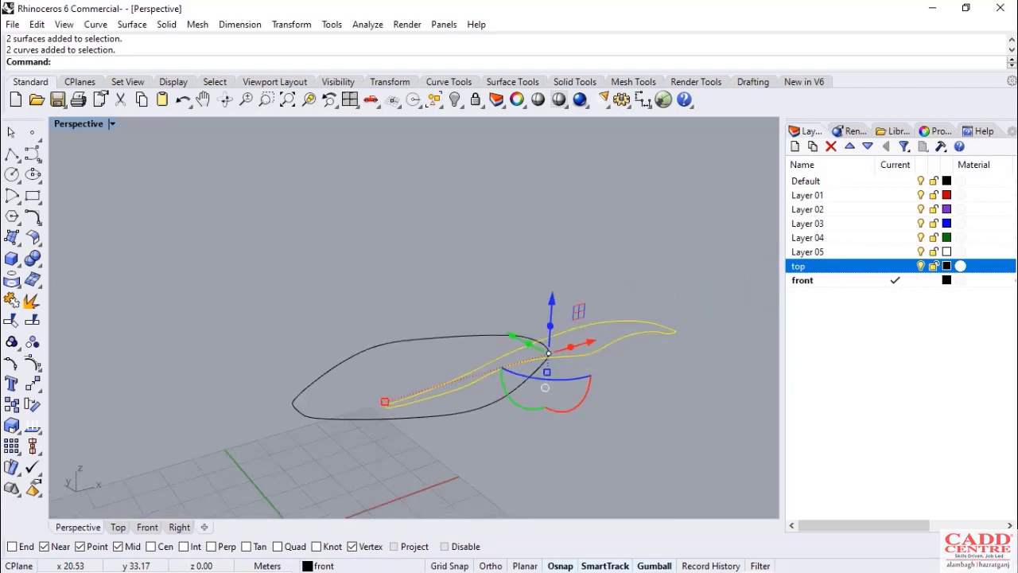
text(m)
key(Return)
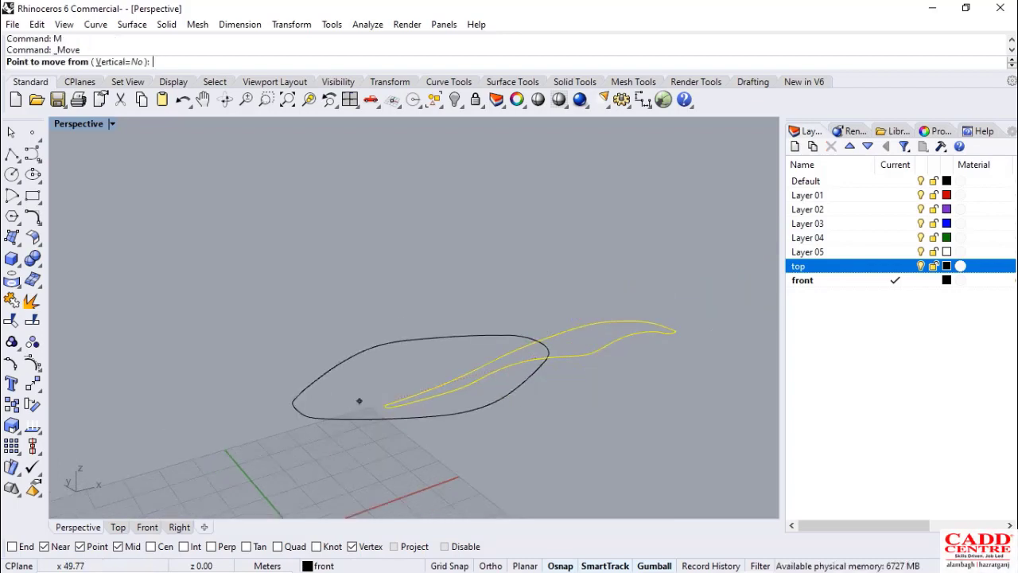
scroll(358, 400, up, 4)
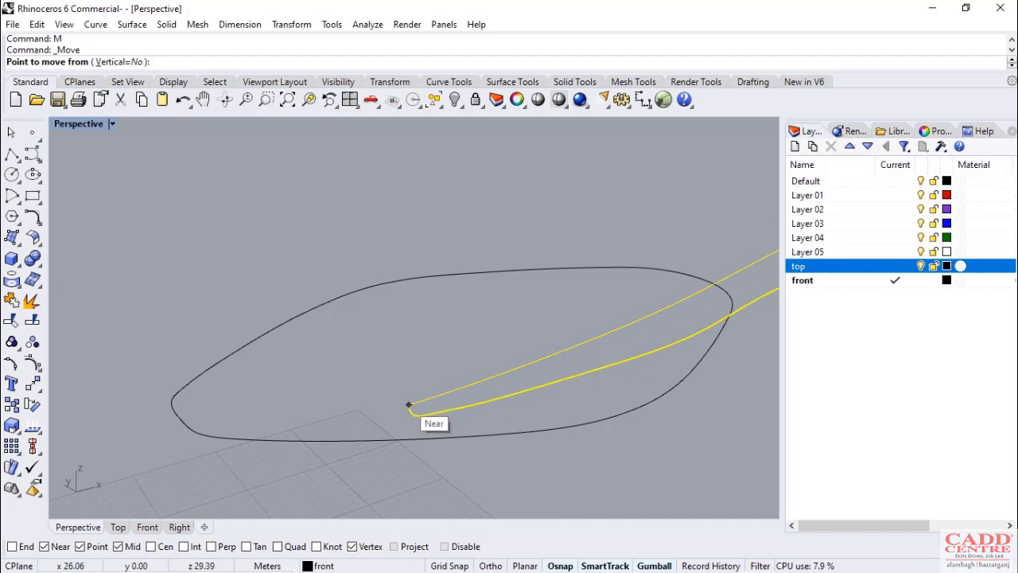
click(408, 405)
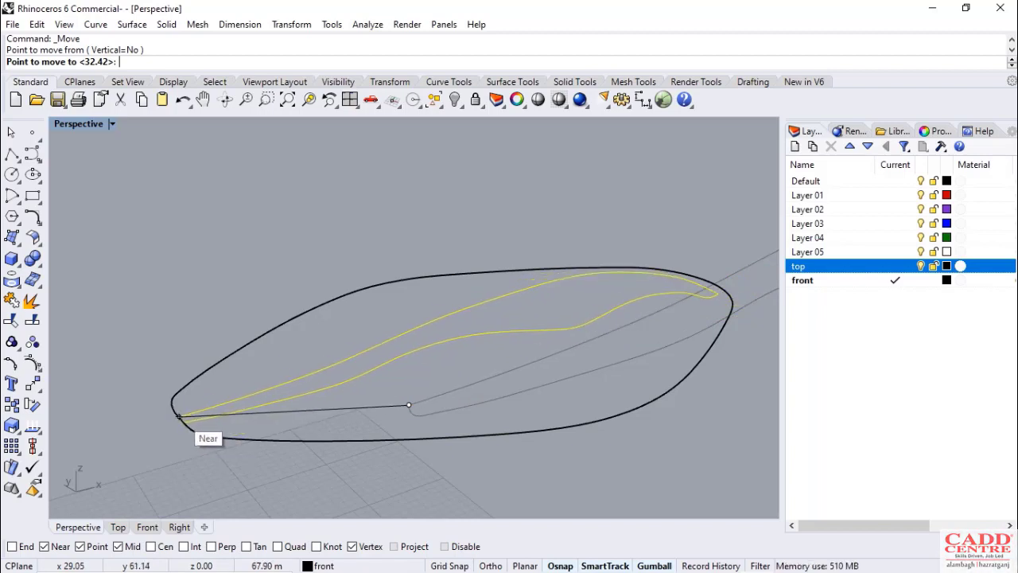
scroll(178, 414, down, 5)
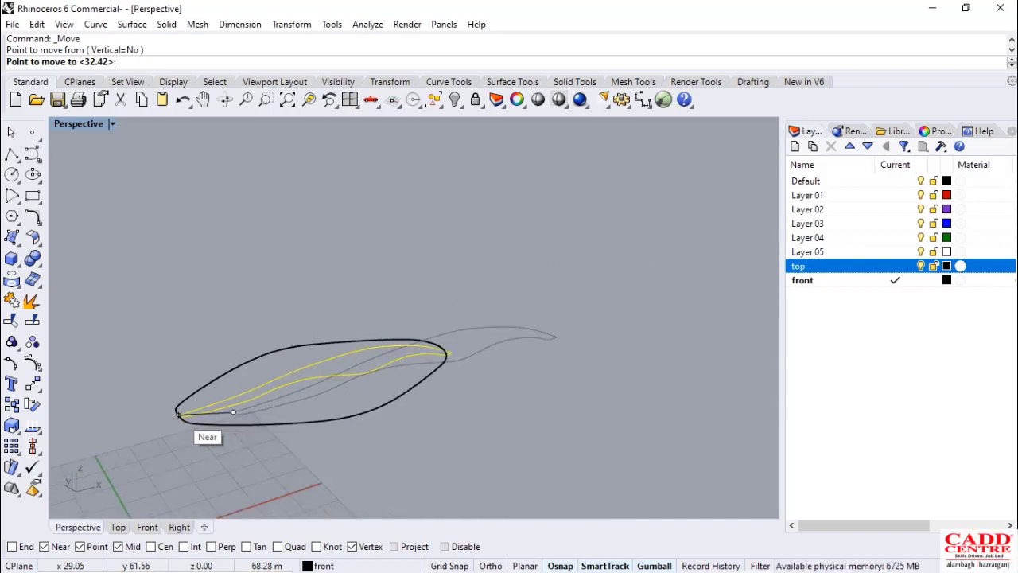
scroll(178, 414, up, 3)
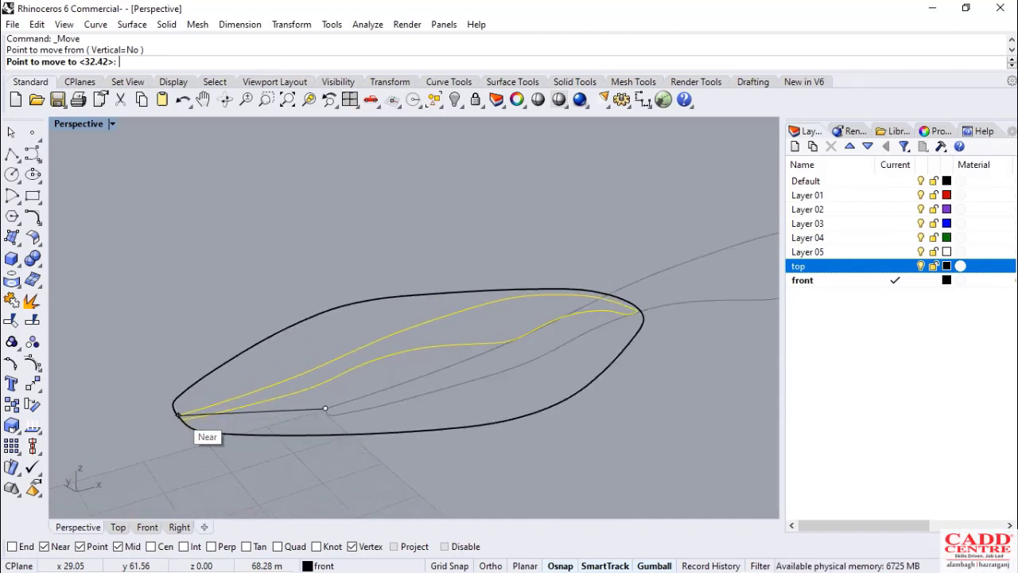
scroll(178, 414, up, 6)
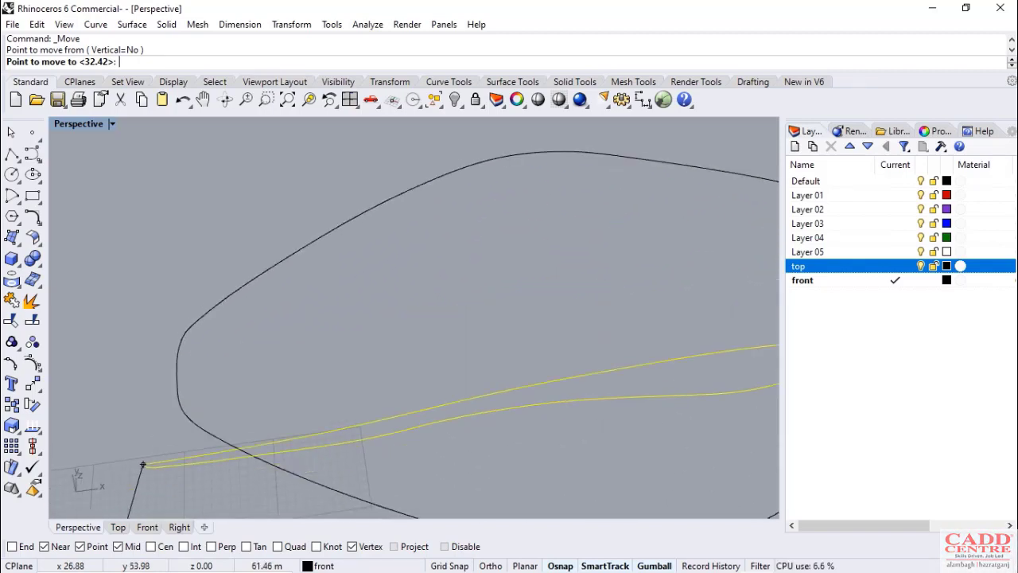
scroll(173, 382, up, 4)
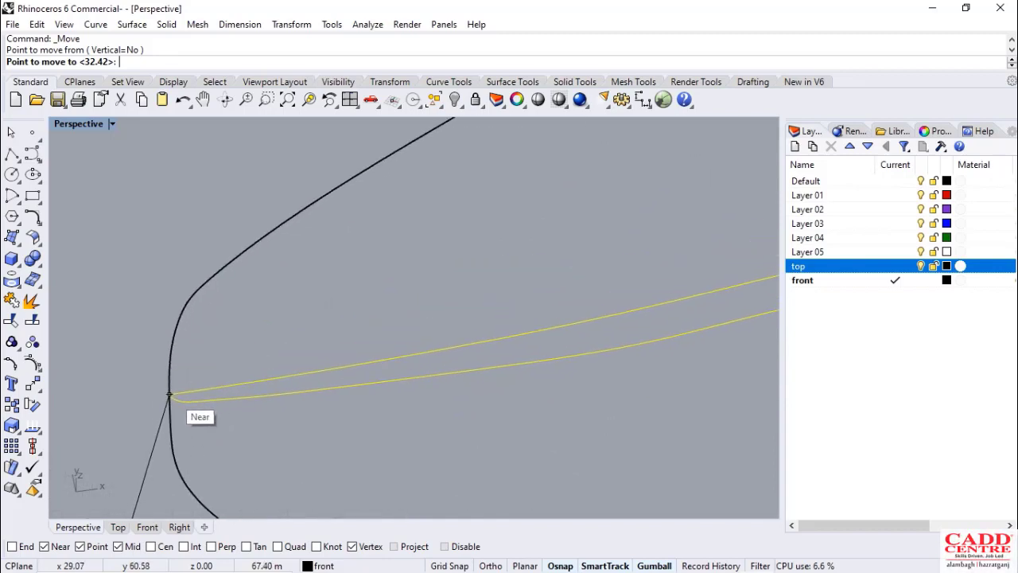
click(169, 393)
scroll(151, 357, down, 8)
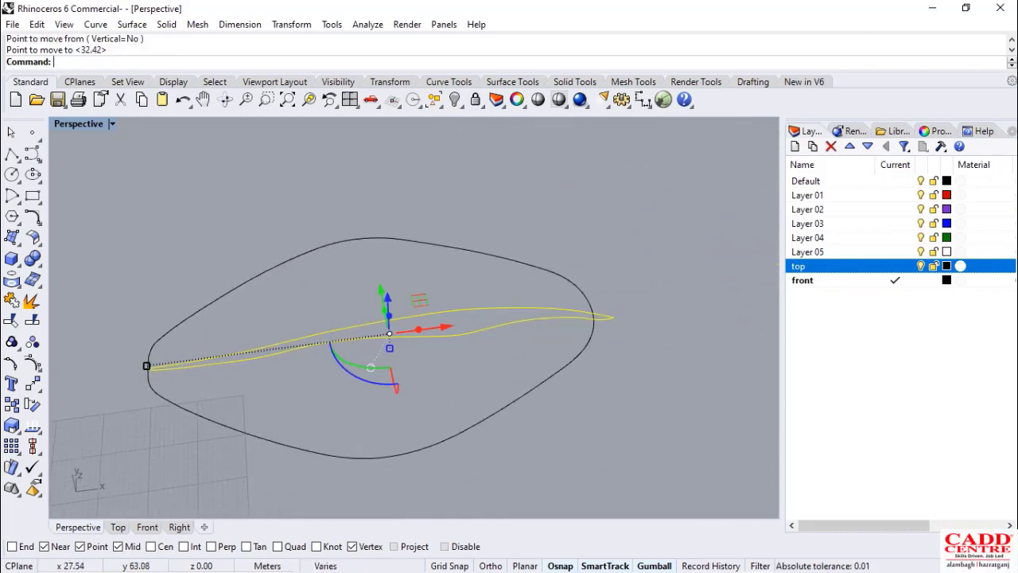
right_drag(182, 374, 234, 409)
right_drag(289, 392, 249, 359)
key(Escape)
Examine how the front roof profile lines up with both ends of the plan outline in the Perspective view
scroll(247, 368, up, 4)
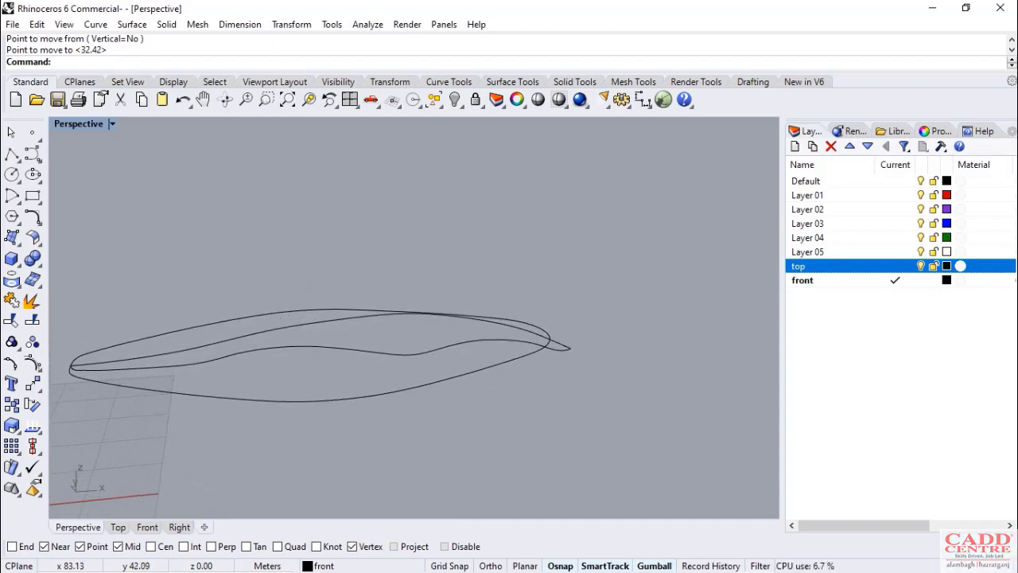
scroll(442, 348, down, 6)
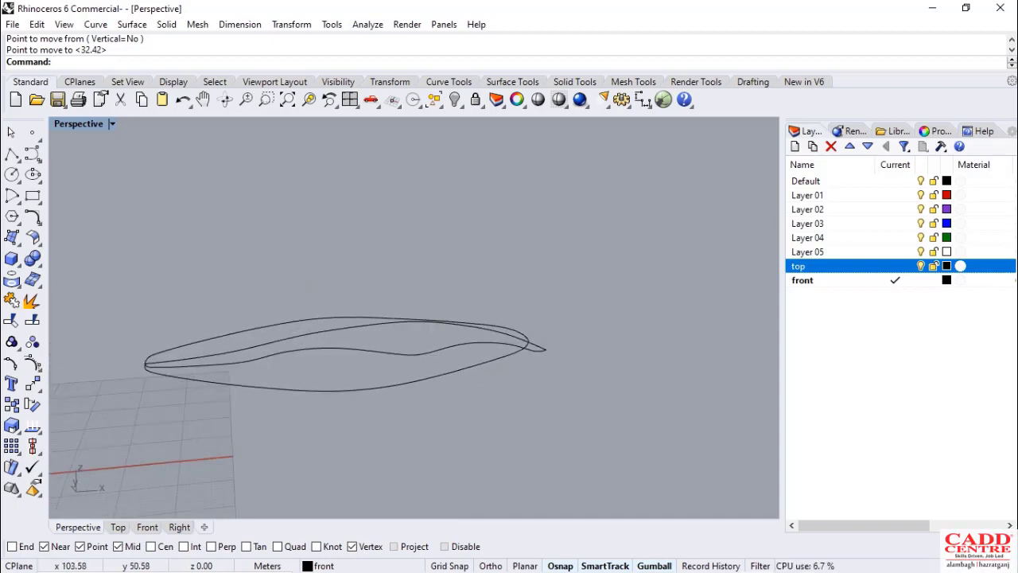
scroll(354, 351, up, 6)
scroll(419, 358, down, 4)
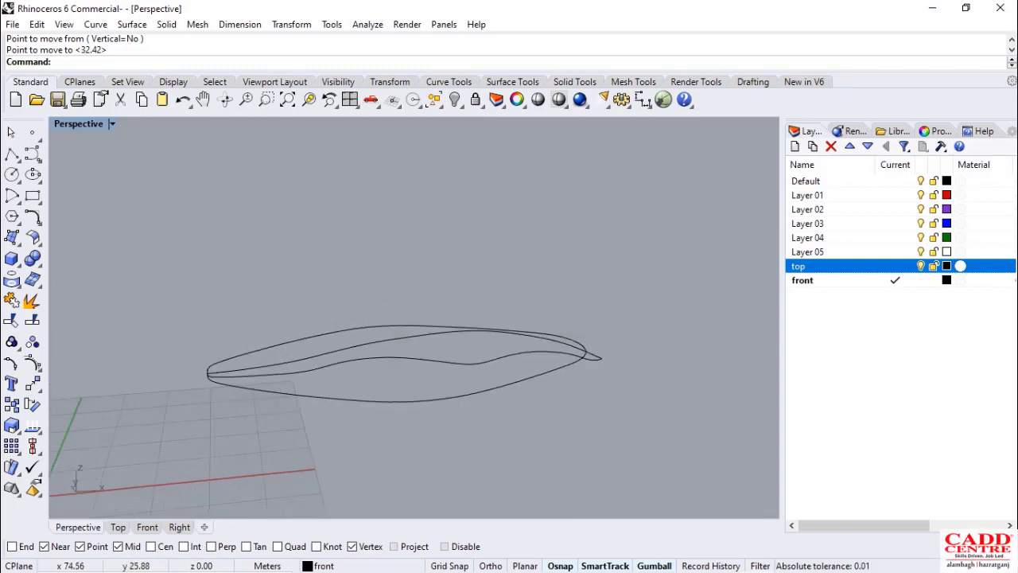
scroll(320, 334, up, 5)
scroll(415, 420, down, 3)
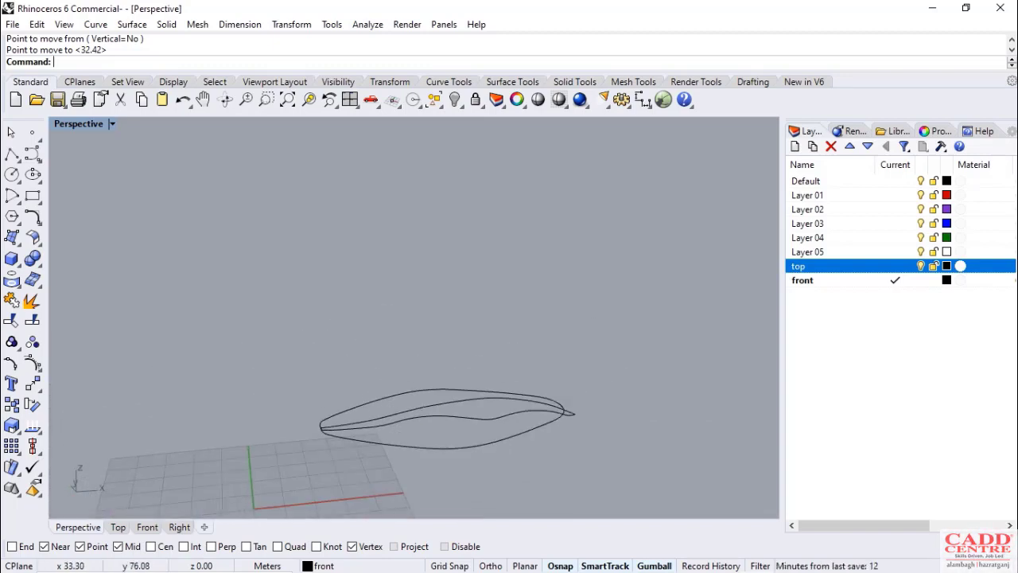
scroll(434, 414, up, 4)
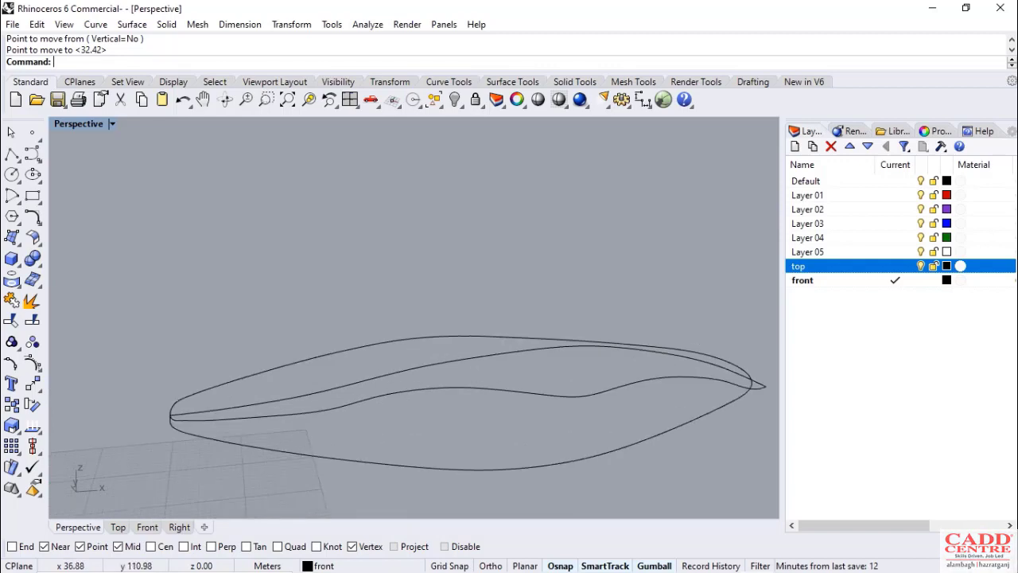
scroll(222, 318, down, 3)
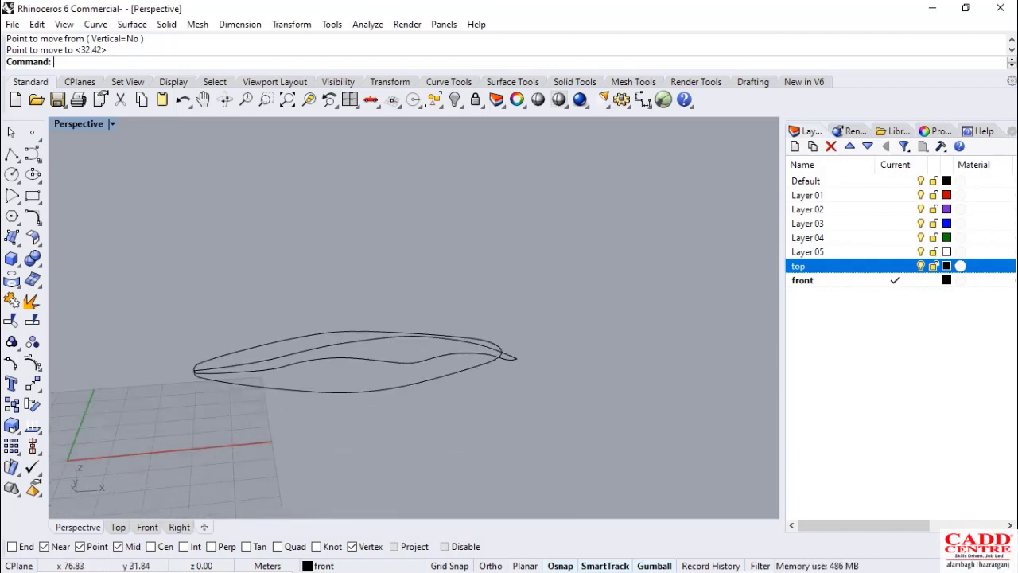
scroll(302, 354, up, 4)
scroll(358, 358, down, 3)
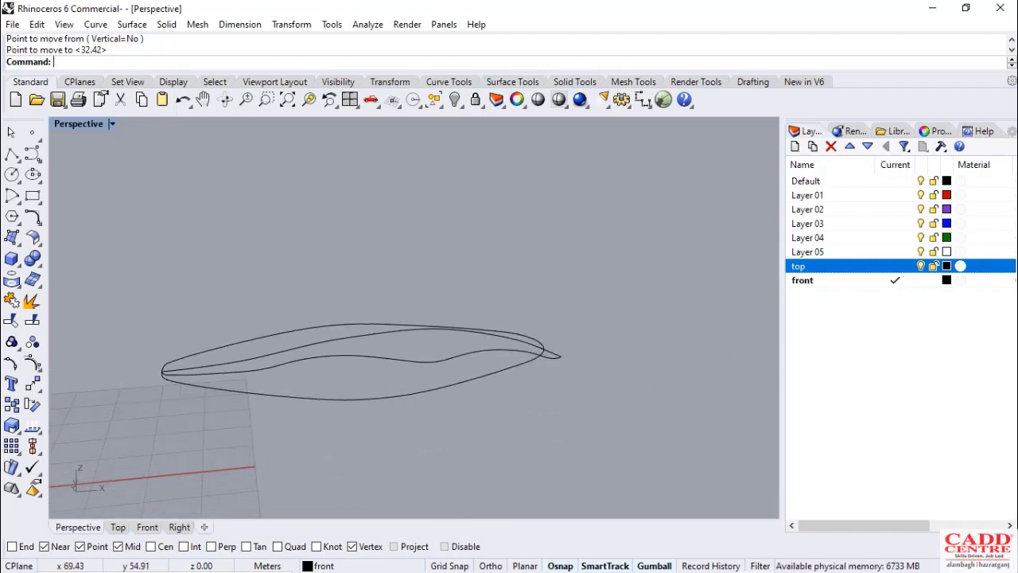
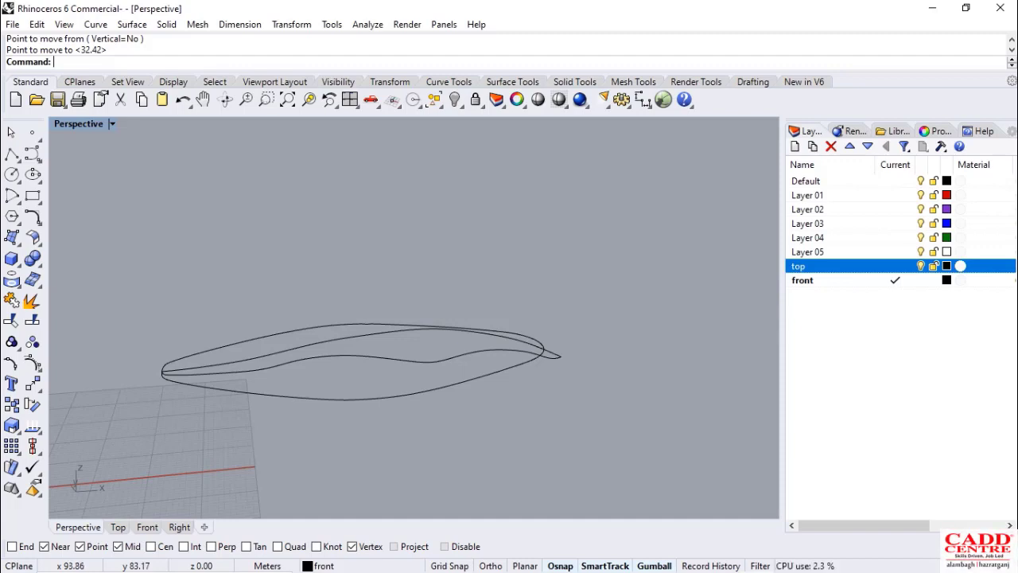
right_drag(398, 318, 401, 343)
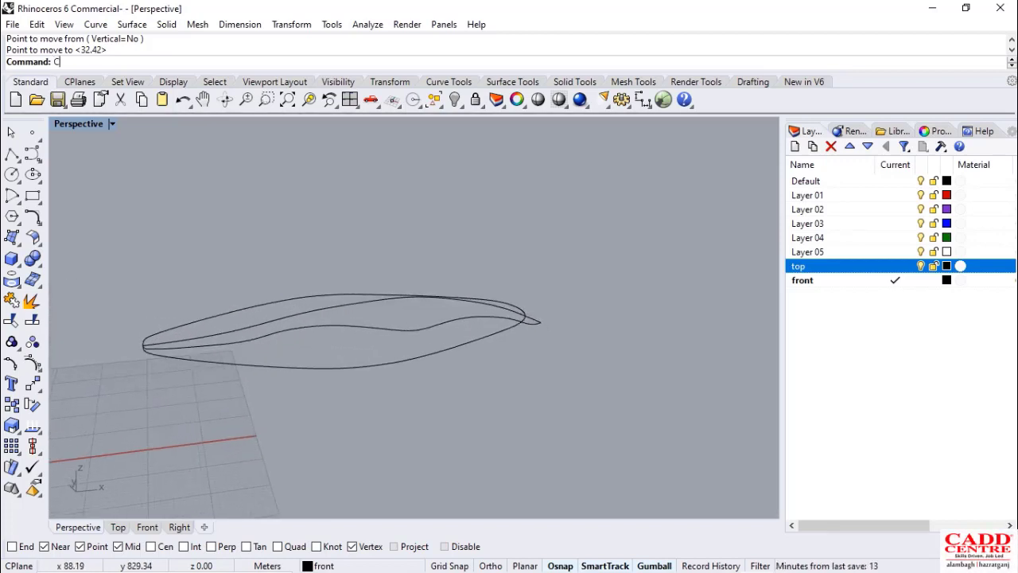
text(tv)
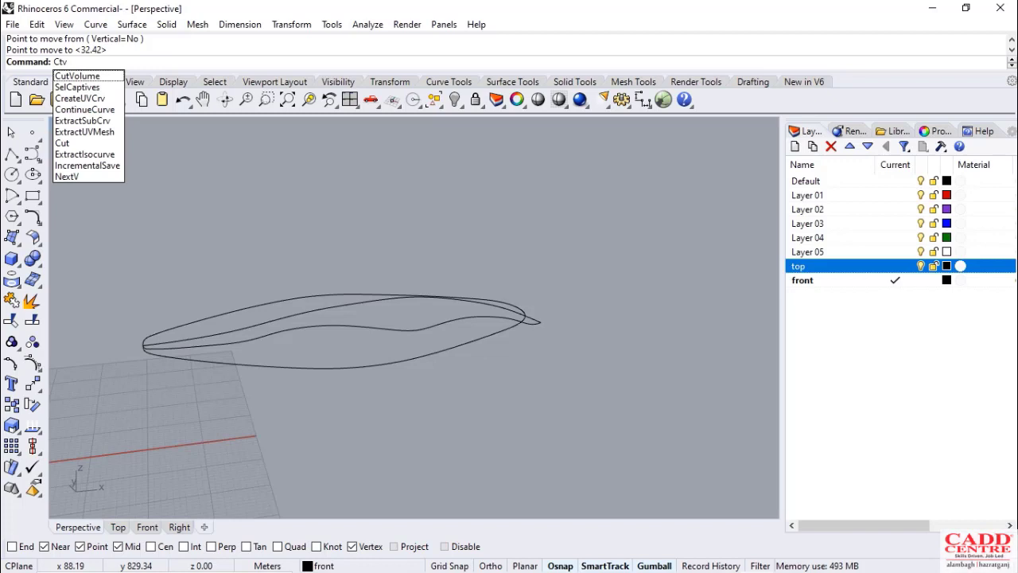
key(BackSpace)
key(BackSpace)
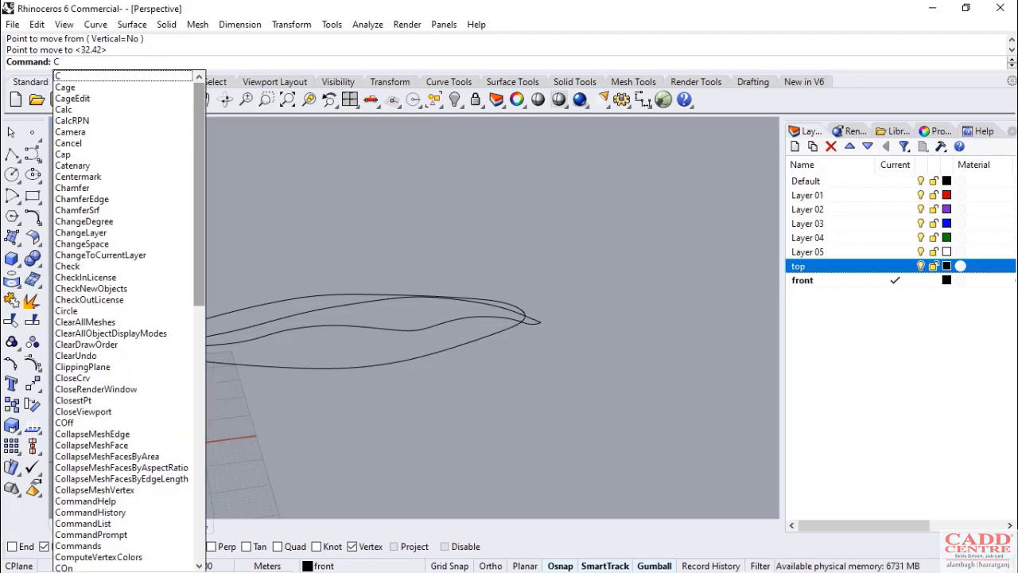
text(rv2View)
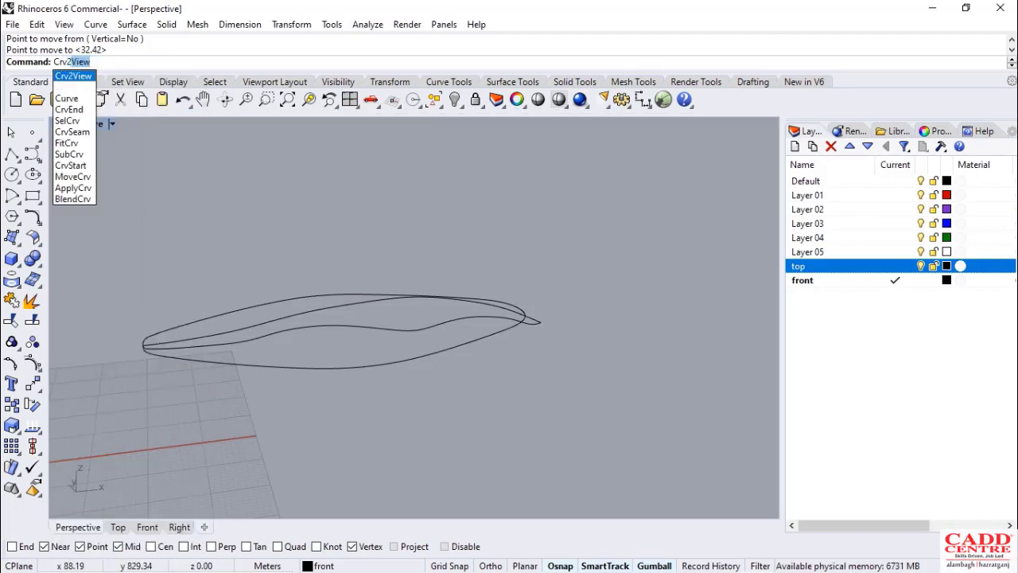
key(Return)
scroll(358, 181, down, 2)
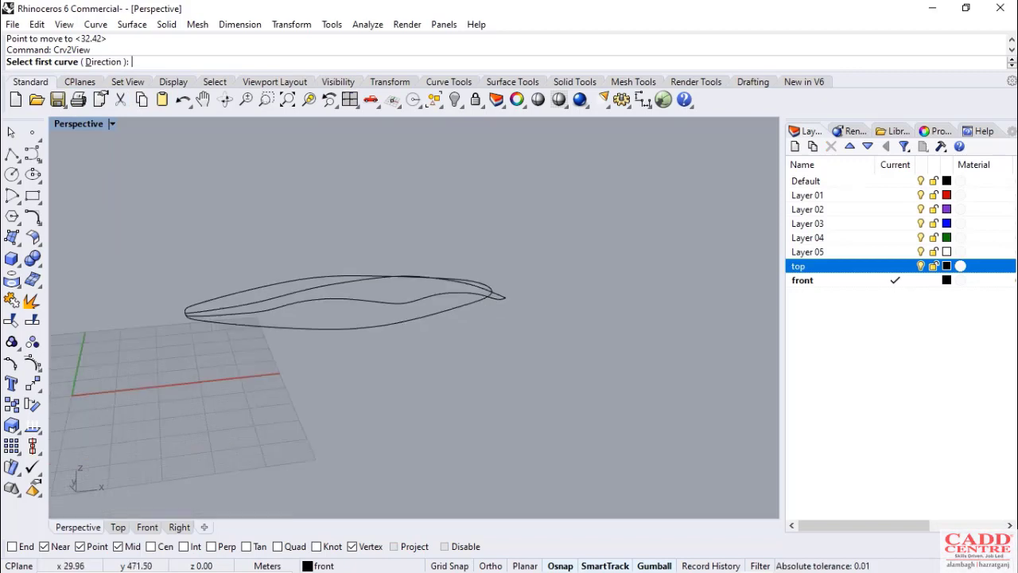
key(Escape)
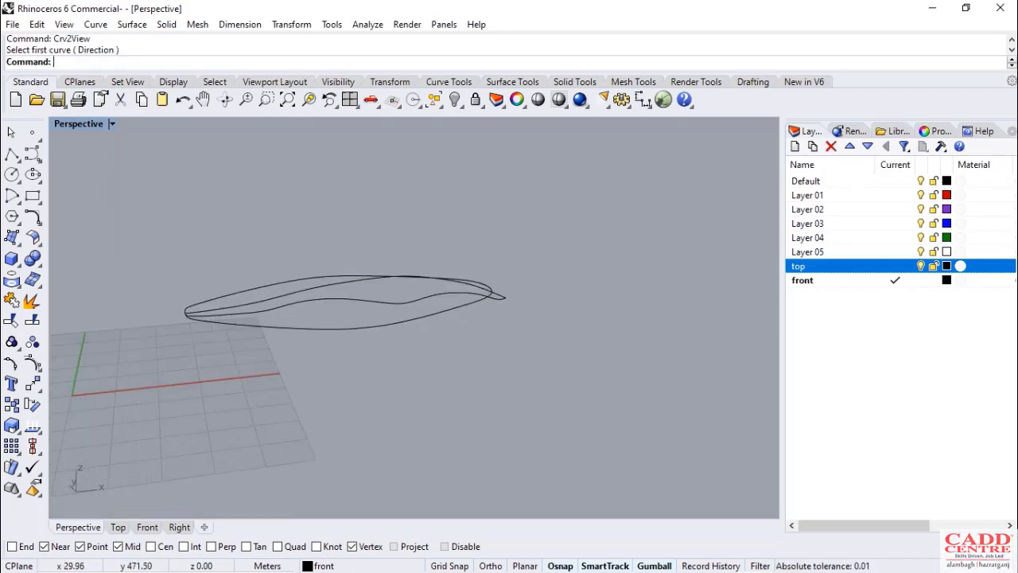
scroll(274, 330, up, 2)
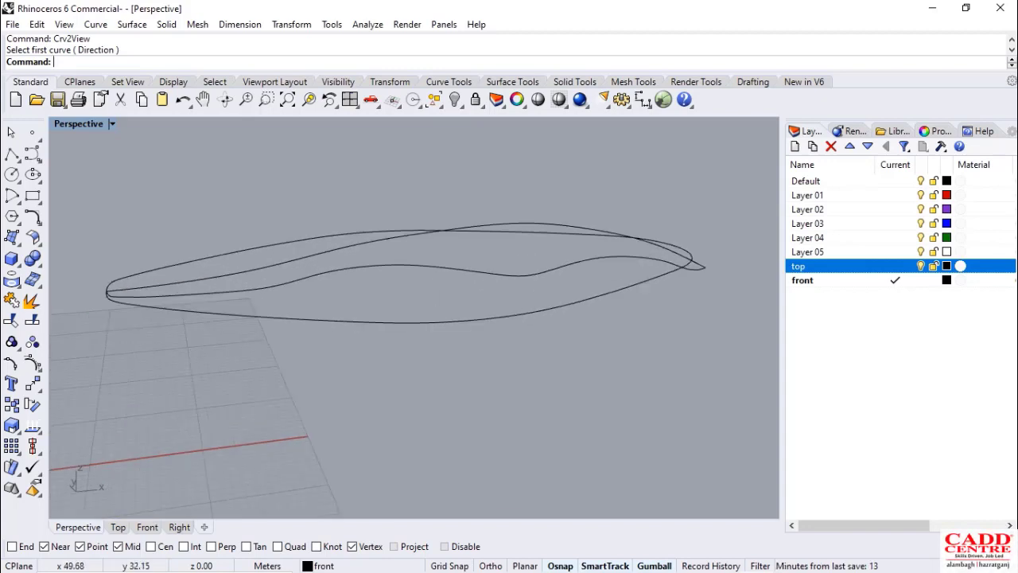
scroll(263, 175, down, 2)
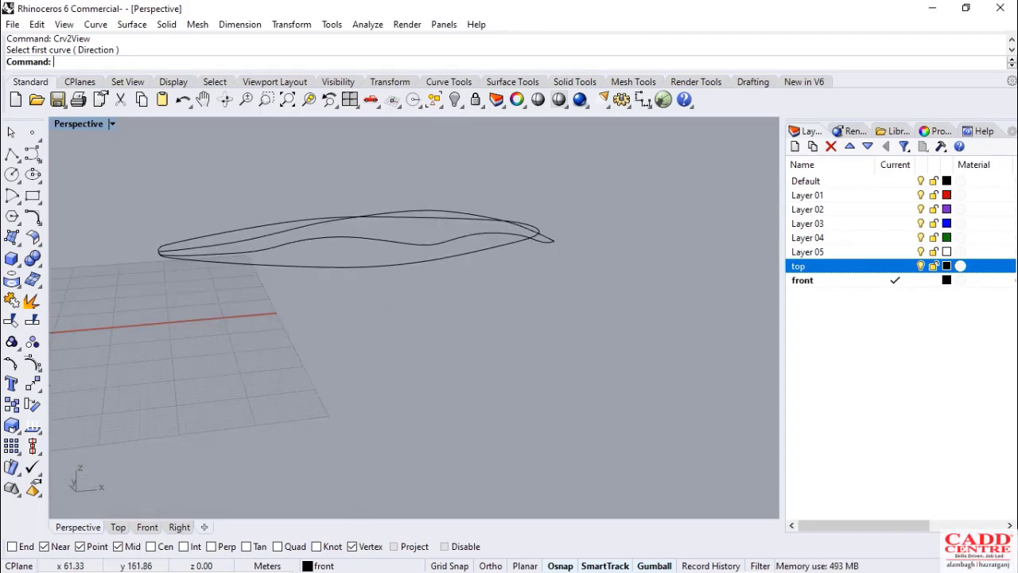
key(Return)
scroll(350, 255, up, 2)
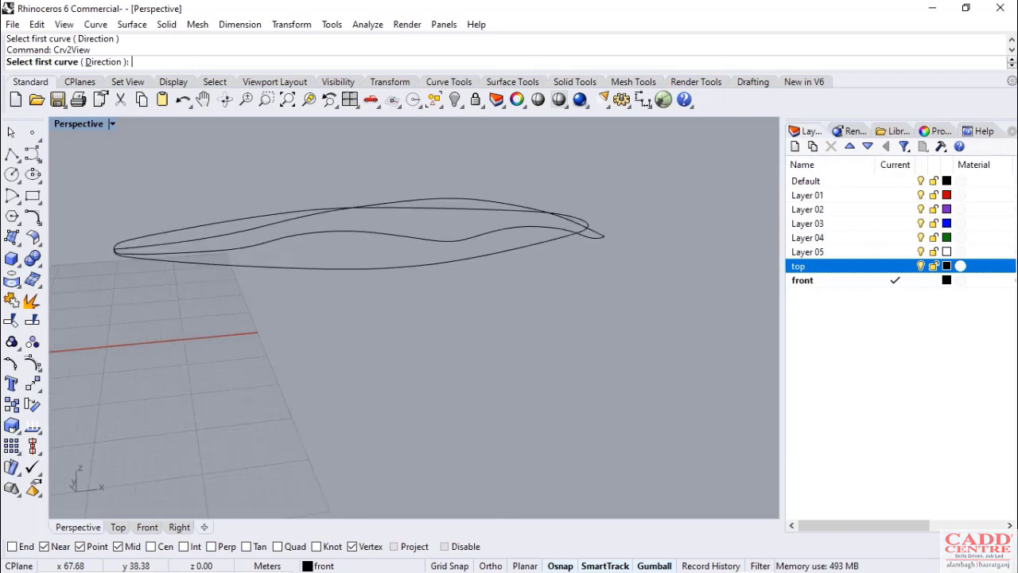
click(358, 271)
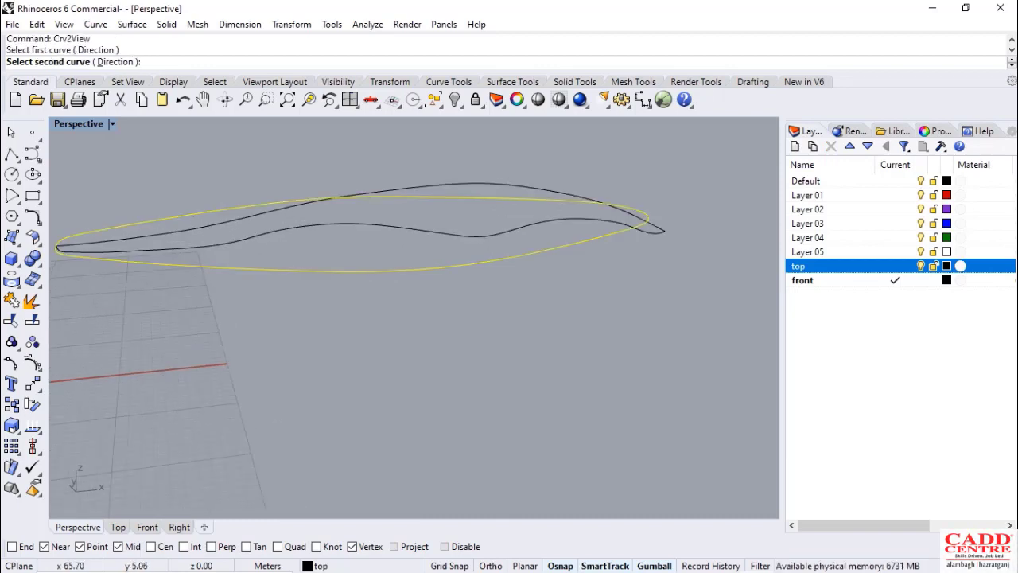
scroll(390, 334, down, 2)
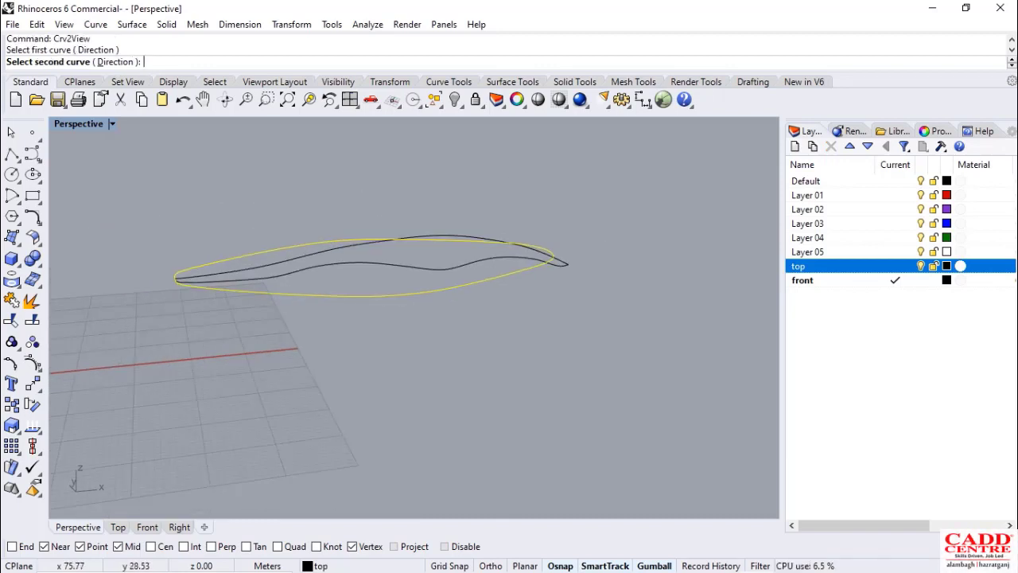
key(Escape)
scroll(285, 195, up, 4)
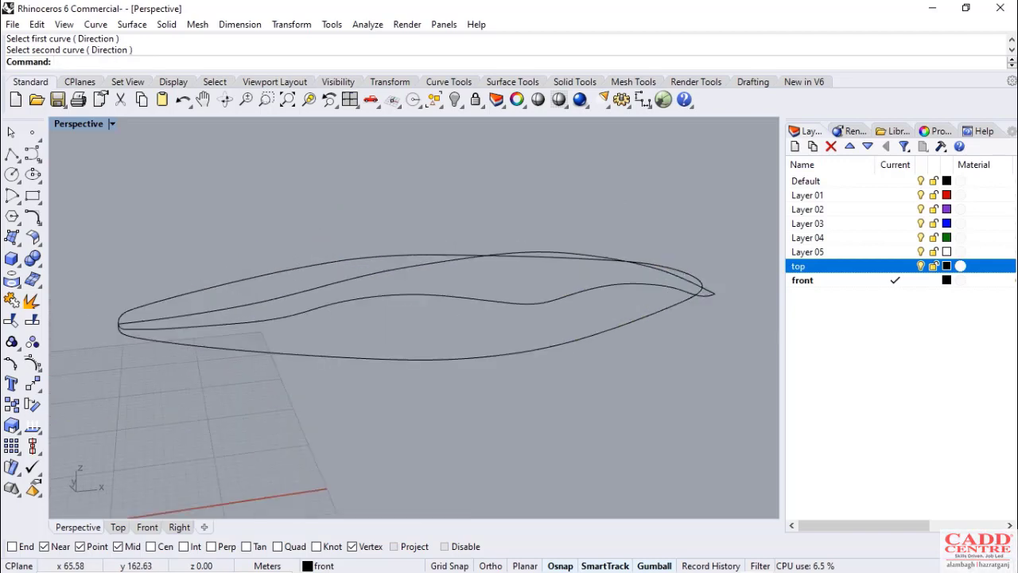
Try combining the plan outline with the lower front profile curve into a 3D curve using Crv2View, and undo it
scroll(203, 192, down, 2)
scroll(199, 183, down, 1)
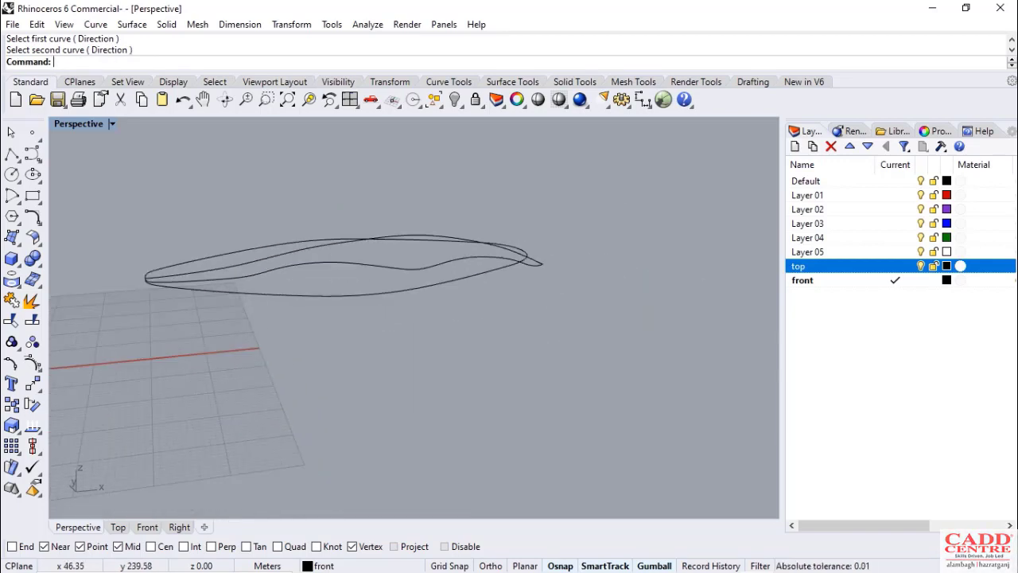
scroll(239, 238, up, 4)
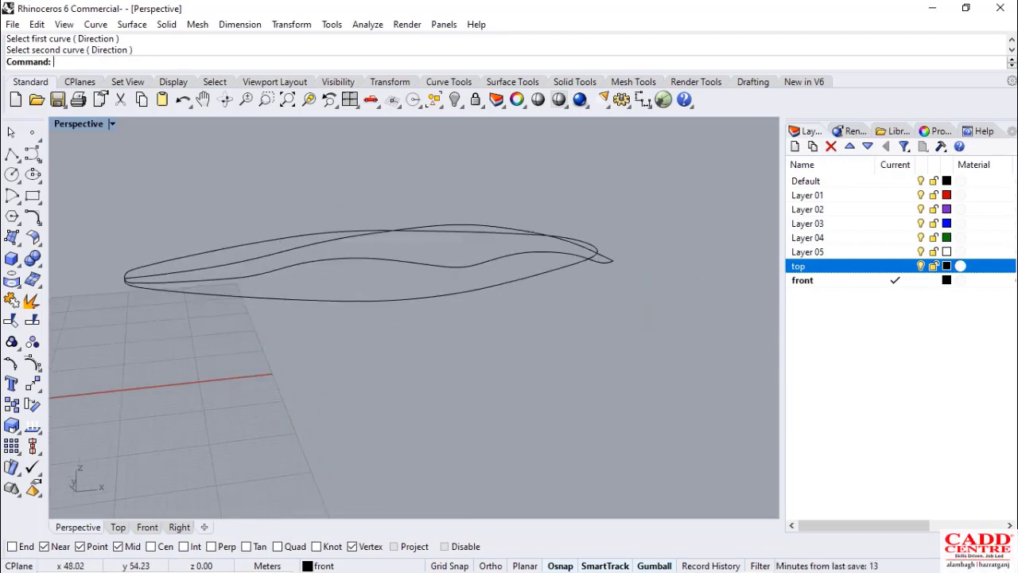
scroll(247, 246, down, 2)
right_drag(318, 279, 446, 390)
right_drag(398, 318, 322, 226)
key(Return)
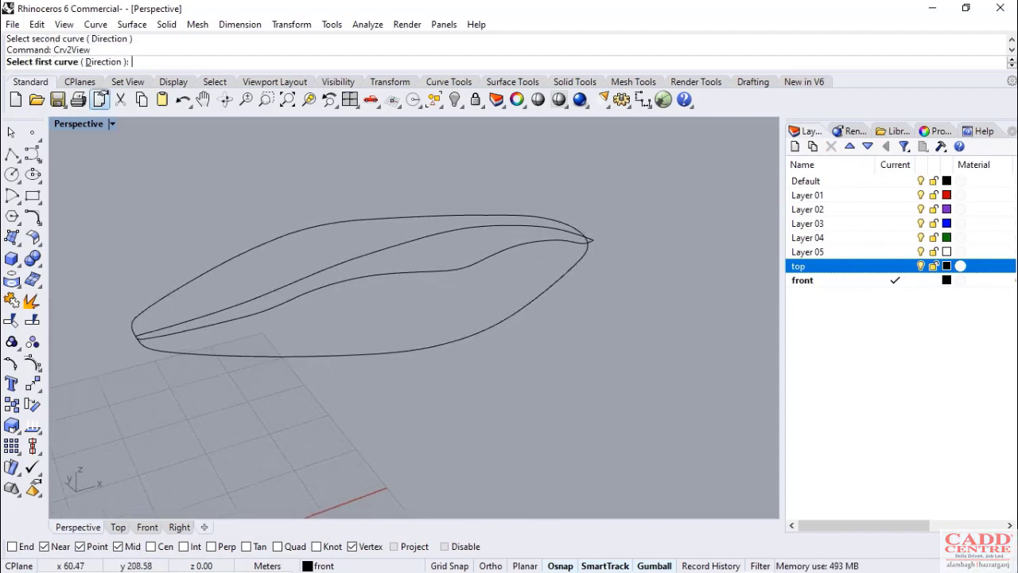
click(534, 216)
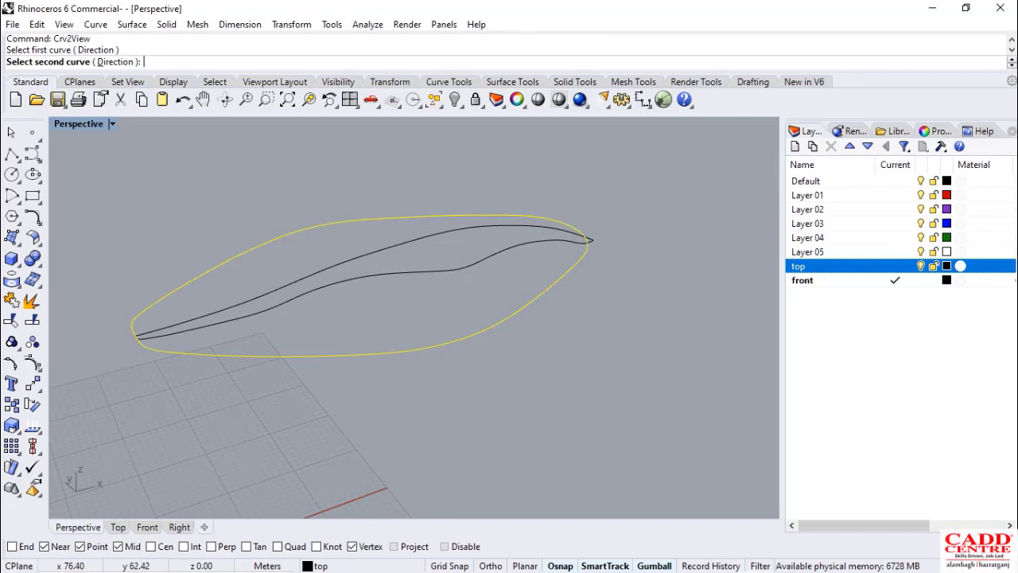
click(404, 273)
right_drag(404, 288, 341, 213)
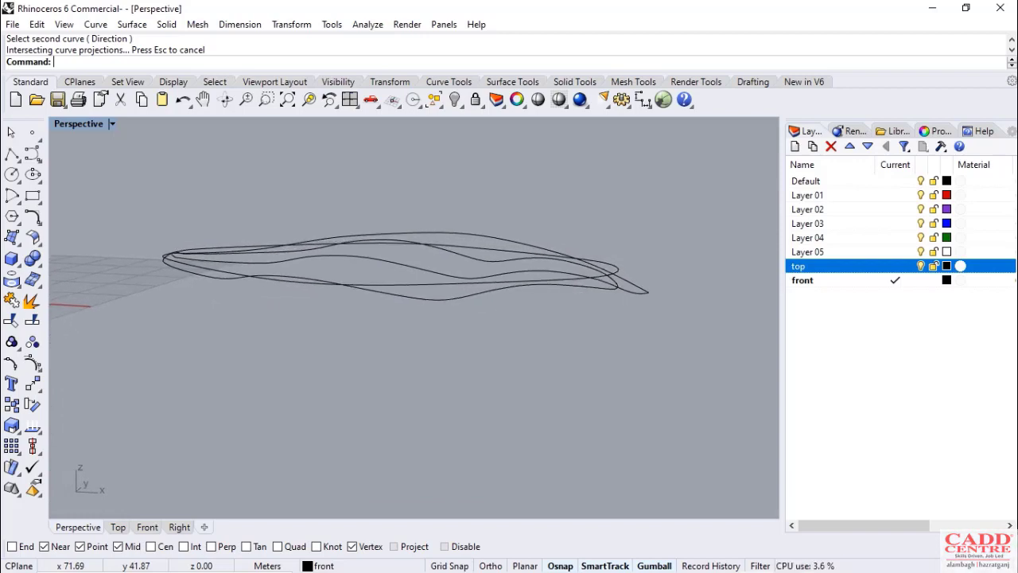
key(ctrl+z)
Copy the upper front profile curve together with the plan outline to an empty area beside the originals, and clear the selection
scroll(286, 295, down, 3)
right_drag(287, 295, 324, 355)
right_drag(349, 291, 354, 279)
scroll(355, 276, up, 2)
scroll(356, 276, down, 4)
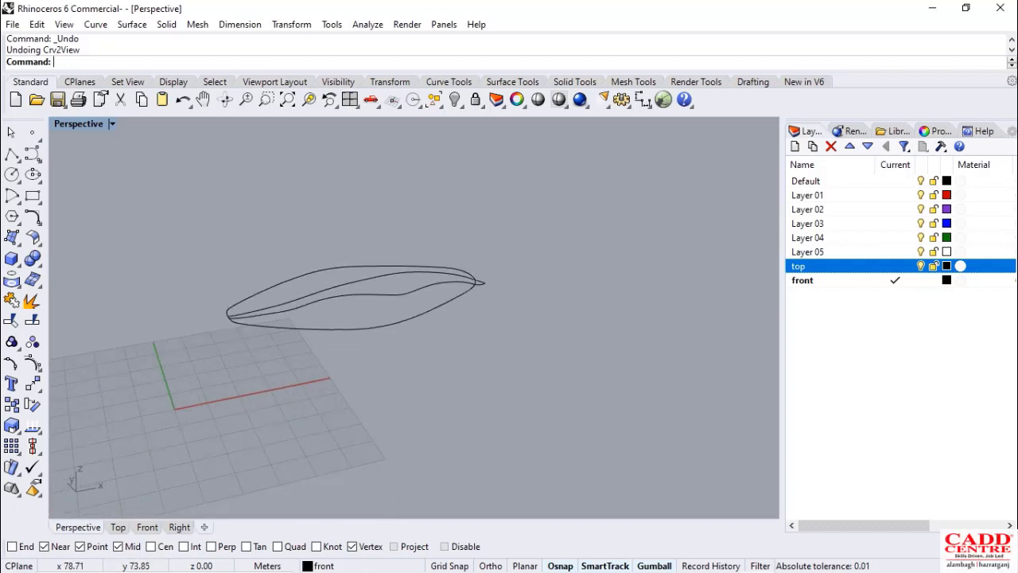
scroll(354, 280, up, 6)
click(374, 278)
scroll(375, 278, down, 4)
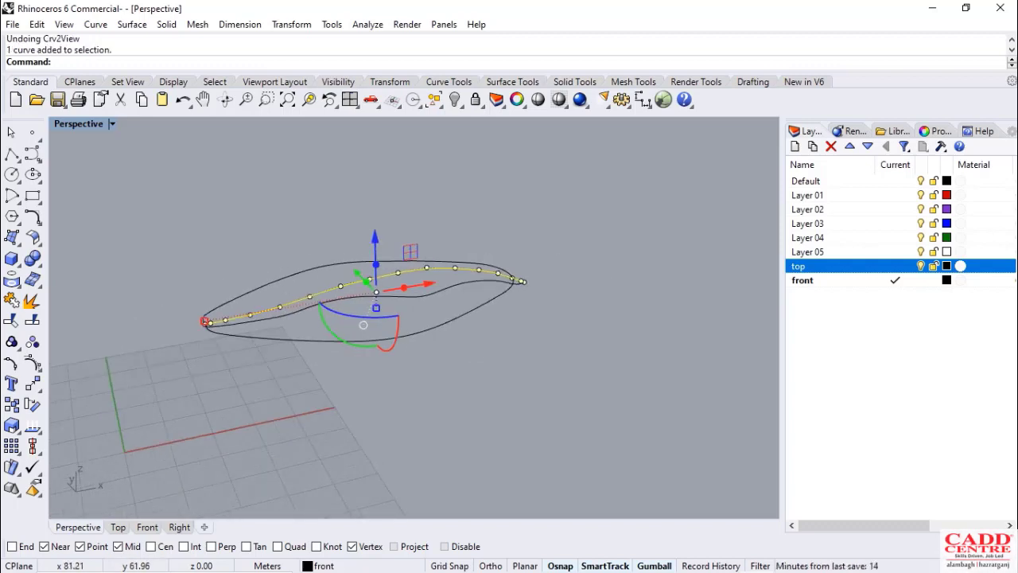
shift+click(328, 341)
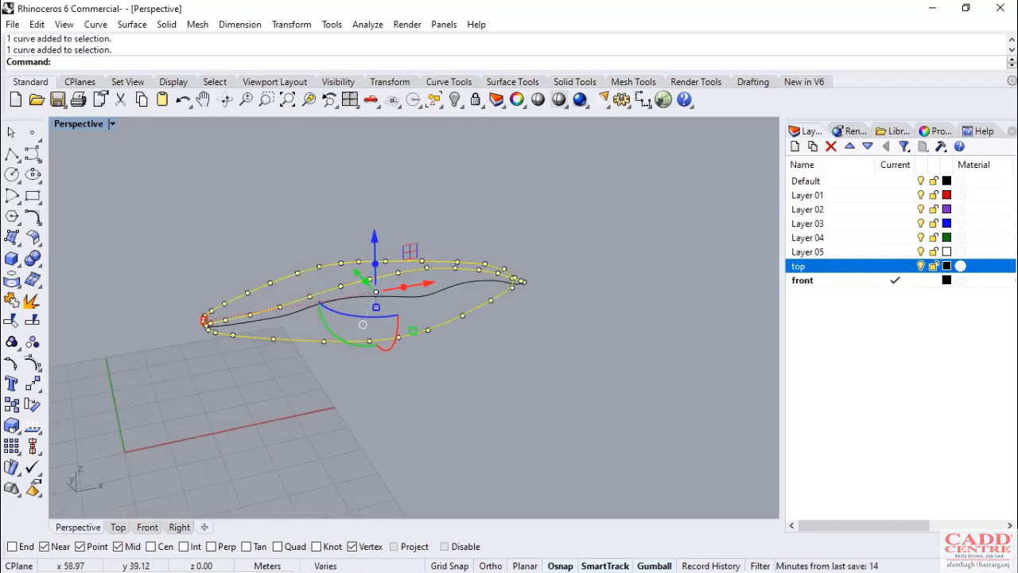
scroll(310, 284, down, 3)
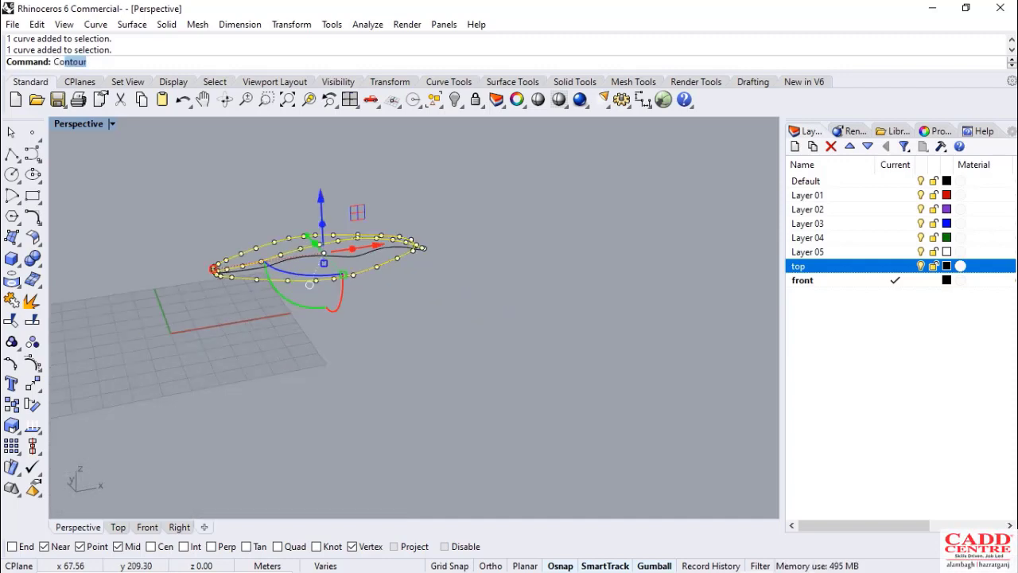
text(opy)
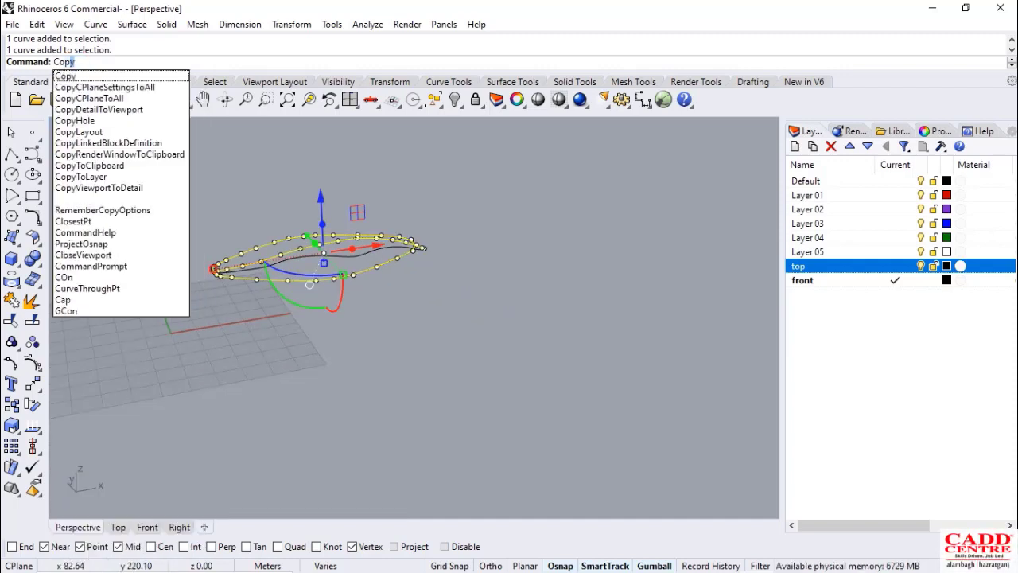
key(Return)
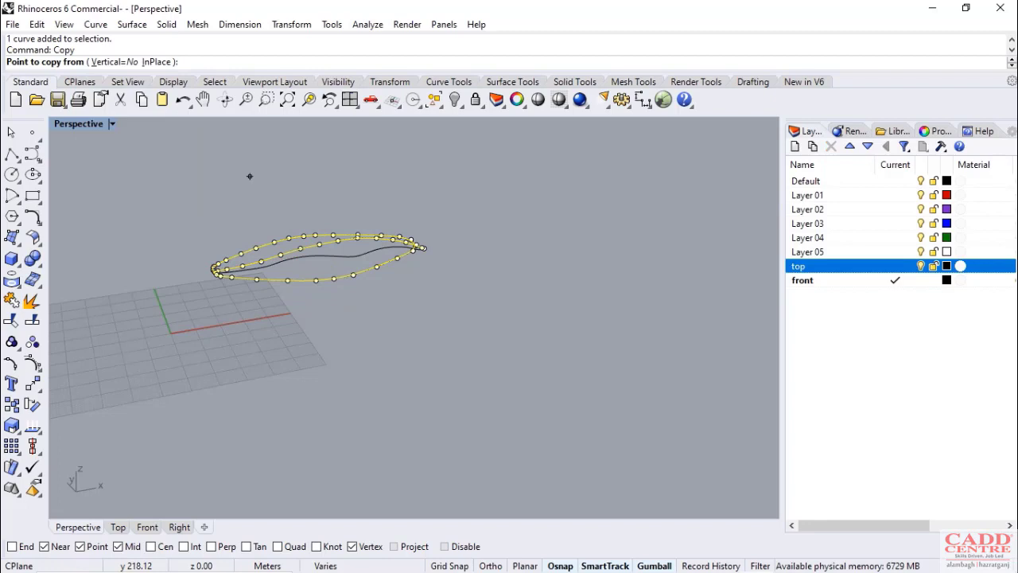
click(231, 277)
scroll(159, 365, down, 2)
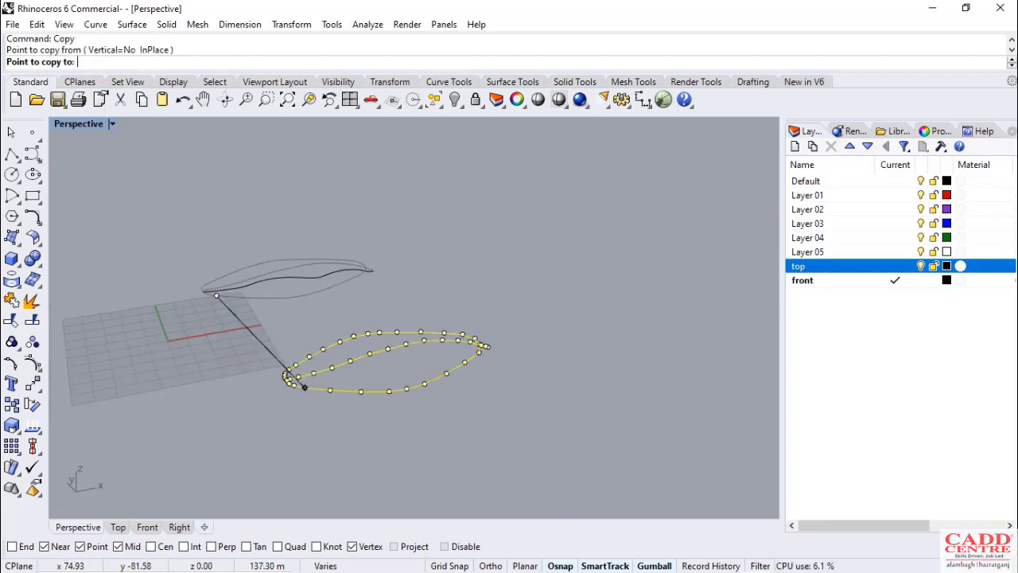
click(380, 369)
key(Escape)
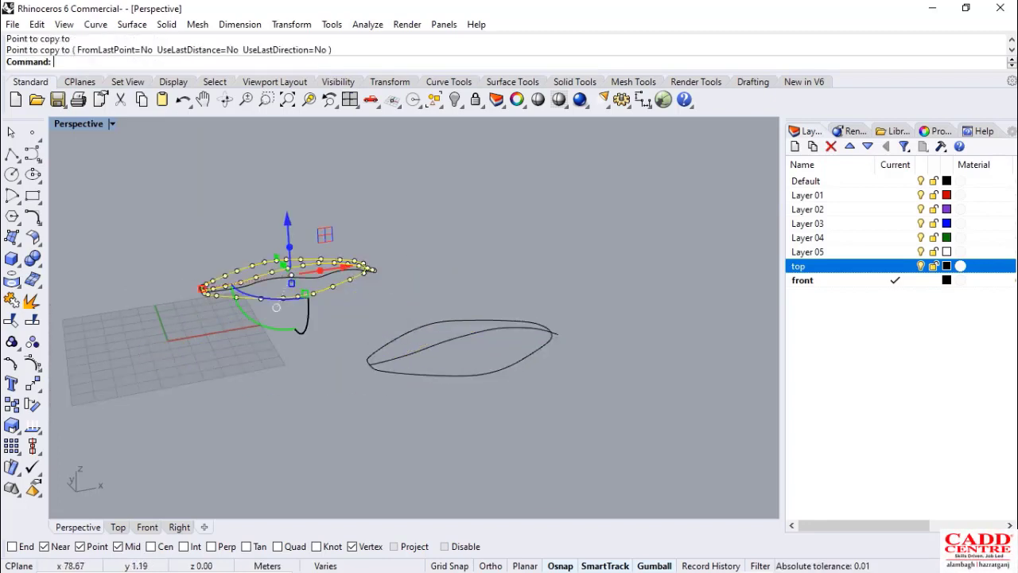
shift+right_drag(368, 287, 358, 265)
key(Escape)
Combine the copied plan outline and the copied upper profile curve into a 3D curve using Crv2View
scroll(460, 328, up, 8)
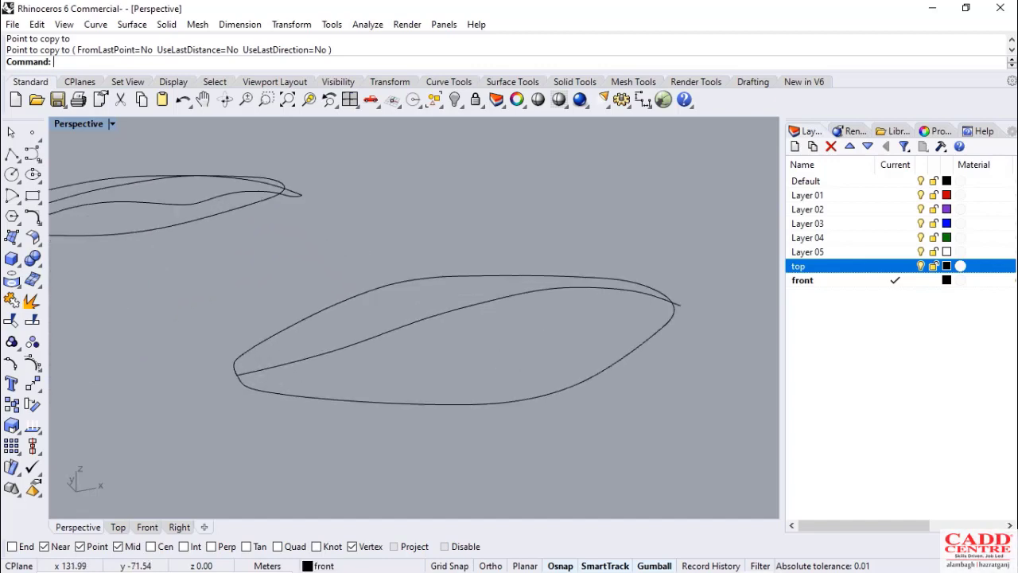
right_drag(460, 342, 501, 332)
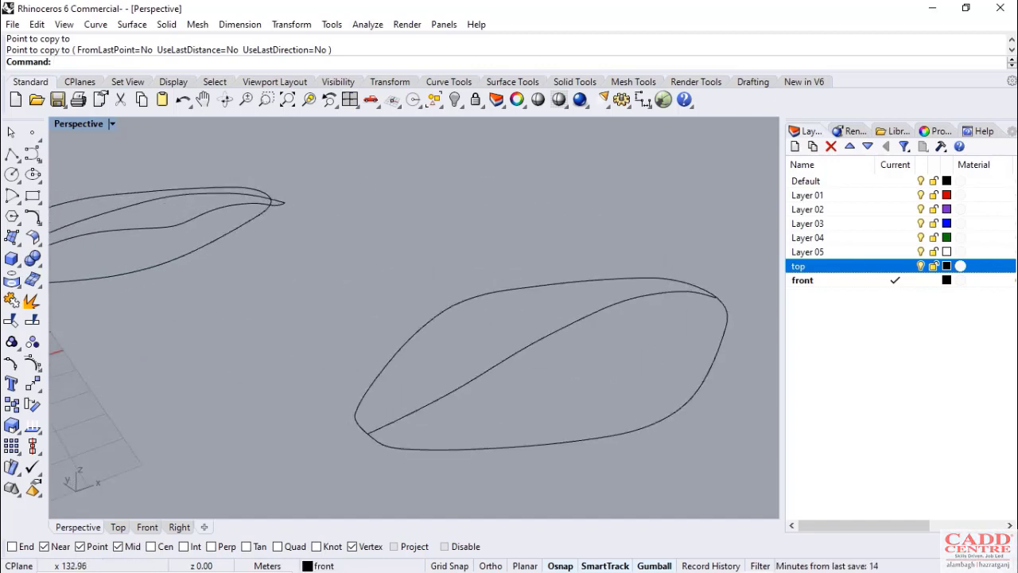
scroll(503, 332, down, 8)
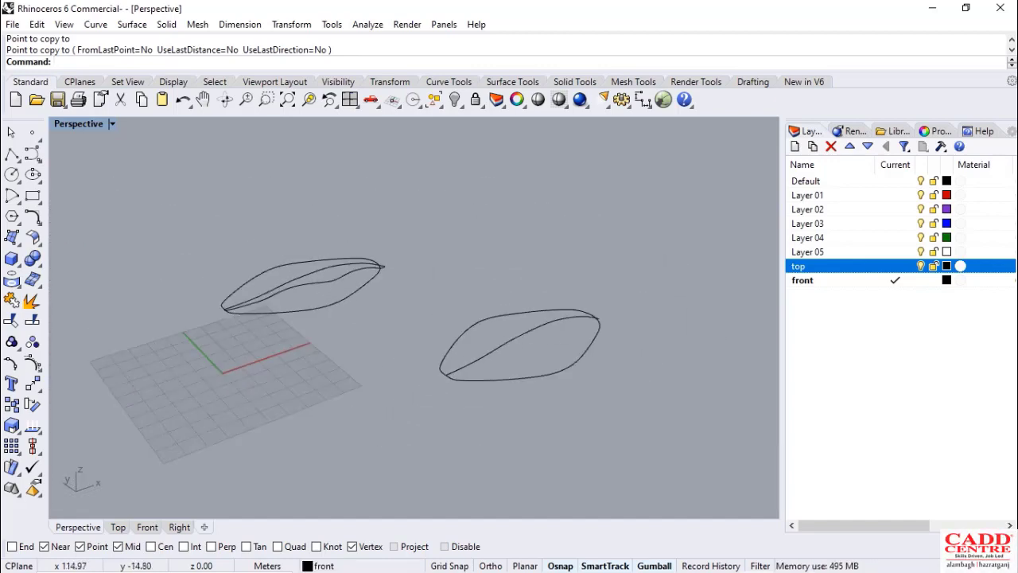
scroll(430, 319, down, 5)
scroll(459, 346, up, 7)
right_drag(356, 338, 341, 315)
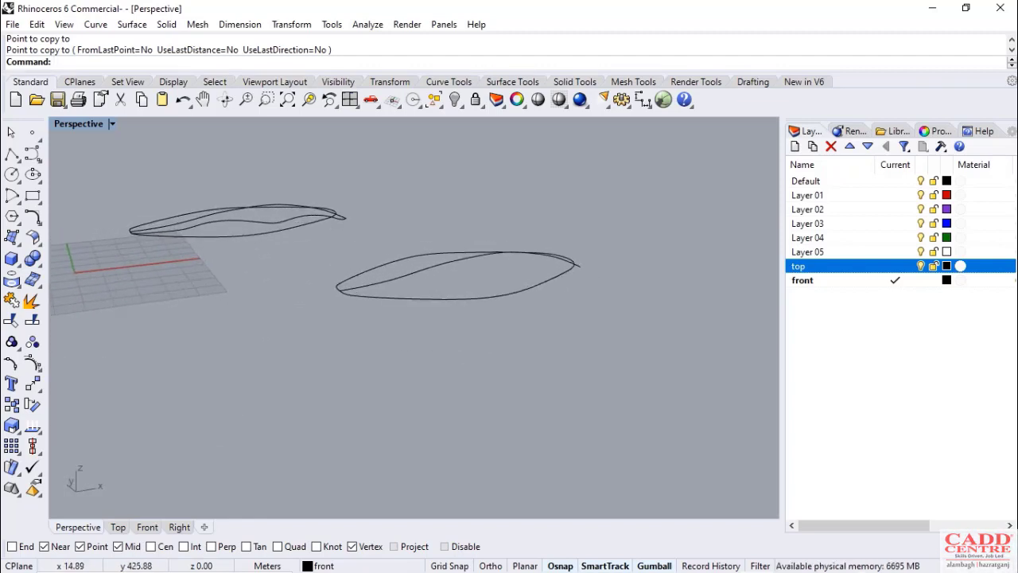
text(rv)
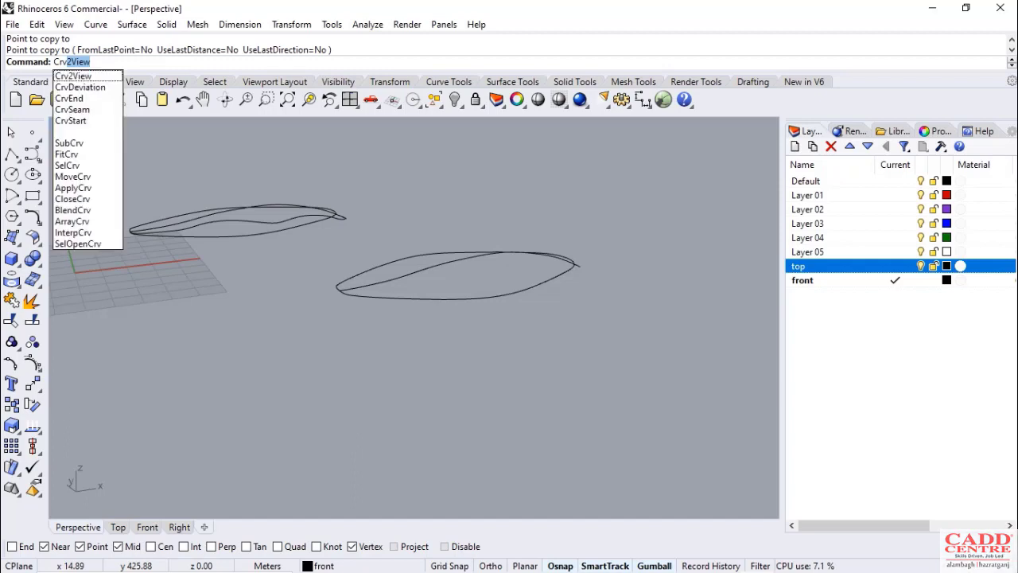
key(Return)
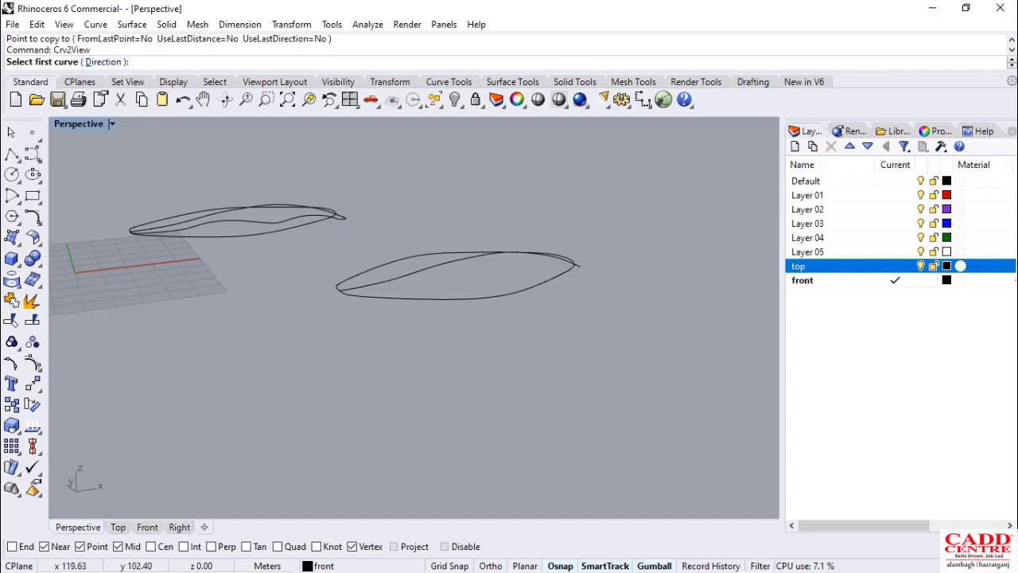
scroll(445, 255, up, 3)
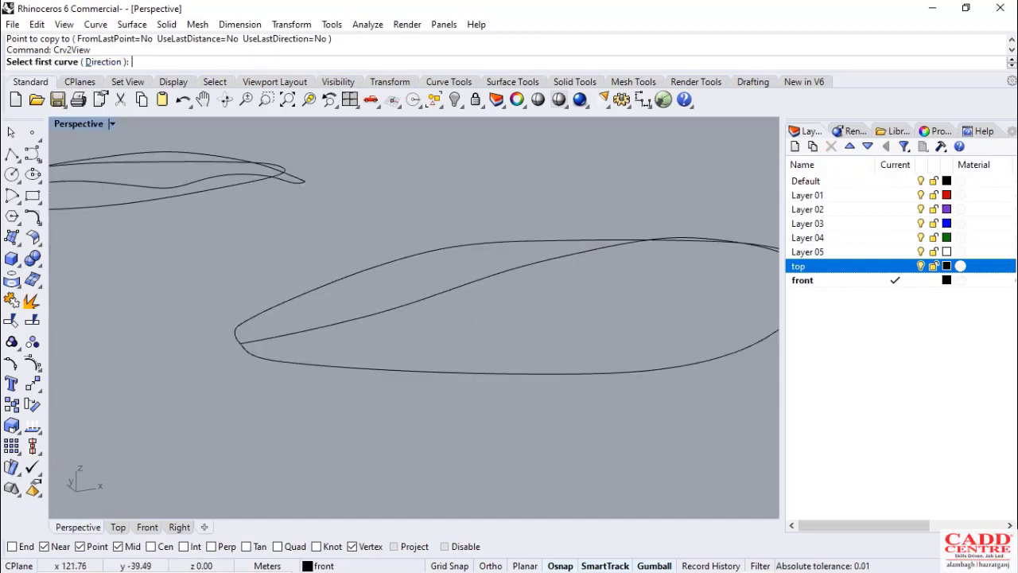
click(401, 262)
scroll(401, 261, down, 5)
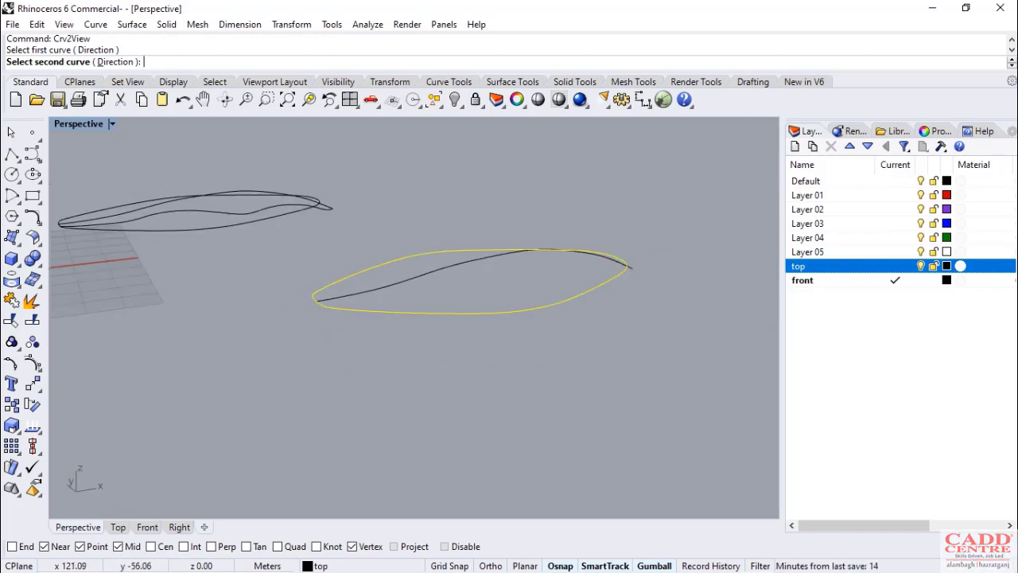
click(455, 265)
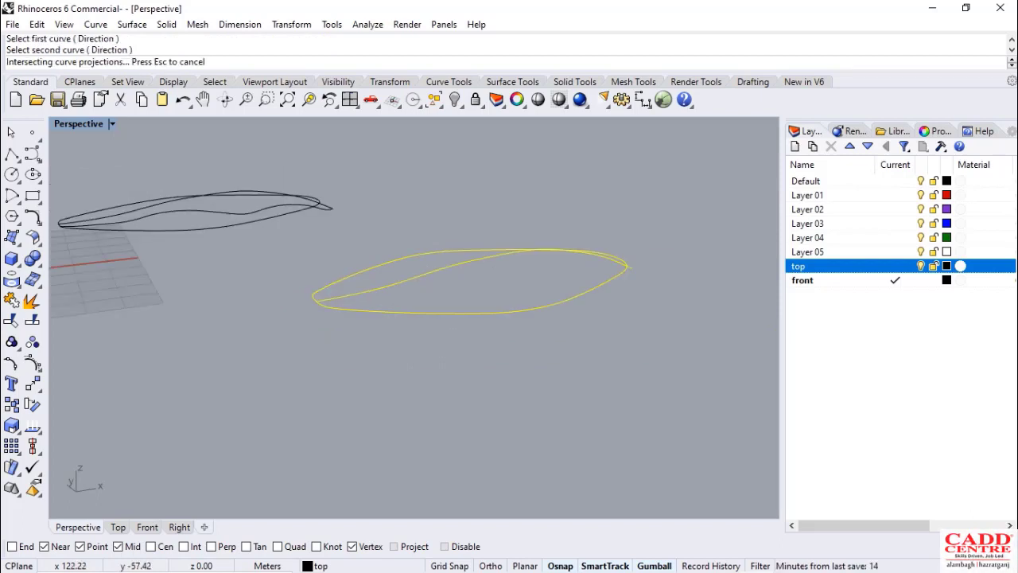
Select the copied plan outline and move it vertically down, clear of the combined 3D curve
scroll(490, 303, up, 6)
right_drag(489, 303, 487, 272)
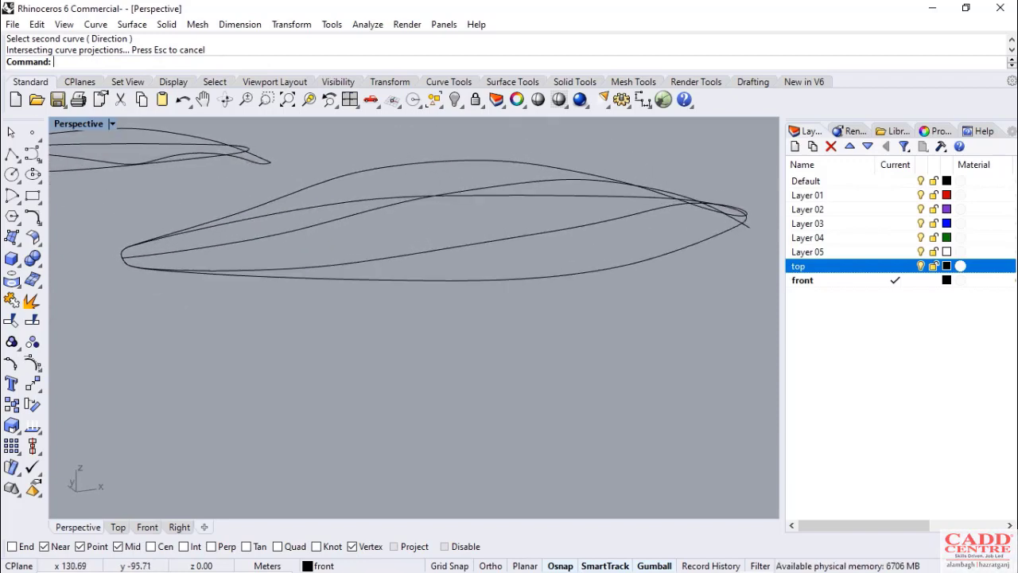
click(486, 280)
drag(466, 172, 463, 350)
scroll(425, 251, down, 6)
mouse_move(426, 251)
right_down()
mouse_move(362, 224)
mouse_move(420, 241)
right_up()
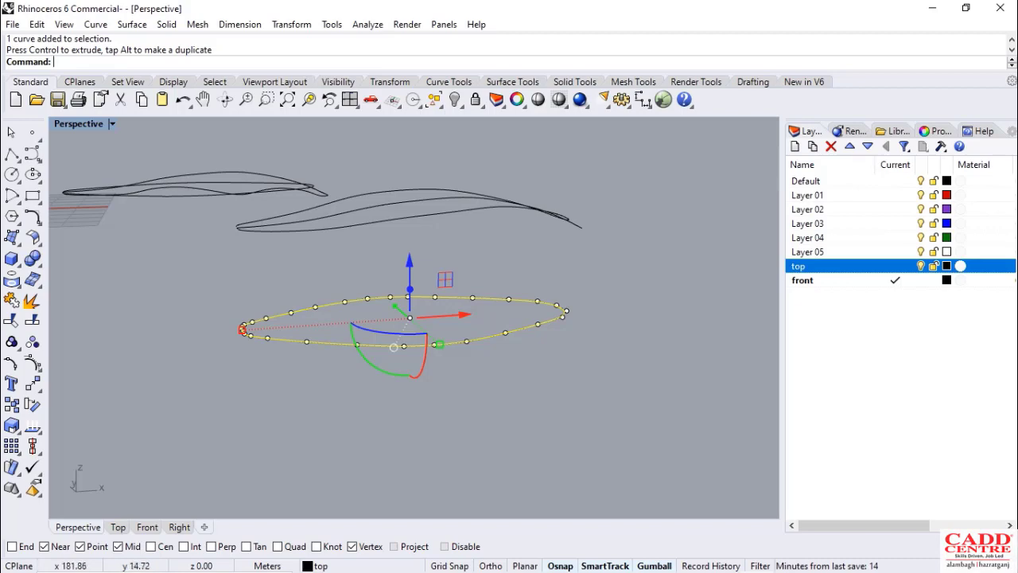
Examine how the combined 3D curve relates to the flat plan outline and the profile curve from several angles
right_drag(318, 238, 406, 306)
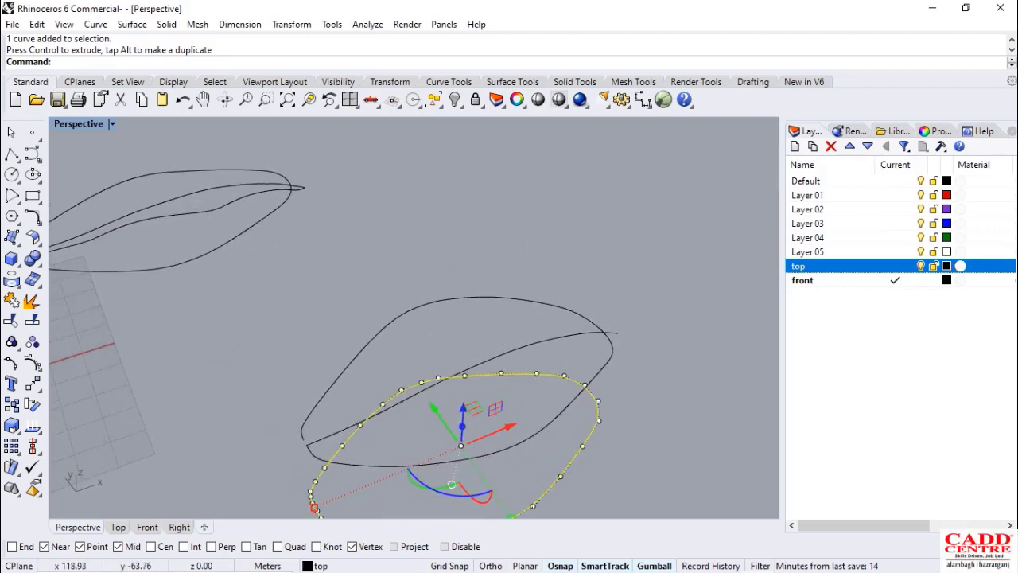
right_drag(255, 350, 223, 261)
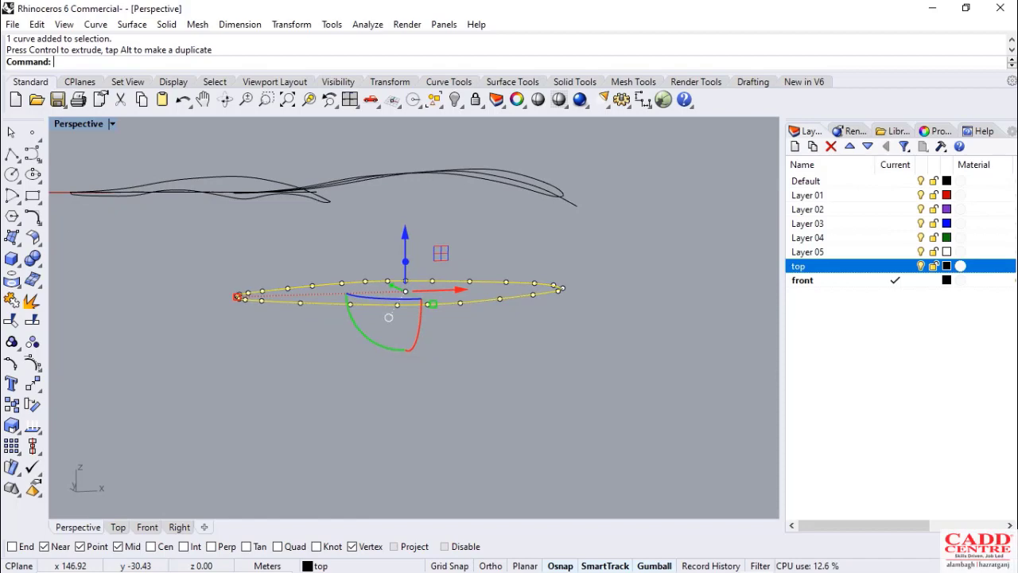
right_drag(223, 261, 278, 274)
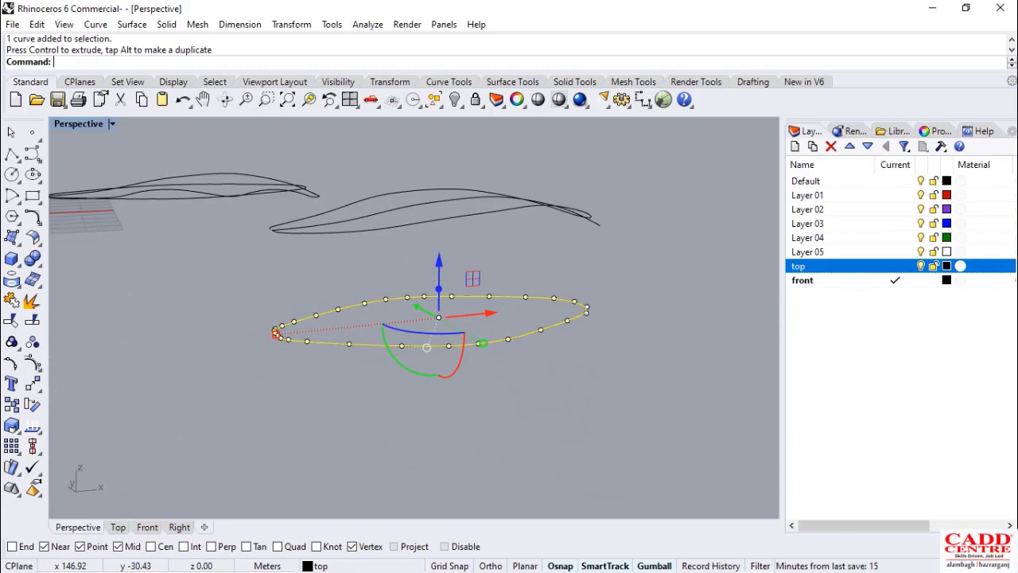
scroll(426, 239, down, 3)
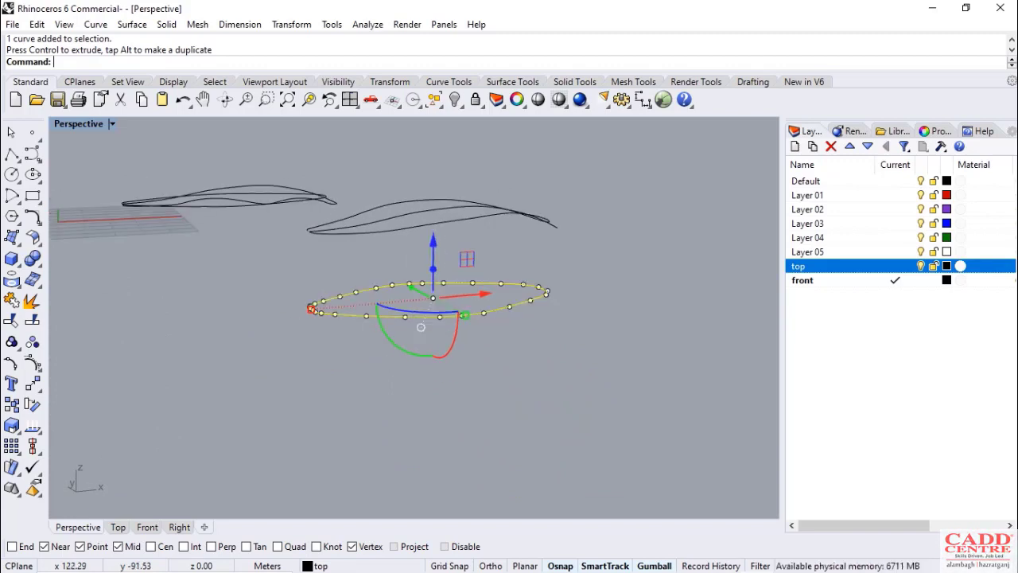
right_drag(421, 271, 429, 306)
scroll(336, 261, up, 8)
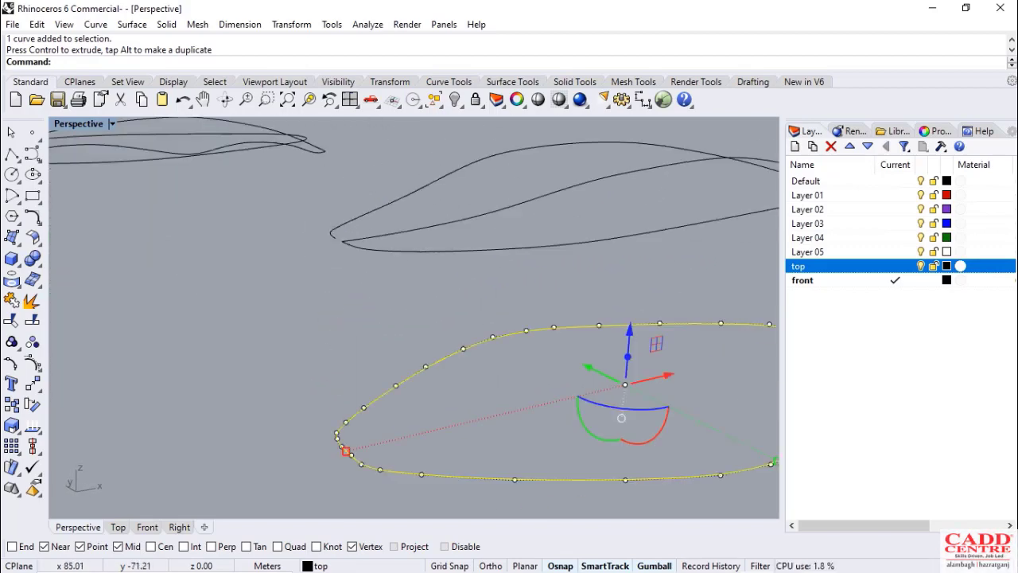
scroll(326, 240, down, 10)
right_drag(350, 262, 343, 305)
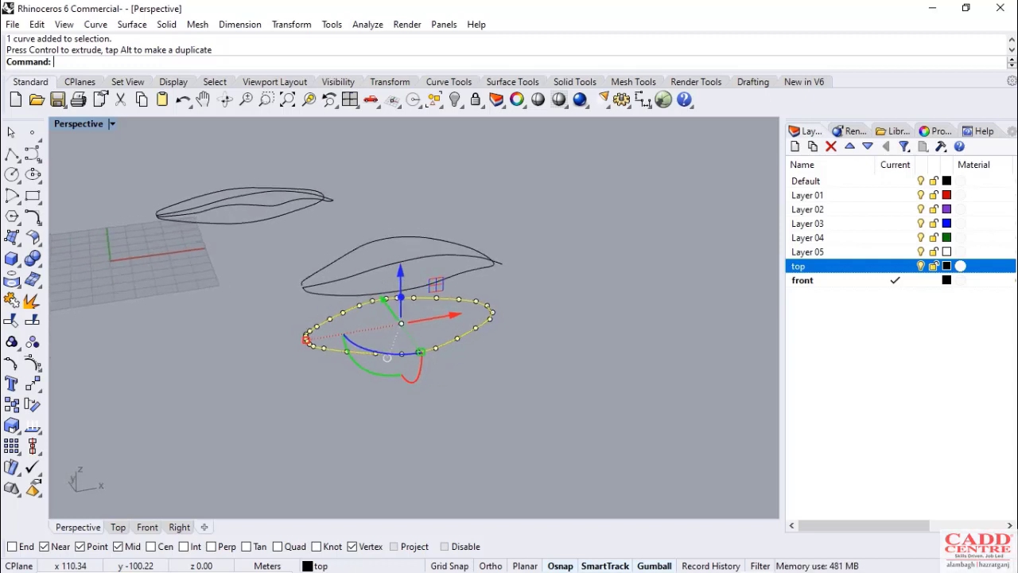
scroll(403, 288, down, 2)
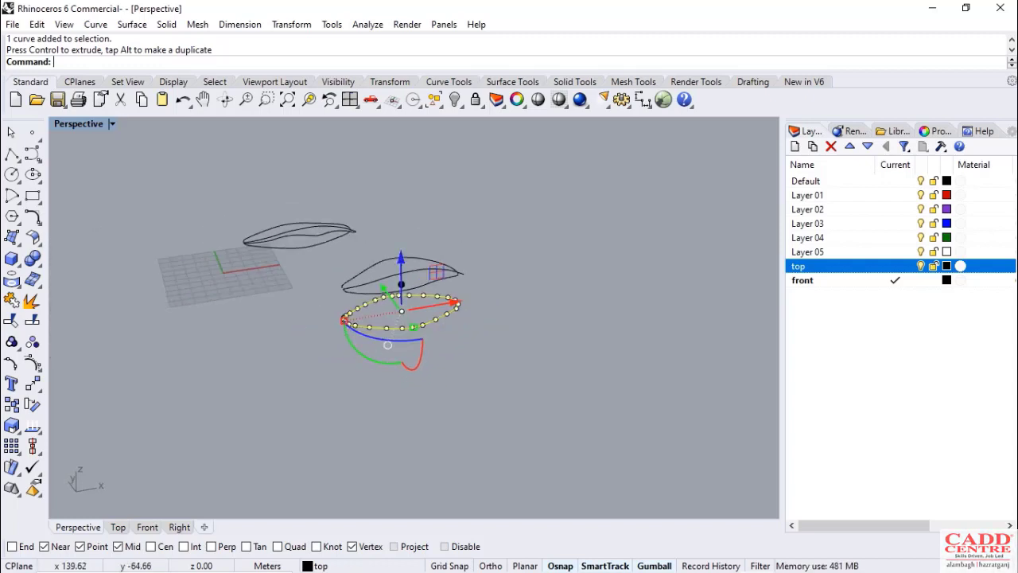
scroll(402, 318, up, 3)
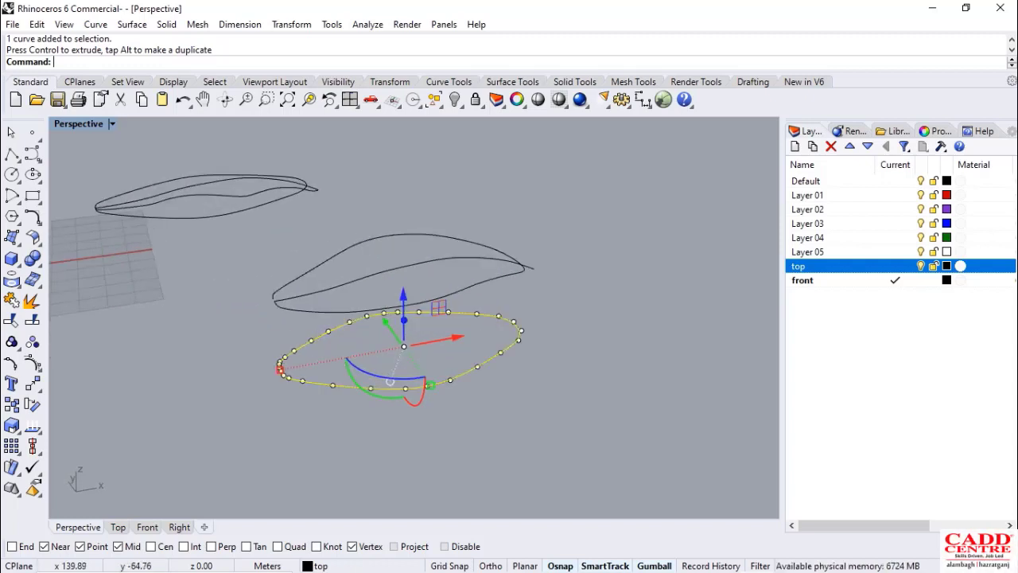
scroll(393, 294, down, 1)
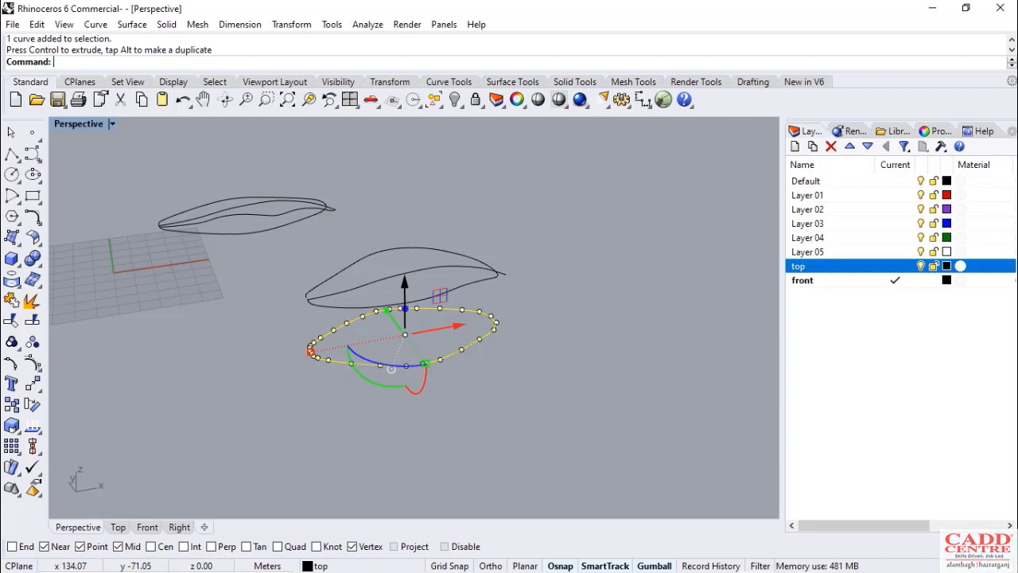
Delete the copied plan outline beneath the combined 3D curve
scroll(434, 320, down, 5)
scroll(432, 320, up, 7)
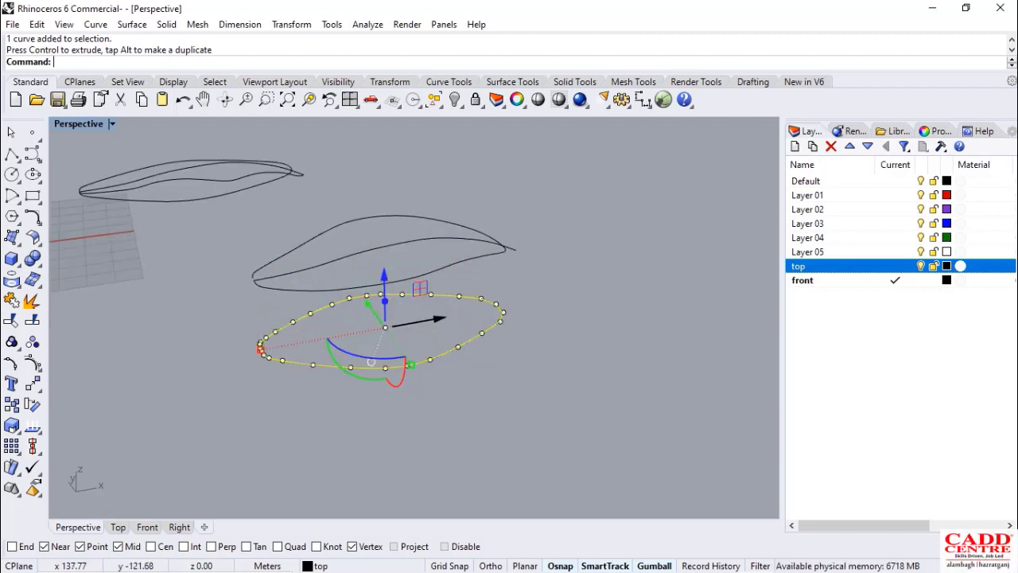
key(Delete)
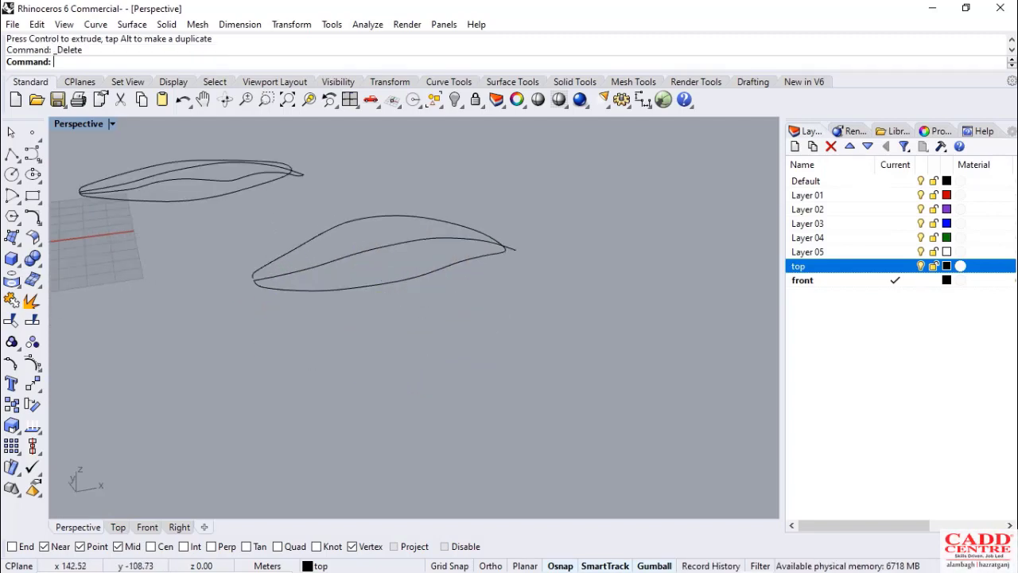
Delete the test combined 3D curve together with the copied upper profile curve beside the original curves
drag(522, 202, 477, 273)
key(Delete)
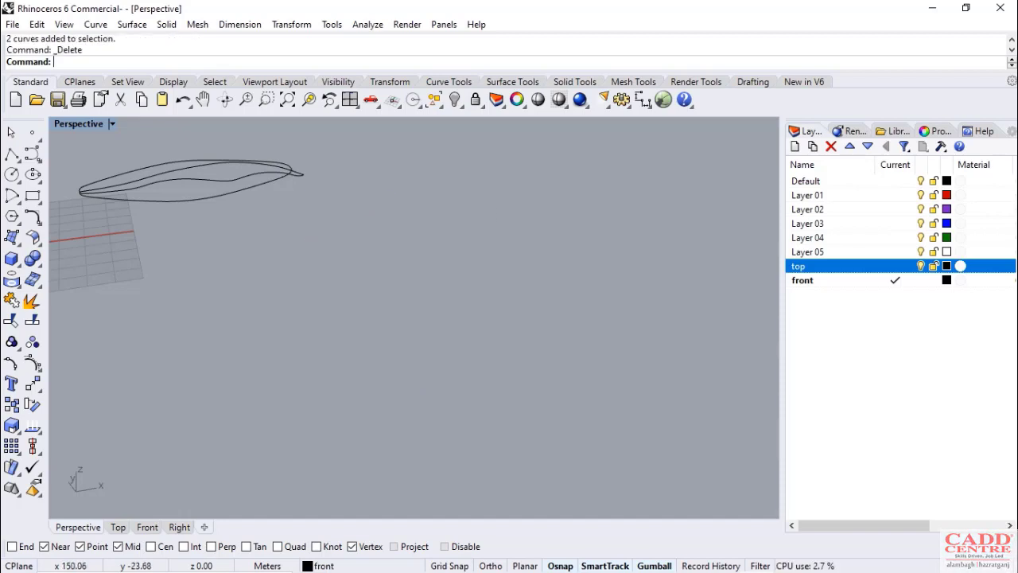
Examine how the original lower and upper profile curves sit relative to the flat plan outline
scroll(287, 239, up, 5)
mouse_move(334, 302)
right_down()
mouse_move(338, 270)
mouse_move(469, 318)
mouse_move(453, 402)
mouse_move(382, 358)
mouse_move(366, 322)
mouse_move(382, 279)
mouse_move(429, 271)
right_up()
click(338, 206)
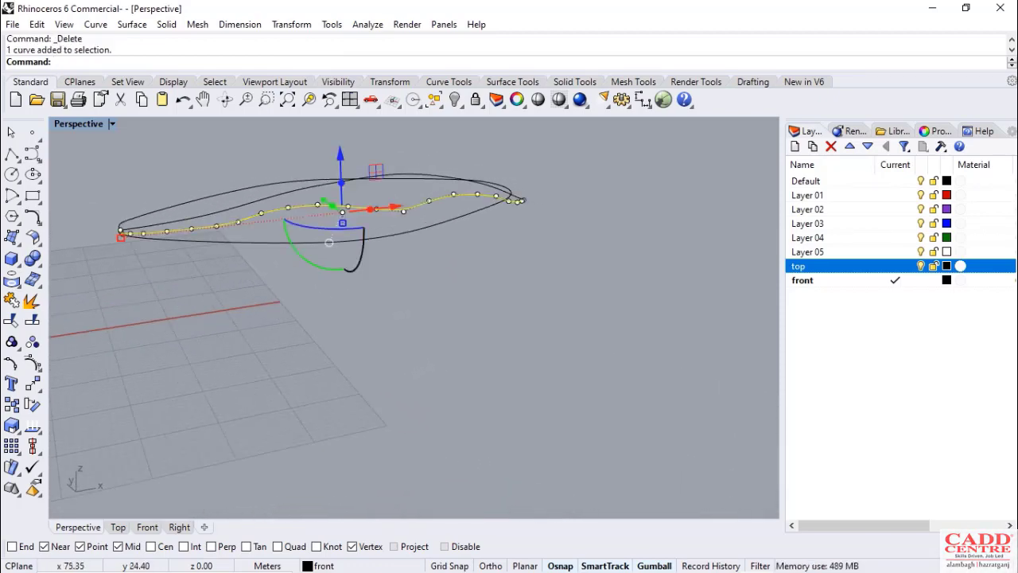
key(Escape)
scroll(328, 243, up, 5)
click(330, 188)
scroll(338, 246, down, 4)
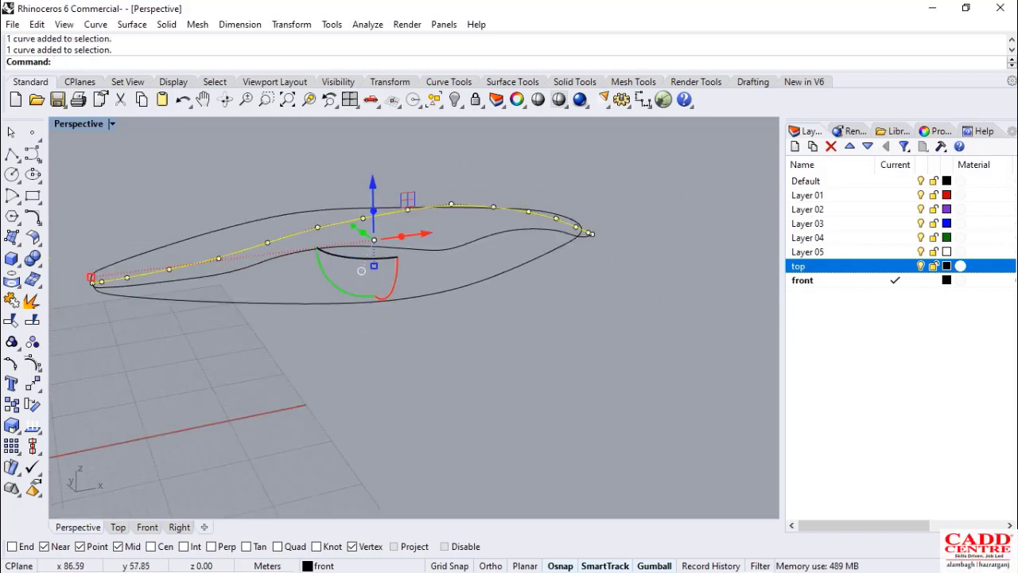
right_drag(342, 294, 357, 266)
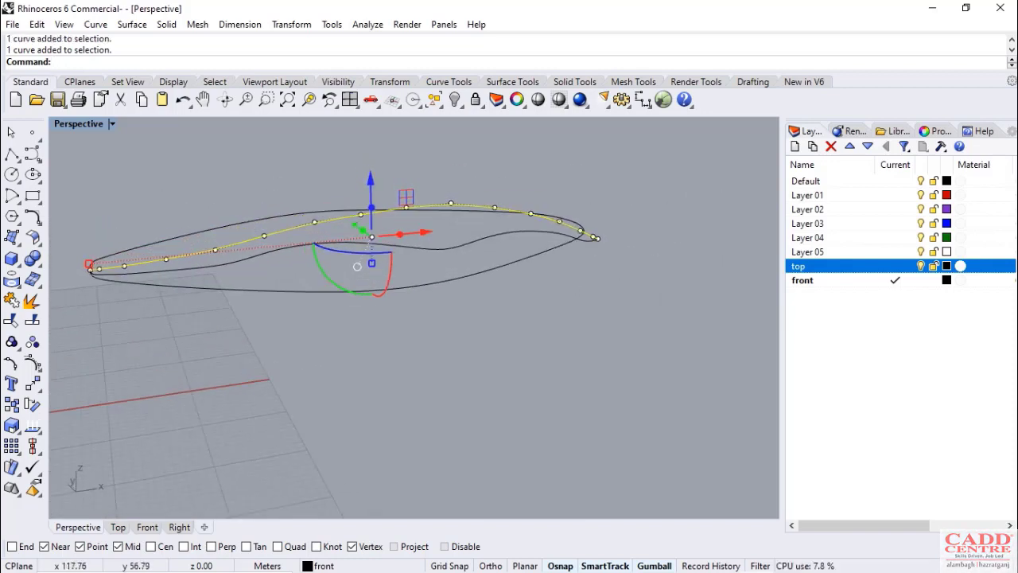
key(Escape)
scroll(473, 287, down, 6)
scroll(334, 248, up, 8)
scroll(139, 215, down, 5)
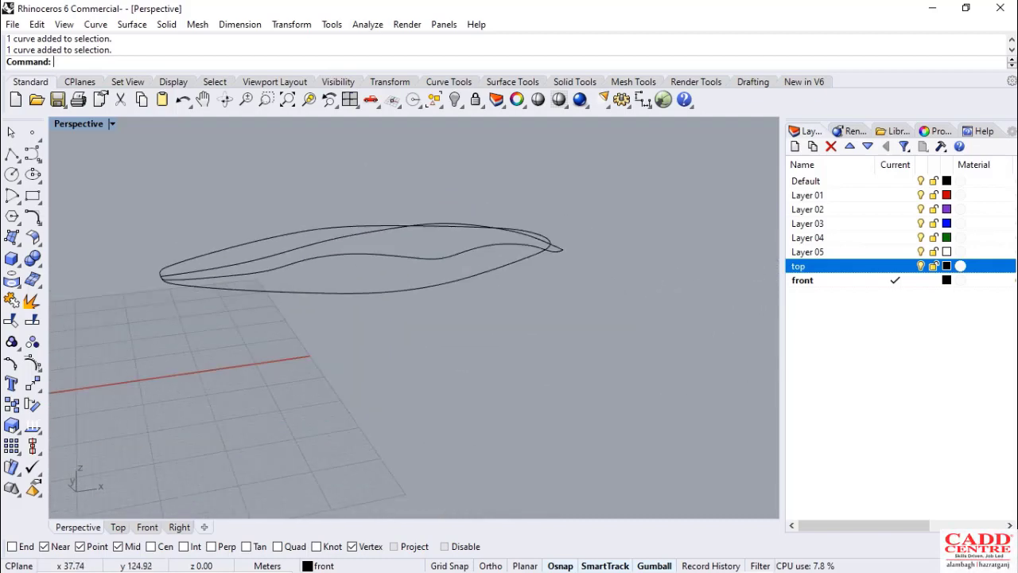
scroll(382, 248, up, 5)
scroll(383, 247, down, 5)
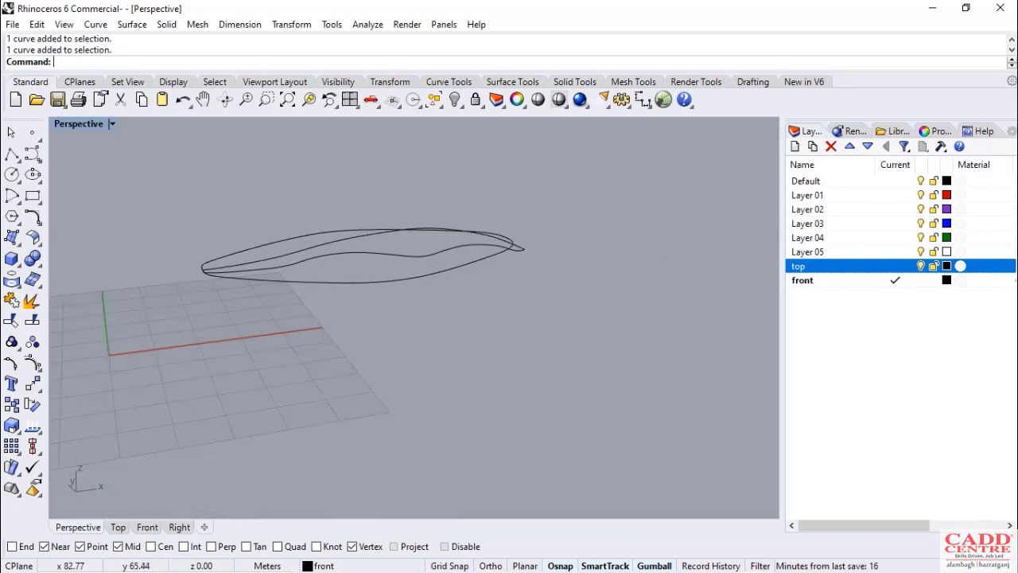
scroll(329, 254, up, 3)
scroll(402, 239, down, 3)
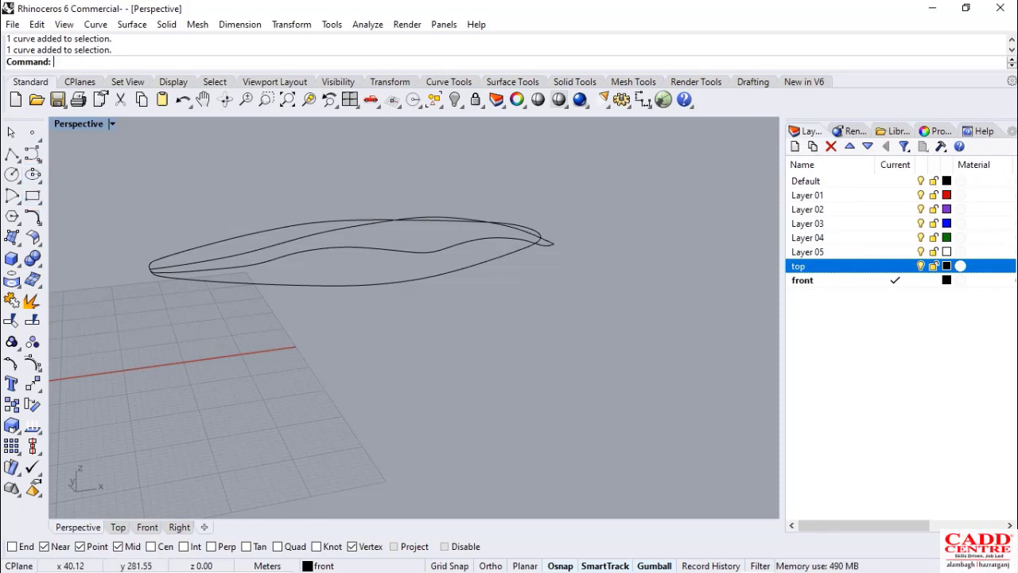
Combine the original plan outline and the upper profile curve into a 3D roof curve using Crv2View
scroll(150, 156, up, 4)
key(Return)
scroll(181, 135, down, 4)
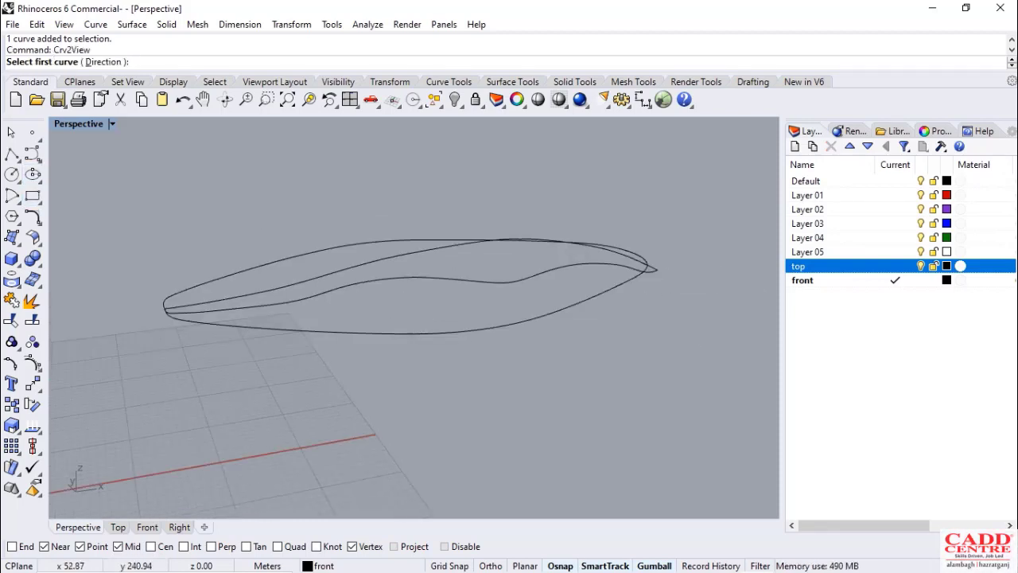
scroll(223, 183, up, 4)
scroll(183, 208, down, 2)
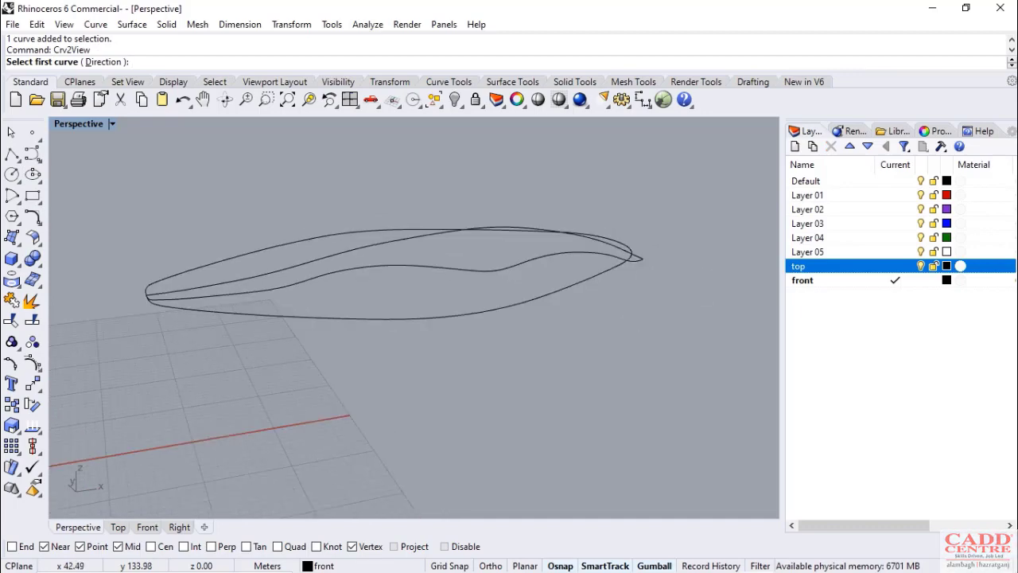
click(297, 316)
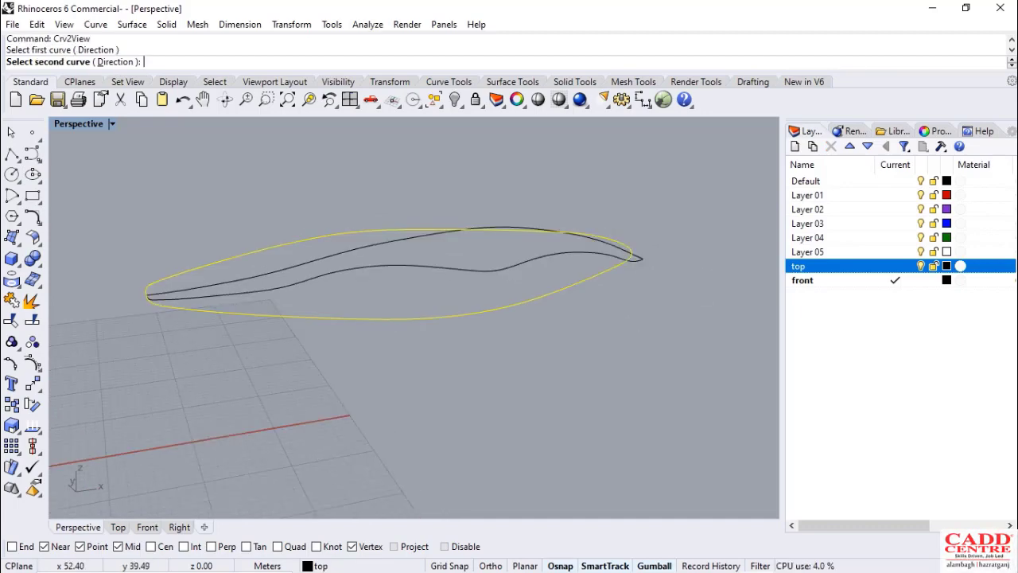
scroll(347, 298, up, 2)
right_drag(350, 301, 373, 264)
click(451, 211)
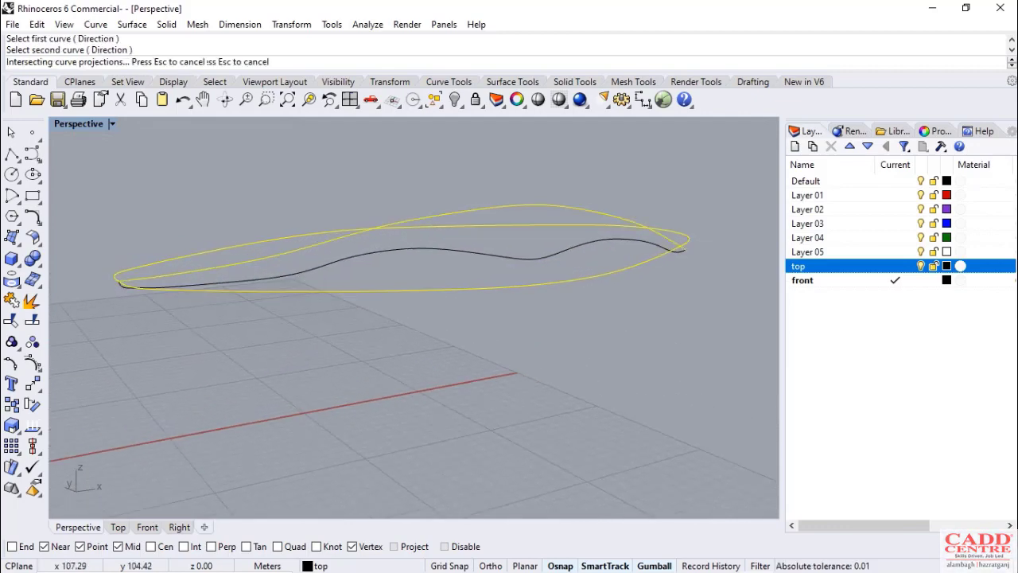
Isolate the combined 3D roof curve and the upper and lower profile curves, leaving the flat plan outline hidden
scroll(413, 223, down, 4)
scroll(470, 208, up, 4)
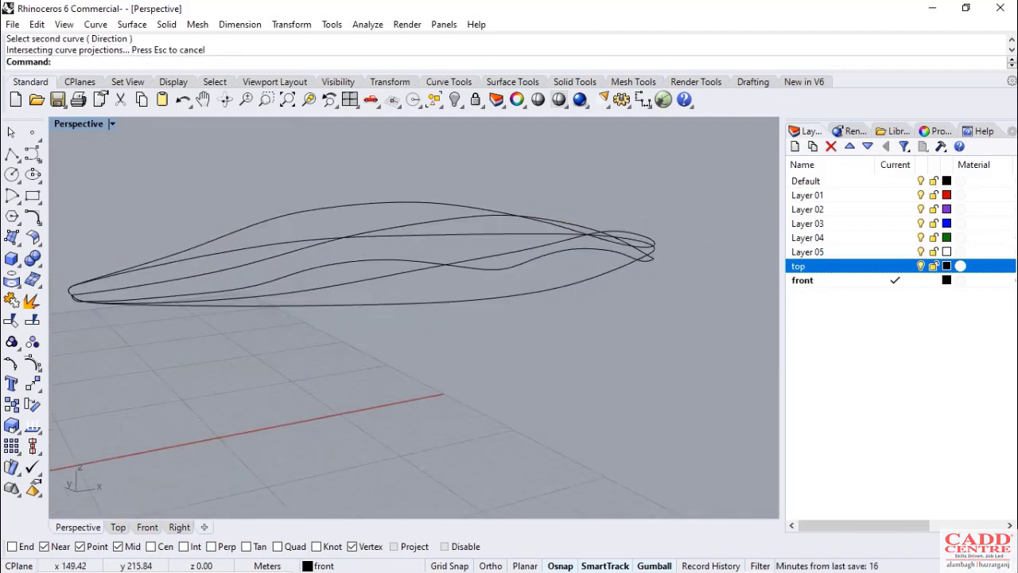
scroll(388, 181, down, 3)
right_drag(413, 274, 536, 341)
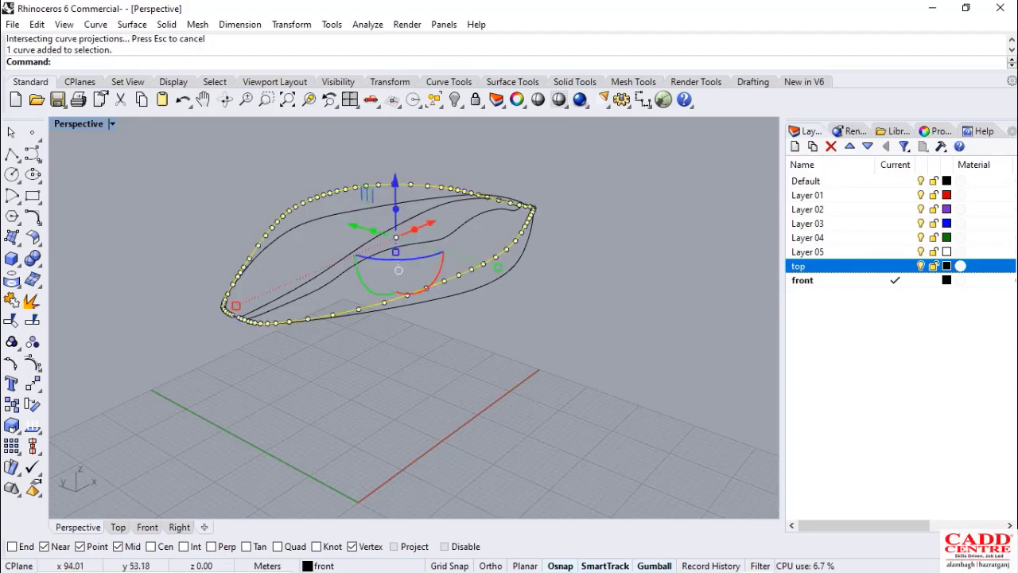
scroll(372, 228, up, 5)
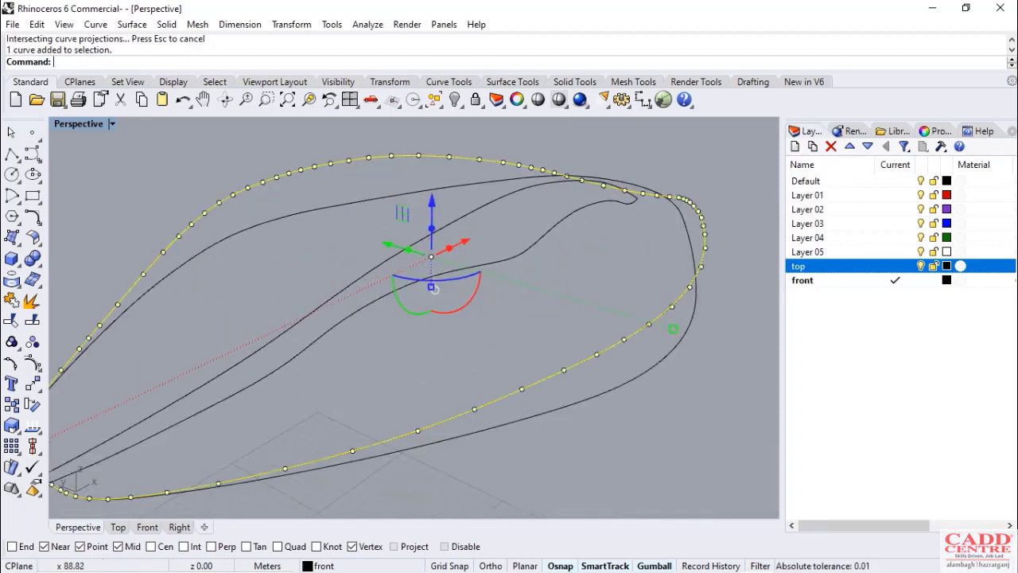
right_drag(414, 319, 404, 307)
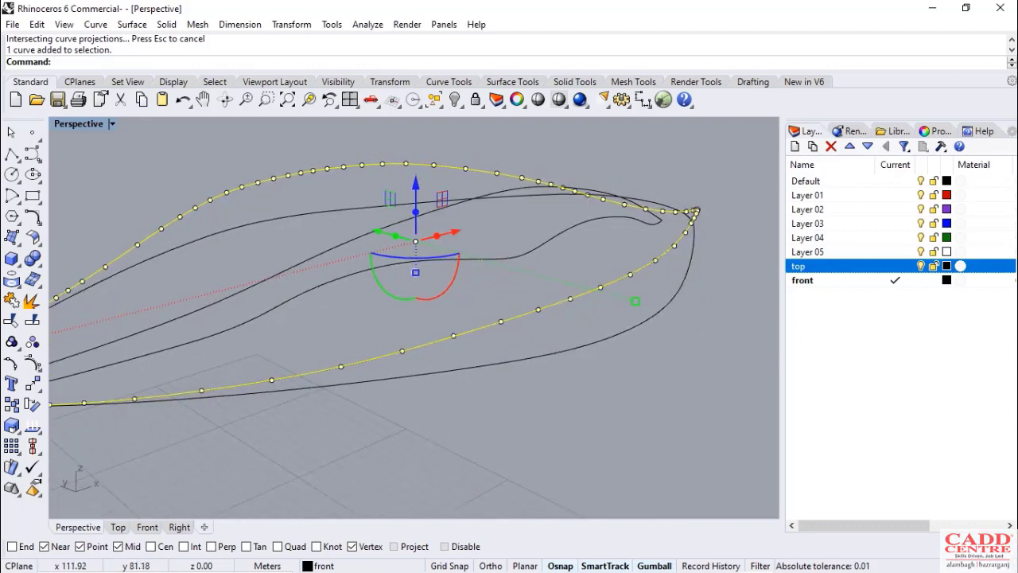
click(476, 199)
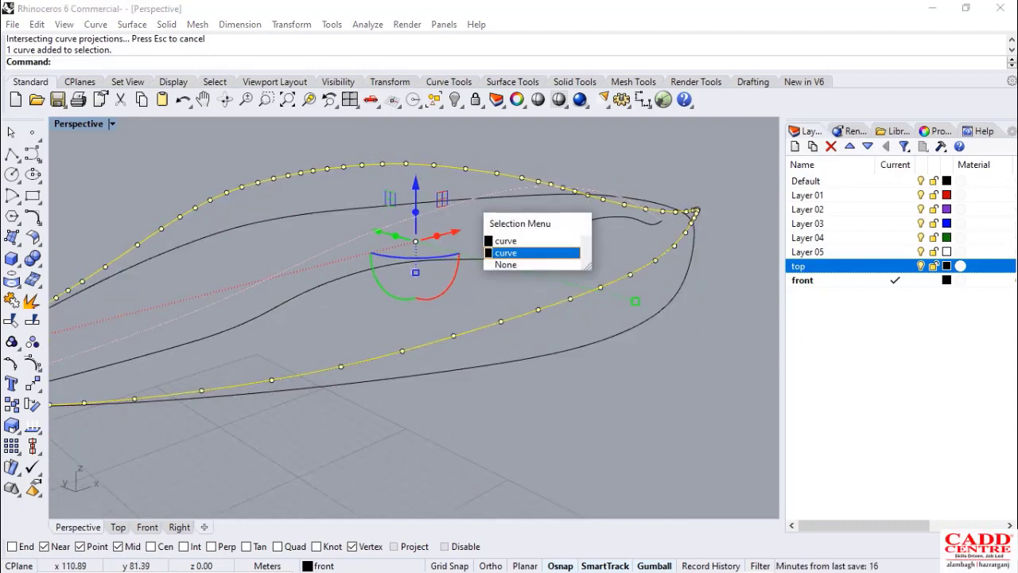
click(509, 253)
scroll(478, 243, down, 4)
right_drag(479, 242, 492, 283)
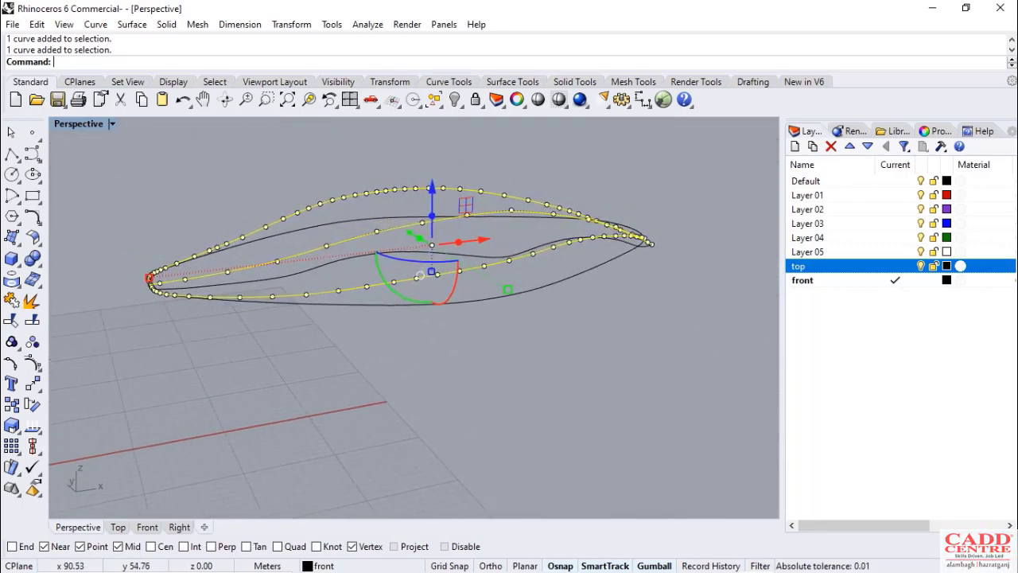
shift+click(474, 255)
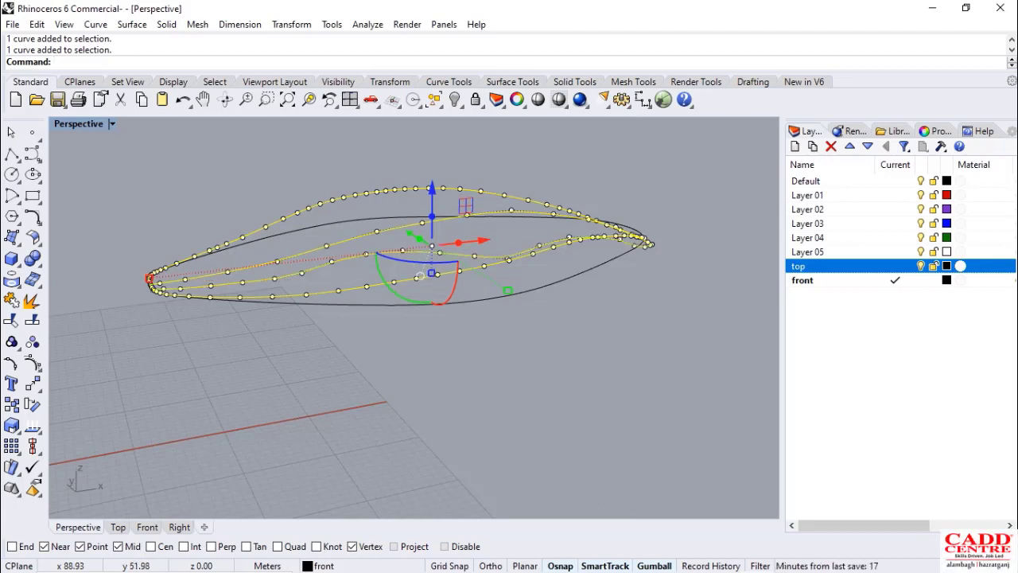
text(Isolate)
key(Return)
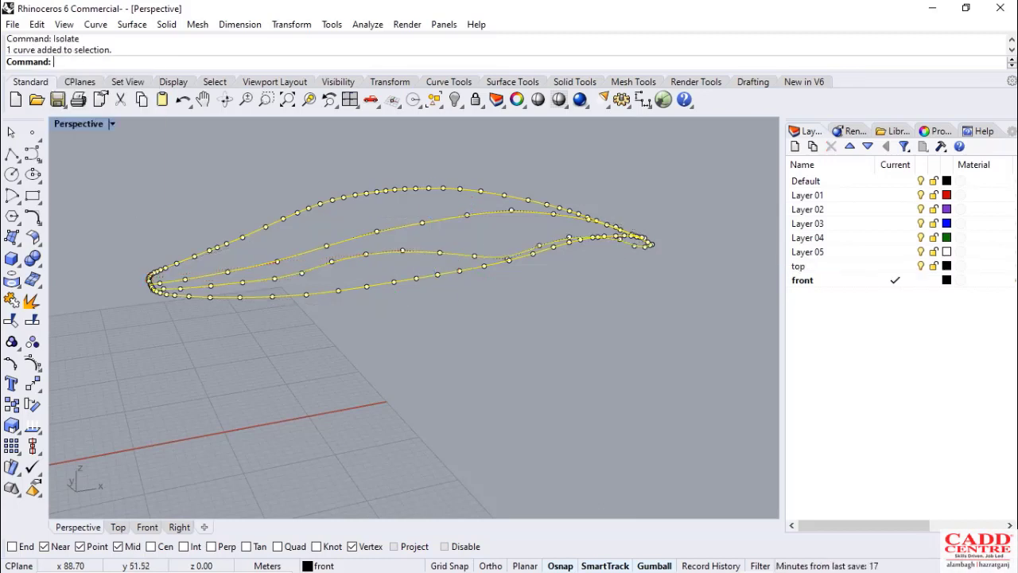
key(Escape)
key(Escape)
Close the gap in the 3D roof curve by moving its loose end point onto its other end point at the narrow tip
scroll(302, 305, down, 2)
mouse_move(302, 305)
right_down()
mouse_move(330, 397)
mouse_move(406, 382)
mouse_move(469, 266)
mouse_move(489, 259)
mouse_move(469, 275)
mouse_move(342, 287)
mouse_move(306, 258)
mouse_move(311, 342)
mouse_move(304, 260)
mouse_move(322, 342)
mouse_move(306, 342)
mouse_move(302, 306)
right_up()
scroll(231, 346, up, 10)
scroll(294, 318, down, 4)
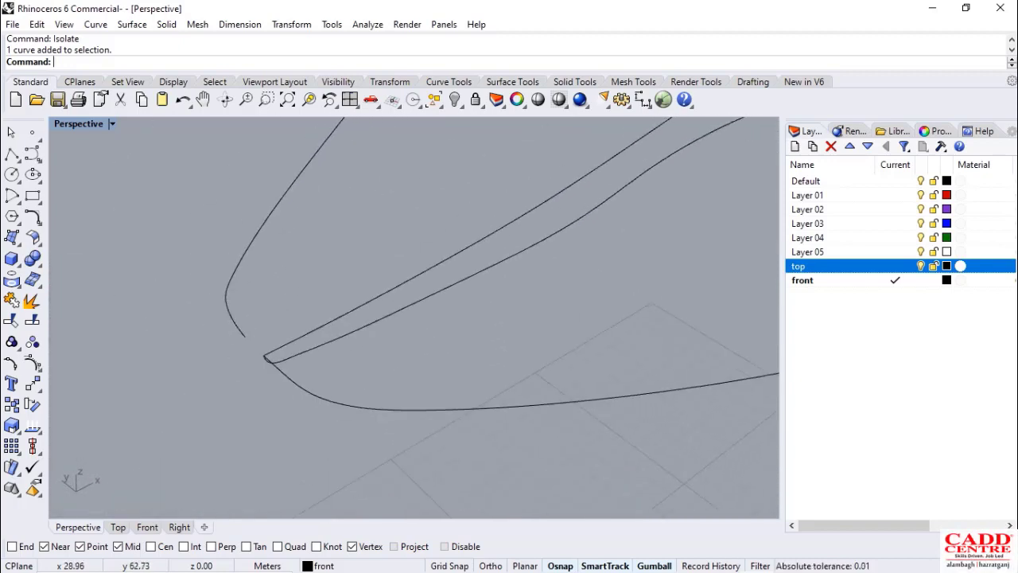
scroll(240, 337, up, 4)
click(224, 300)
scroll(253, 338, up, 6)
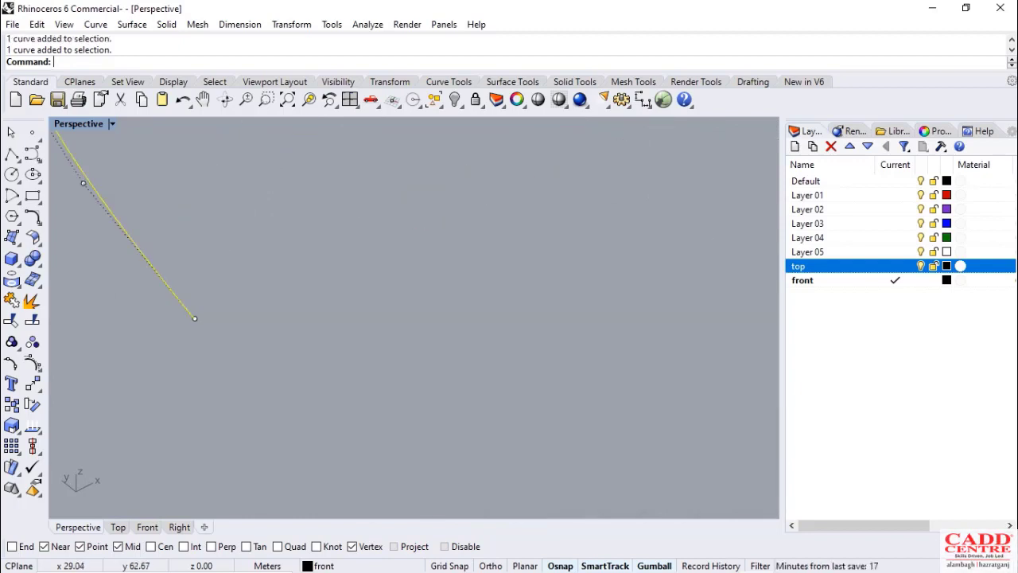
click(194, 318)
scroll(248, 301, down, 10)
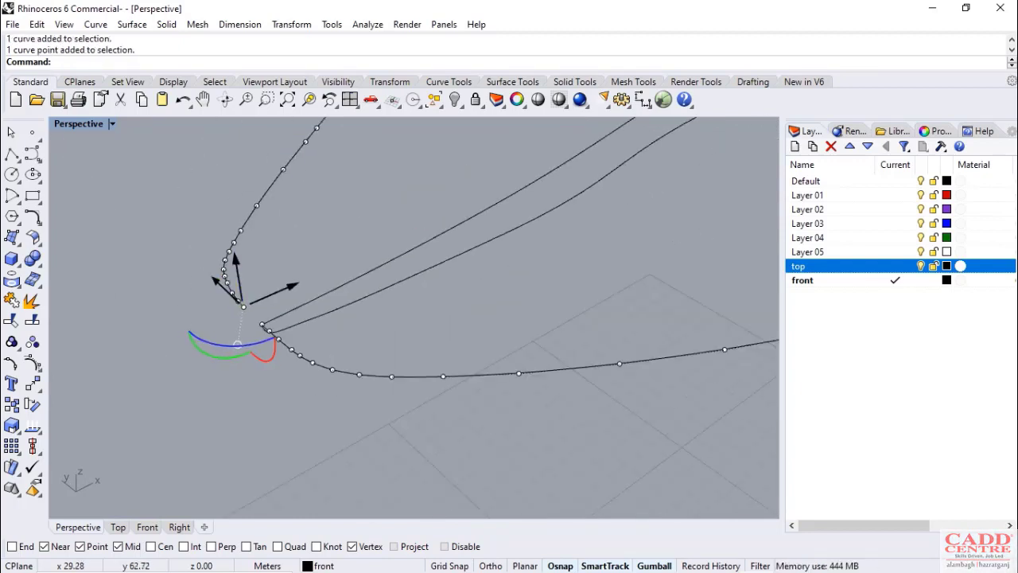
scroll(248, 300, up, 5)
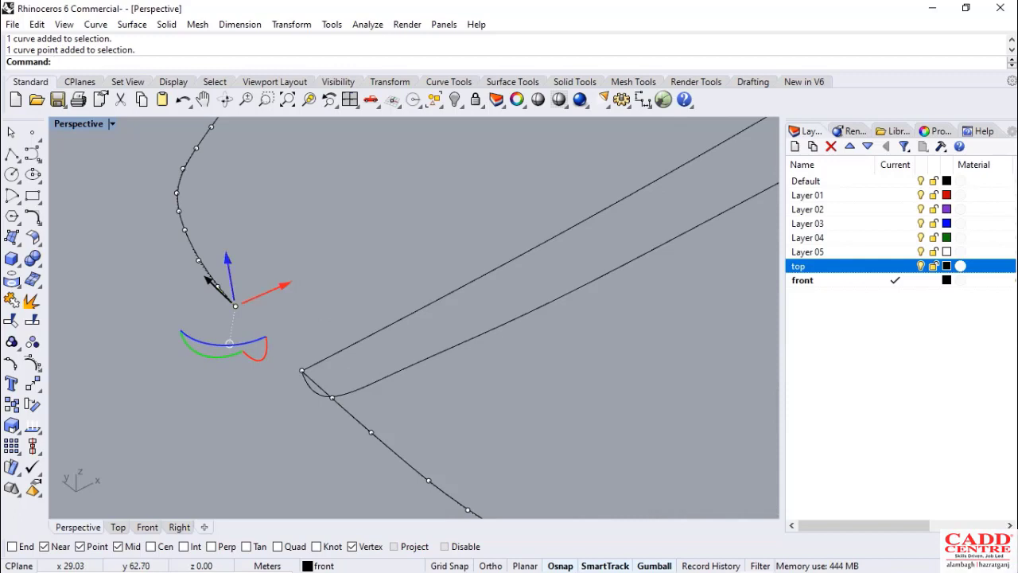
drag(235, 305, 302, 370)
scroll(223, 368, down, 3)
scroll(222, 362, down, 10)
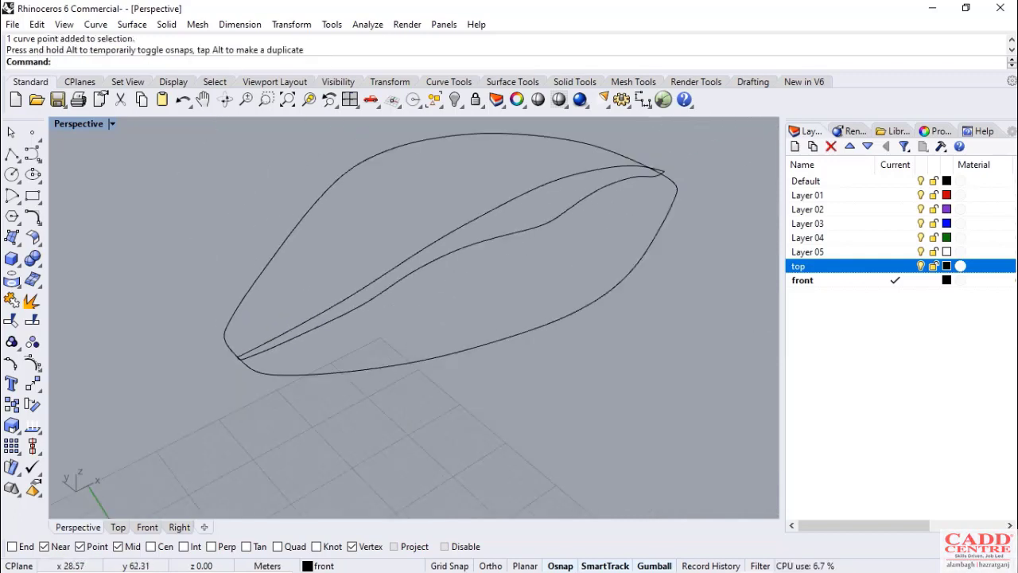
Examine the closed 3D roof curve and where the profile curves extend past it, from the side and from above
right_drag(223, 362, 187, 267)
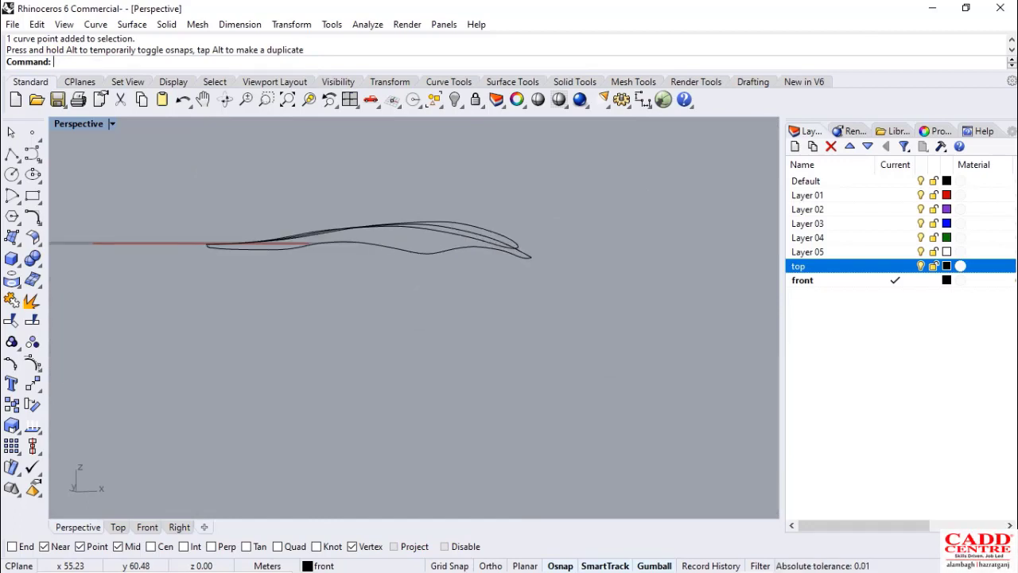
right_drag(187, 267, 225, 386)
scroll(531, 258, up, 6)
right_drag(531, 258, 498, 155)
scroll(551, 256, down, 11)
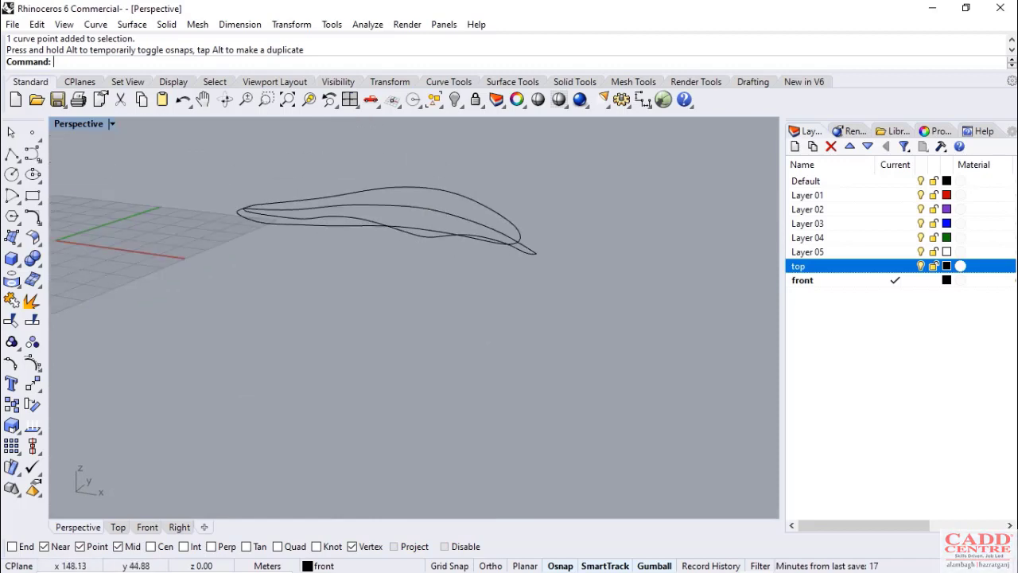
right_drag(457, 213, 502, 209)
scroll(452, 257, up, 4)
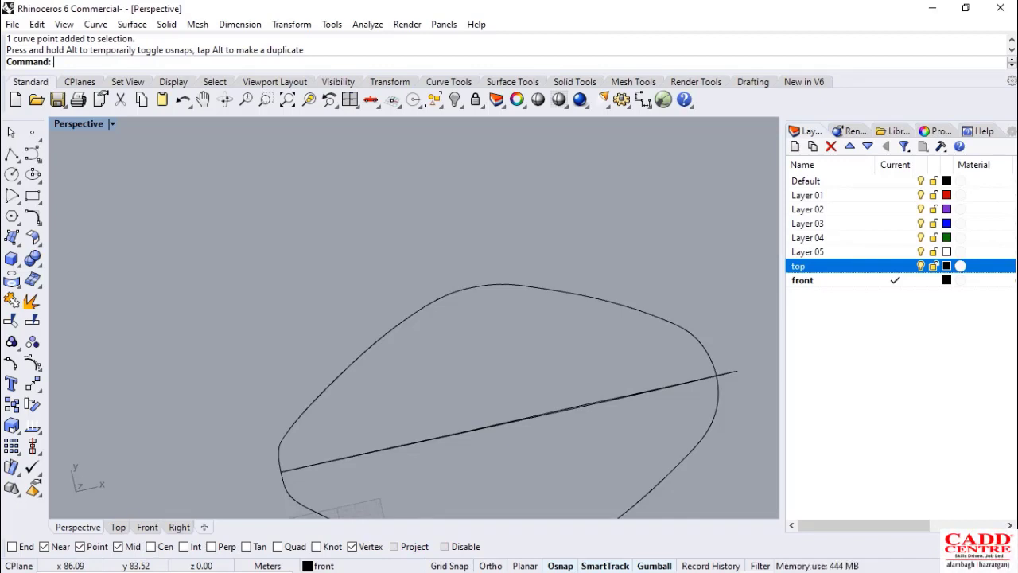
scroll(428, 269, down, 4)
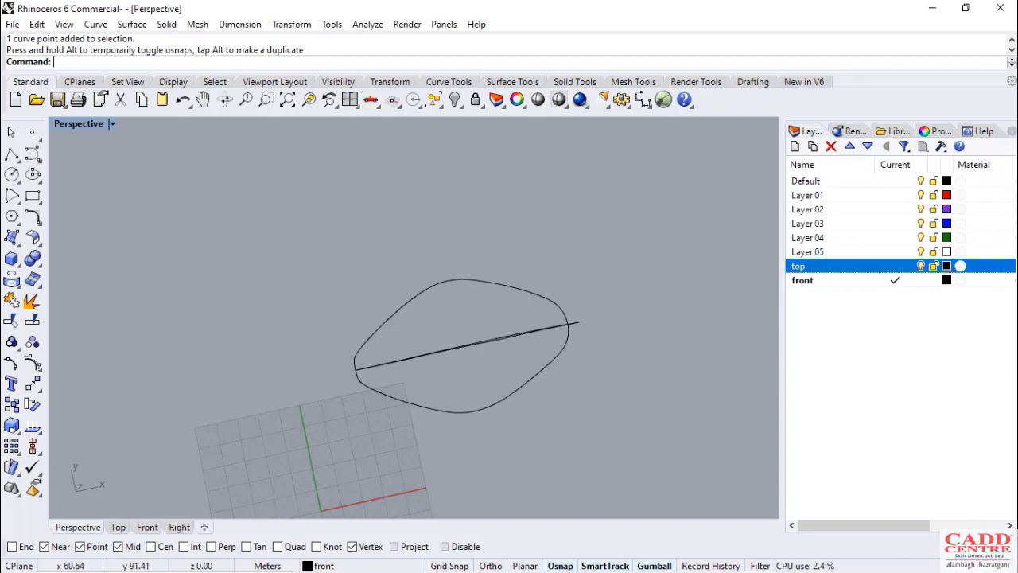
scroll(407, 293, down, 3)
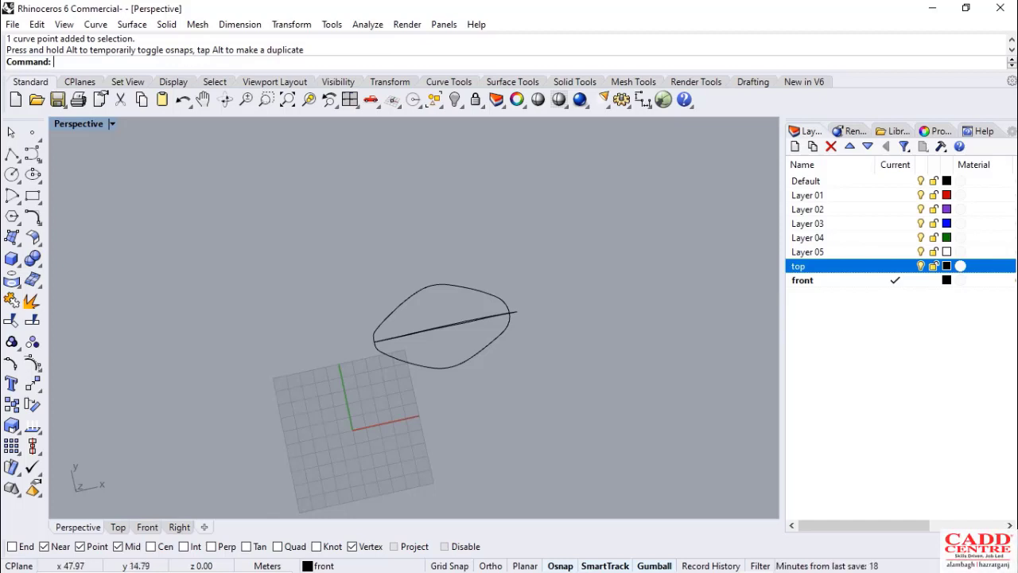
scroll(446, 344, up, 4)
right_drag(447, 346, 442, 172)
scroll(437, 214, up, 7)
mouse_move(439, 217)
right_down()
mouse_move(442, 191)
mouse_move(455, 267)
mouse_move(445, 216)
right_up()
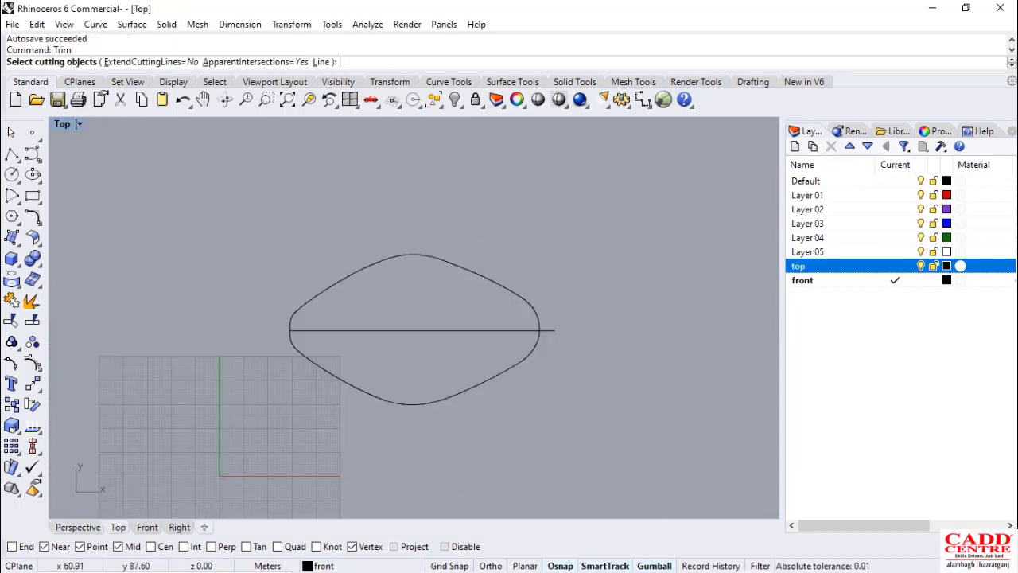
Trim the overhanging ends of both profile curves in the Top view, using the 3D roof curve as the cutting object
click(413, 256)
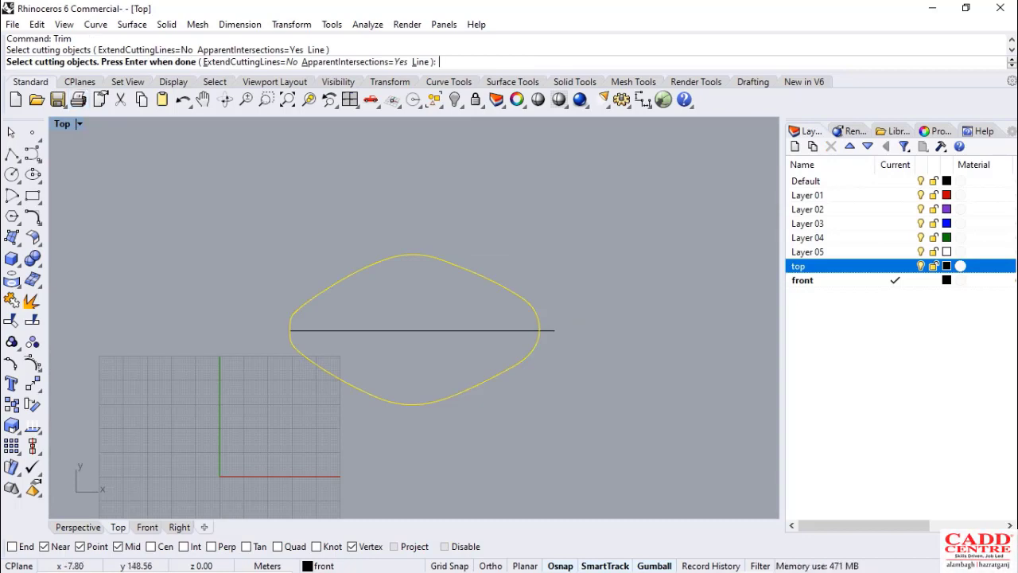
key(Return)
scroll(547, 340, up, 2)
scroll(555, 337, up, 1)
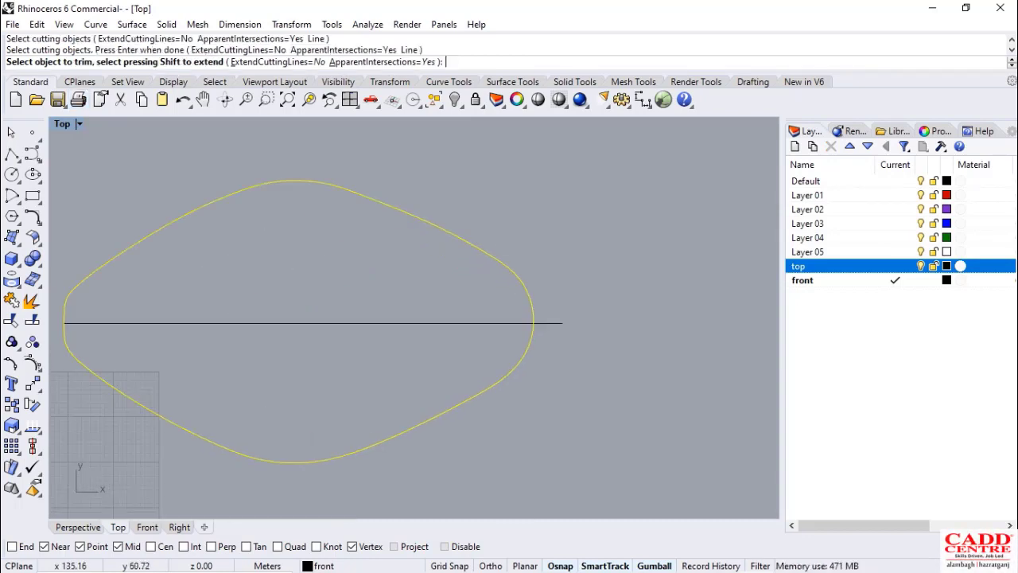
click(557, 326)
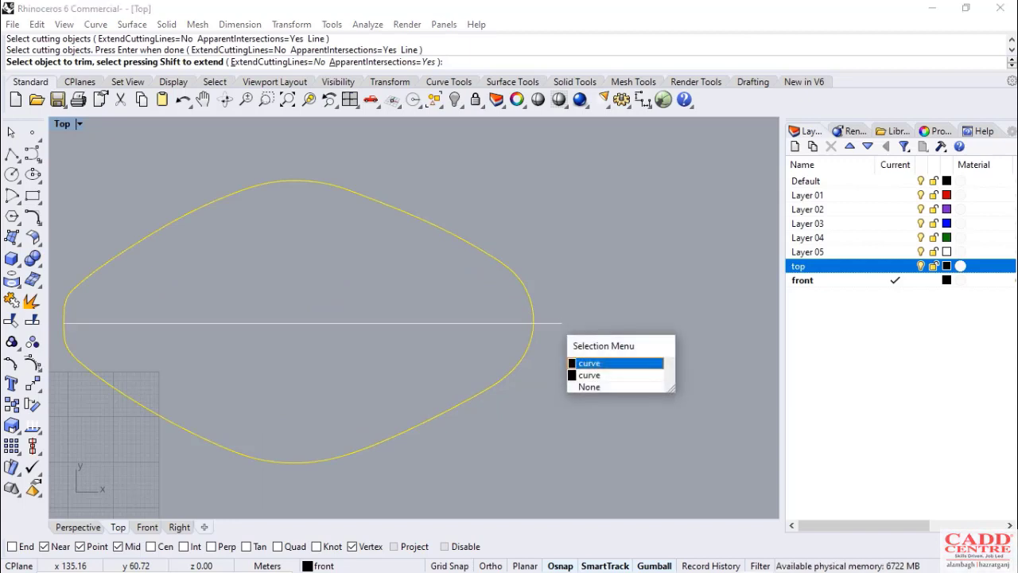
click(590, 363)
click(561, 323)
scroll(587, 325, down, 2)
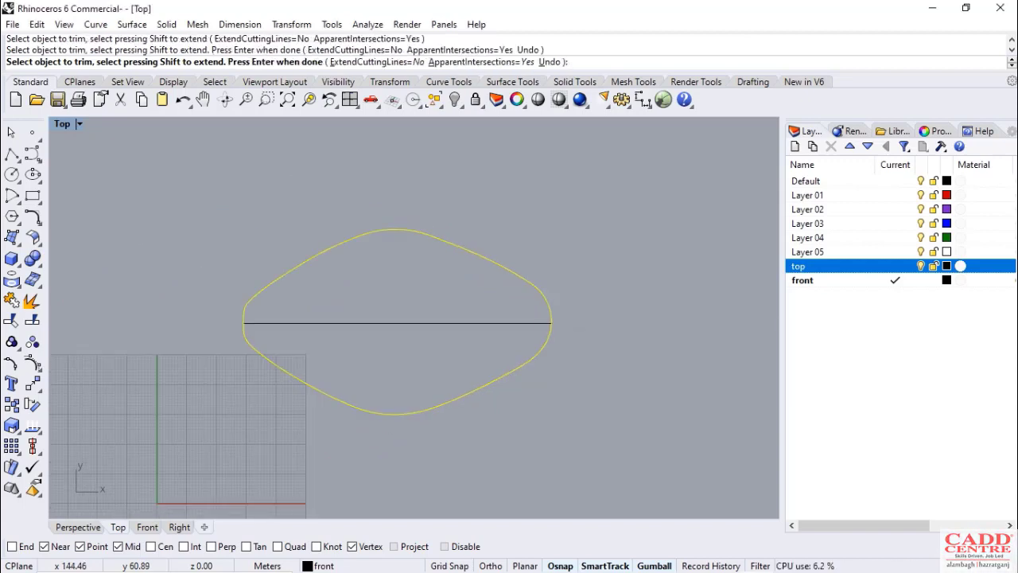
scroll(587, 321, down, 1)
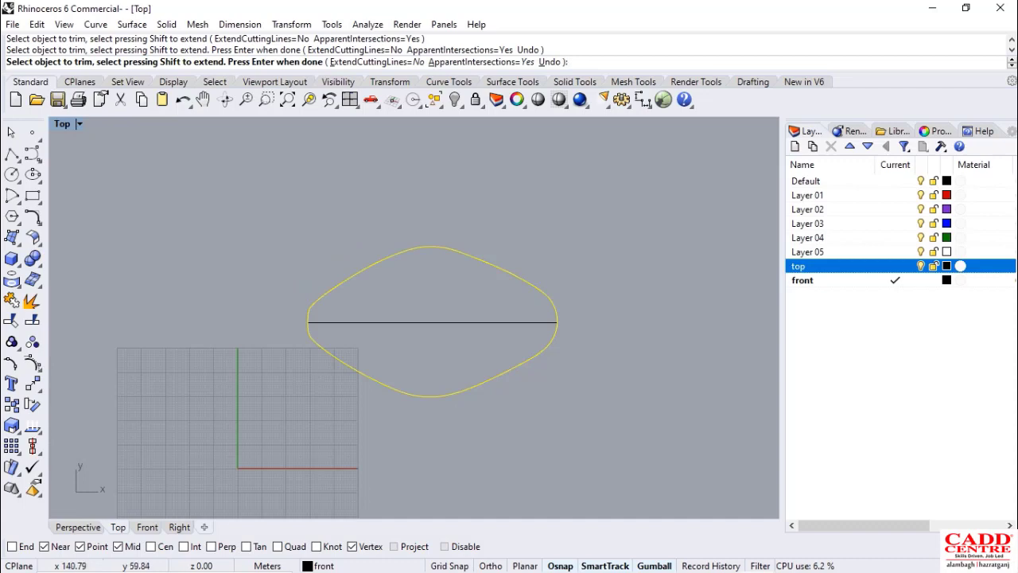
scroll(570, 340, up, 6)
scroll(614, 354, down, 8)
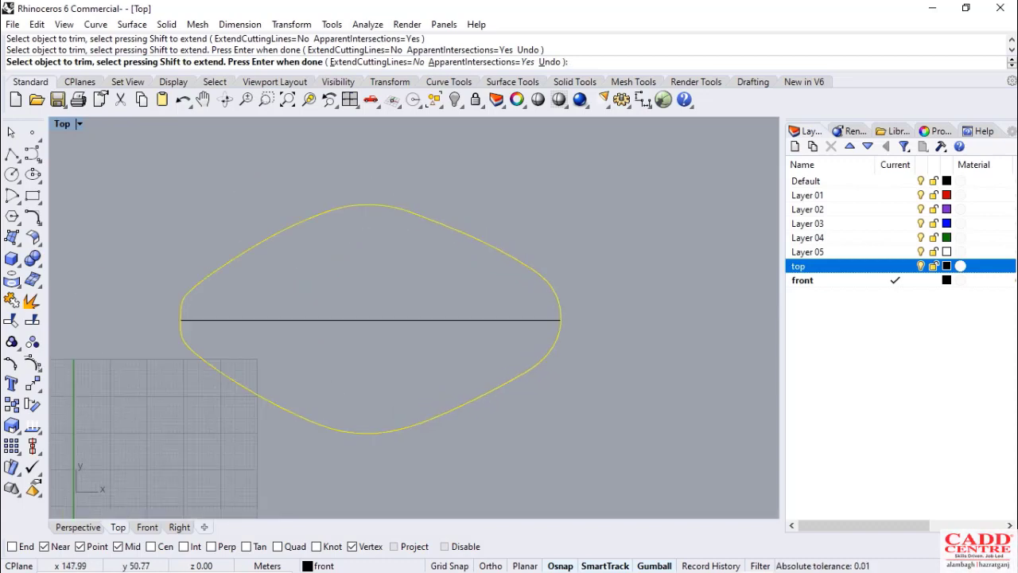
scroll(509, 319, up, 3)
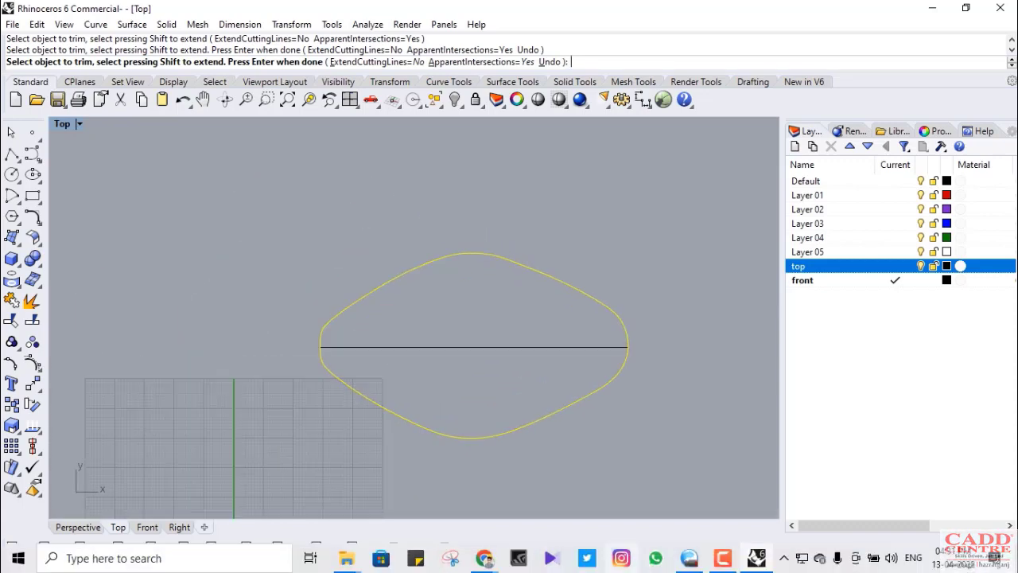
scroll(310, 269, up, 2)
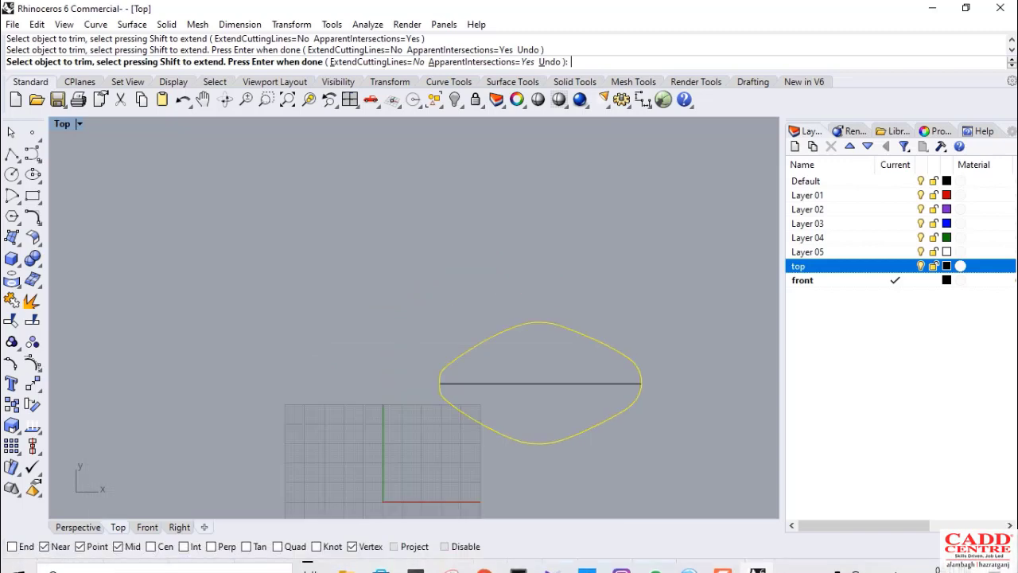
scroll(570, 400, up, 6)
scroll(525, 362, down, 6)
scroll(566, 364, up, 4)
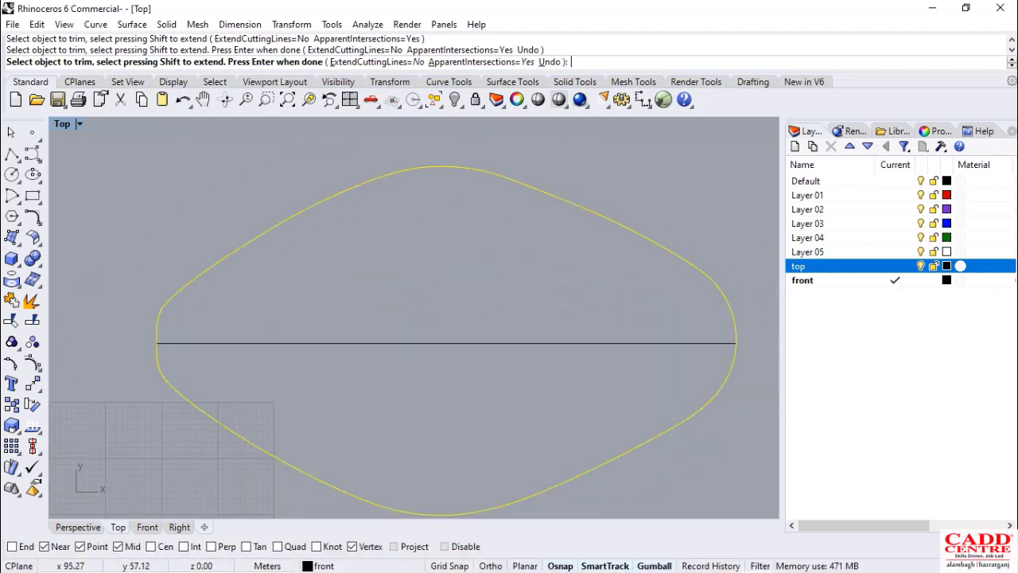
scroll(526, 363, down, 6)
scroll(528, 342, up, 3)
scroll(529, 342, down, 3)
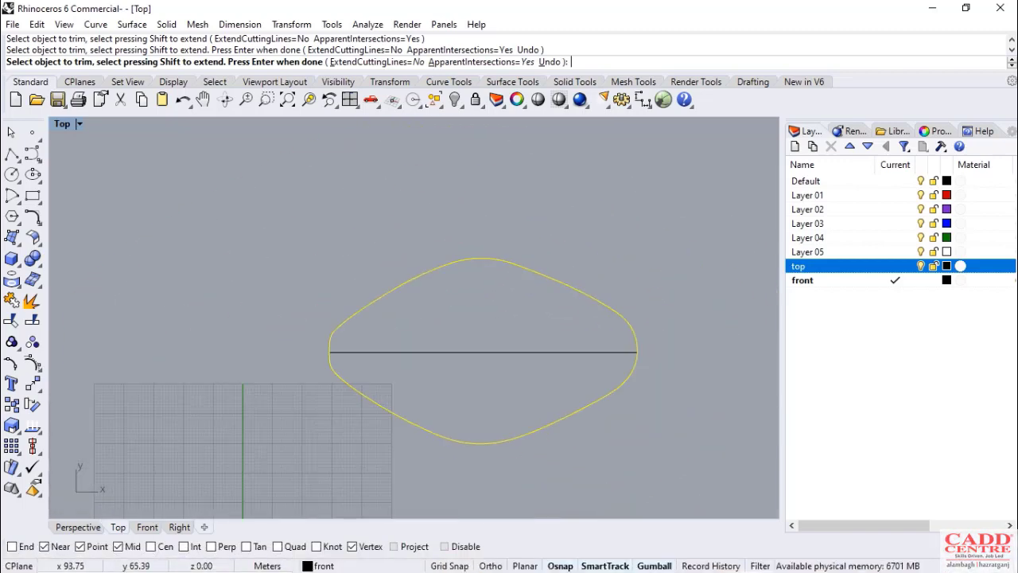
scroll(498, 317, up, 3)
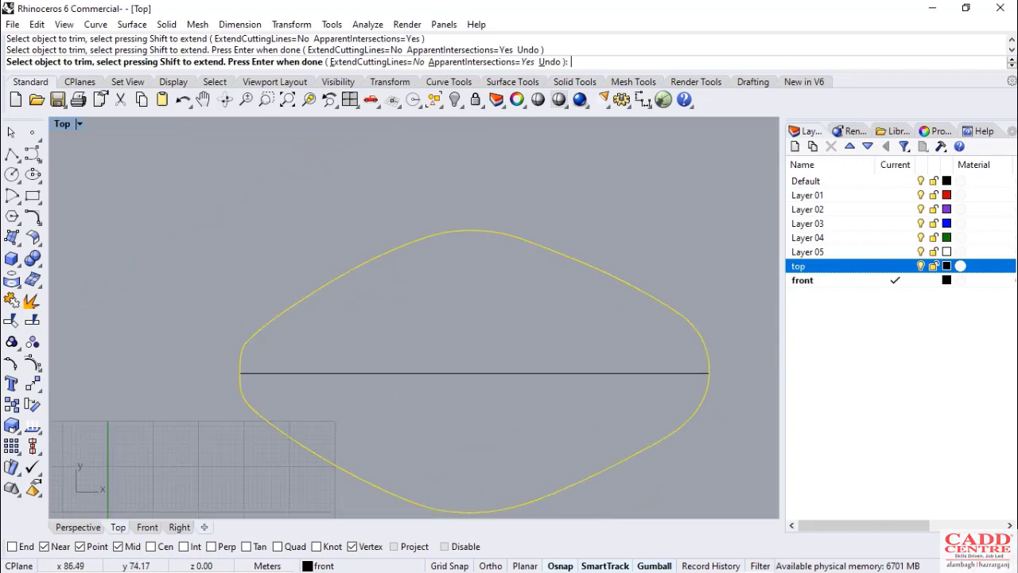
scroll(497, 317, down, 3)
scroll(500, 338, up, 3)
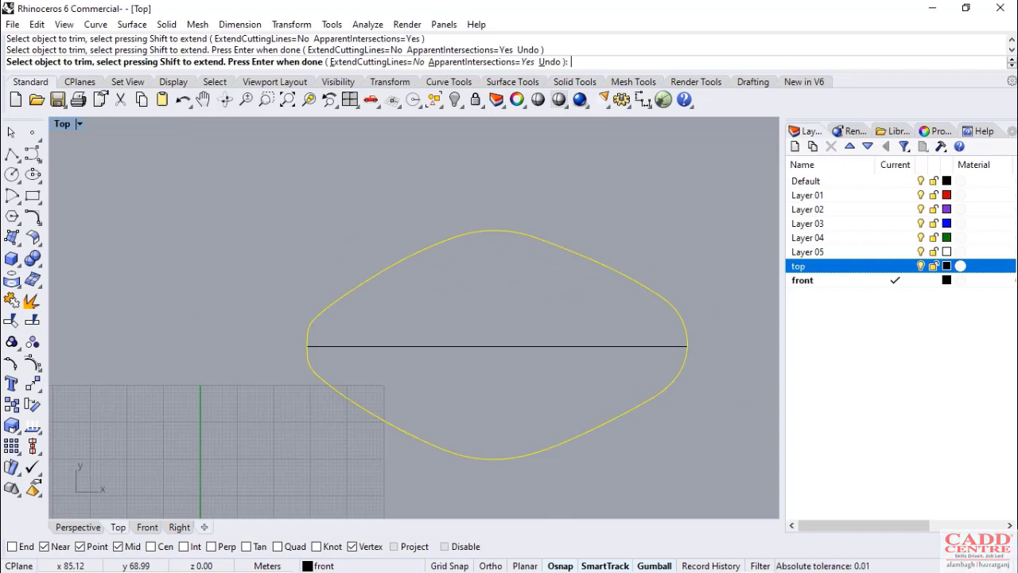
scroll(509, 285, down, 2)
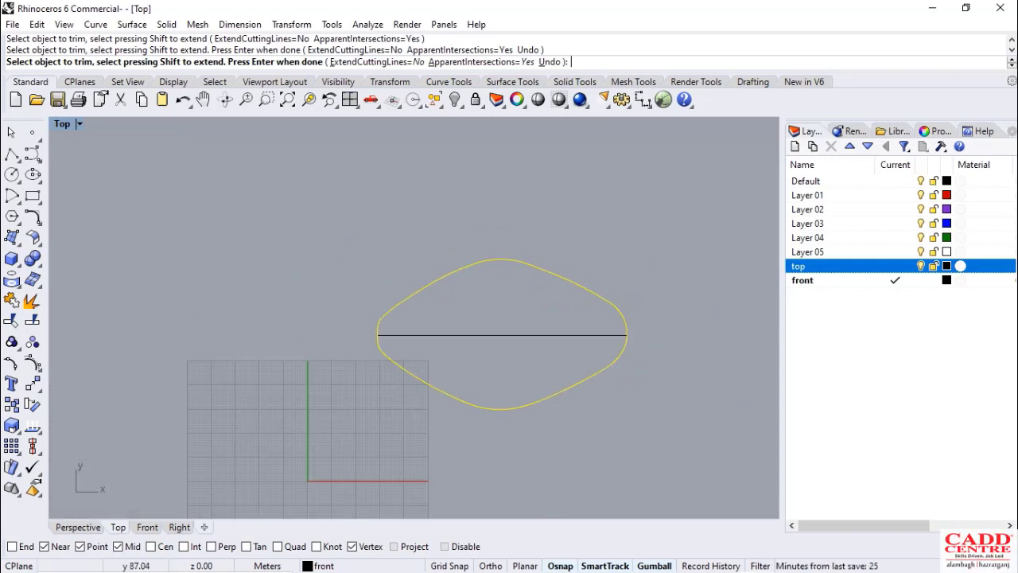
scroll(529, 282, down, 2)
scroll(545, 310, up, 3)
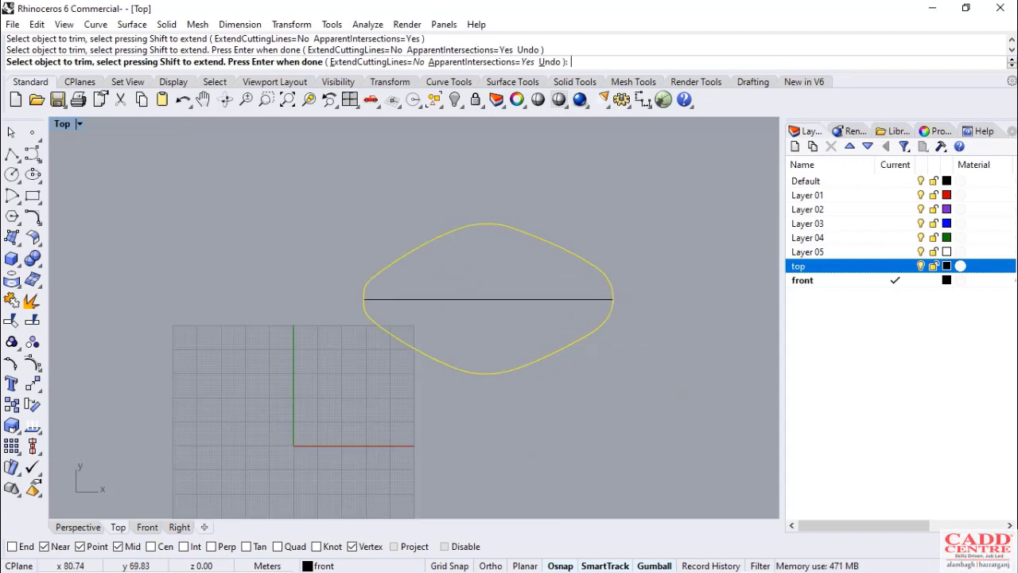
scroll(472, 299, up, 2)
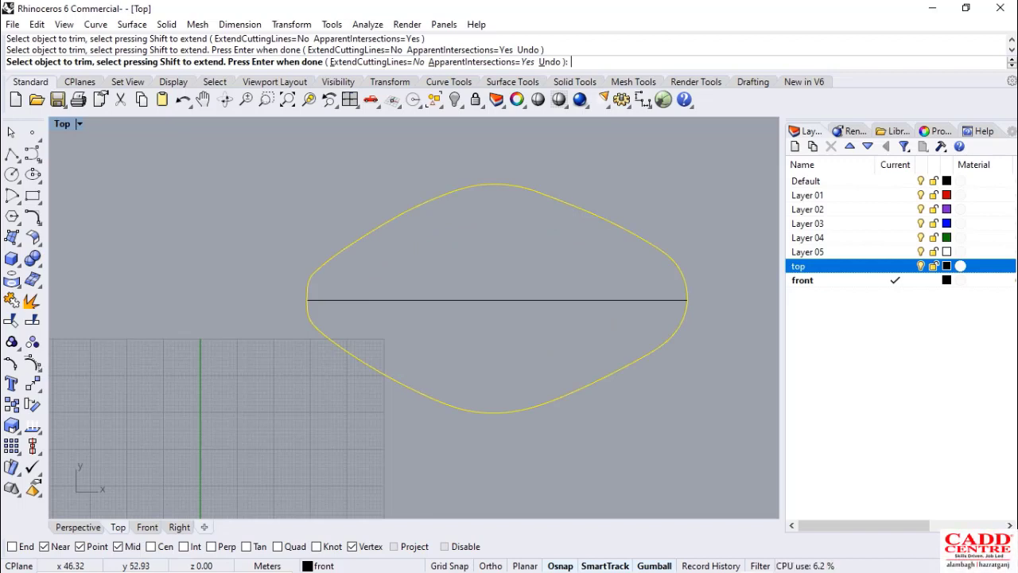
scroll(369, 329, down, 1)
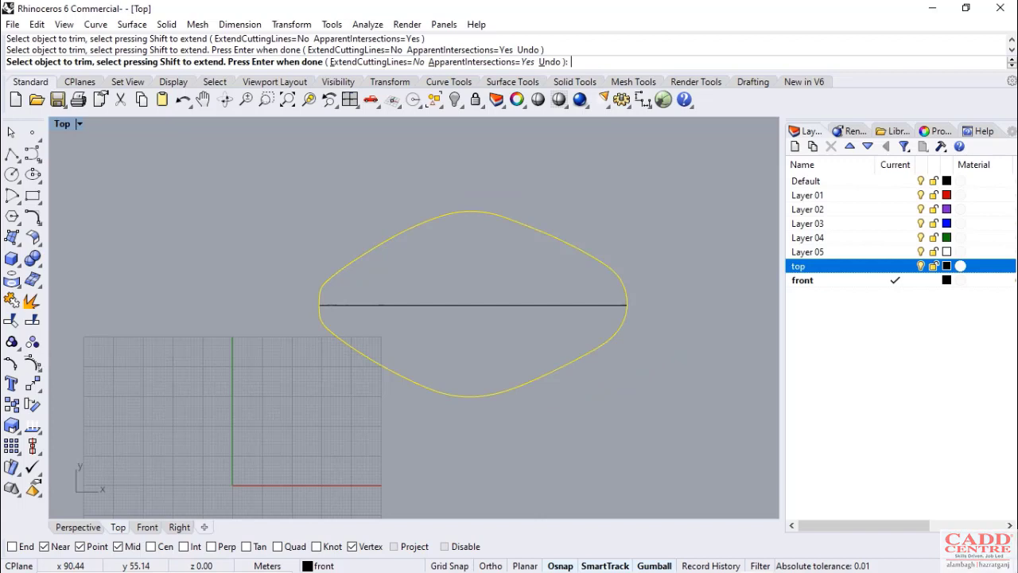
Examine the closed outline and the two profile curves from above and in perspective, down to a near side-on view
scroll(499, 319, up, 2)
scroll(495, 322, up, 6)
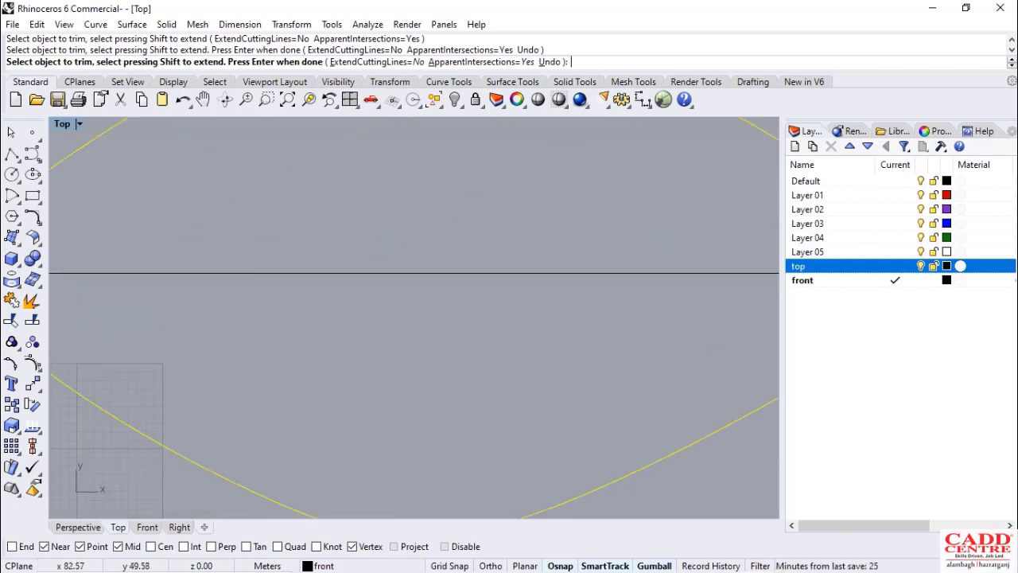
scroll(441, 366, down, 6)
double_click(62, 124)
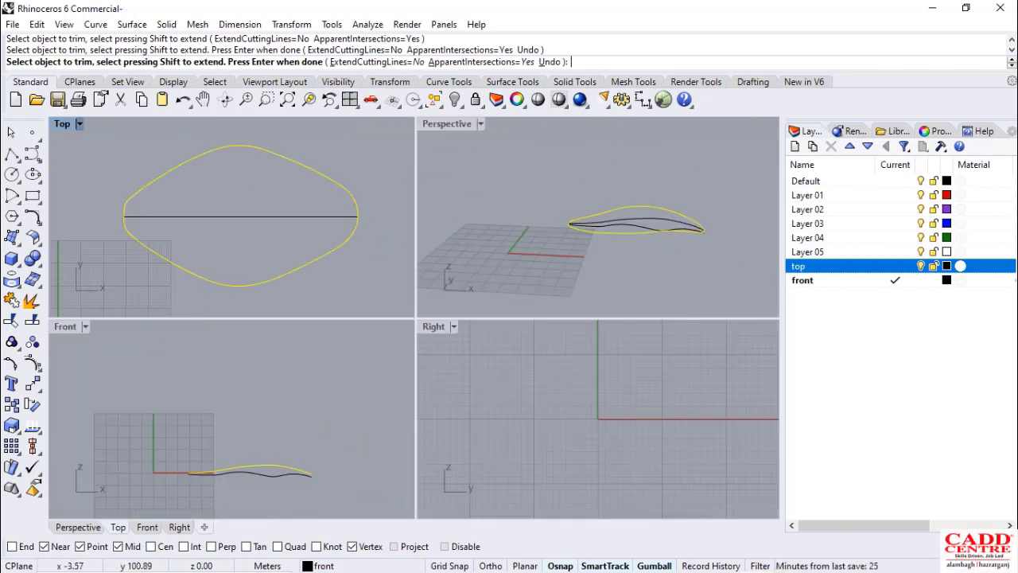
scroll(331, 280, down, 6)
scroll(650, 226, up, 7)
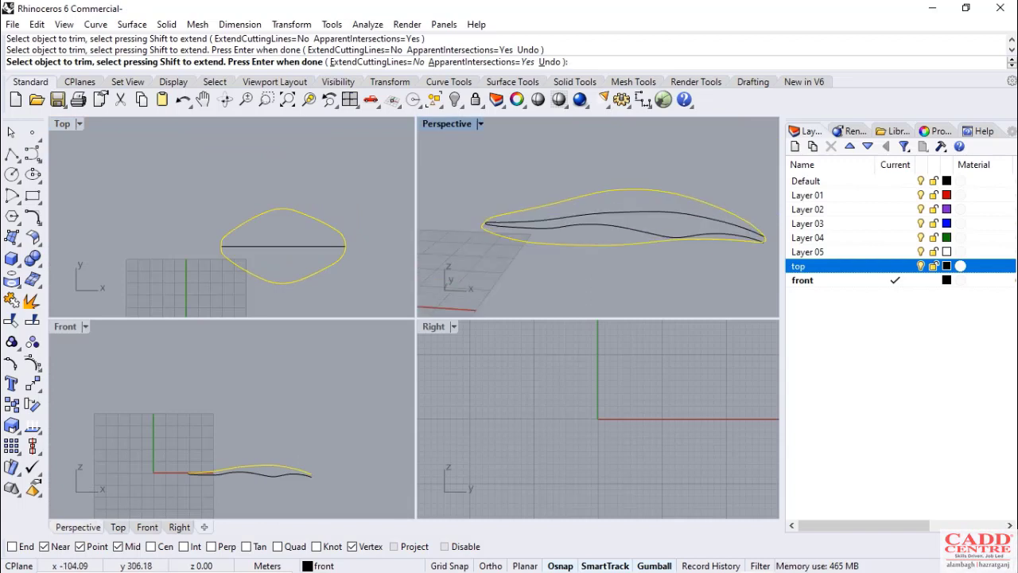
double_click(446, 124)
scroll(518, 309, down, 5)
right_drag(574, 387, 565, 320)
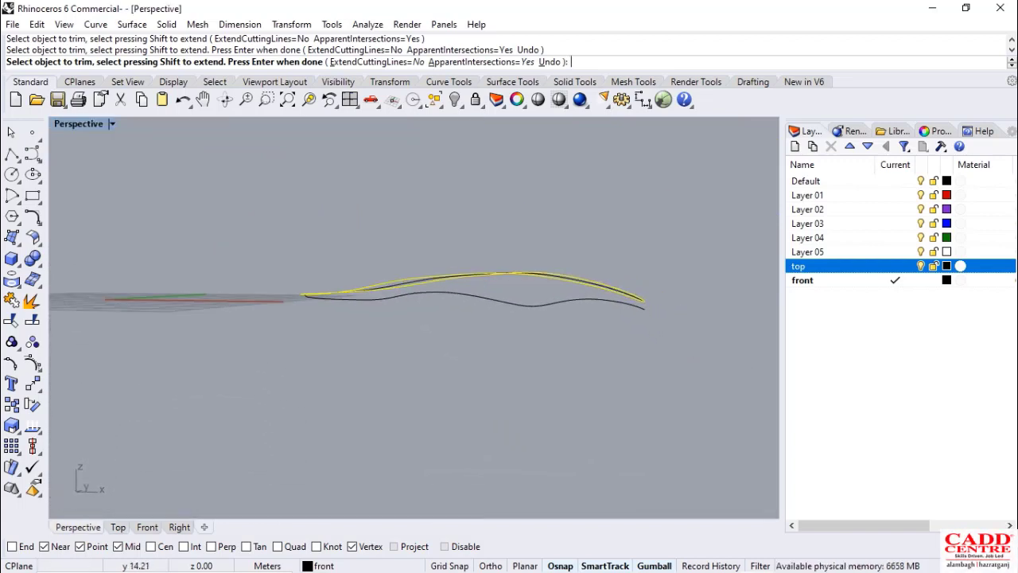
Try to trim the end of the lower profile curve using the outline as the cutting object
scroll(657, 301, up, 8)
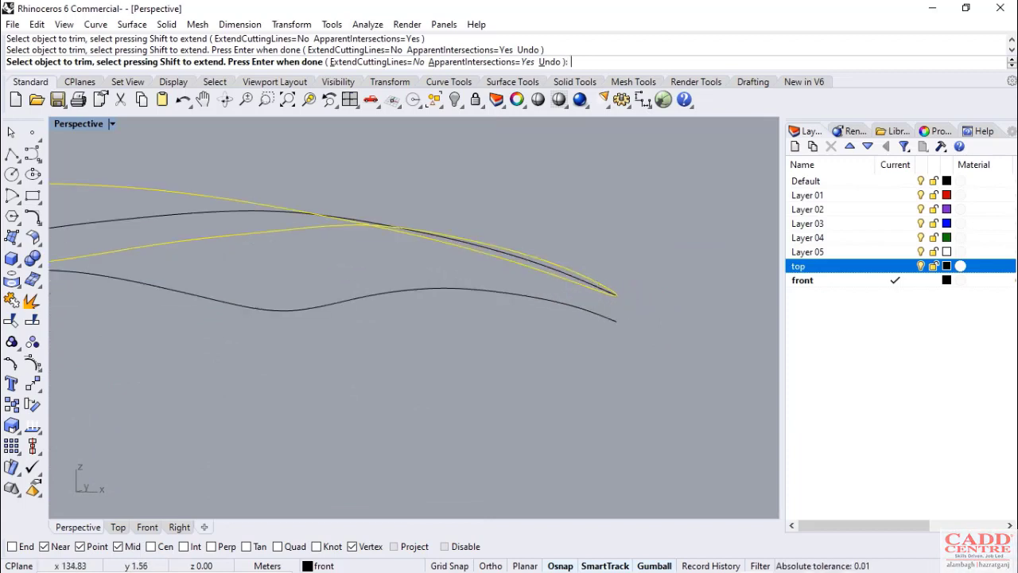
scroll(587, 321, up, 6)
click(525, 277)
scroll(513, 337, down, 14)
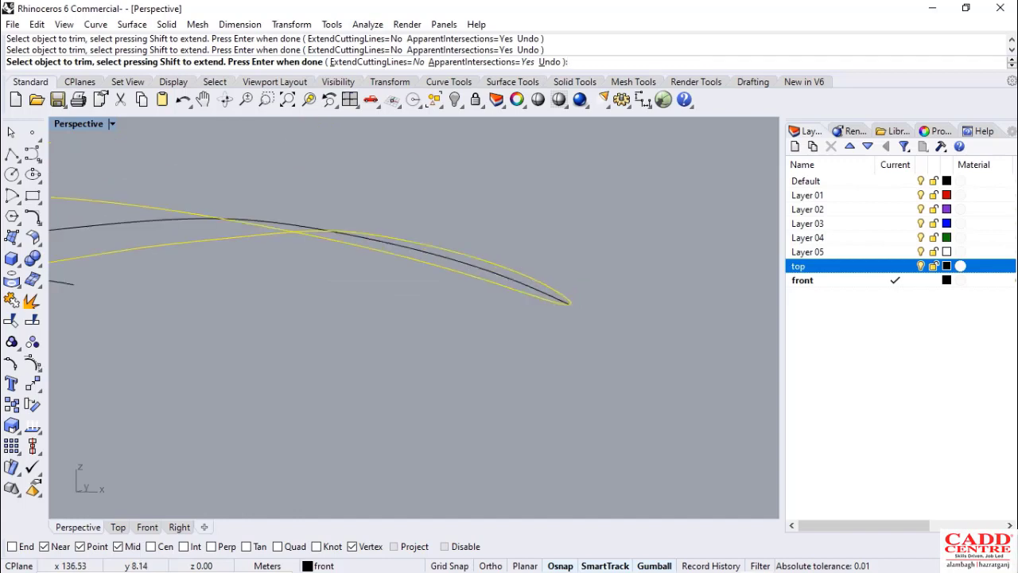
key(ctrl+z)
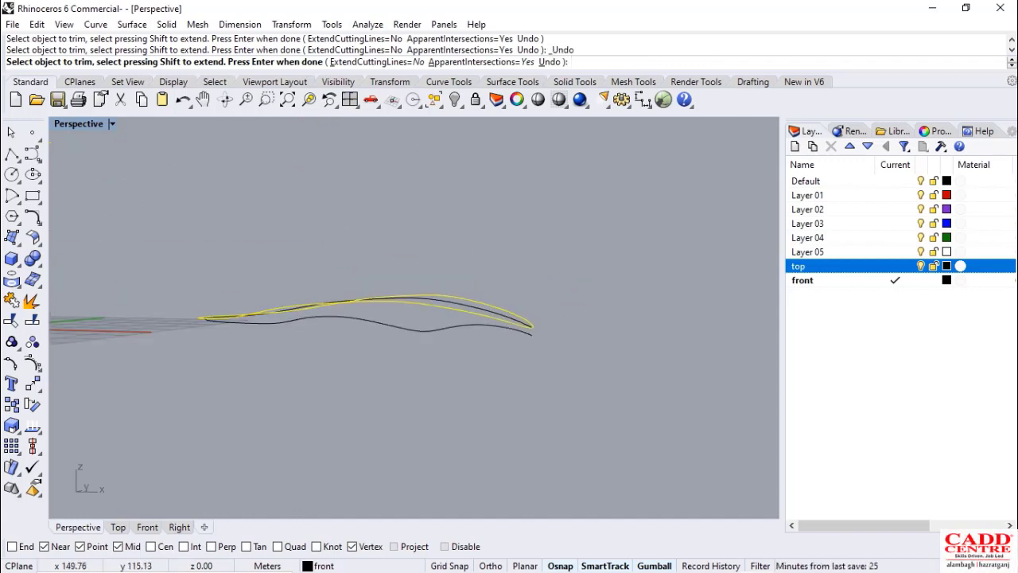
key(Escape)
Move the end control point of the lower profile curve up onto the outline's tip, where the upper profile curve ends
scroll(534, 339, up, 7)
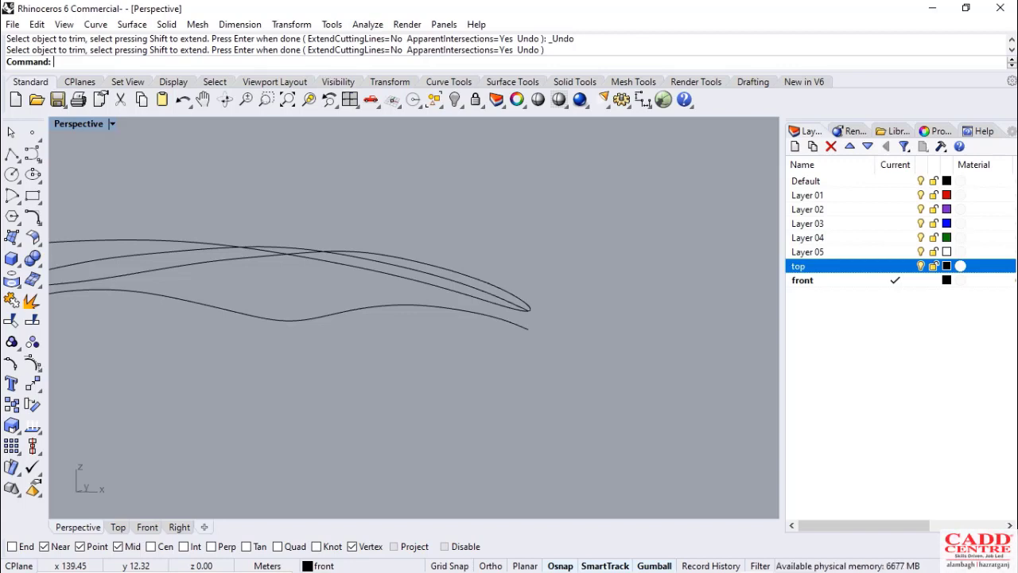
scroll(522, 330, up, 7)
scroll(553, 346, down, 10)
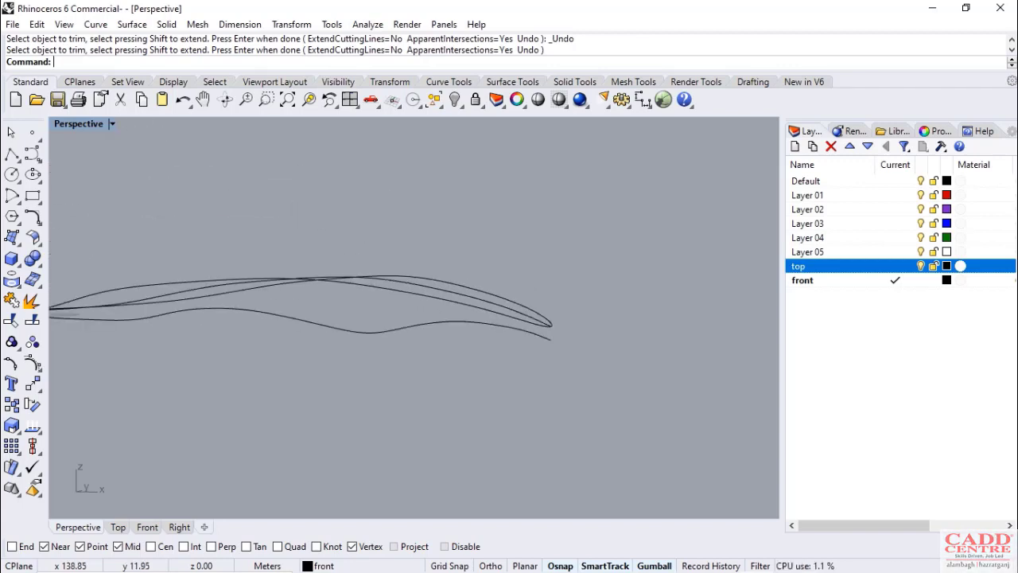
scroll(551, 333, up, 6)
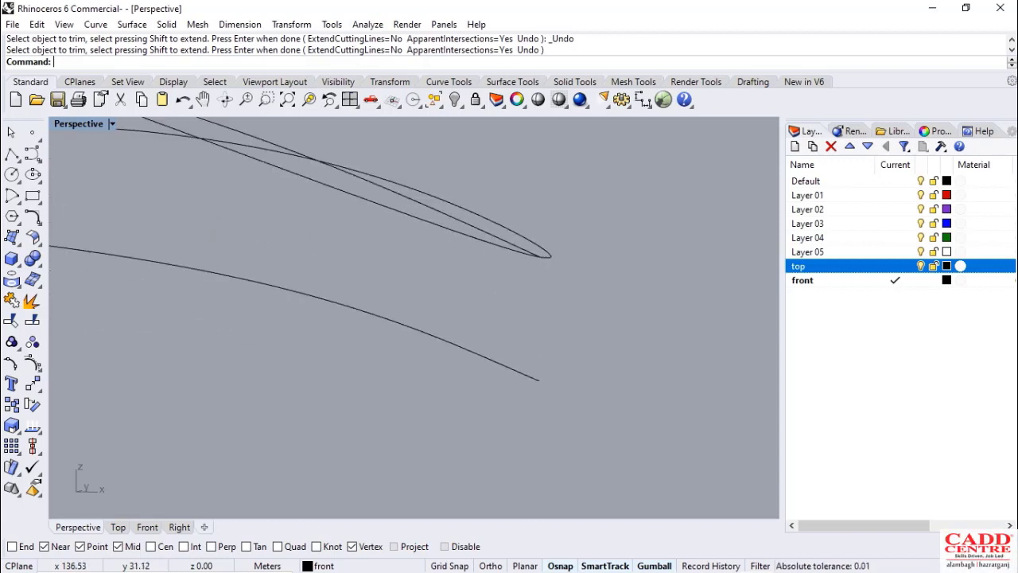
scroll(544, 350, down, 10)
scroll(541, 341, up, 5)
click(513, 362)
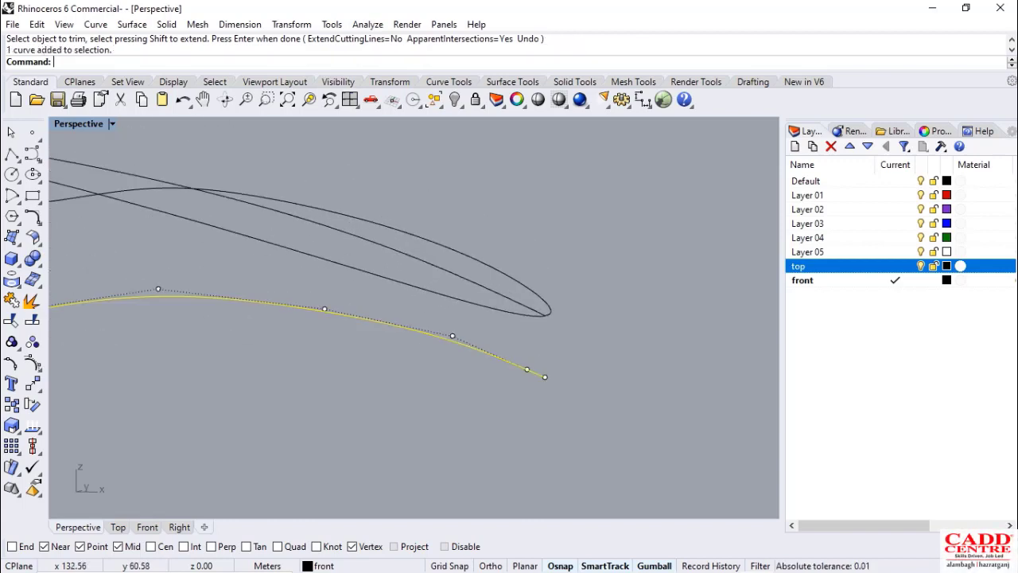
scroll(544, 377, up, 12)
scroll(548, 379, down, 8)
scroll(549, 378, down, 6)
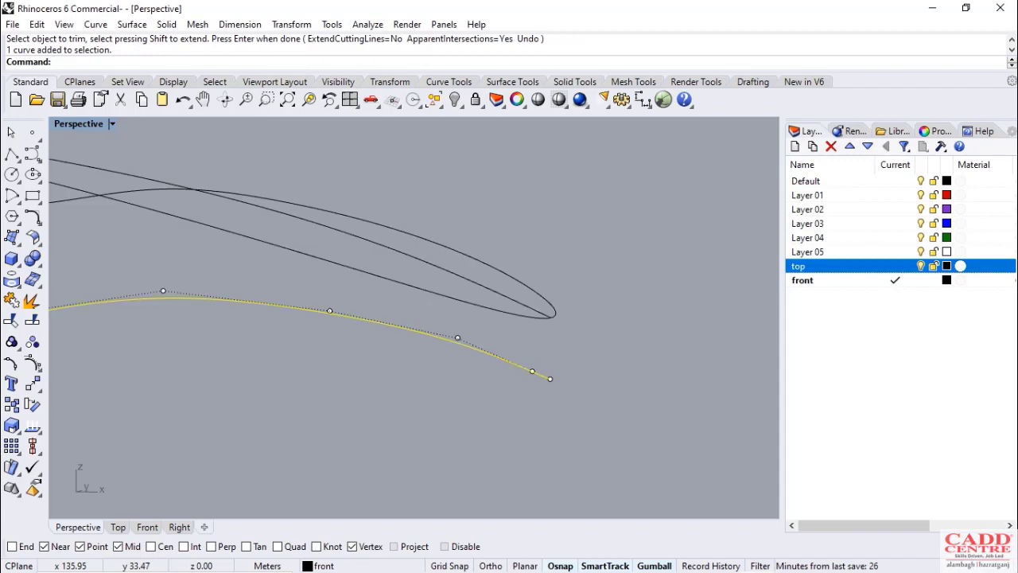
click(550, 378)
scroll(548, 326, up, 10)
scroll(548, 322, down, 8)
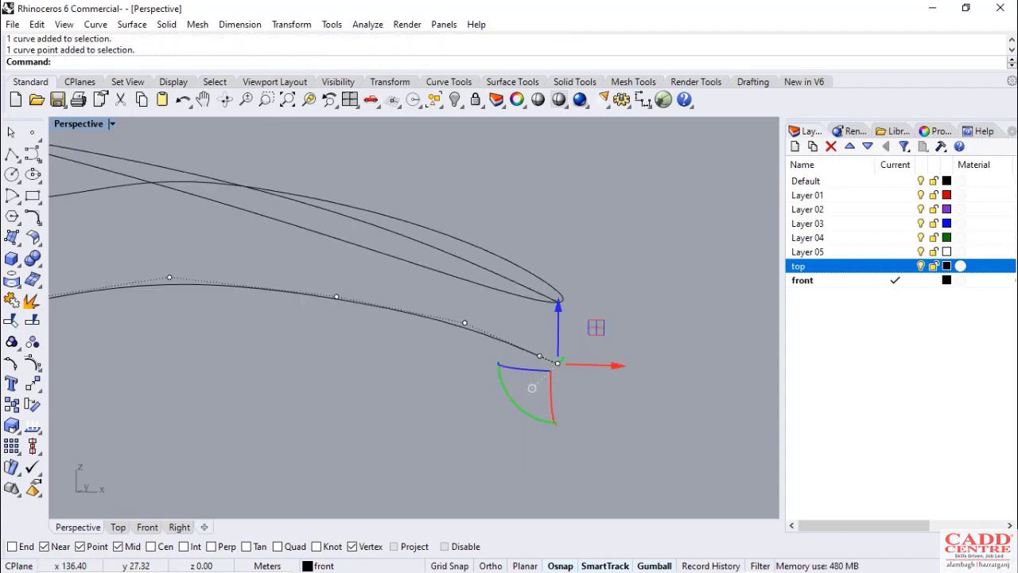
drag(558, 362, 562, 303)
scroll(563, 311, up, 8)
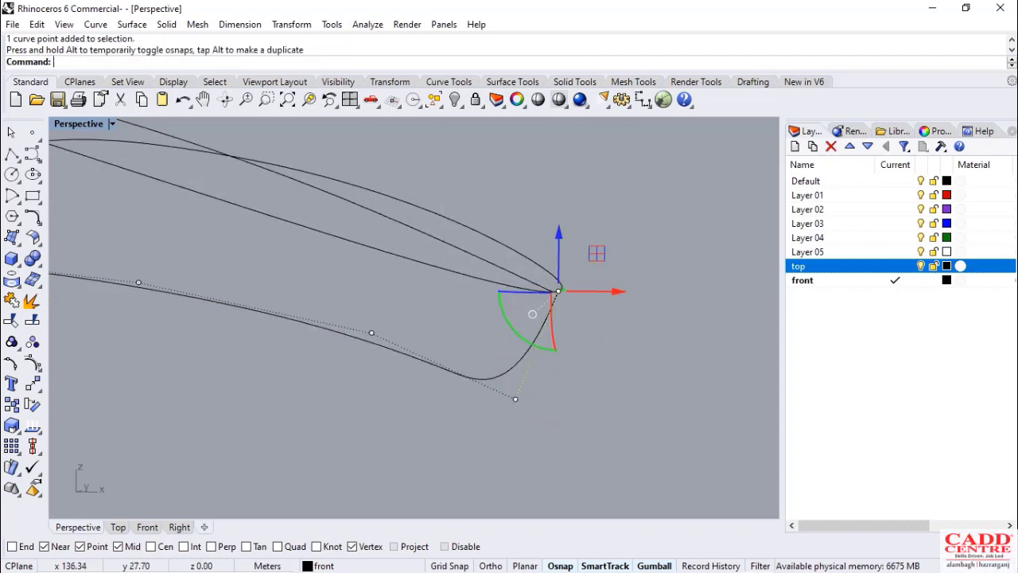
scroll(563, 311, down, 10)
right_drag(563, 311, 585, 312)
scroll(529, 358, down, 10)
right_drag(529, 358, 549, 363)
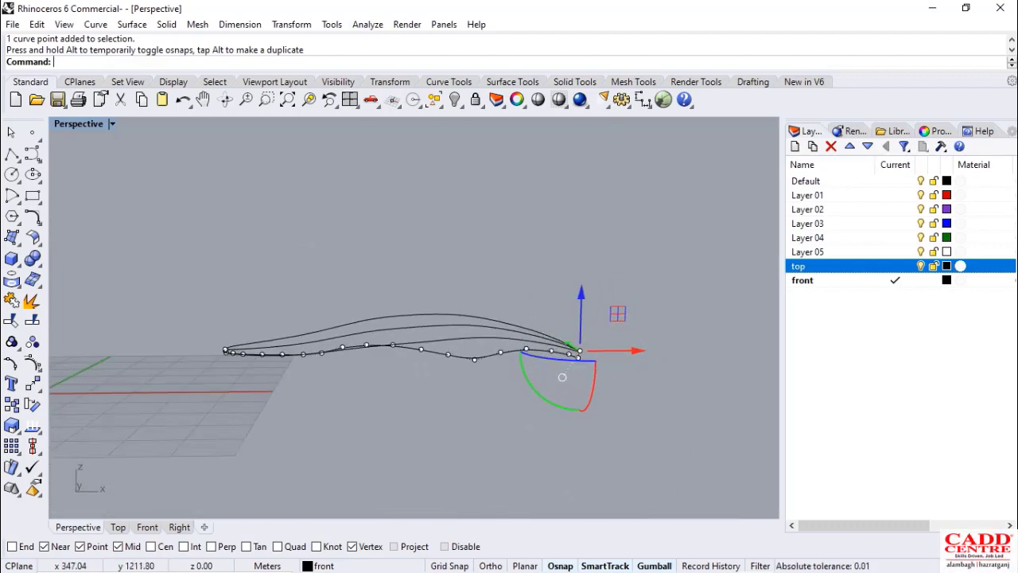
key(Escape)
key(Escape)
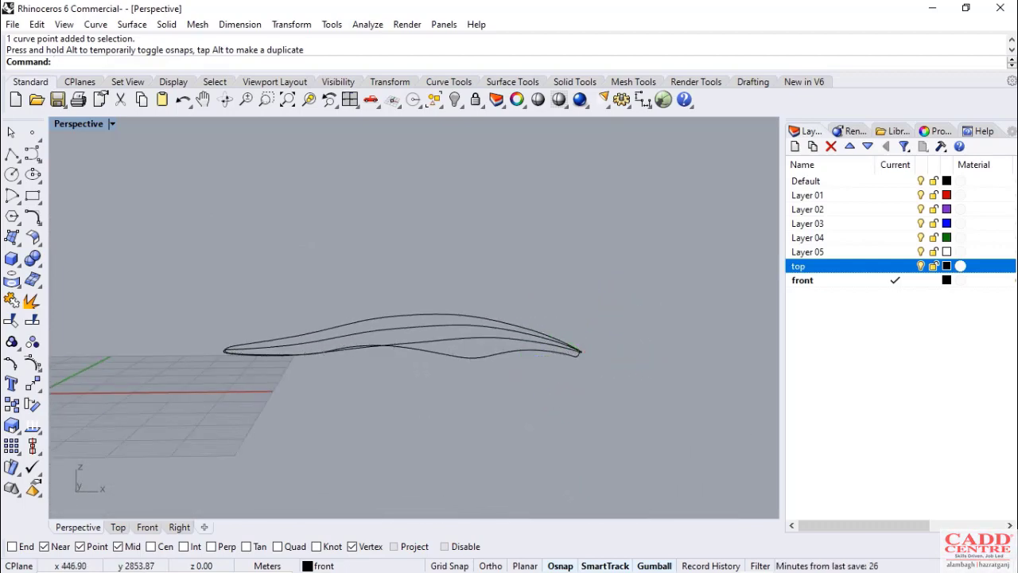
Examine from several angles how both profile curves meet the outline at its two tips
scroll(477, 232, down, 3)
scroll(474, 230, down, 2)
scroll(431, 315, up, 7)
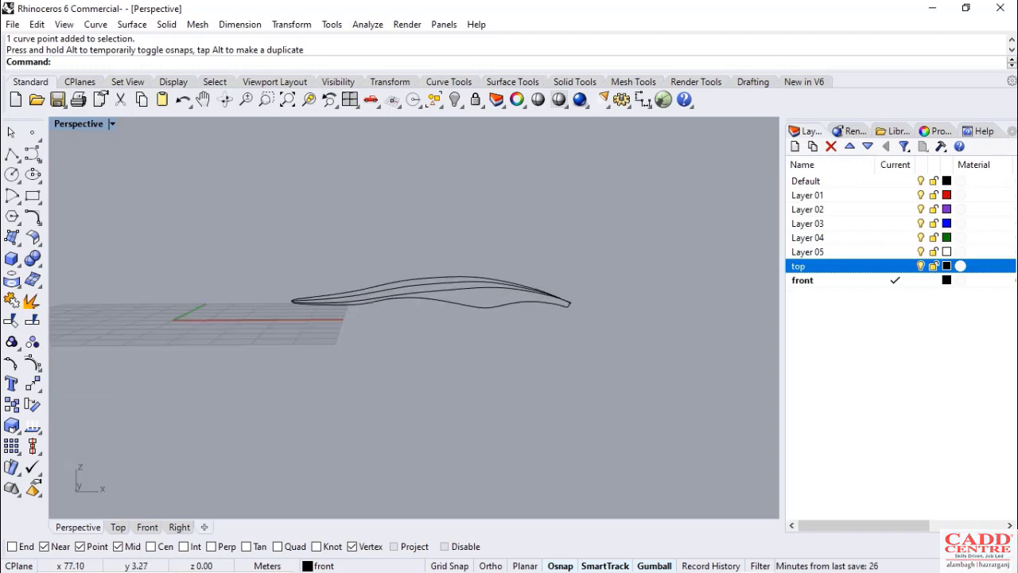
mouse_move(432, 315)
right_down()
mouse_move(451, 377)
mouse_move(433, 309)
right_up()
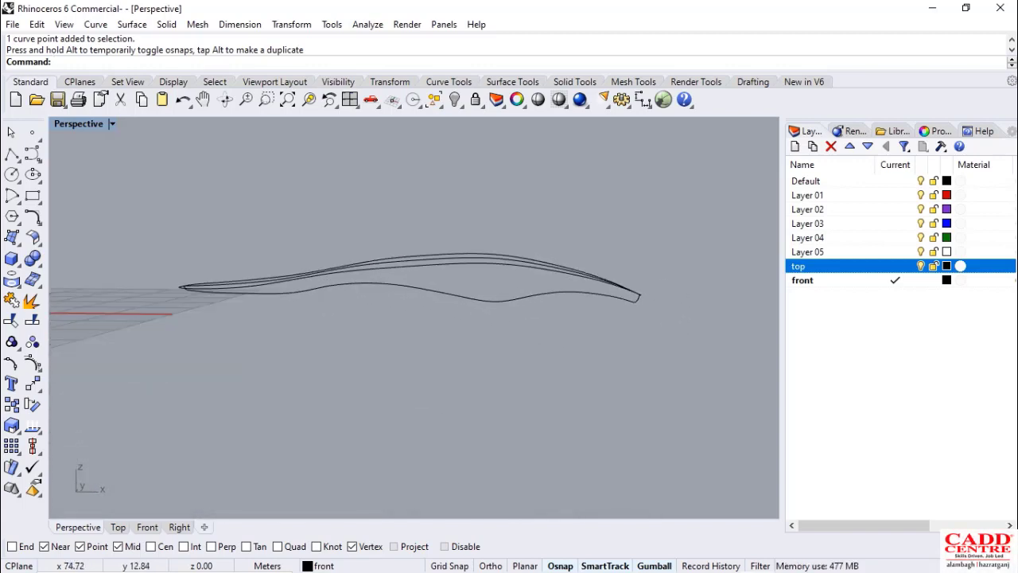
scroll(602, 306, down, 5)
right_drag(573, 334, 570, 369)
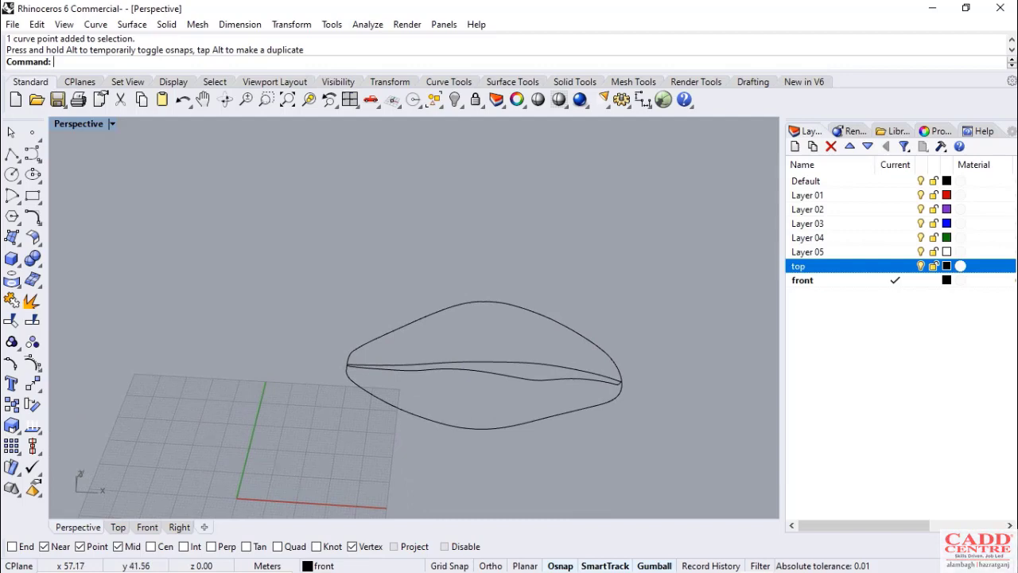
scroll(428, 367, down, 4)
scroll(467, 400, up, 6)
scroll(440, 374, down, 2)
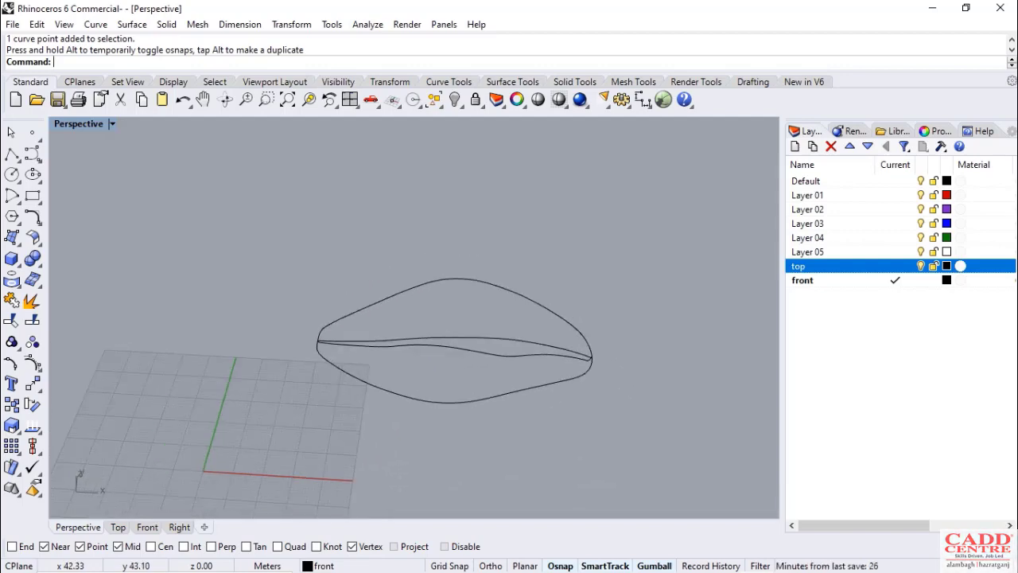
right_drag(466, 299, 487, 274)
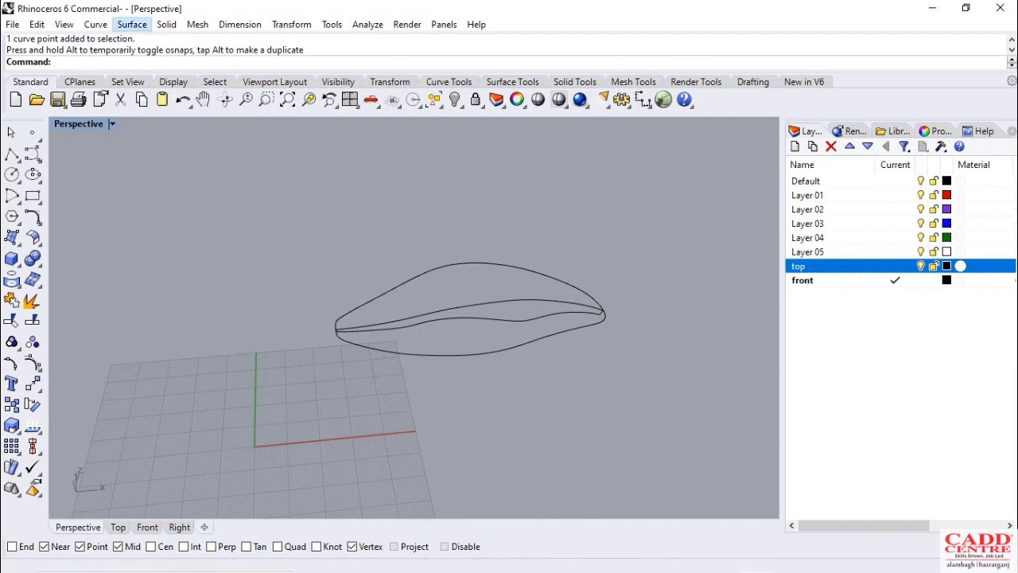
click(132, 24)
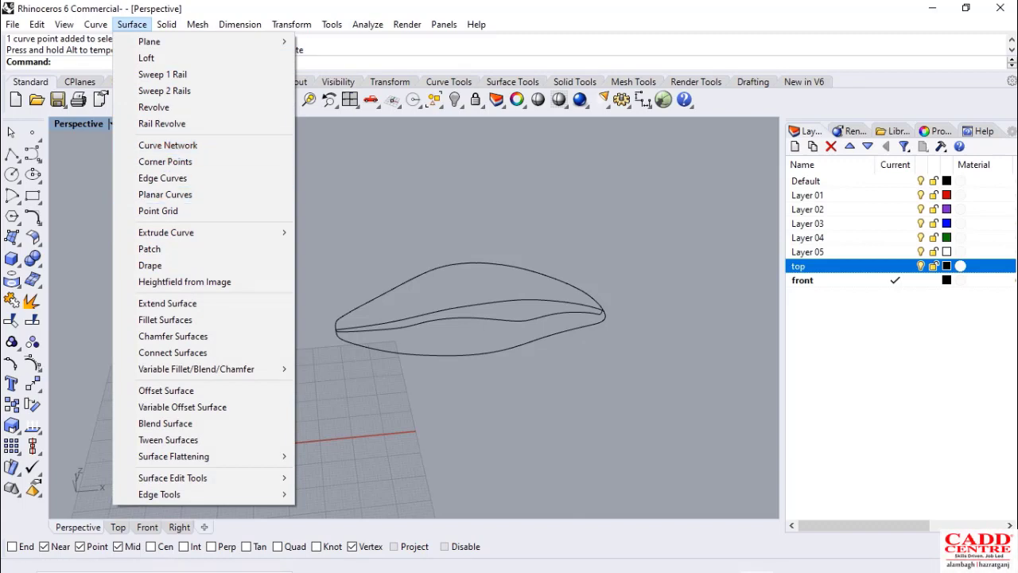
key(Escape)
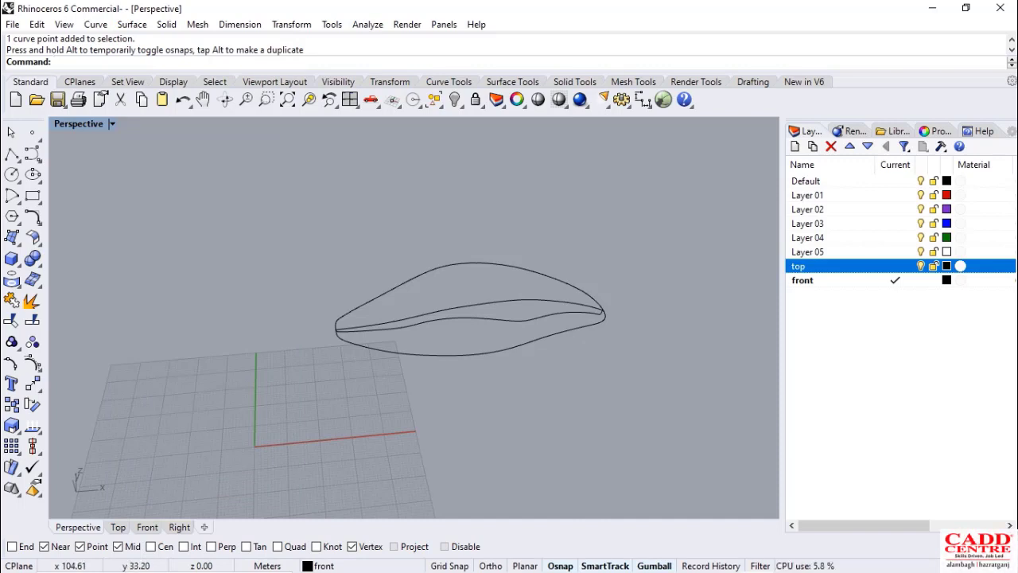
scroll(554, 369, up, 5)
mouse_move(550, 388)
right_down()
mouse_move(531, 376)
mouse_move(525, 315)
mouse_move(541, 383)
right_up()
scroll(560, 377, down, 4)
scroll(465, 286, up, 6)
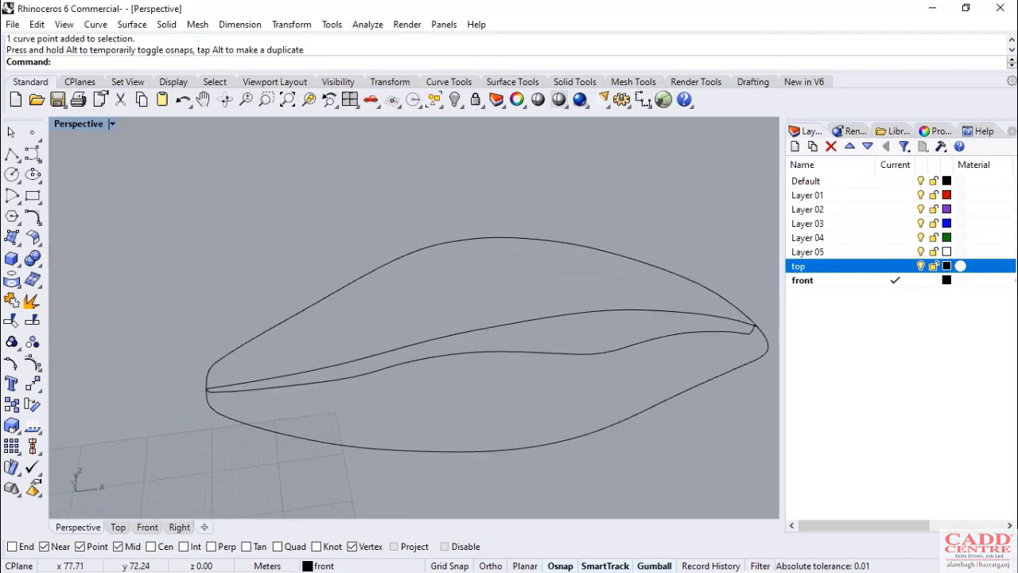
right_drag(469, 318, 440, 291)
scroll(435, 289, down, 4)
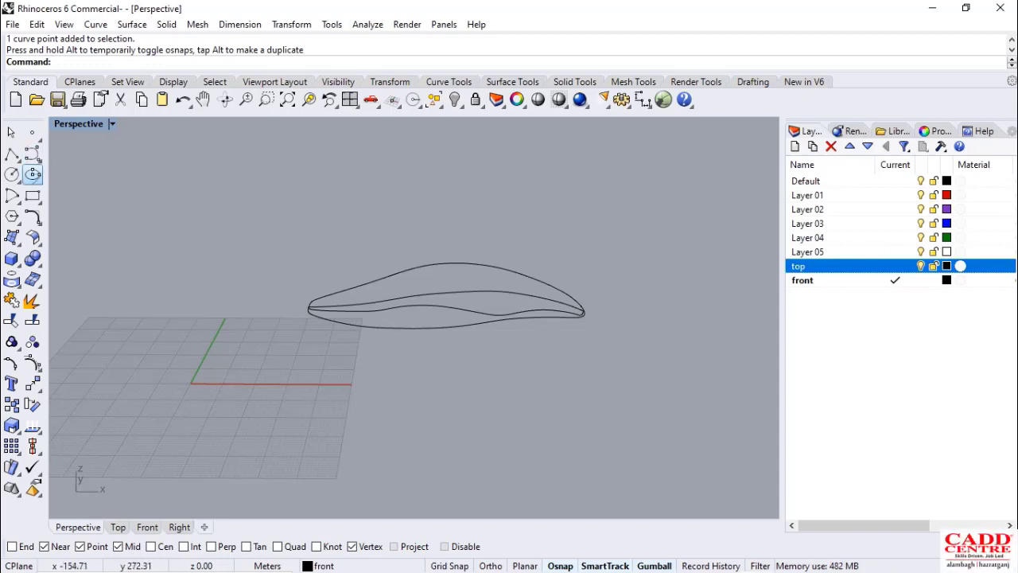
click(14, 199)
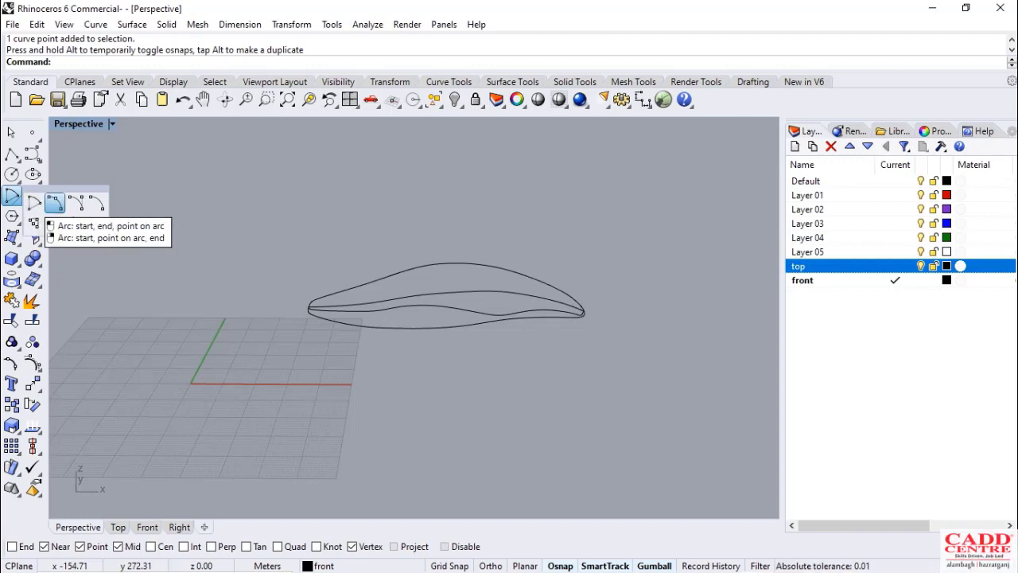
right_drag(412, 283, 448, 307)
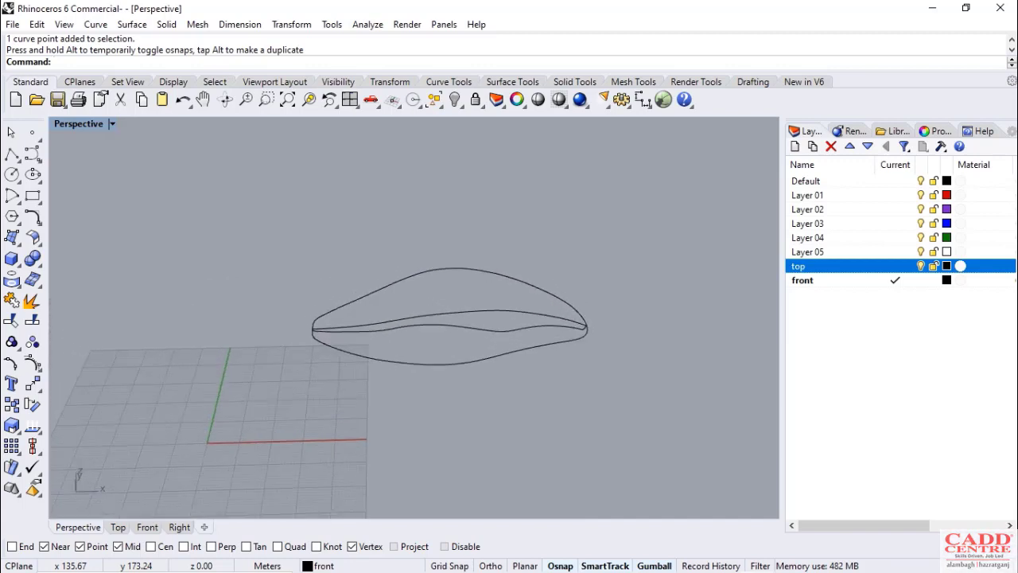
Isolate the closed outline and the upper profile curve, hiding the lower profile curve
scroll(481, 326, up, 5)
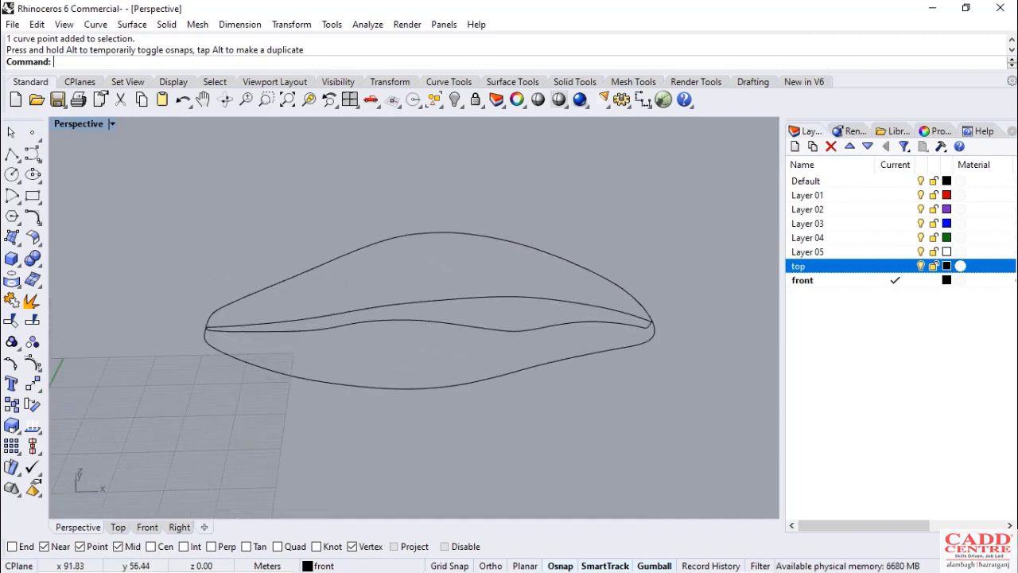
scroll(482, 326, down, 5)
scroll(481, 325, up, 7)
right_drag(479, 324, 506, 306)
scroll(504, 326, down, 5)
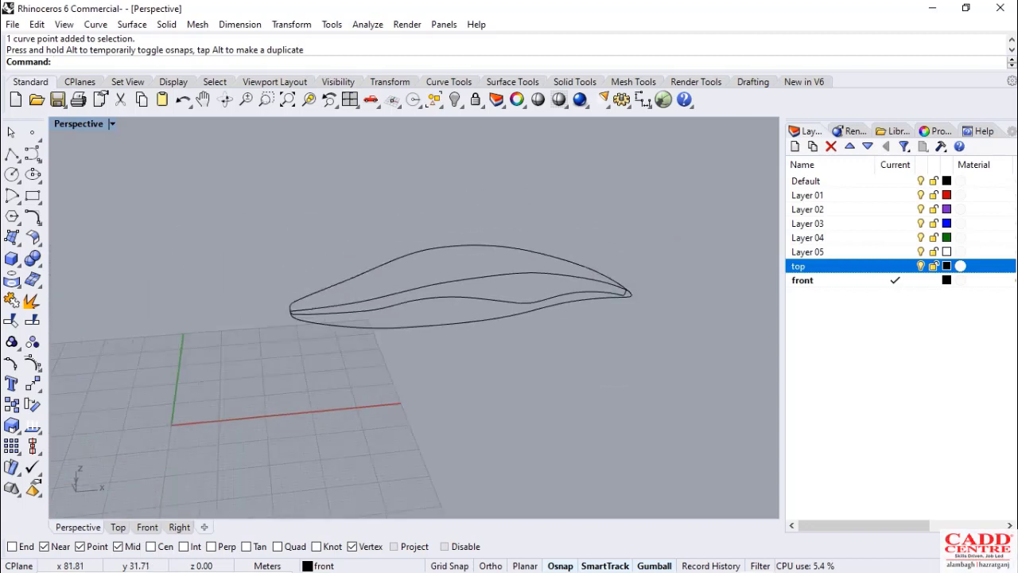
scroll(483, 239, up, 5)
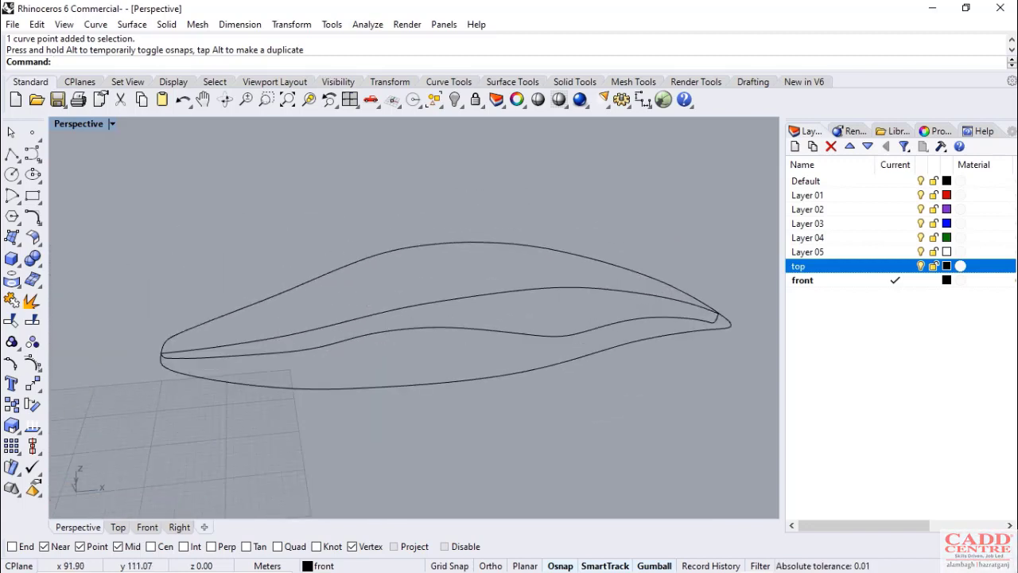
click(467, 242)
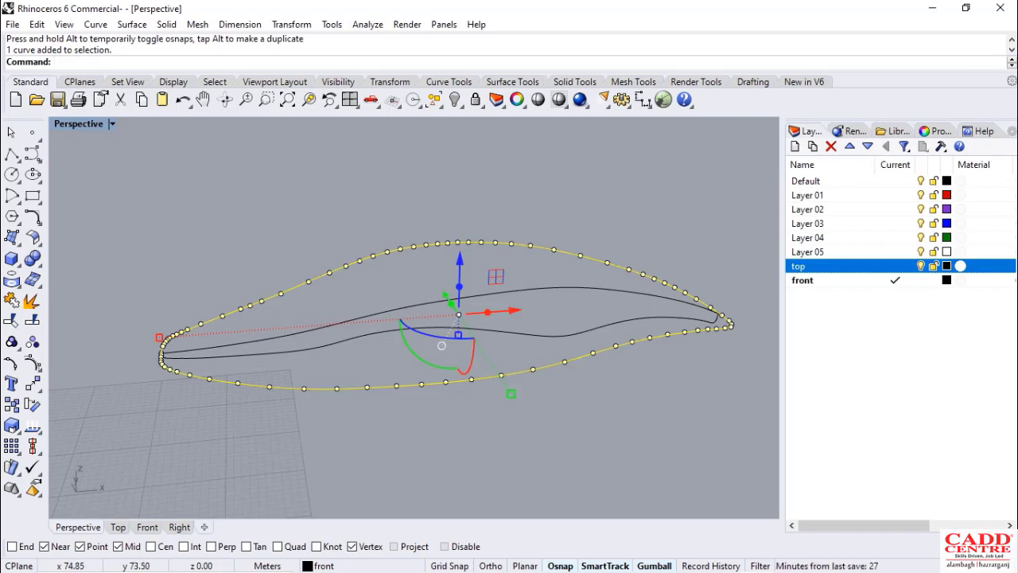
shift+click(414, 306)
scroll(388, 274, down, 3)
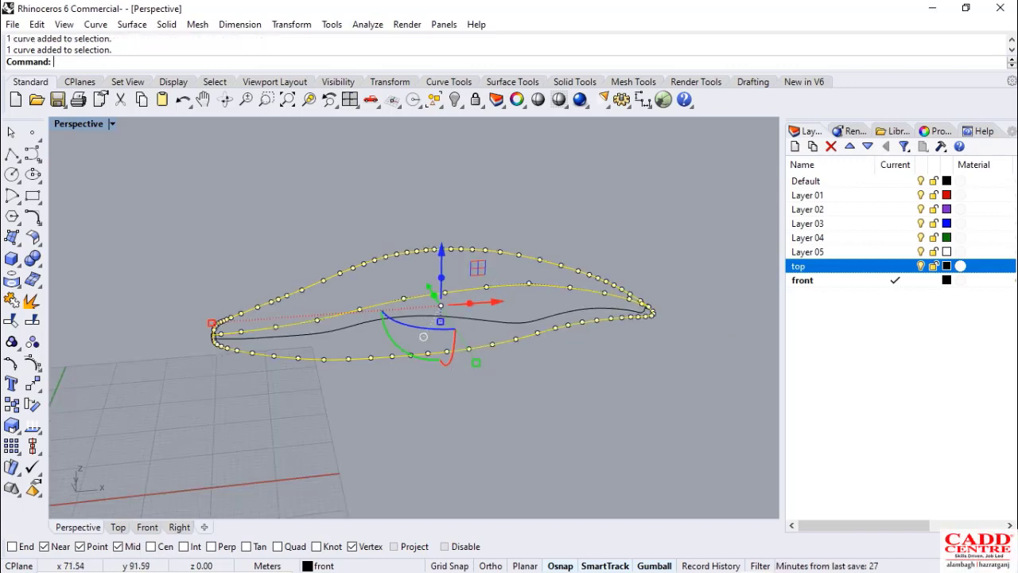
text(Isolate)
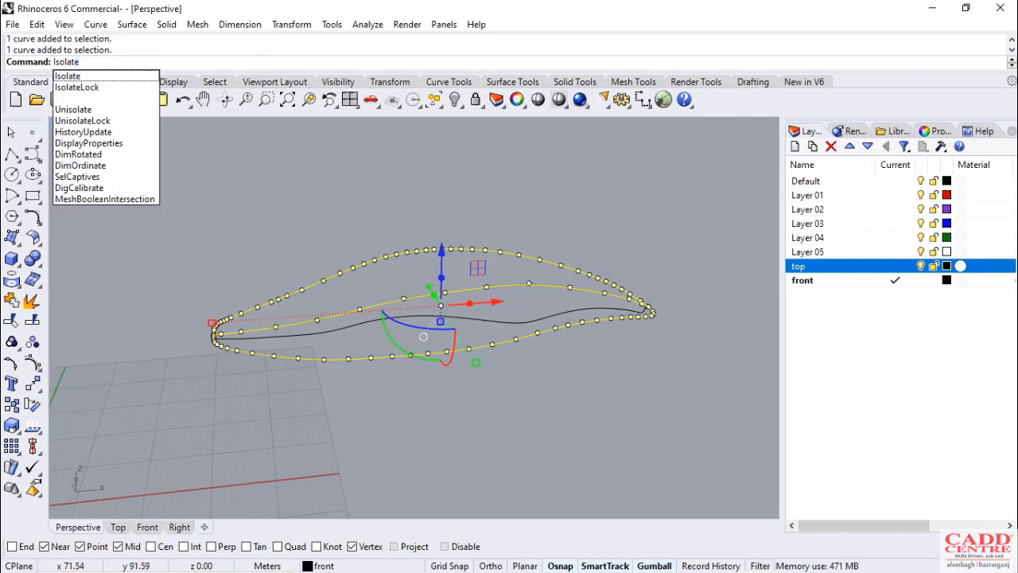
key(Return)
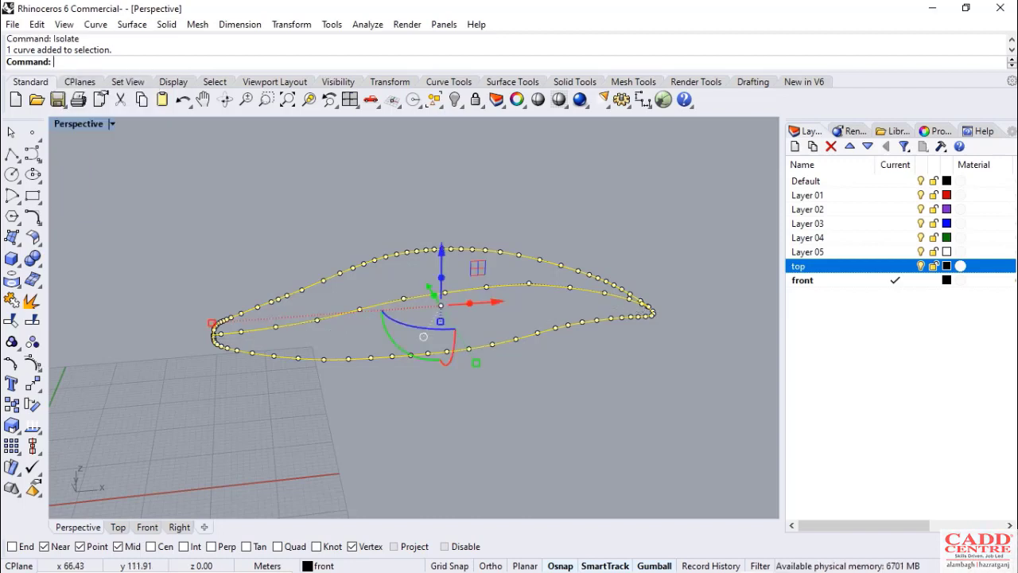
key(Escape)
scroll(353, 245, down, 6)
scroll(383, 266, up, 6)
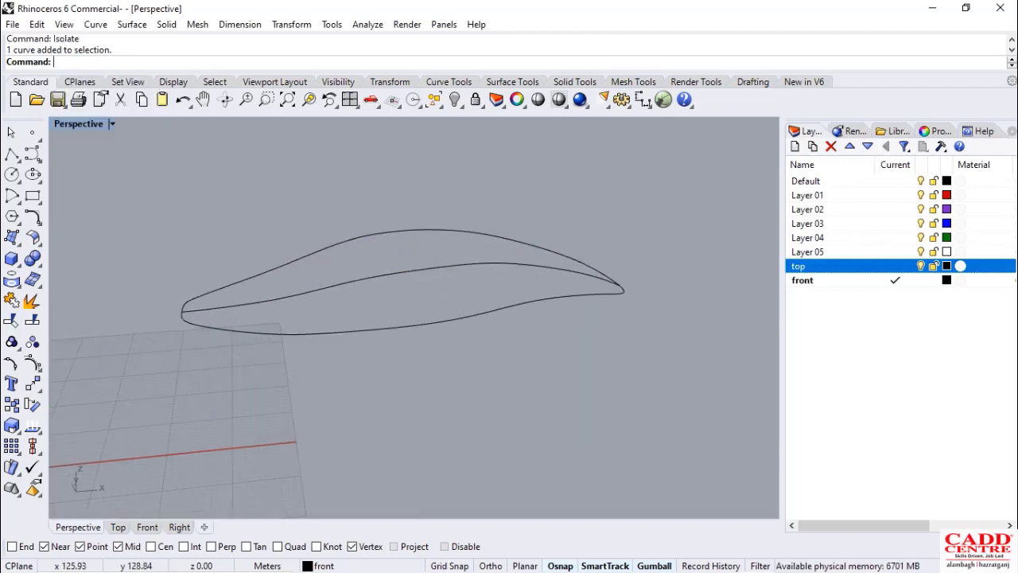
Try to build a Curve Network surface from the closed outline and the upper profile curve
right_drag(457, 279, 457, 320)
drag(613, 195, 284, 270)
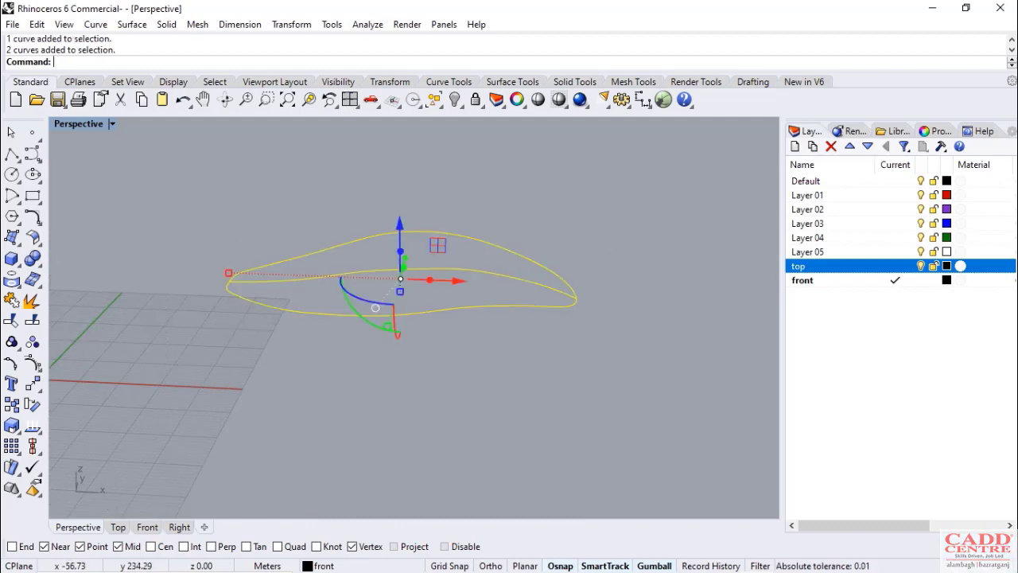
click(132, 24)
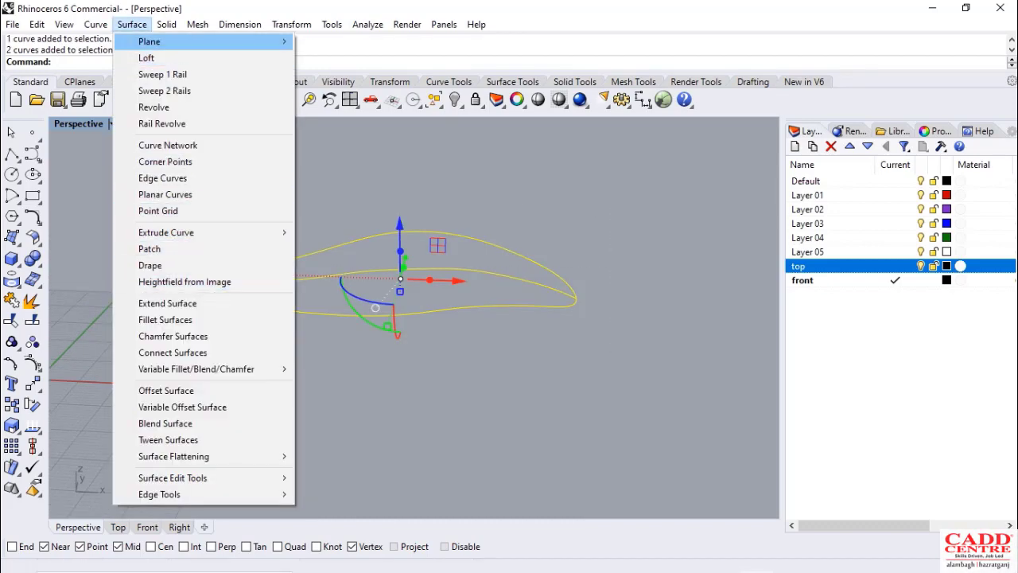
click(167, 145)
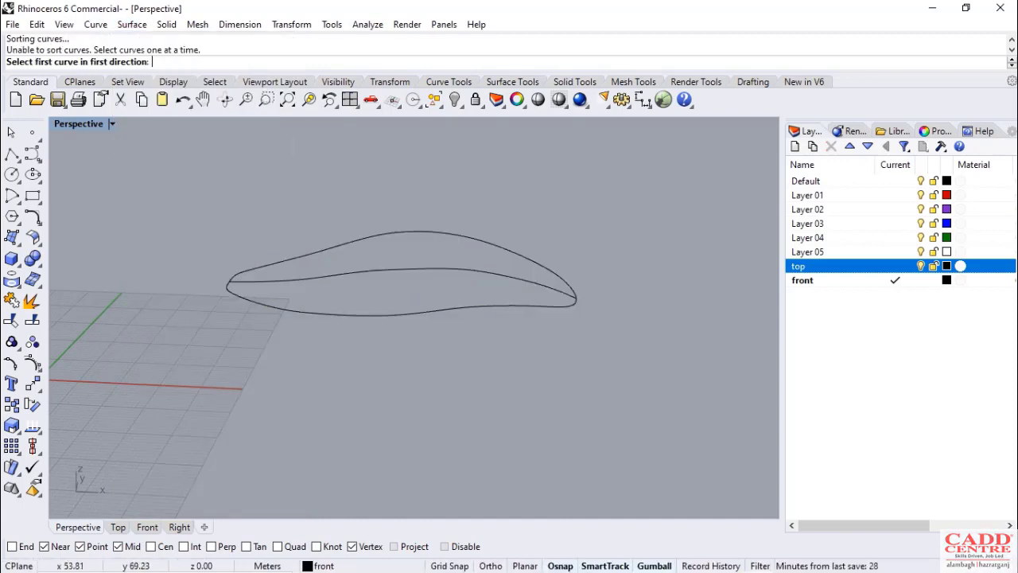
scroll(329, 280, up, 4)
scroll(334, 274, down, 3)
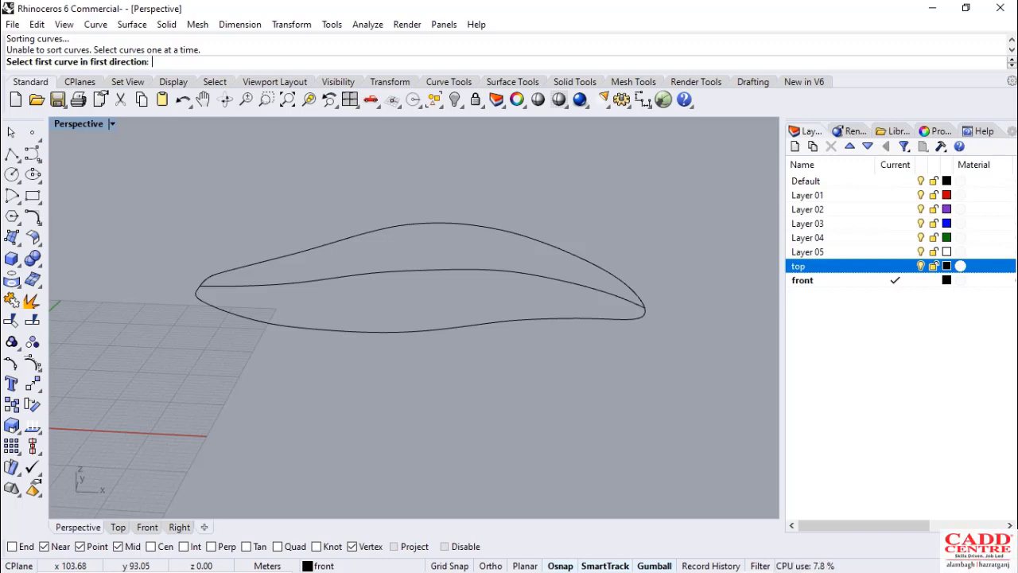
key(Escape)
scroll(580, 195, down, 3)
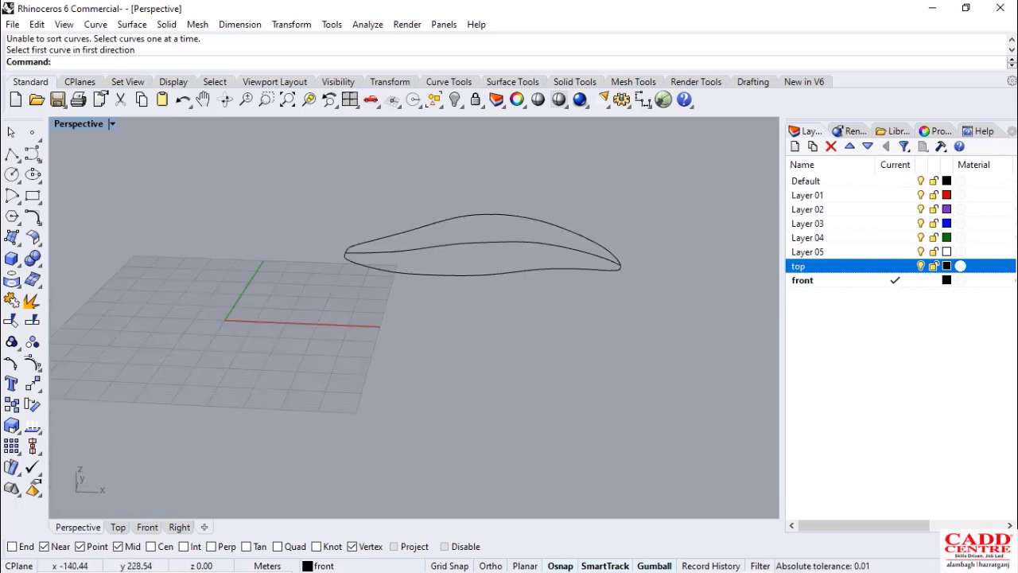
Maximize the Top viewport and examine the outline and its centre curve in plan
double_click(78, 124)
click(62, 124)
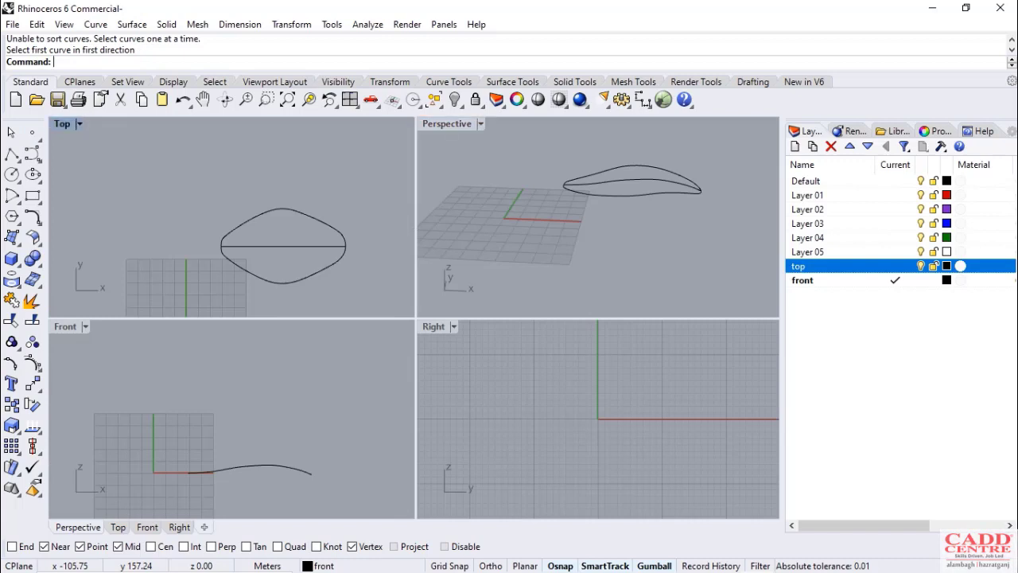
double_click(61, 125)
scroll(291, 207, down, 3)
scroll(411, 346, up, 7)
scroll(412, 344, down, 2)
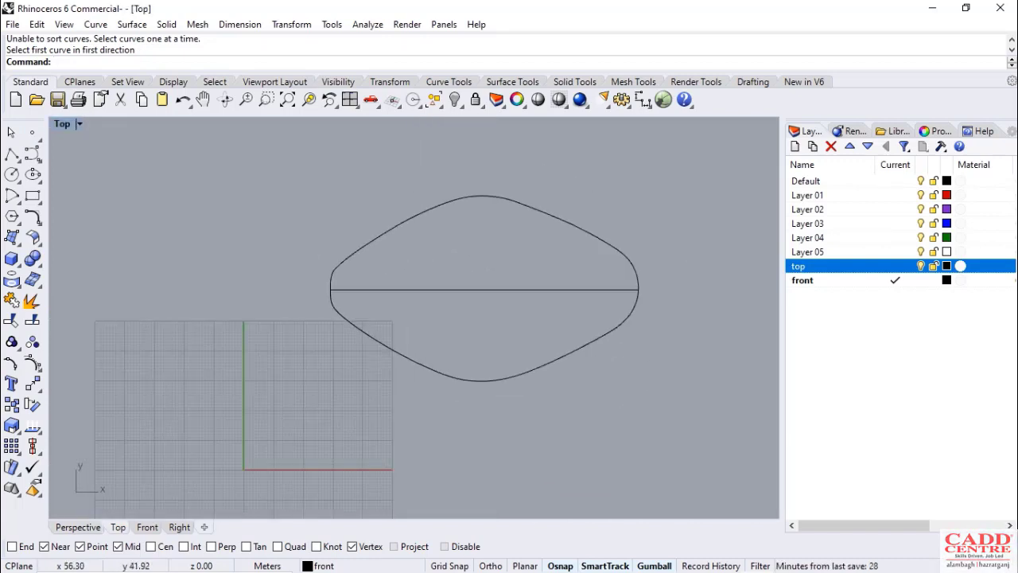
scroll(422, 330, down, 3)
scroll(424, 286, up, 7)
scroll(353, 314, down, 5)
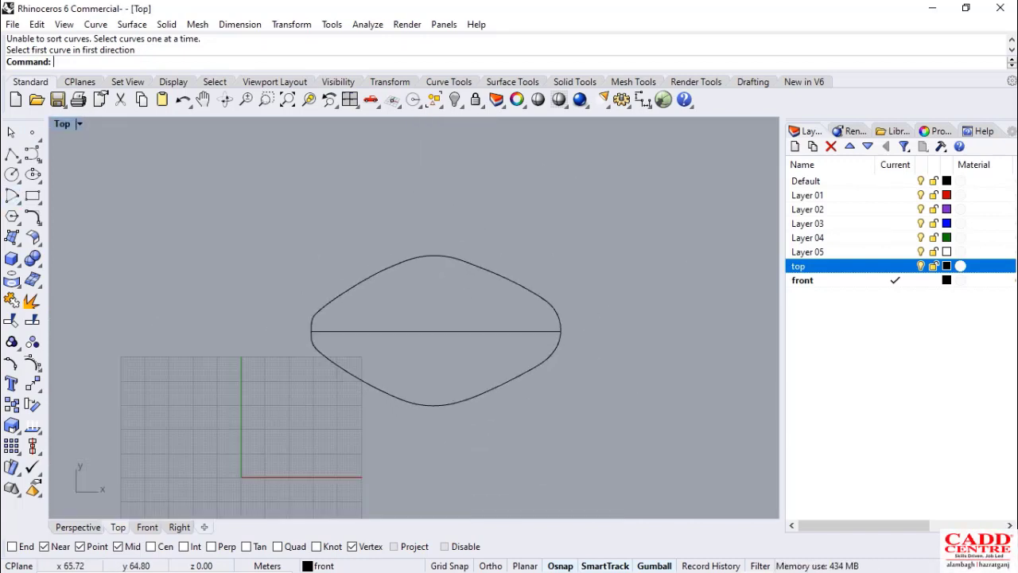
scroll(420, 347, up, 5)
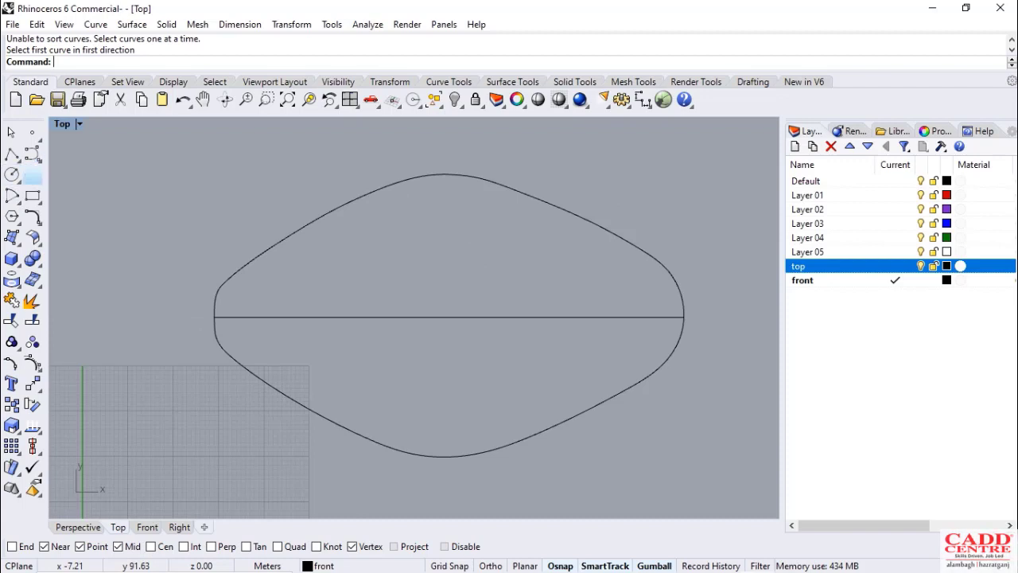
Draw a start-end-point arc across the outline near its left tip, passing through the centre curve at about x 36
click(11, 196)
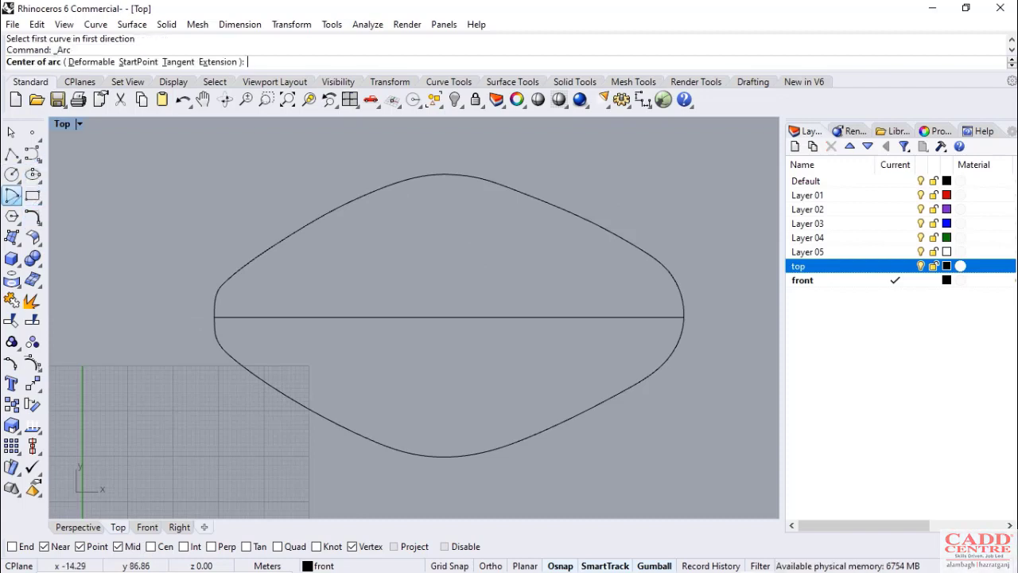
click(11, 196)
click(56, 204)
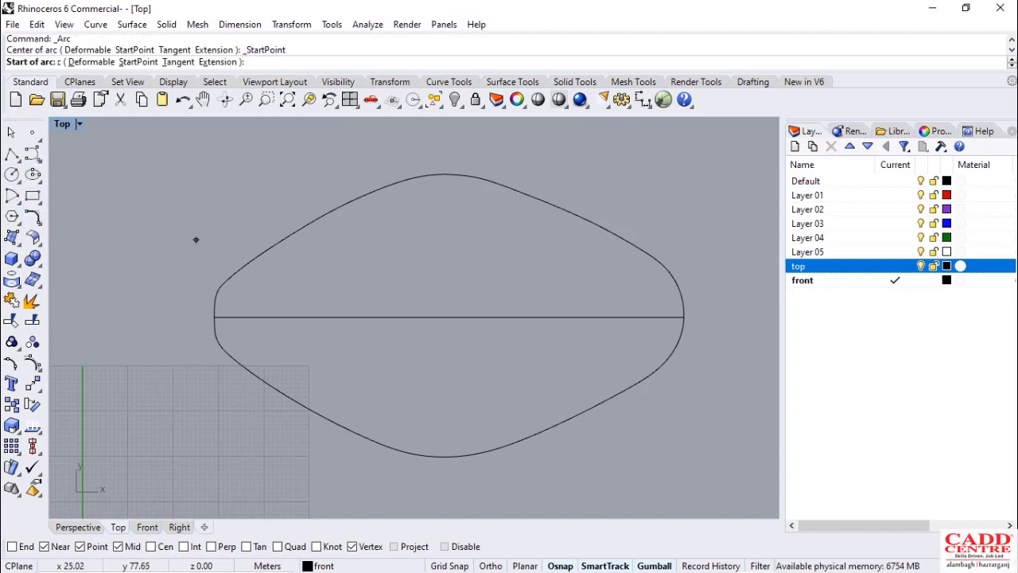
scroll(196, 240, up, 2)
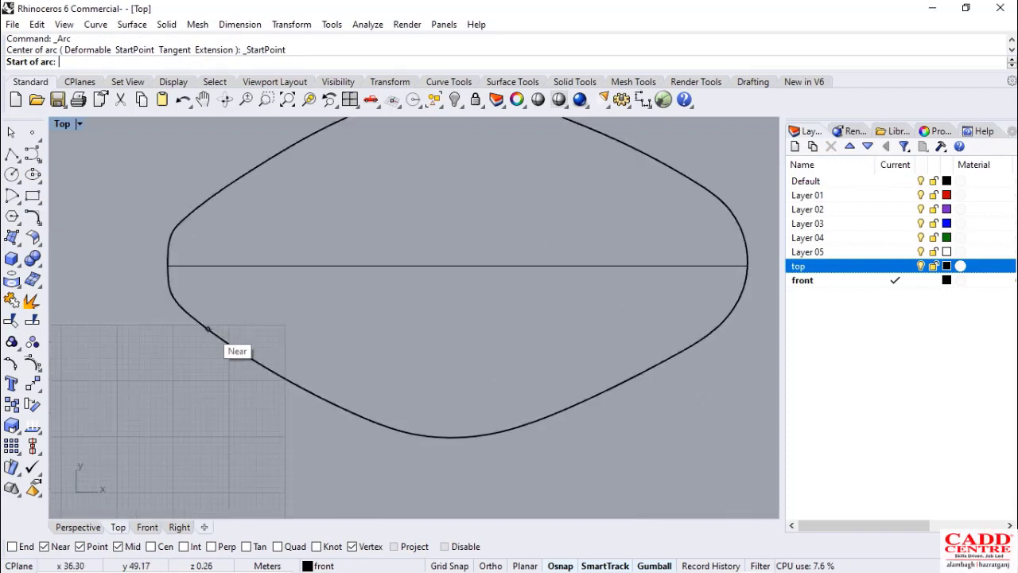
click(208, 329)
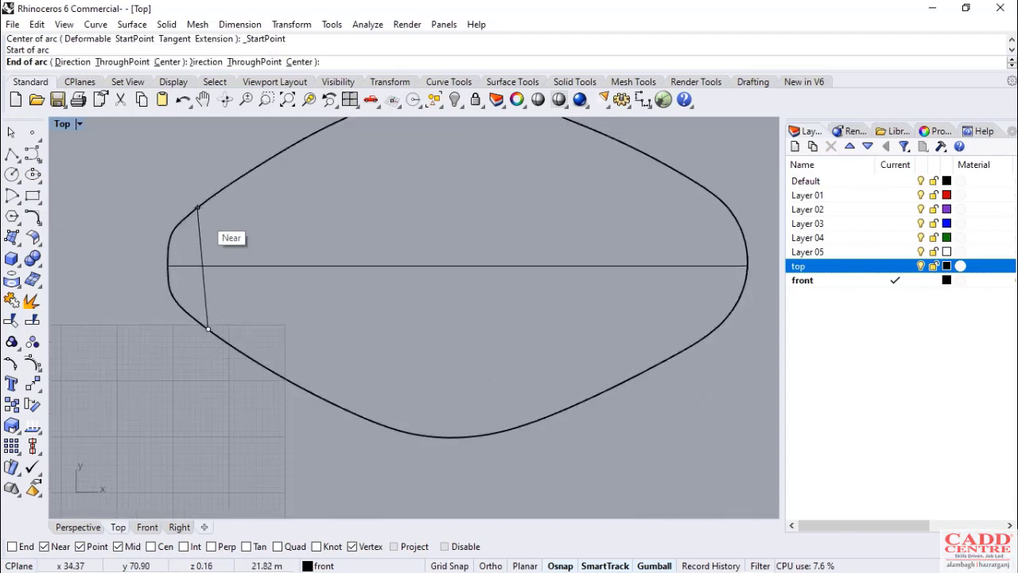
click(203, 204)
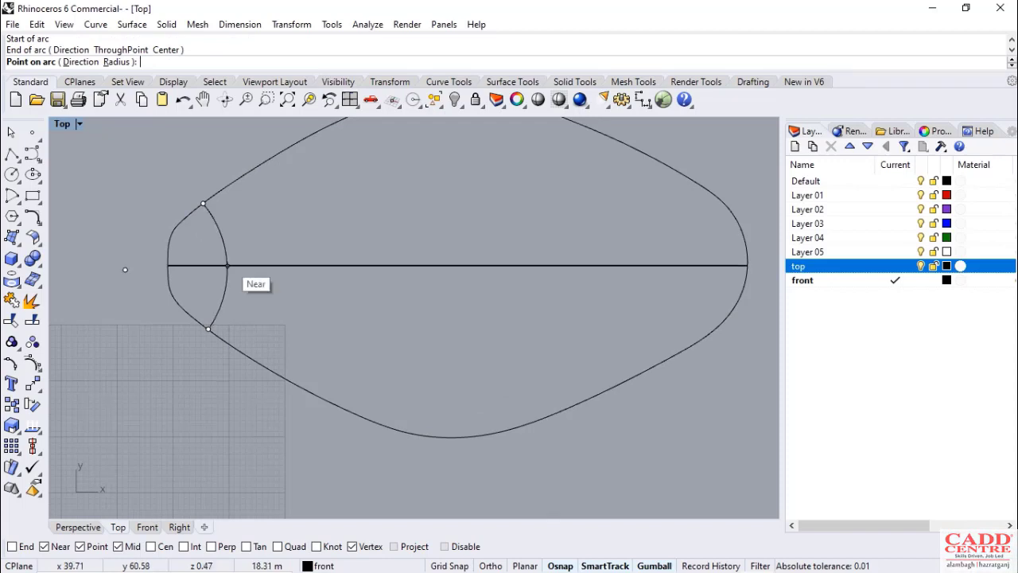
click(204, 265)
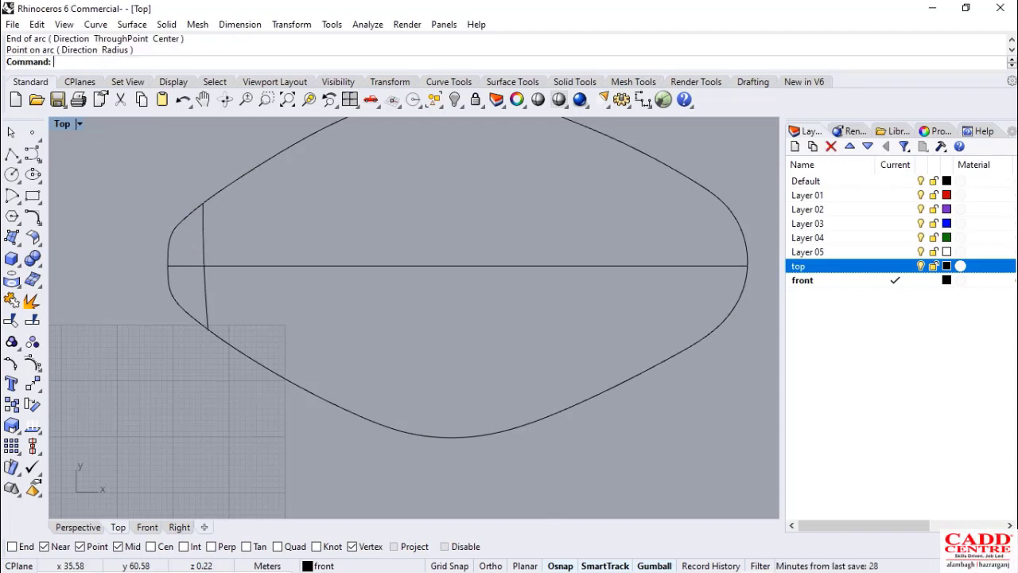
scroll(203, 263, down, 2)
right_drag(195, 254, 197, 260)
scroll(248, 301, up, 2)
right_drag(248, 301, 271, 309)
scroll(221, 411, down, 6)
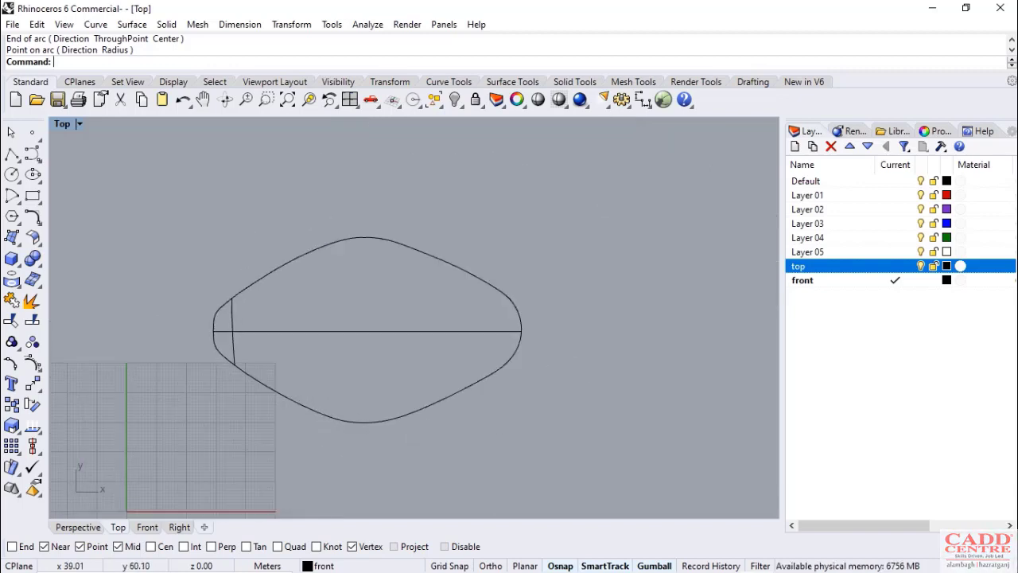
scroll(239, 332, up, 4)
scroll(239, 303, down, 4)
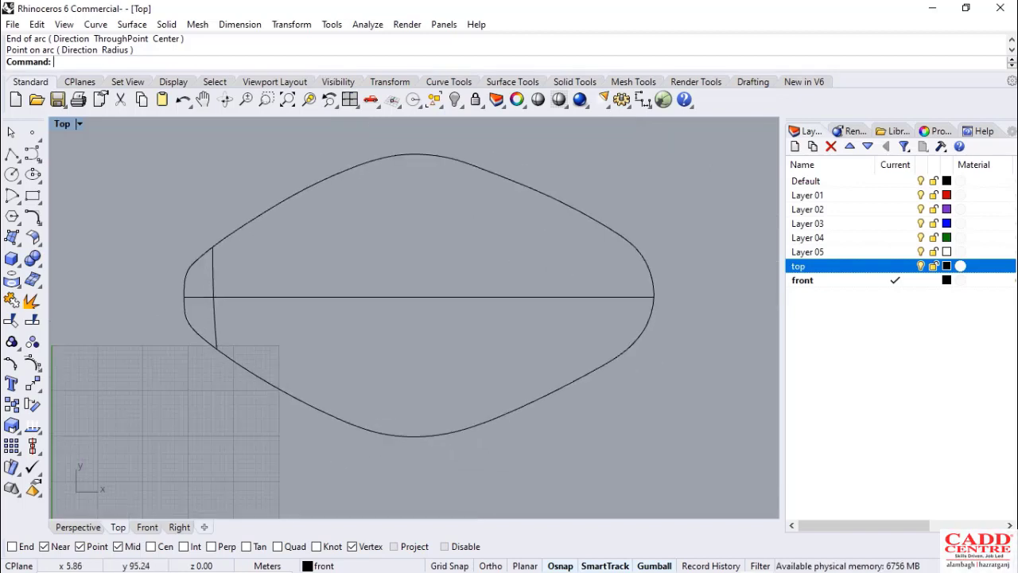
Save the model in the Downloads folder as london_aquatics_centre
click(12, 23)
click(31, 95)
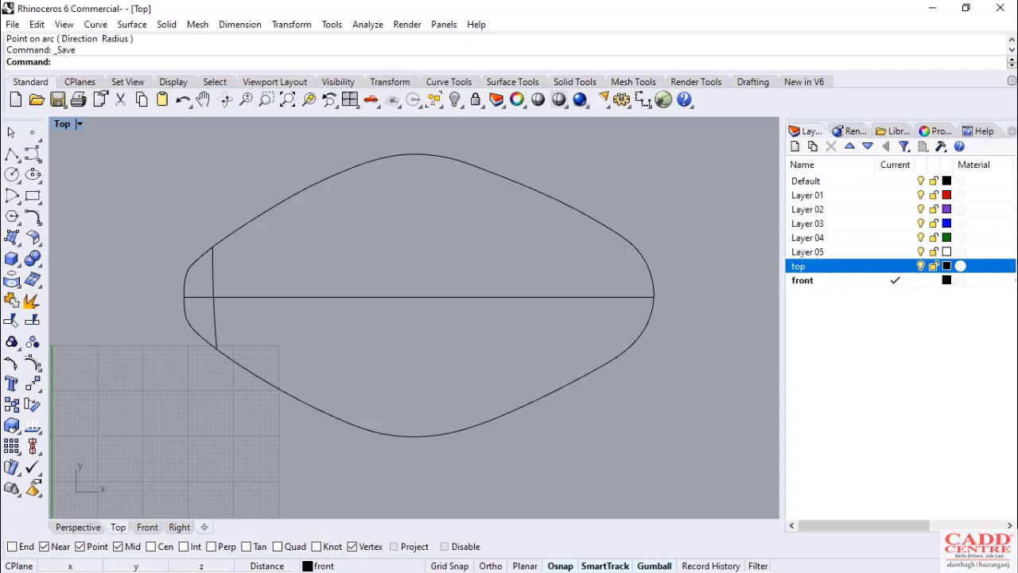
text(lond)
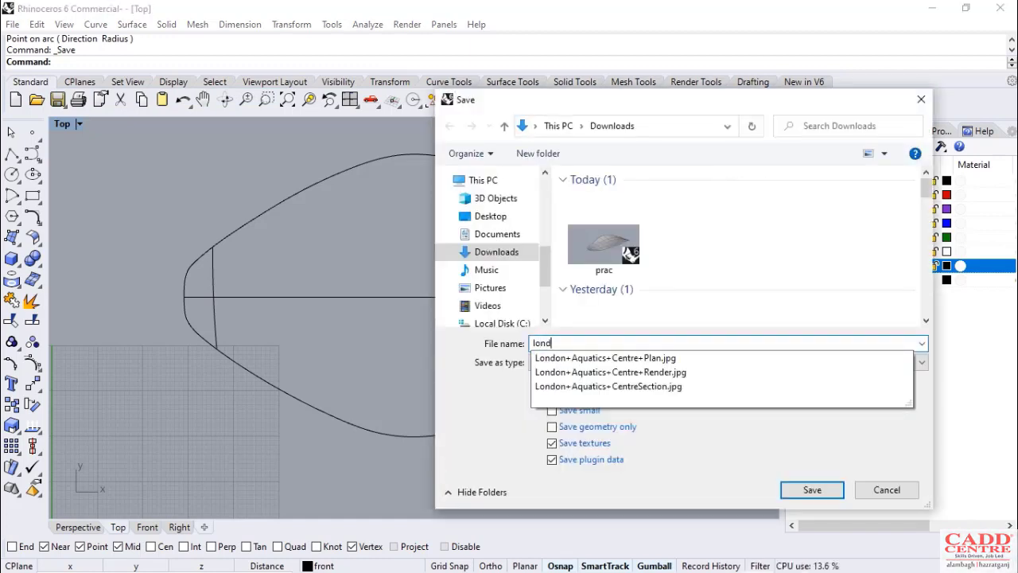
text(ob)
key(BackSpace)
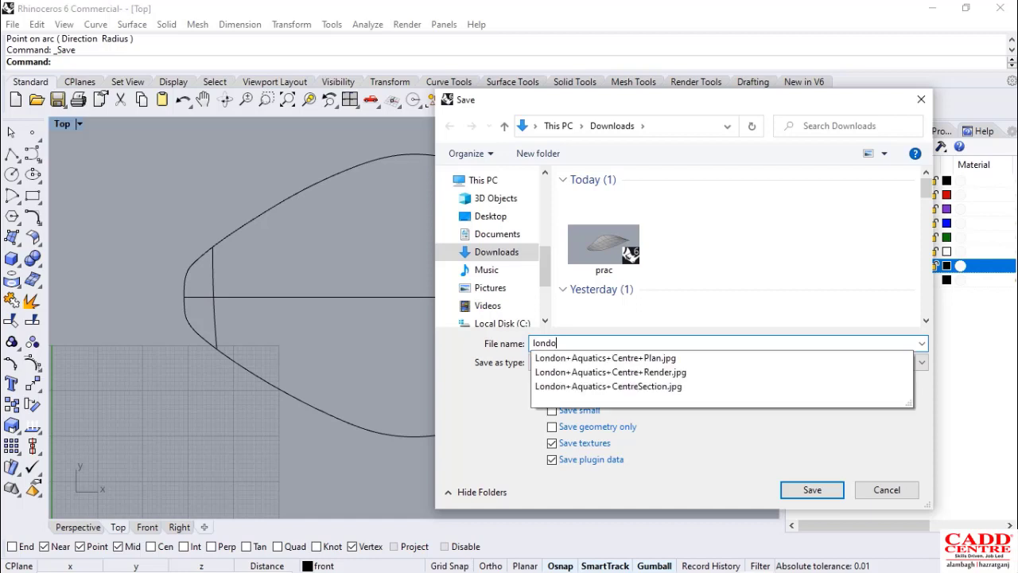
text(n_aquat)
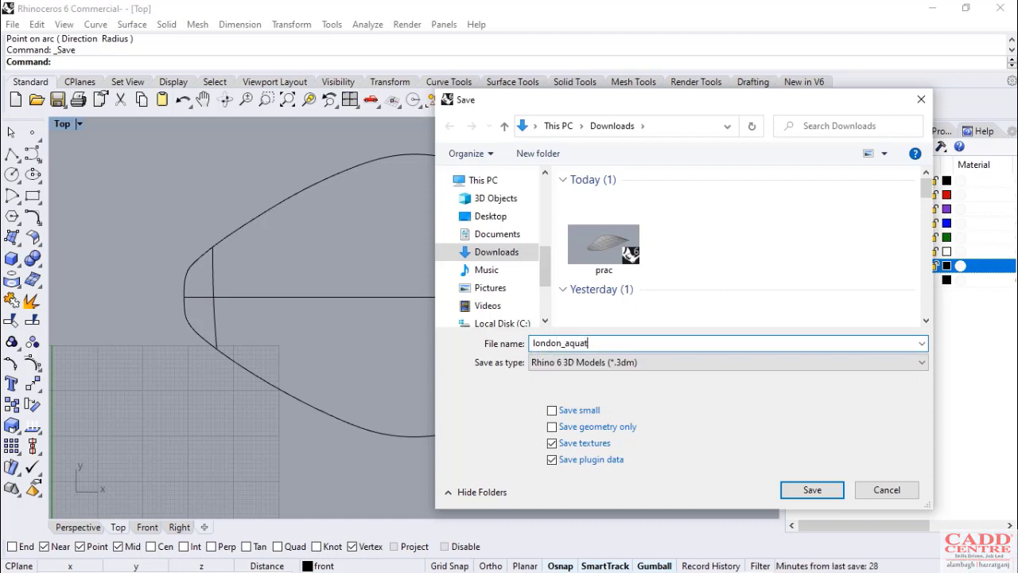
text(ics_centr)
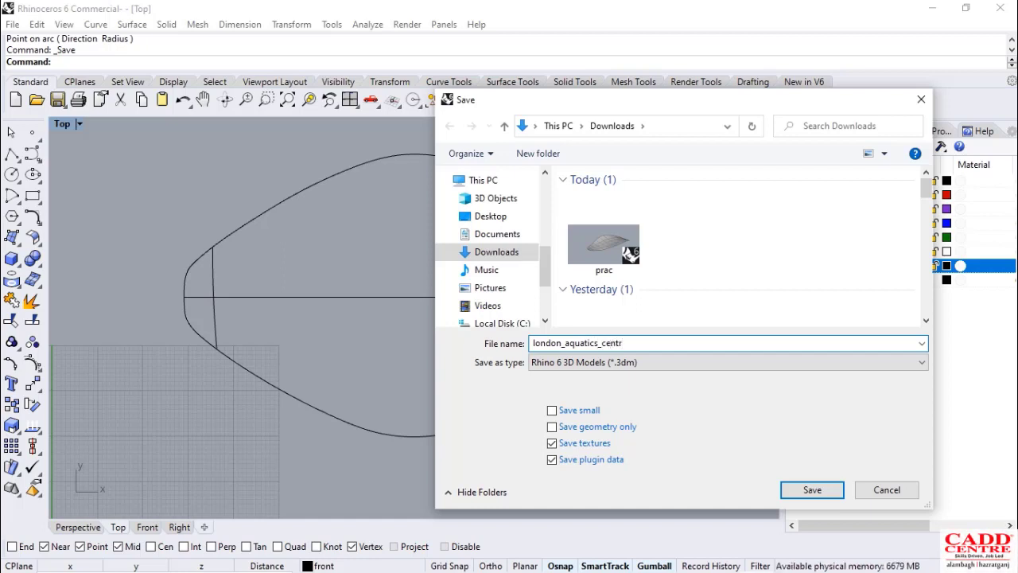
text(e)
key(Return)
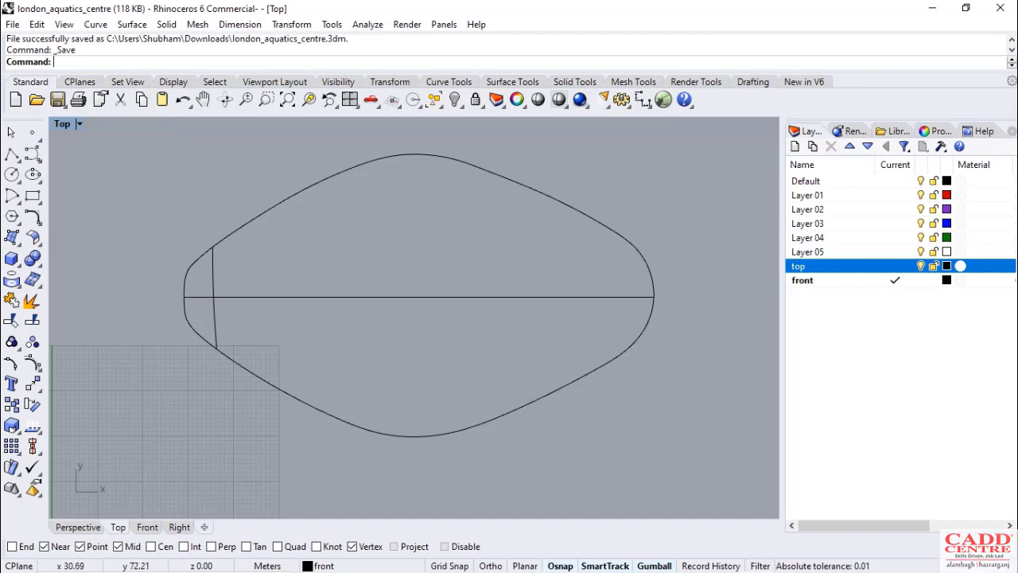
Keep only the Near object snap on and draw a second start-end-point arc across the outline, ending at about x 43, y 77
click(15, 199)
click(56, 204)
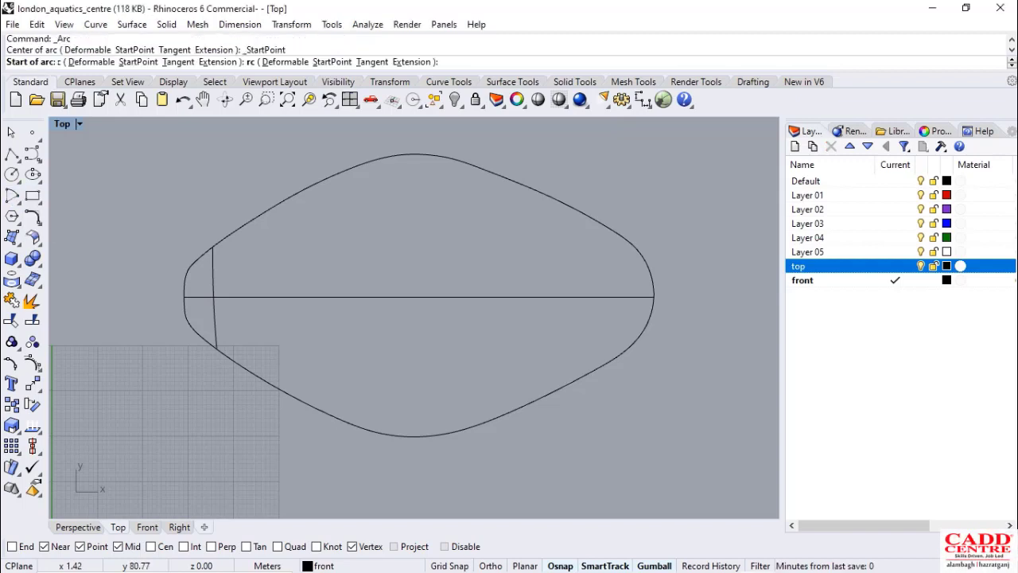
scroll(242, 360, up, 1)
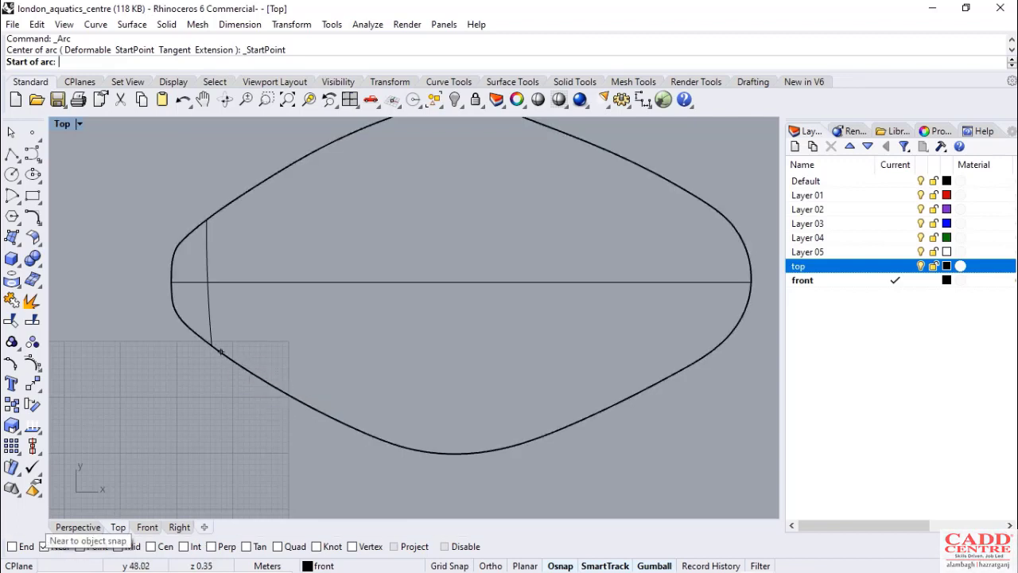
click(258, 376)
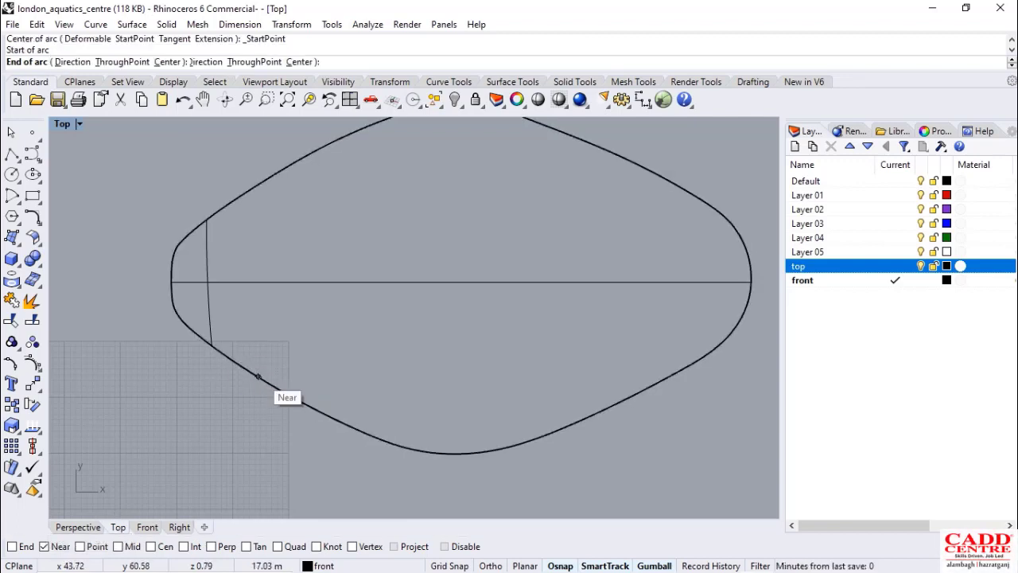
click(253, 188)
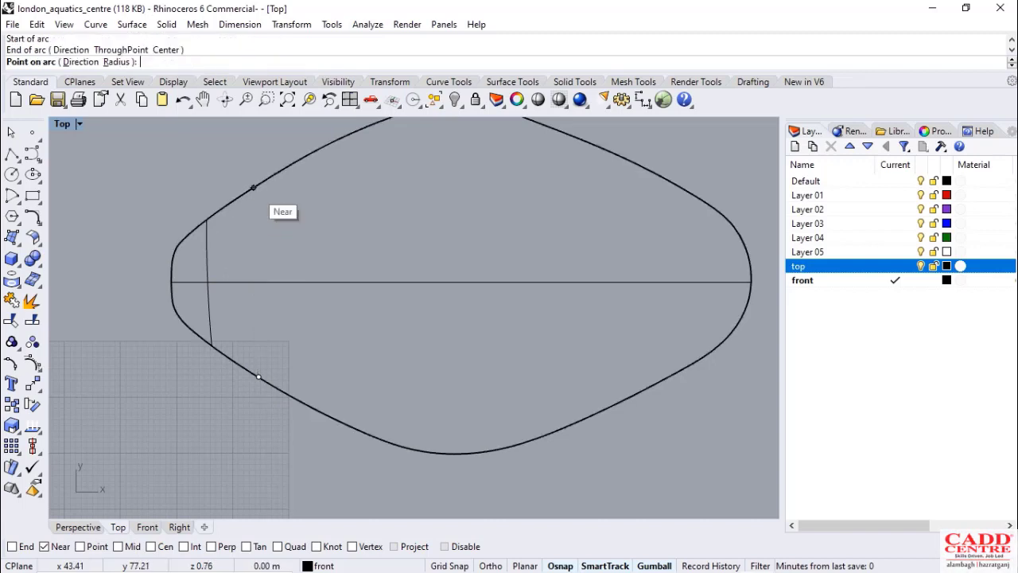
click(262, 282)
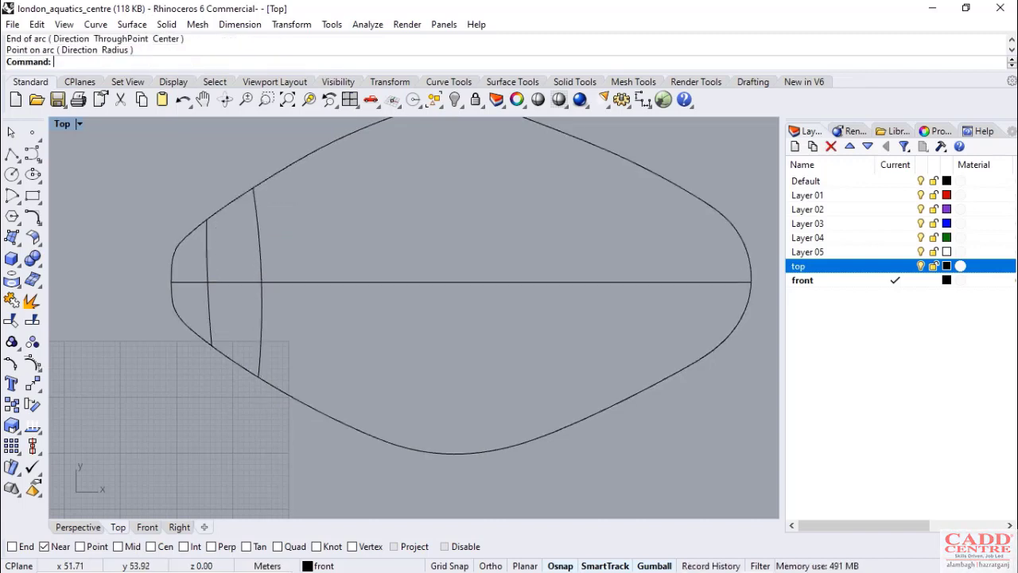
Draw a third arc between the outline's two long edges, crossing the centre curve at about x 55
key(Return)
scroll(338, 367, up, 2)
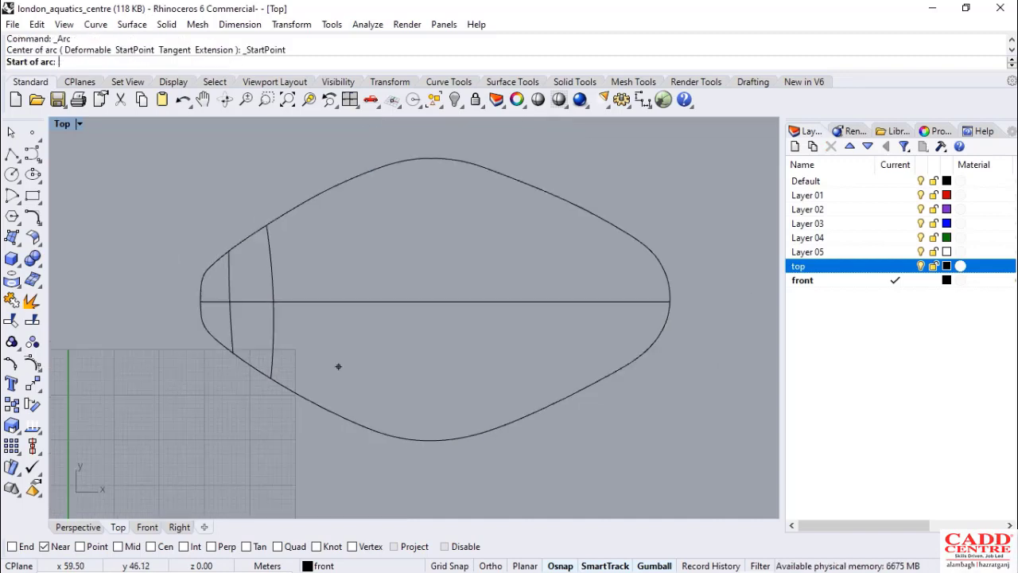
click(317, 415)
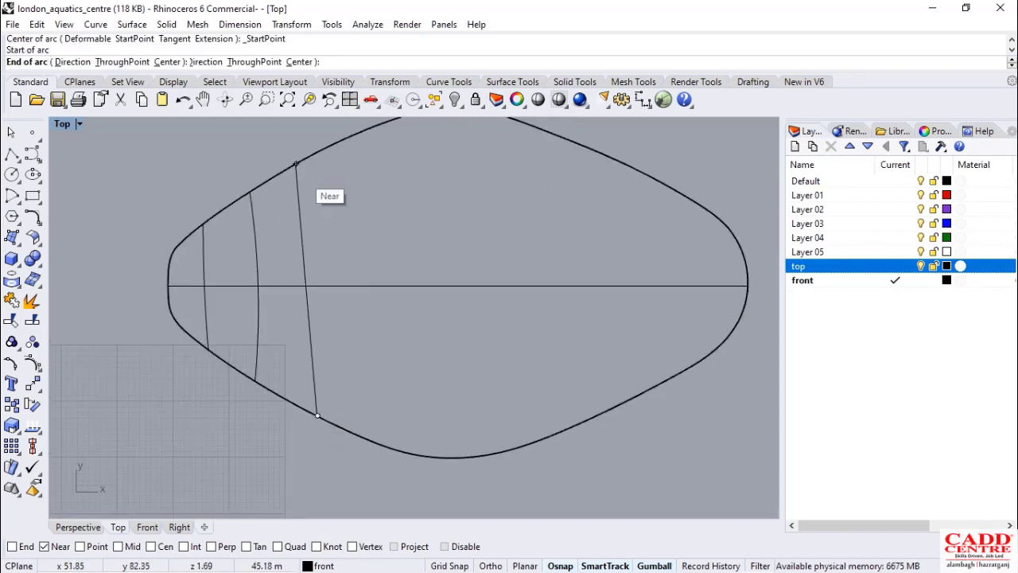
click(311, 155)
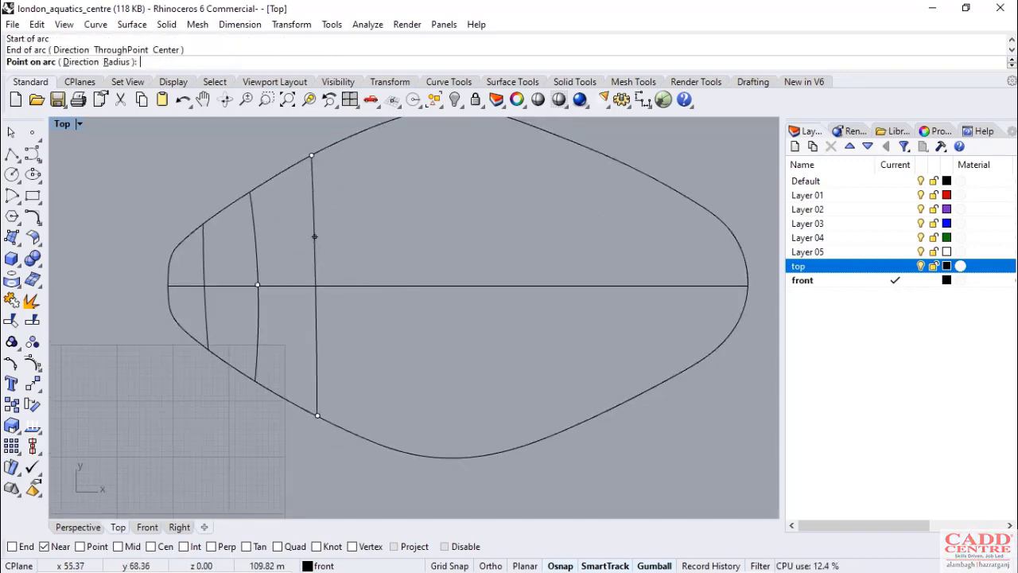
click(316, 286)
Draw a fourth arc between the outline's two long edges, bowed slightly right through the centre curve at about x 69
scroll(316, 285, down, 2)
key(Return)
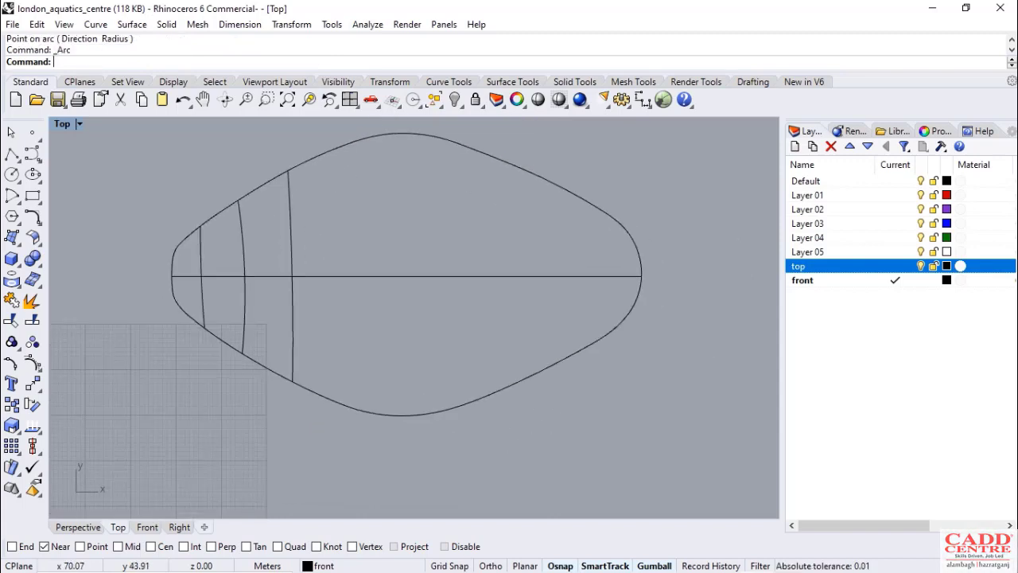
scroll(345, 390, up, 2)
click(349, 407)
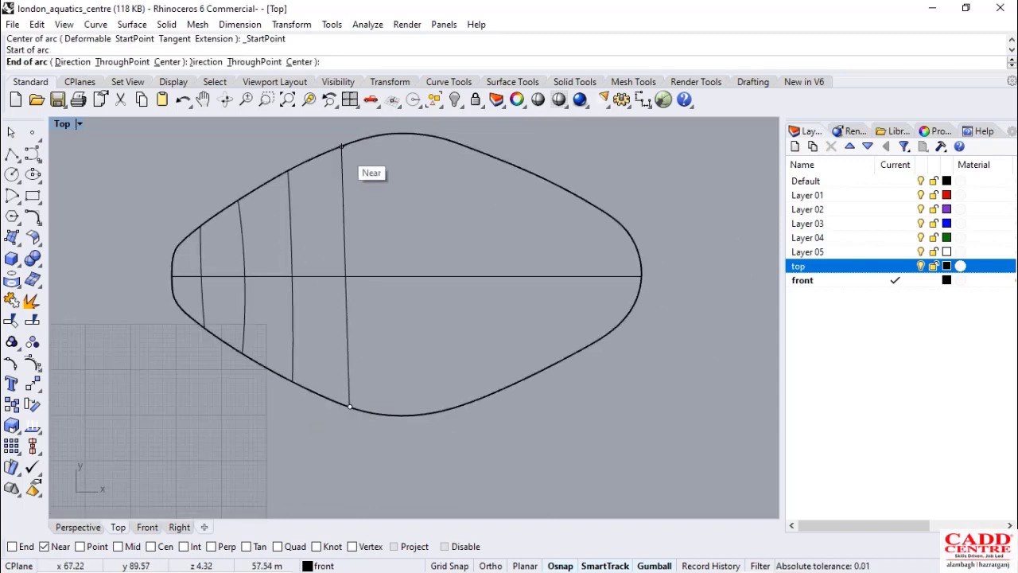
click(348, 144)
click(353, 276)
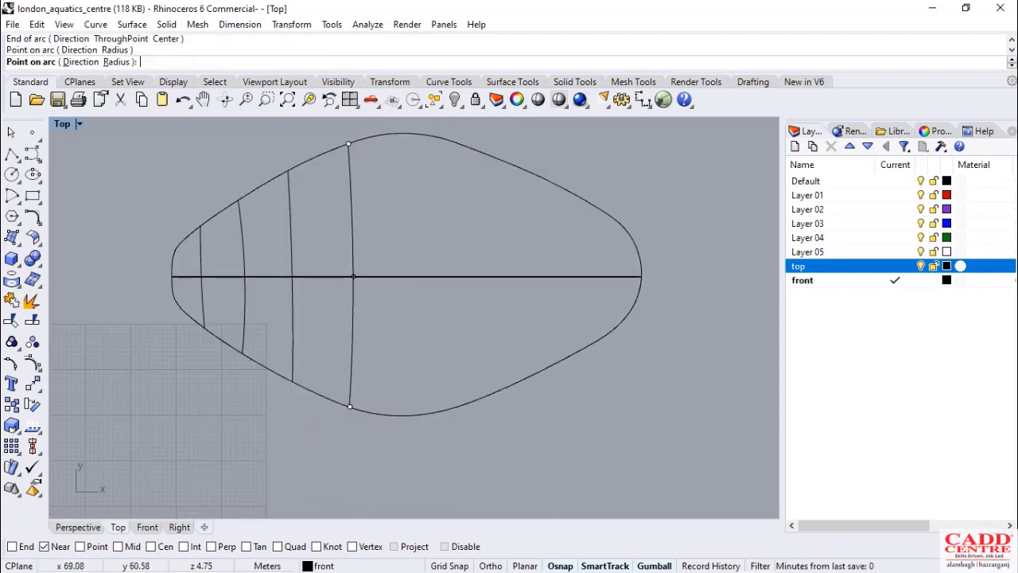
Draw a fifth start-end-point arc across the widest part of the outline, passing through the centre curve at about x 82
key(Return)
click(405, 414)
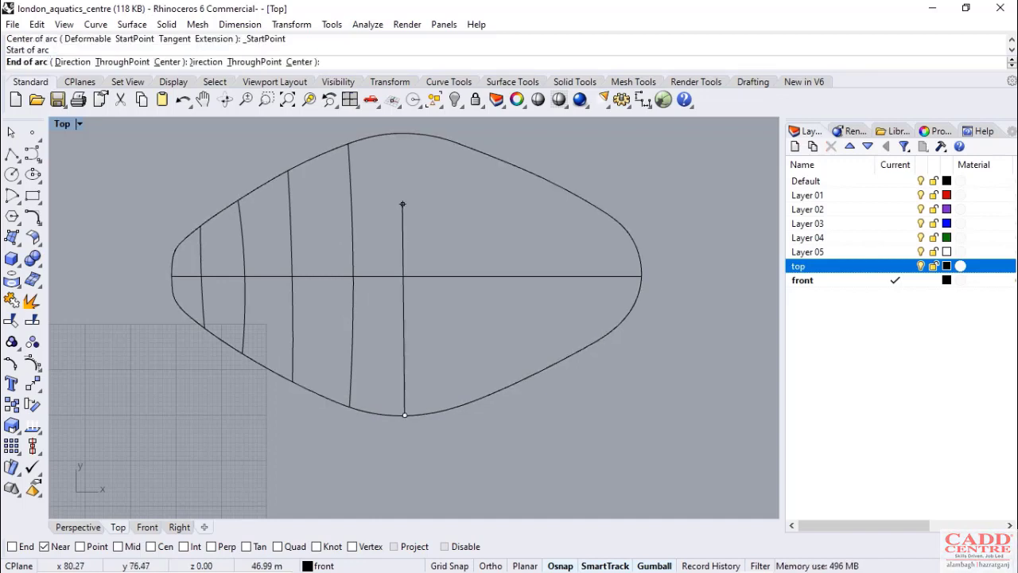
click(407, 134)
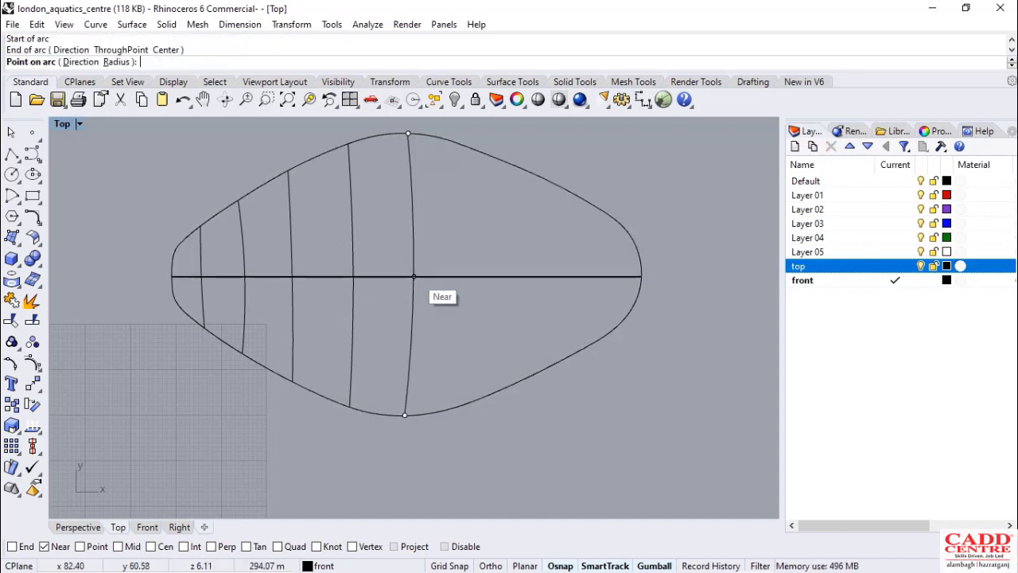
click(413, 276)
Draw a sixth arc between the outline's long edges, bowed slightly right through the centre curve at about x 99
key(Return)
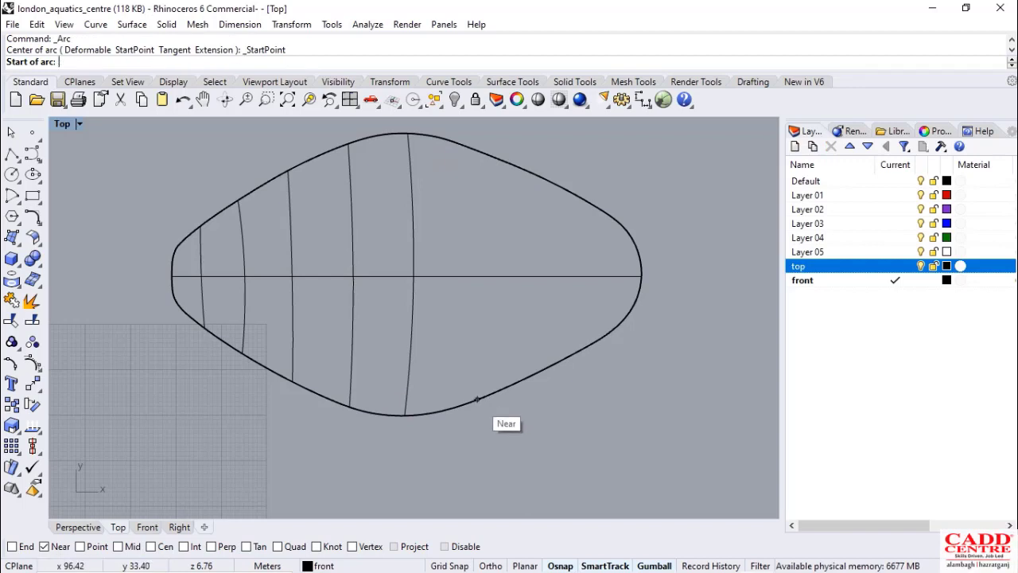
click(477, 399)
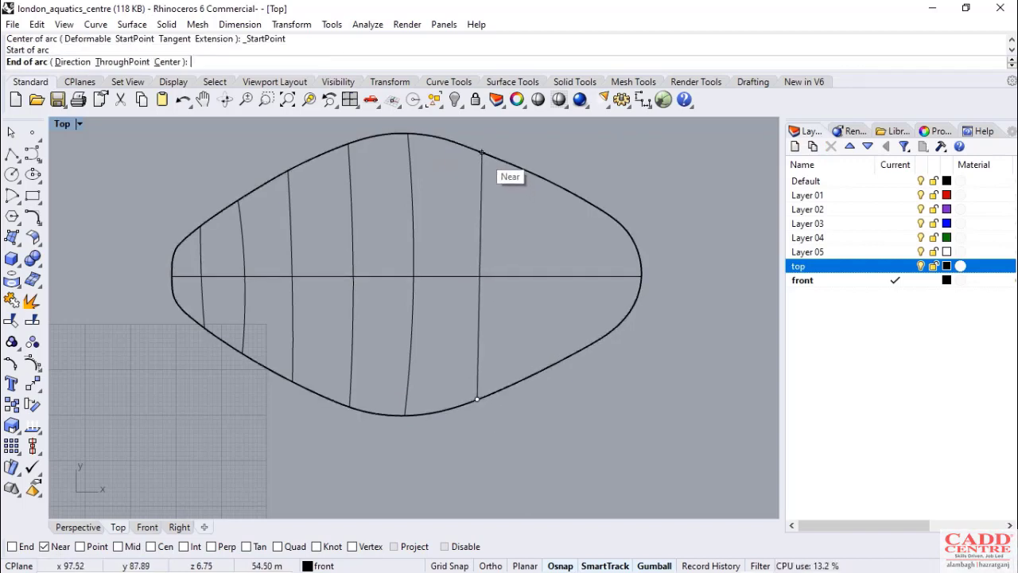
click(482, 152)
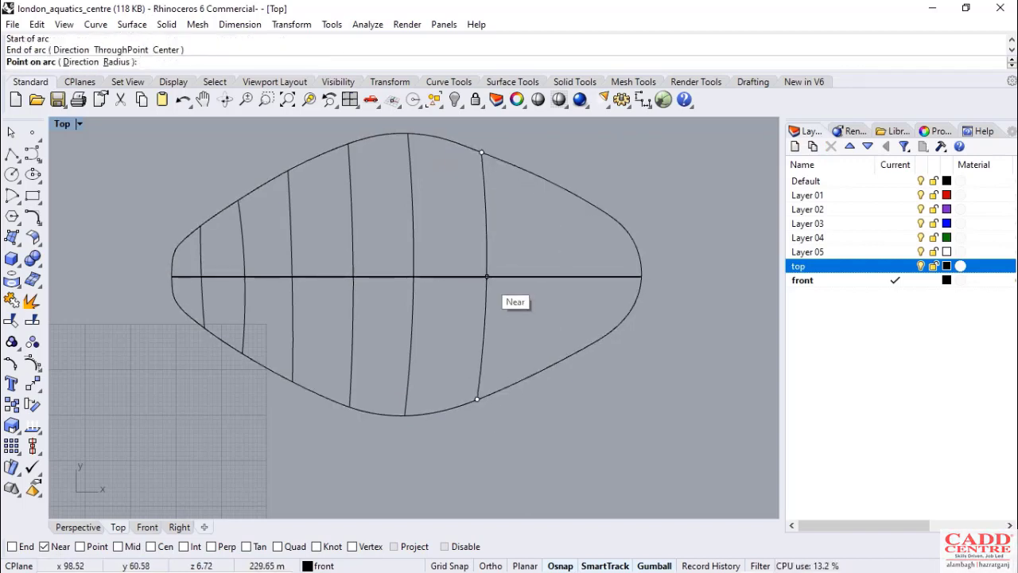
click(489, 276)
key(Return)
click(551, 366)
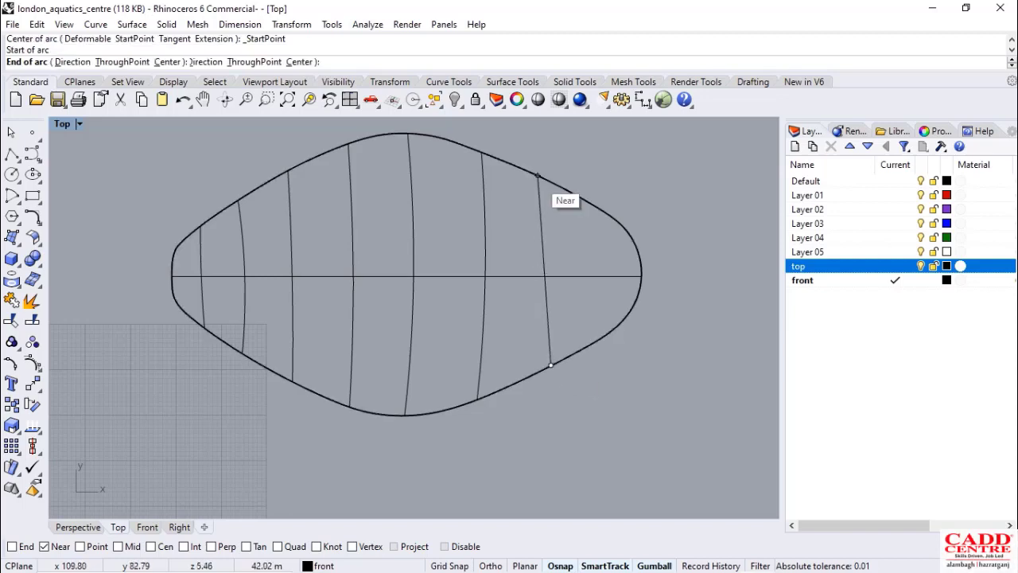
click(549, 187)
key(Escape)
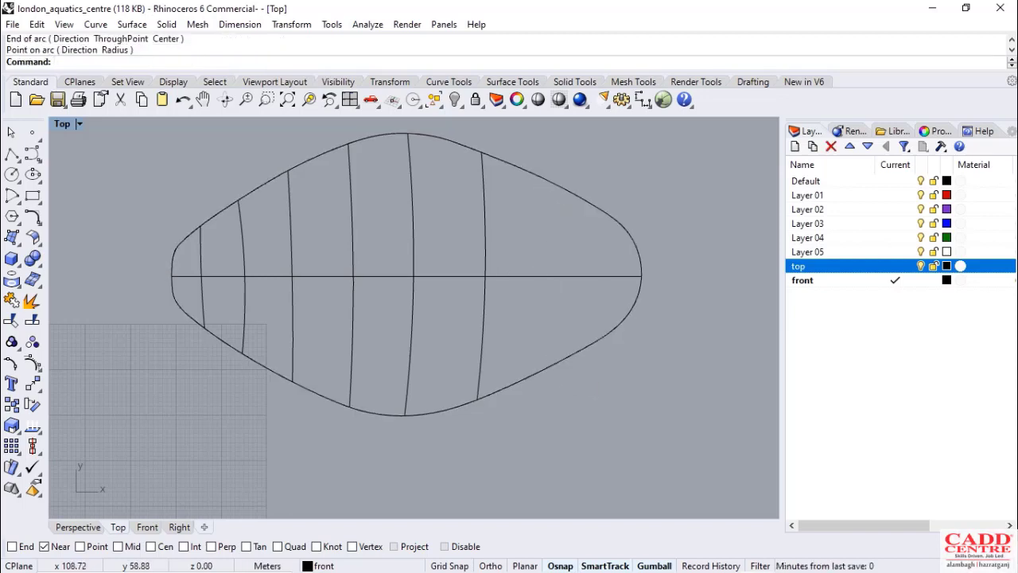
Draw a seventh, nearly straight arc between the outline's long edges, crossing the centre curve at about x 113
key(Return)
click(554, 363)
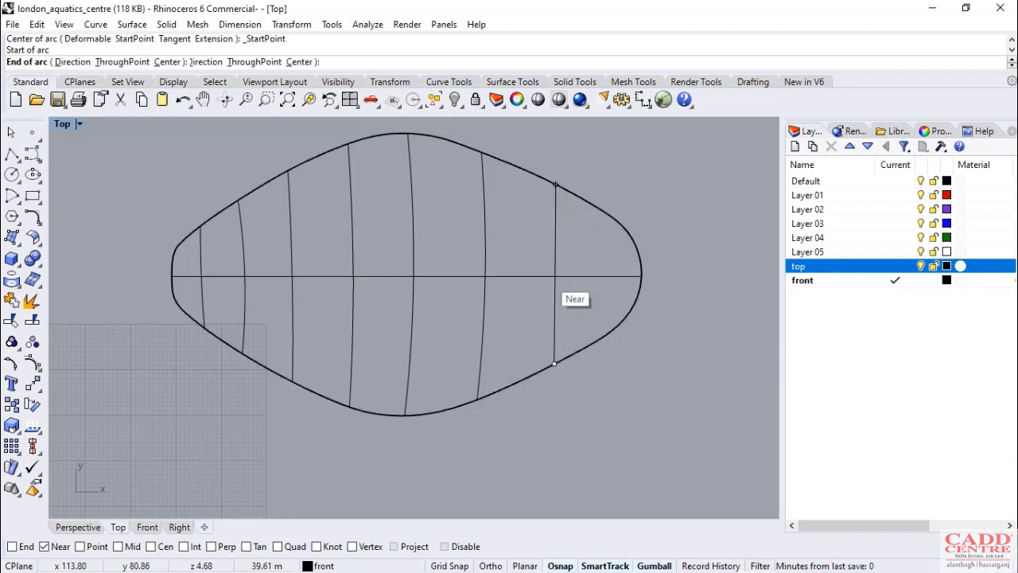
click(554, 184)
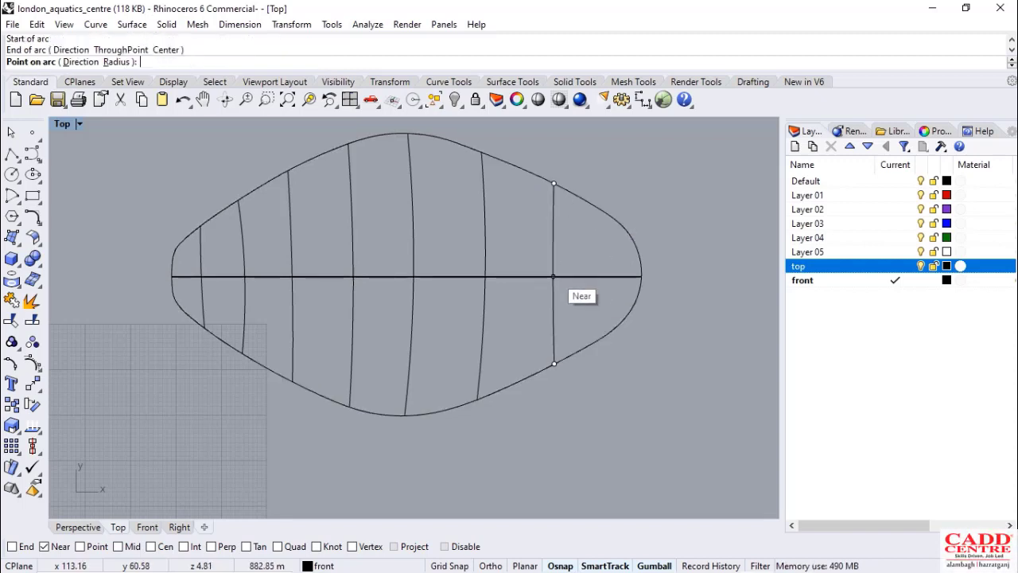
click(553, 276)
Draw an eighth arc near the outline's right end, crossing the centre curve at about x 127
key(Return)
click(616, 326)
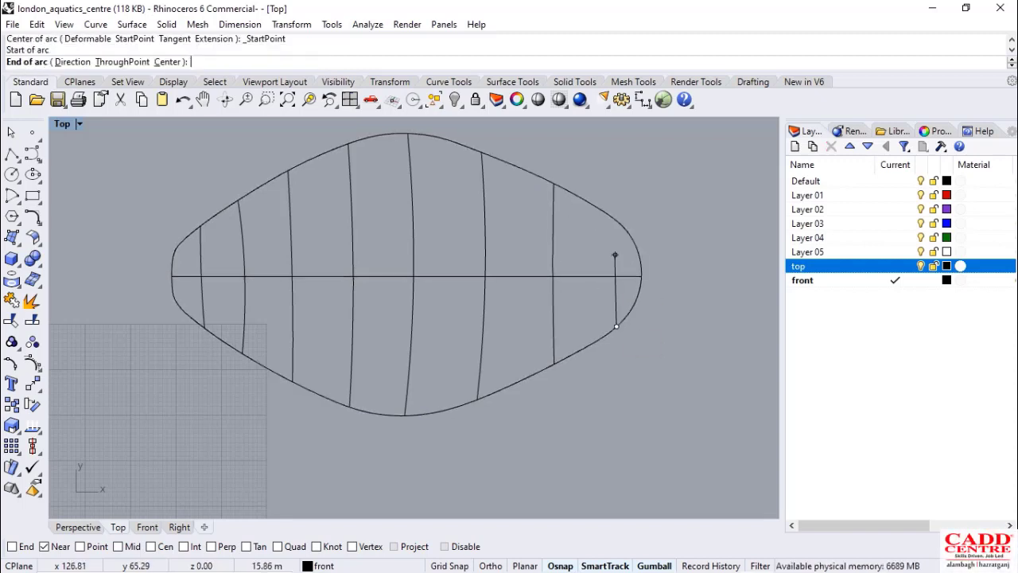
click(611, 216)
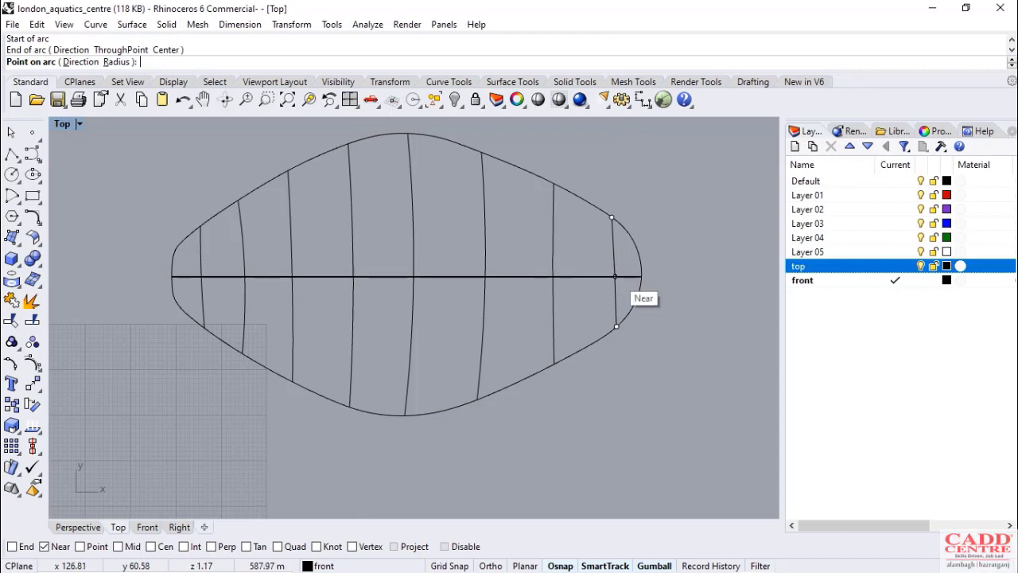
click(614, 276)
Show the Perspective view full size and examine the network of cross arcs, outline and centre curve from above
scroll(615, 276, down, 3)
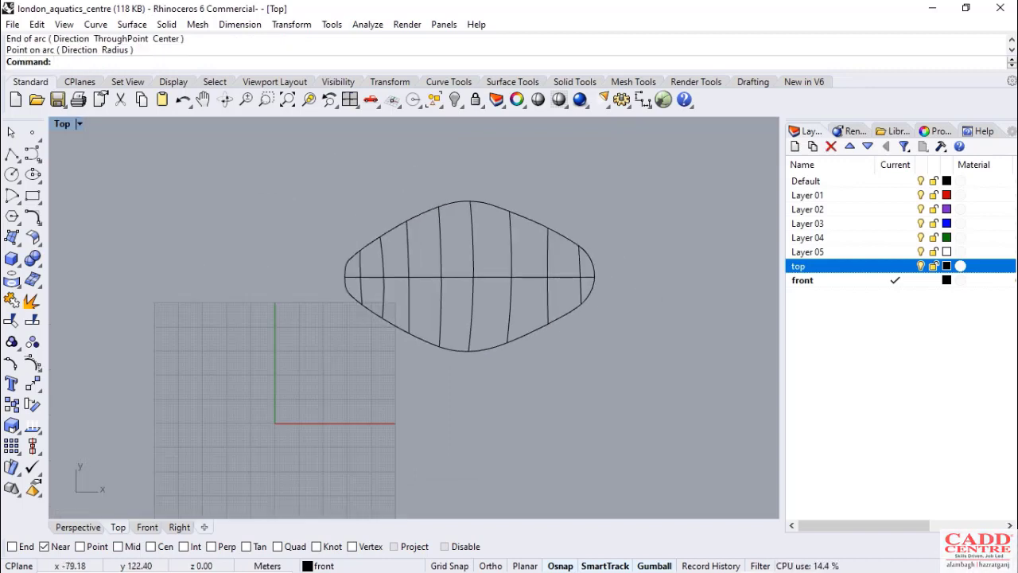
double_click(64, 124)
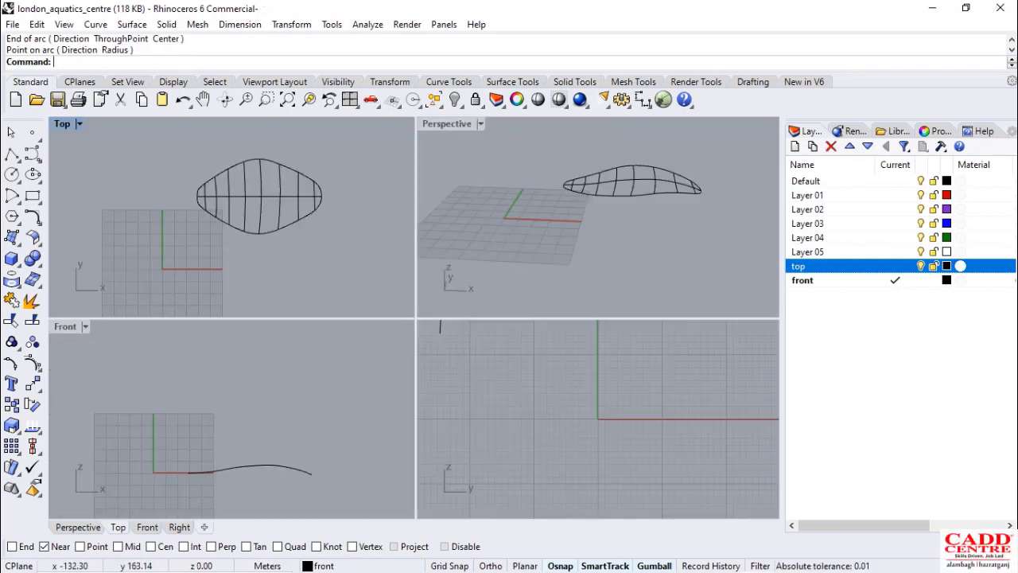
double_click(441, 124)
scroll(430, 226, down, 4)
scroll(455, 226, up, 4)
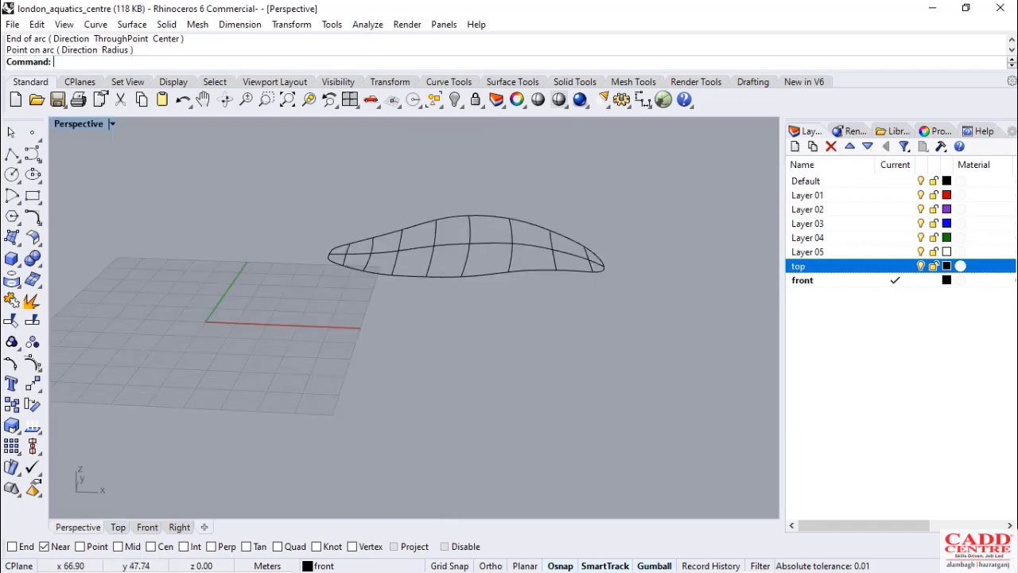
right_drag(455, 226, 374, 318)
right_drag(256, 342, 256, 357)
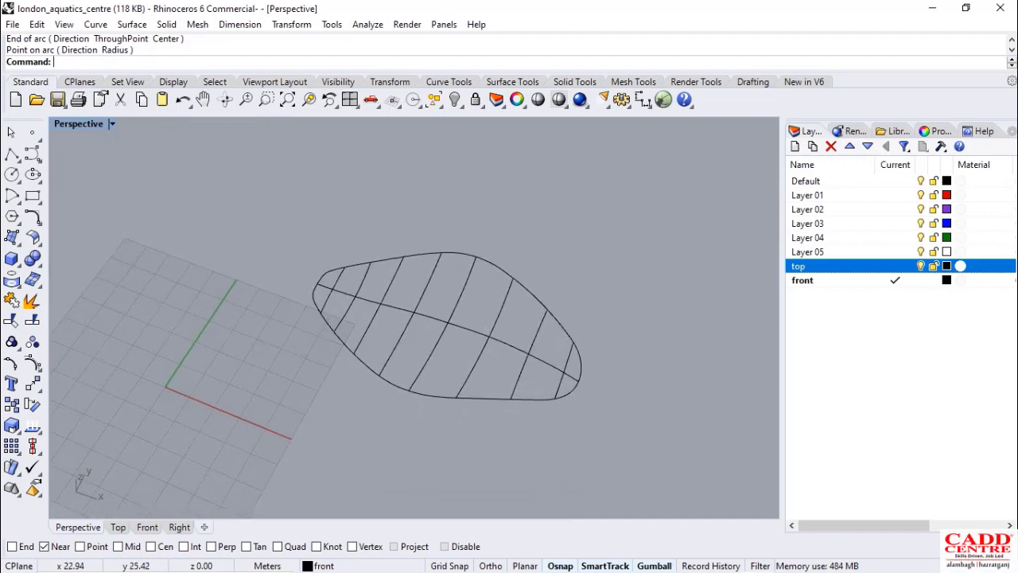
scroll(259, 351, down, 7)
scroll(299, 318, up, 4)
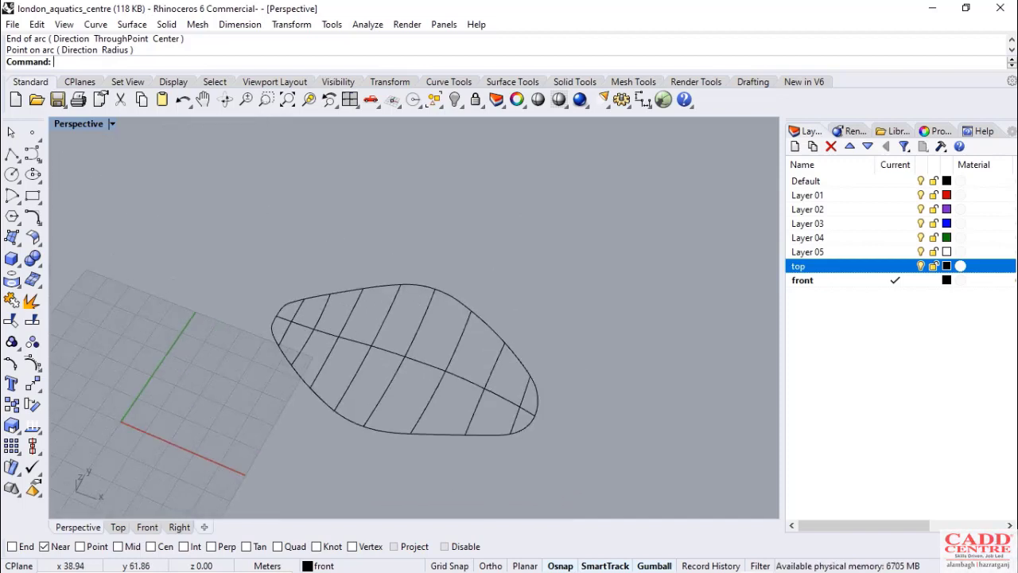
scroll(338, 326, down, 1)
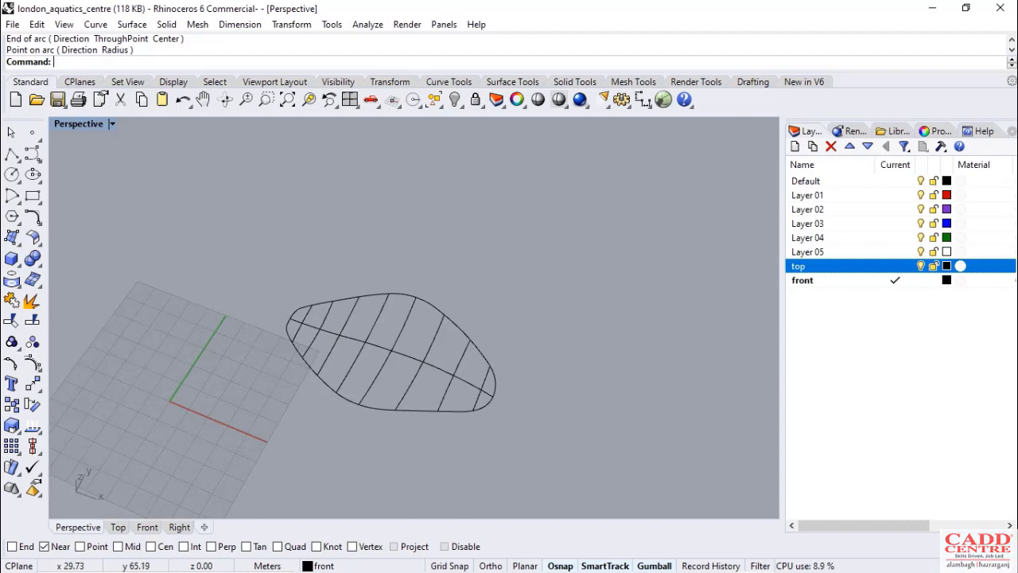
scroll(299, 304, up, 1)
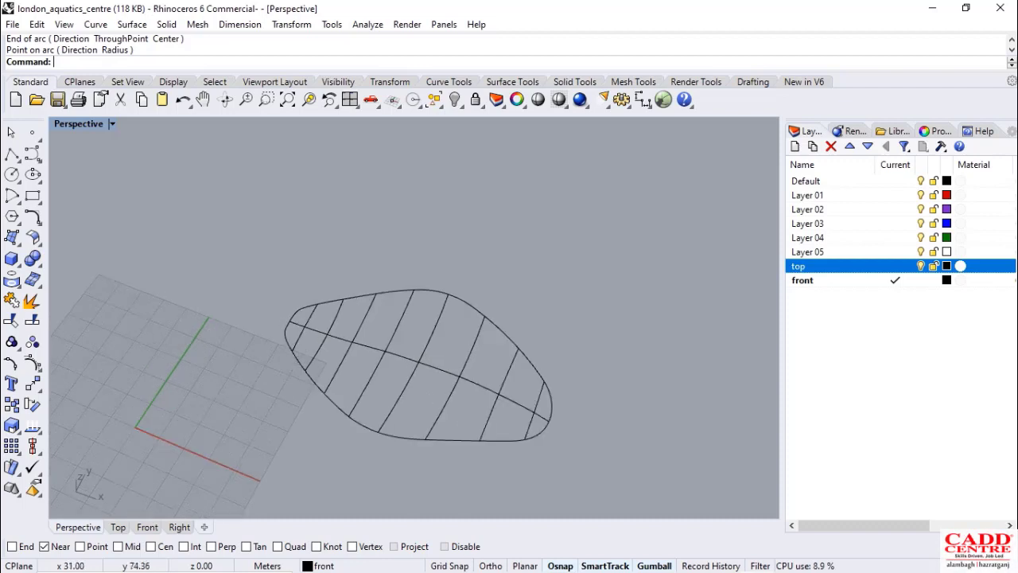
scroll(300, 264, down, 1)
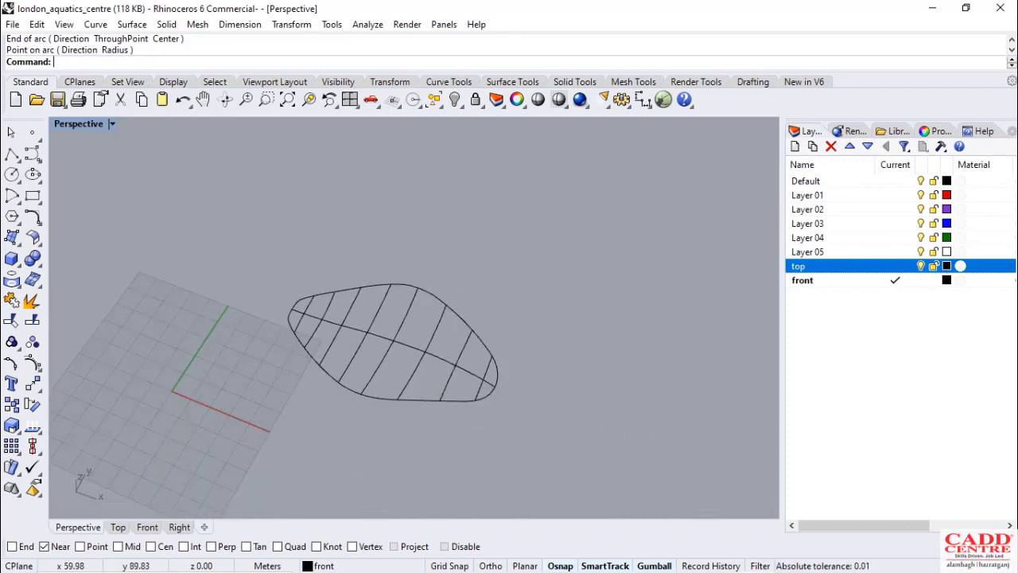
Select the closed outline curve and inspect where the cross arcs and centre curve meet it from the opposite side
click(375, 286)
scroll(348, 312, up, 4)
scroll(325, 275, down, 2)
right_drag(373, 315, 423, 322)
scroll(423, 322, up, 1)
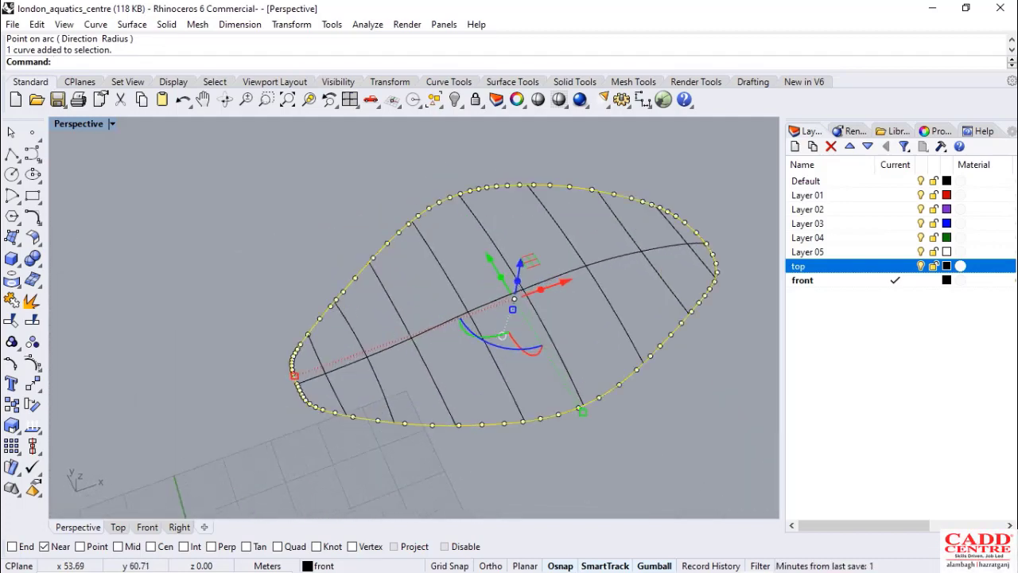
scroll(465, 354, up, 3)
scroll(350, 346, down, 5)
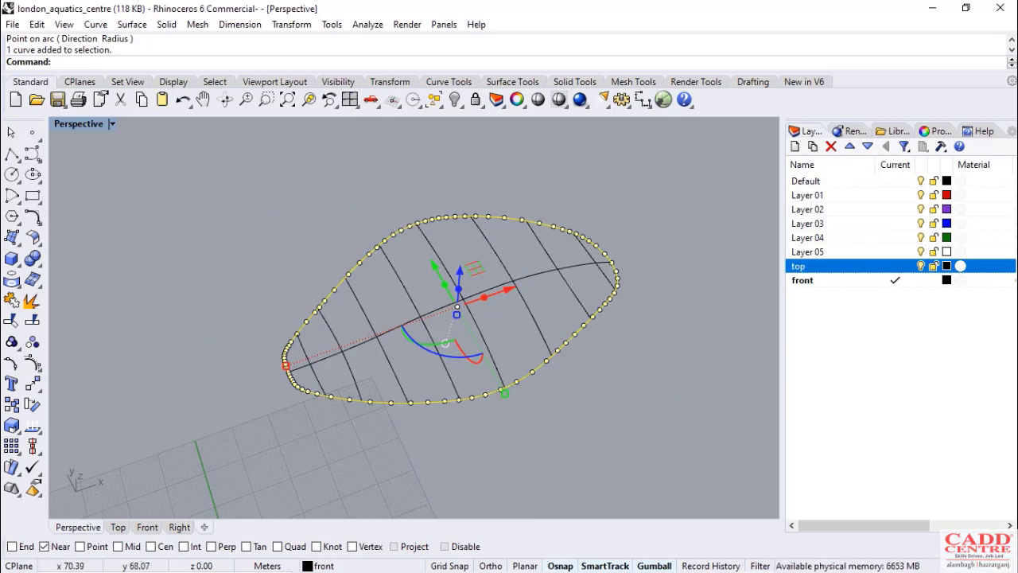
scroll(359, 339, up, 4)
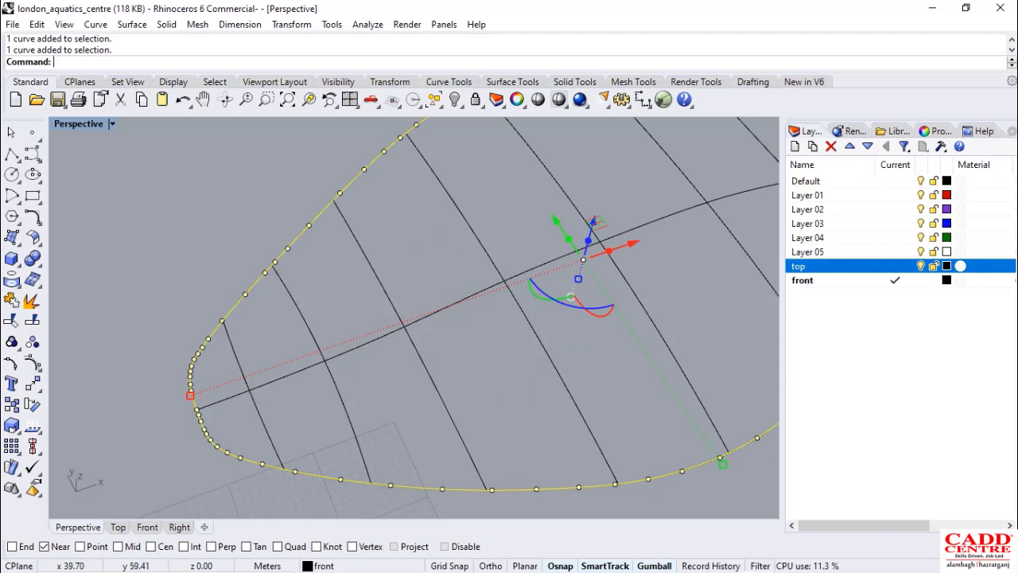
scroll(286, 364, down, 5)
key(Escape)
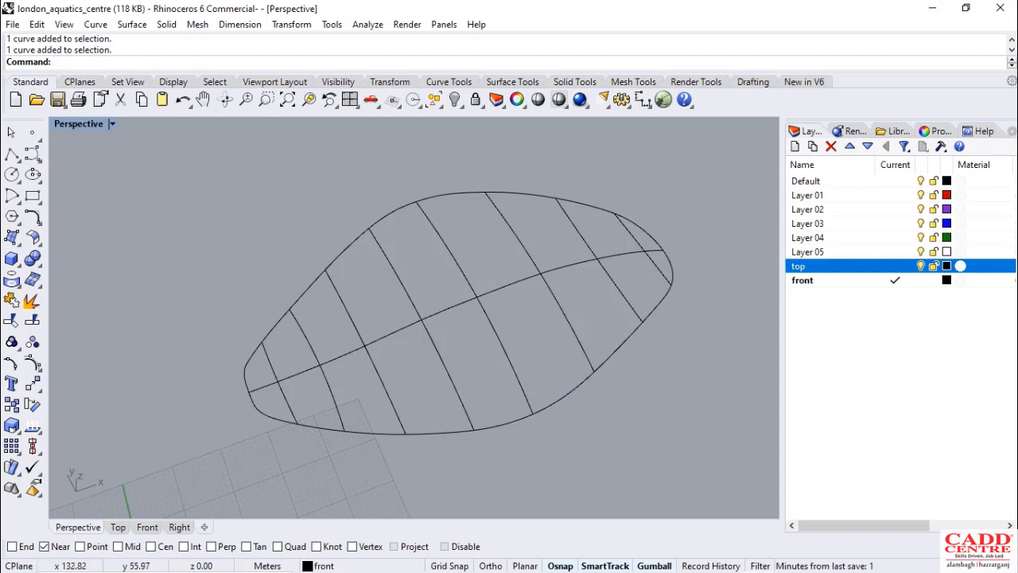
Try to create a curve-network surface from the outline, centre curve and all the cross arcs
scroll(286, 247, down, 4)
drag(728, 179, 186, 443)
click(96, 24)
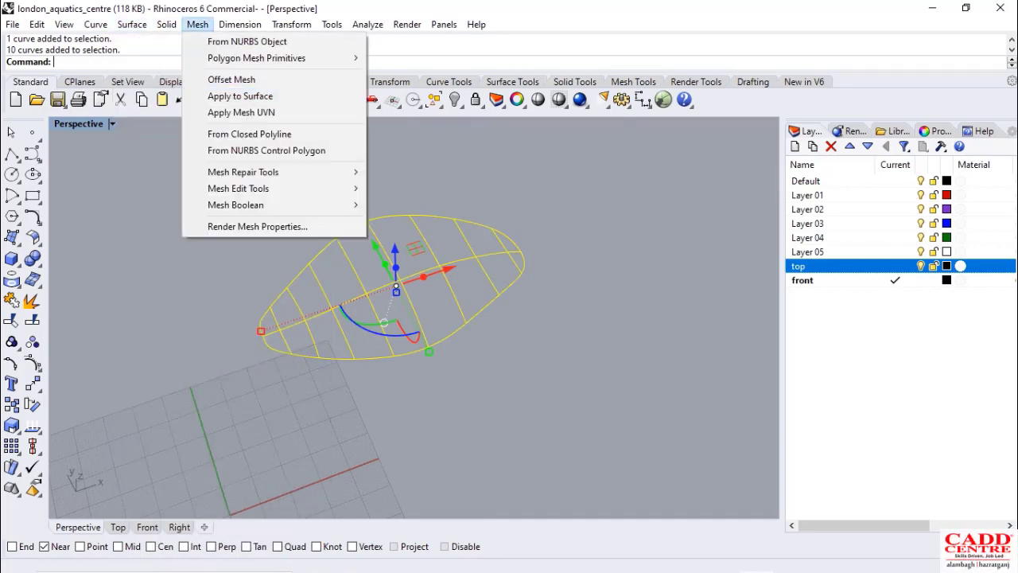
click(167, 145)
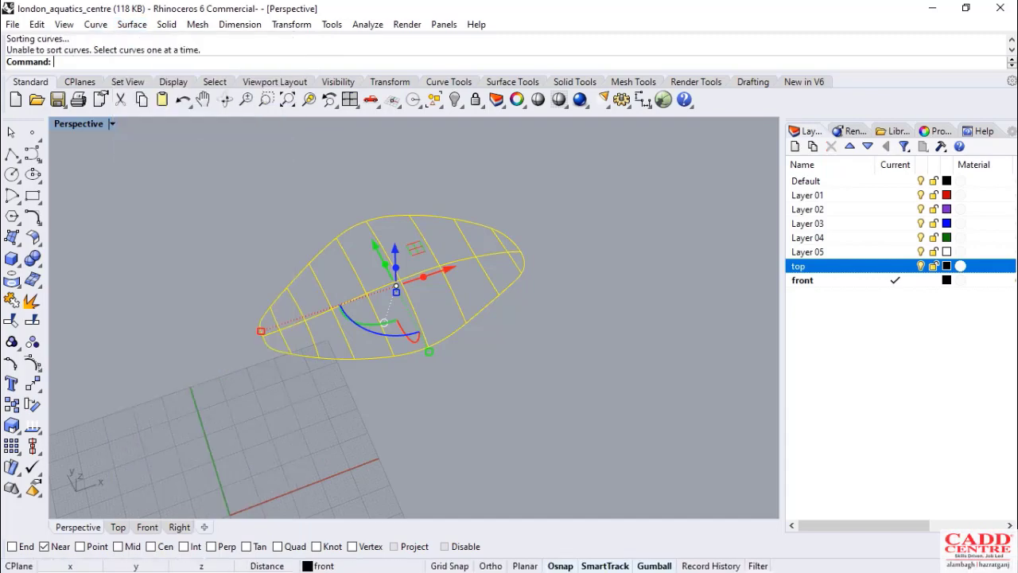
scroll(274, 314, up, 5)
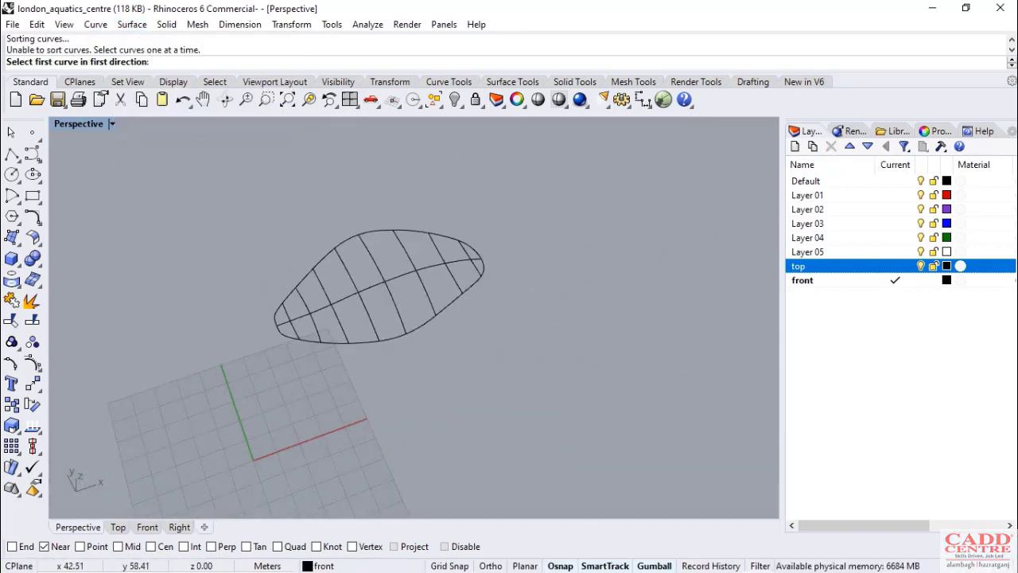
scroll(286, 282, down, 5)
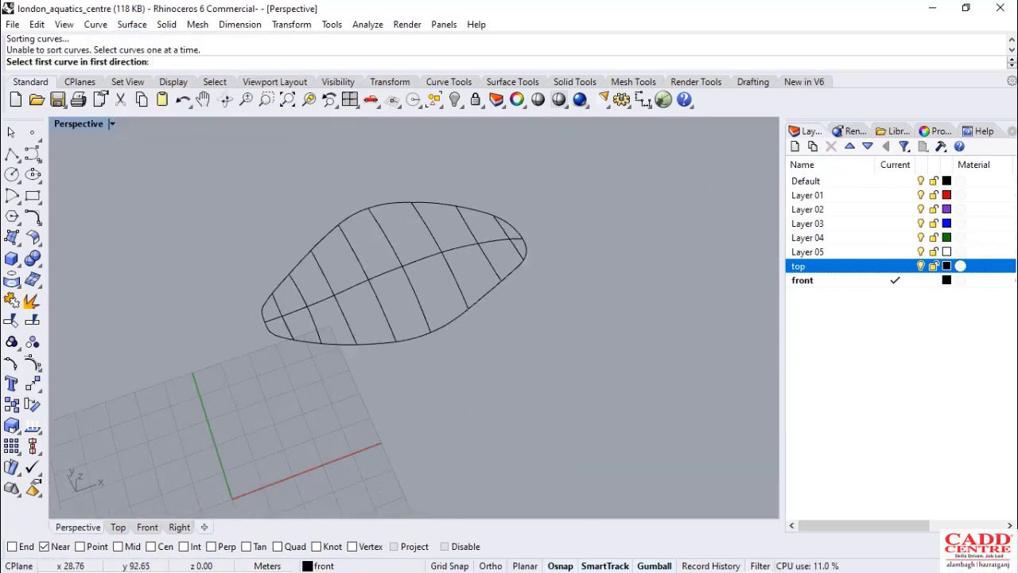
key(Escape)
Split the closed outline curve using the centre curve as the cutting object
scroll(288, 260, up, 3)
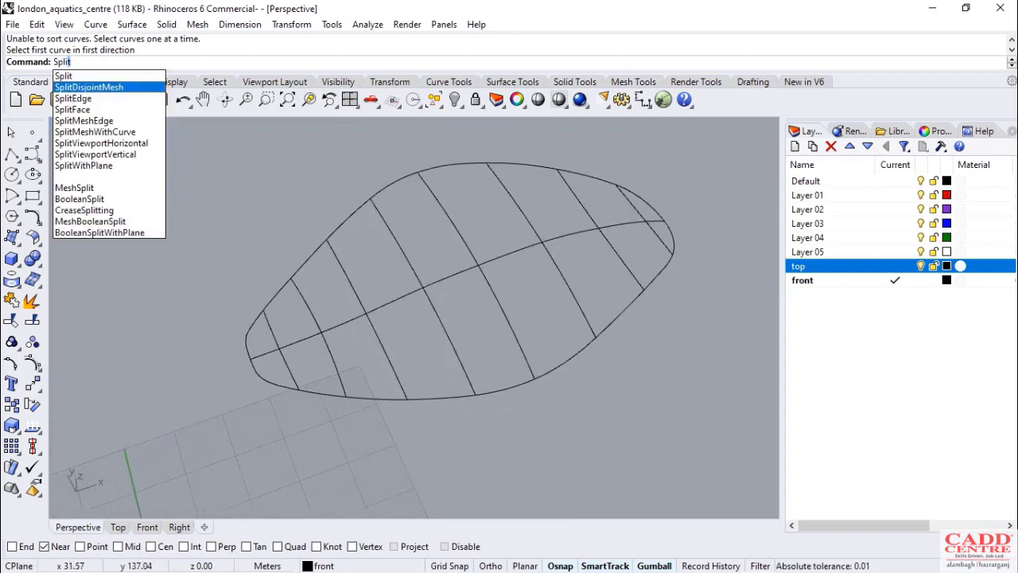
key(Return)
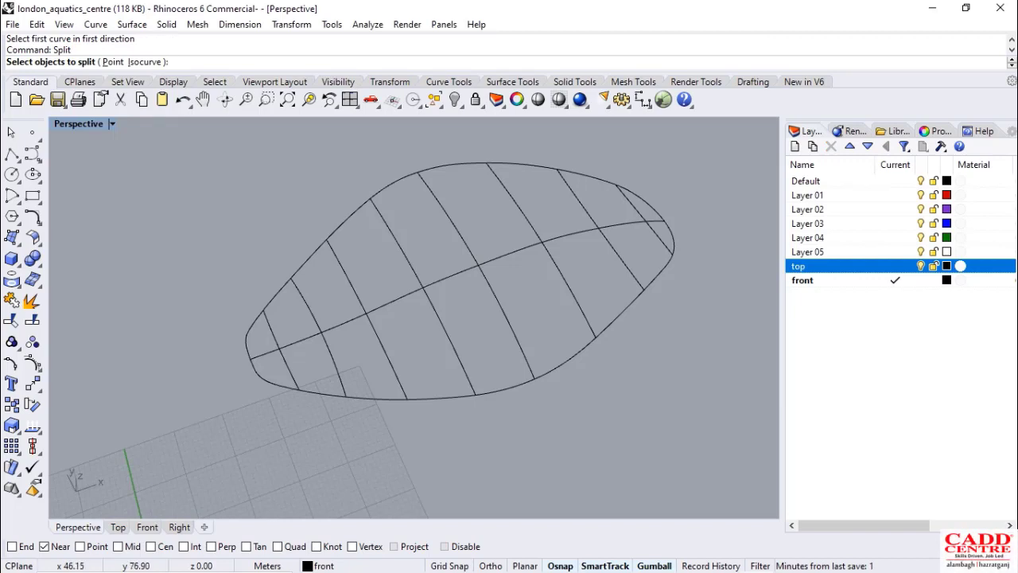
click(299, 270)
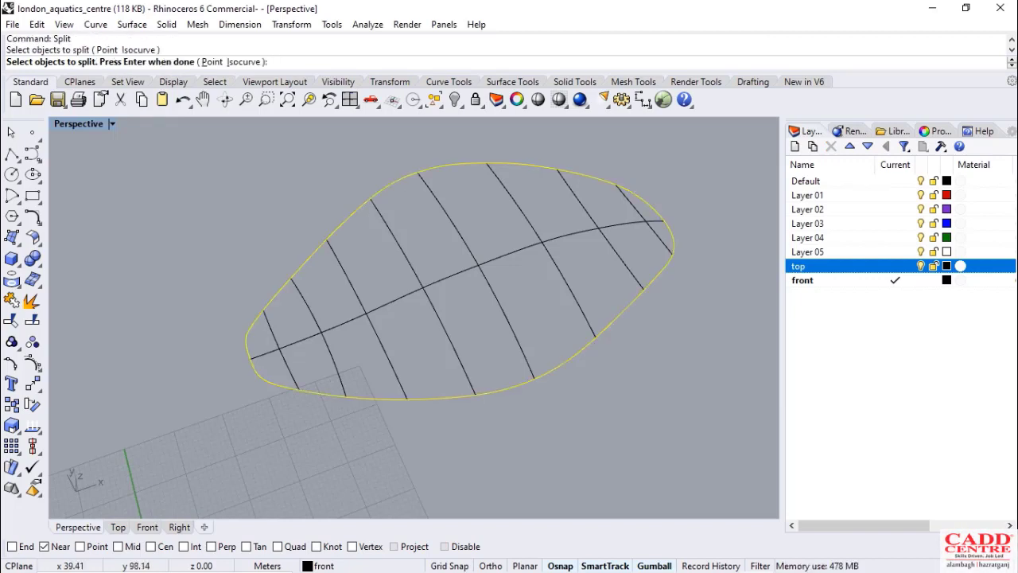
key(Return)
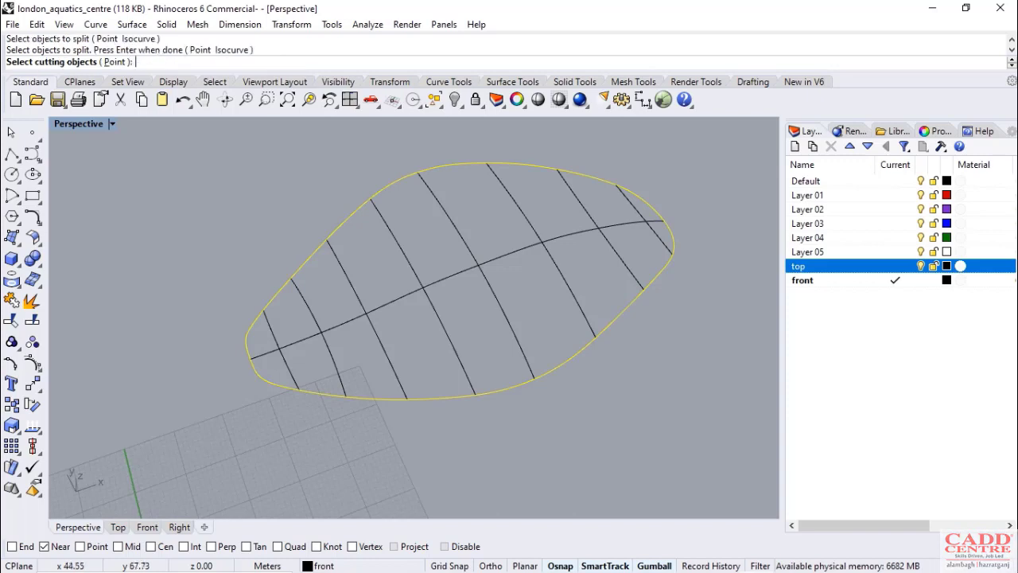
click(497, 258)
key(Return)
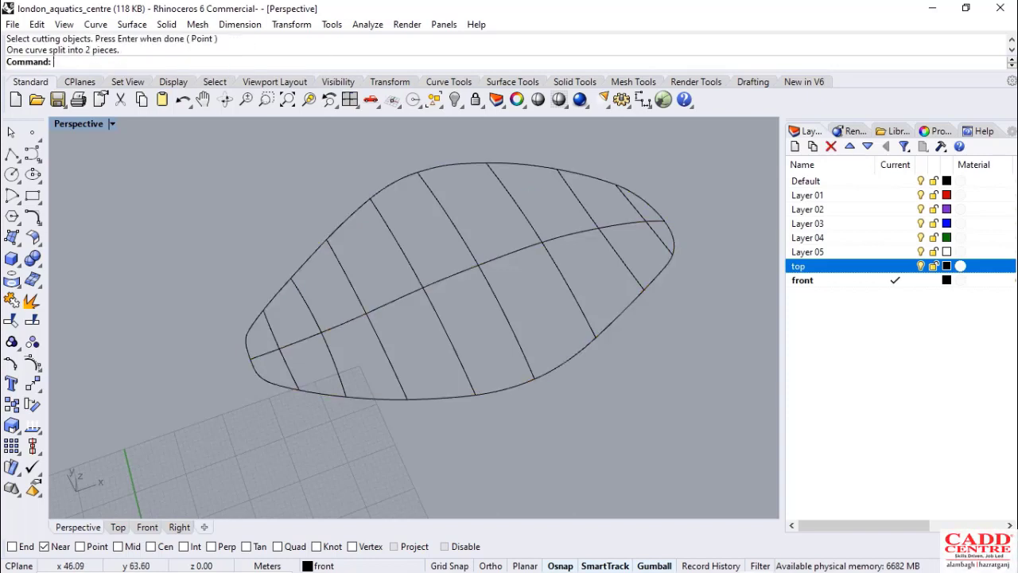
Select the outline halves, centre curve and first cross arc one at a time to check that they are separate curves
click(279, 292)
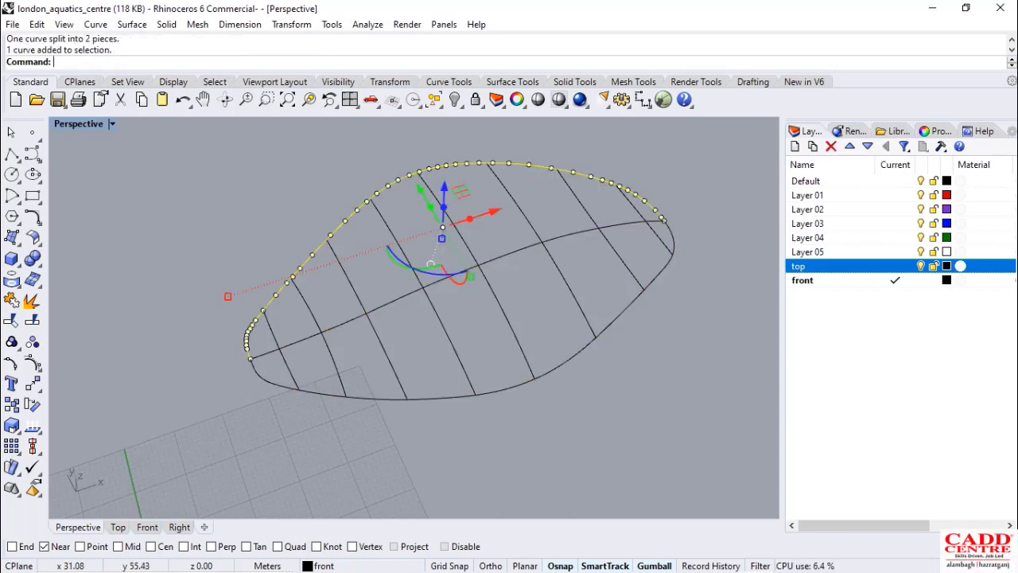
click(268, 382)
click(271, 353)
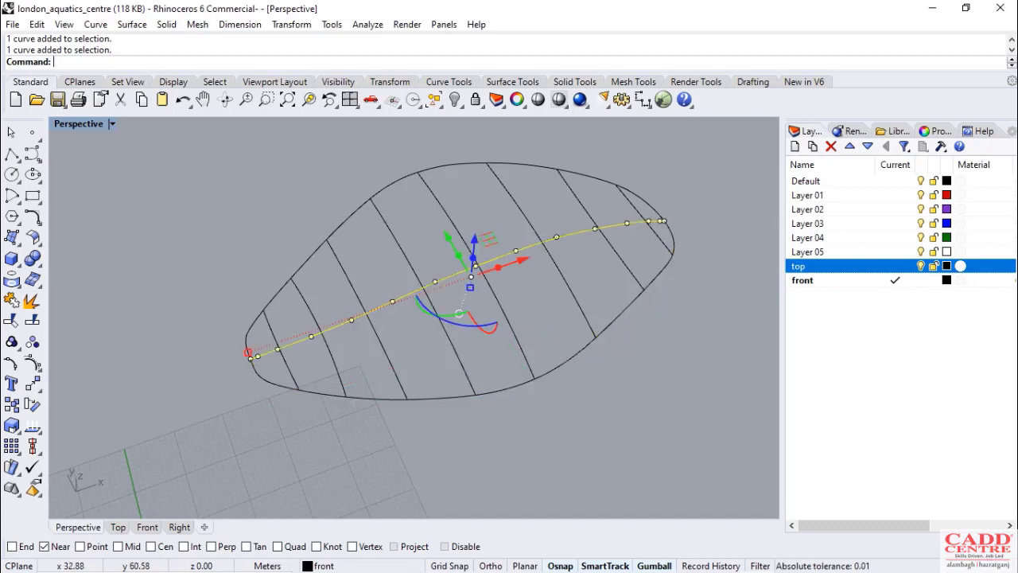
click(274, 337)
click(236, 306)
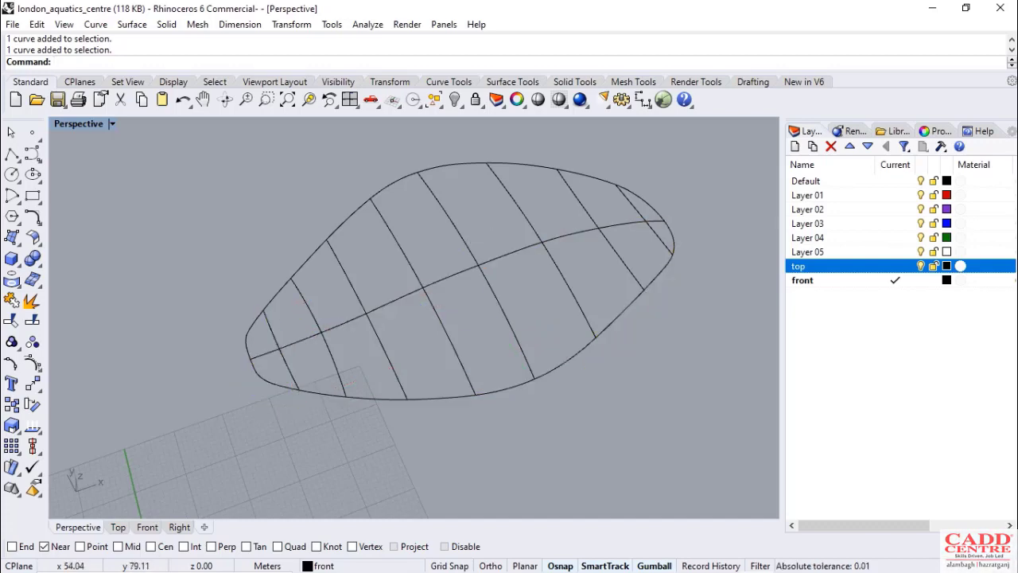
Create a curve-network surface from the outline halves, centre curve and all cross arcs, with edge tolerance 0.001, interior tolerance 0.01 and Position matching
scroll(347, 304, down, 2)
mouse_move(436, 337)
right_down()
mouse_move(465, 267)
mouse_move(620, 199)
mouse_move(652, 310)
mouse_move(413, 373)
mouse_move(477, 294)
mouse_move(469, 314)
mouse_move(422, 332)
right_up()
scroll(282, 191, up, 5)
scroll(405, 329, down, 5)
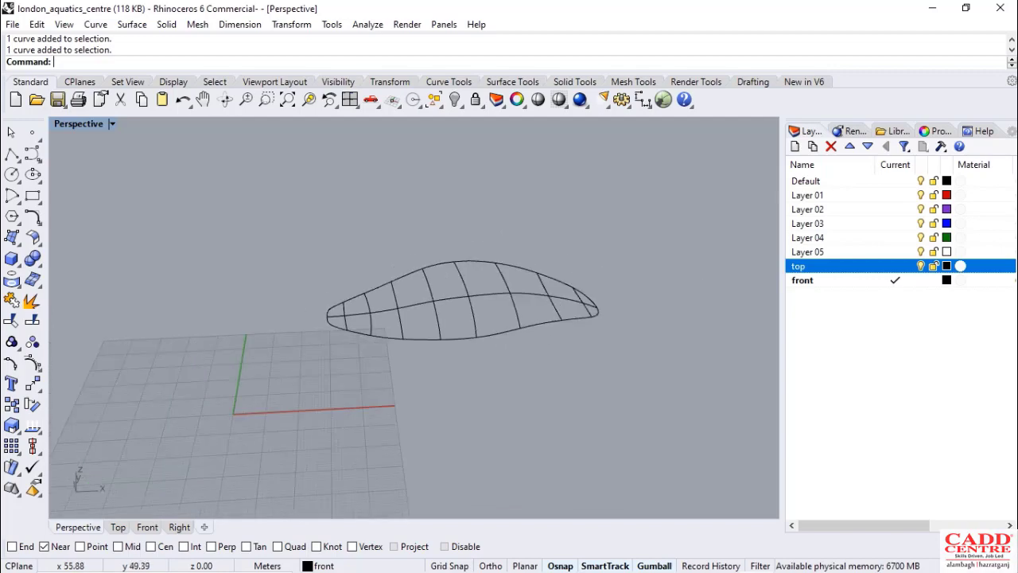
scroll(334, 195, up, 3)
scroll(322, 196, down, 7)
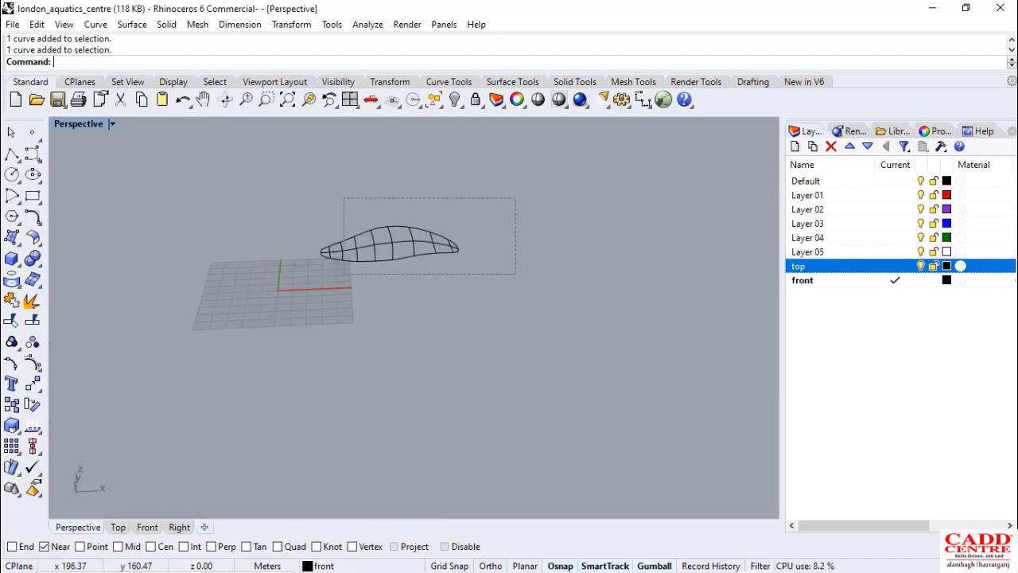
drag(343, 274, 289, 279)
scroll(340, 183, up, 6)
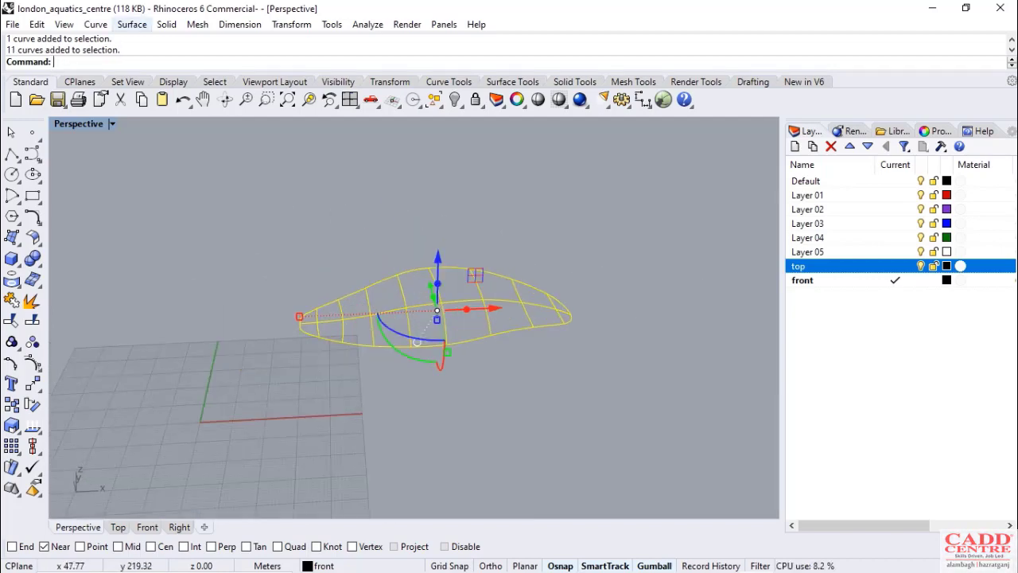
click(132, 24)
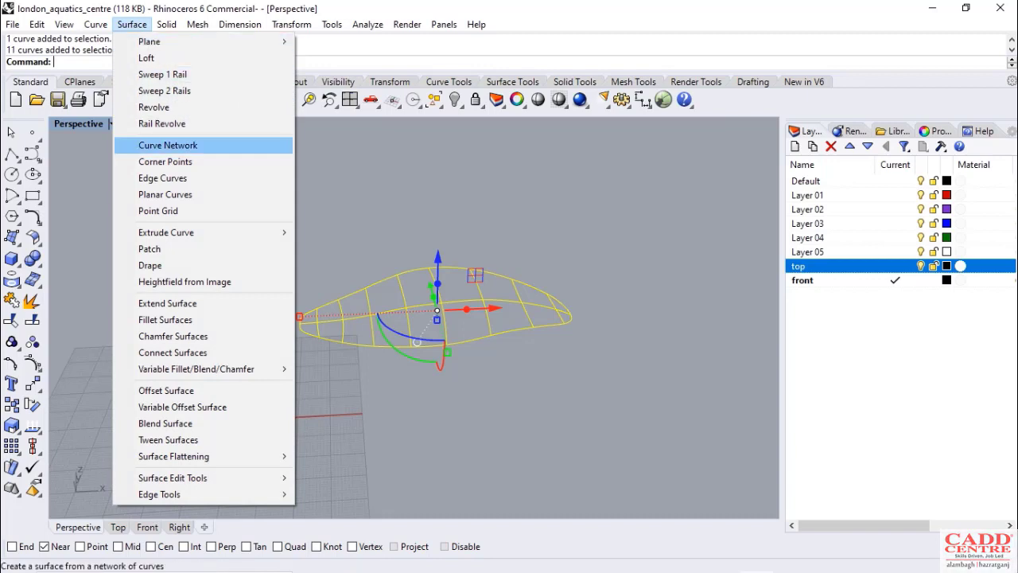
click(168, 145)
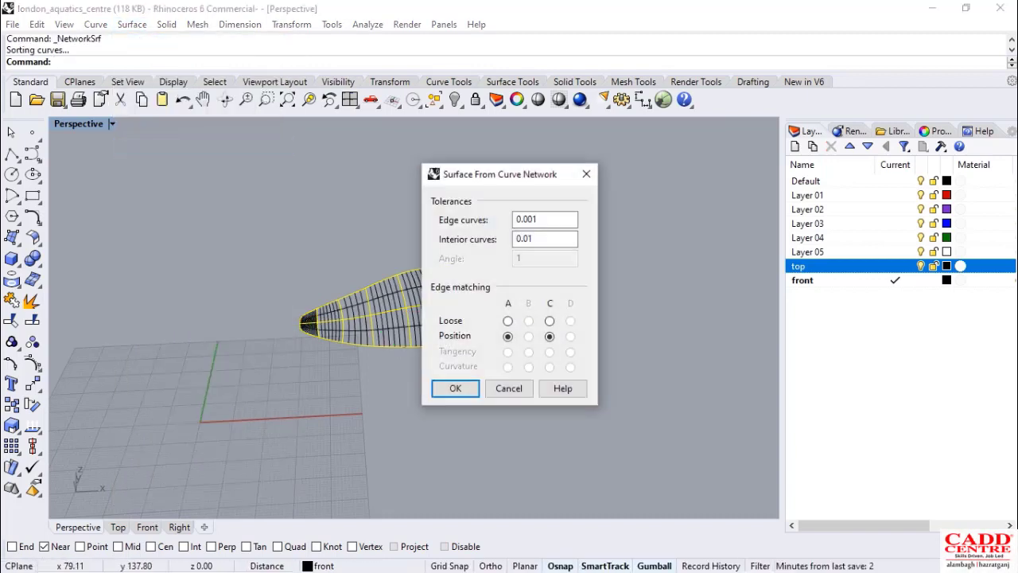
drag(509, 174, 685, 193)
click(630, 407)
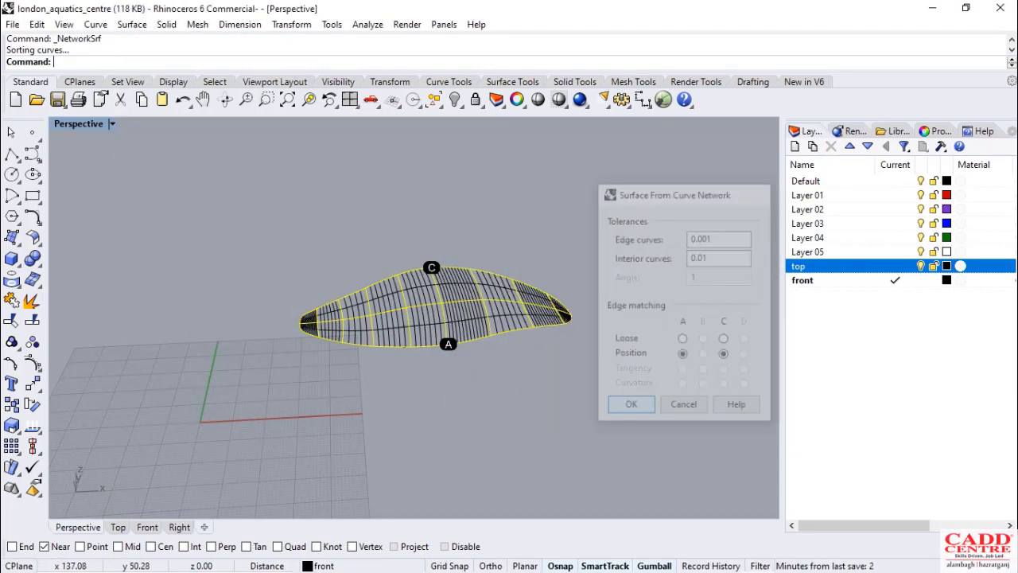
Switch the Perspective viewport to Shaded display and clear the curve selection to show the roof surface
scroll(443, 292, up, 3)
click(112, 123)
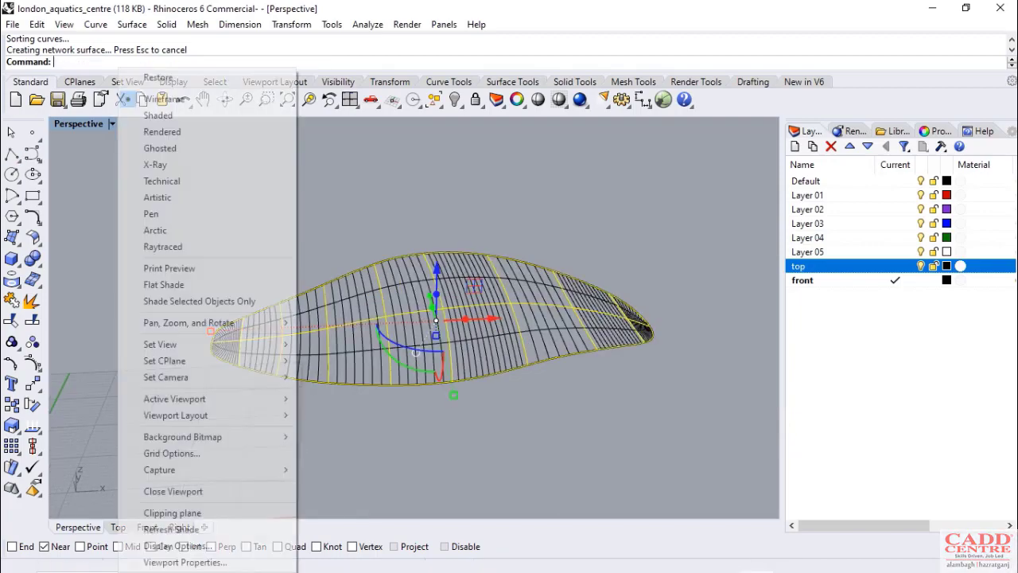
click(151, 113)
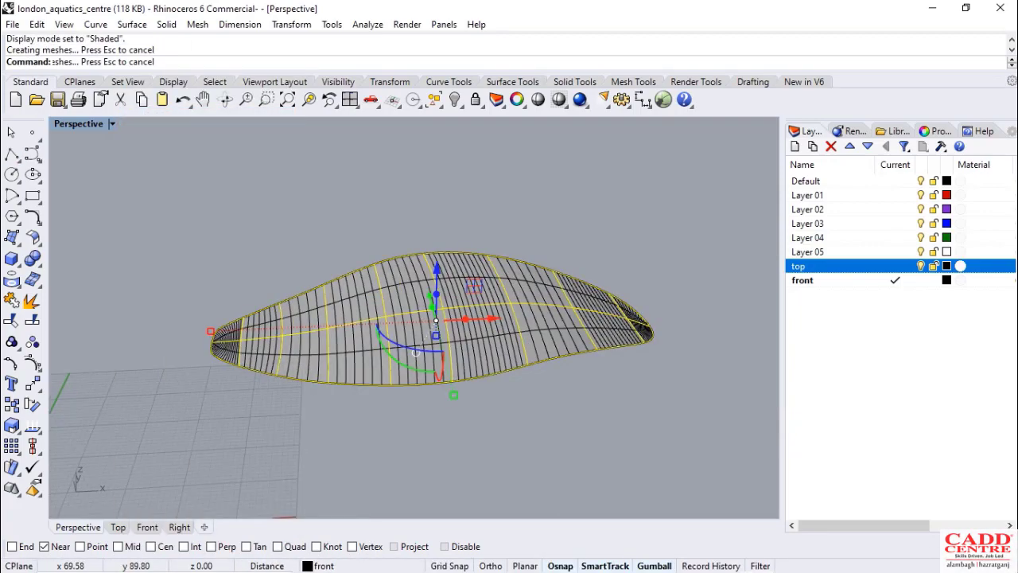
scroll(450, 366, up, 2)
mouse_move(450, 366)
right_down()
mouse_move(498, 421)
mouse_move(549, 342)
mouse_move(547, 231)
mouse_move(517, 266)
mouse_move(489, 342)
right_up()
click(421, 179)
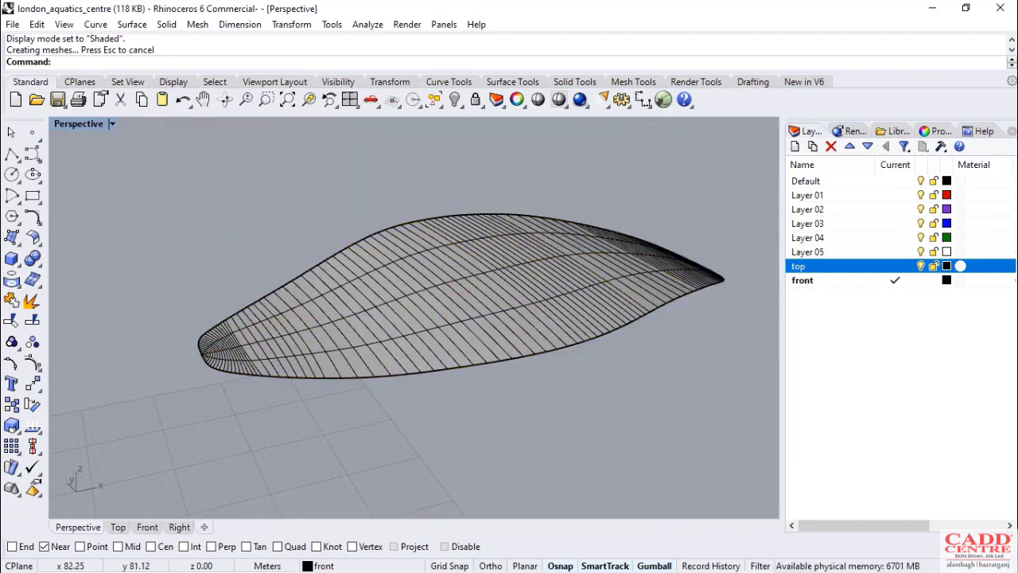
Turn off the surface isocurves of the roof's network surface in its object properties
click(447, 274)
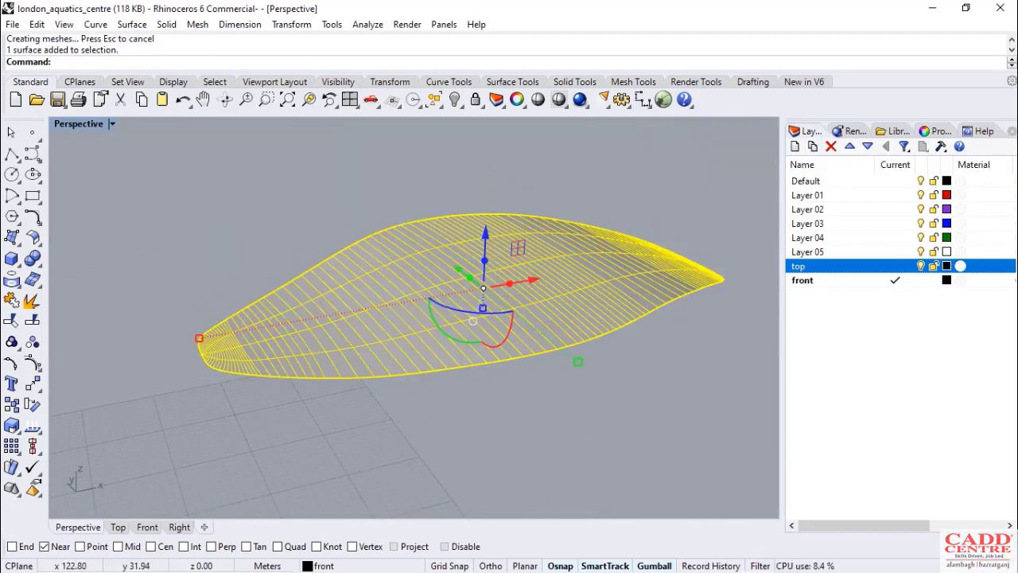
click(936, 131)
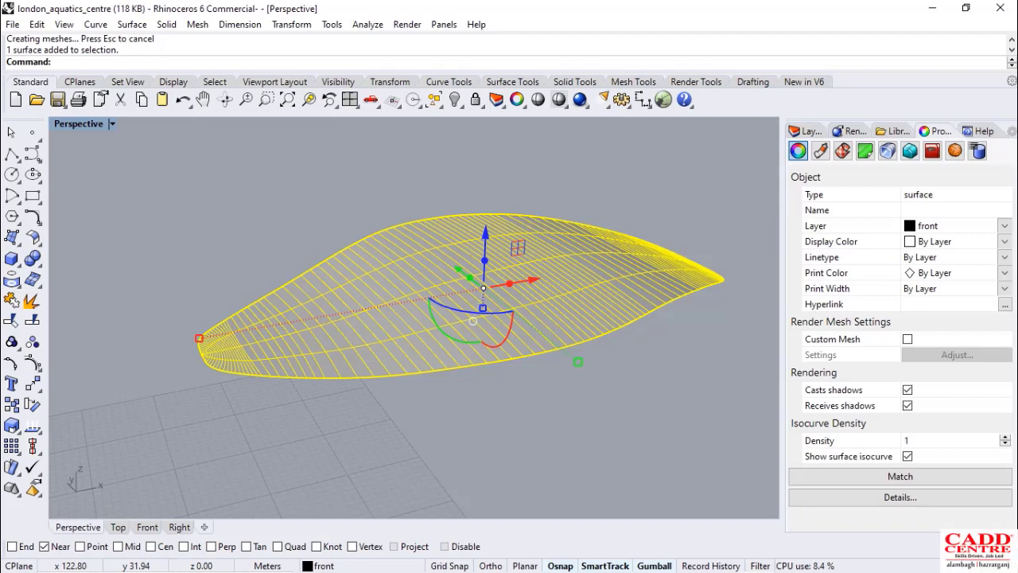
click(907, 456)
click(652, 450)
Examine the shaded roof surface's shape from low, side and elevated viewpoints, near and far
scroll(413, 342, down, 7)
right_drag(416, 309, 495, 296)
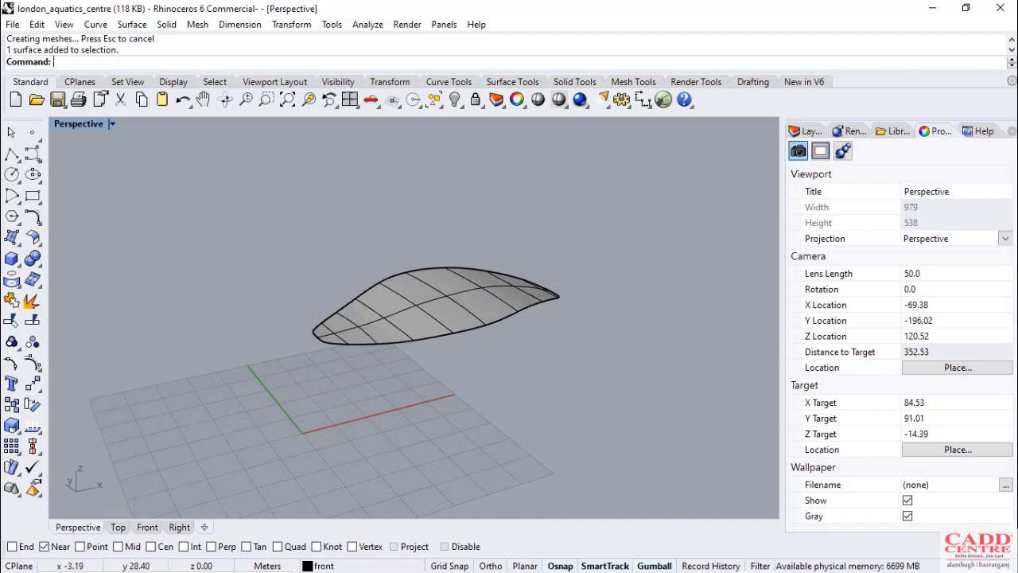
scroll(253, 400, down, 4)
scroll(388, 335, up, 6)
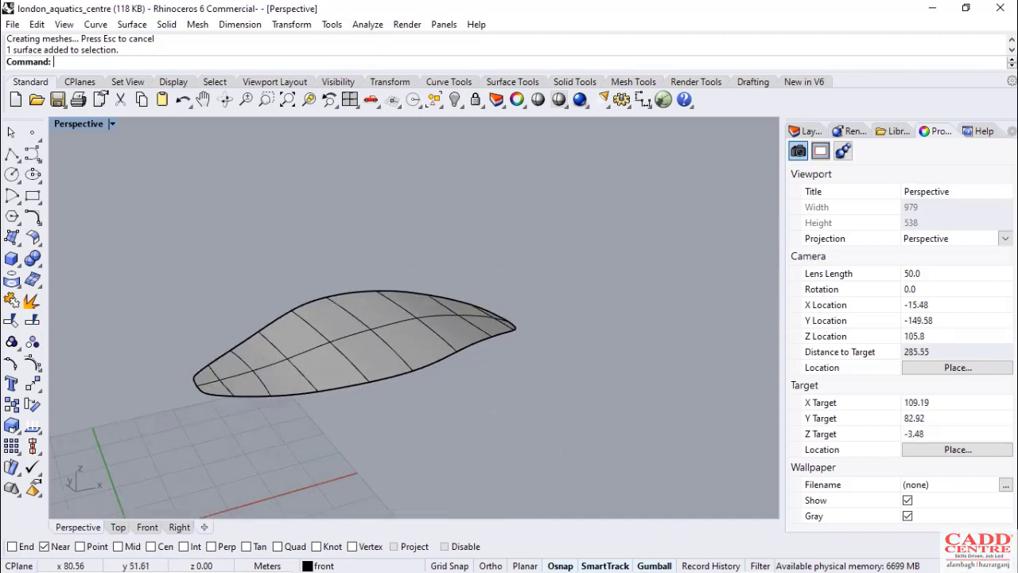
scroll(396, 363, down, 8)
scroll(366, 319, up, 5)
scroll(369, 297, down, 1)
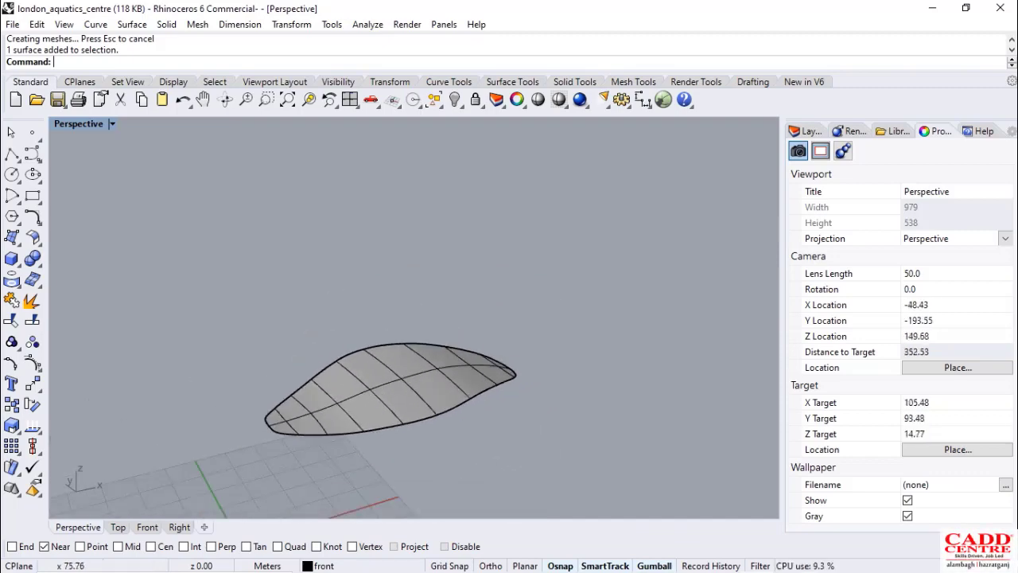
right_drag(390, 383, 328, 307)
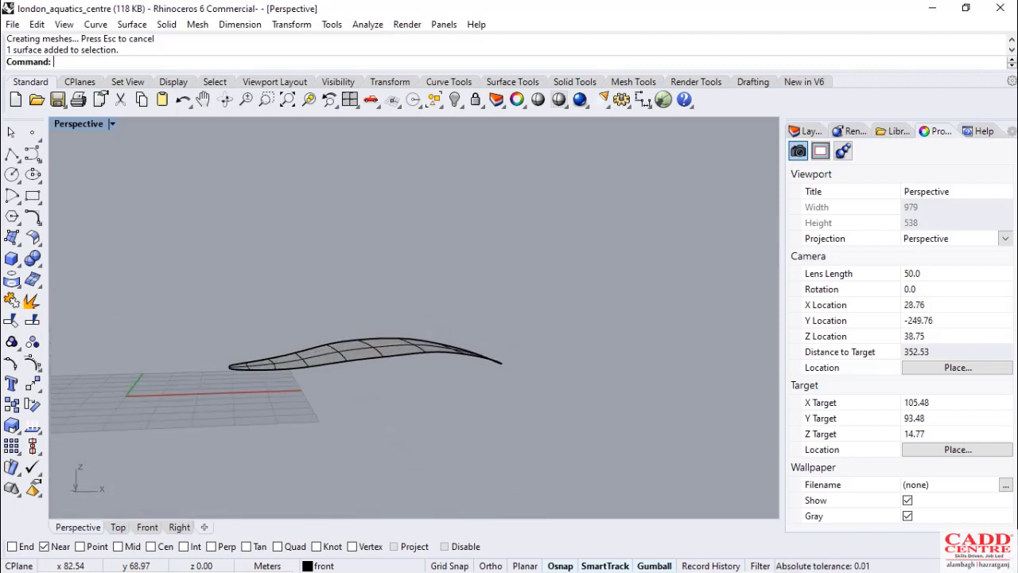
scroll(336, 358, up, 2)
scroll(338, 351, down, 2)
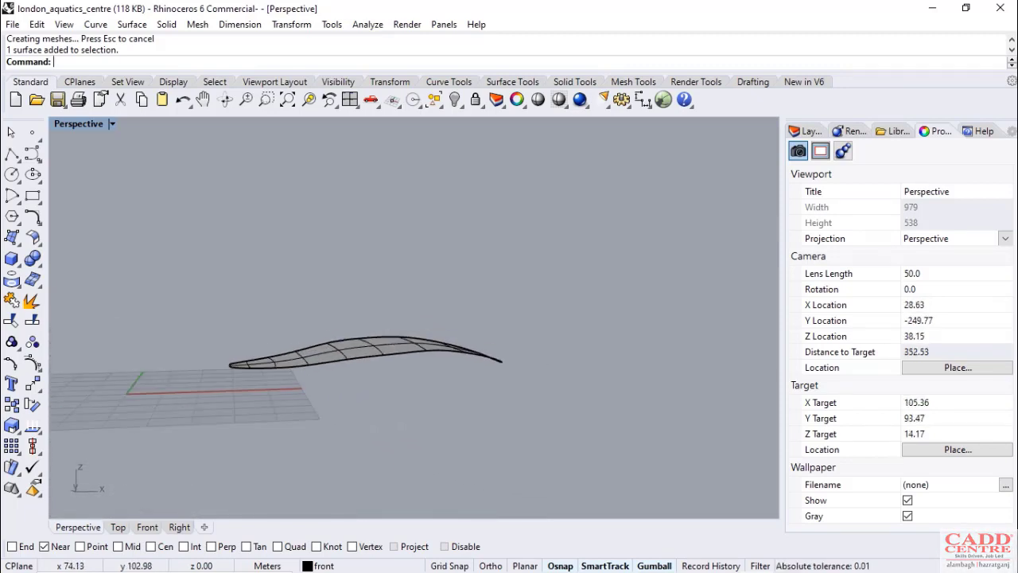
right_drag(343, 350, 390, 381)
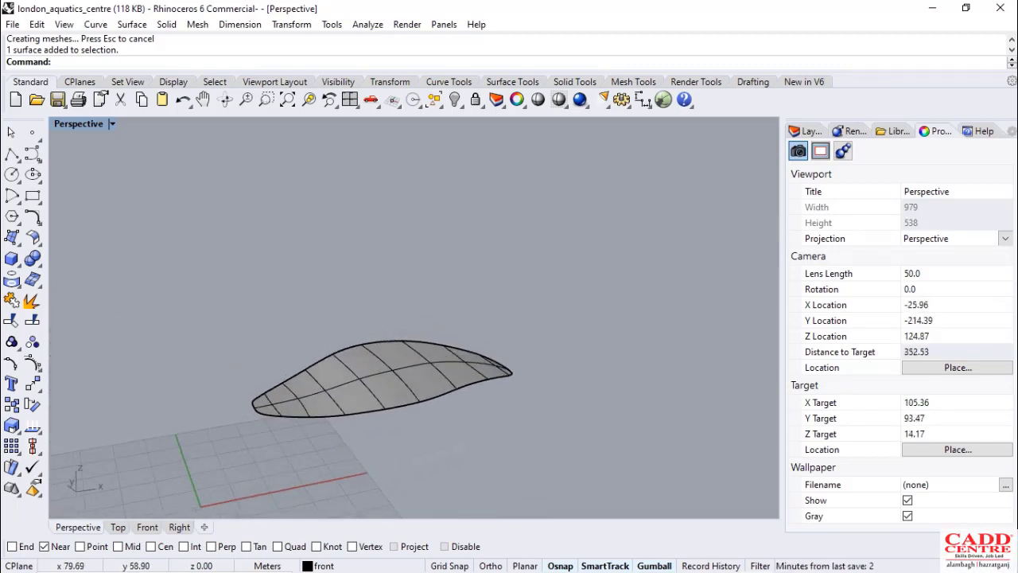
scroll(382, 374, down, 2)
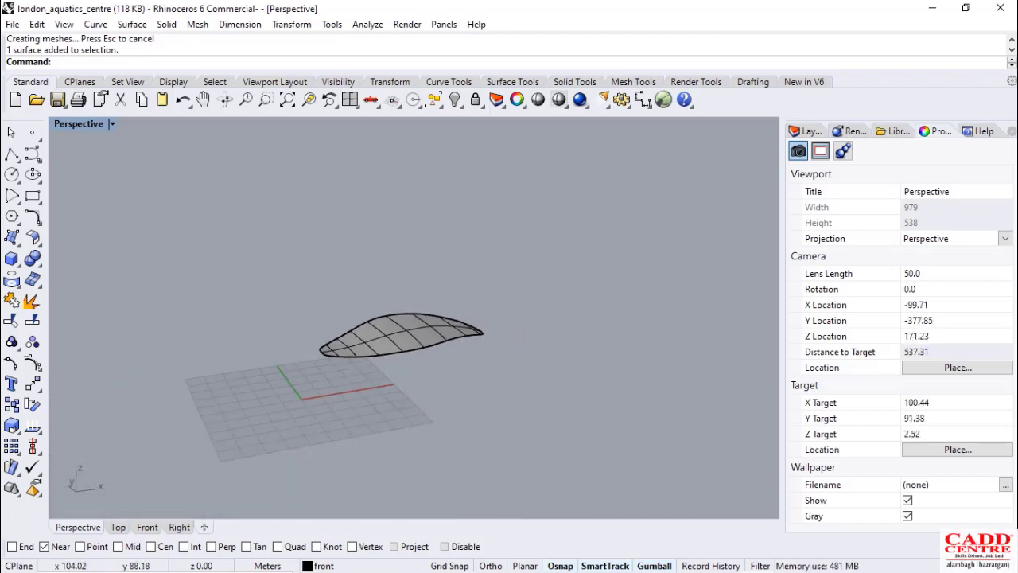
scroll(482, 284, up, 2)
right_drag(498, 344, 493, 389)
scroll(437, 381, down, 2)
scroll(437, 382, up, 4)
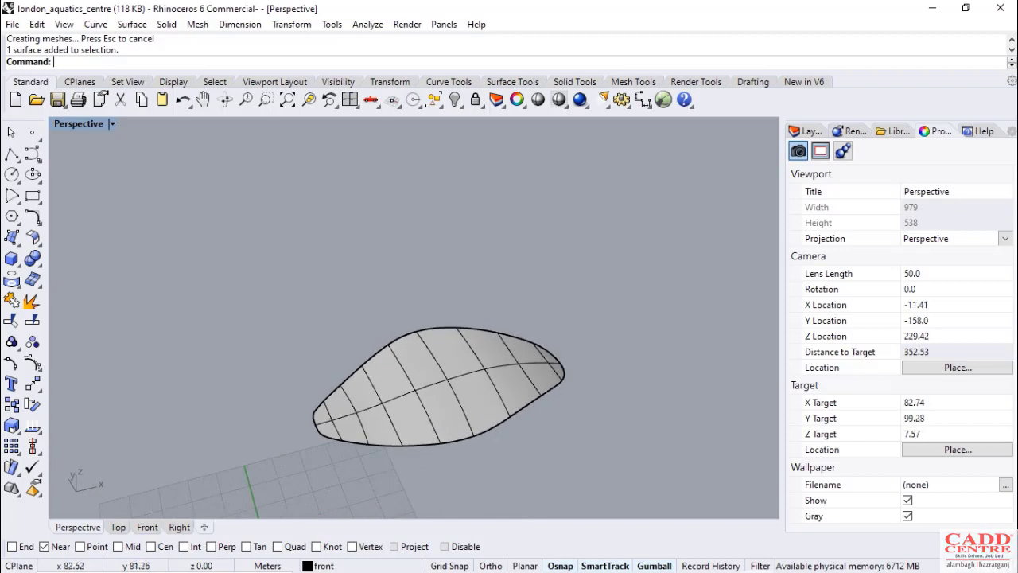
scroll(429, 381, down, 1)
scroll(429, 382, up, 3)
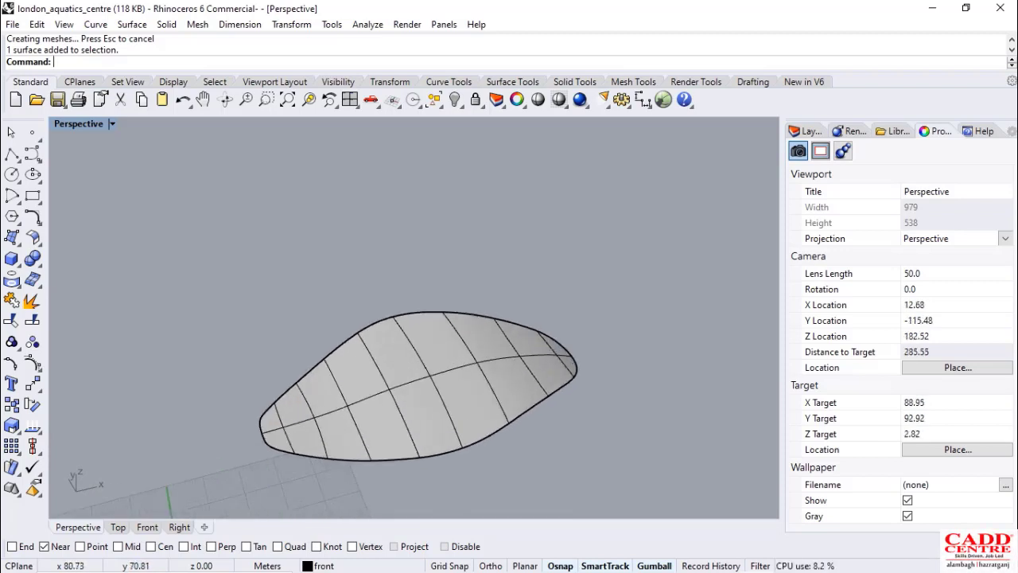
click(411, 420)
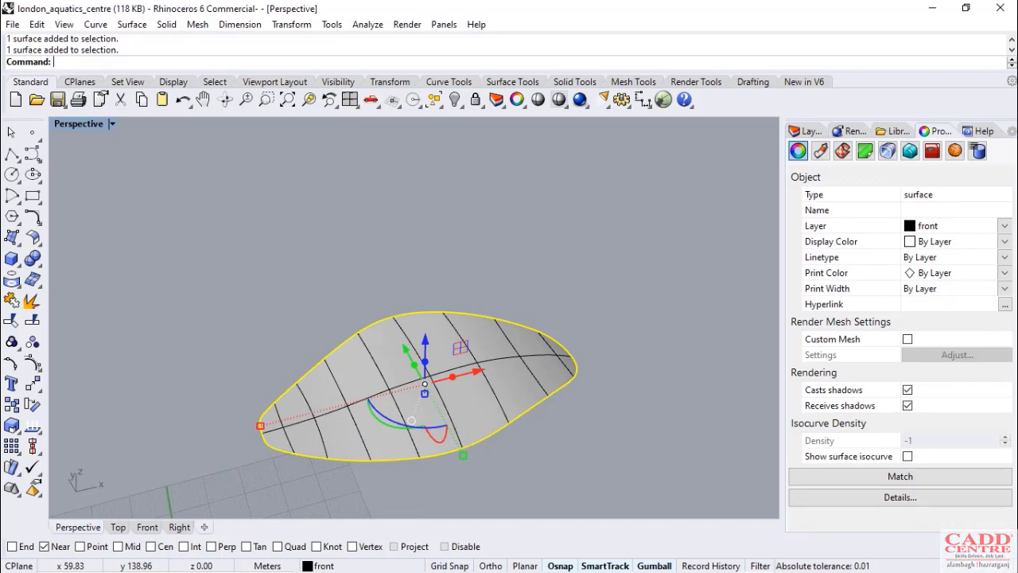
scroll(352, 274, down, 1)
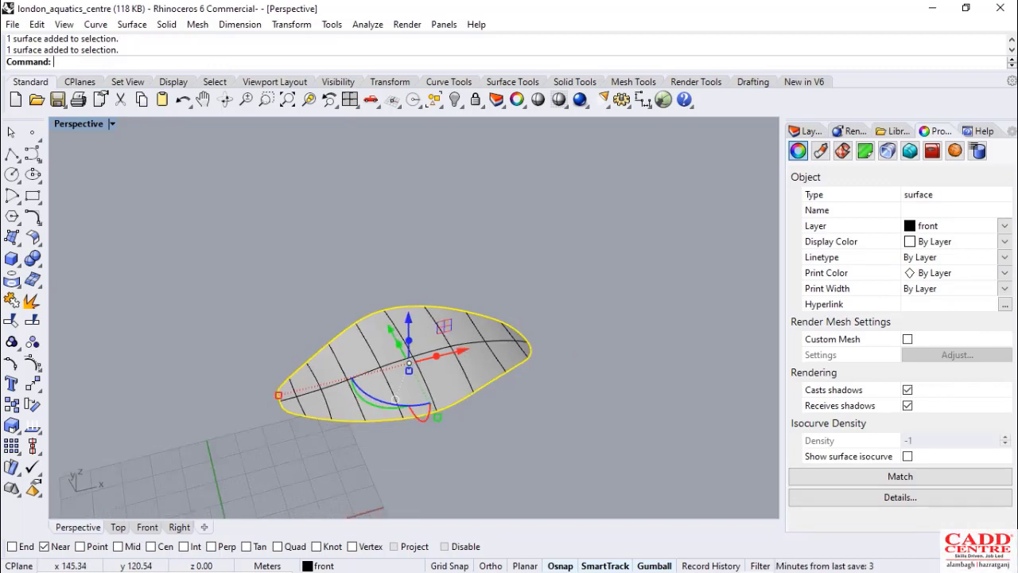
key(Escape)
Select the roof surface together with all of its curves
drag(589, 431, 257, 234)
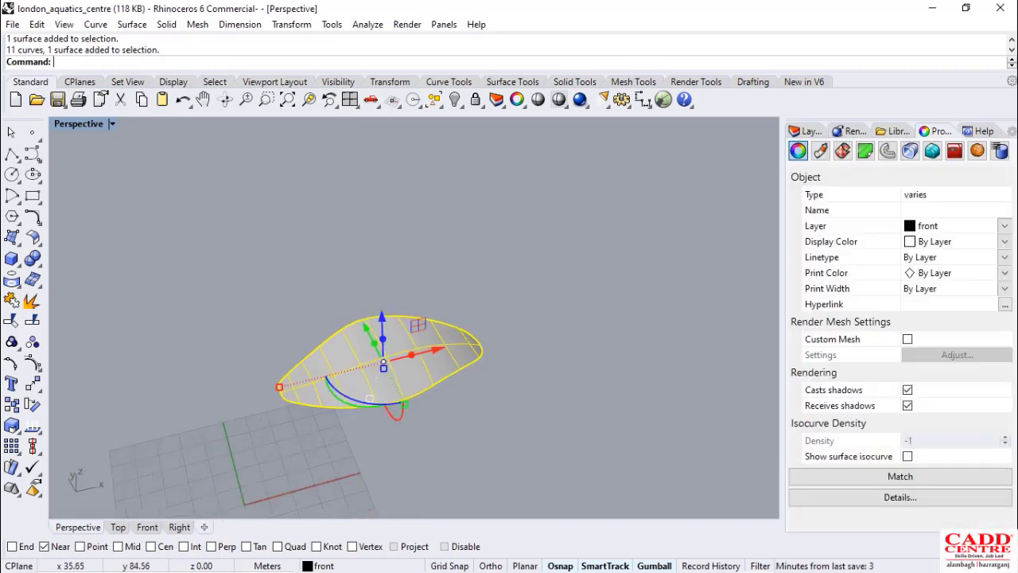
scroll(286, 350, down, 2)
right_drag(465, 390, 310, 374)
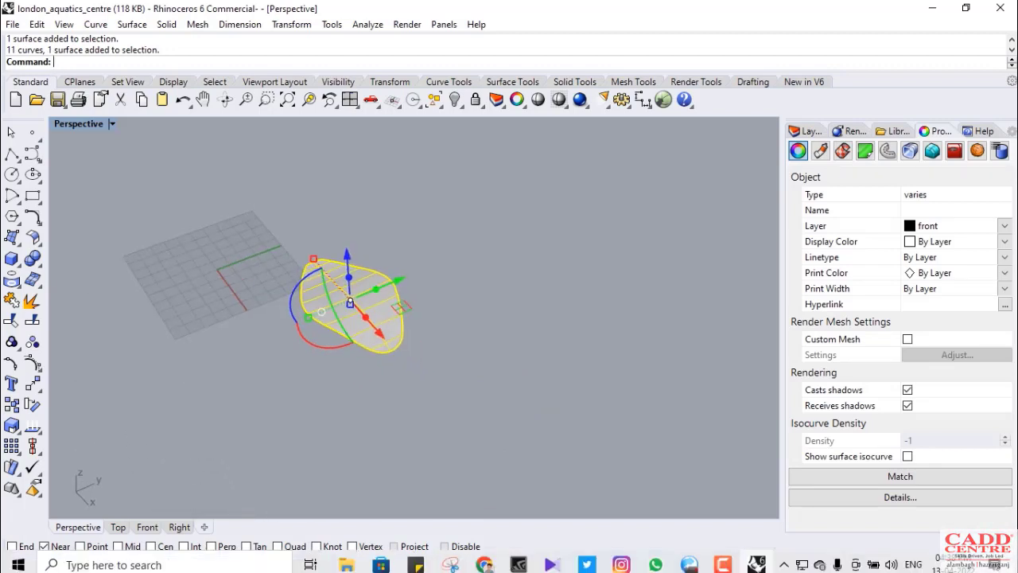
Switch to Chrome and examine the London Aquatics Centre reference pages, ending with the Design Build Network exterior image in the image search
mouse_move(485, 558)
click(407, 485)
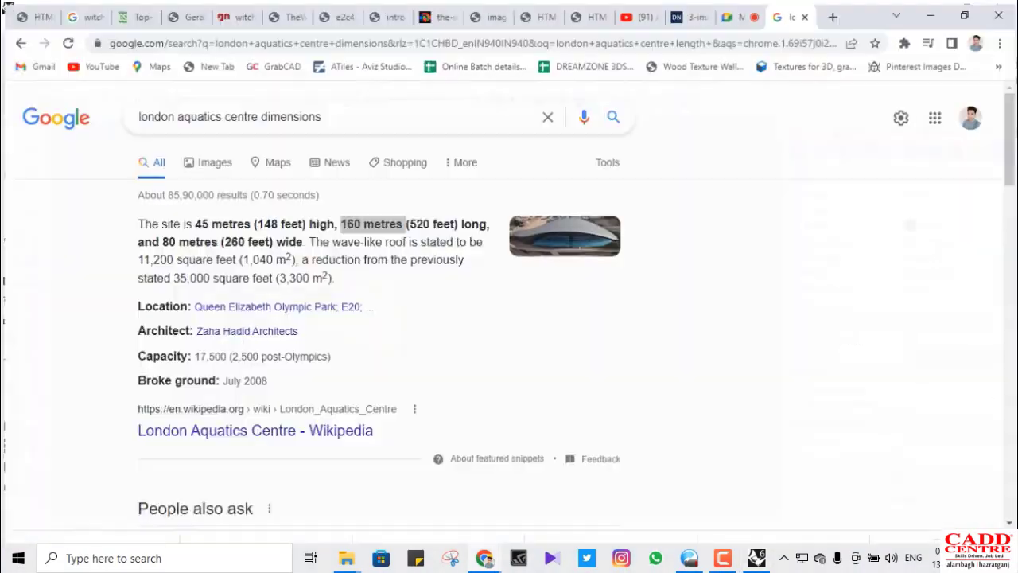
click(691, 13)
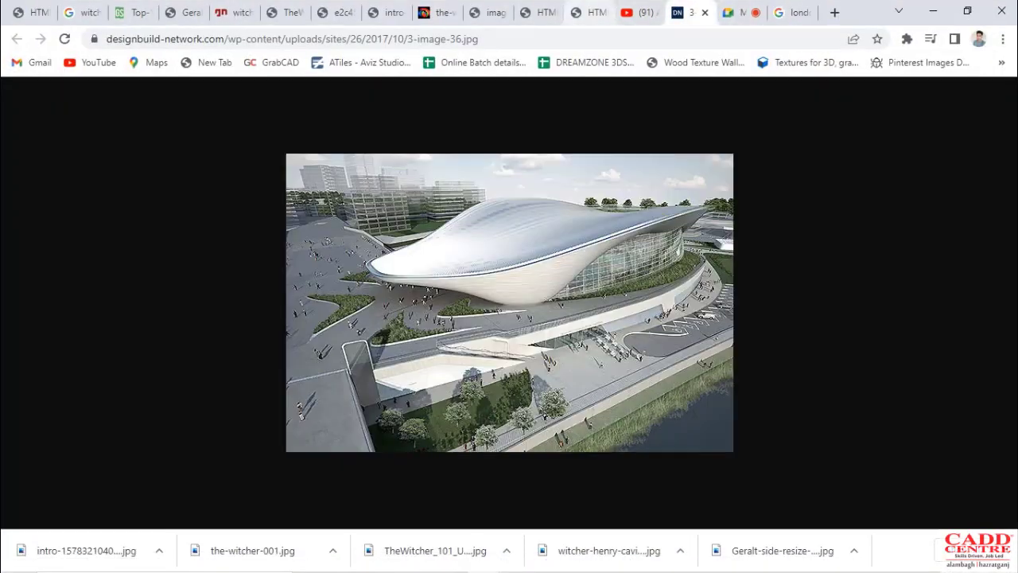
click(589, 13)
click(641, 13)
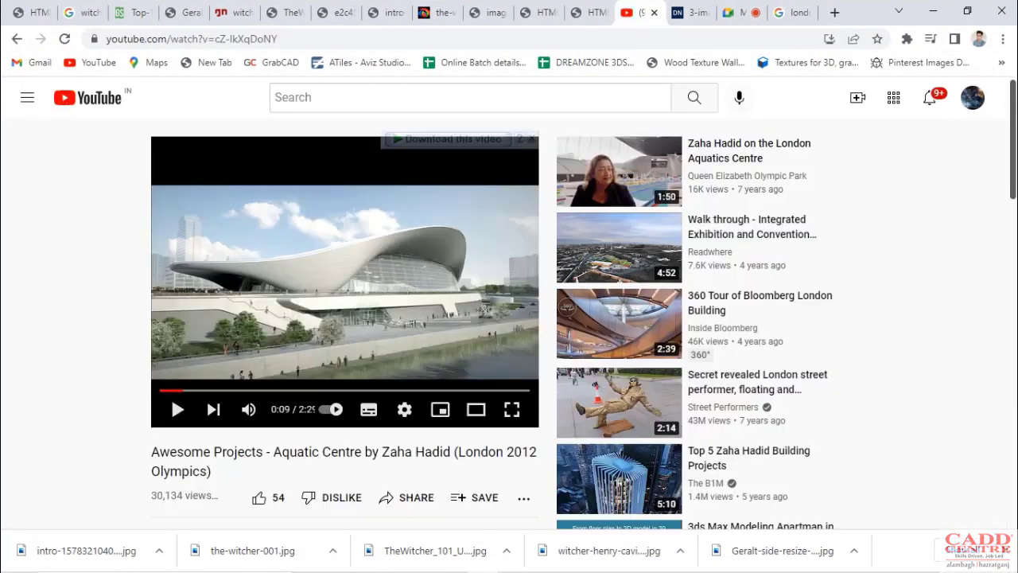
click(541, 12)
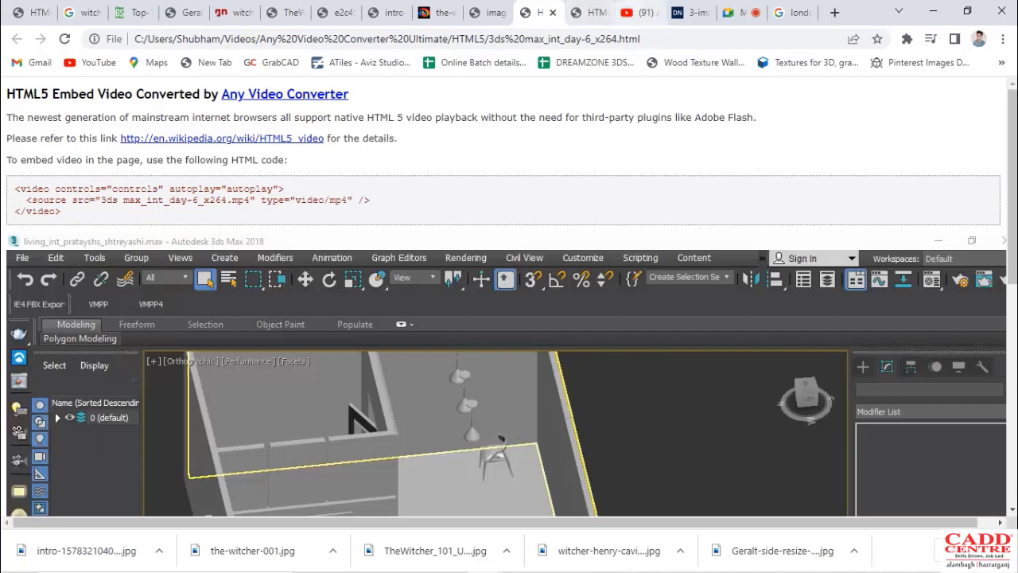
click(640, 12)
click(16, 38)
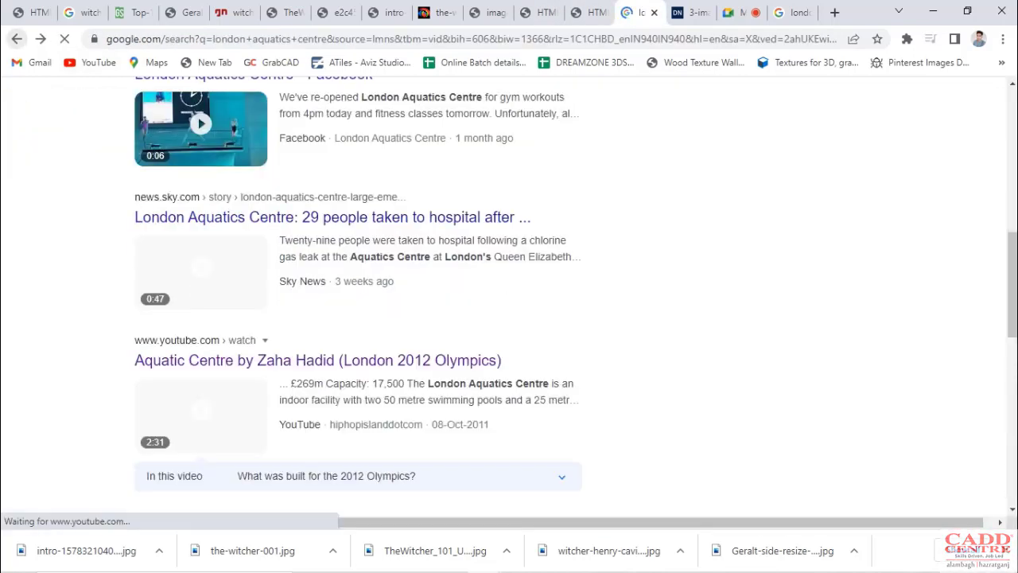
click(17, 39)
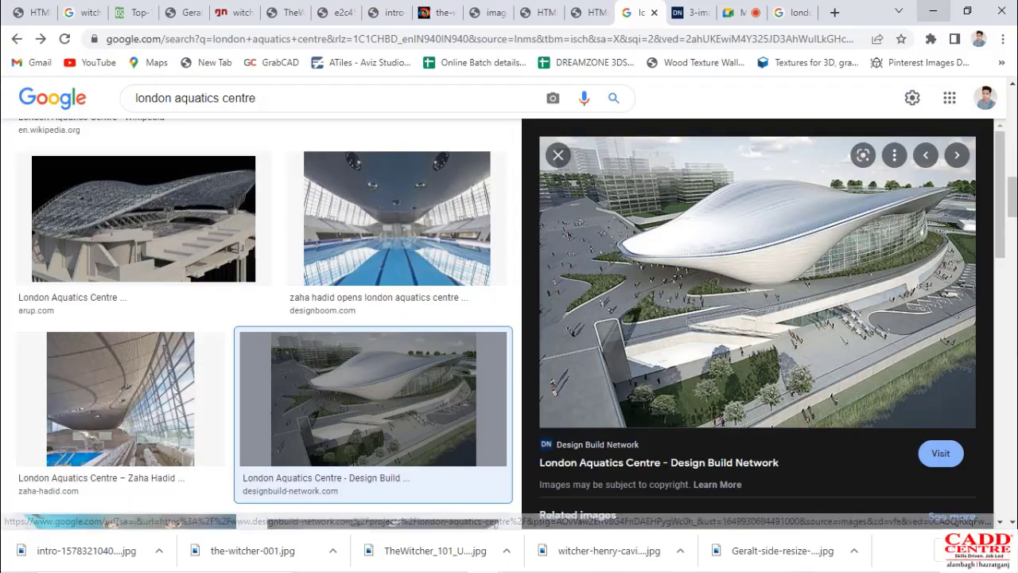
click(934, 11)
Switch back to Rhinoceros and place a duplicate of the roof surface and its curves beside the original along the positive Y axis
scroll(343, 354, up, 3)
right_drag(343, 354, 477, 313)
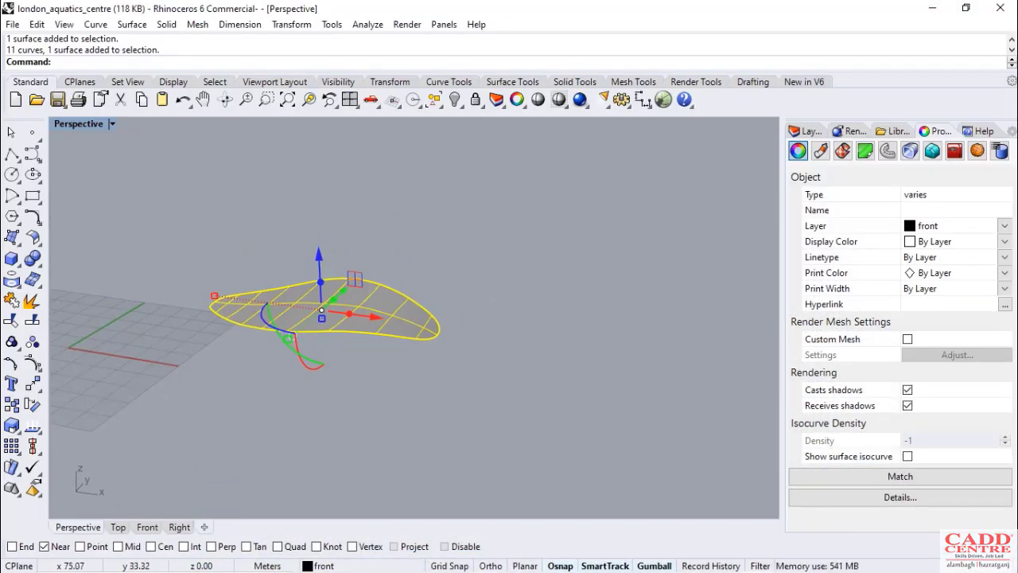
mouse_move(486, 561)
right_drag(469, 214, 385, 239)
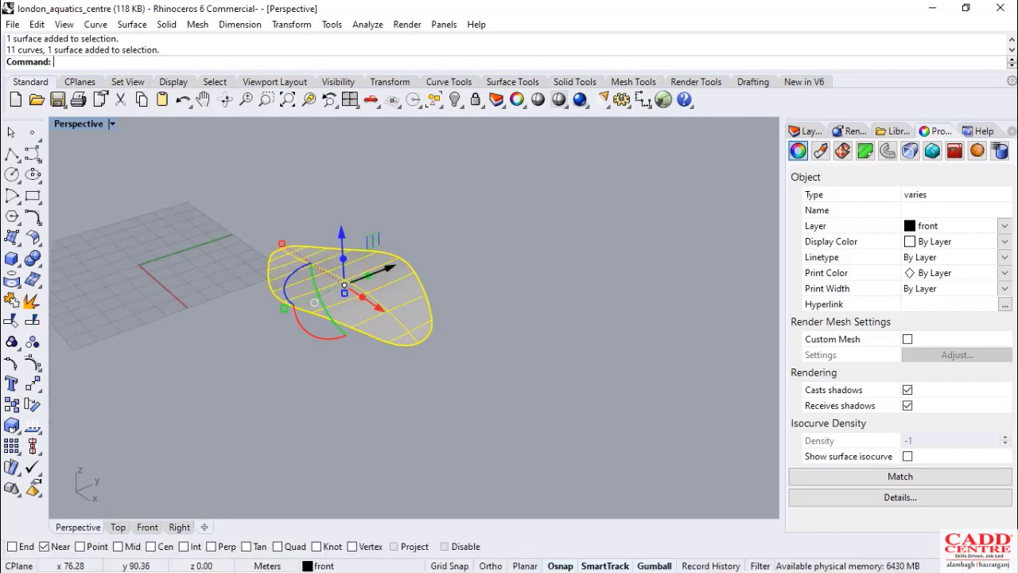
drag(390, 269, 542, 204)
key(Escape)
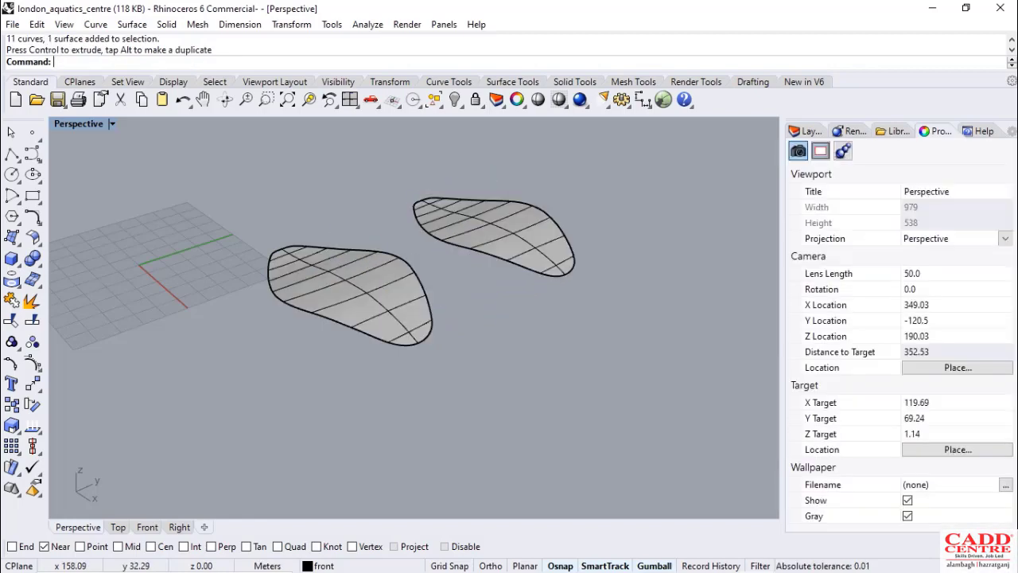
scroll(426, 131, up, 4)
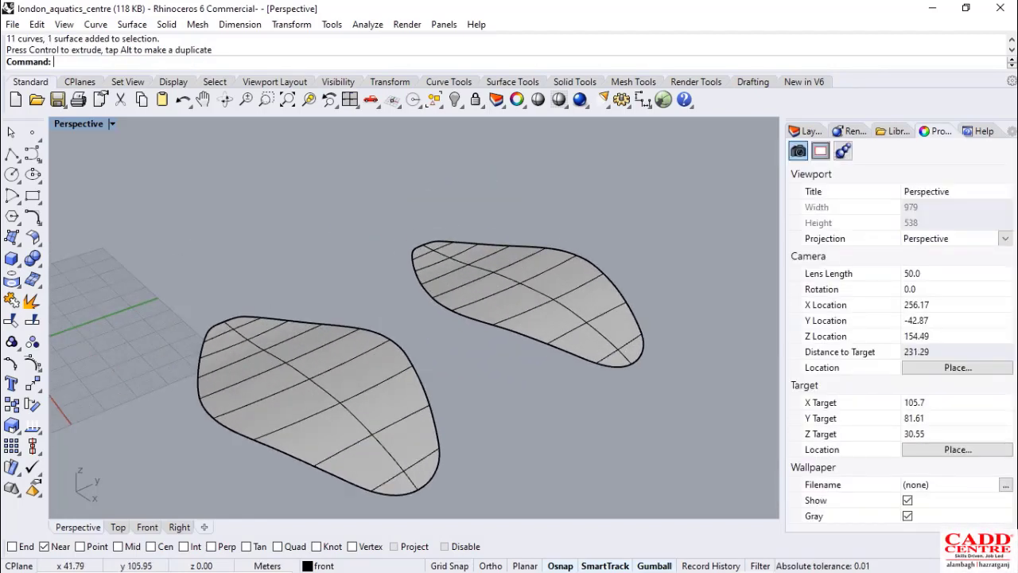
right_drag(353, 293, 526, 274)
scroll(527, 274, down, 2)
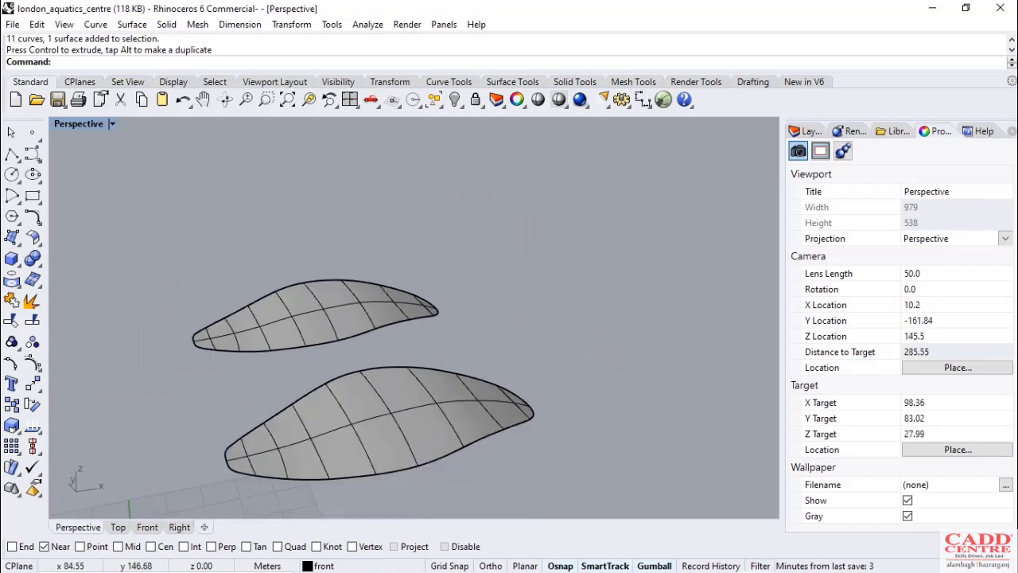
Delete the three cross arcs nearest the low-X end of the duplicated roof
scroll(413, 342, up, 4)
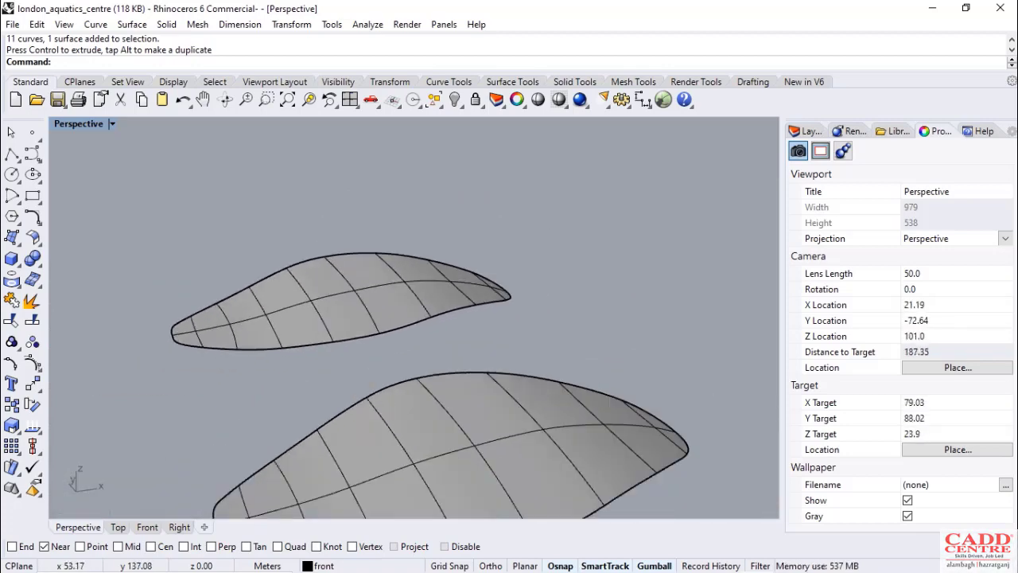
scroll(266, 341, up, 4)
scroll(399, 303, down, 6)
right_drag(330, 375, 382, 418)
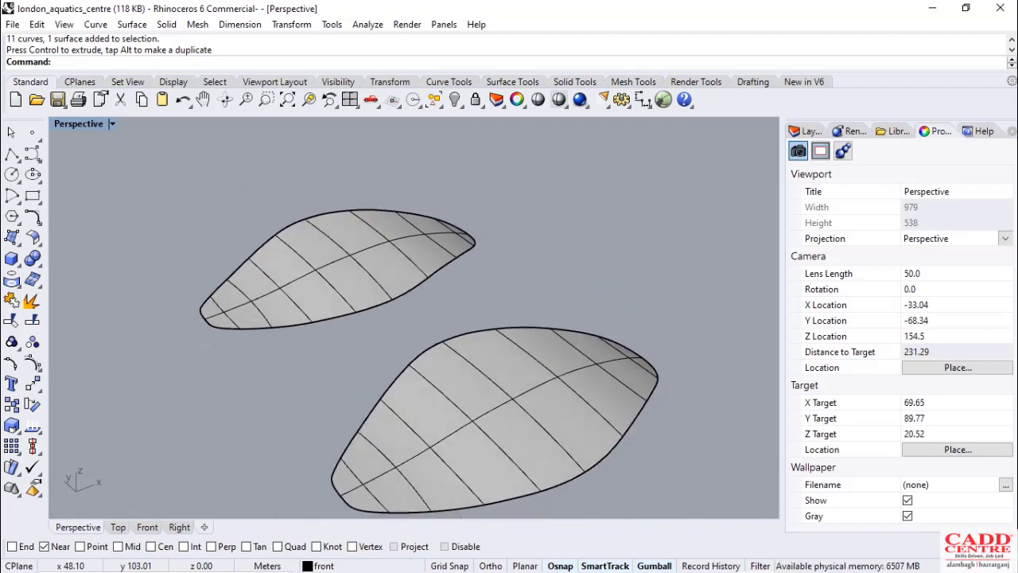
scroll(298, 290, up, 6)
scroll(298, 290, down, 4)
scroll(297, 290, up, 4)
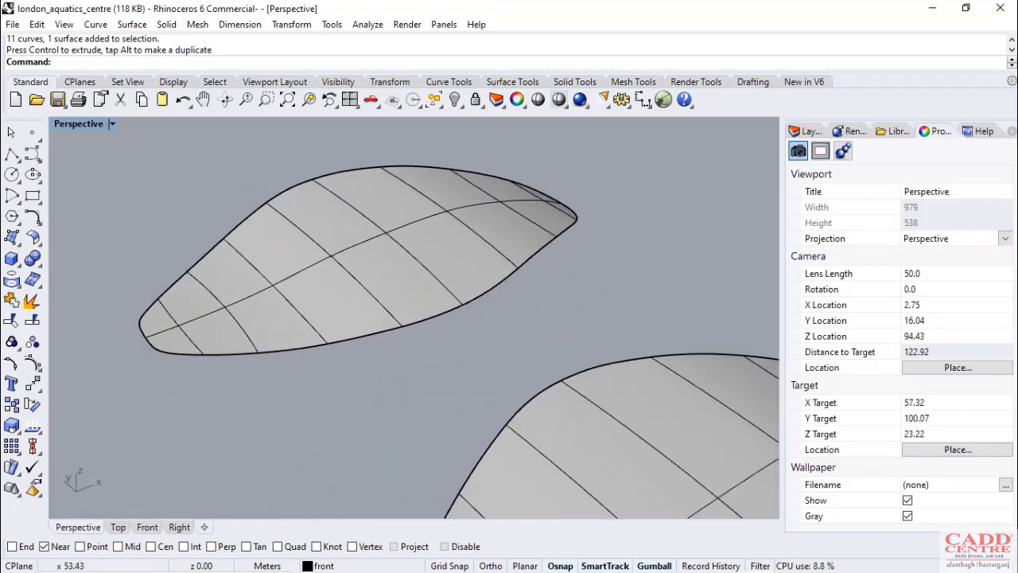
scroll(252, 299, up, 6)
click(320, 320)
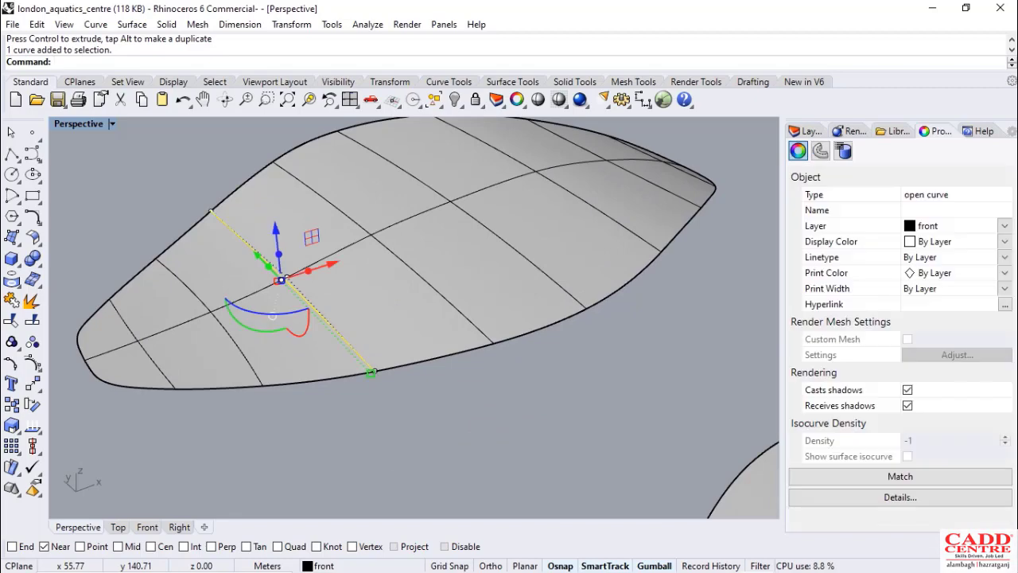
key(Delete)
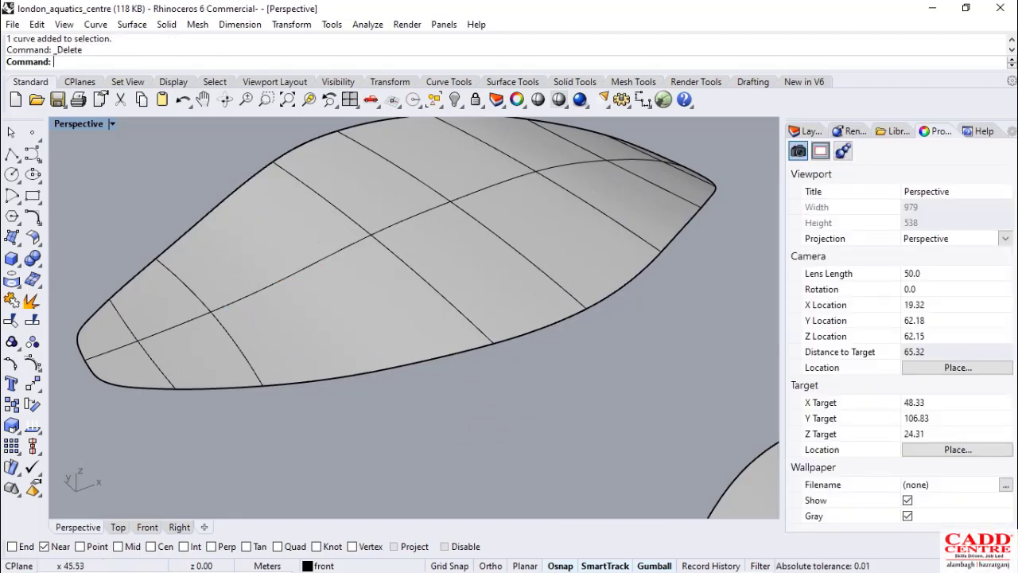
click(207, 318)
key(Delete)
click(145, 347)
key(Delete)
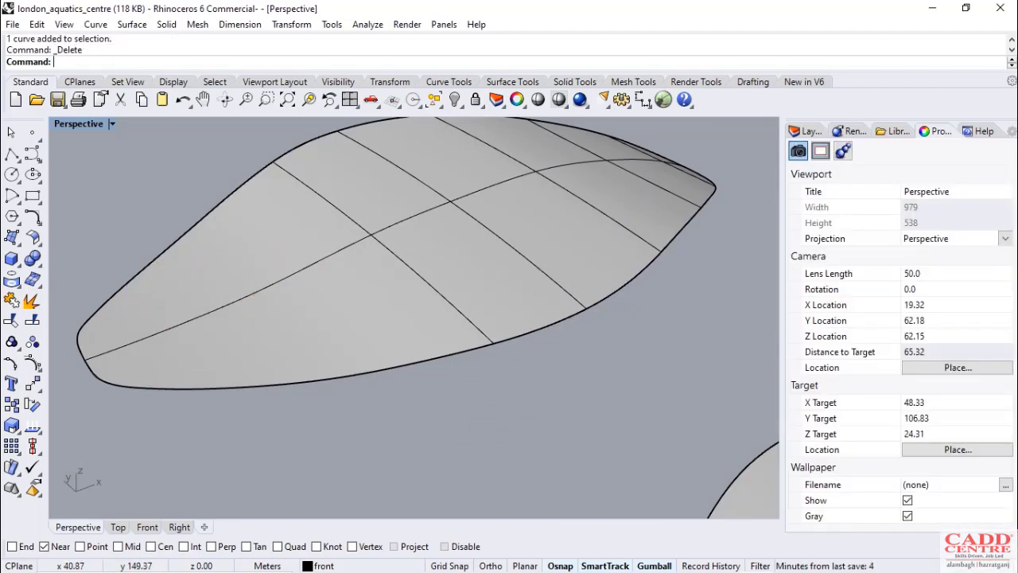
Delete the three middle cross arcs of the duplicated roof
scroll(199, 318, down, 3)
click(366, 295)
key(Delete)
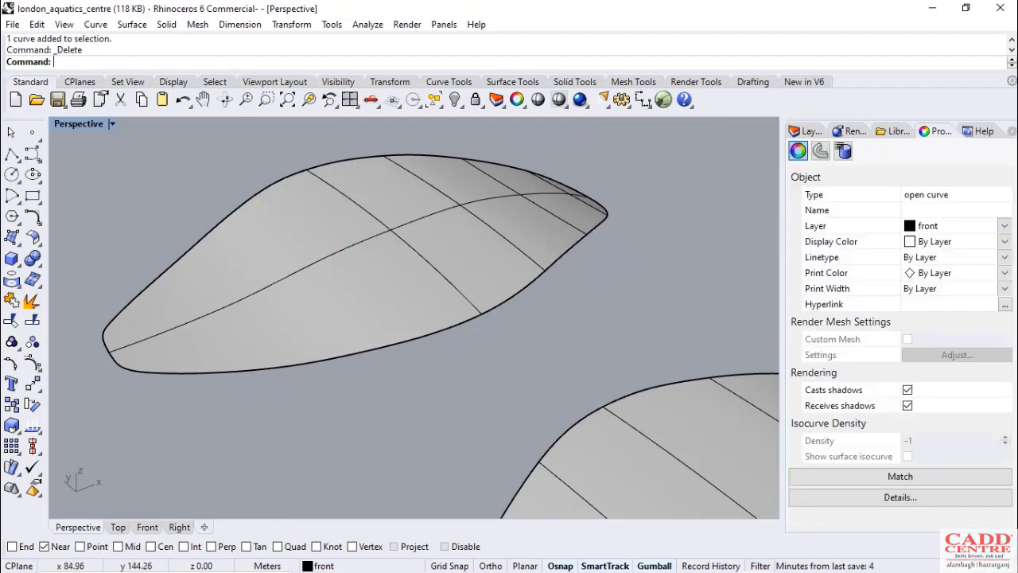
click(432, 266)
key(Delete)
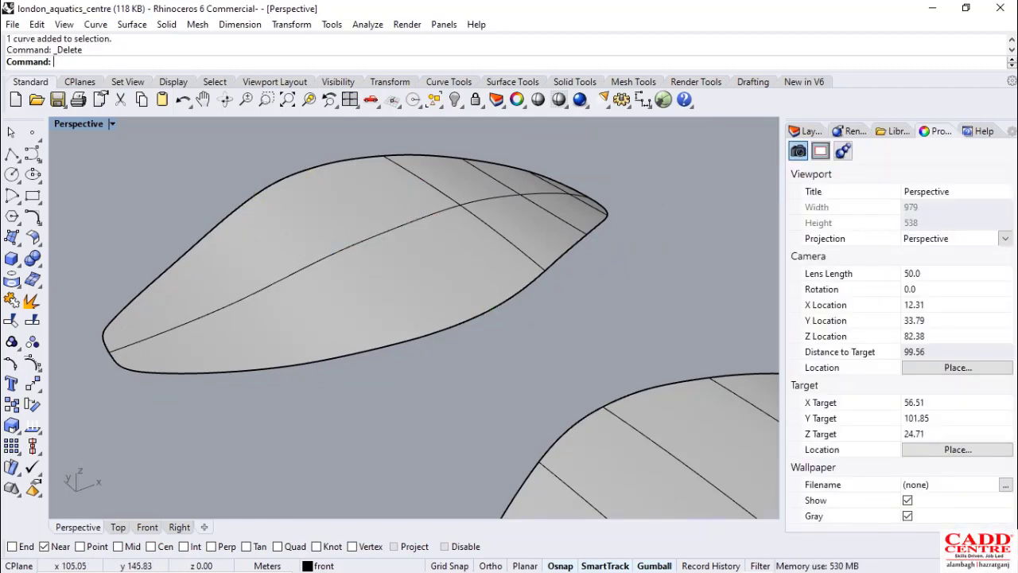
click(498, 234)
key(Delete)
click(544, 236)
key(Delete)
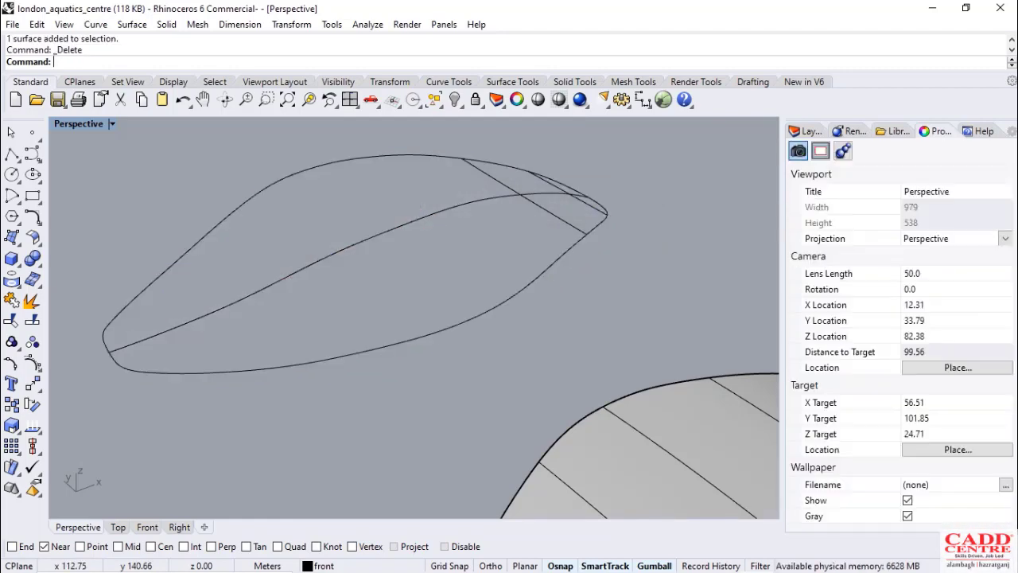
key(ctrl+z)
scroll(558, 210, up, 2)
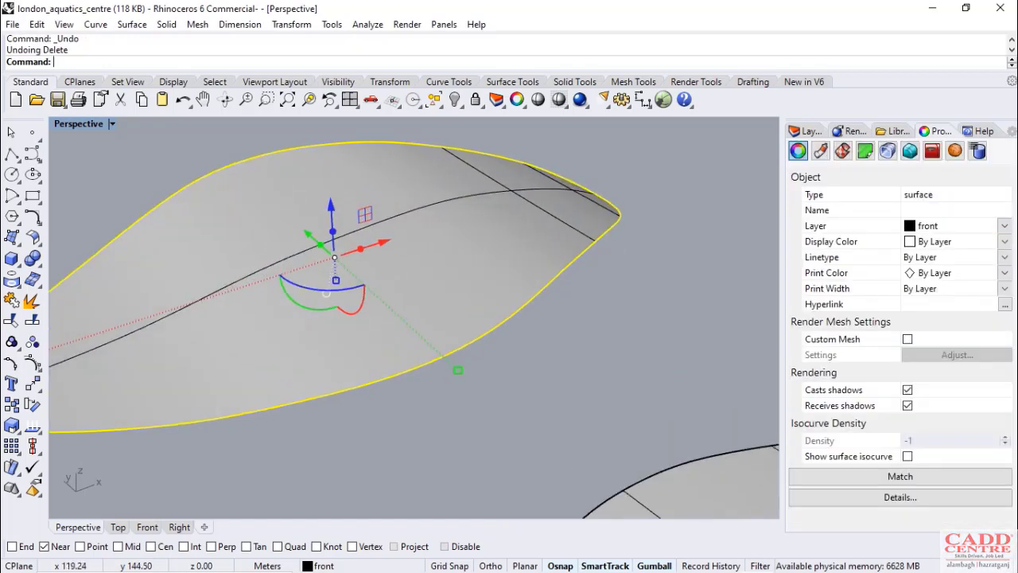
click(555, 243)
key(Escape)
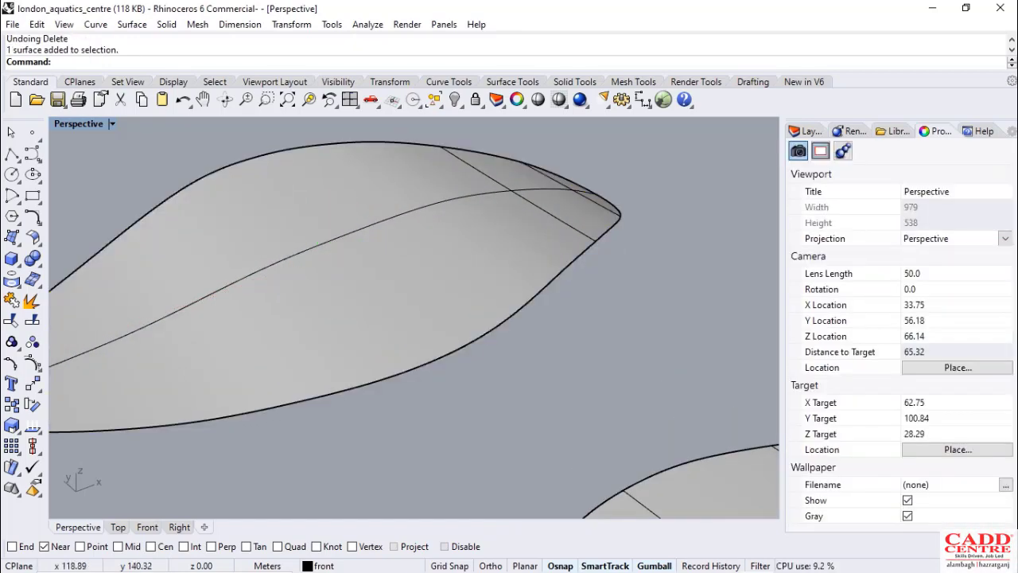
click(569, 258)
click(584, 262)
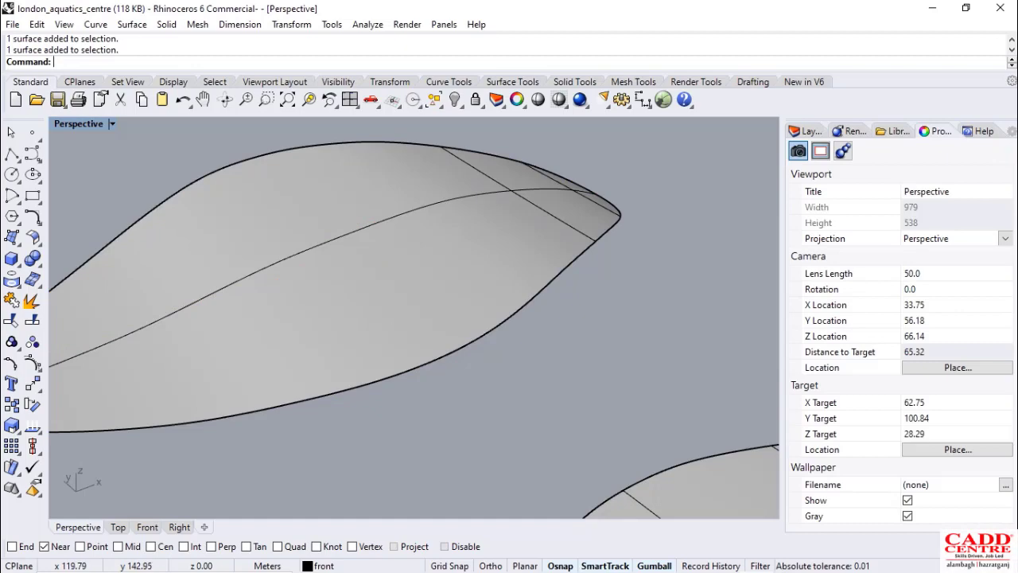
Delete the two remaining cross arcs at the high-X end and the centre curve of the duplicated roof
click(568, 223)
key(Delete)
click(606, 208)
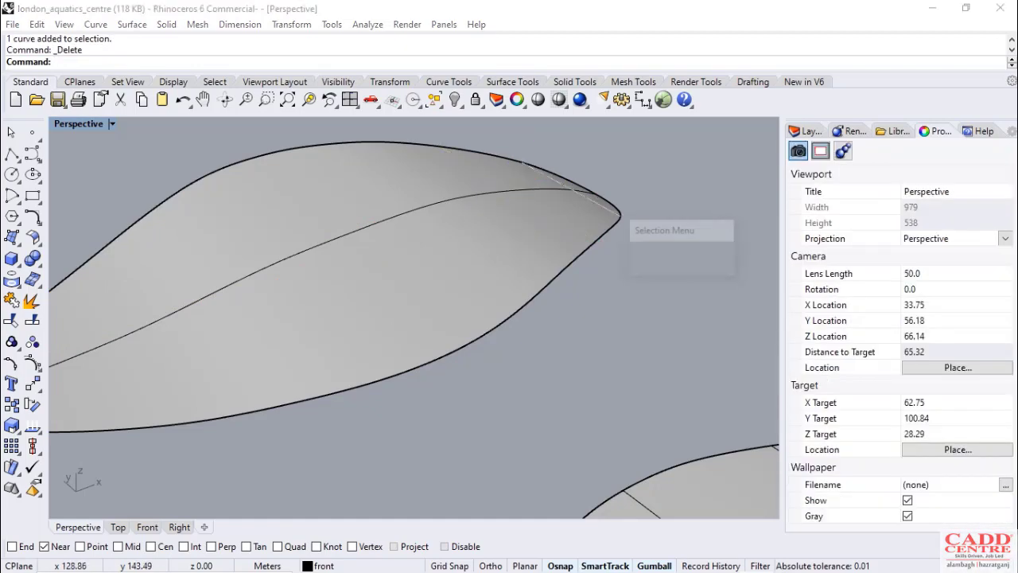
click(644, 249)
key(Delete)
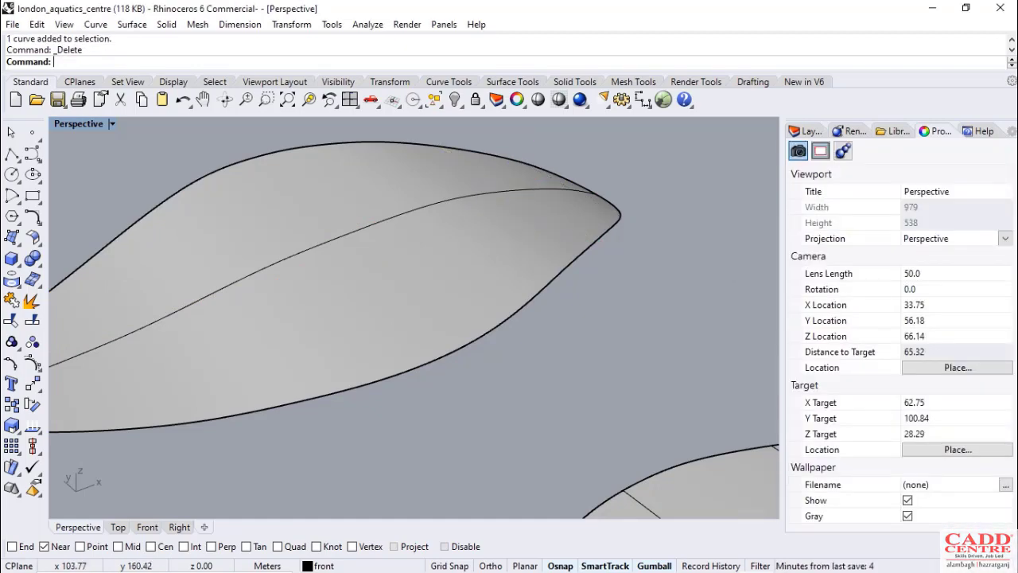
click(426, 206)
scroll(426, 206, down, 6)
key(Delete)
Examine the stripped duplicate roof surface beside the original with its curves, near and far
right_drag(401, 326, 454, 325)
scroll(454, 325, down, 4)
scroll(341, 287, up, 6)
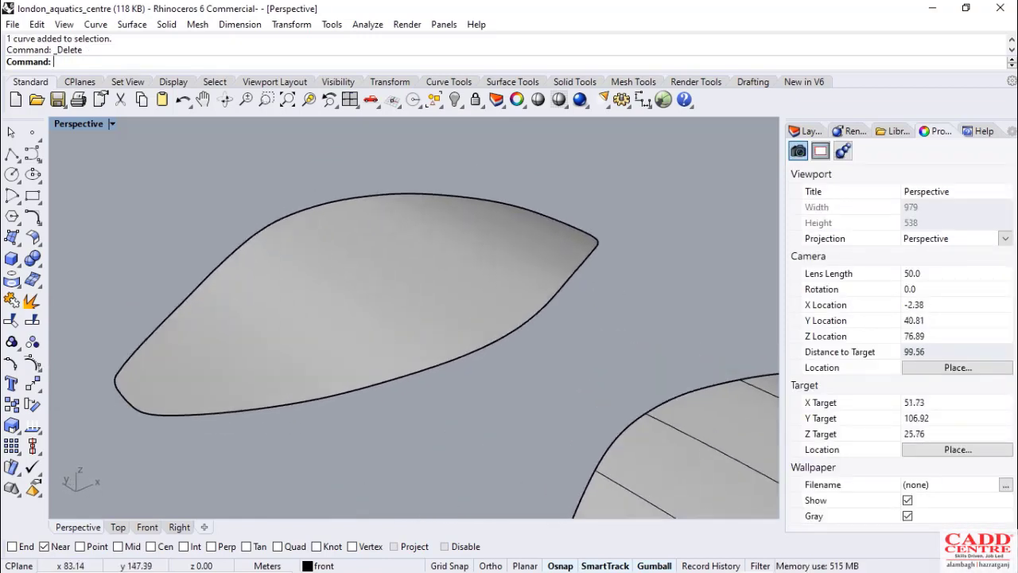
scroll(385, 288, down, 12)
scroll(471, 377, up, 6)
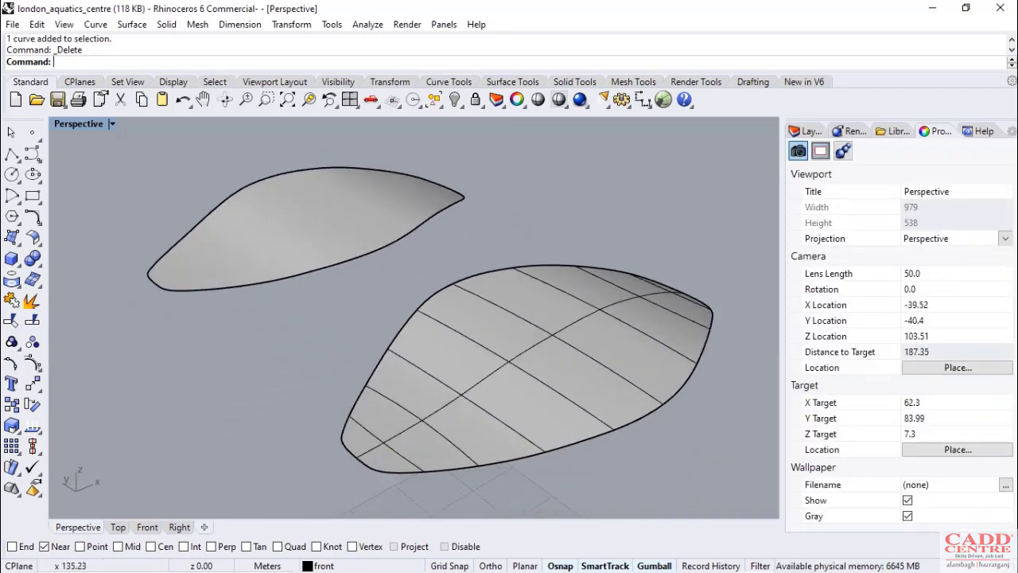
scroll(414, 318, down, 5)
scroll(413, 319, up, 4)
scroll(382, 286, down, 6)
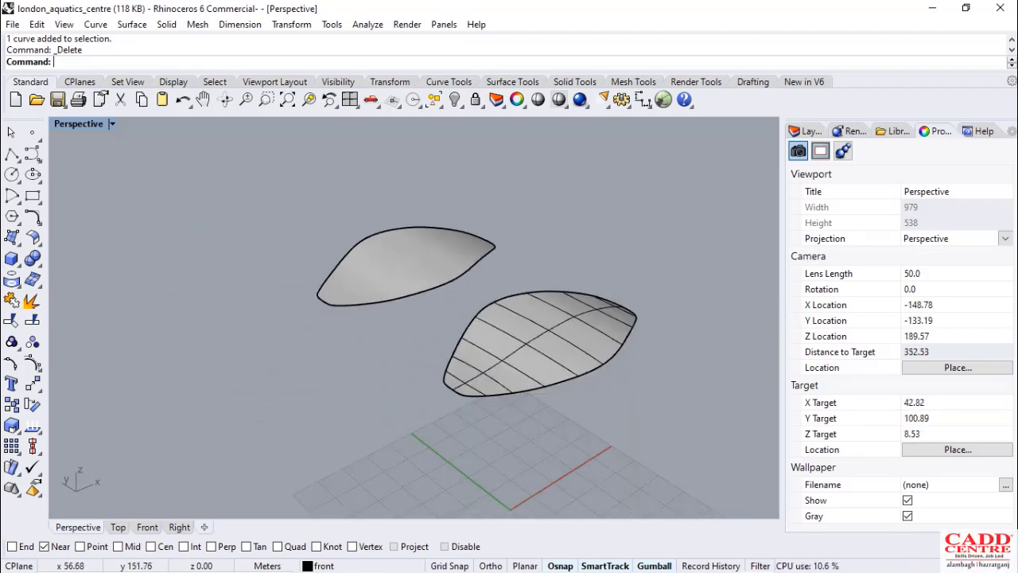
scroll(417, 246, up, 5)
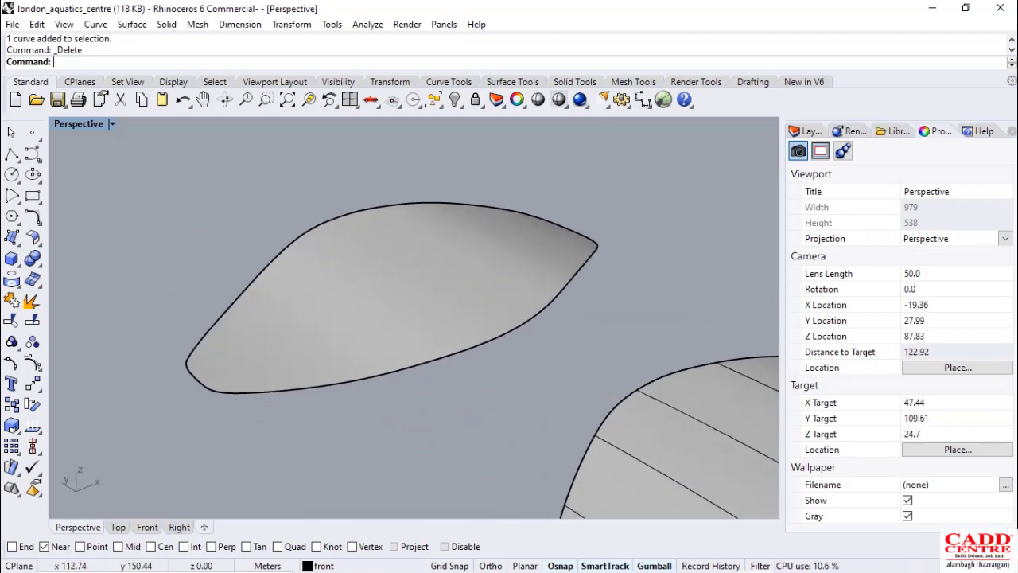
scroll(422, 254, down, 2)
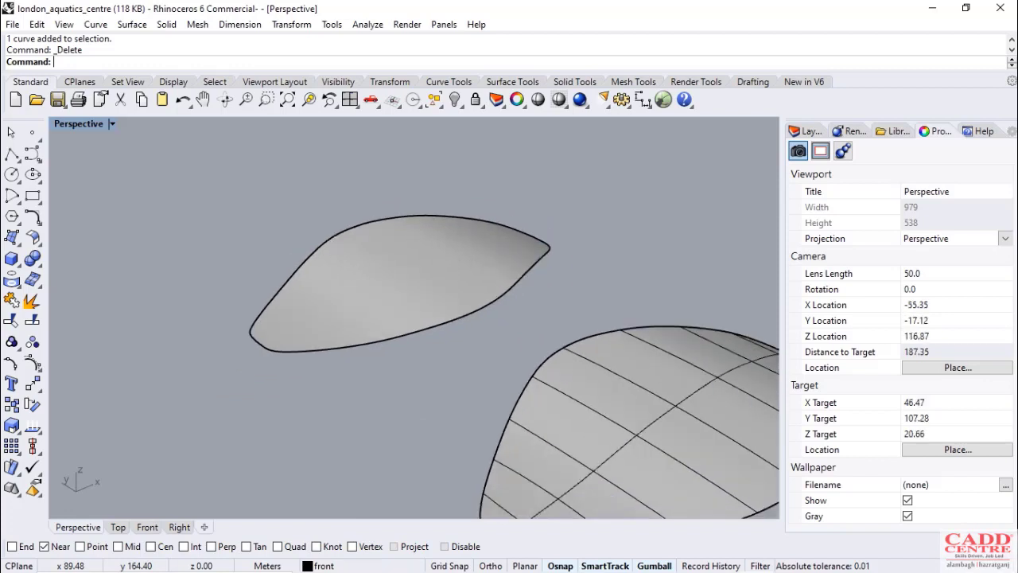
scroll(376, 285, up, 3)
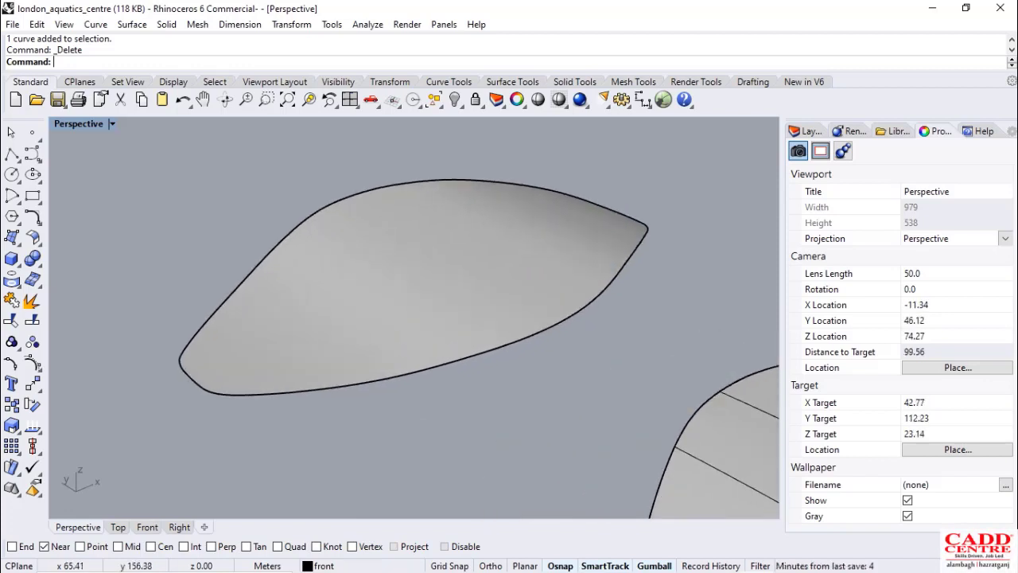
Turn the isocurve display of the duplicated roof surface on and off again, and deselect the surface
click(355, 308)
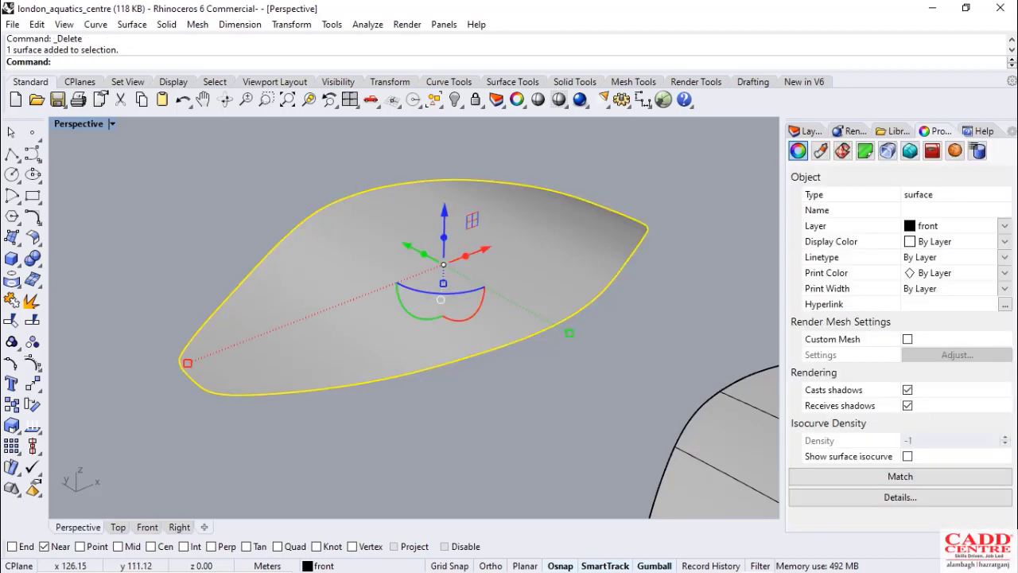
click(907, 457)
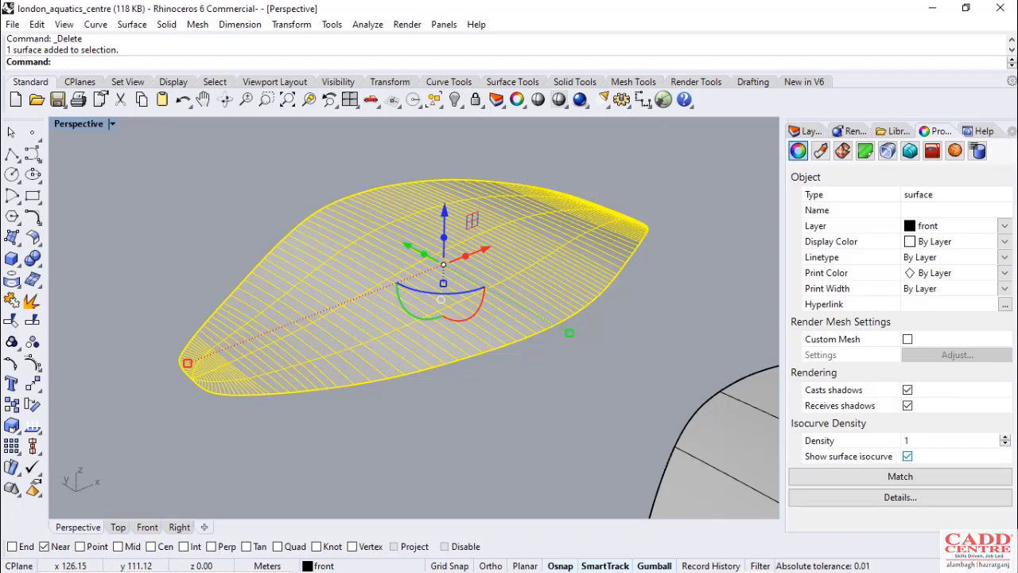
click(907, 456)
click(318, 478)
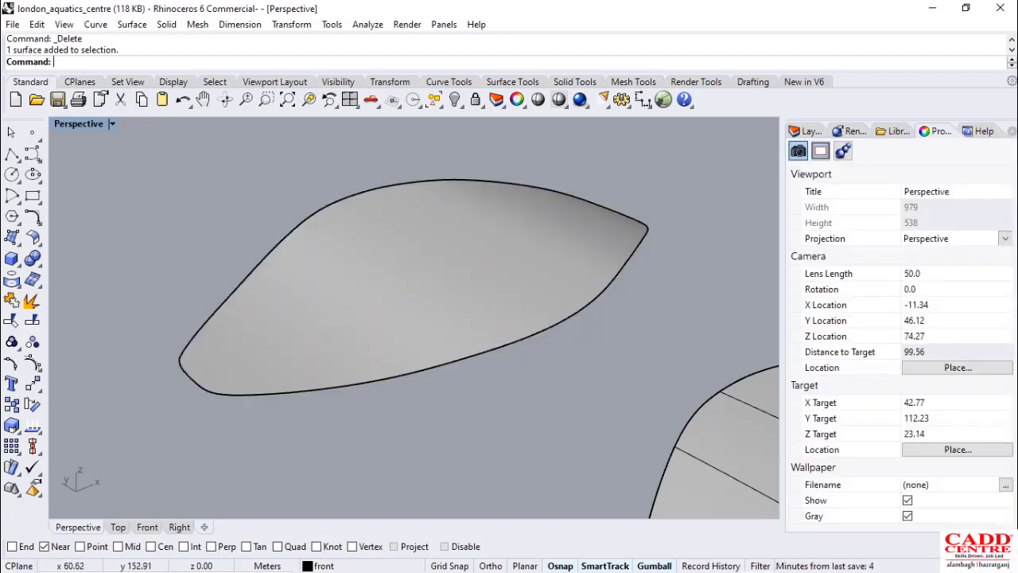
Lift the duplicated roof surface along Z, select an outline curve beneath it, and undo the move
click(348, 306)
drag(445, 211, 446, 171)
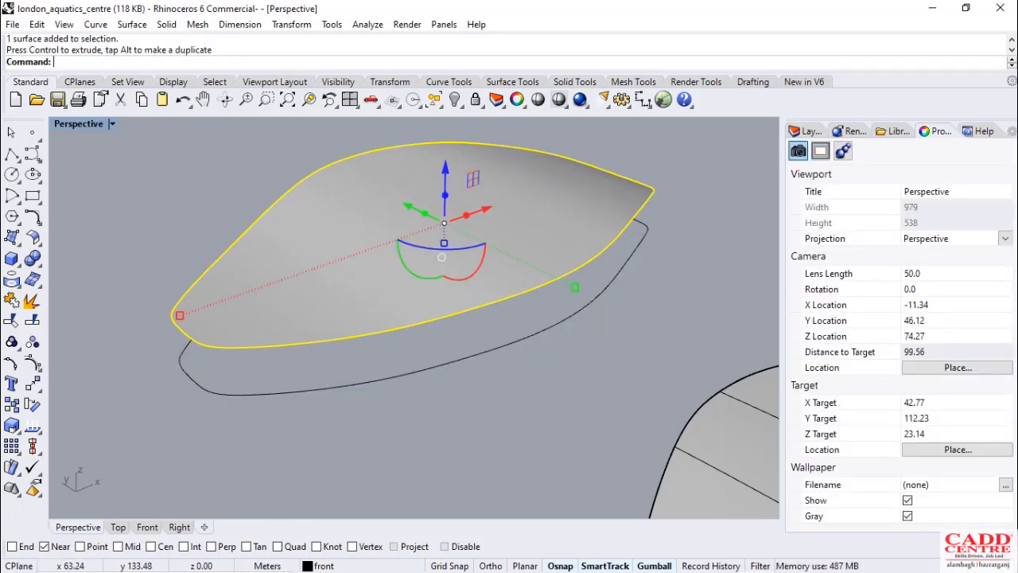
click(428, 348)
click(432, 367)
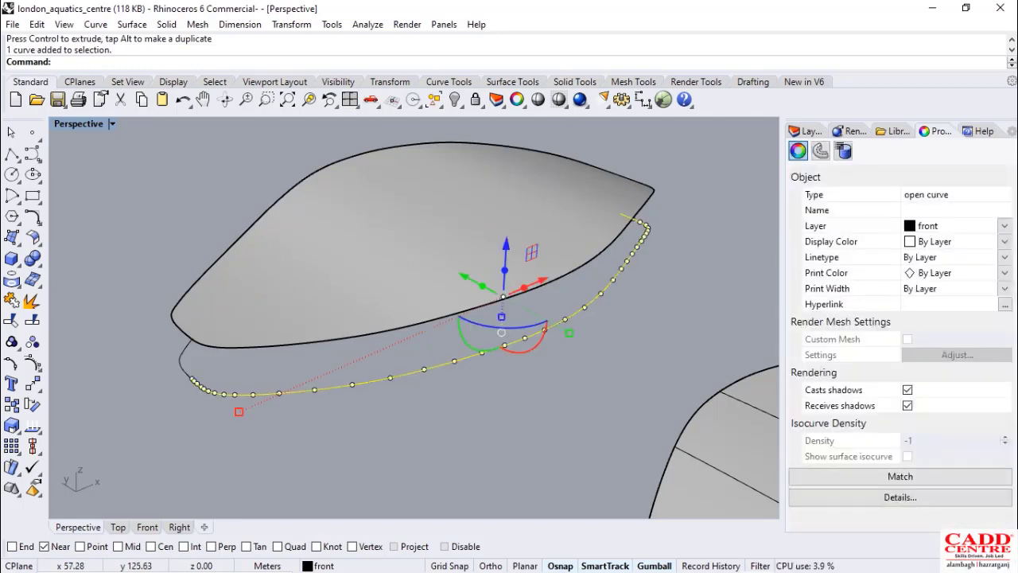
key(ctrl+z)
key(Escape)
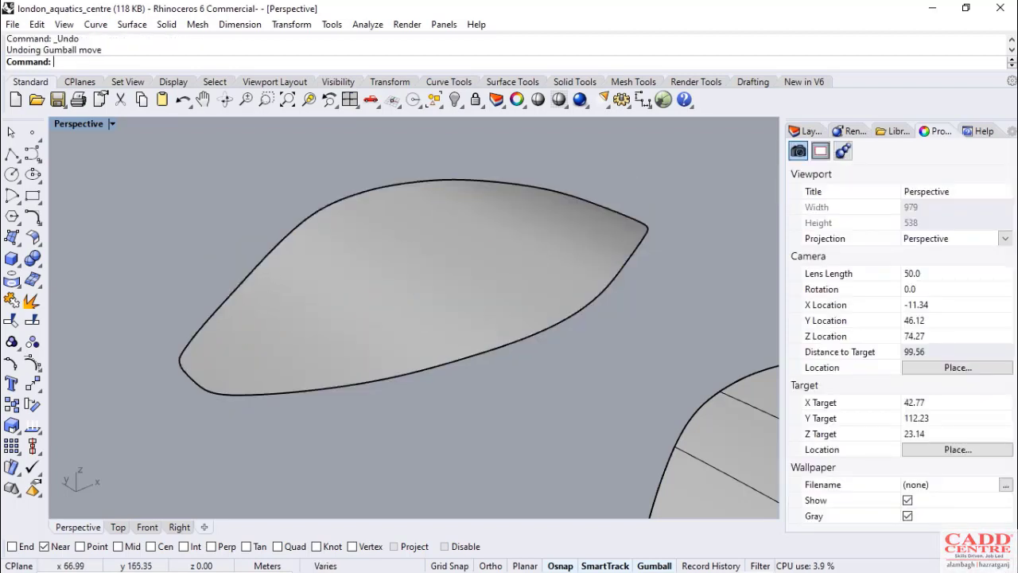
scroll(430, 300, down, 4)
scroll(332, 267, up, 6)
scroll(244, 288, down, 4)
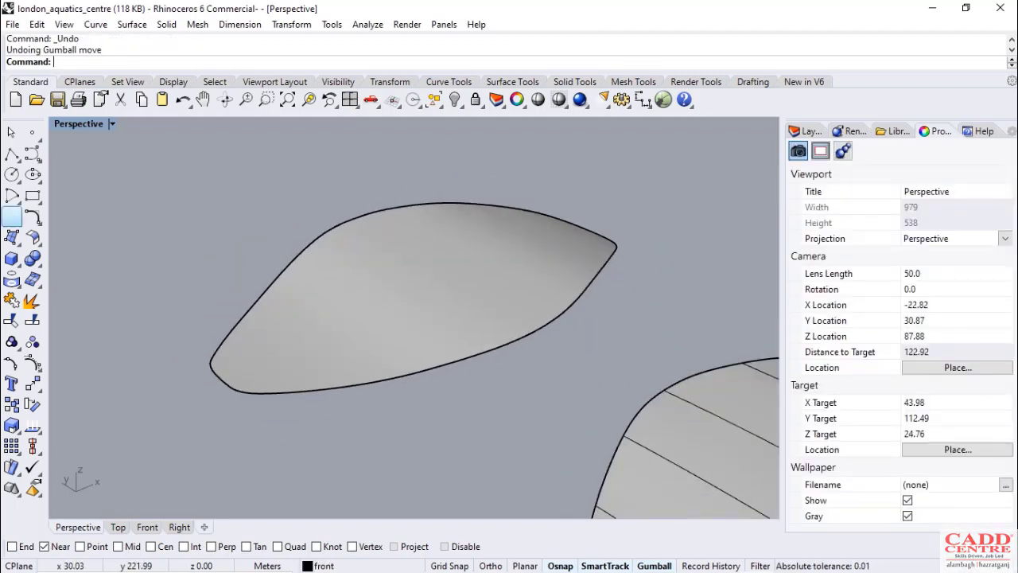
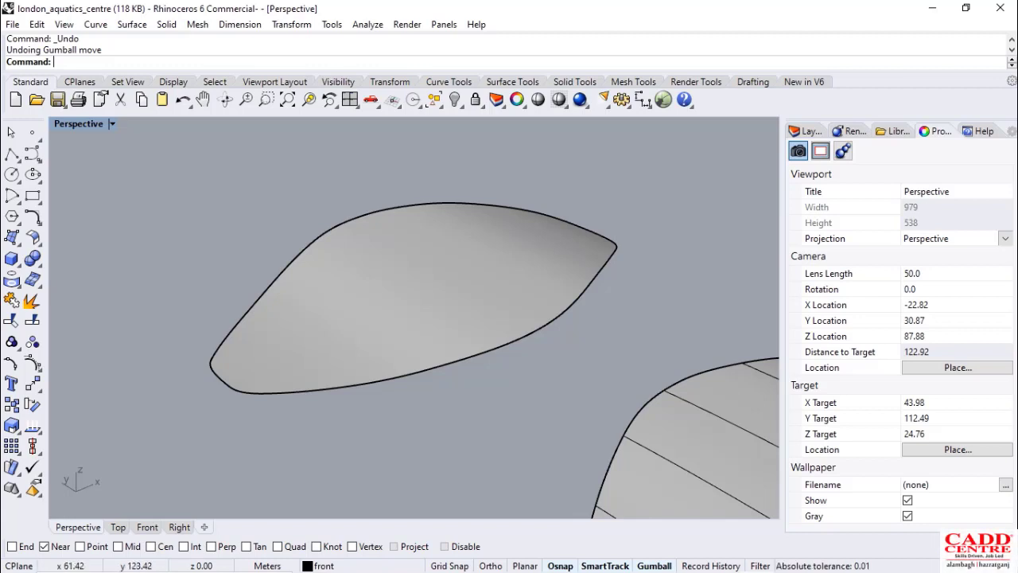
scroll(428, 340, down, 2)
scroll(394, 345, up, 2)
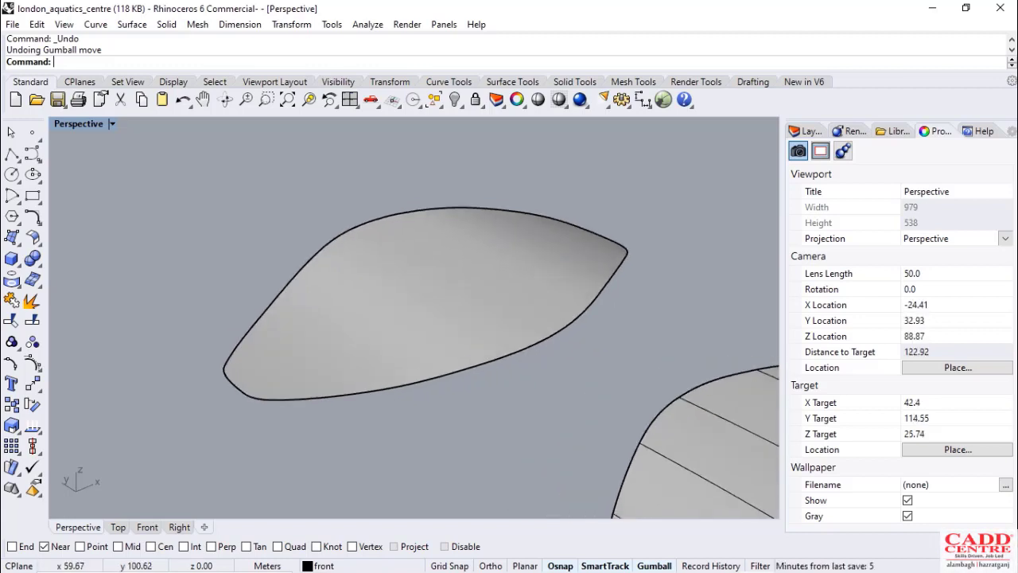
scroll(398, 306, down, 1)
scroll(378, 282, up, 1)
scroll(377, 284, up, 1)
scroll(361, 287, down, 2)
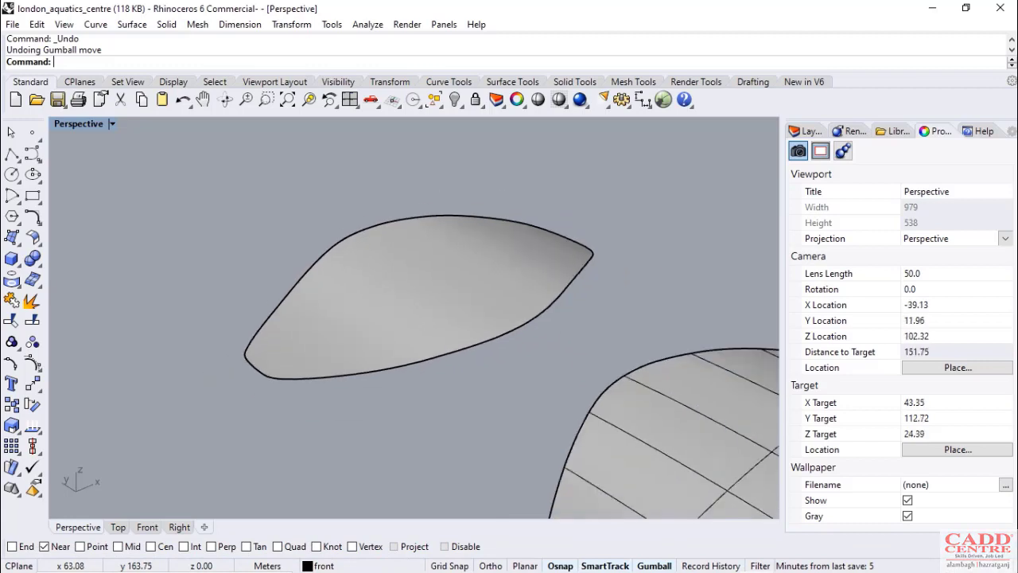
scroll(366, 302, down, 1)
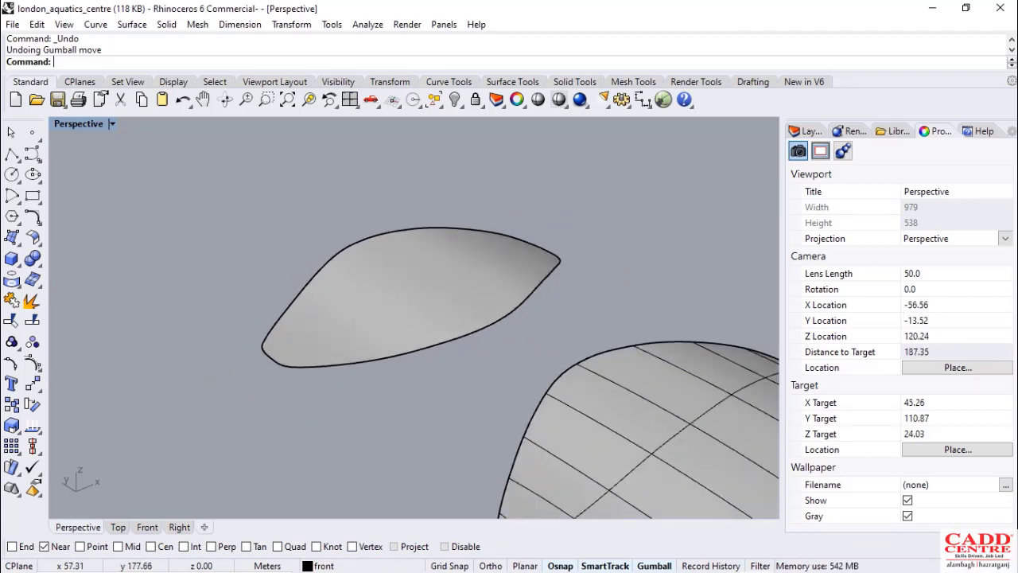
shift+right_drag(358, 293, 316, 295)
click(292, 332)
click(387, 387)
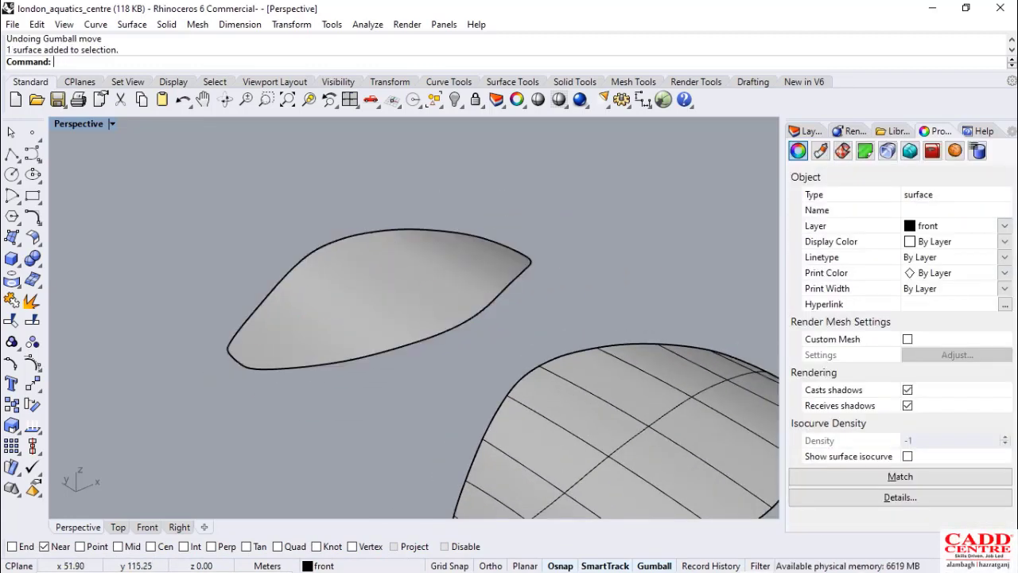
Extract a U-direction isocurve along the centre of the duplicated roof surface, with the Near and Mid object snaps on
text(ExtractIsocurve)
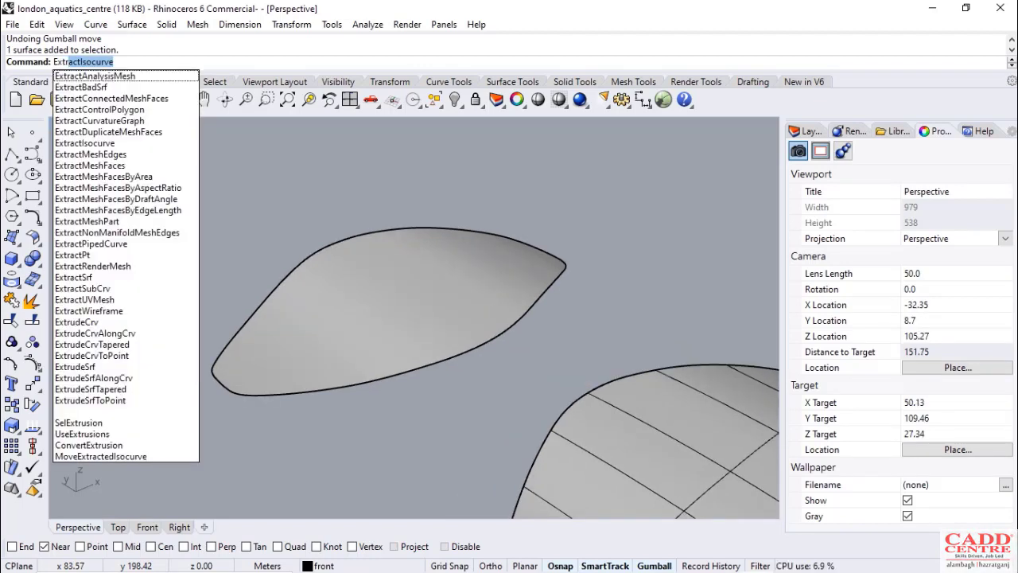
key(Return)
scroll(334, 286, down, 2)
click(331, 310)
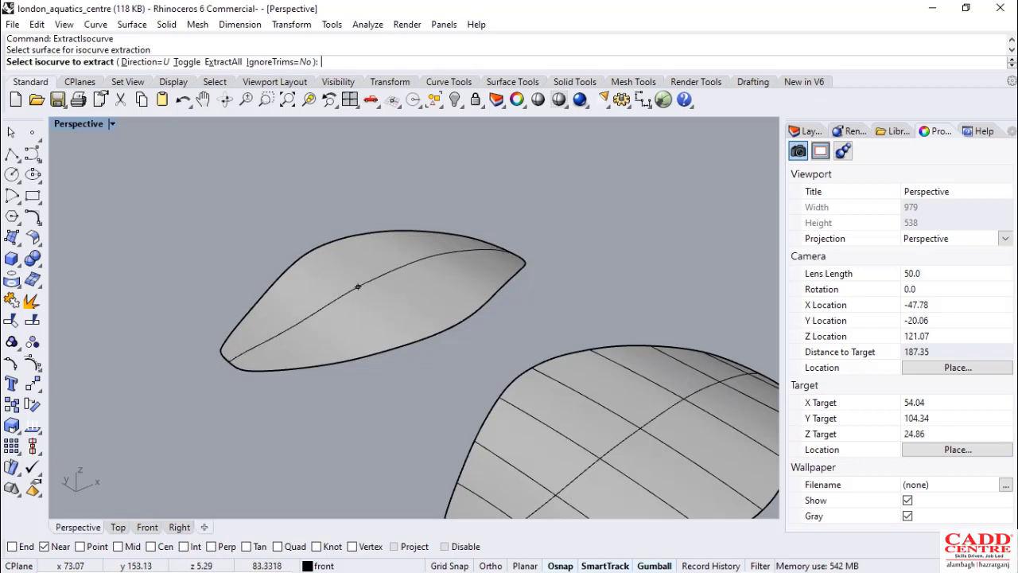
scroll(358, 286, up, 4)
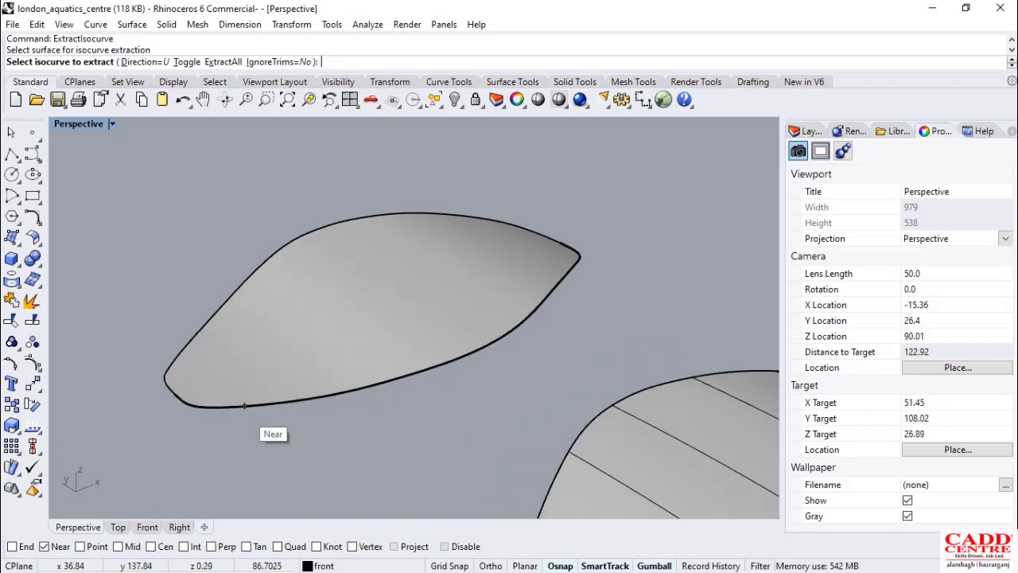
click(119, 546)
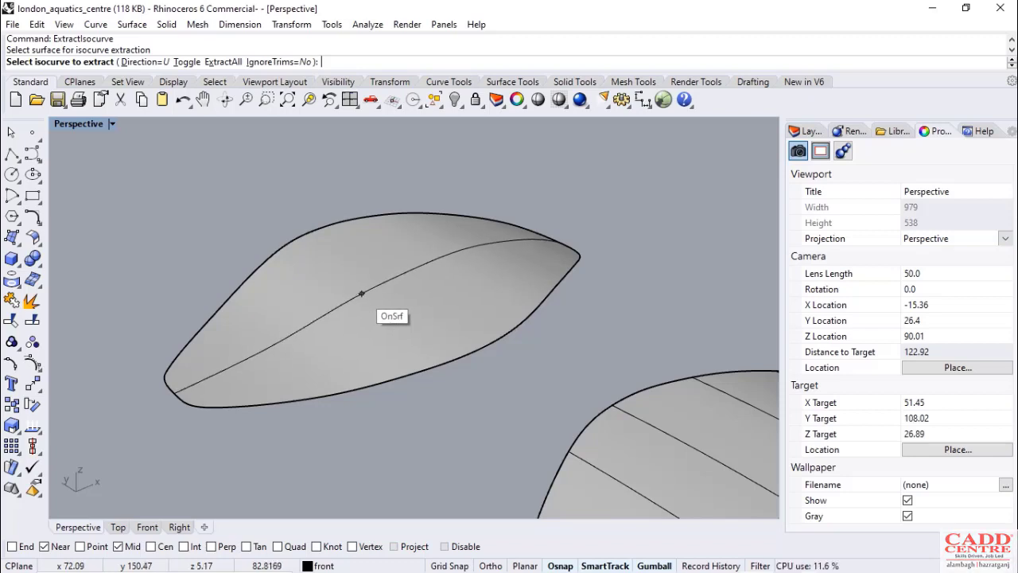
scroll(362, 293, down, 2)
right_drag(421, 354, 425, 357)
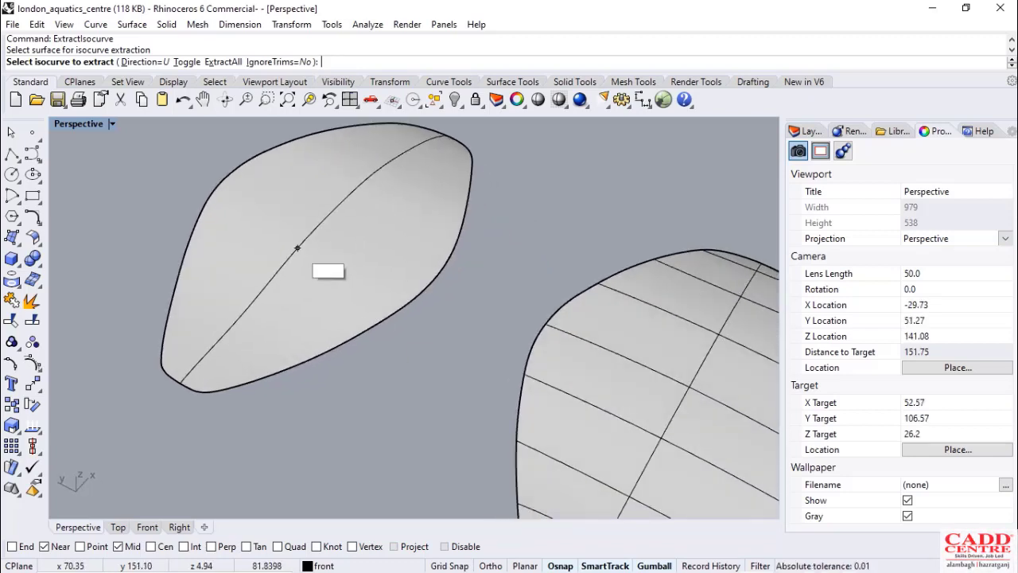
click(304, 248)
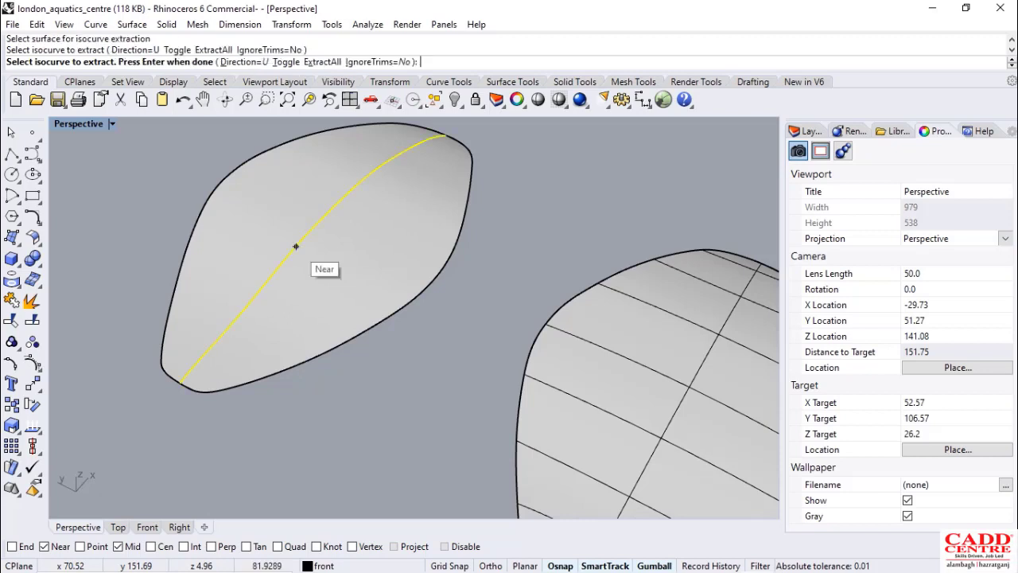
Extract two more U-direction isocurves from the duplicated roof surface, one on each side of the centre isocurve
click(361, 274)
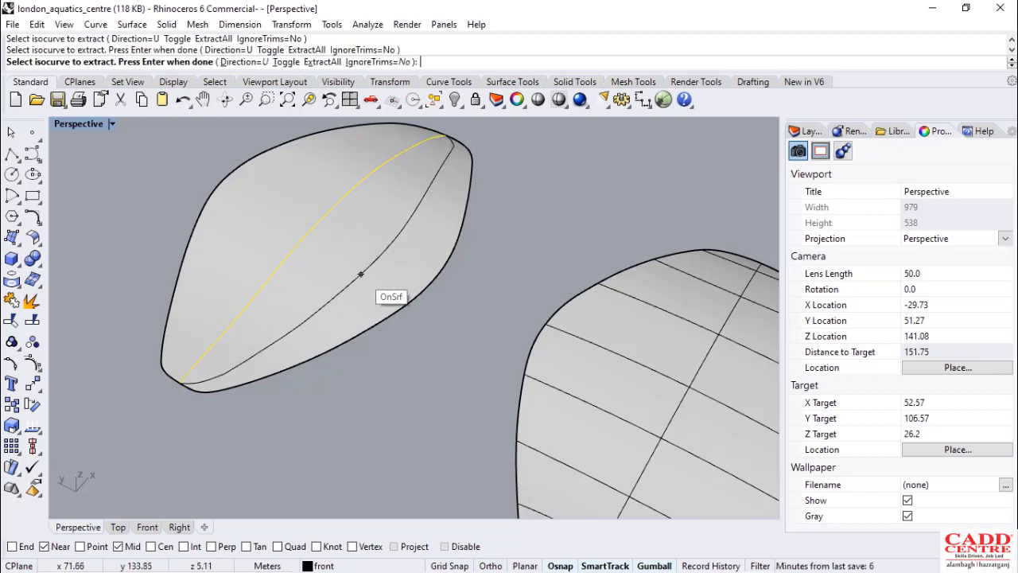
click(259, 213)
key(Return)
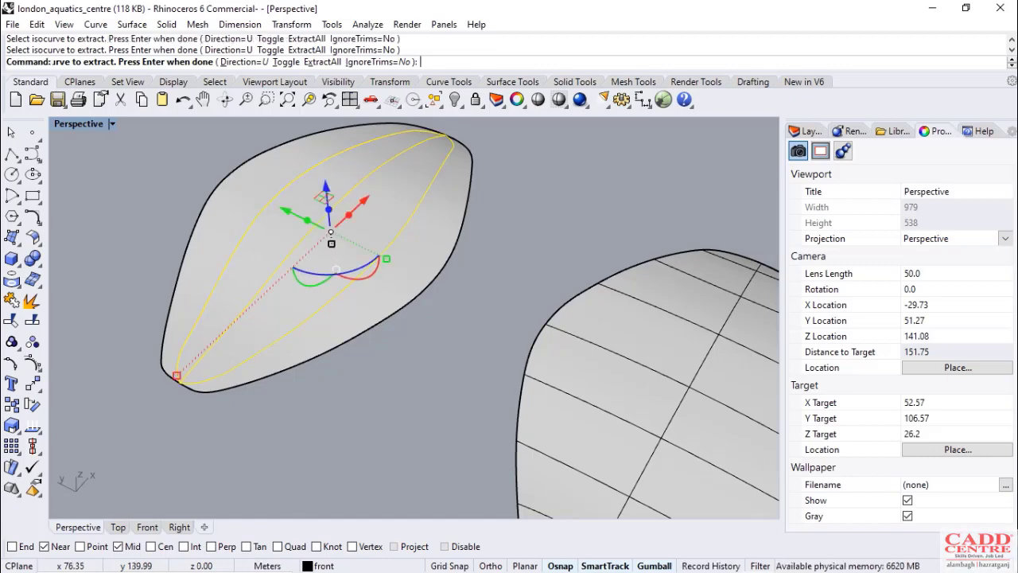
key(Escape)
Delete the duplicated roof surface, keeping its outline curves and the three extracted isocurves
click(407, 299)
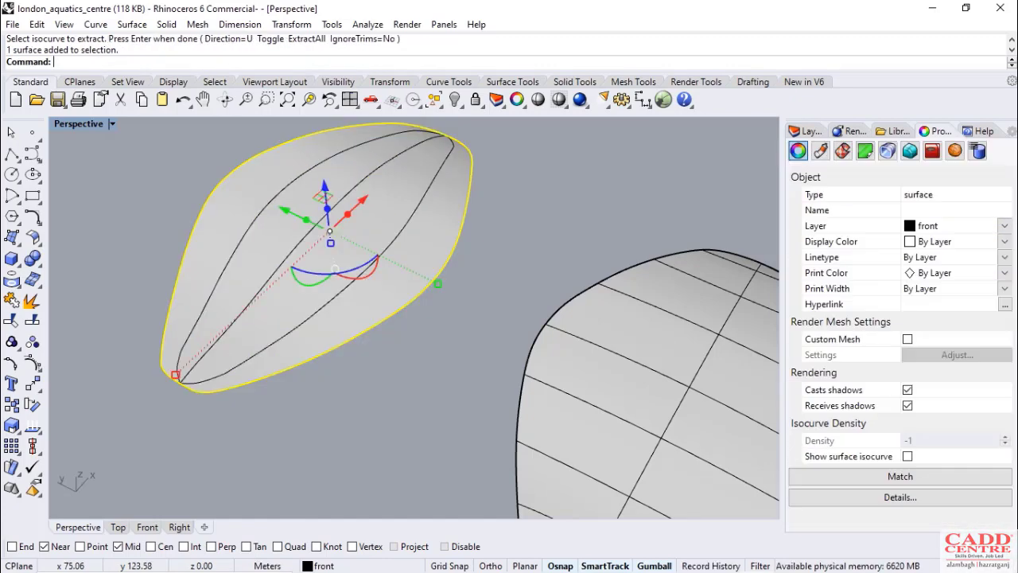
key(Delete)
scroll(404, 294, down, 4)
right_drag(397, 279, 359, 312)
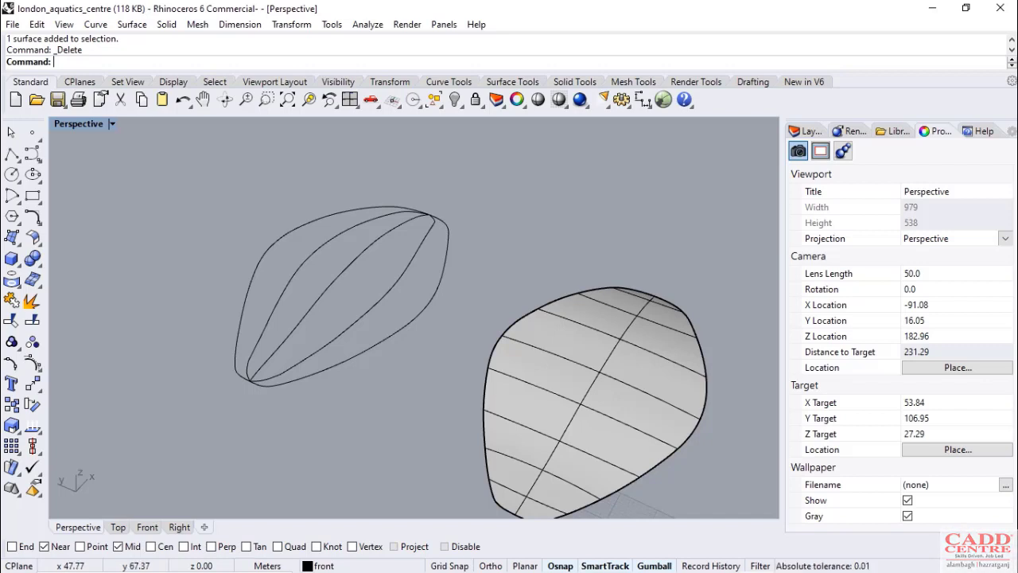
Compare the control point density of the low-Y outline curve with that of the three extracted isocurves
scroll(340, 260, up, 3)
scroll(334, 274, down, 4)
right_drag(334, 275, 290, 254)
scroll(338, 381, up, 4)
click(366, 409)
scroll(326, 350, down, 3)
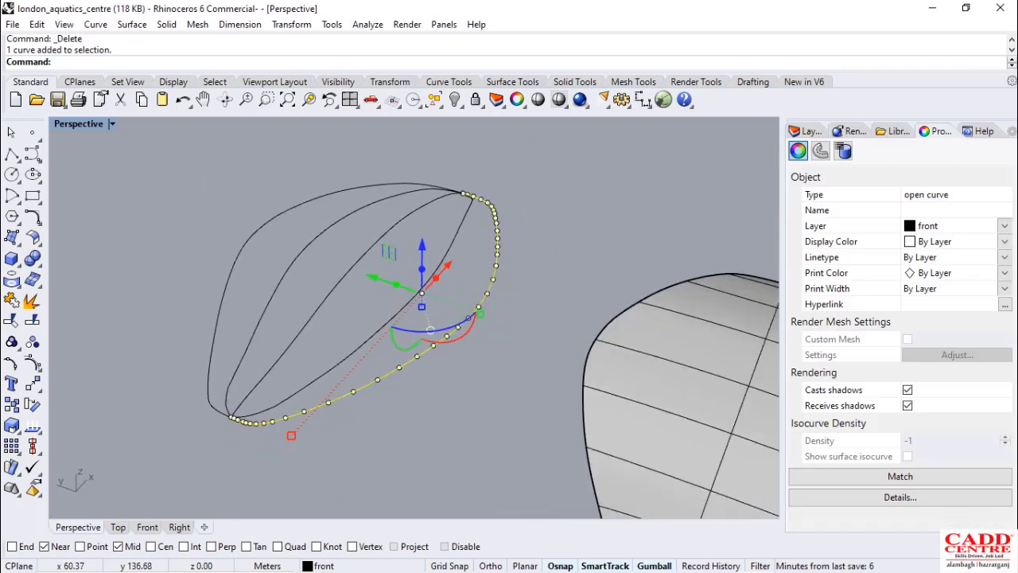
scroll(297, 389, up, 3)
click(319, 362)
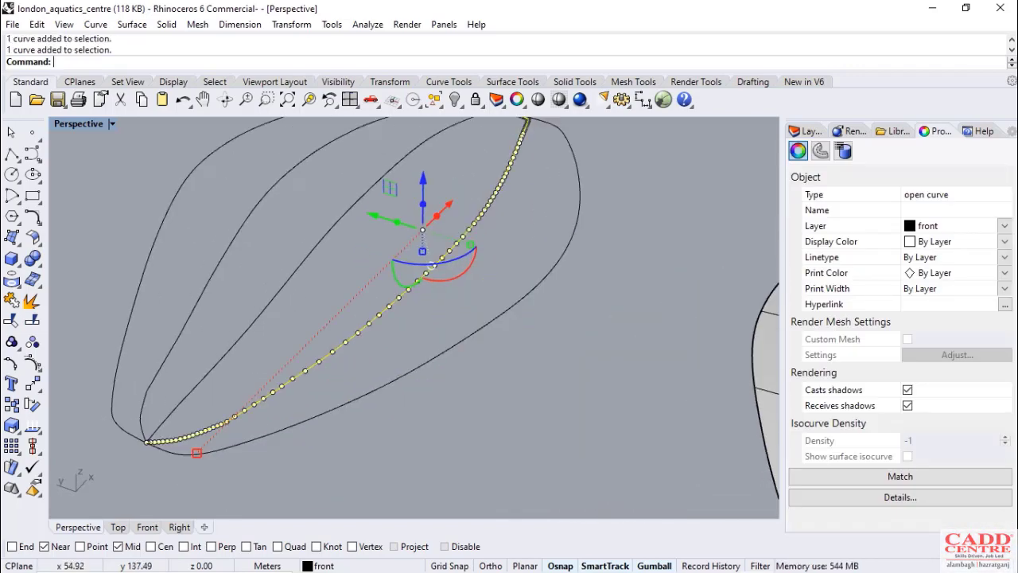
scroll(459, 323, down, 2)
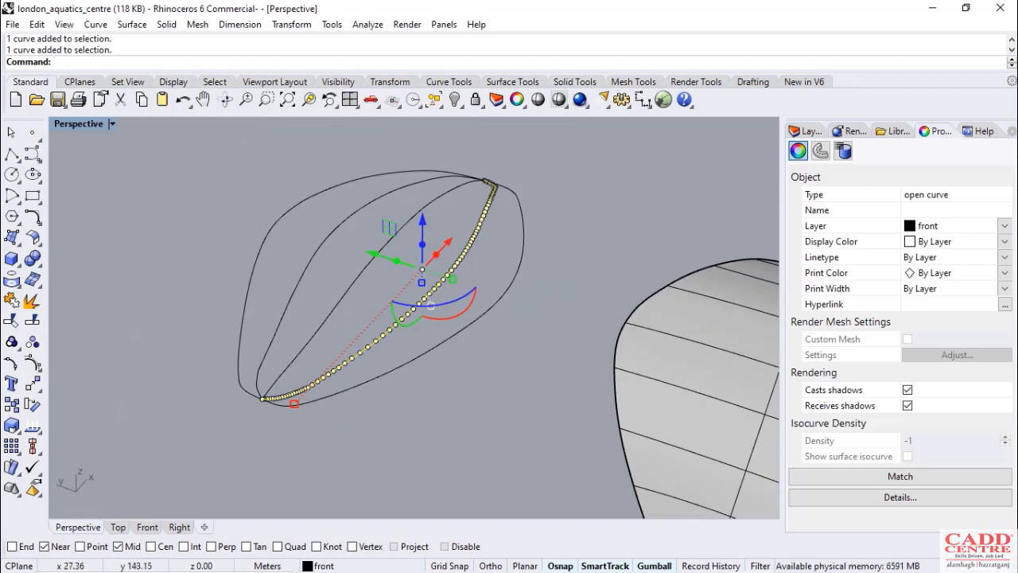
click(299, 285)
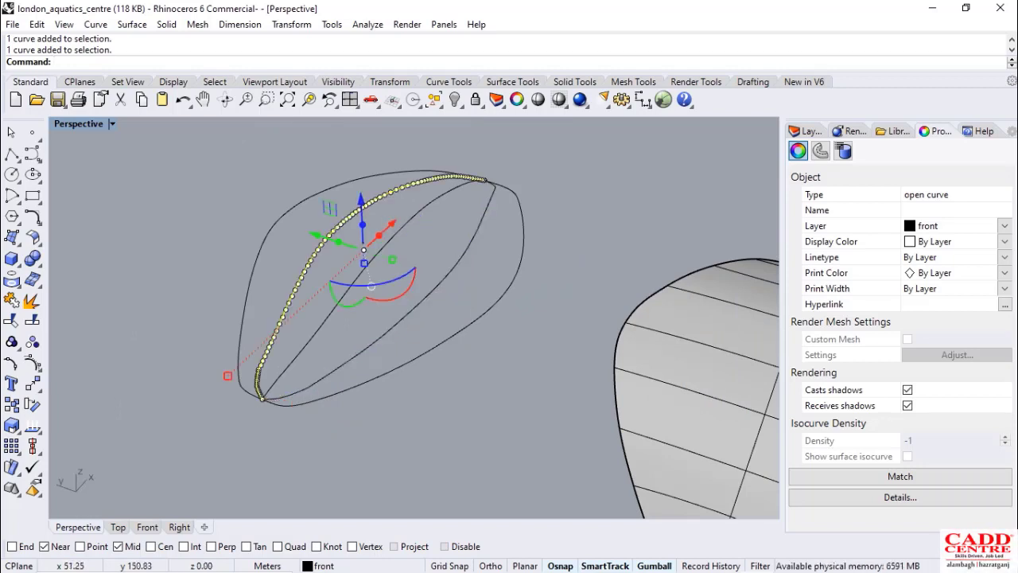
scroll(342, 309, up, 3)
click(328, 312)
scroll(329, 314, down, 2)
key(Escape)
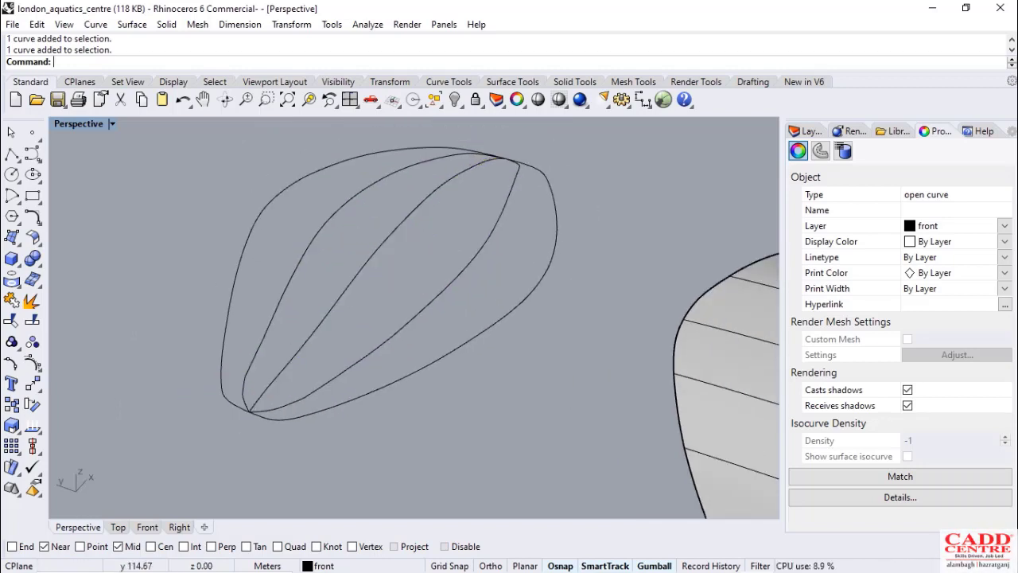
Rebuild the low-Y inner isocurve with 10 points and degree 3, deleting the input curve
scroll(318, 310, up, 3)
click(409, 396)
scroll(410, 396, down, 4)
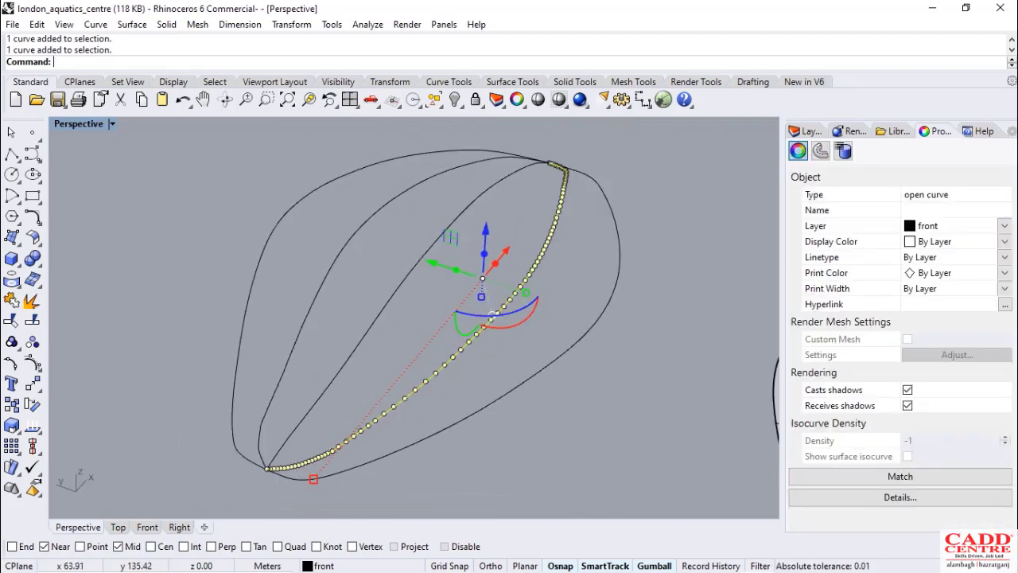
scroll(374, 319, down, 2)
mouse_move(374, 318)
right_down()
mouse_move(346, 258)
mouse_move(306, 211)
mouse_move(366, 306)
mouse_move(394, 330)
mouse_move(306, 219)
mouse_move(369, 319)
right_up()
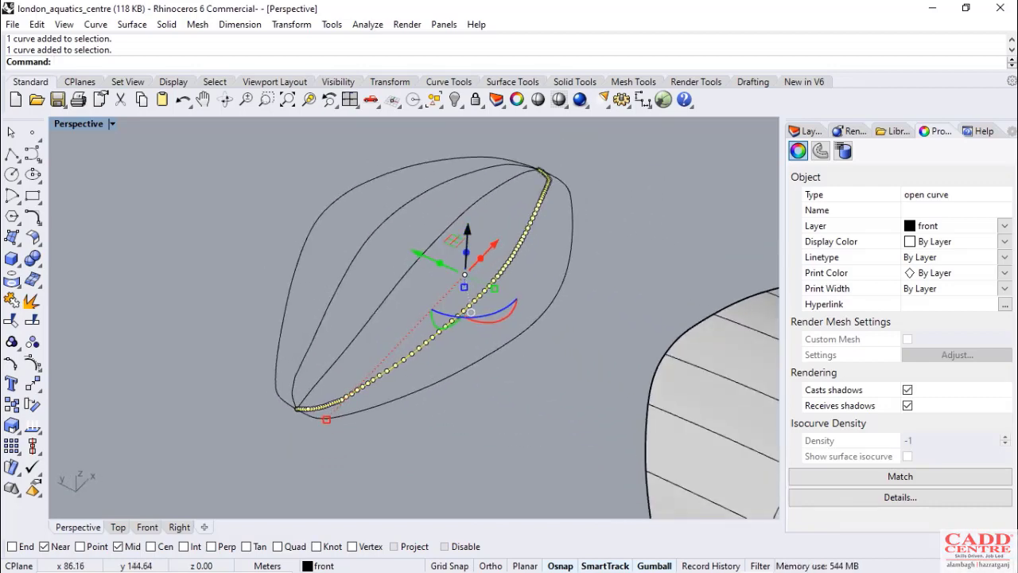
scroll(466, 268, up, 3)
scroll(412, 326, down, 2)
text(Rebuild)
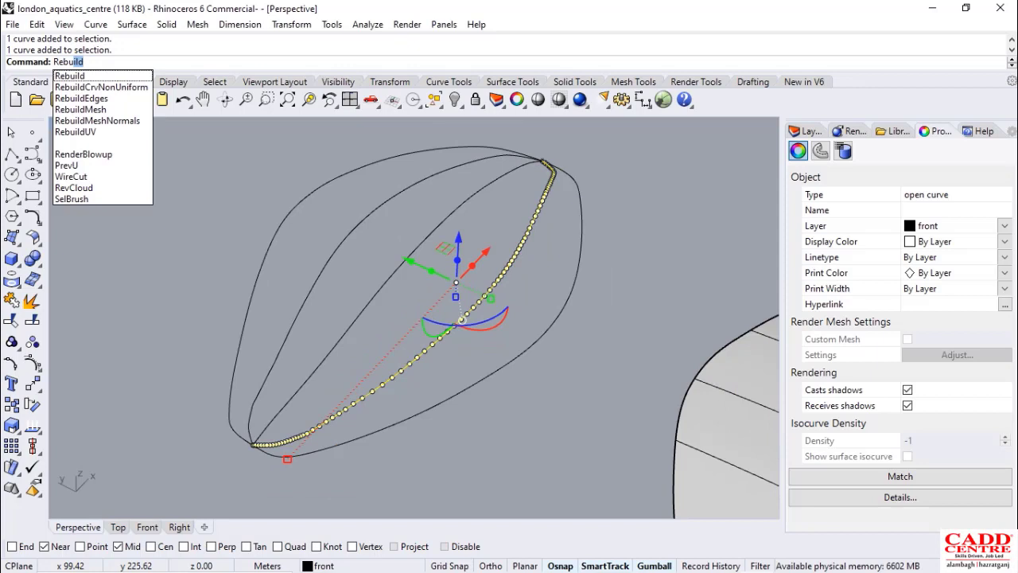
key(Return)
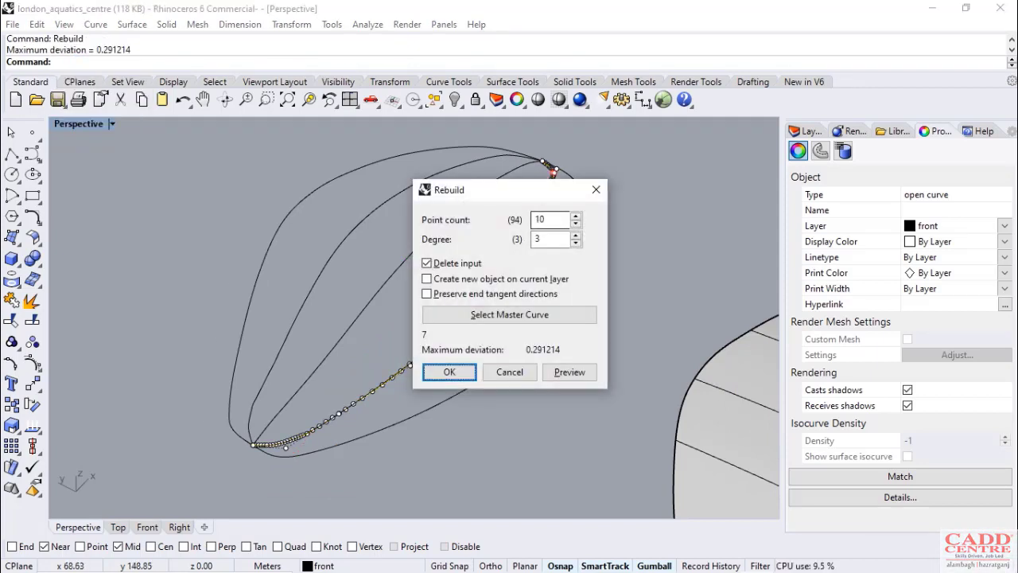
click(449, 371)
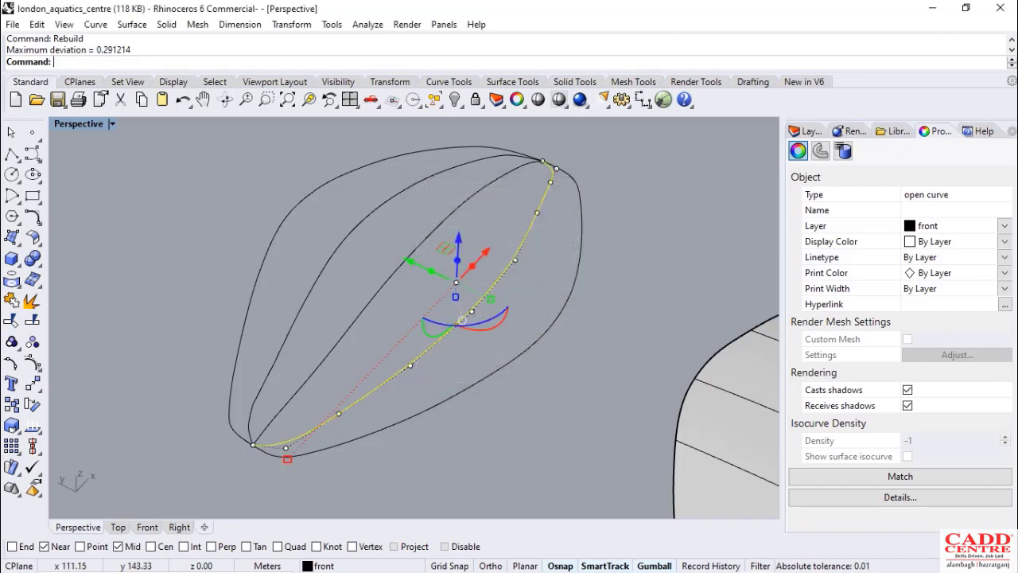
right_drag(493, 350, 475, 322)
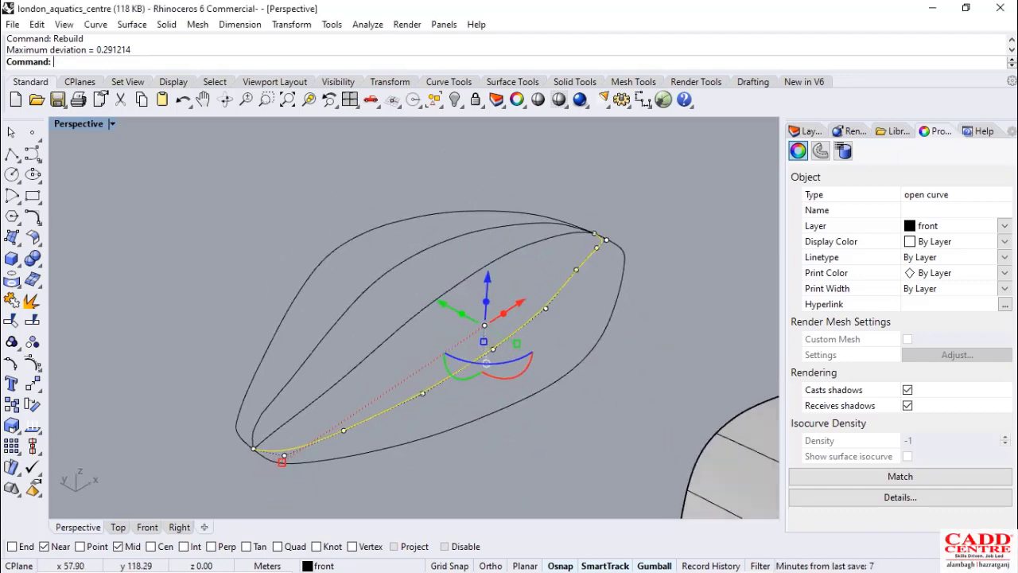
key(Escape)
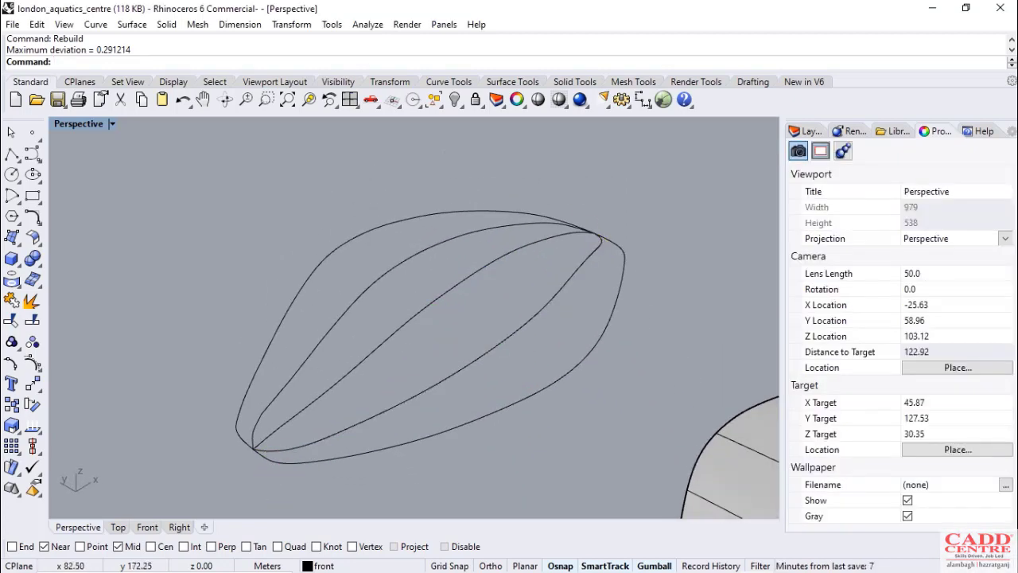
Rebuild the high-Y inner isocurve and the centre isocurve, each with 10 points and degree 3, deleting the input curves
click(384, 275)
key(Return)
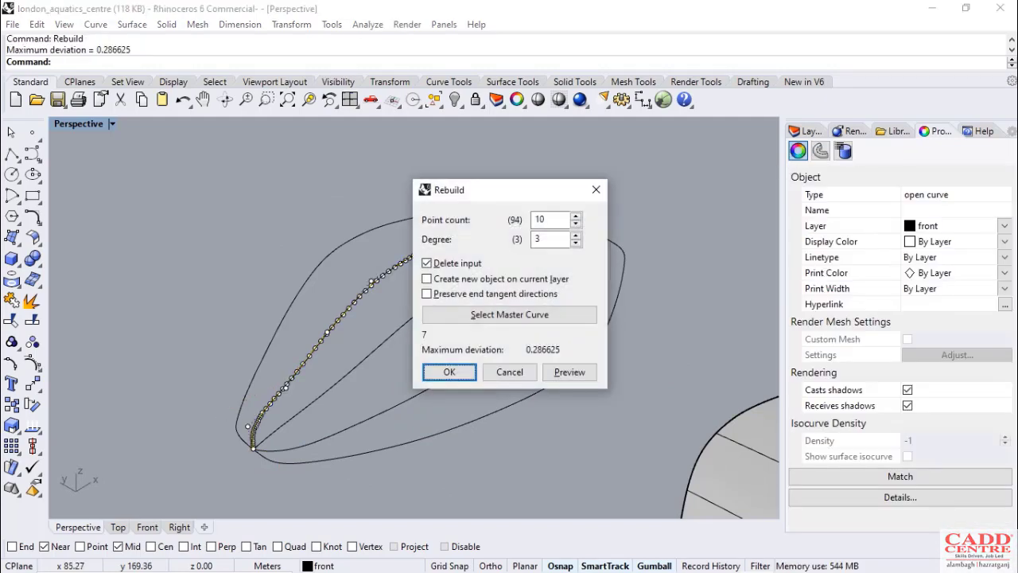
click(451, 371)
key(Escape)
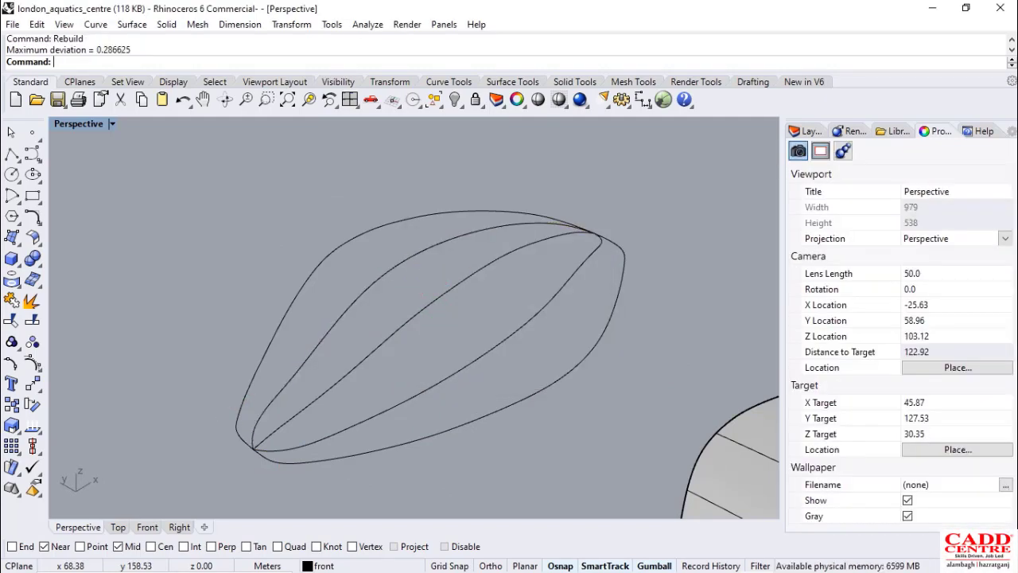
click(389, 337)
key(Return)
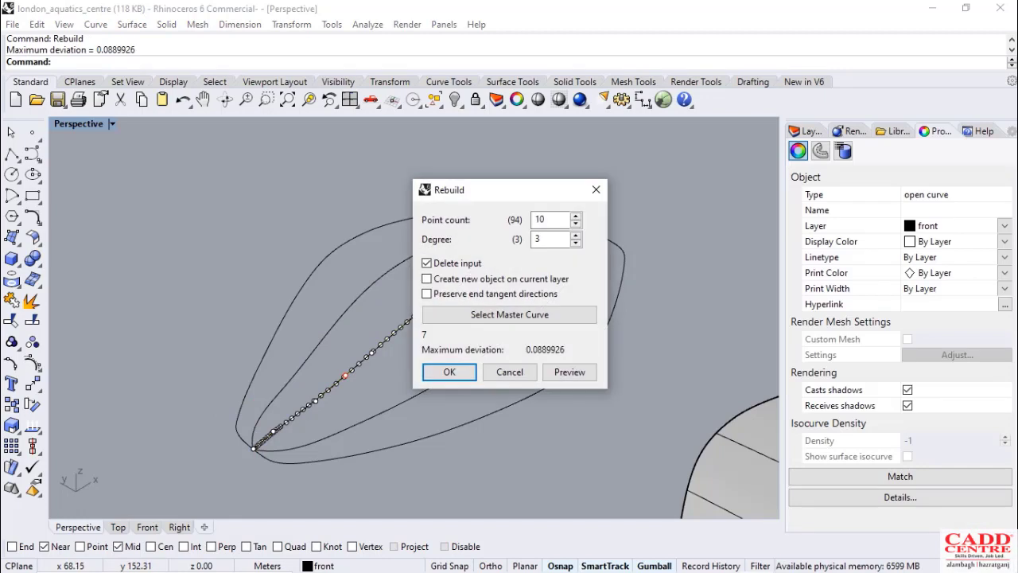
click(446, 368)
key(Escape)
Check the control points of the rebuilt low-Y and centre isocurves, and view the curve set beside the original roof
click(528, 322)
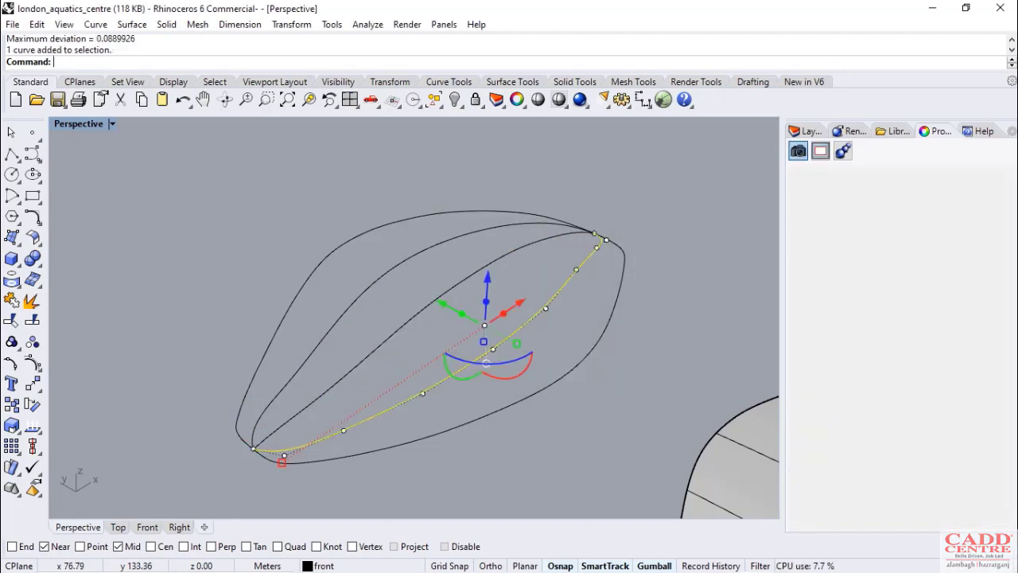
click(407, 323)
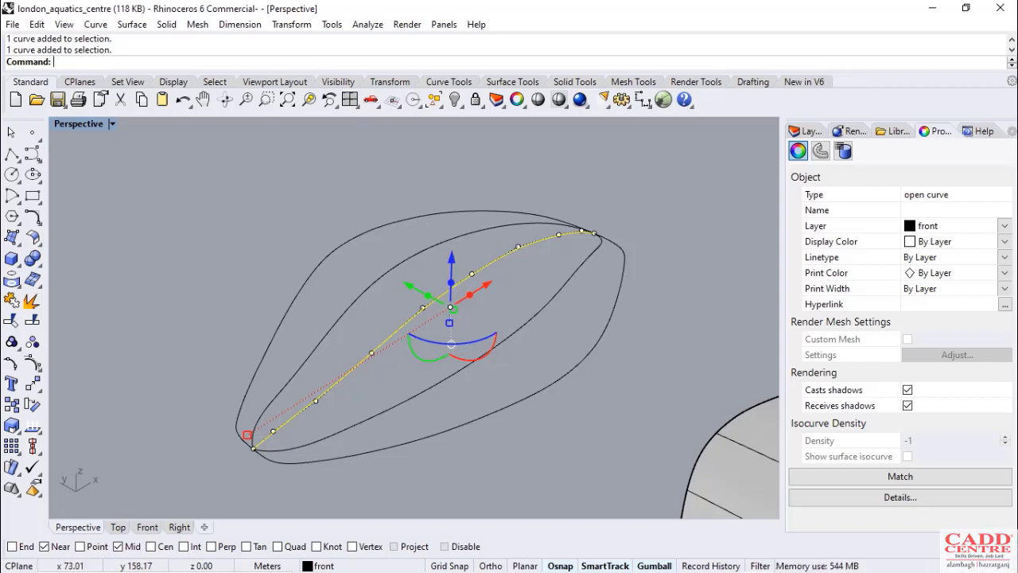
scroll(408, 276, down, 3)
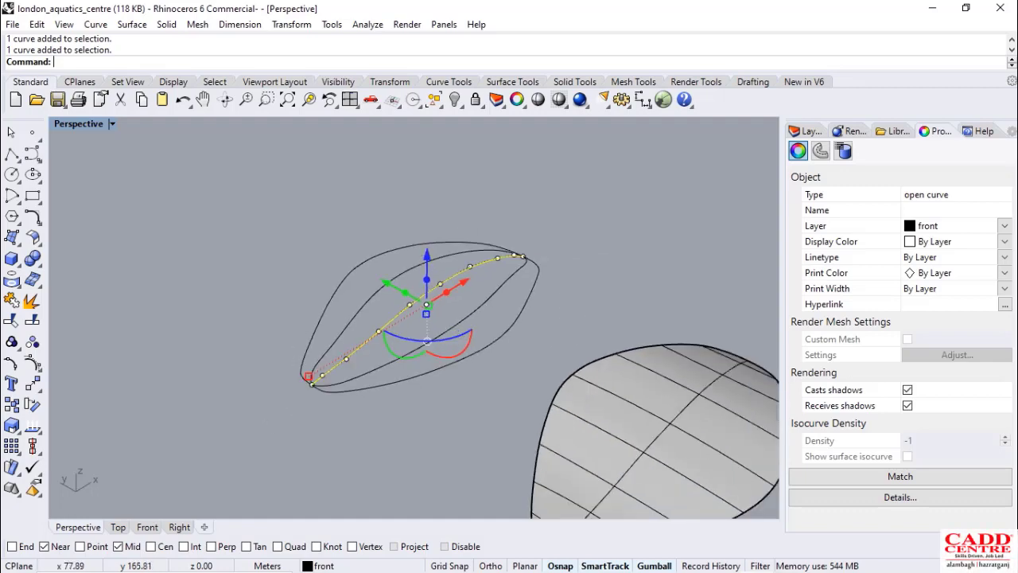
click(531, 197)
scroll(408, 346, up, 6)
scroll(319, 300, down, 6)
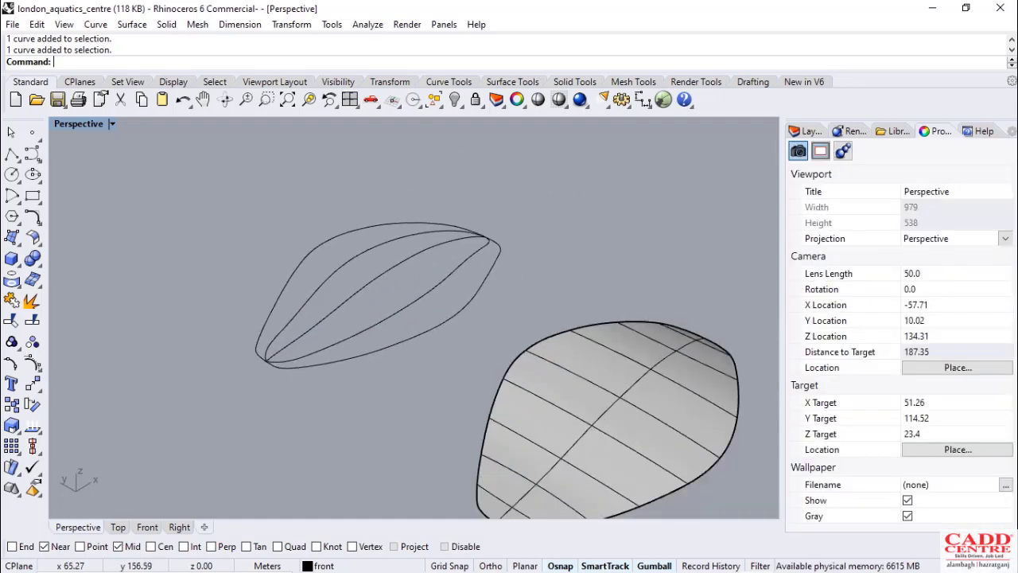
scroll(342, 294, down, 2)
scroll(505, 408, up, 2)
mouse_move(505, 408)
right_down()
mouse_move(469, 330)
mouse_move(541, 266)
mouse_move(561, 338)
right_up()
scroll(590, 390, down, 4)
right_drag(628, 394, 549, 413)
scroll(309, 334, up, 5)
scroll(358, 310, down, 3)
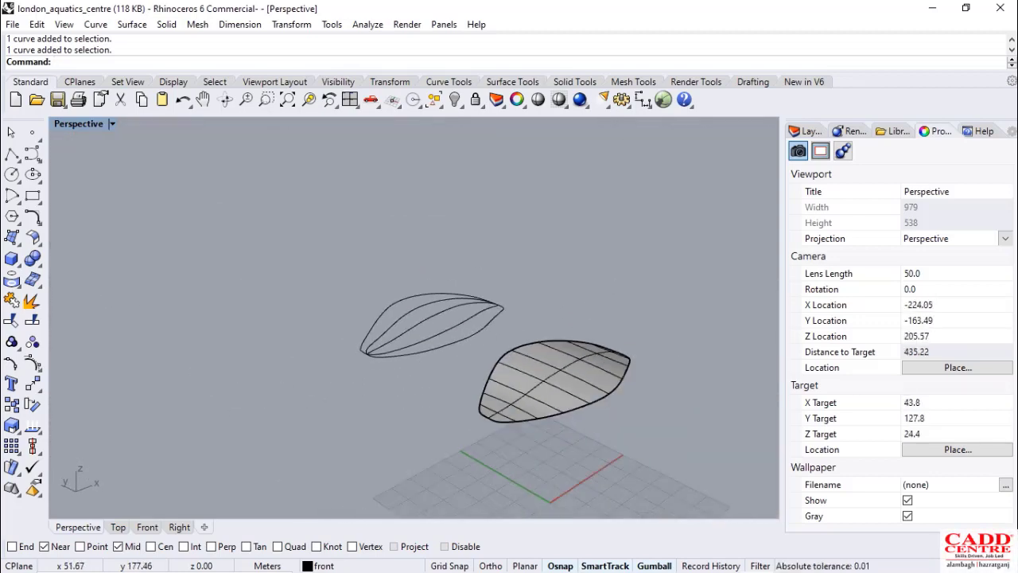
Examine the extracted lengthwise roof curves in an enlarged Top view, checking the control points of the outer and centre curves
double_click(91, 124)
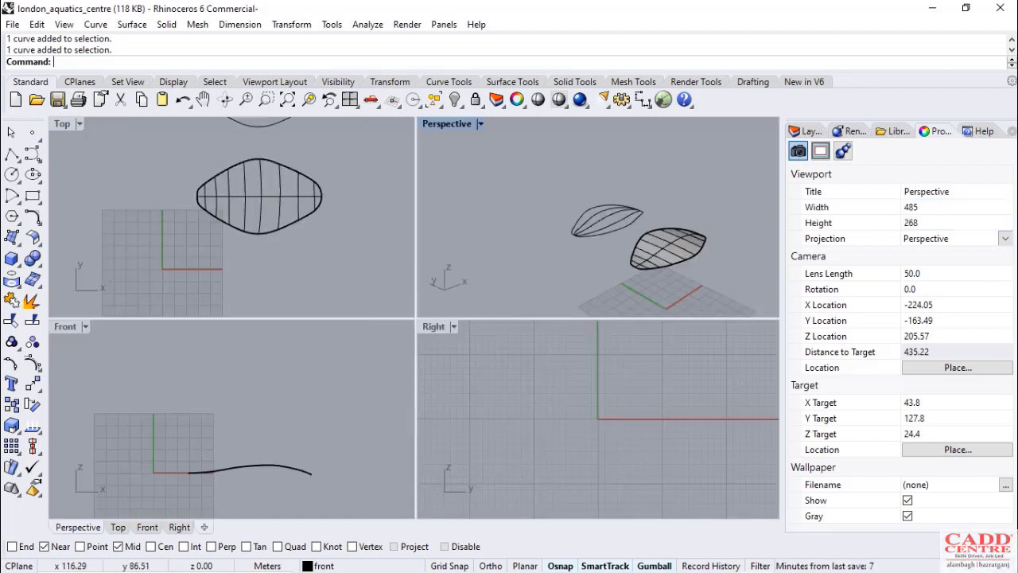
scroll(174, 218, down, 8)
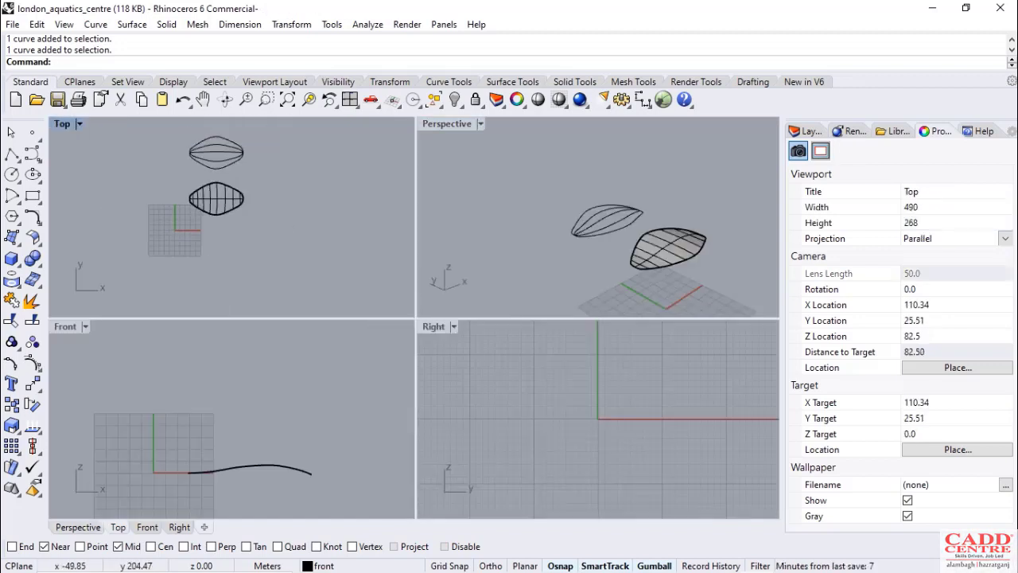
double_click(67, 124)
scroll(278, 342, down, 2)
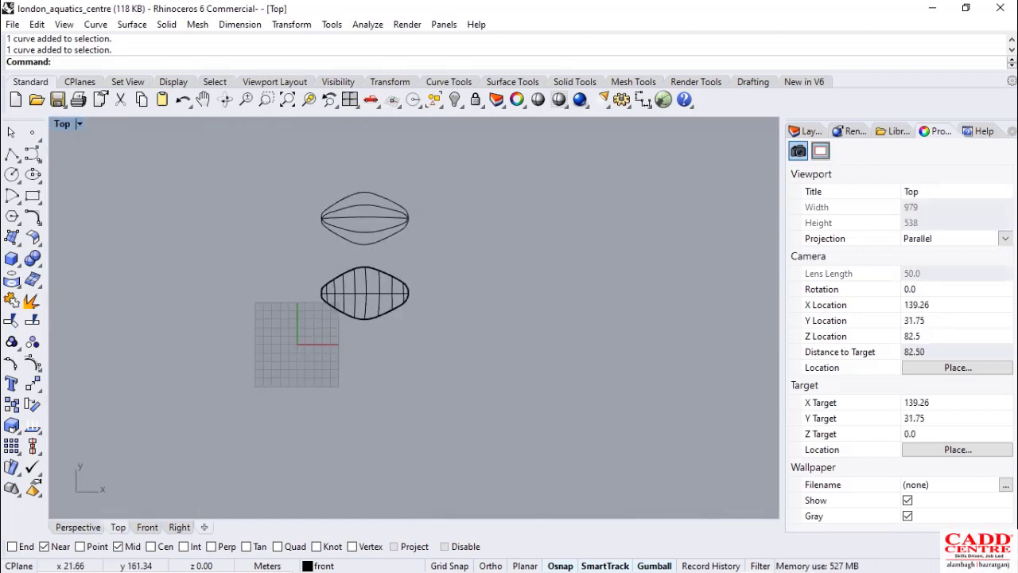
scroll(360, 189, up, 12)
click(362, 186)
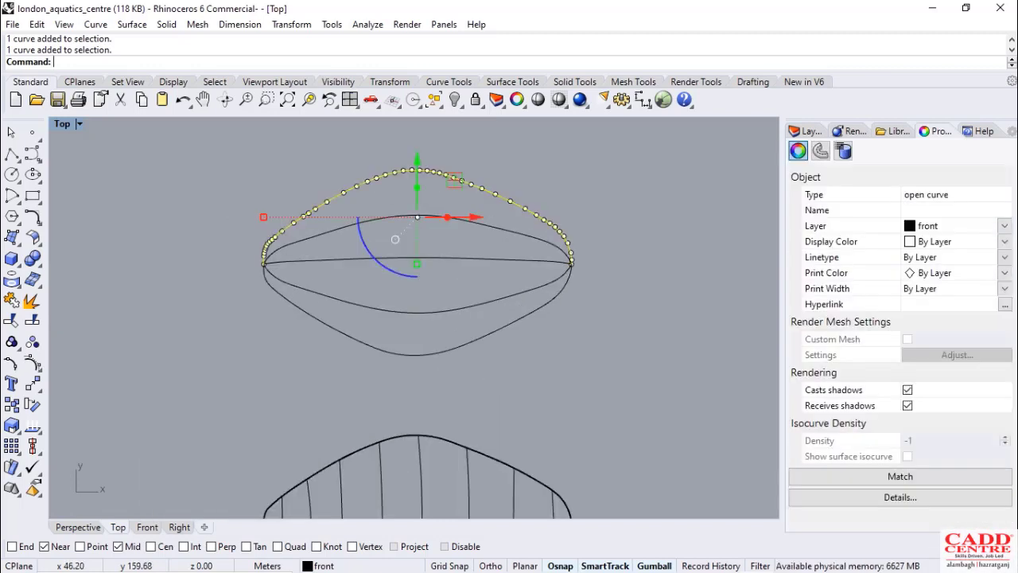
click(362, 222)
click(363, 258)
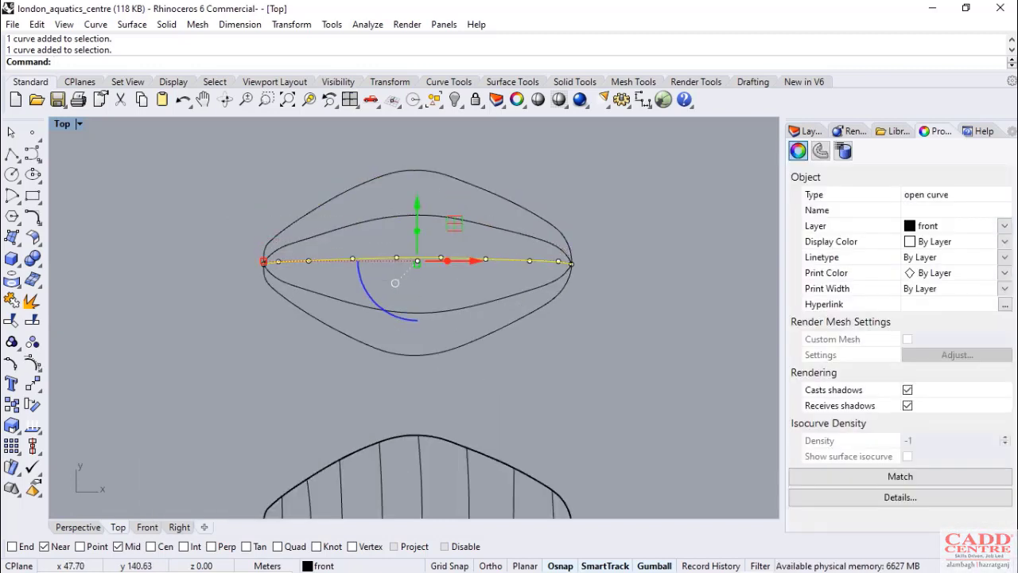
drag(395, 282, 395, 311)
click(330, 323)
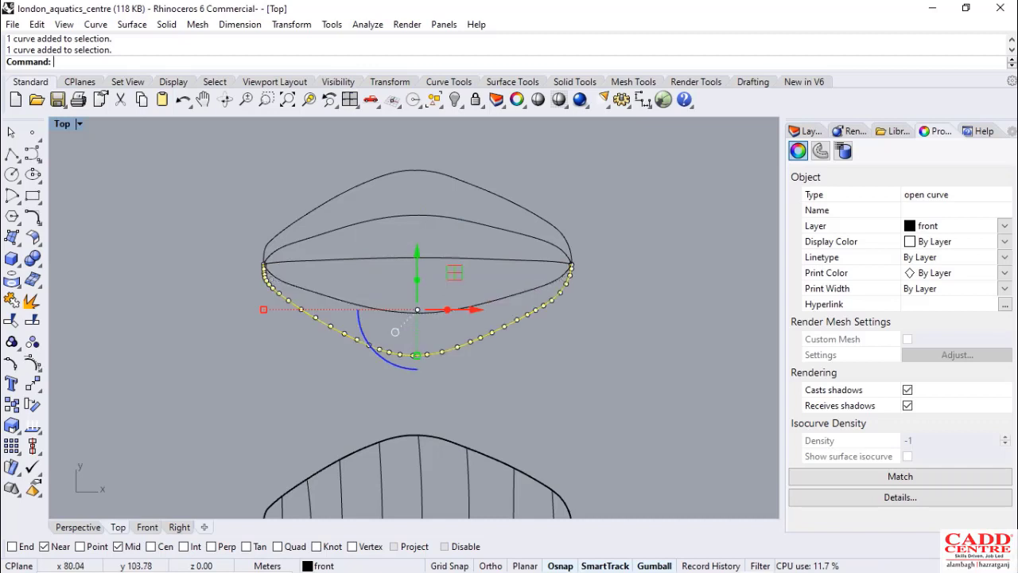
click(415, 396)
scroll(416, 396, down, 6)
scroll(377, 369, up, 6)
click(394, 367)
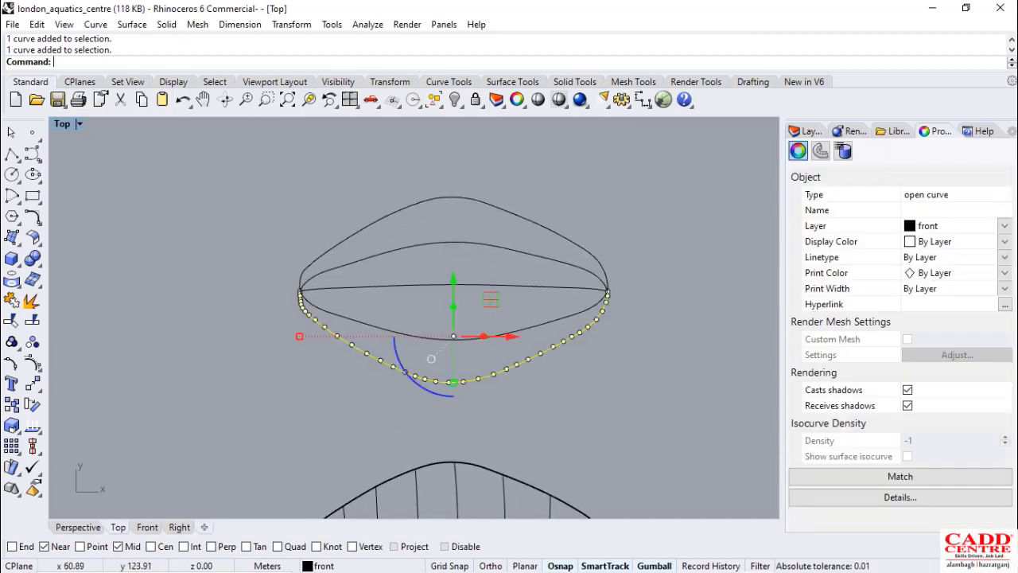
click(356, 372)
scroll(337, 298, down, 2)
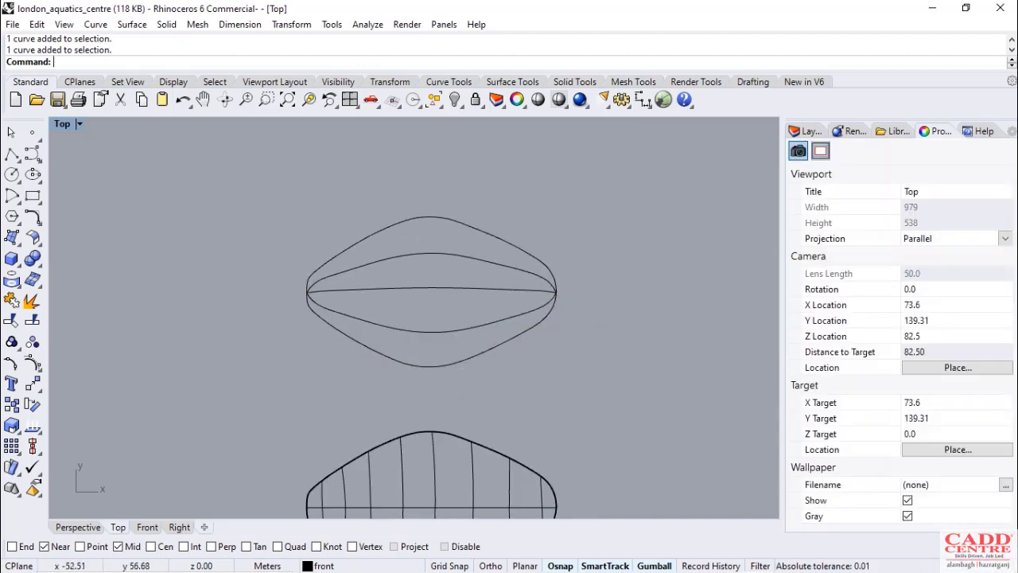
With midpoint snapping off, draw an interpolated cross curve at about X 38, snapping Near onto all five lengthwise curves from low Y to high Y
click(118, 546)
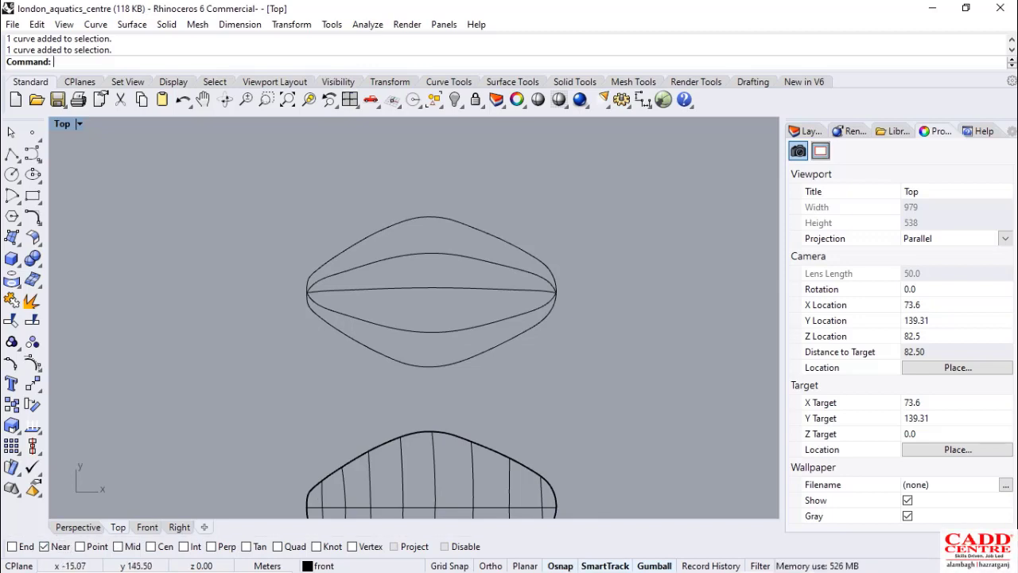
click(35, 156)
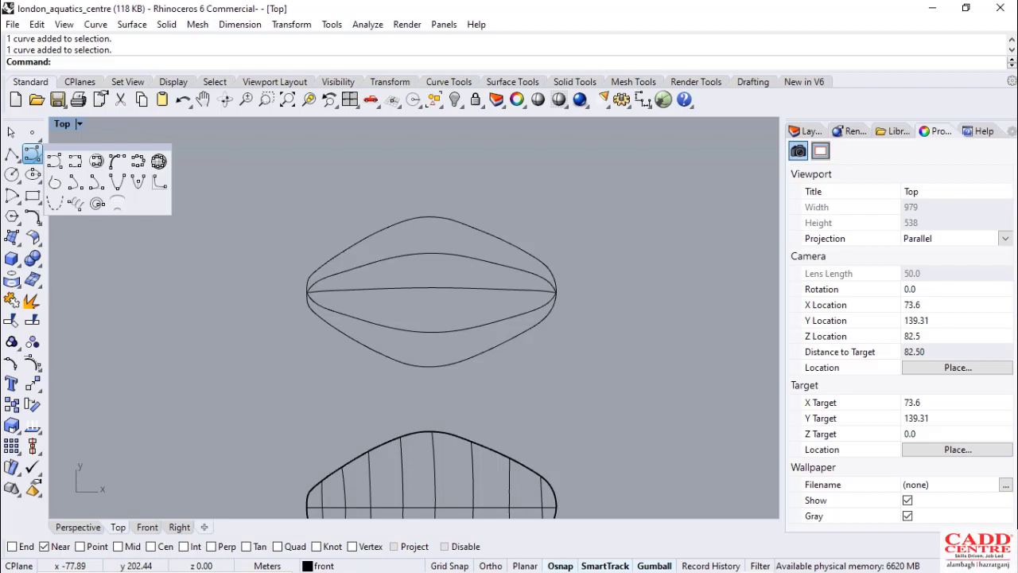
scroll(338, 376, down, 4)
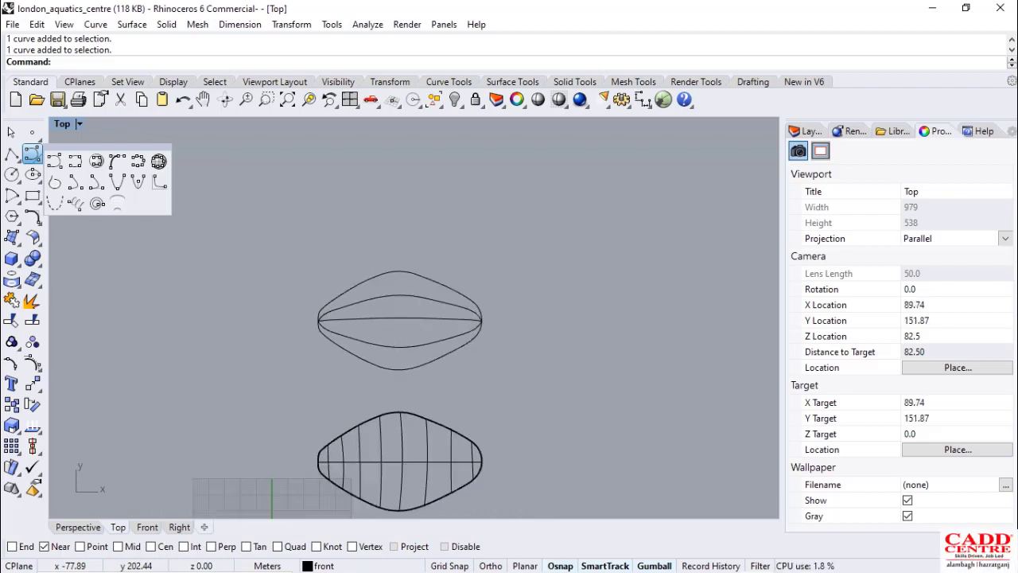
scroll(347, 330, up, 4)
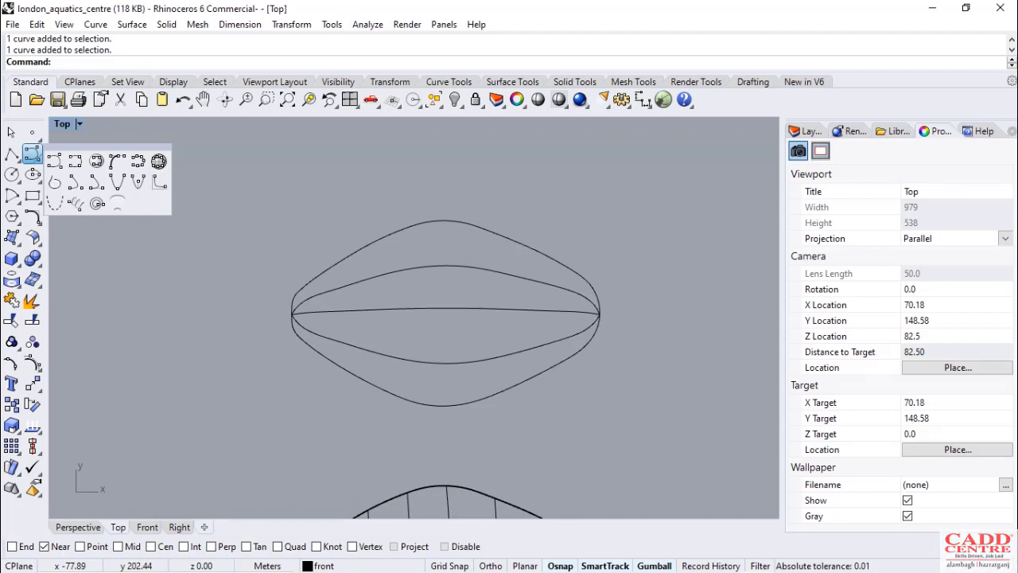
click(75, 161)
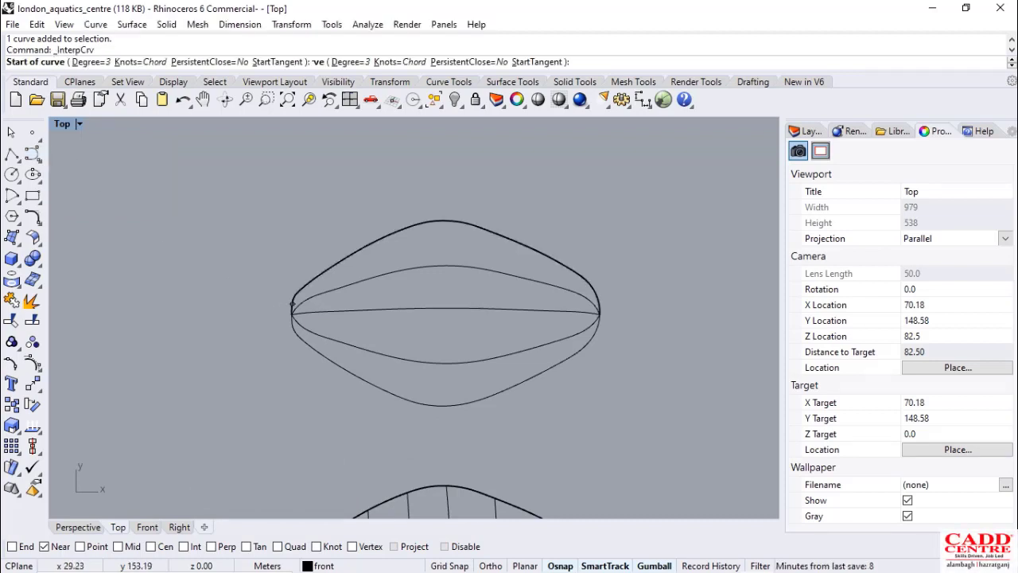
scroll(294, 314, up, 4)
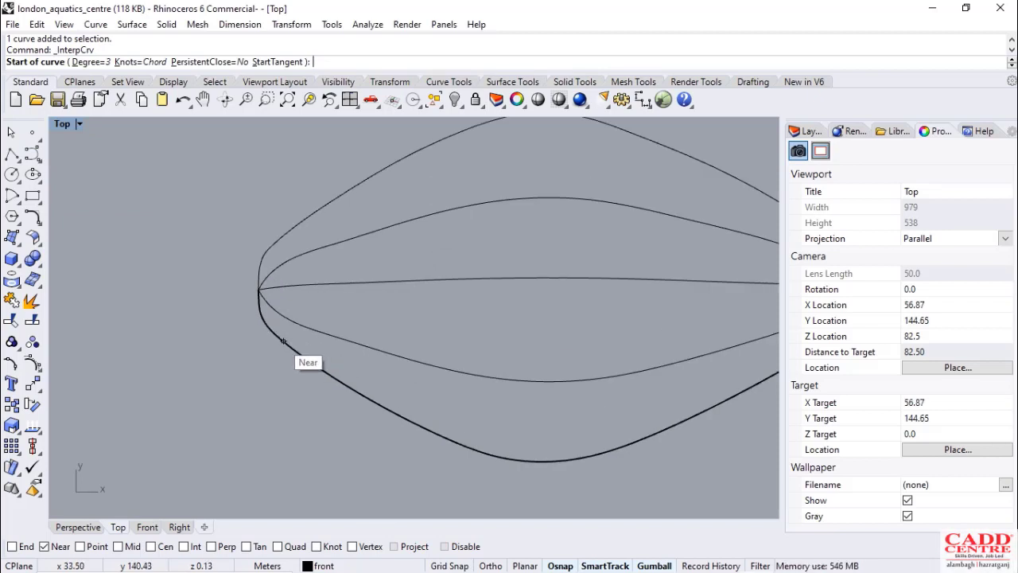
click(315, 362)
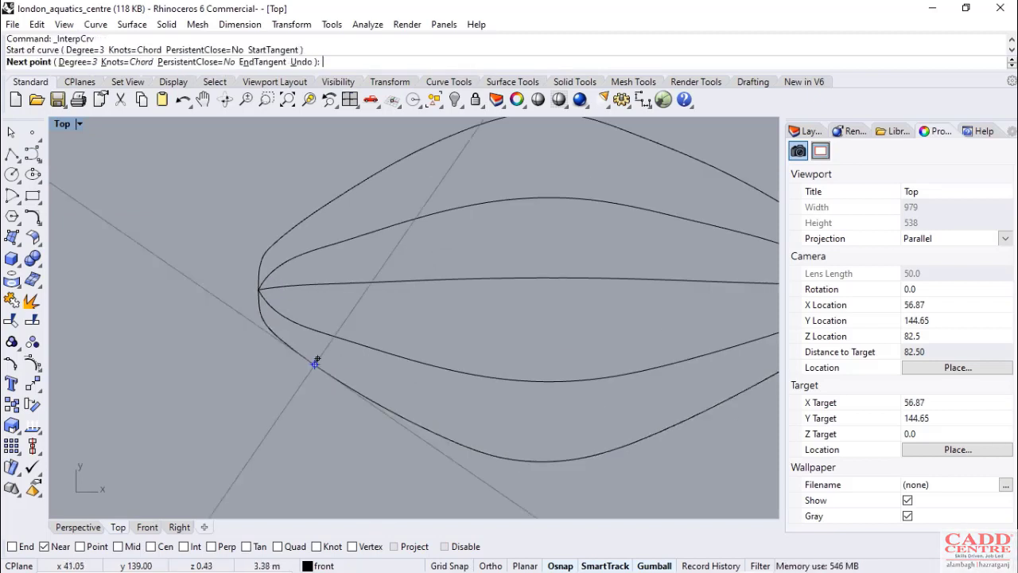
scroll(314, 329, up, 5)
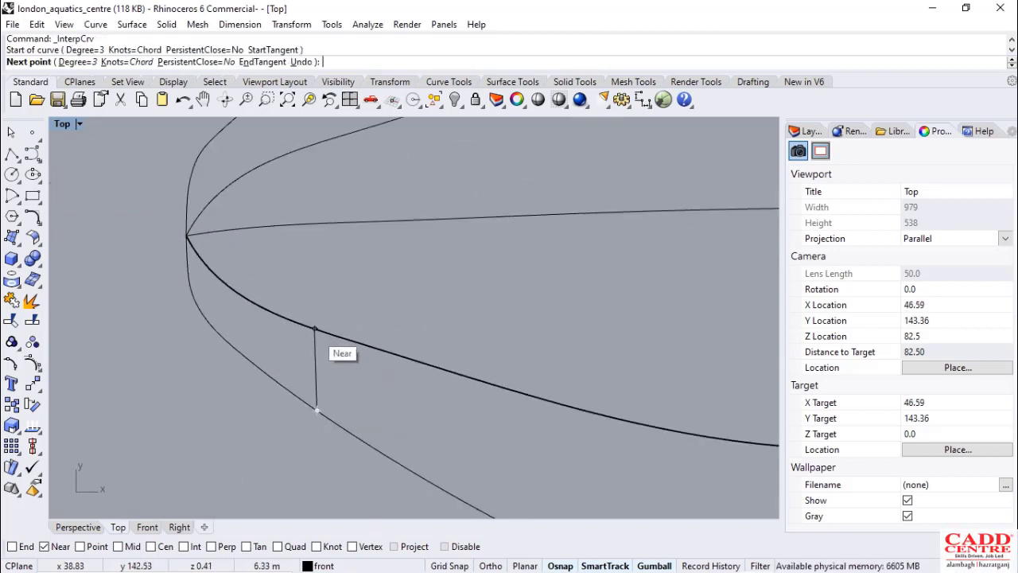
click(314, 329)
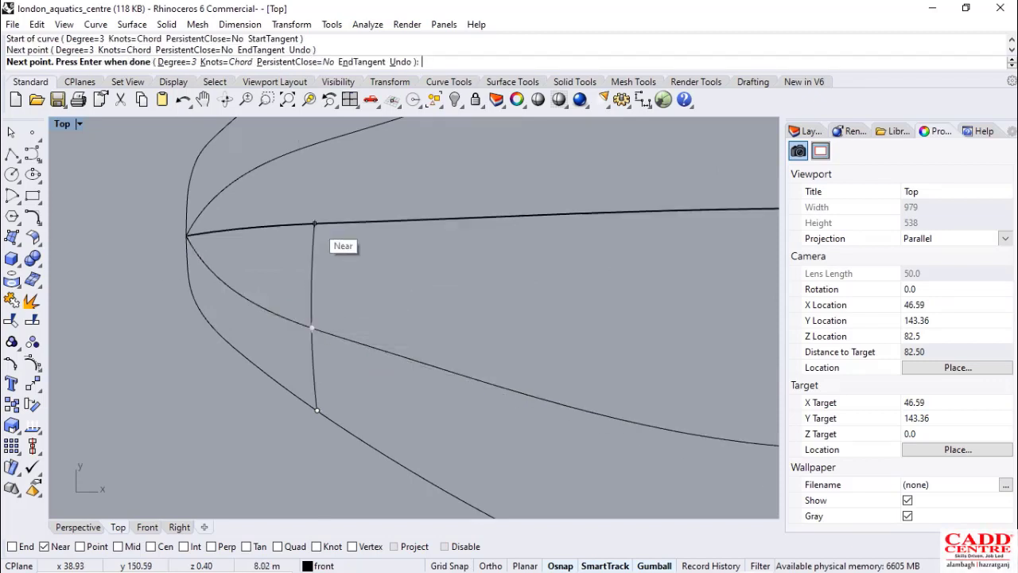
click(314, 225)
scroll(314, 225, down, 4)
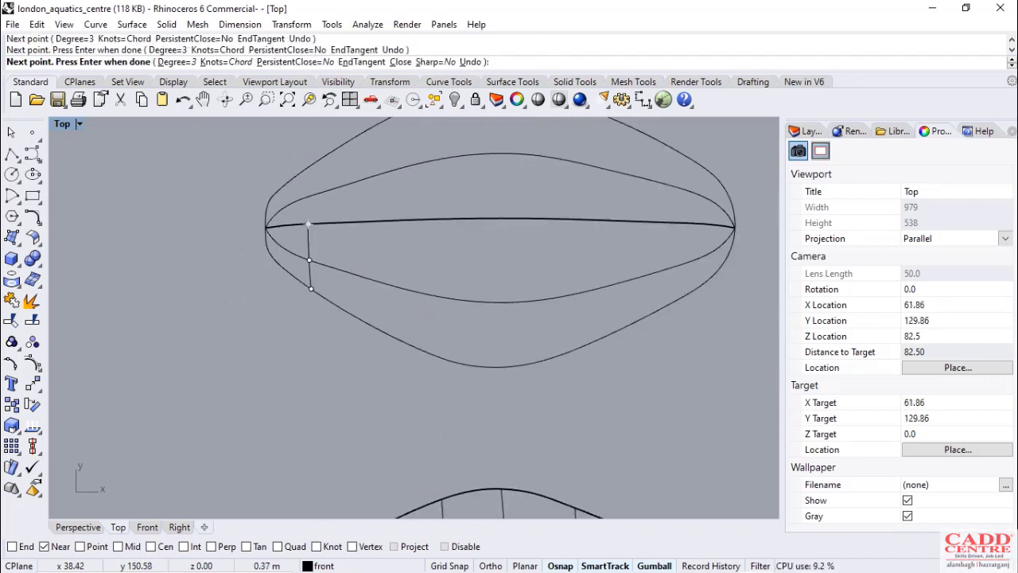
right_drag(308, 225, 313, 311)
scroll(312, 281, up, 12)
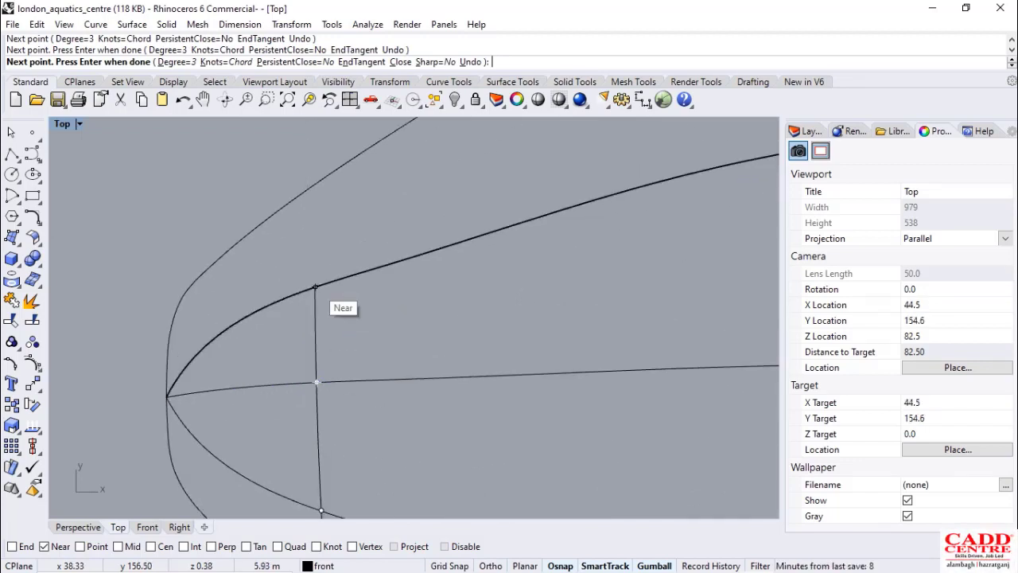
click(315, 287)
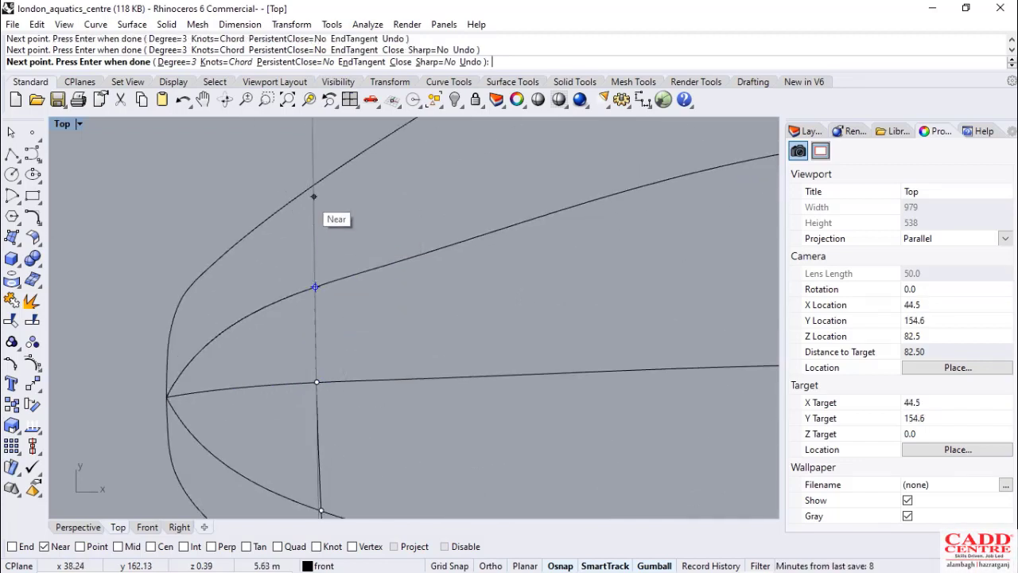
click(309, 189)
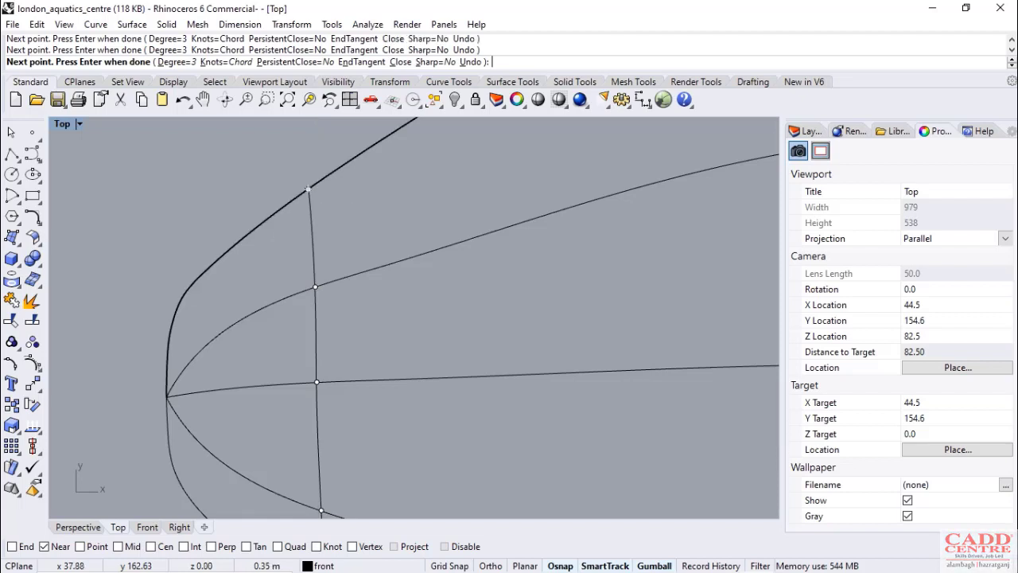
key(Return)
Draw a second interpolated cross curve at about X 46, with one Near-snapped point on each of the five lengthwise curves
scroll(210, 197, down, 12)
scroll(291, 266, up, 4)
key(Return)
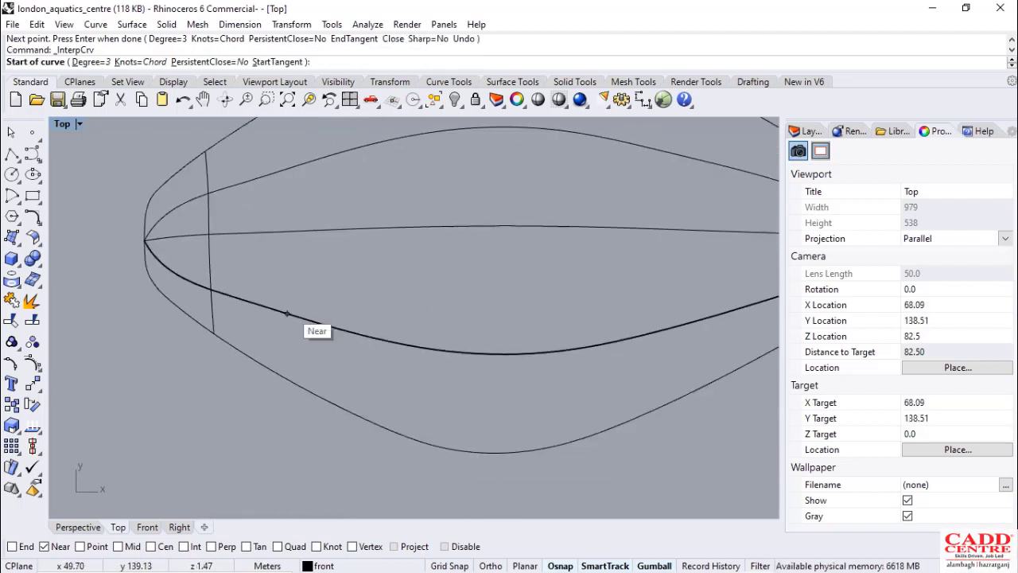
scroll(272, 302, down, 5)
scroll(302, 398, up, 7)
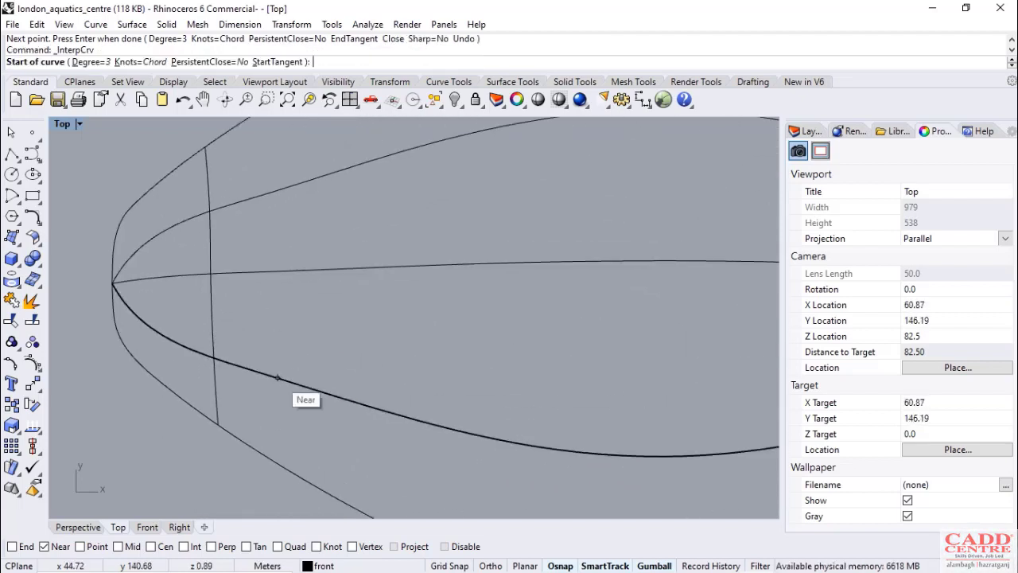
click(302, 477)
click(297, 384)
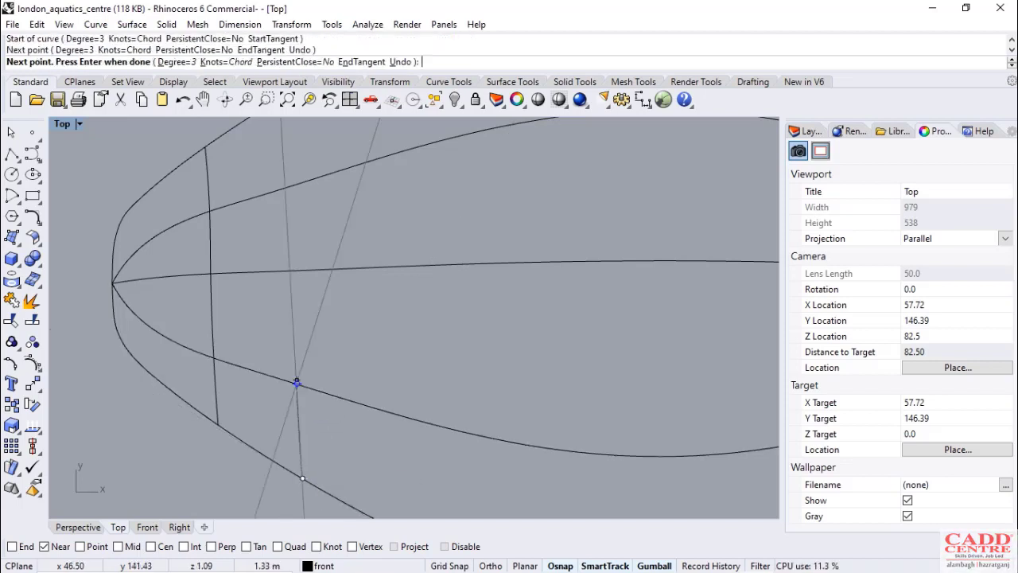
click(295, 271)
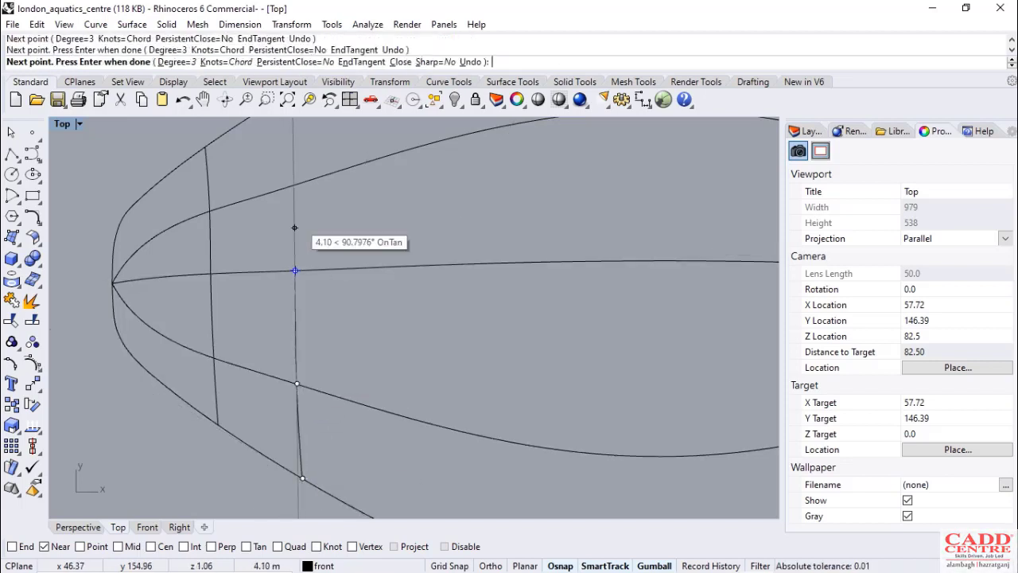
click(295, 185)
scroll(295, 185, down, 4)
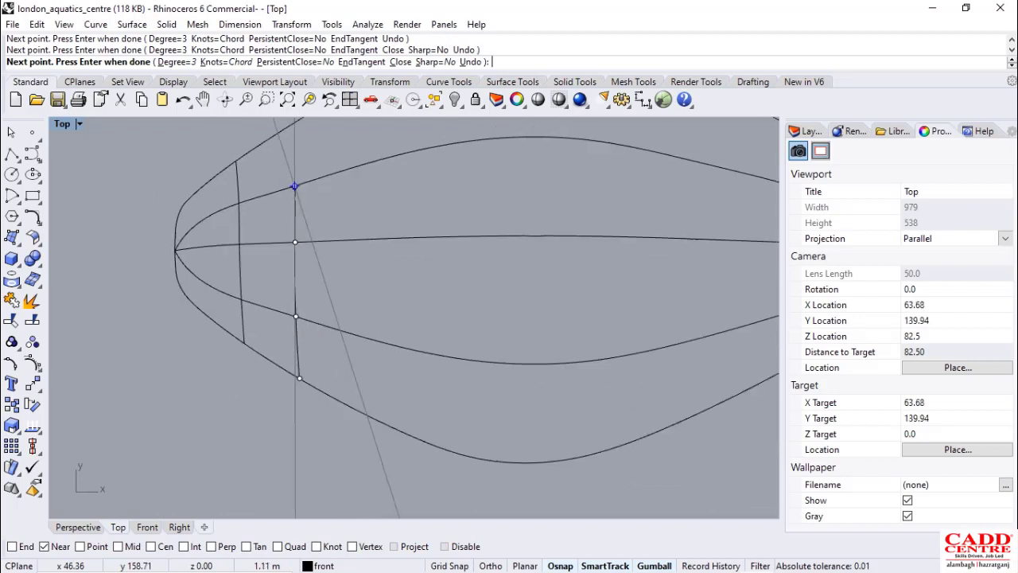
right_drag(295, 194, 308, 344)
scroll(308, 288, up, 4)
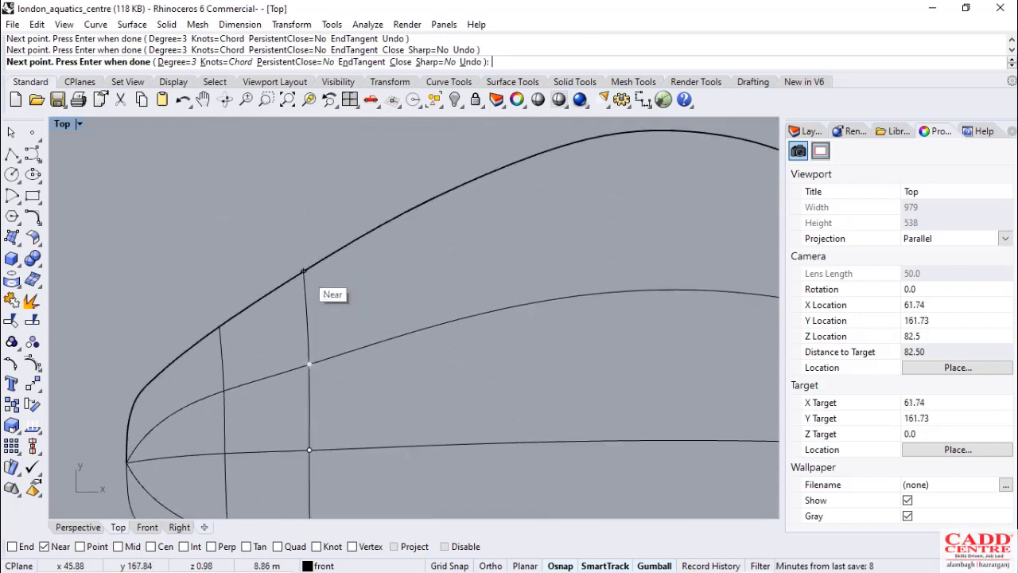
click(304, 268)
scroll(304, 268, down, 8)
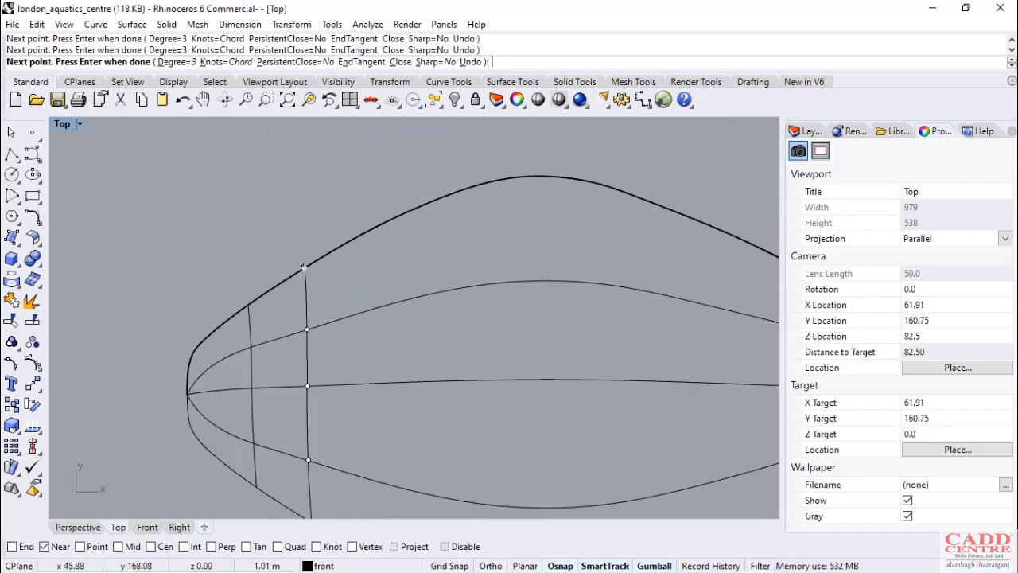
right_click(302, 266)
Draw a third interpolated cross curve at about X 57, with one Near-snapped point on each of the five lengthwise curves from low Y to high Y
scroll(245, 171, down, 6)
scroll(335, 294, up, 4)
right_click(311, 408)
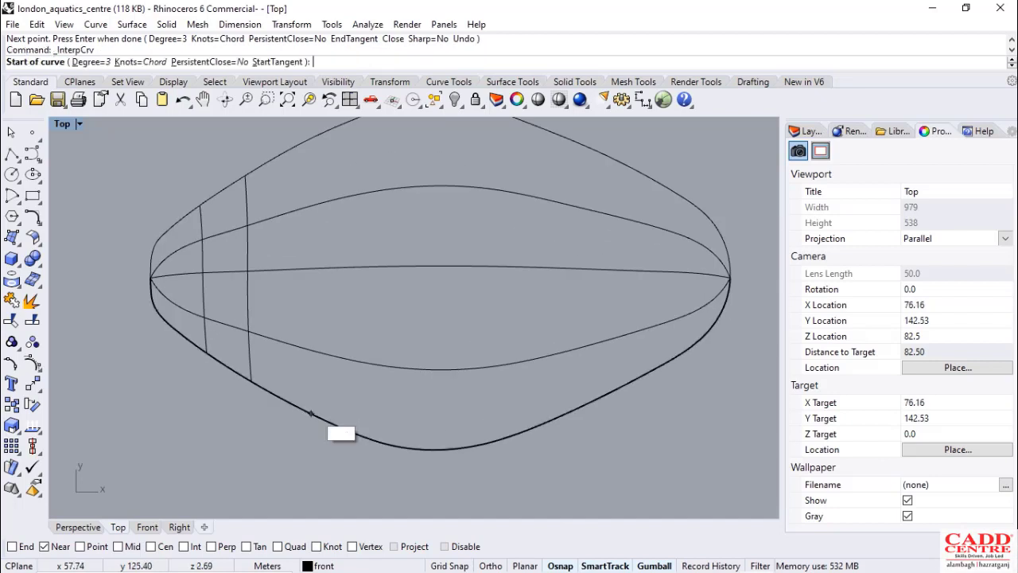
click(311, 412)
click(308, 349)
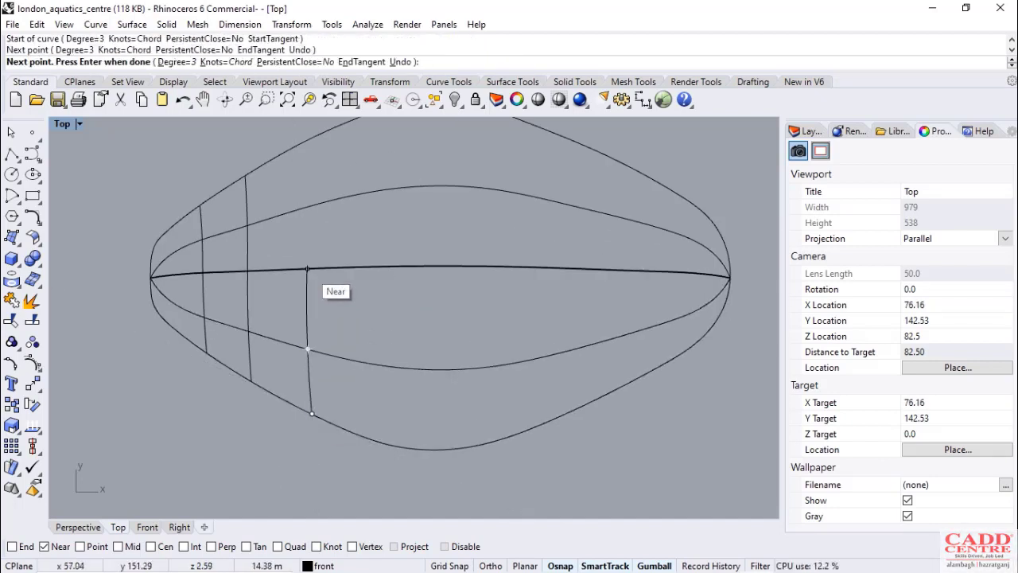
click(307, 269)
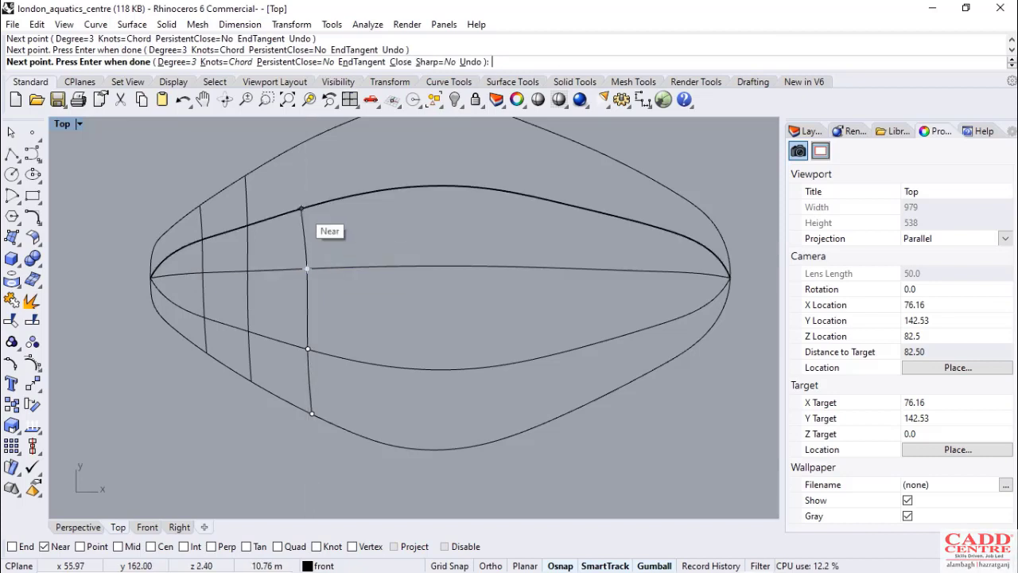
scroll(301, 208, up, 5)
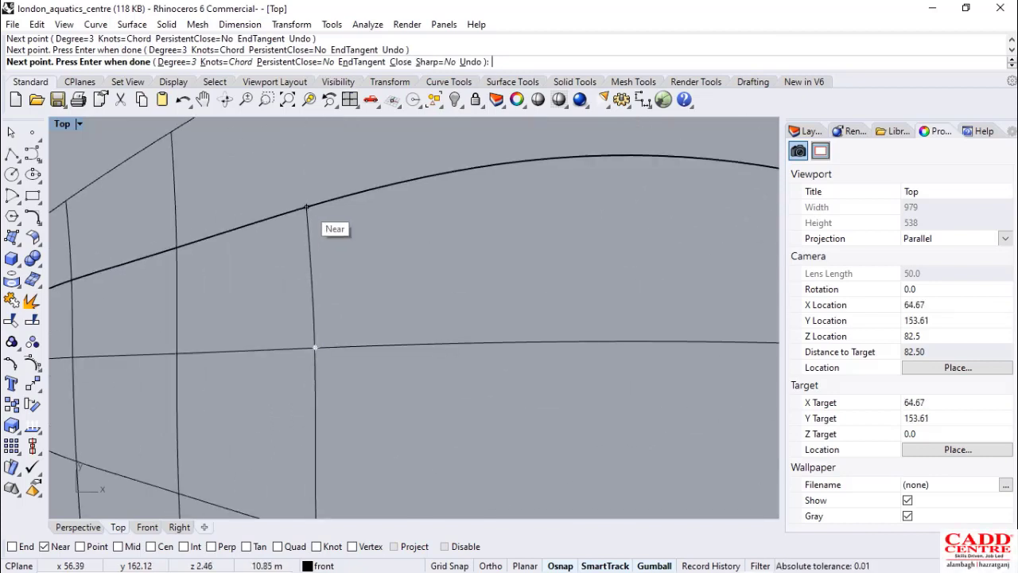
scroll(306, 208, down, 4)
scroll(306, 207, up, 3)
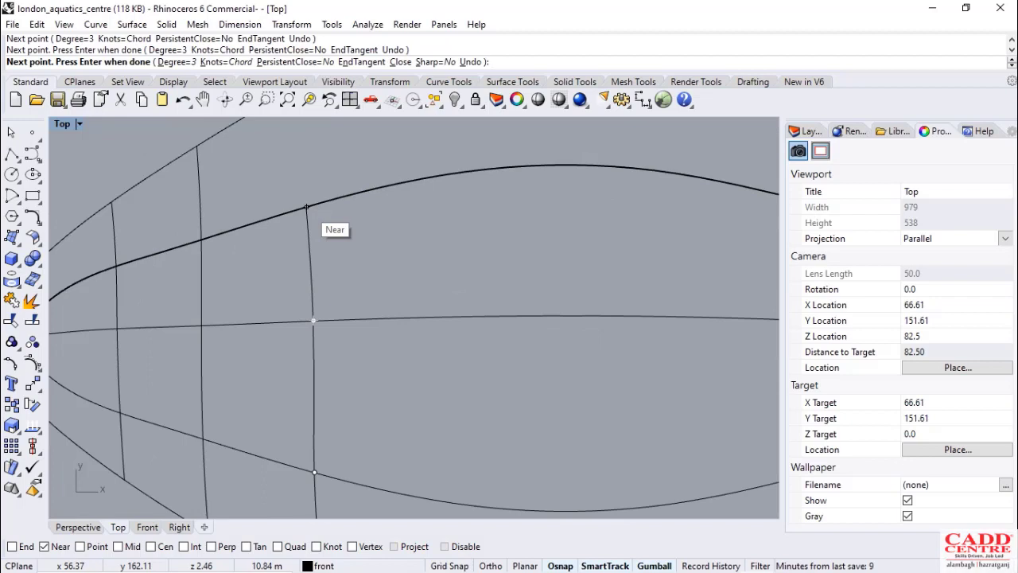
click(306, 207)
scroll(307, 210, down, 5)
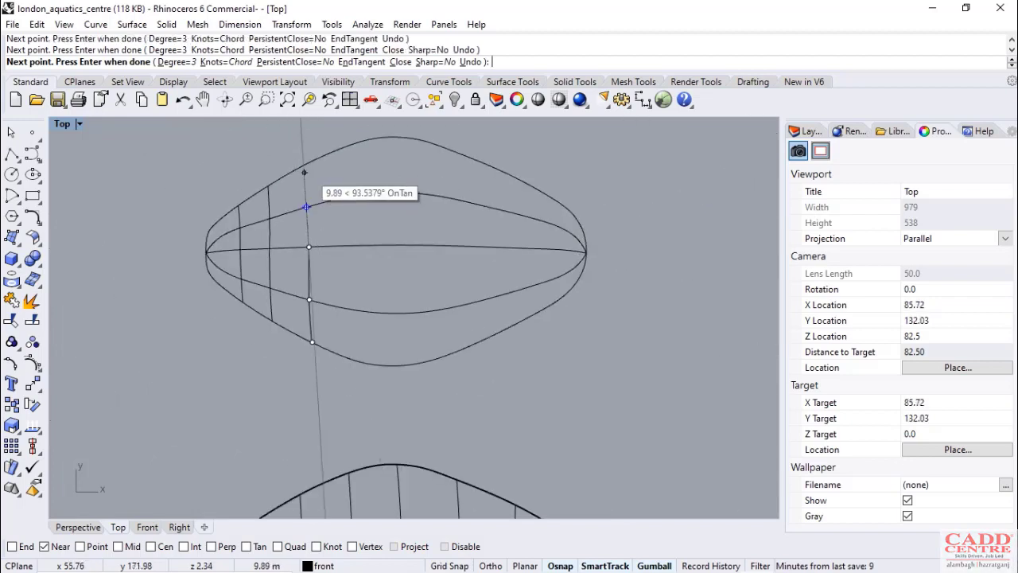
scroll(306, 208, up, 5)
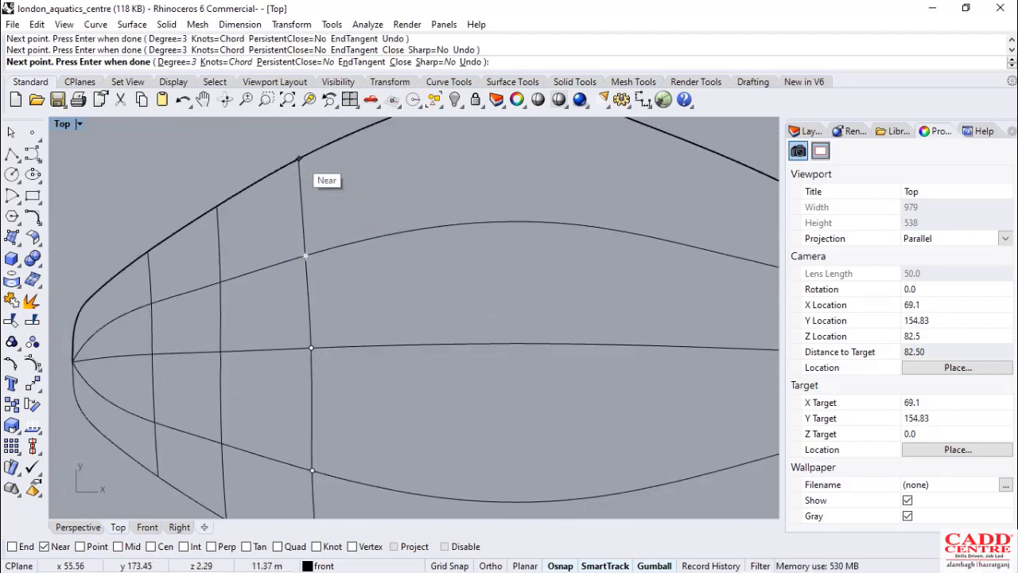
click(299, 158)
key(Return)
scroll(267, 226, down, 3)
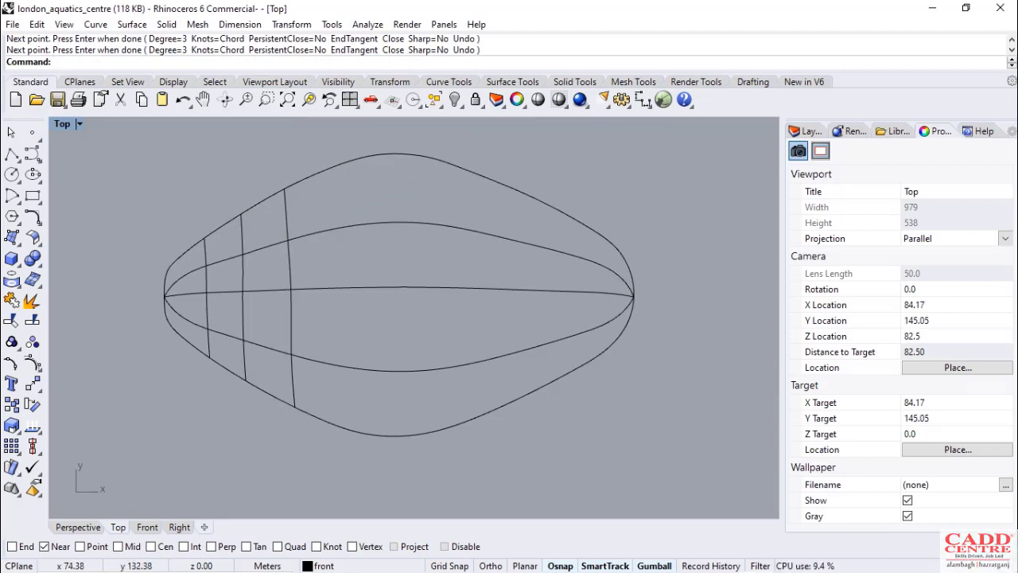
Switch to Chrome to view the London Aquatics Centre reference photo, and return to Rhinoceros
mouse_move(484, 558)
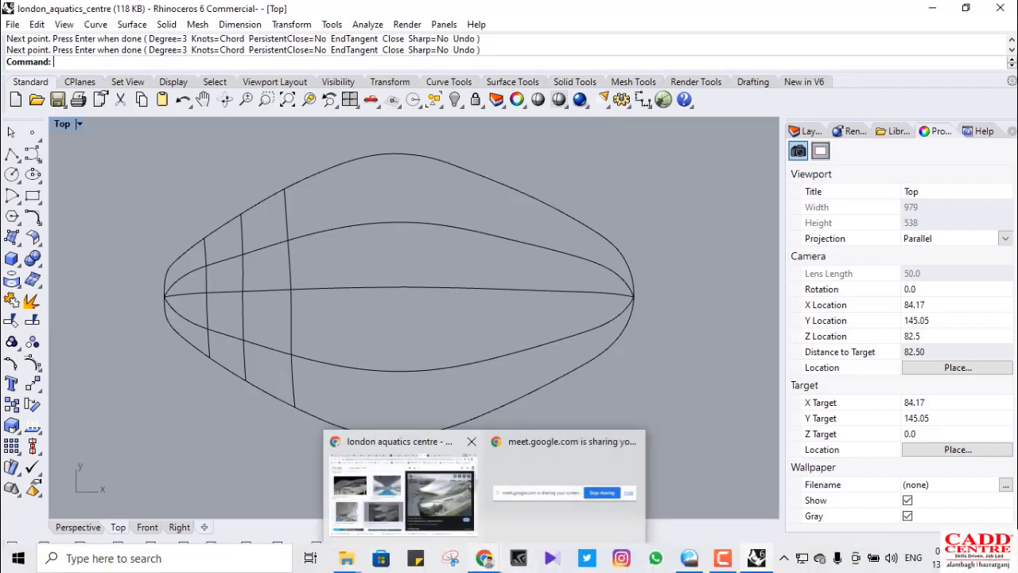
click(390, 493)
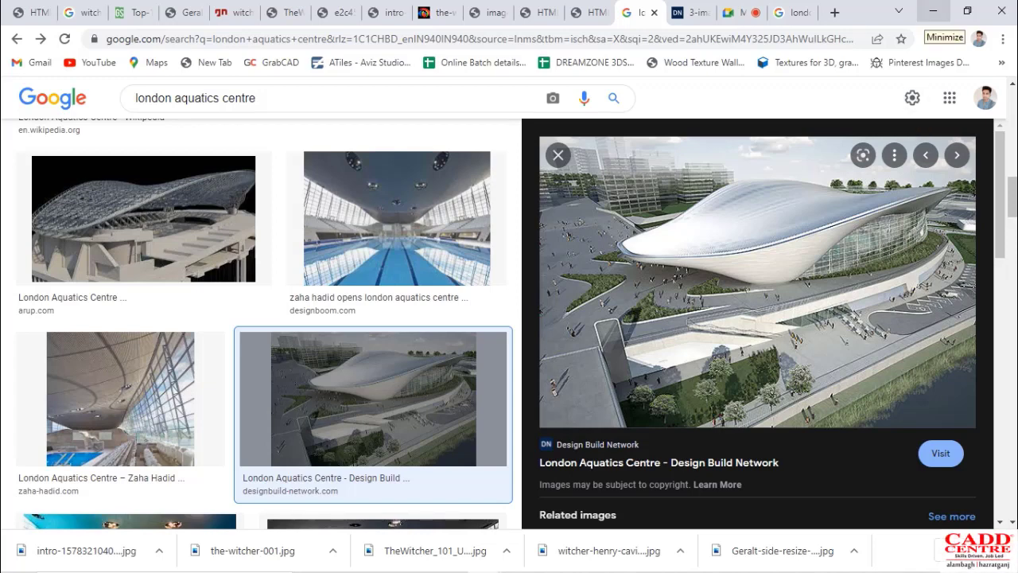
click(933, 11)
Examine the spacing of the three cross curves along the lengthwise roof curves at several magnifications in the Top view
scroll(262, 388, down, 16)
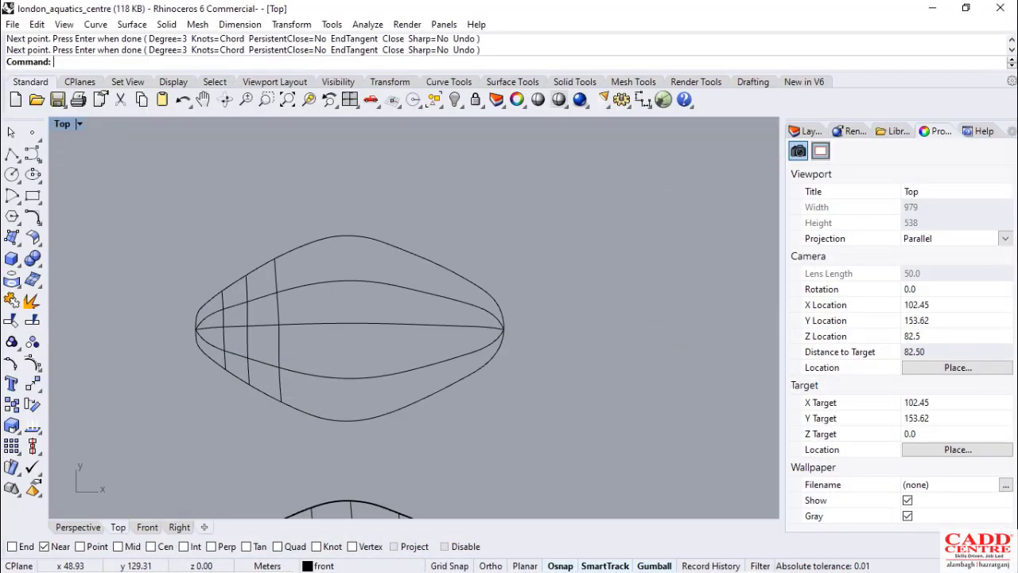
scroll(294, 409, up, 8)
scroll(271, 204, up, 5)
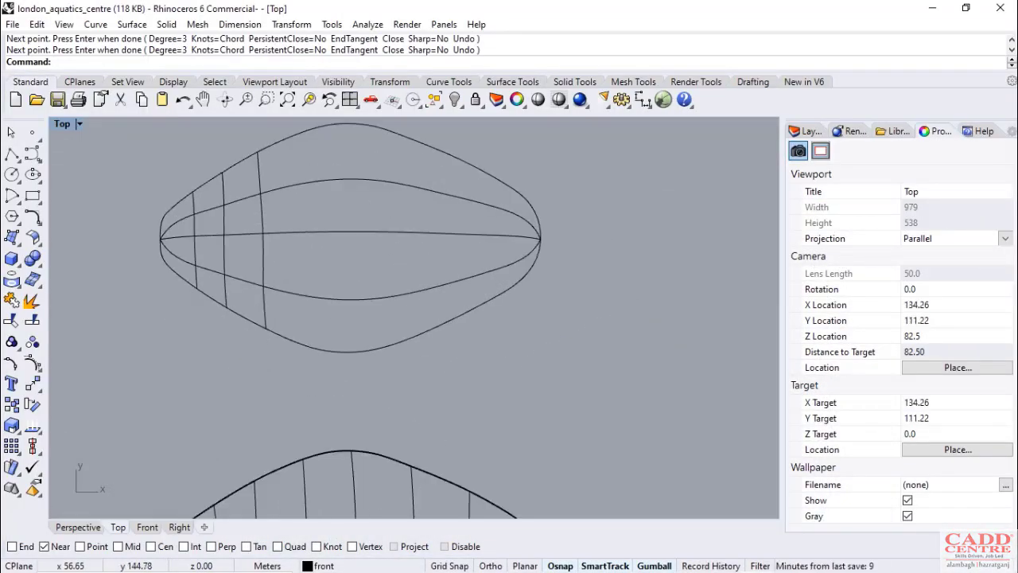
scroll(299, 184, down, 6)
scroll(302, 199, up, 5)
scroll(363, 292, down, 8)
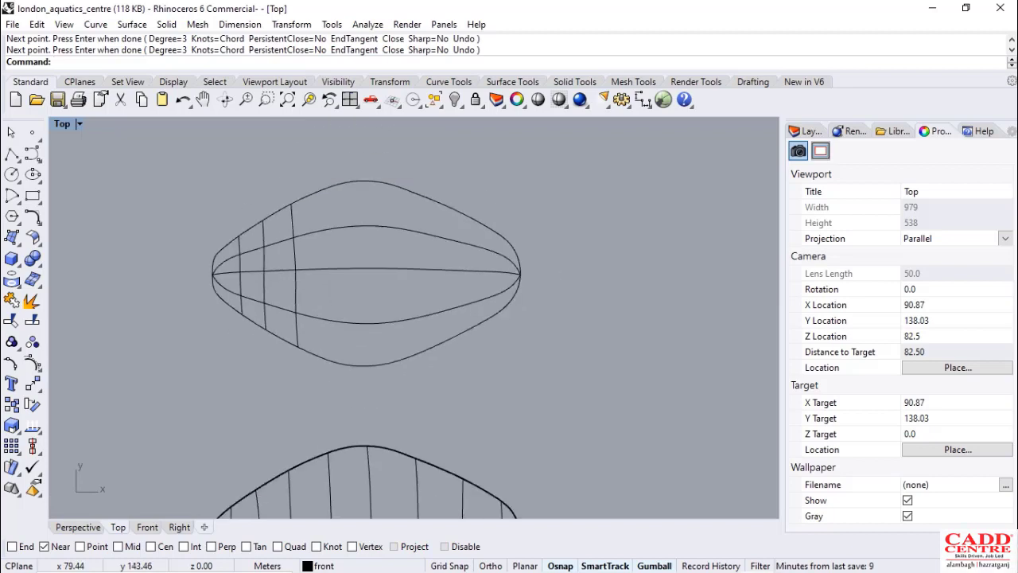
scroll(298, 320, up, 8)
scroll(289, 300, down, 8)
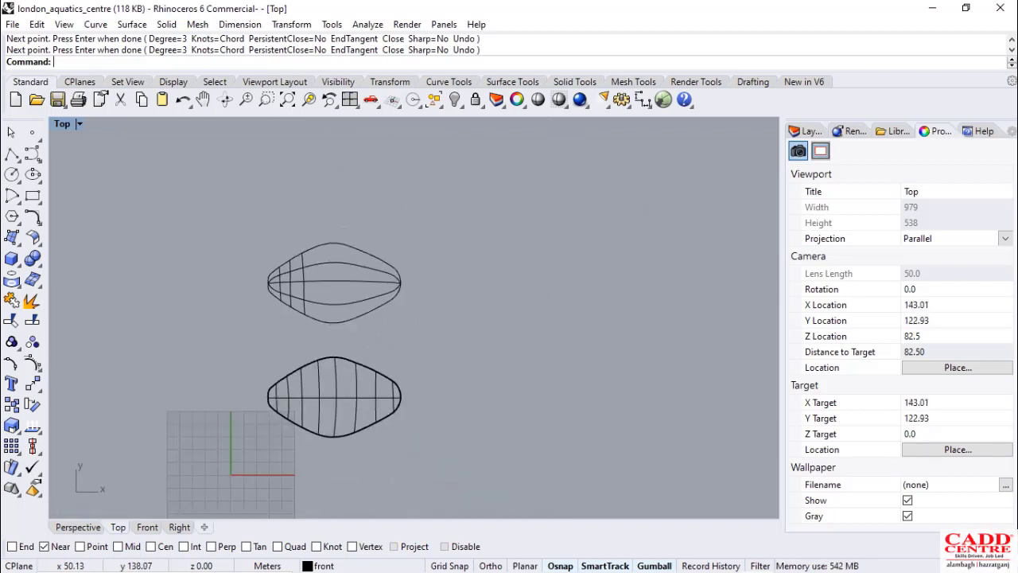
scroll(318, 295, up, 6)
scroll(378, 288, down, 8)
scroll(361, 323, up, 5)
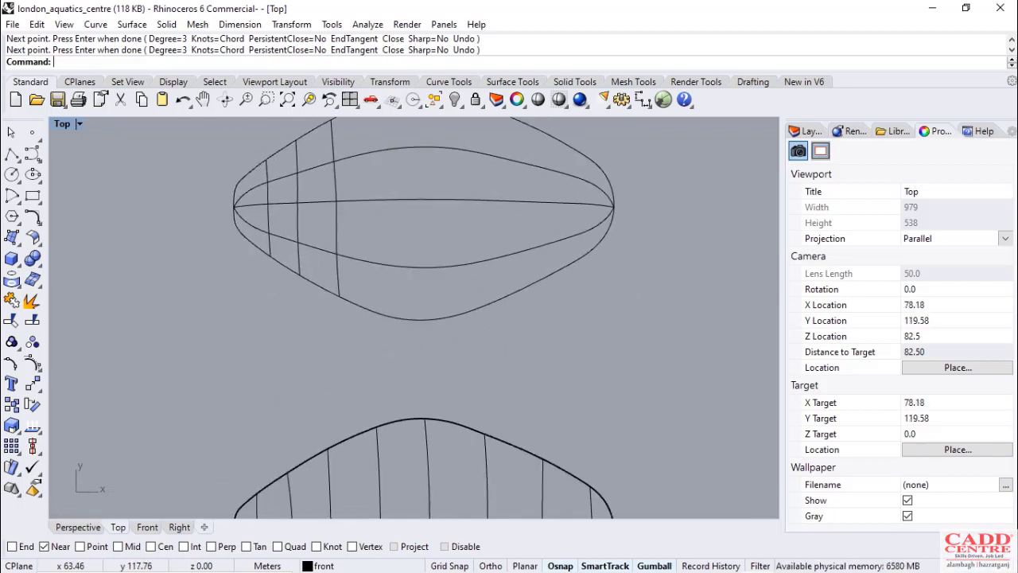
scroll(384, 350, down, 4)
scroll(385, 334, up, 6)
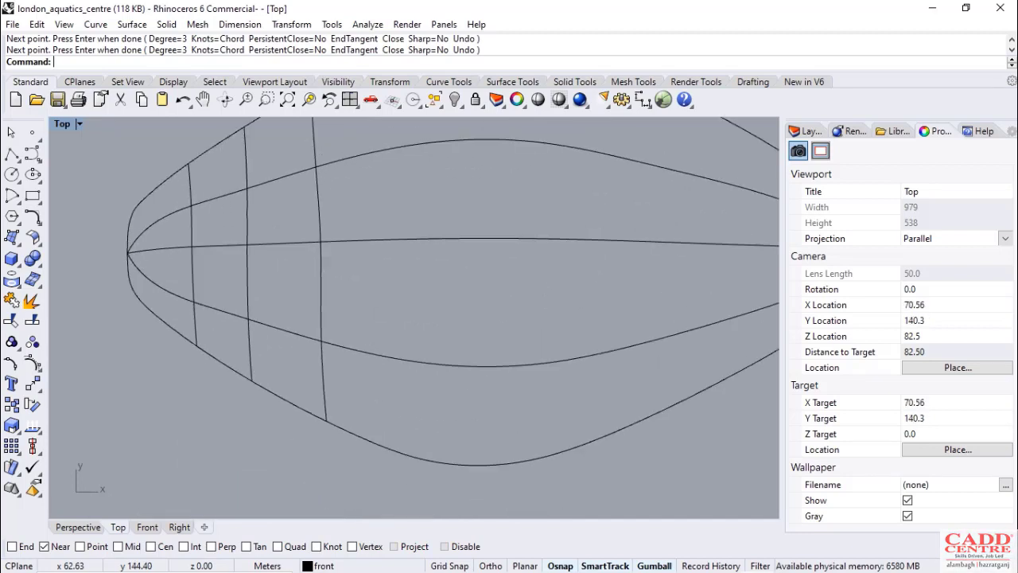
scroll(390, 310, down, 2)
scroll(350, 302, up, 3)
scroll(350, 302, down, 5)
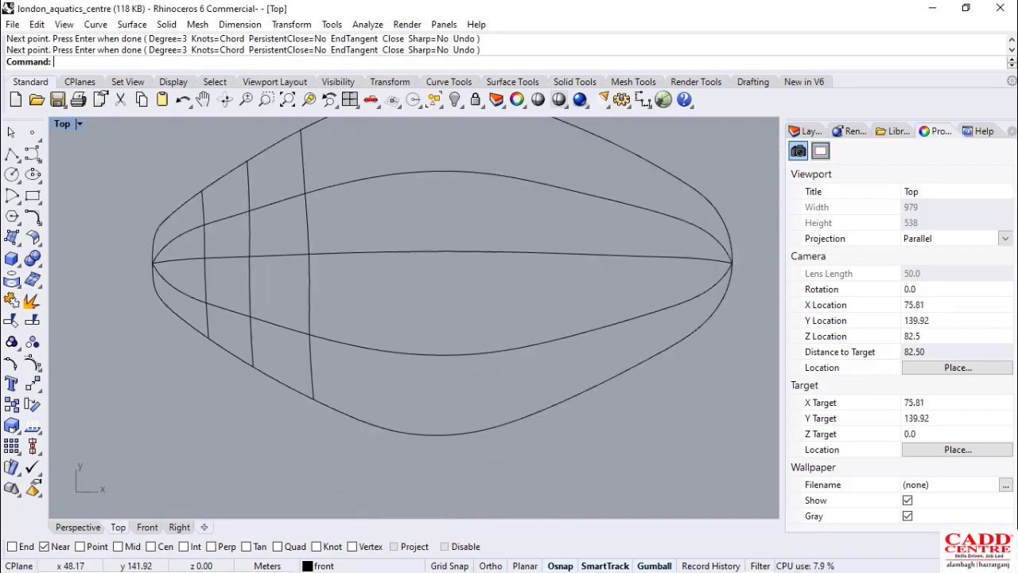
mouse_move(327, 321)
right_down()
mouse_move(345, 267)
mouse_move(337, 313)
right_up()
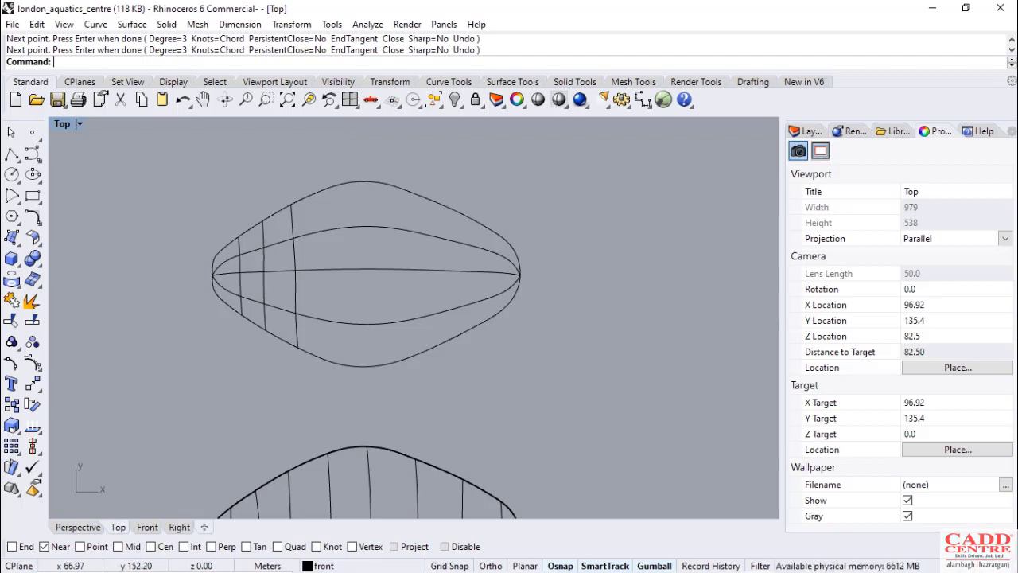
scroll(308, 267, down, 4)
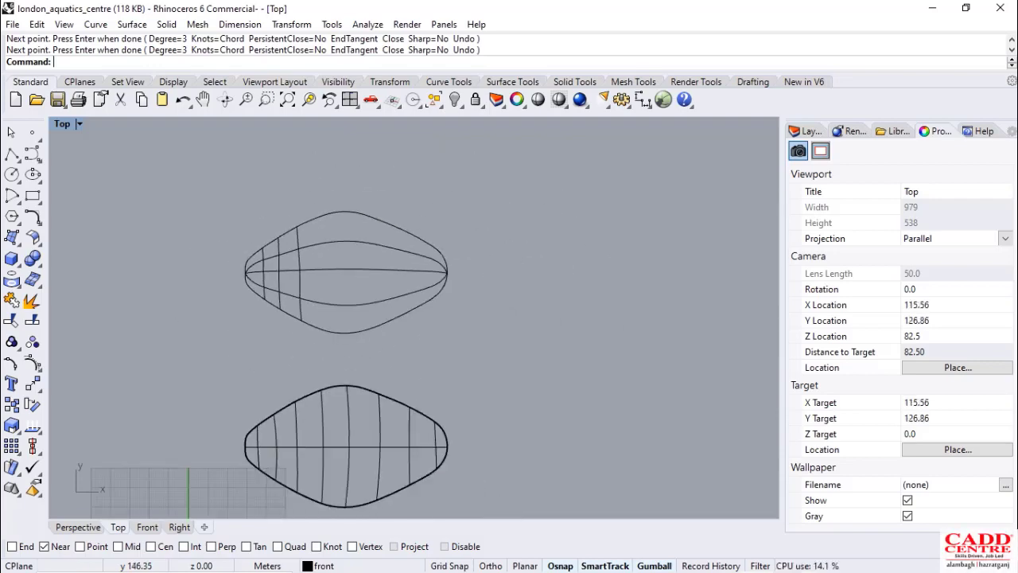
Consult the London Aquatics Centre photo in Chrome twice as a roof shape reference, returning to Rhinoceros each time
mouse_move(484, 566)
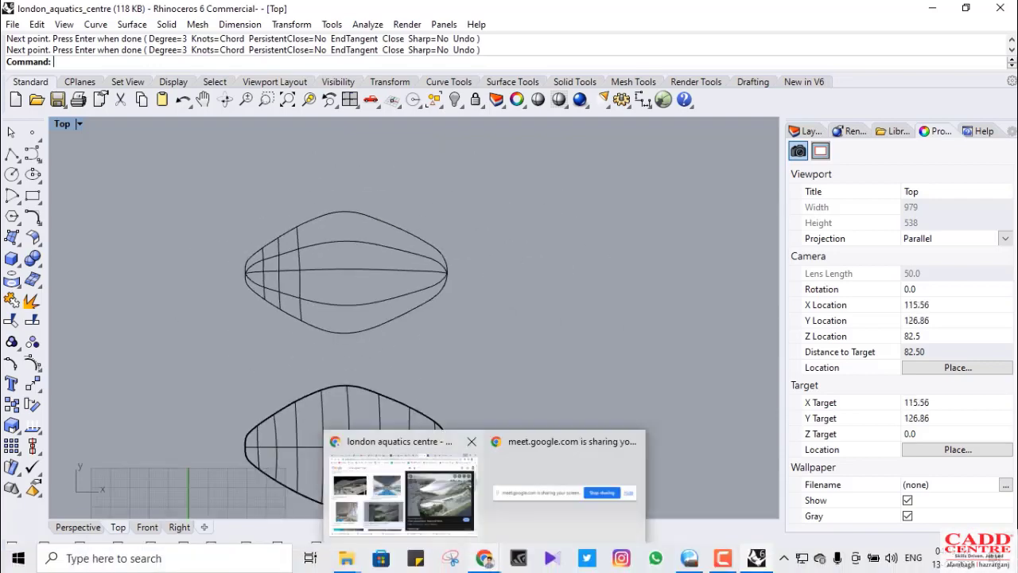
click(398, 489)
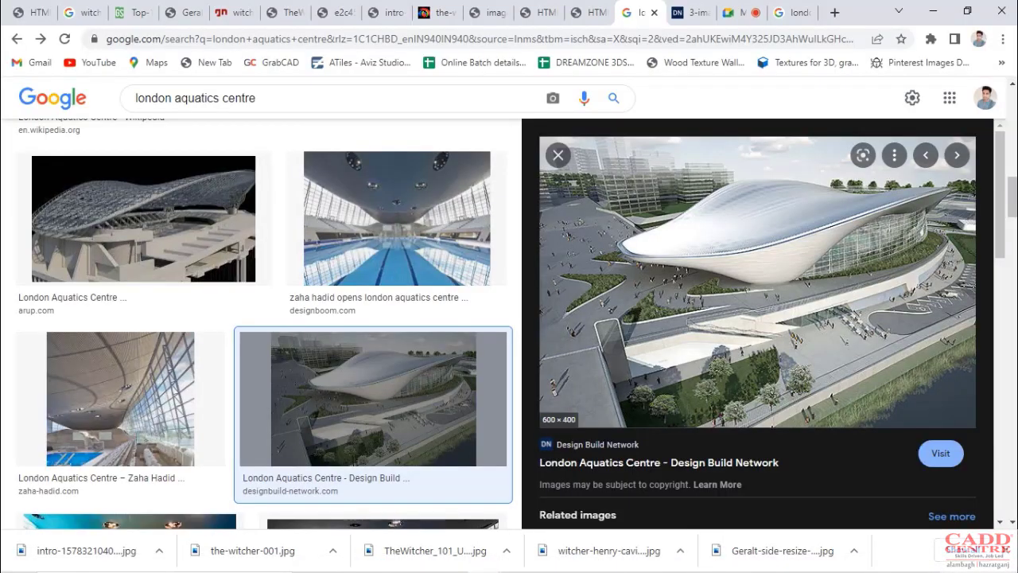
click(933, 11)
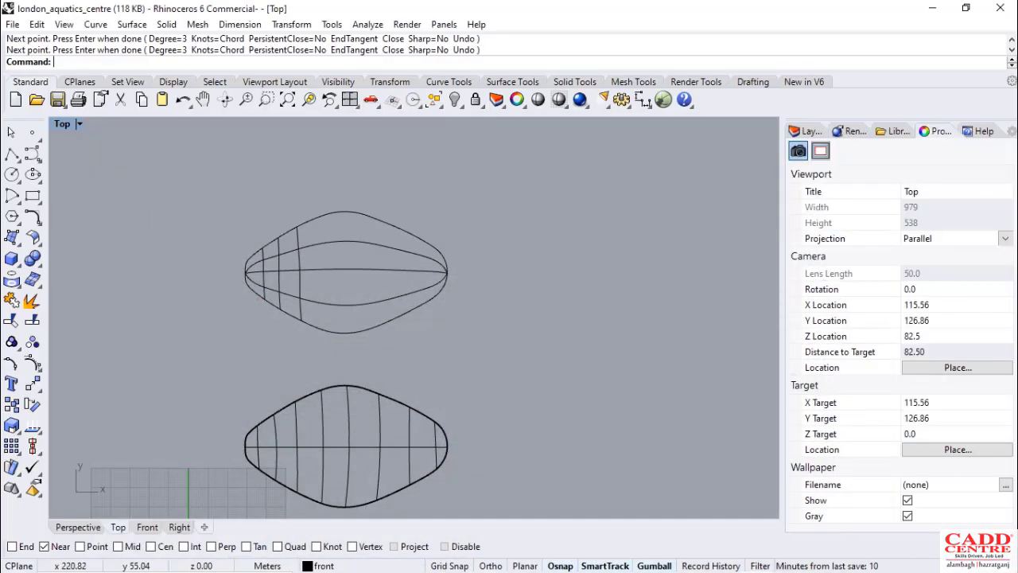
mouse_move(686, 566)
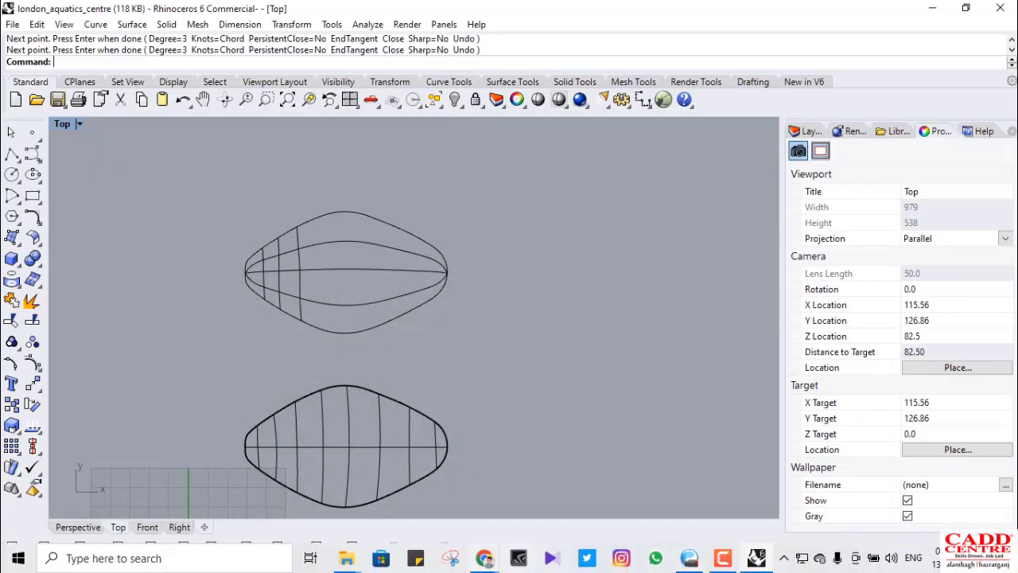
mouse_move(484, 559)
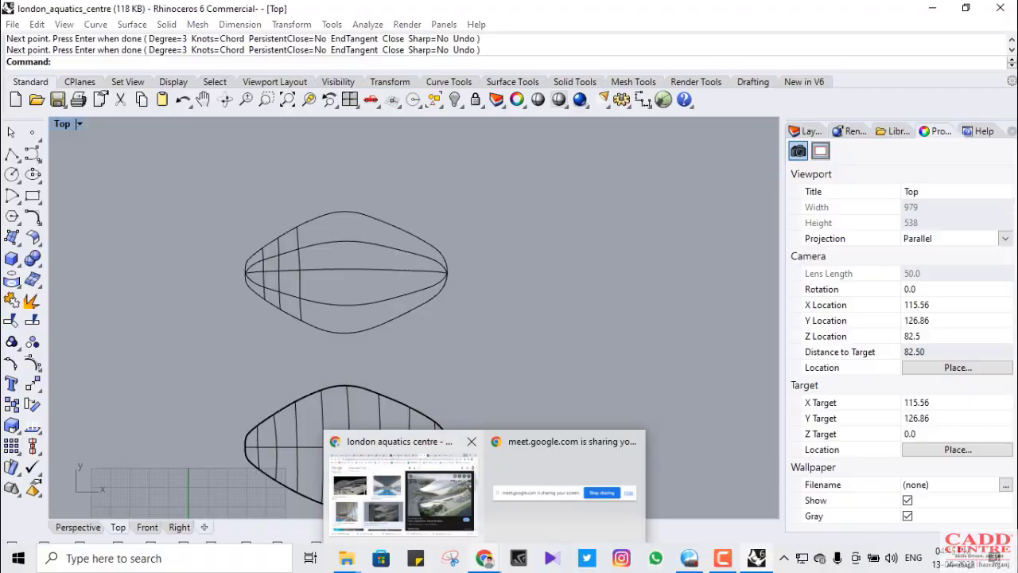
click(398, 493)
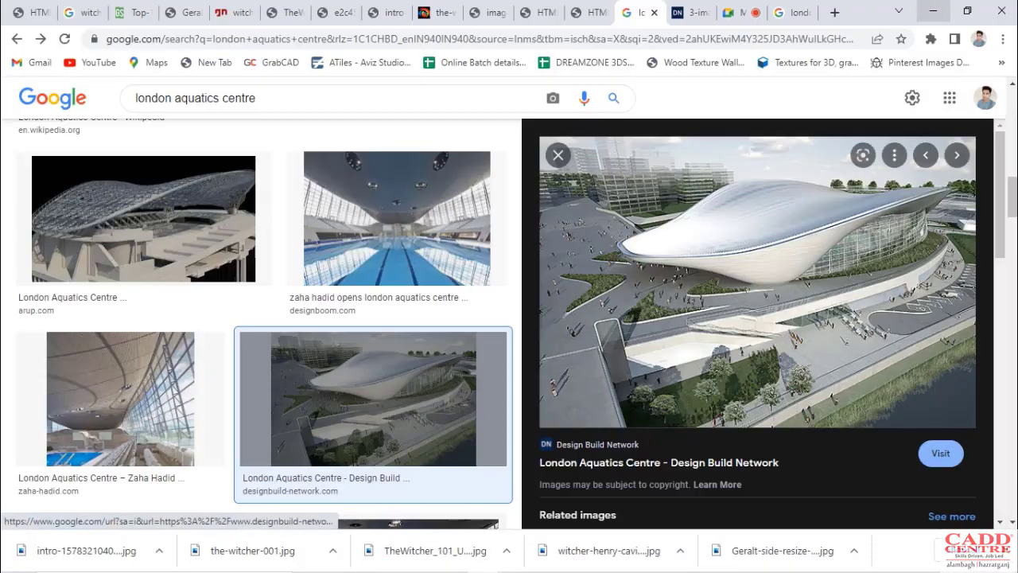
click(933, 11)
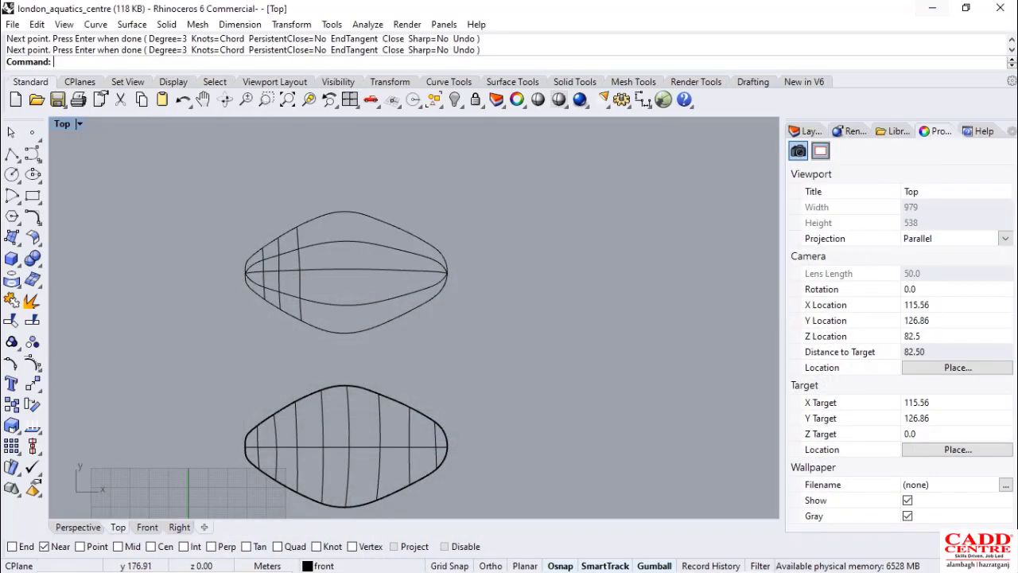
Compare the partly built curve network with the original roof surface's isocurves in the Top view
scroll(288, 242, up, 6)
scroll(363, 295, up, 6)
scroll(377, 296, down, 12)
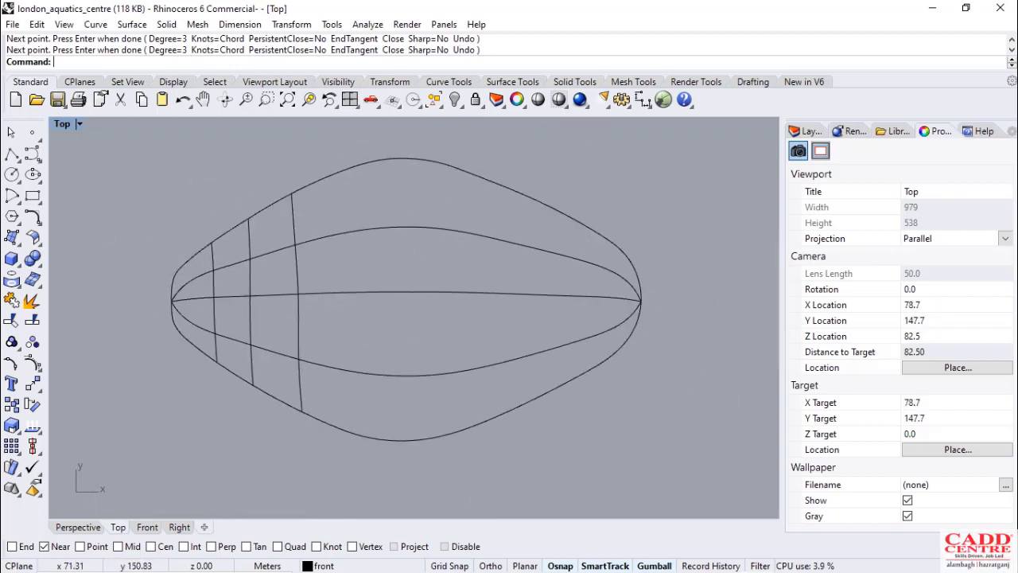
scroll(380, 339, up, 6)
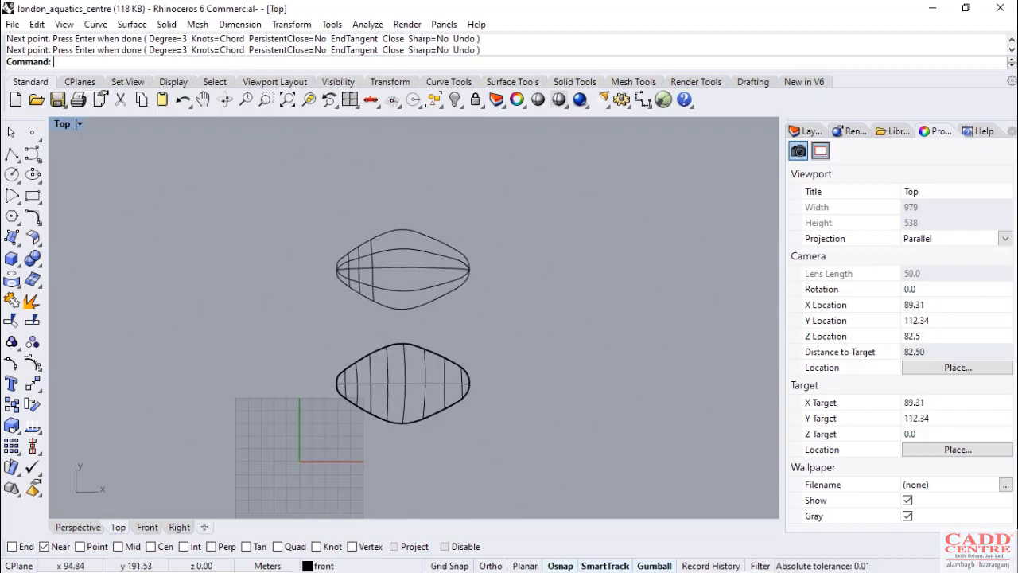
scroll(414, 277, down, 4)
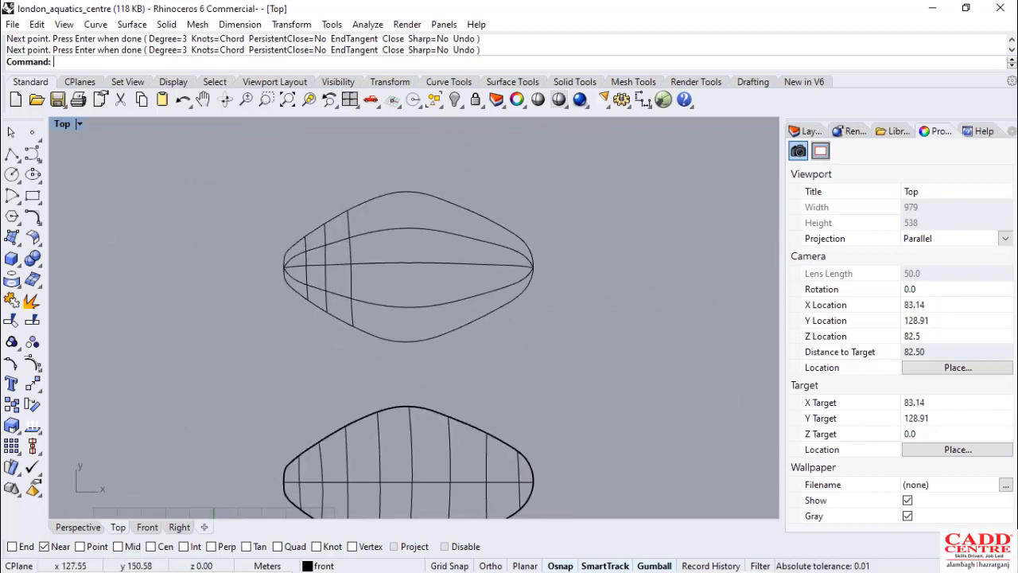
scroll(371, 261, up, 2)
scroll(372, 259, up, 4)
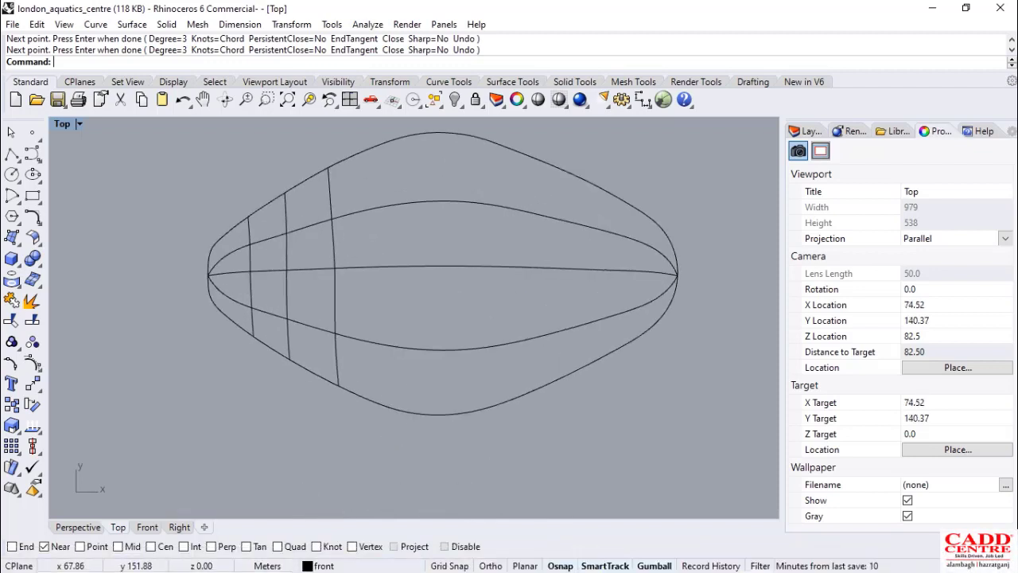
scroll(383, 267, down, 10)
scroll(406, 276, up, 4)
scroll(402, 267, up, 3)
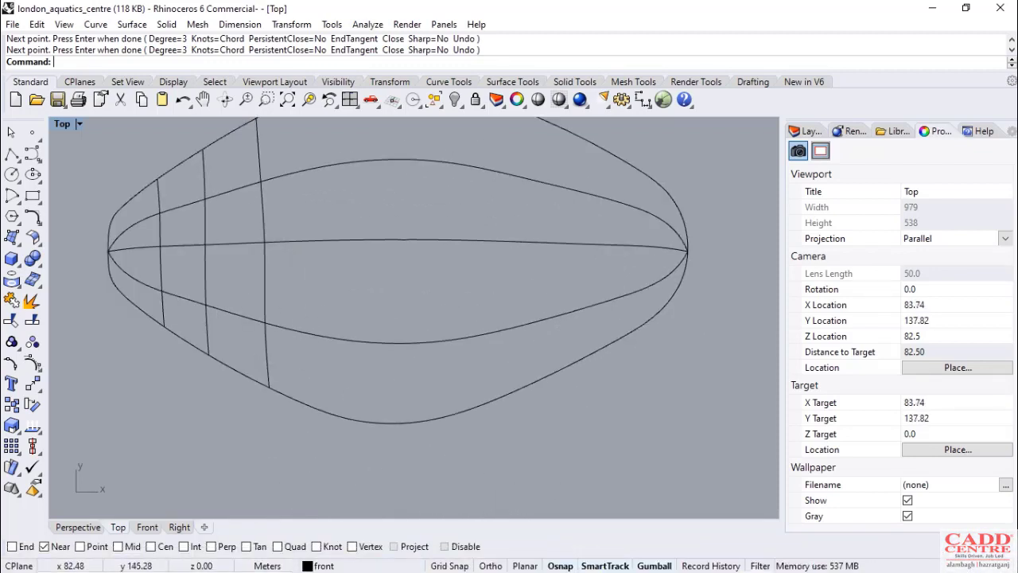
scroll(406, 270, down, 3)
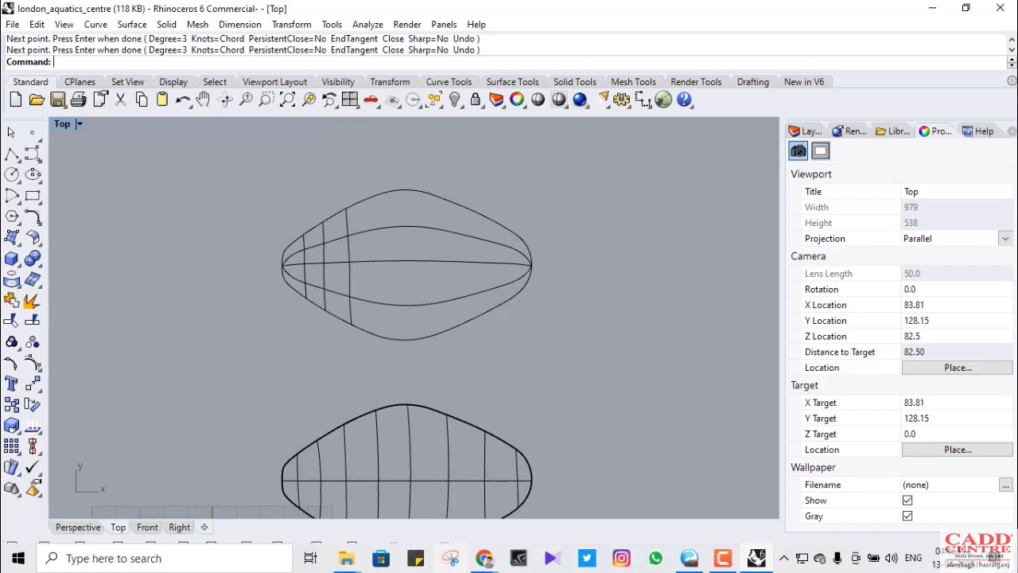
Check the roof form in the Chrome reference photo again, and view the curve network beside the original roof in Rhinoceros
mouse_move(484, 558)
click(385, 489)
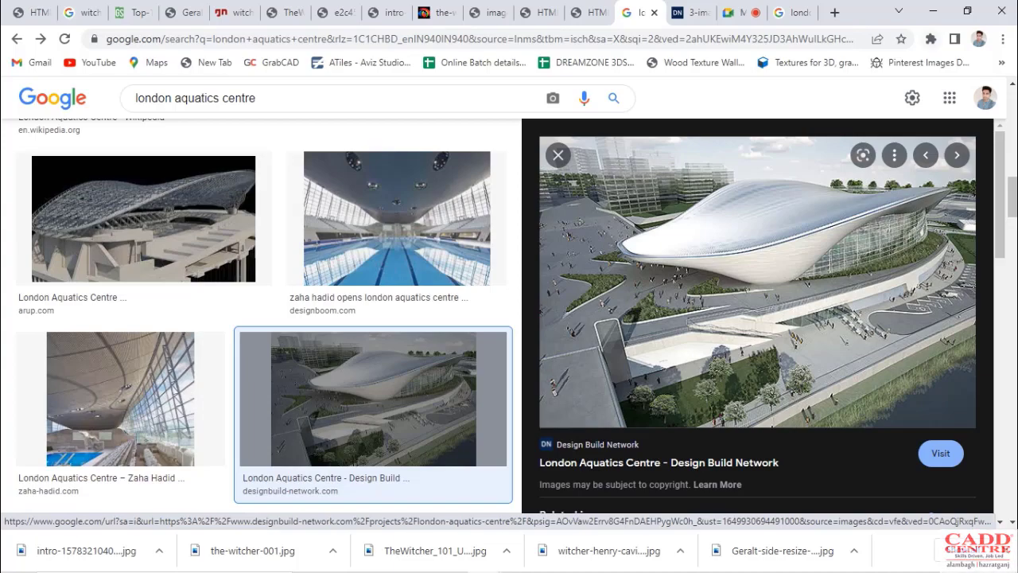
click(934, 11)
scroll(444, 269, down, 4)
scroll(426, 293, up, 2)
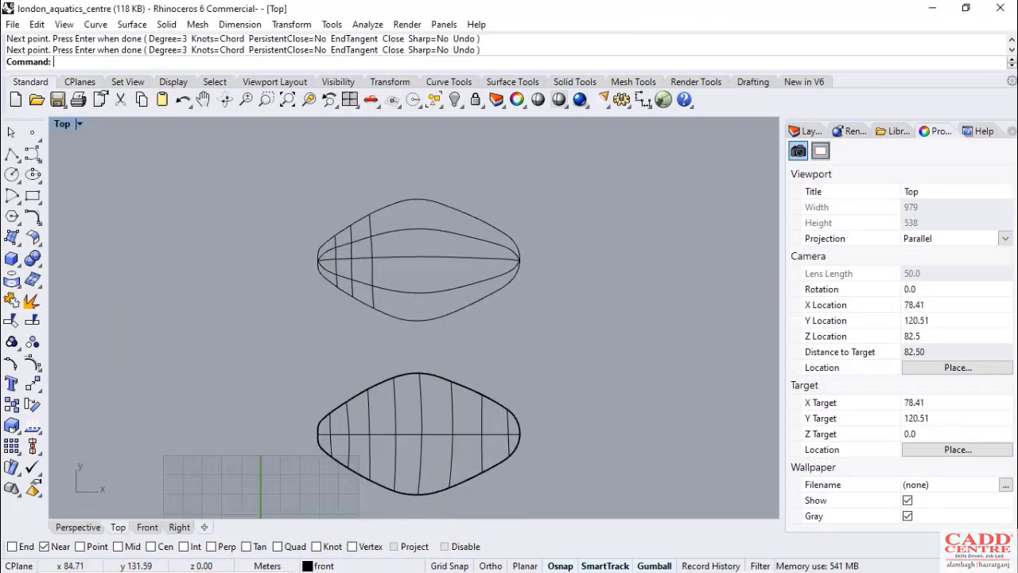
scroll(372, 292, down, 2)
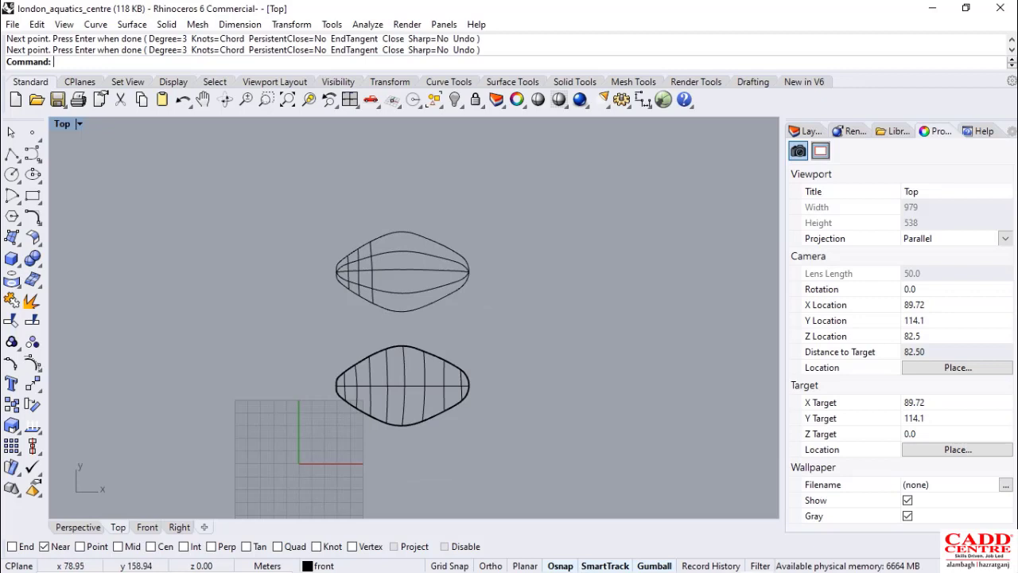
Draw a fourth interpolated cross curve through all five lengthwise roof curves, between the third cross curve and the roof's widest part
scroll(378, 259, up, 4)
scroll(378, 259, up, 3)
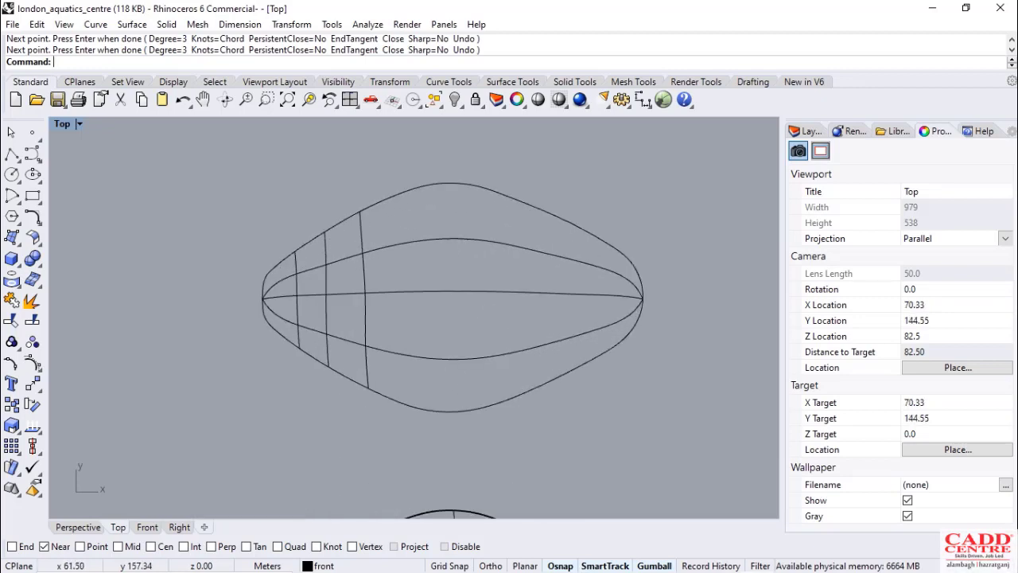
scroll(378, 259, down, 3)
scroll(378, 259, up, 3)
scroll(377, 259, down, 4)
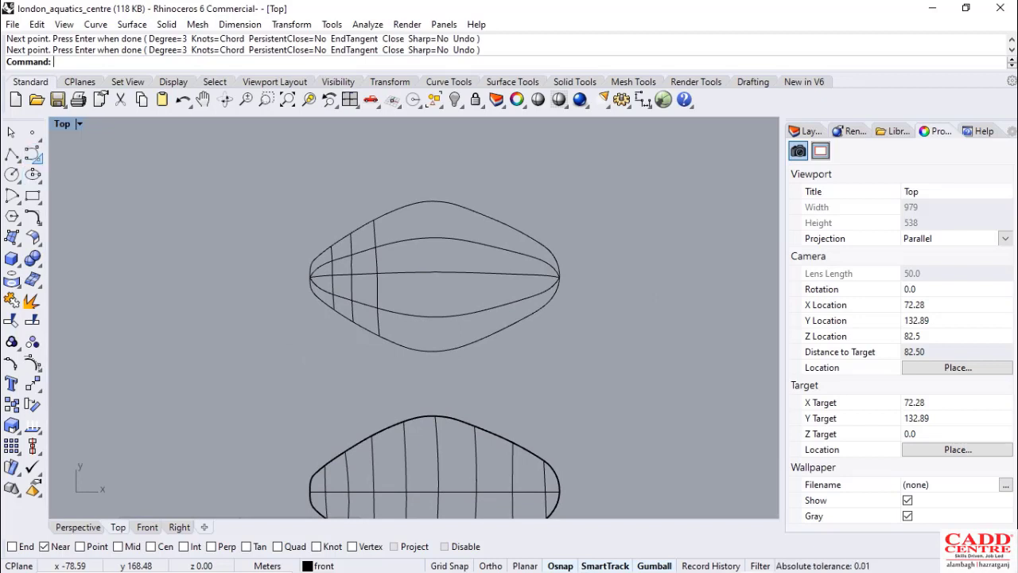
click(33, 155)
click(74, 160)
scroll(449, 296, up, 3)
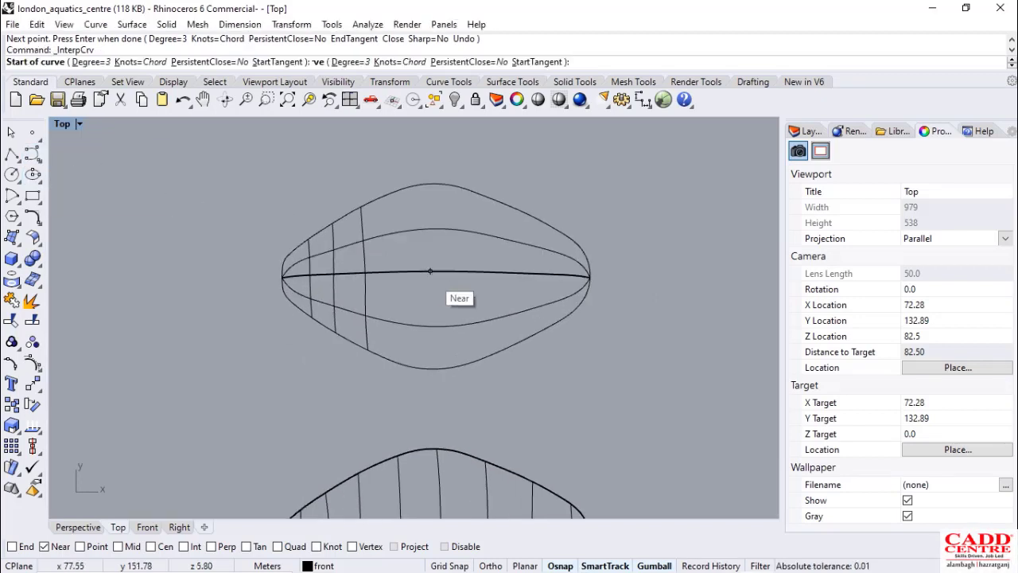
click(387, 434)
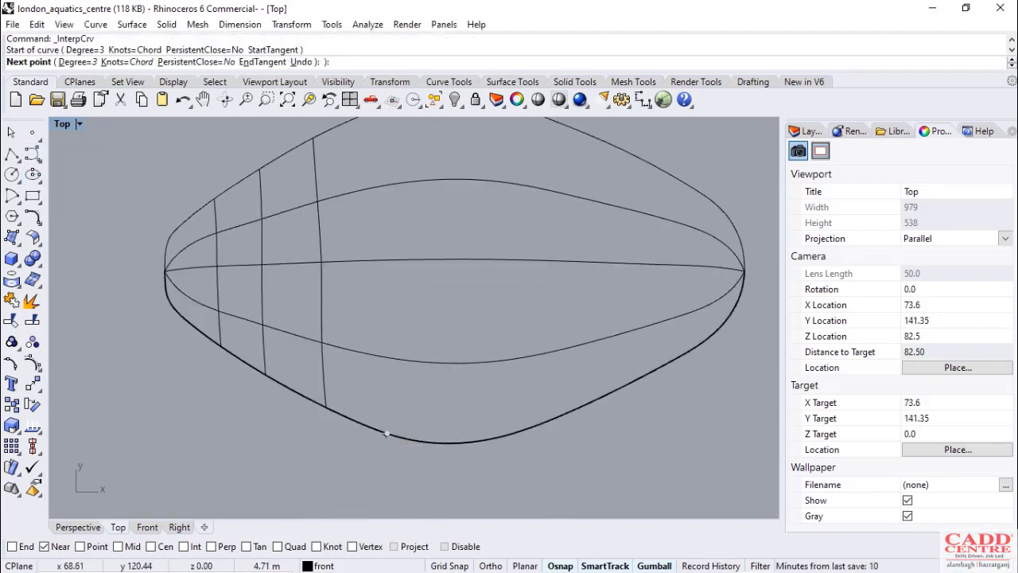
click(380, 356)
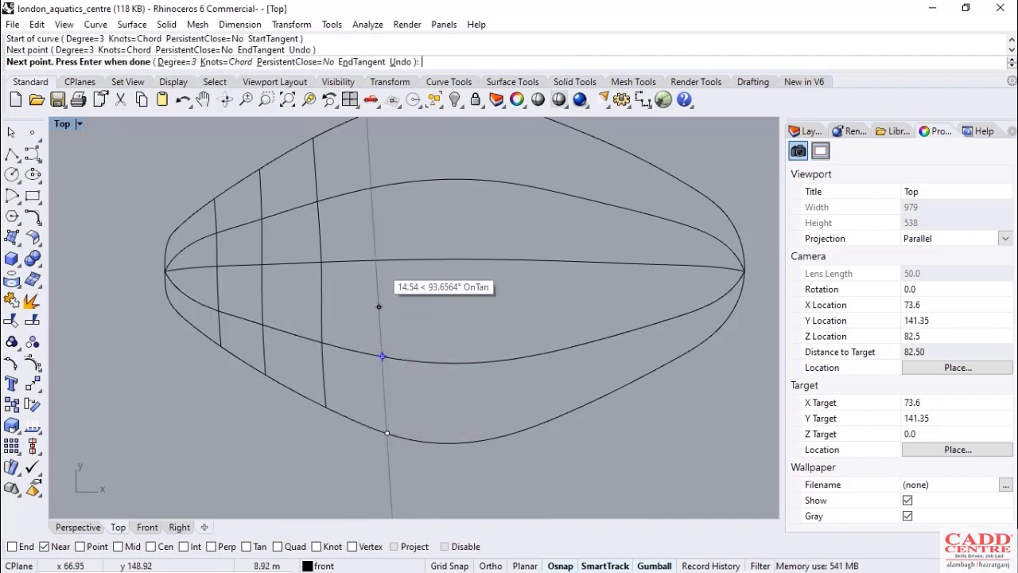
click(380, 259)
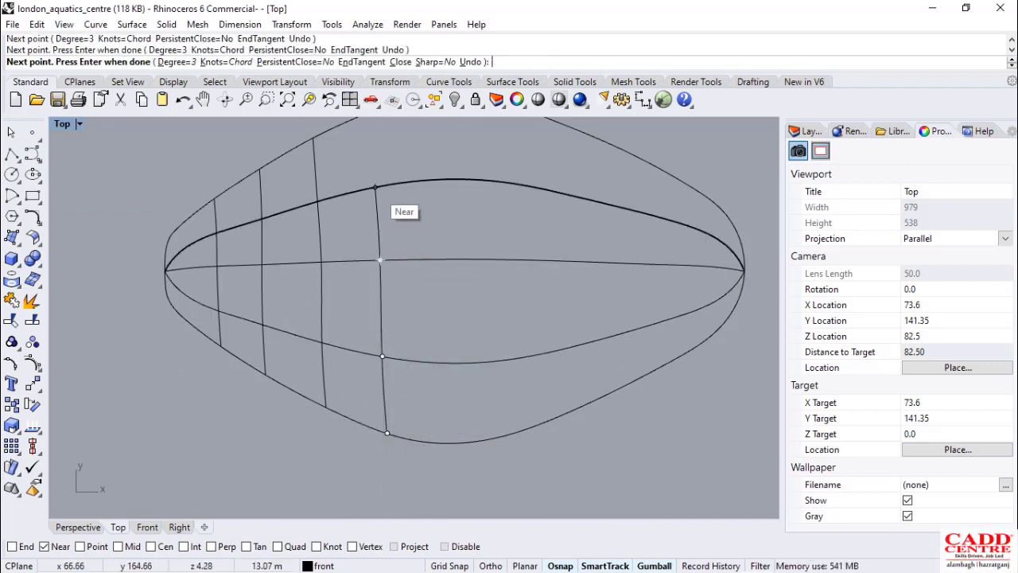
click(372, 187)
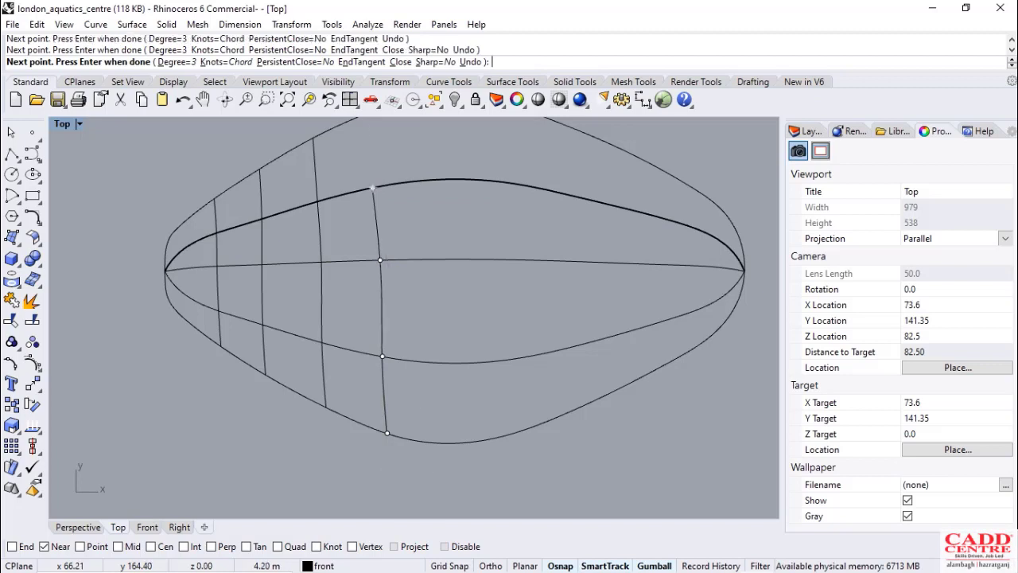
key(Up)
key(Up)
scroll(369, 163, up, 1)
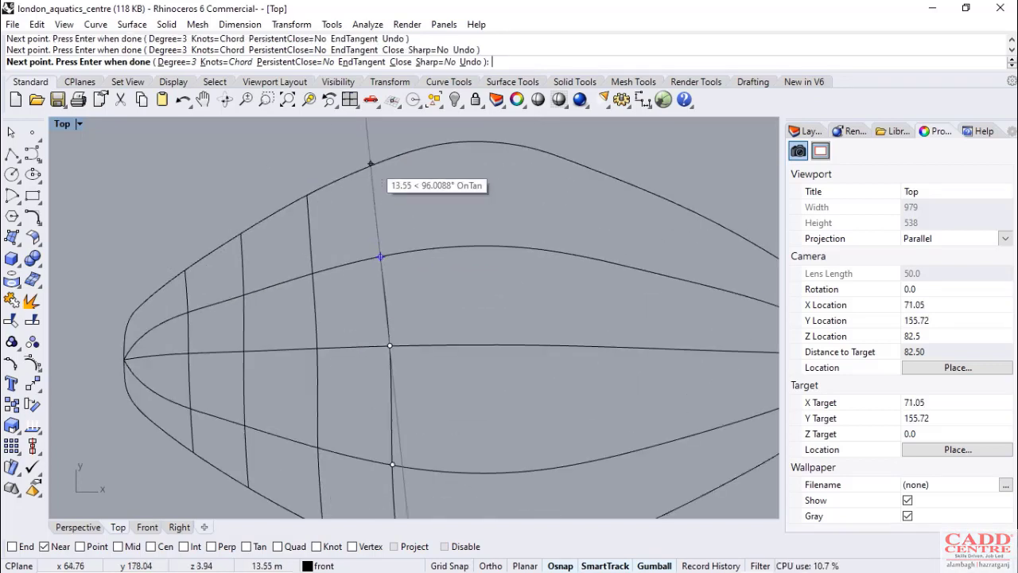
right_click(378, 164)
scroll(312, 184, down, 3)
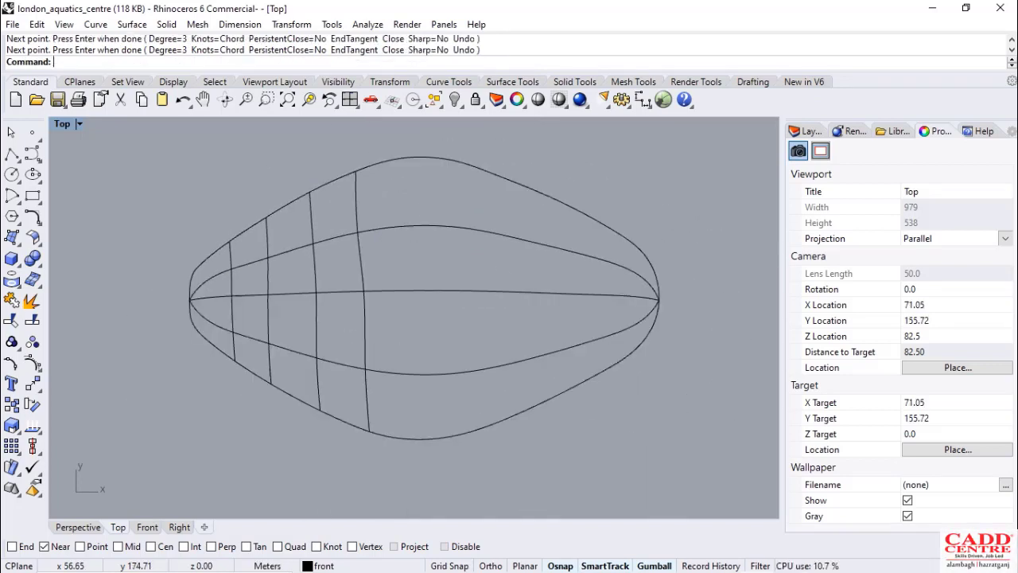
right_click(413, 423)
scroll(411, 394, up, 2)
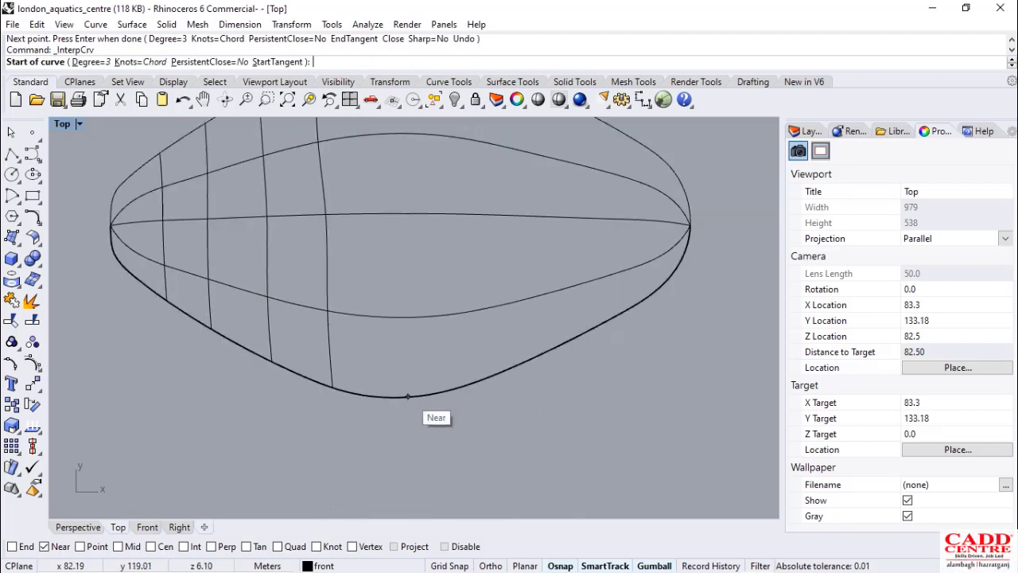
click(408, 395)
click(406, 316)
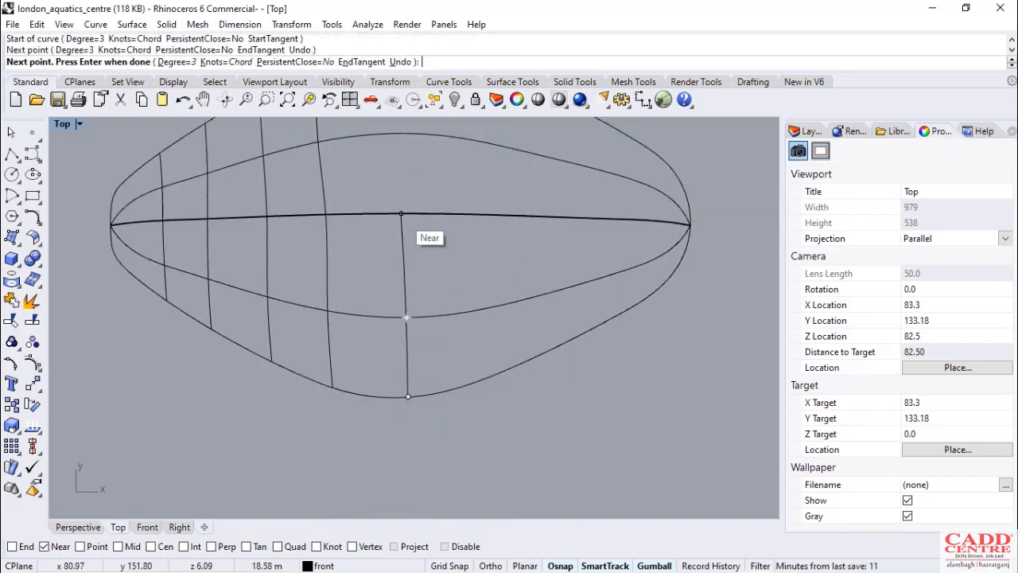
click(401, 213)
scroll(403, 195, down, 4)
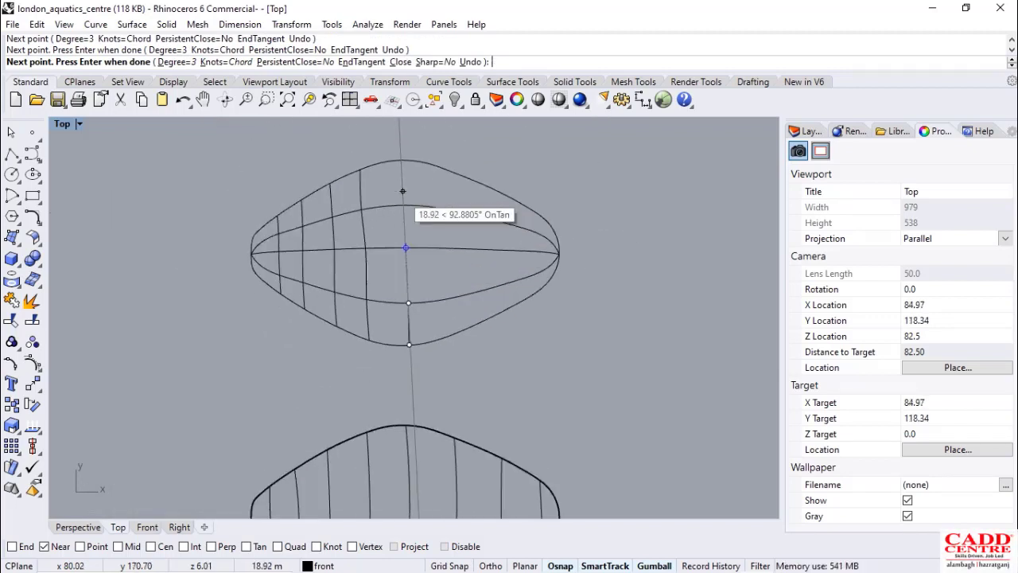
scroll(403, 191, up, 6)
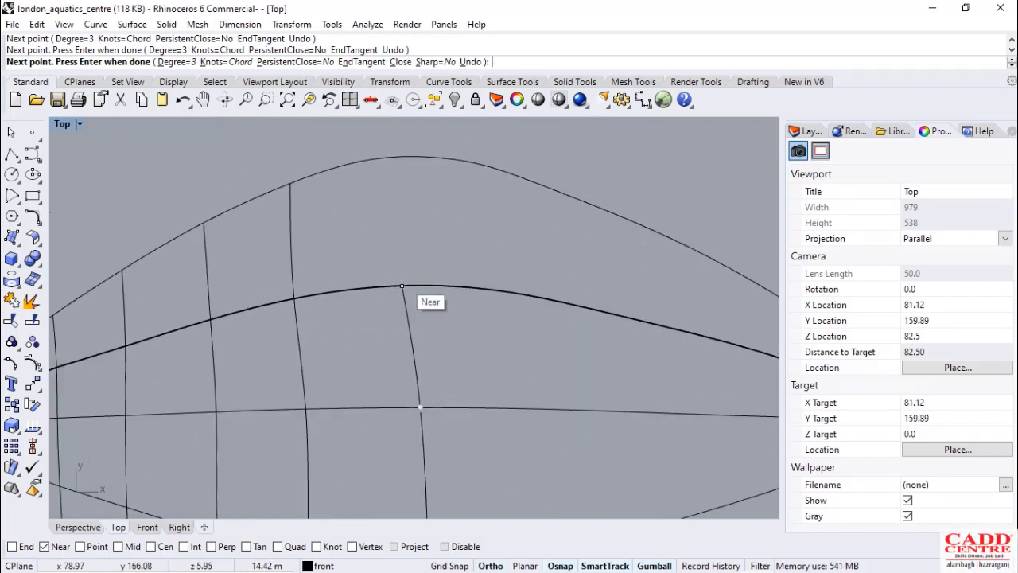
click(414, 281)
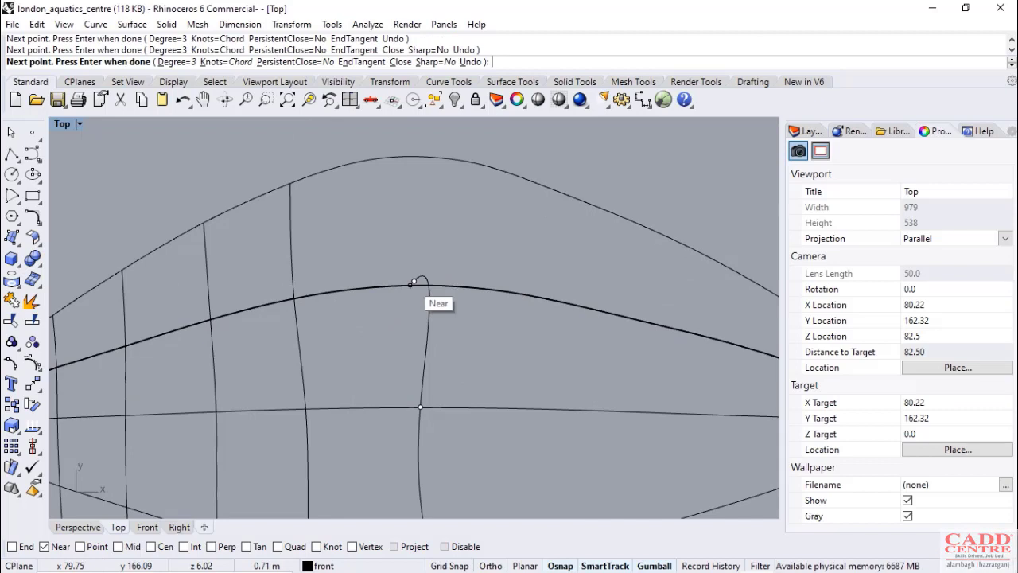
scroll(402, 256, down, 4)
key(ctrl+z)
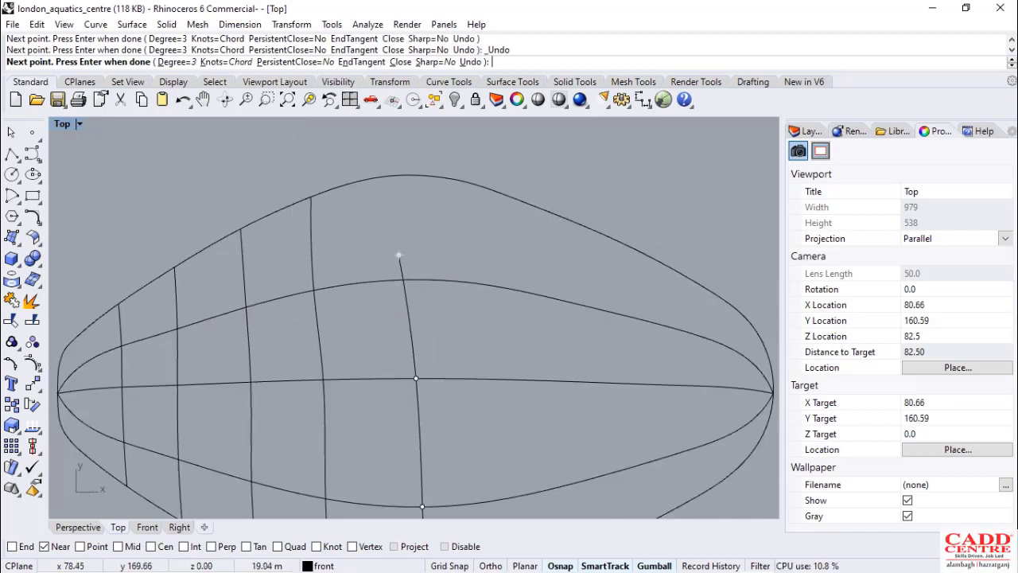
scroll(401, 257, up, 5)
scroll(385, 202, down, 2)
key(ctrl+z)
scroll(398, 246, down, 5)
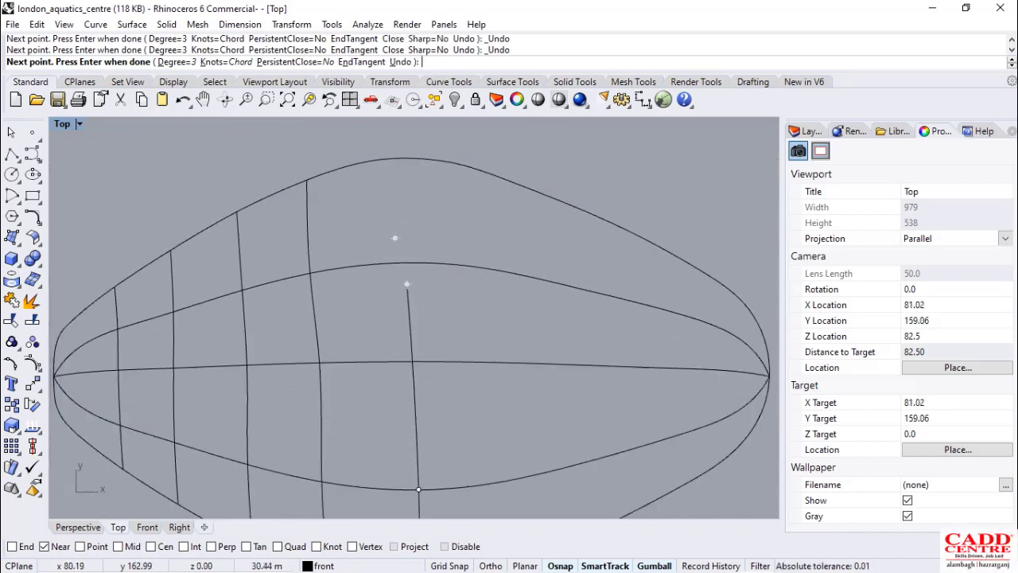
key(Escape)
Draw a fifth interpolated cross curve at the roof's widest part, snapping a point onto each of the five lengthwise curves
key(Return)
scroll(404, 329, up, 3)
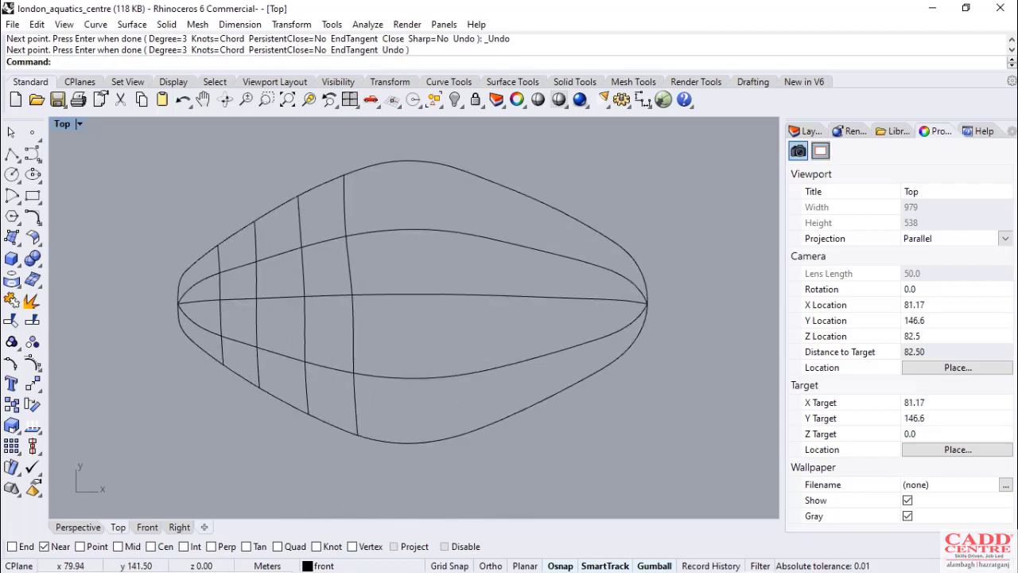
click(407, 443)
scroll(405, 388, up, 2)
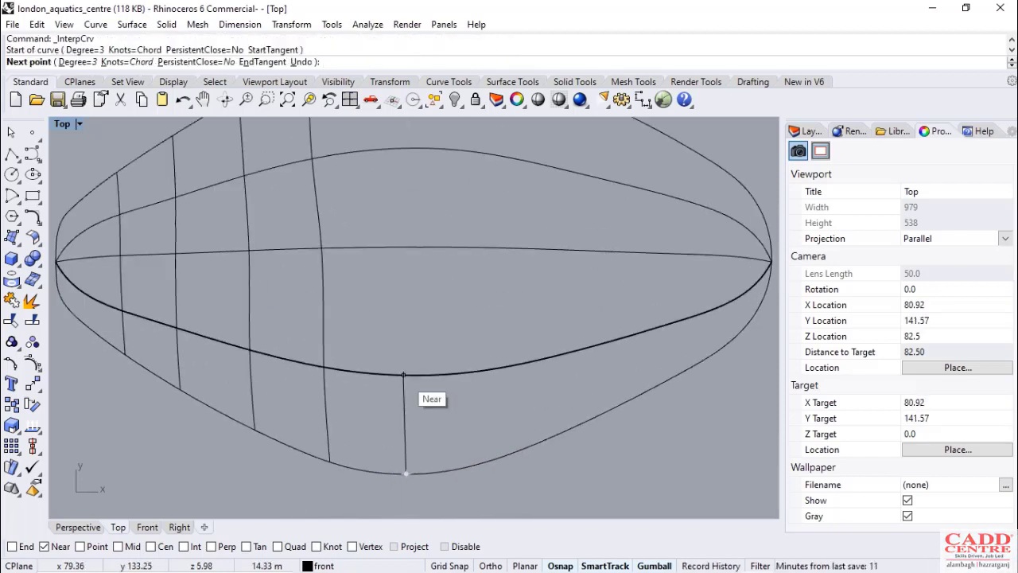
click(403, 375)
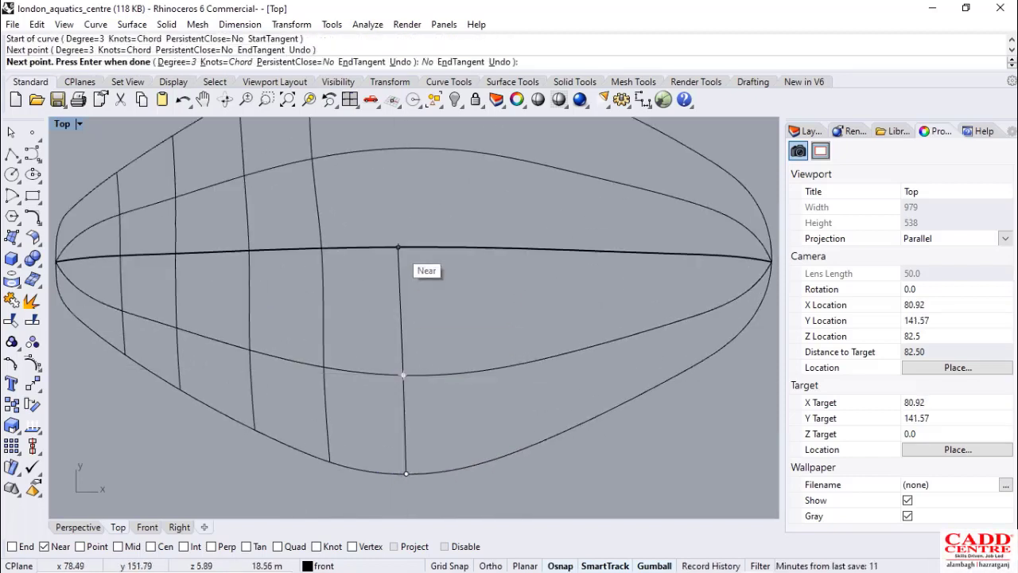
click(398, 248)
scroll(398, 247, down, 4)
scroll(397, 199, up, 4)
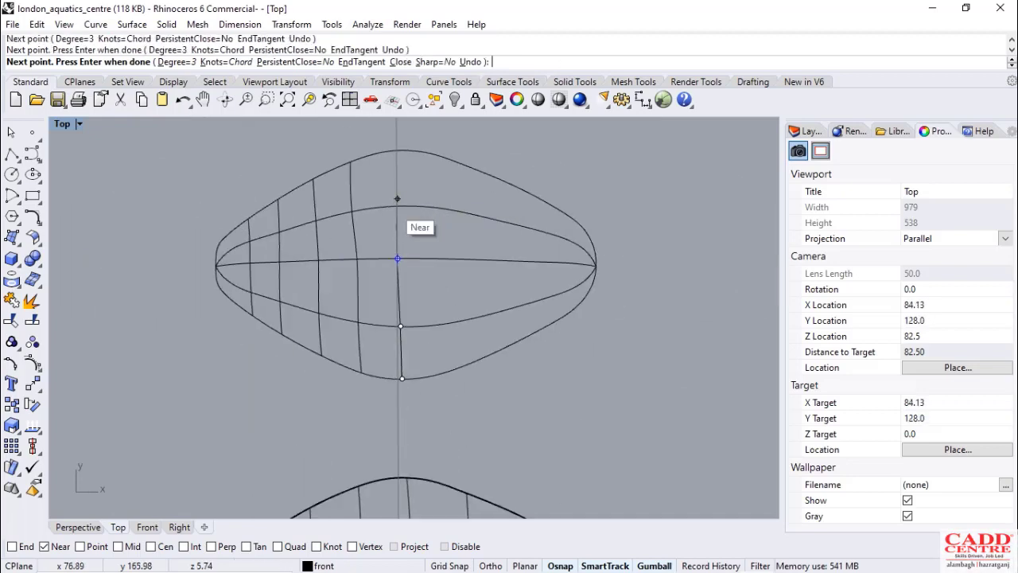
scroll(396, 202, up, 2)
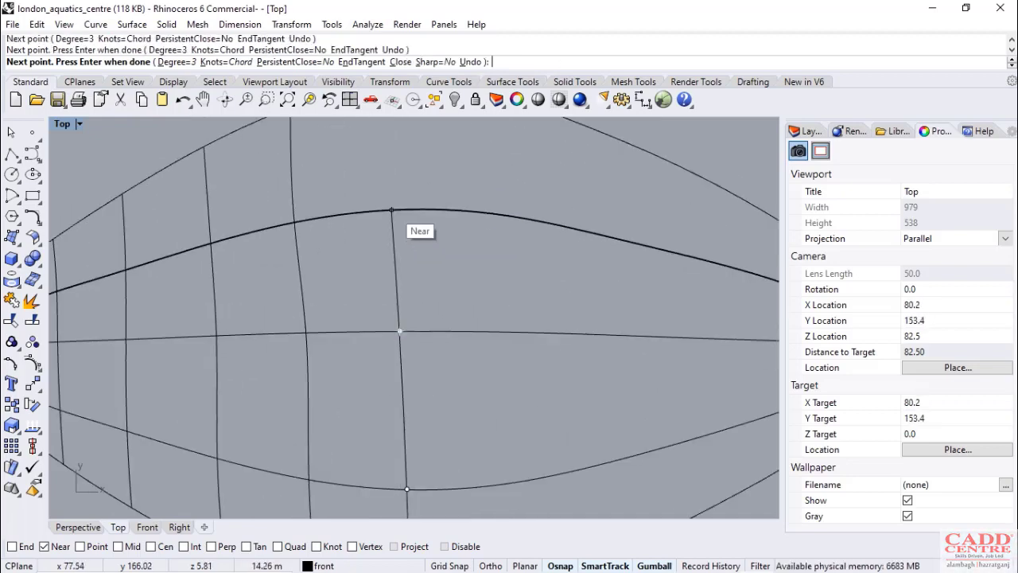
click(392, 210)
scroll(393, 237, down, 4)
scroll(400, 362, up, 5)
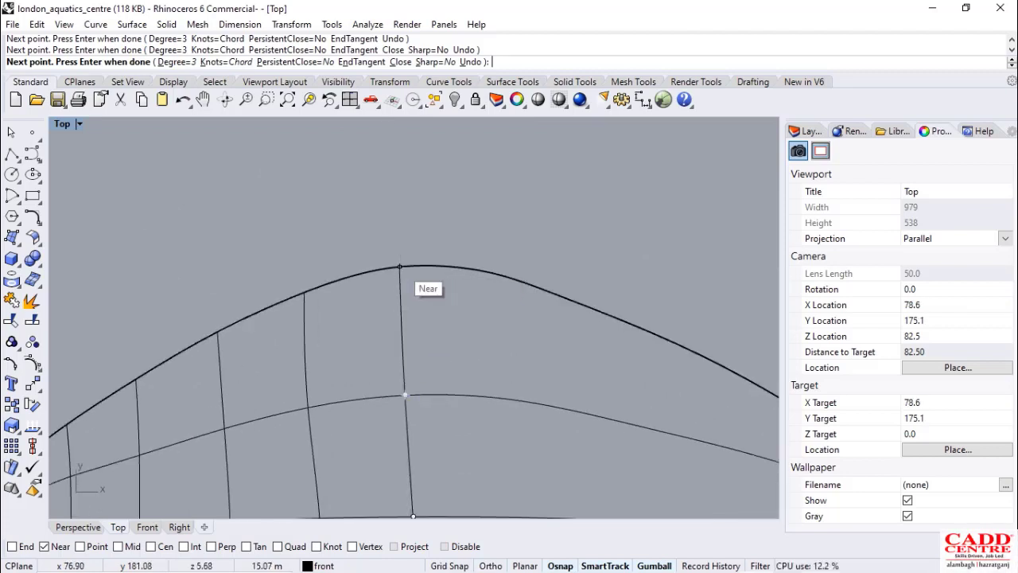
click(399, 268)
scroll(399, 268, down, 6)
scroll(391, 382, up, 2)
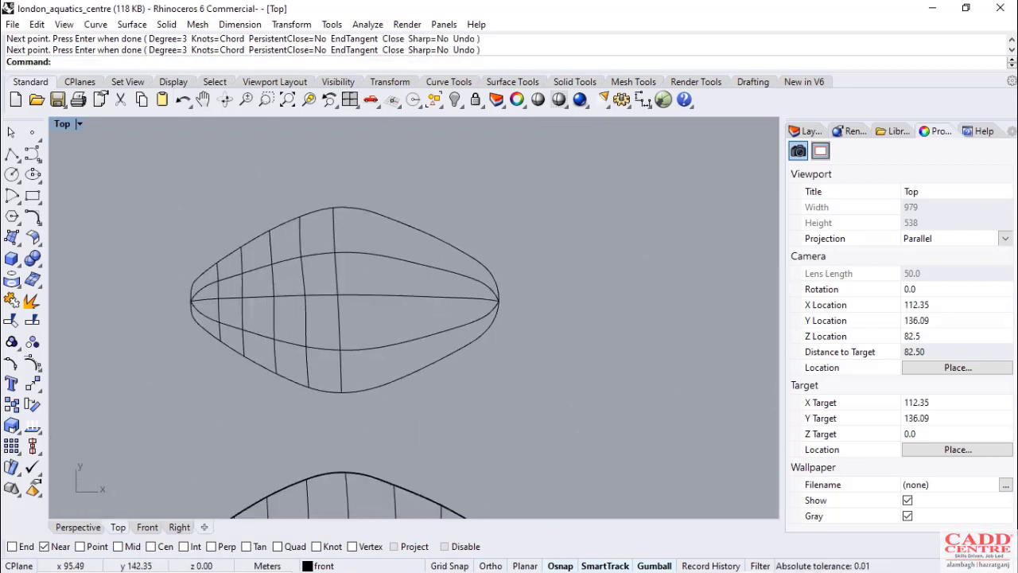
key(Return)
Draw a sixth interpolated cross curve through the five lengthwise curves, about 17 m right of the one at the widest part
key(Return)
click(391, 387)
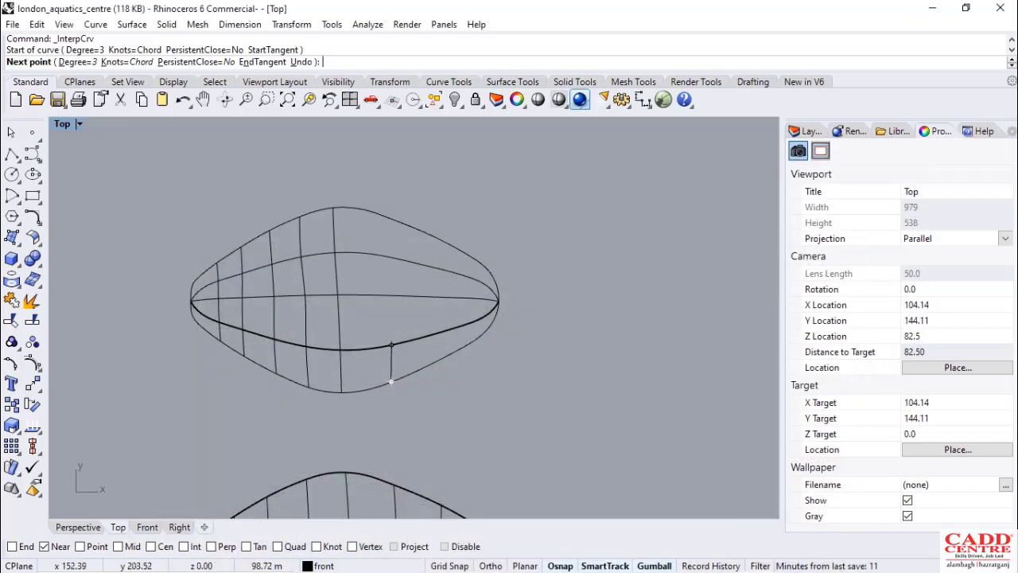
scroll(391, 347, up, 3)
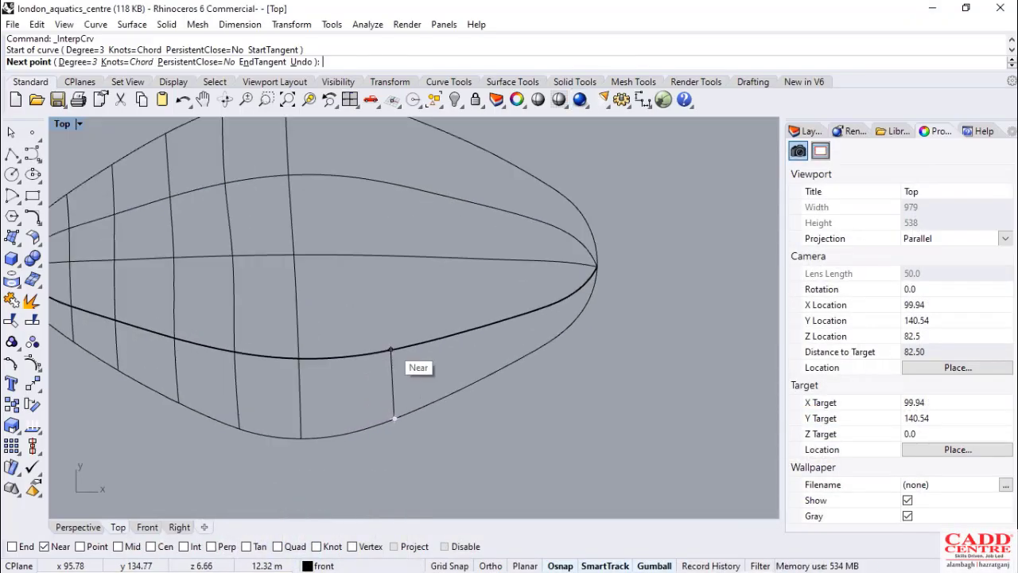
click(391, 350)
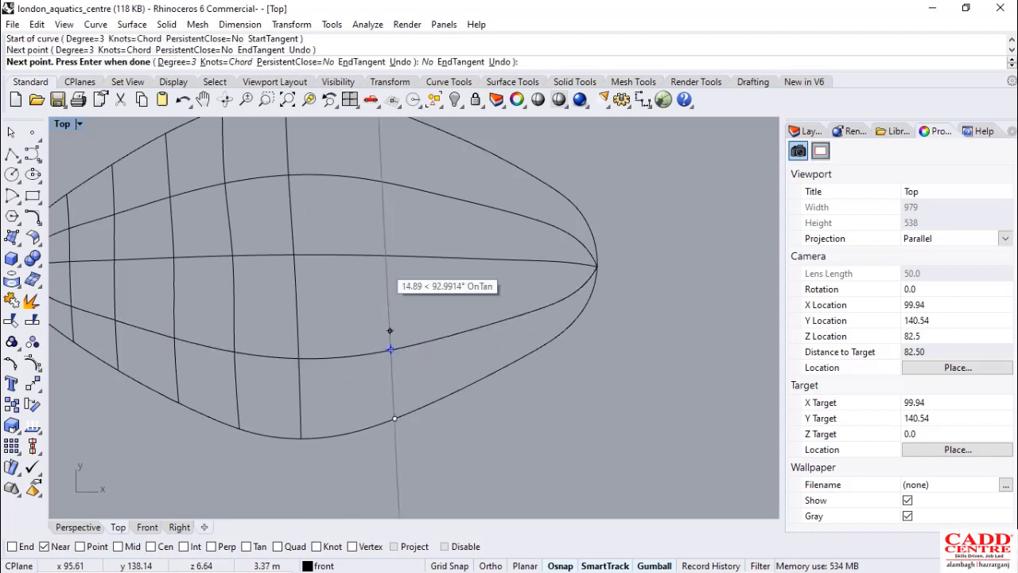
click(391, 257)
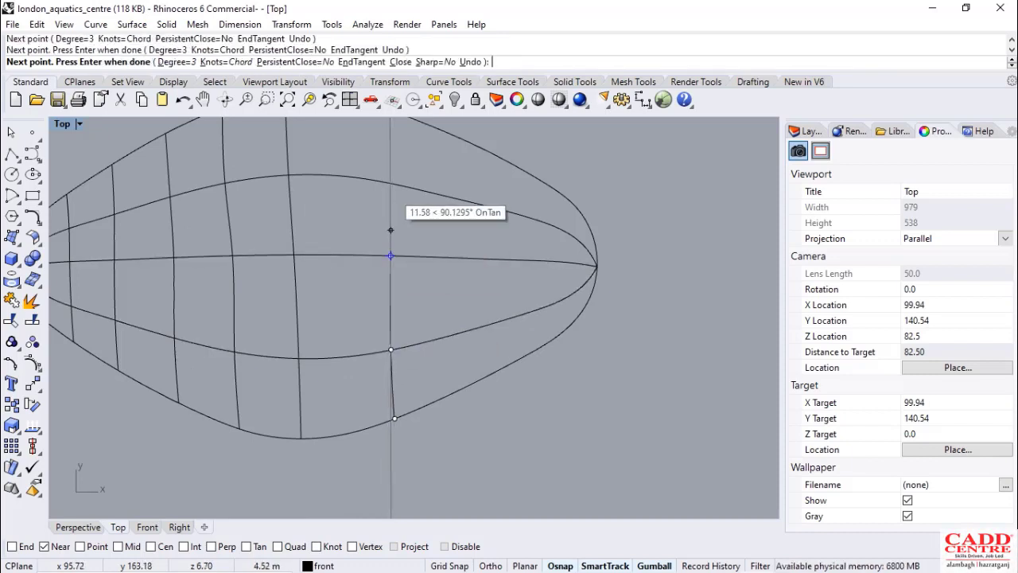
click(391, 186)
scroll(390, 238, down, 3)
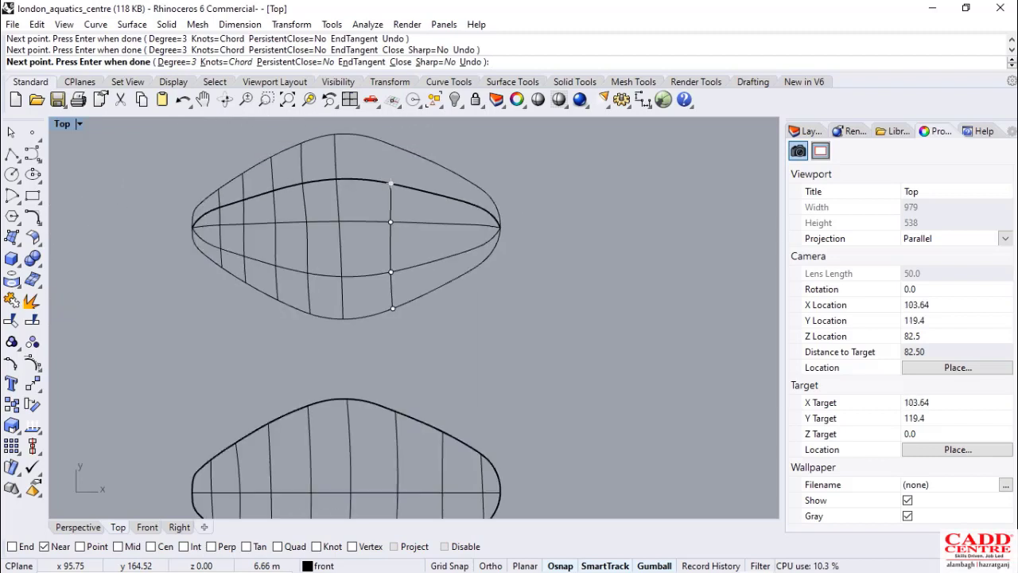
scroll(395, 299, up, 1)
scroll(393, 268, up, 4)
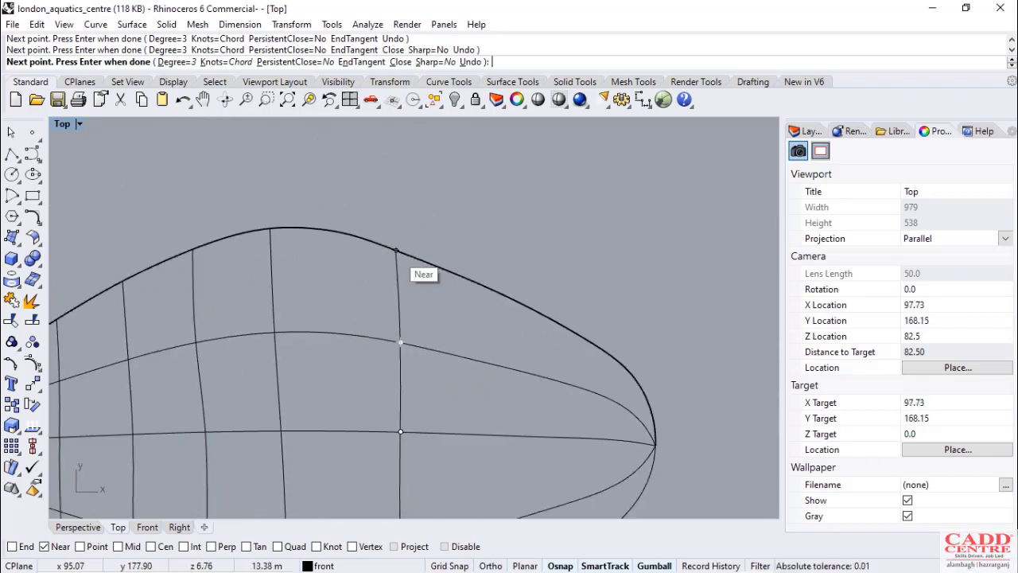
click(395, 250)
scroll(395, 263, down, 3)
scroll(414, 358, up, 1)
key(Return)
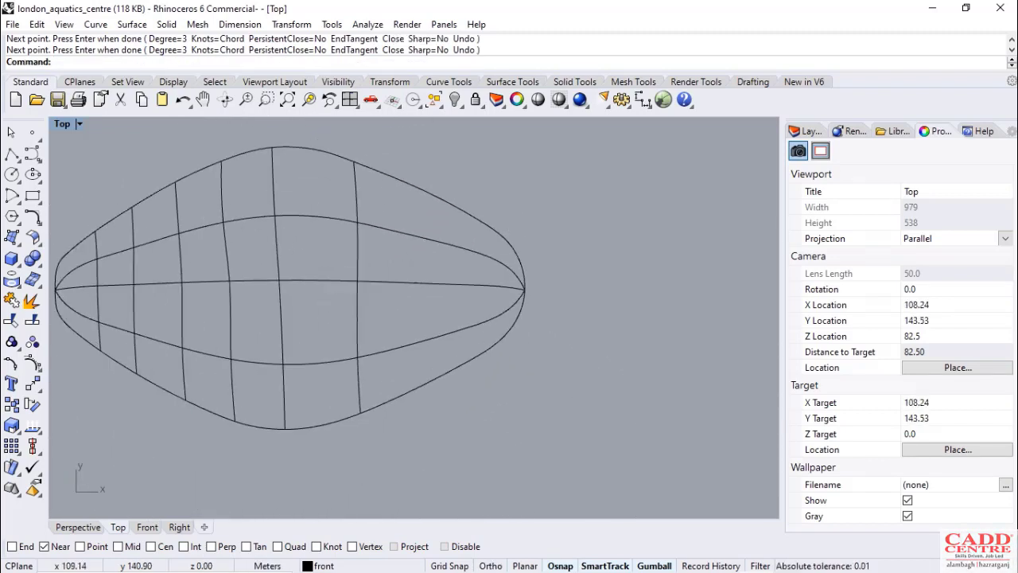
Draw a seventh interpolated cross curve through the five lengthwise curves, about 15 m right of the sixth
key(Return)
click(425, 382)
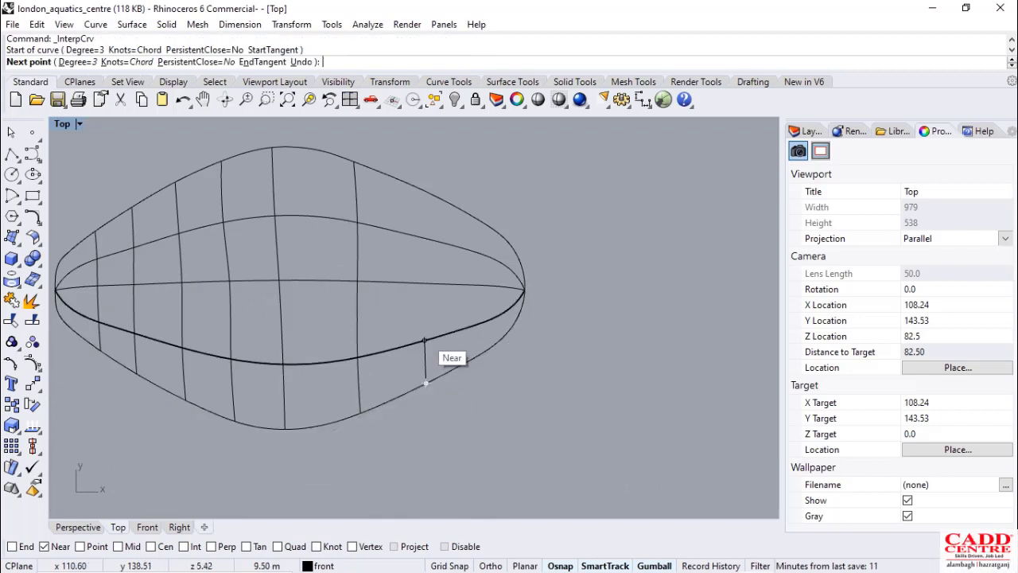
click(425, 340)
click(422, 283)
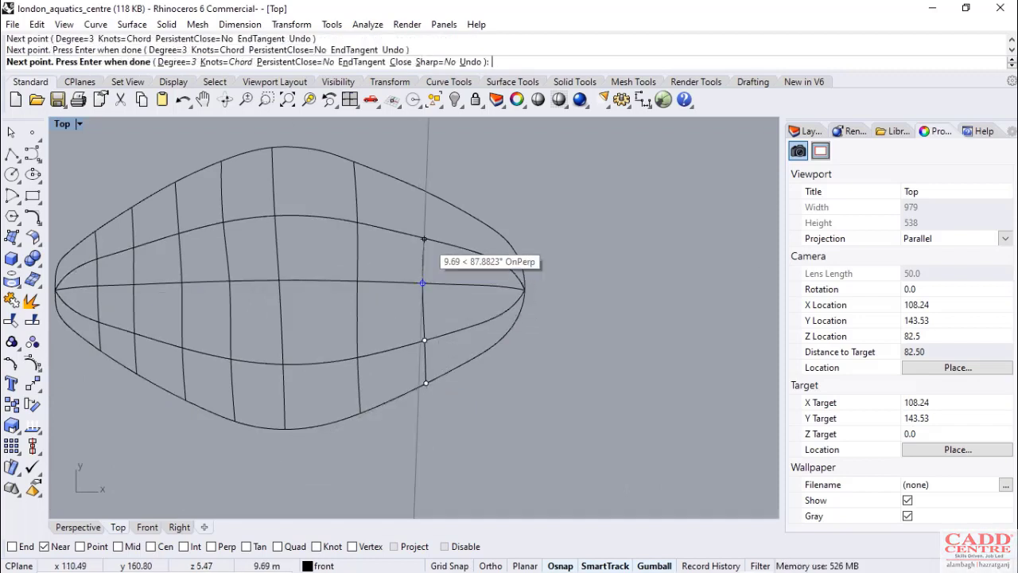
click(423, 237)
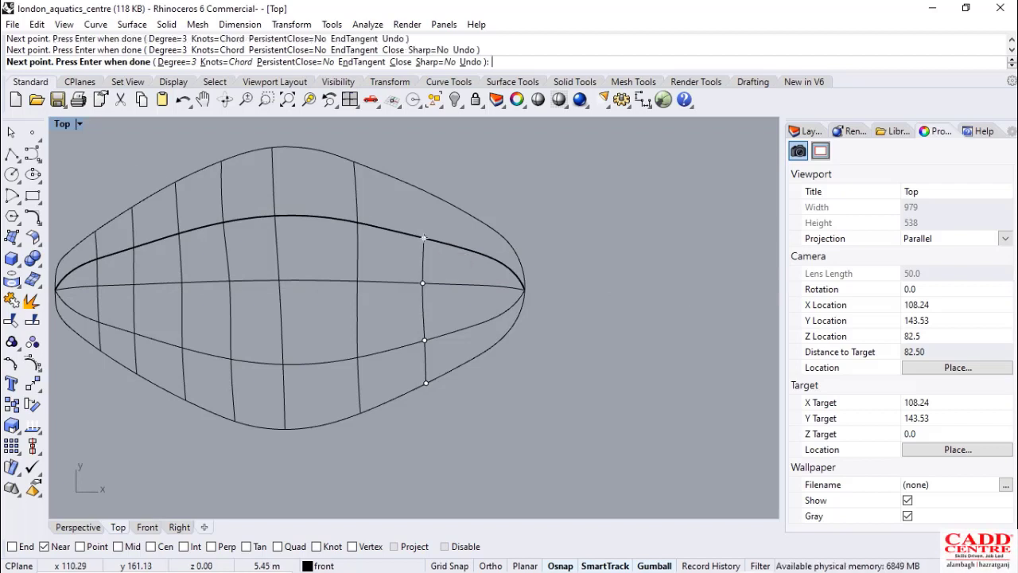
click(421, 190)
key(Return)
Draw an eighth interpolated cross curve through the five lengthwise curves, close to the roof's right tip
key(Return)
scroll(491, 347, up, 3)
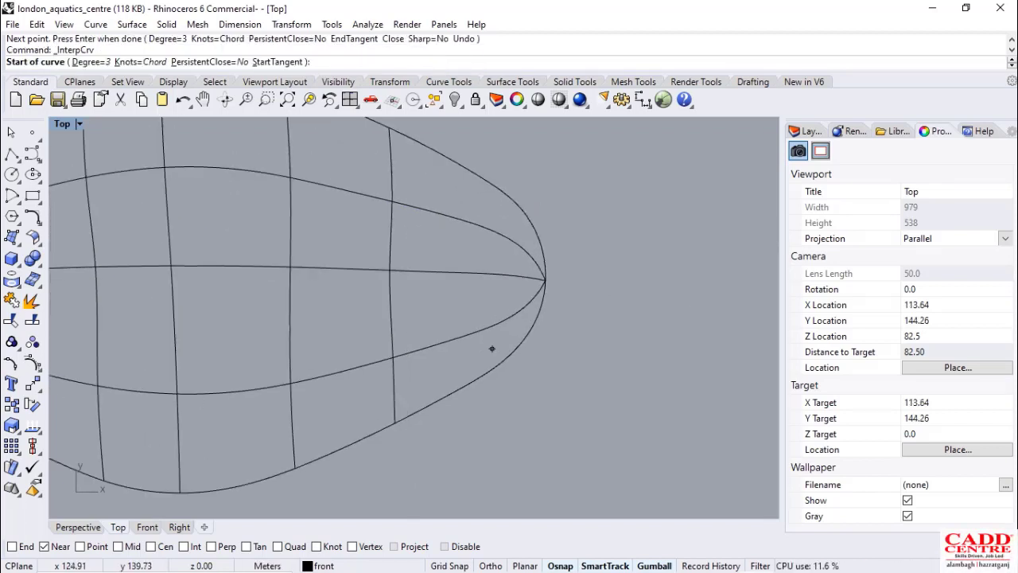
click(493, 367)
click(491, 326)
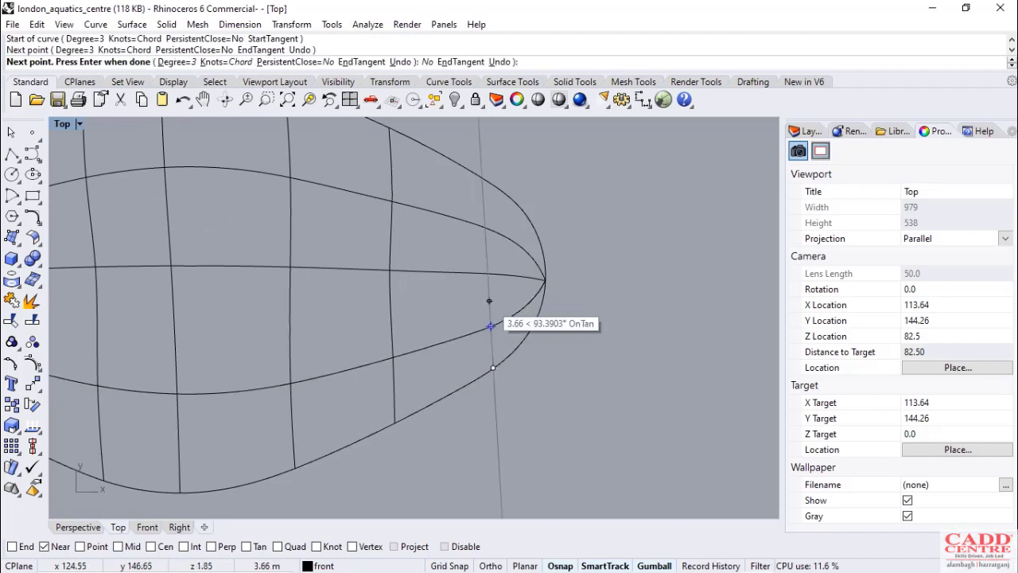
click(485, 273)
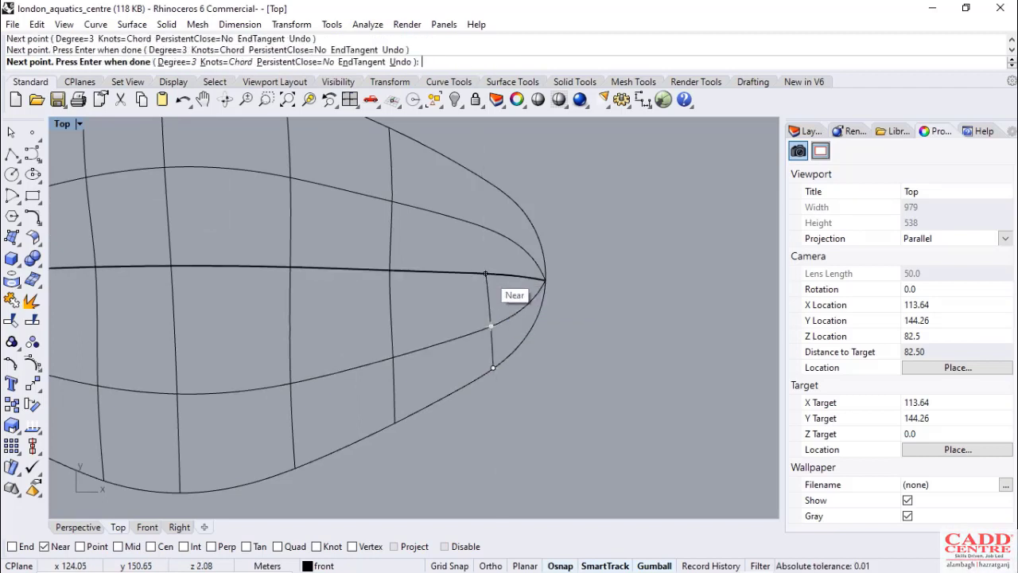
click(483, 227)
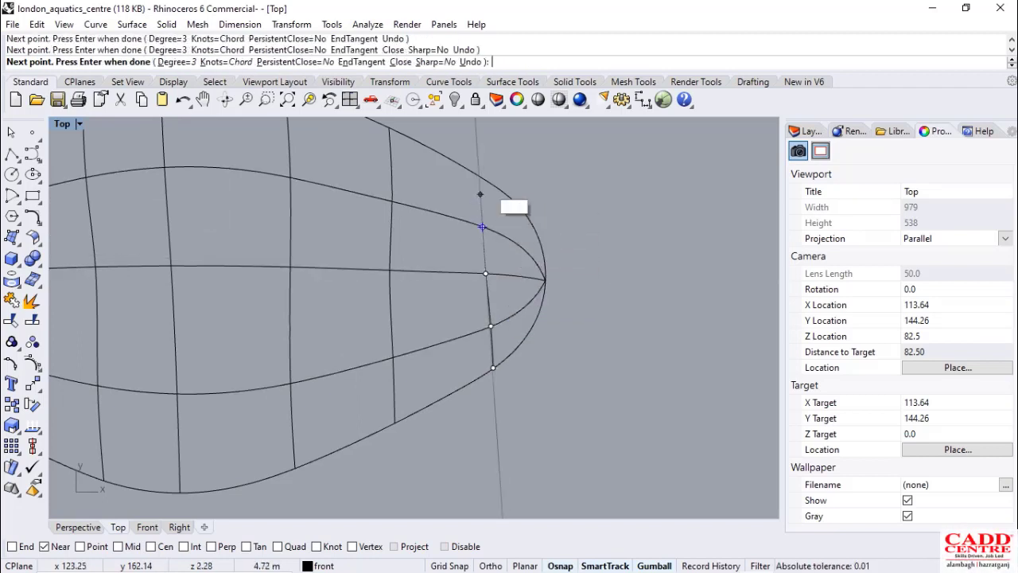
click(483, 179)
key(Return)
Examine the complete network of lengthwise and cross curves in the maximized Perspective view
scroll(593, 290, down, 3)
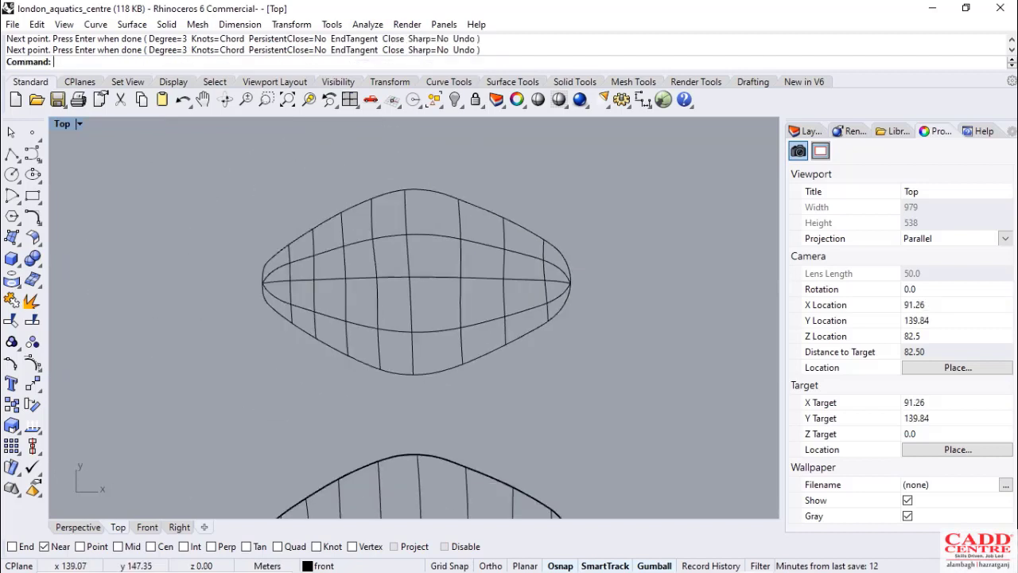
scroll(565, 342, down, 3)
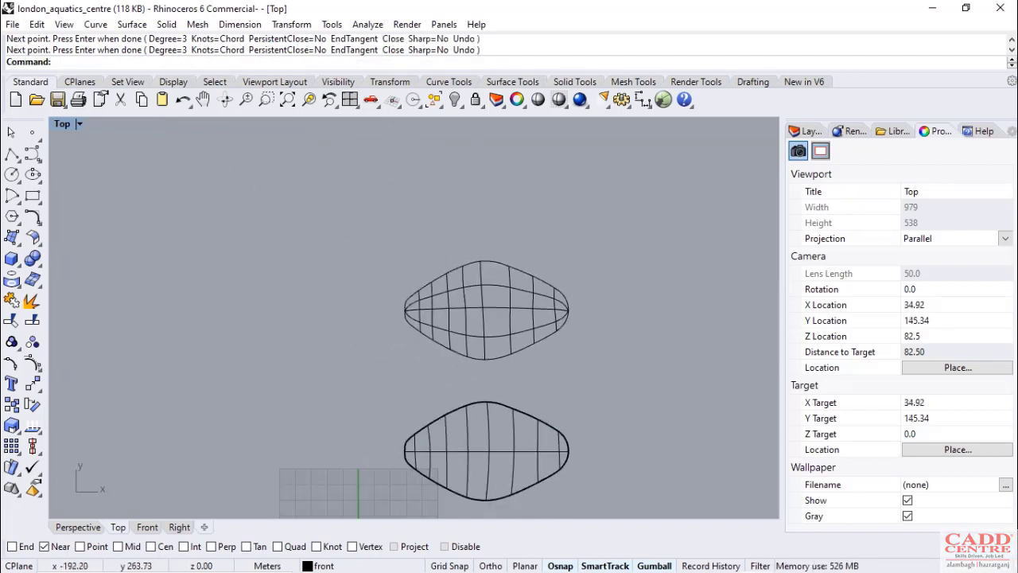
double_click(62, 124)
double_click(447, 124)
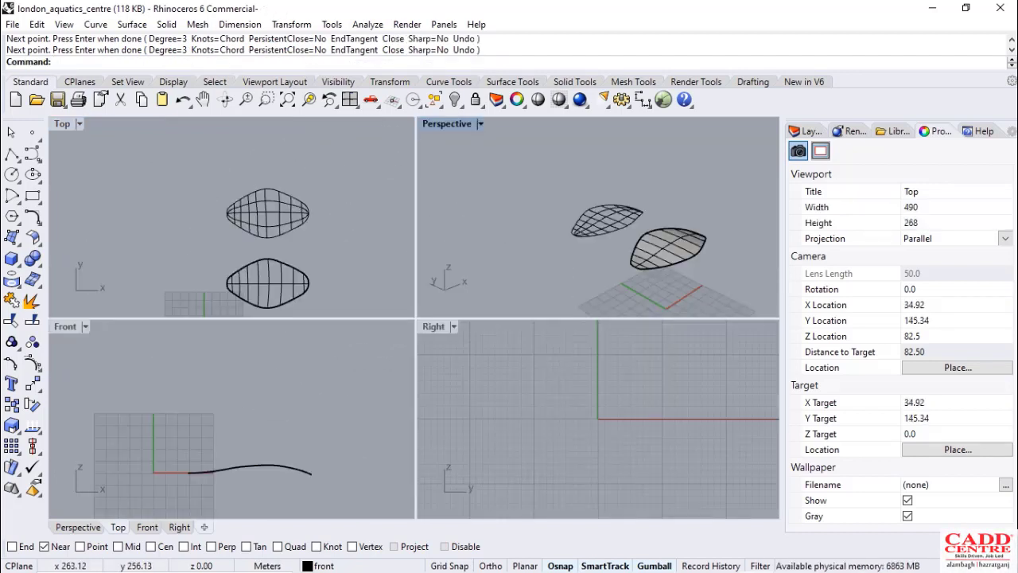
scroll(409, 316, down, 2)
scroll(432, 328, up, 2)
scroll(439, 337, up, 8)
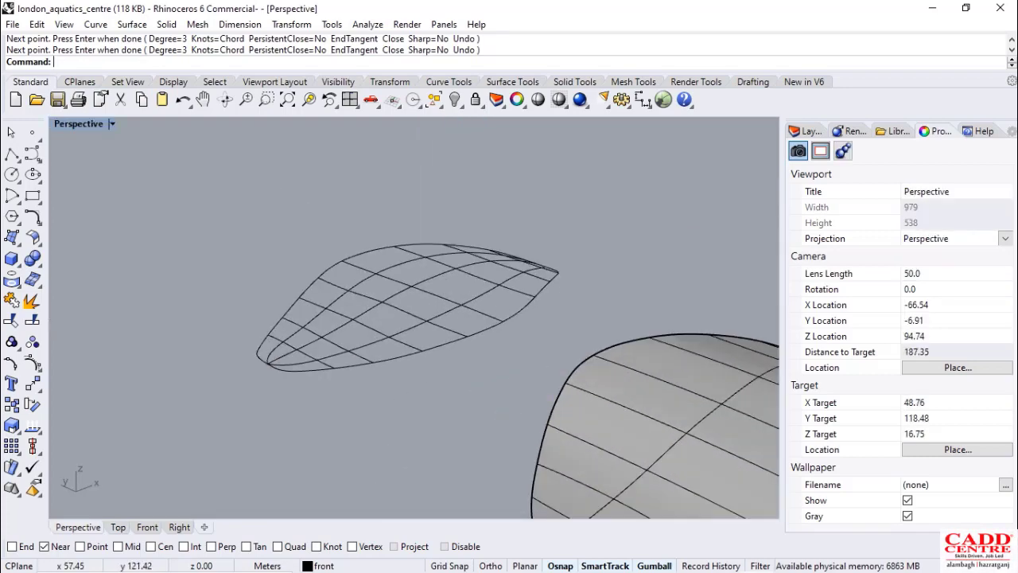
right_drag(439, 337, 429, 383)
scroll(421, 381, down, 7)
right_drag(453, 309, 397, 378)
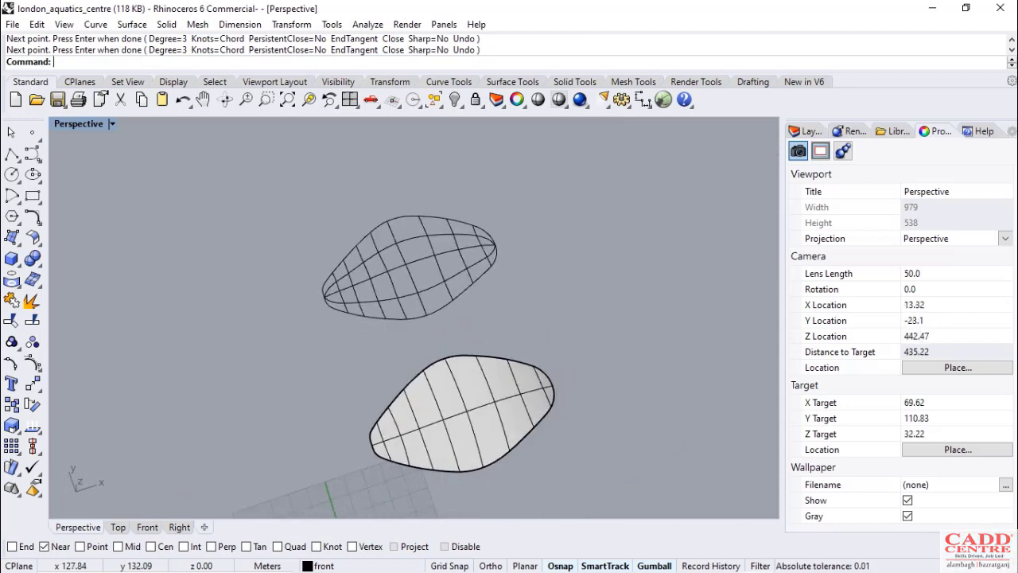
scroll(440, 342, down, 4)
scroll(427, 246, up, 4)
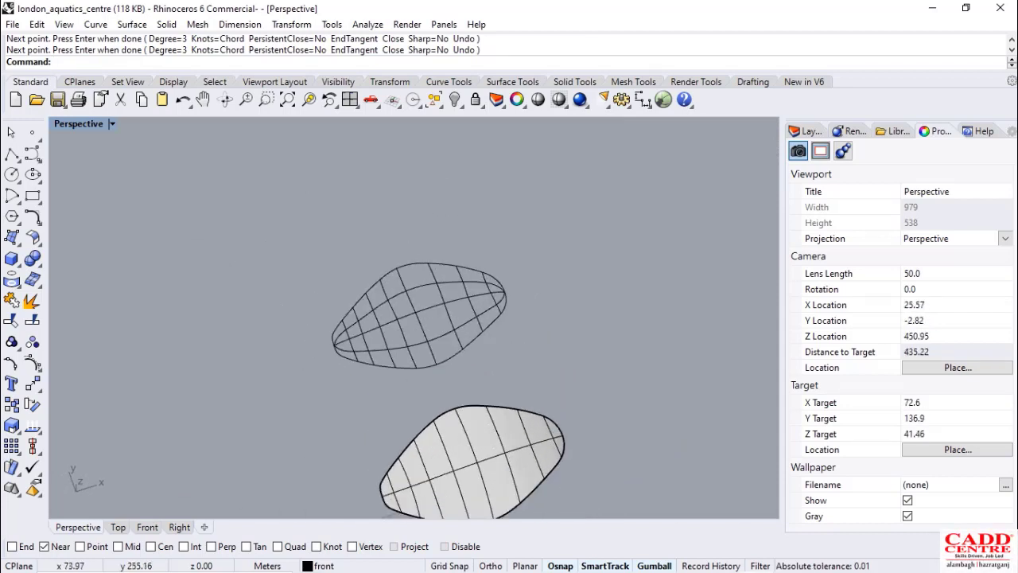
Create a curve network surface from all 13 roof curves with the default tolerances and Position edge matching
drag(521, 374, 521, 375)
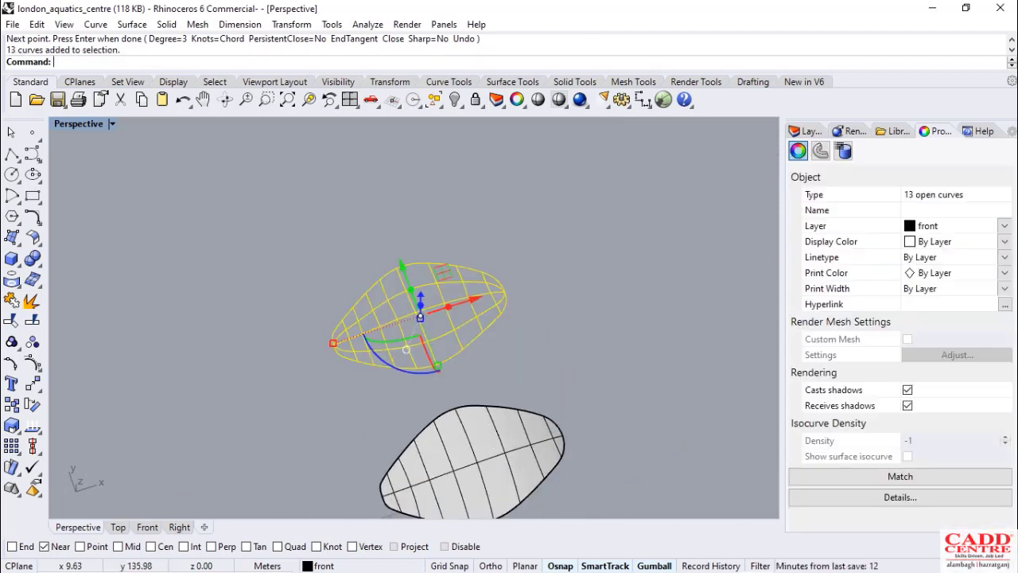
click(132, 24)
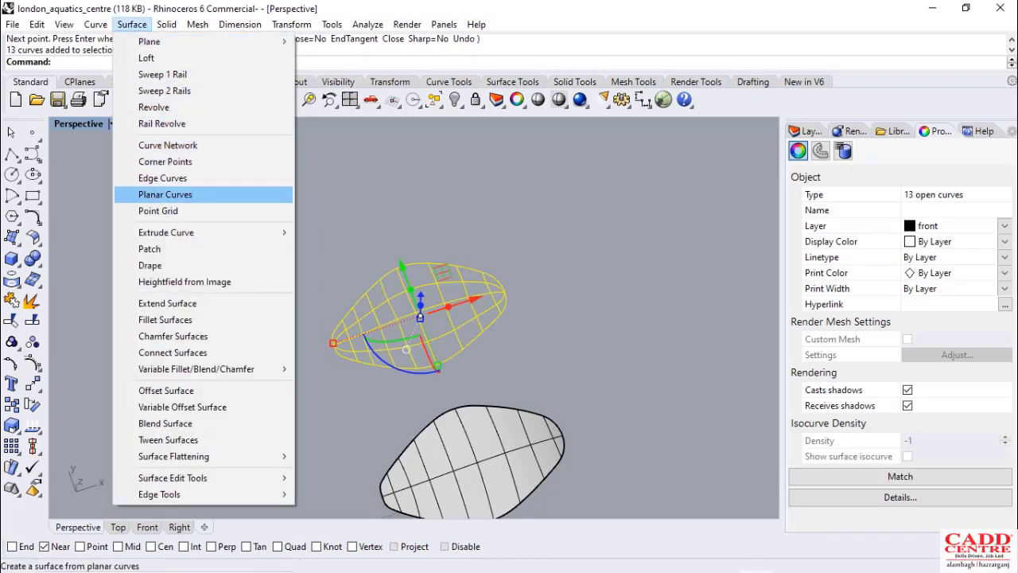
click(167, 145)
scroll(447, 315, up, 5)
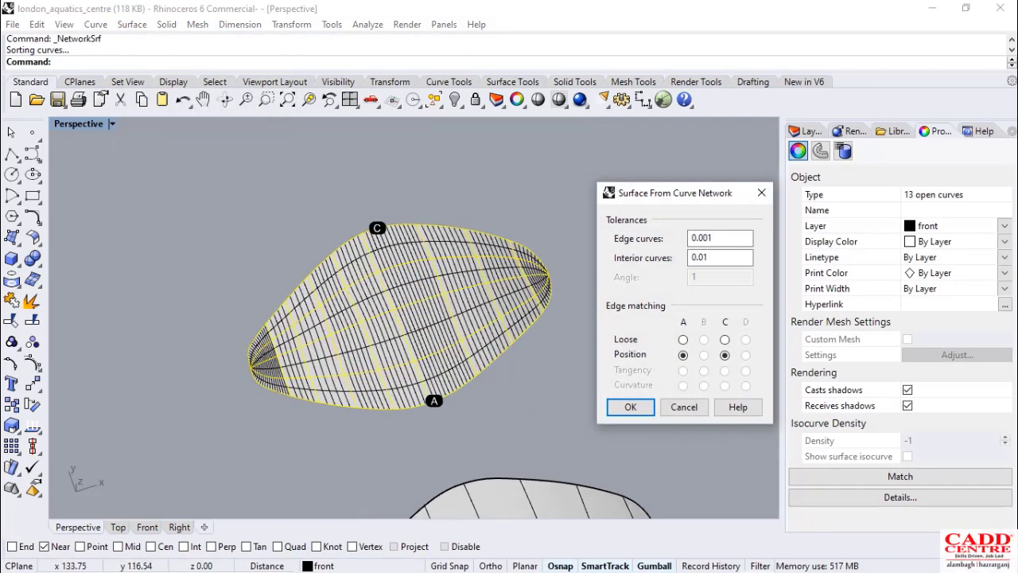
key(Return)
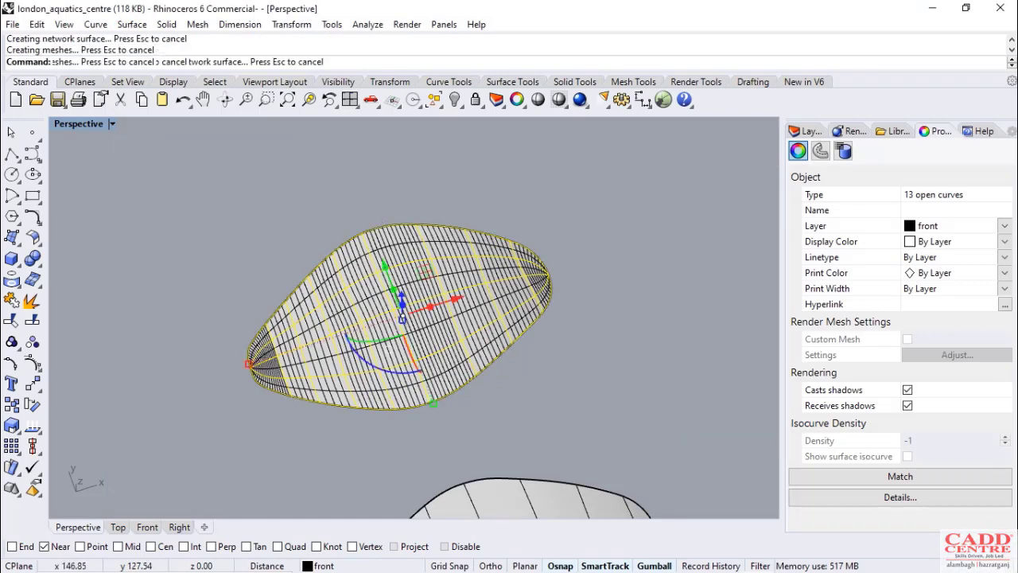
key(Escape)
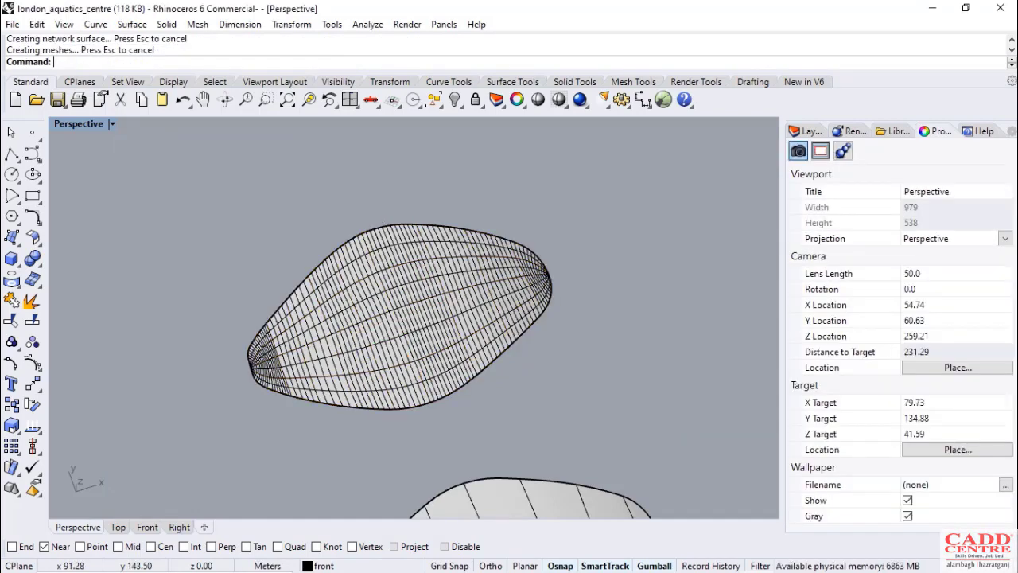
Turn off the surface isocurve display for the new network surface
click(388, 349)
click(907, 457)
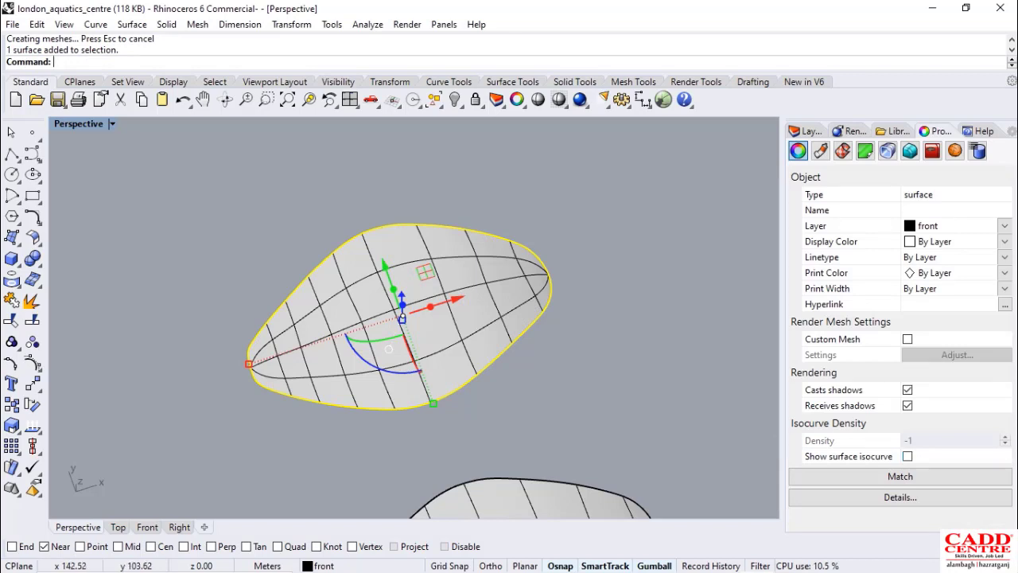
key(Escape)
Inspect the shape of the network surface from several angles beside the other roof surface
scroll(329, 336, down, 6)
scroll(347, 376, up, 10)
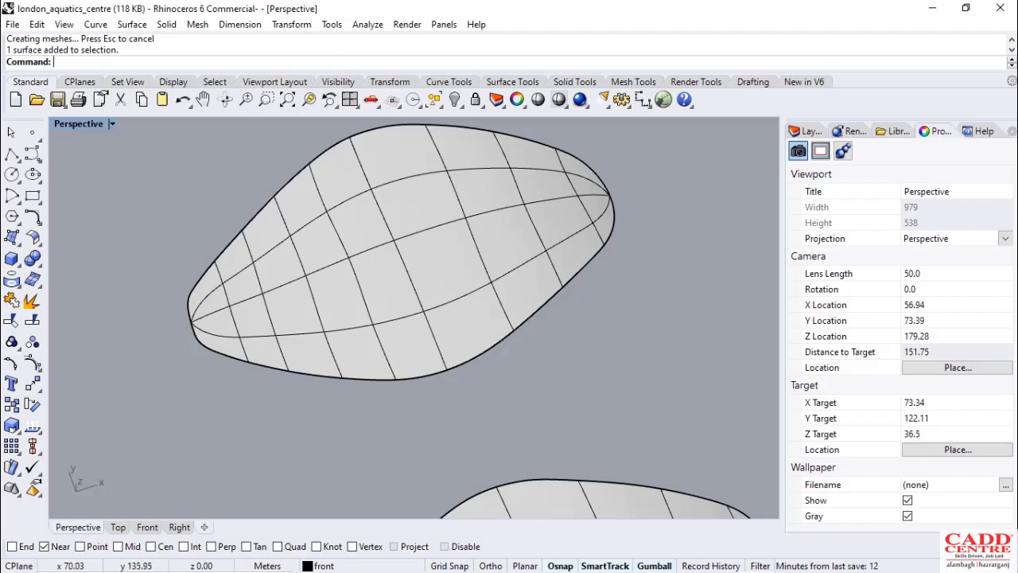
scroll(425, 367, down, 5)
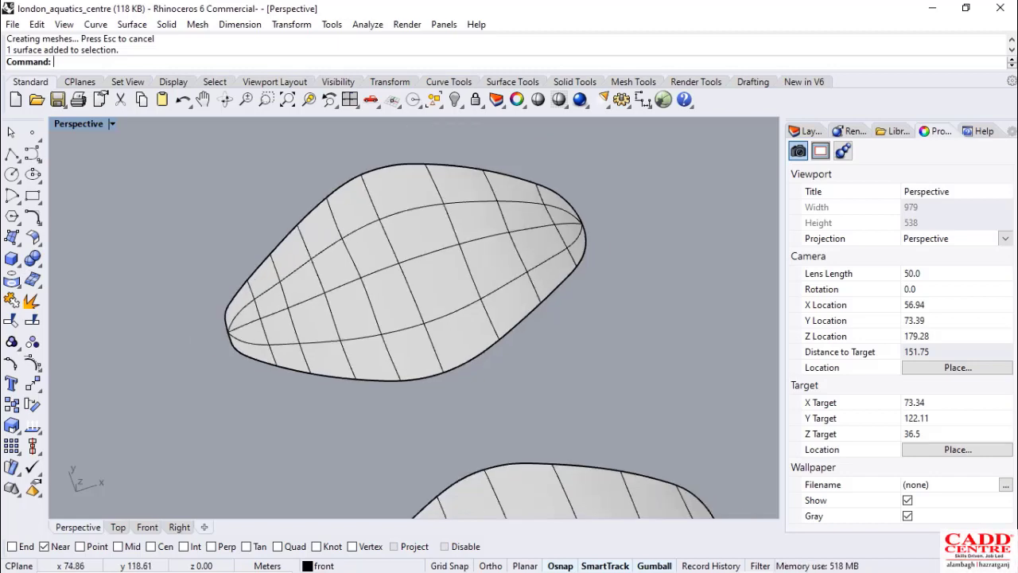
right_drag(426, 367, 440, 254)
scroll(440, 254, down, 6)
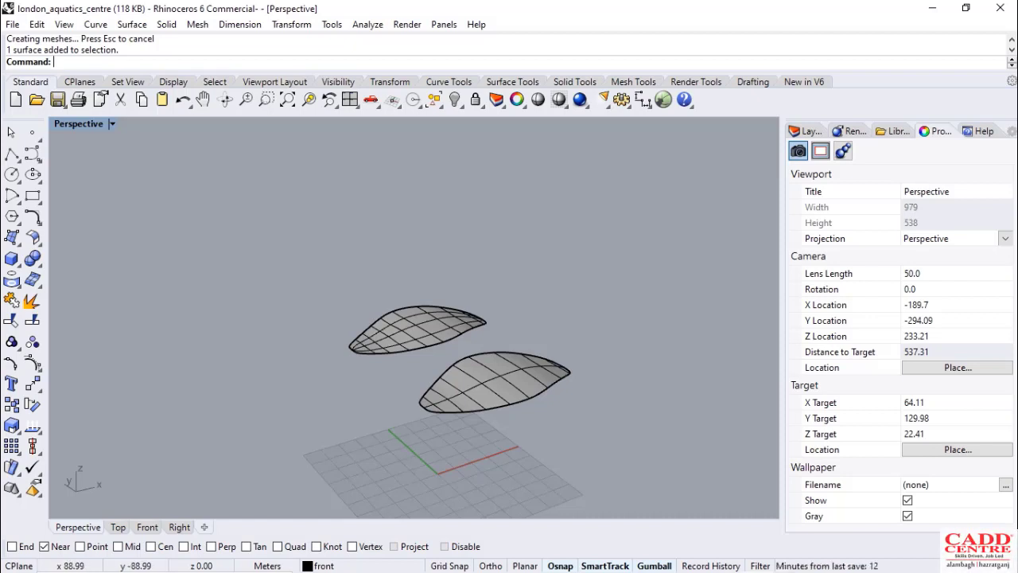
scroll(400, 338, up, 6)
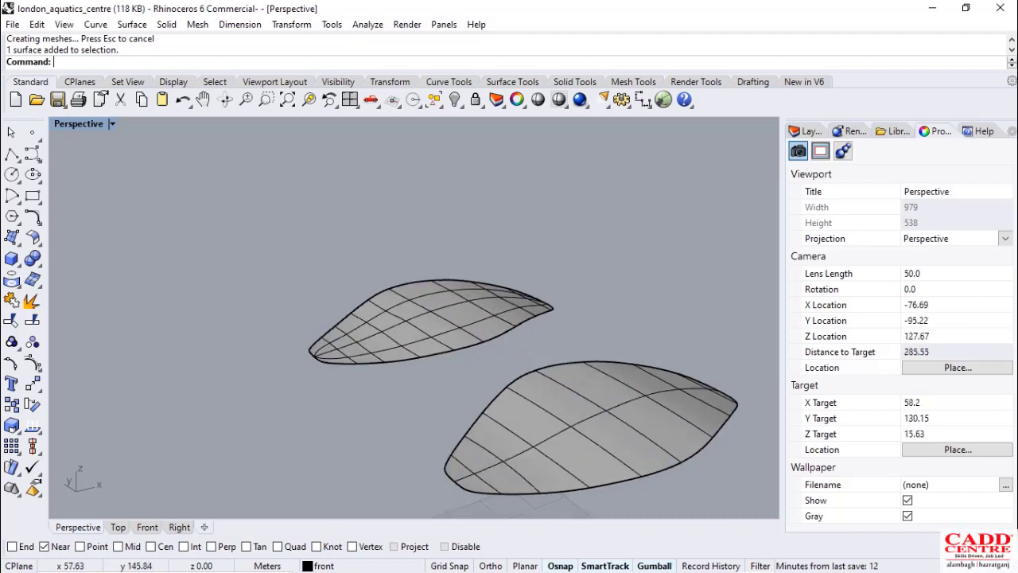
click(464, 334)
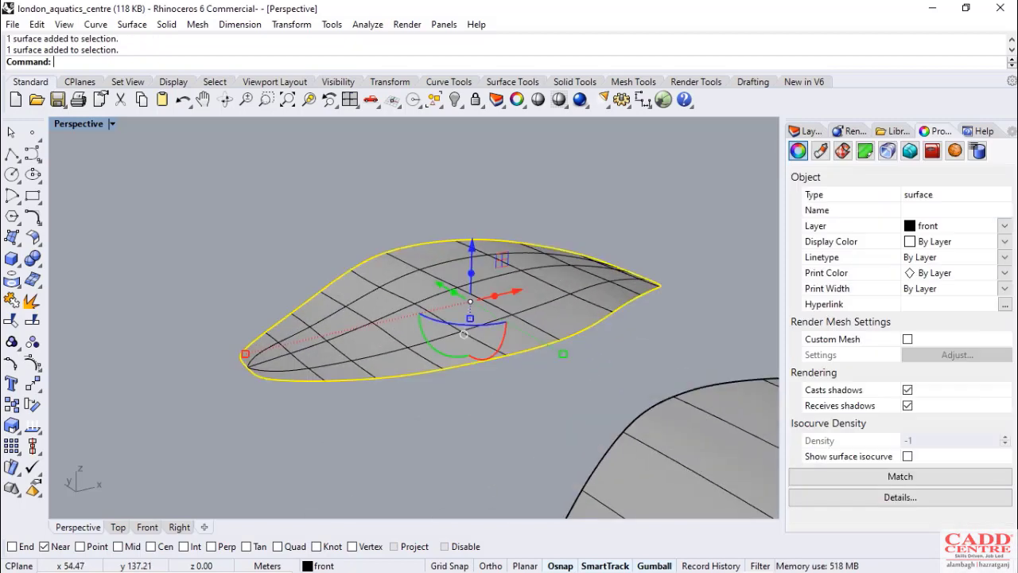
key(Escape)
scroll(370, 350, up, 6)
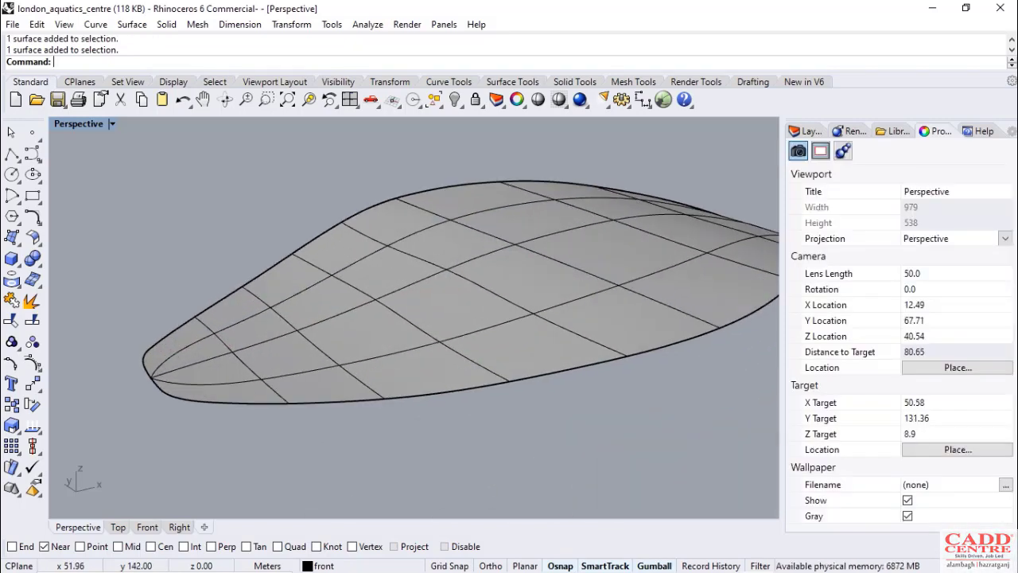
Try to pull one control point of the near inner lengthwise curve downward, and undo the move
click(570, 309)
scroll(549, 326, down, 3)
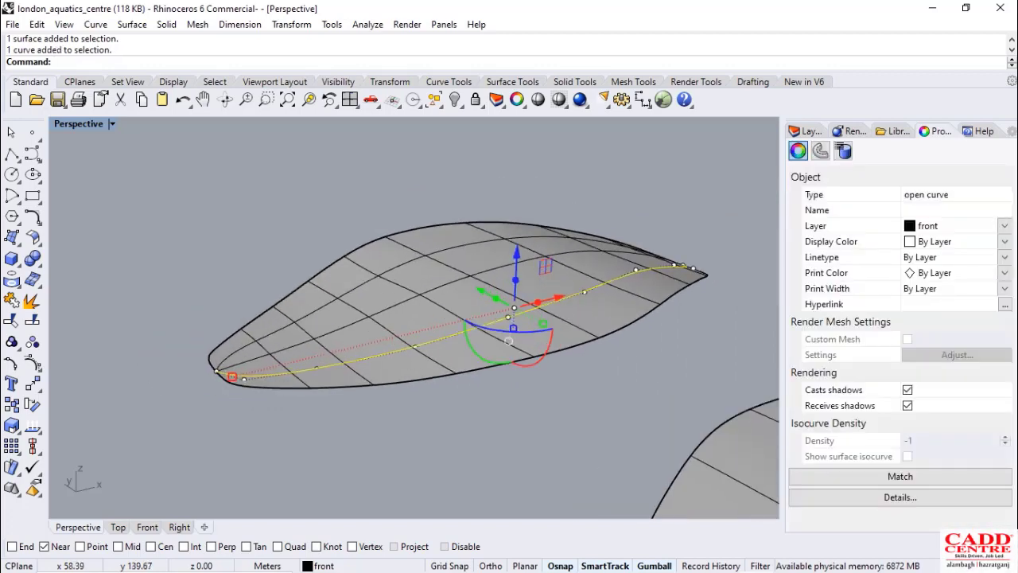
click(415, 346)
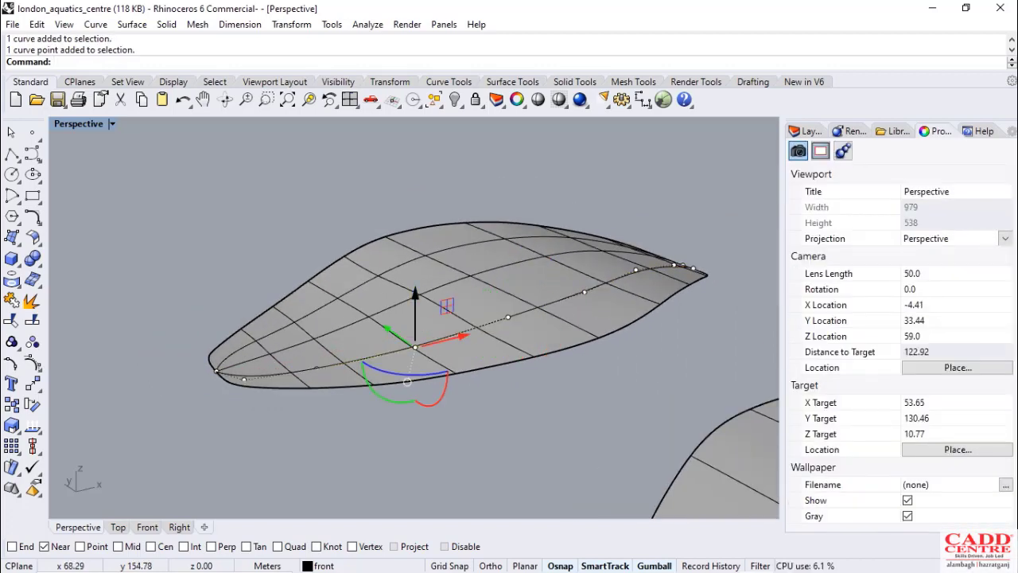
drag(415, 293, 415, 402)
scroll(381, 351, down, 6)
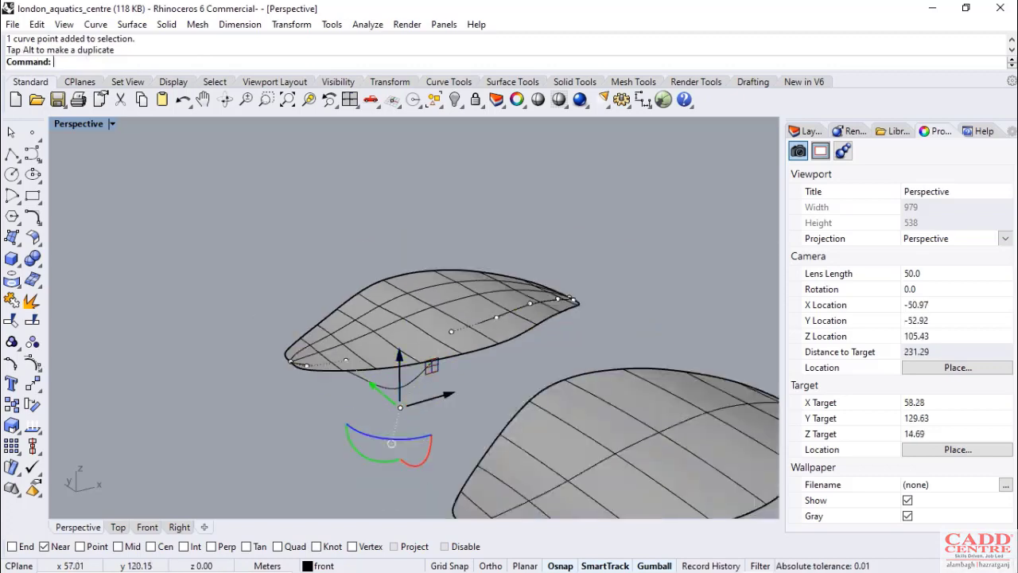
right_drag(451, 393, 509, 307)
key(ctrl+z)
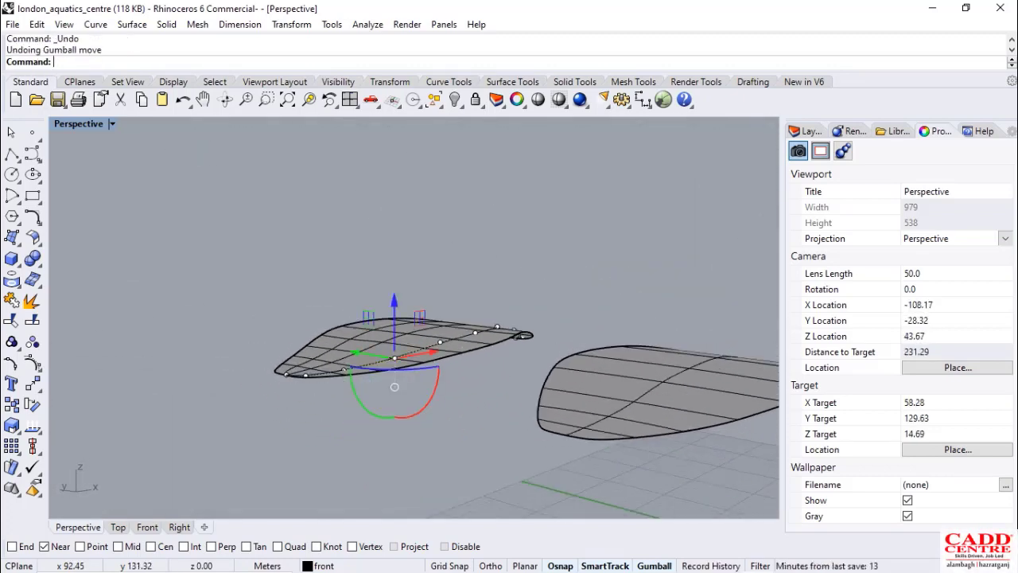
Undo the isocurve display change and the network surface, leaving only the roof curves
key(ctrl+z)
scroll(394, 387, up, 4)
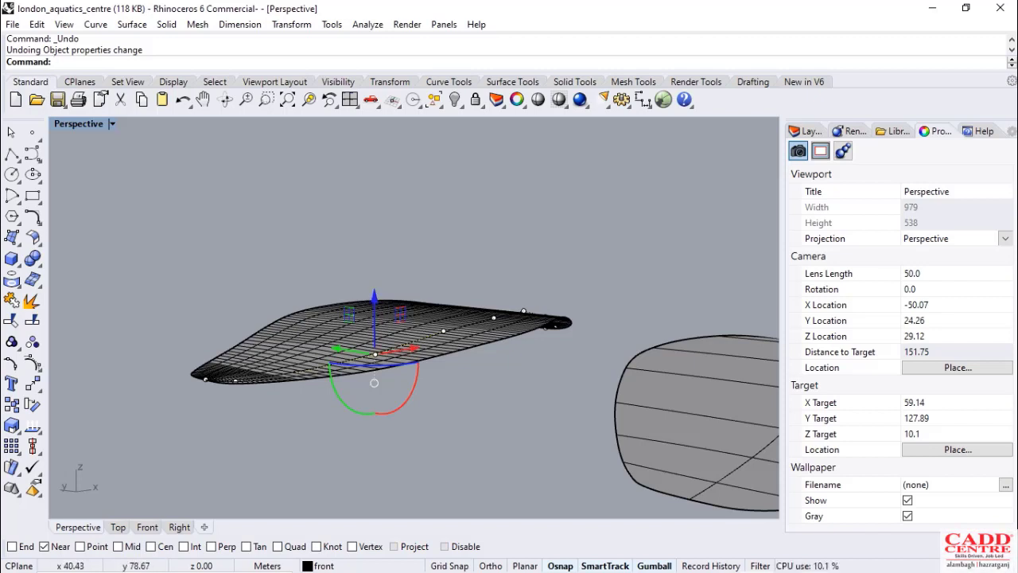
key(ctrl+z)
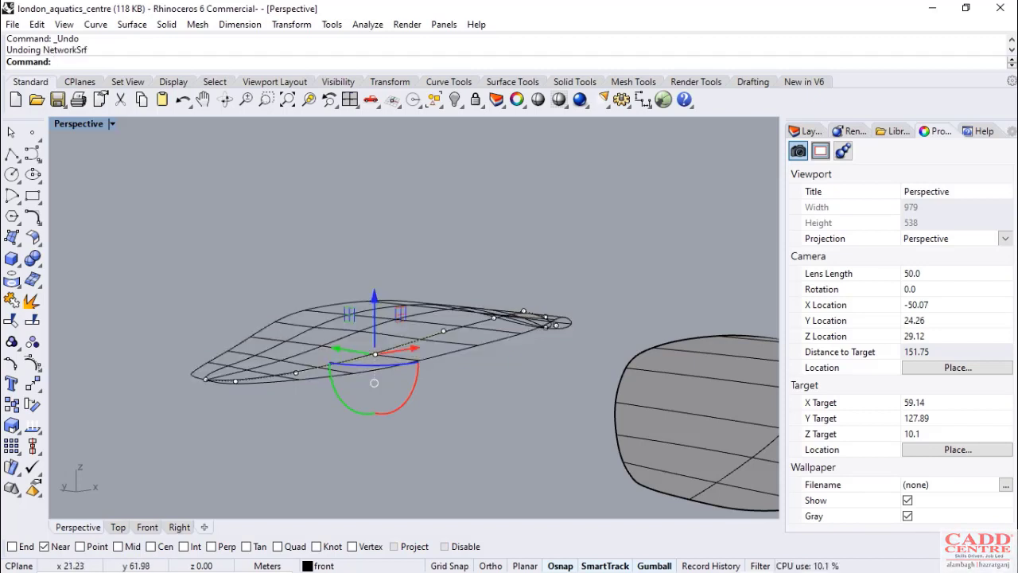
key(Escape)
Turn on history recording and create a curve network surface from all the upper roof's lengthwise and cross curves
scroll(467, 318, down, 8)
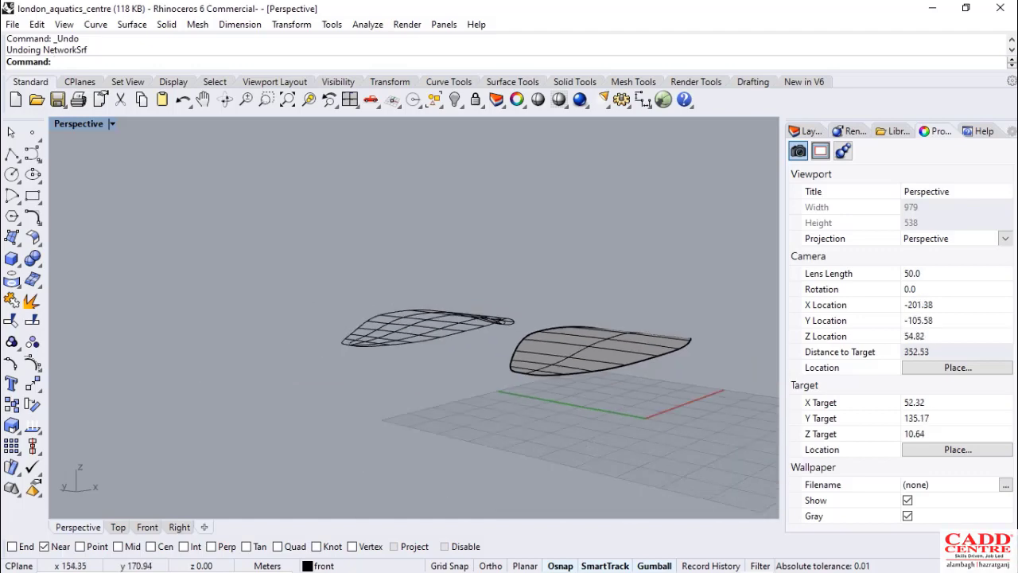
right_drag(499, 319, 384, 441)
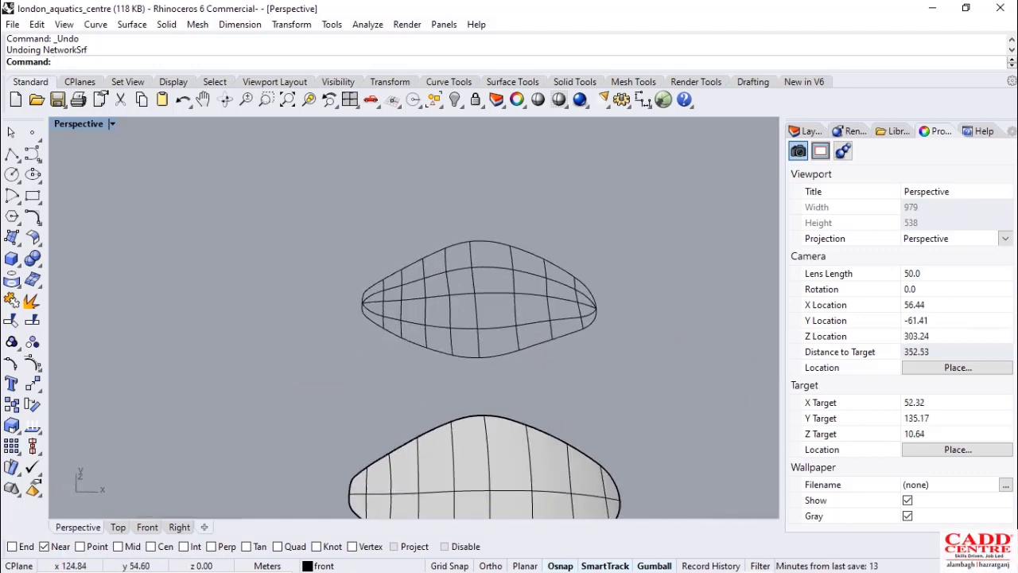
scroll(467, 424, down, 2)
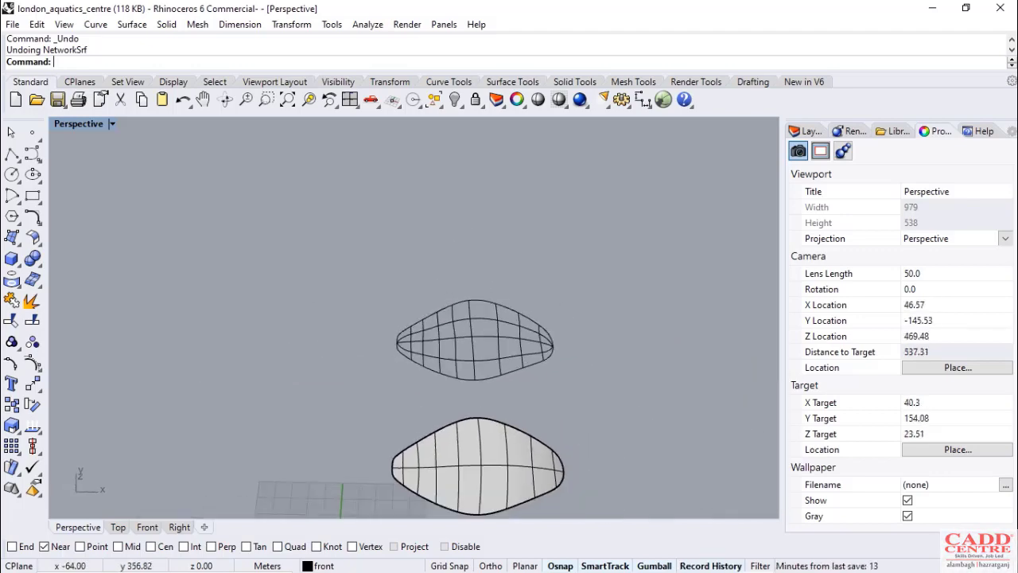
click(132, 24)
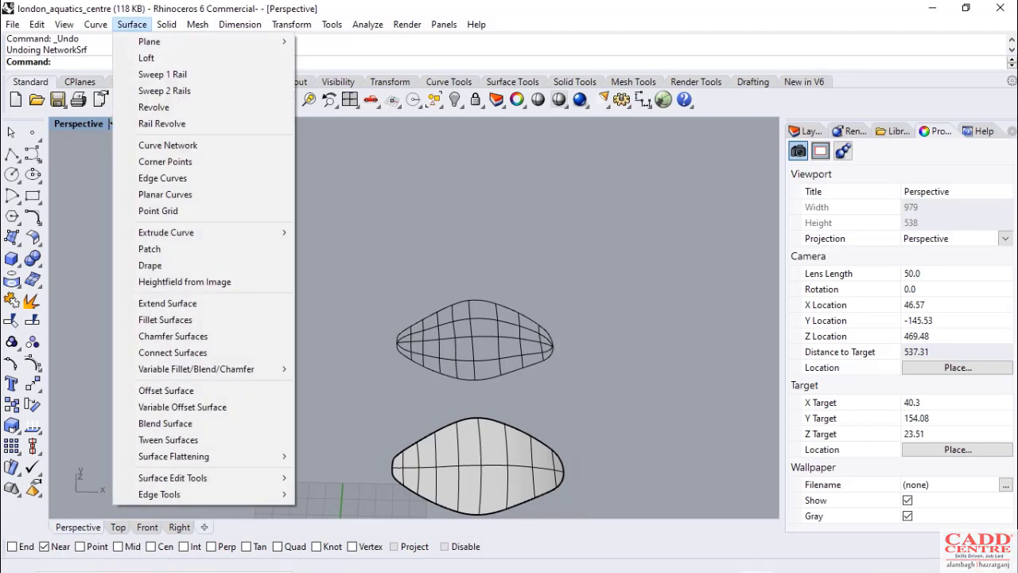
click(167, 144)
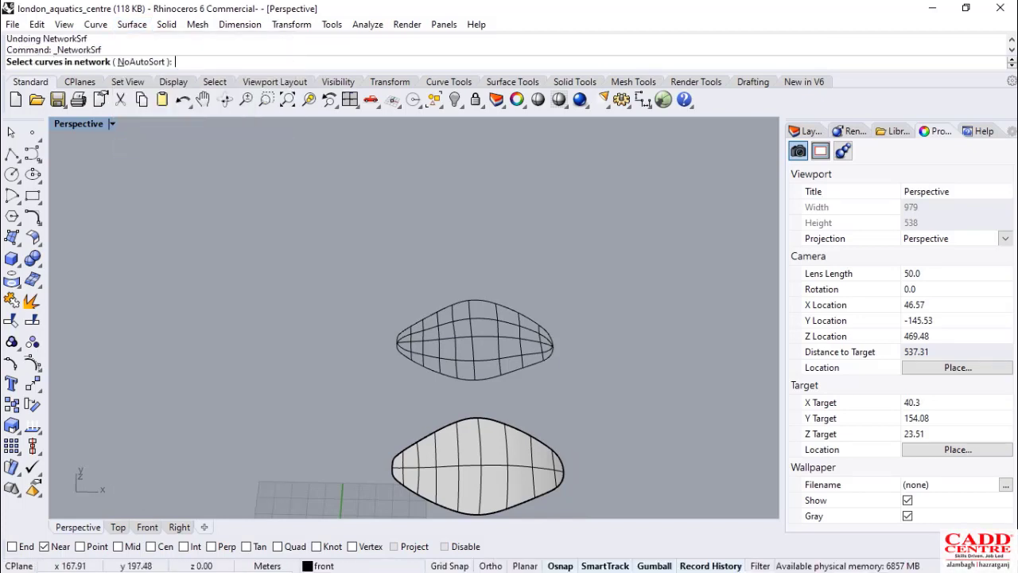
drag(602, 289, 345, 407)
key(Return)
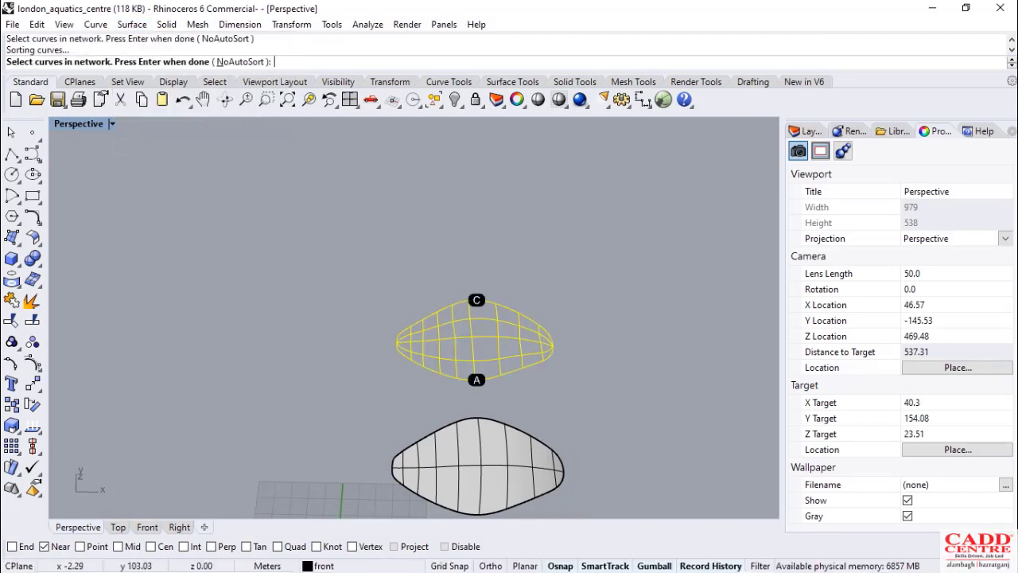
click(629, 405)
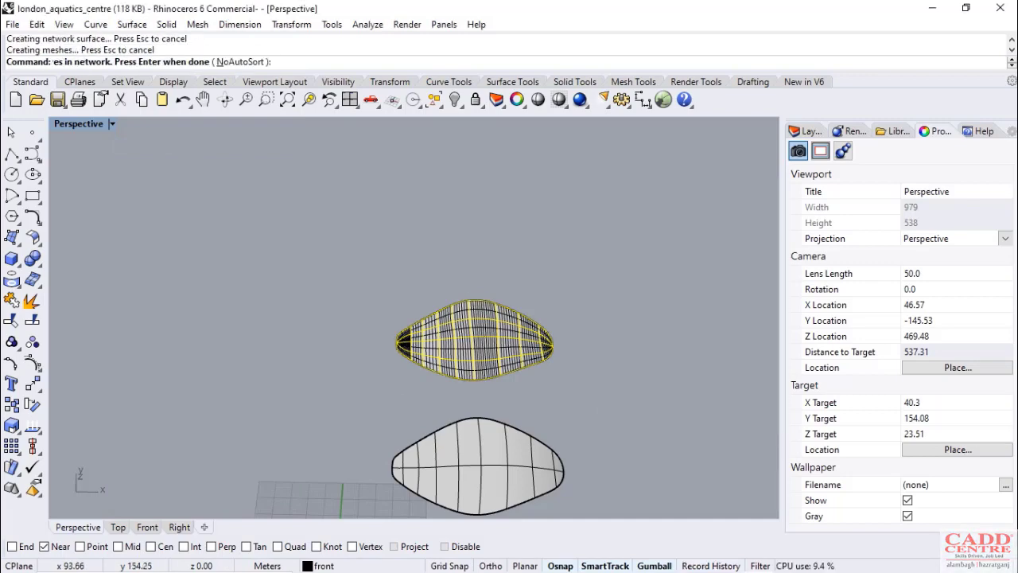
Turn off the surface isocurves of the new upper roof network surface and deselect it
scroll(493, 337, up, 8)
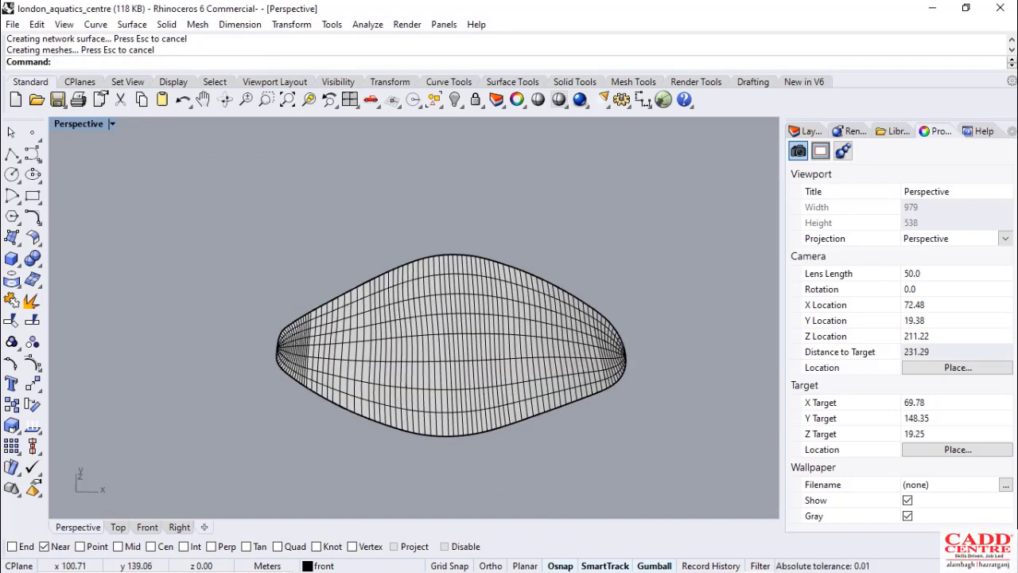
click(427, 374)
click(908, 457)
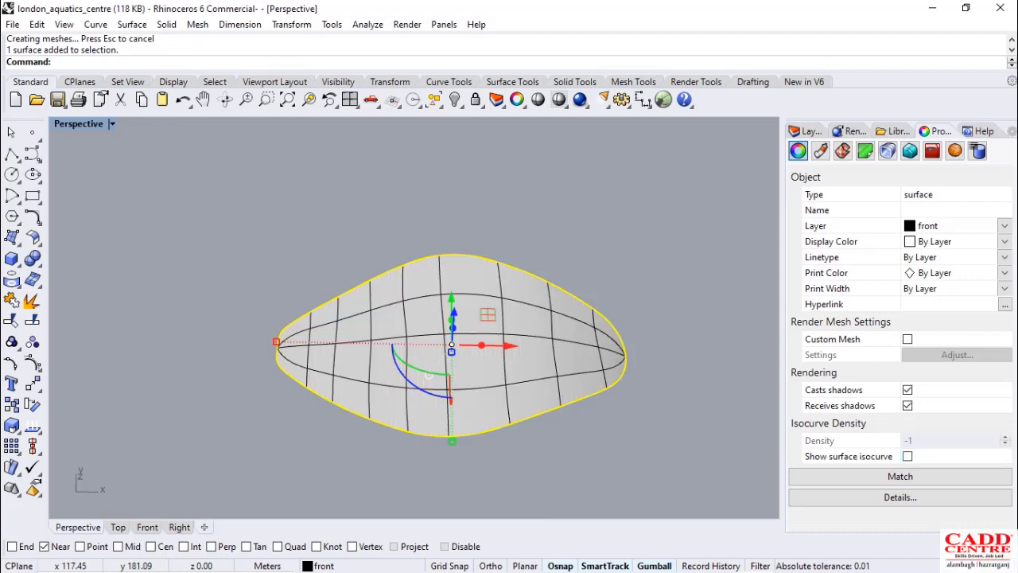
click(554, 243)
Inspect the upper roof network surface beside the other roof surface from several angles and distances
scroll(461, 288, down, 4)
scroll(456, 357, up, 6)
right_drag(458, 350, 546, 268)
scroll(420, 309, down, 6)
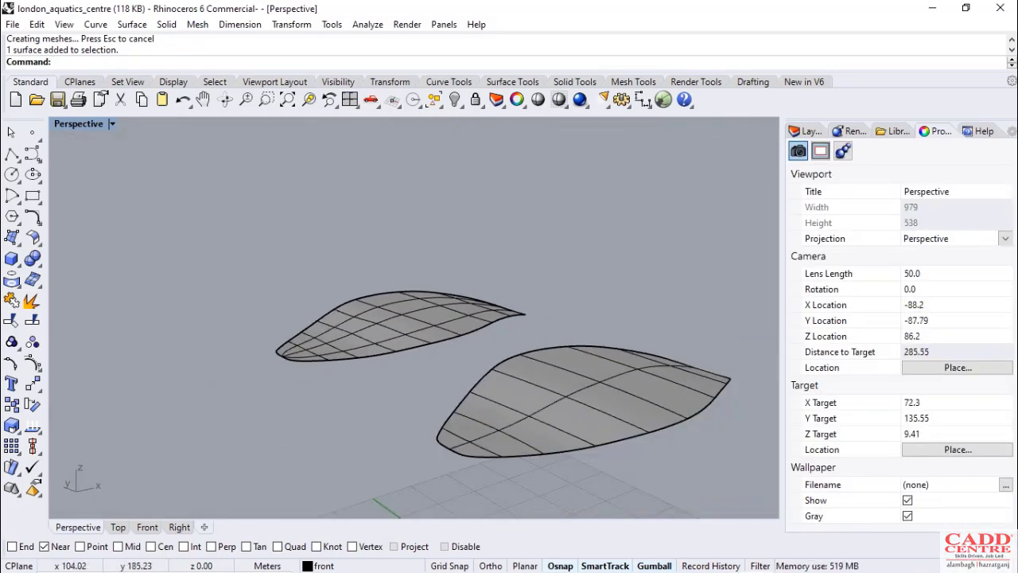
scroll(420, 325, up, 9)
scroll(358, 325, down, 11)
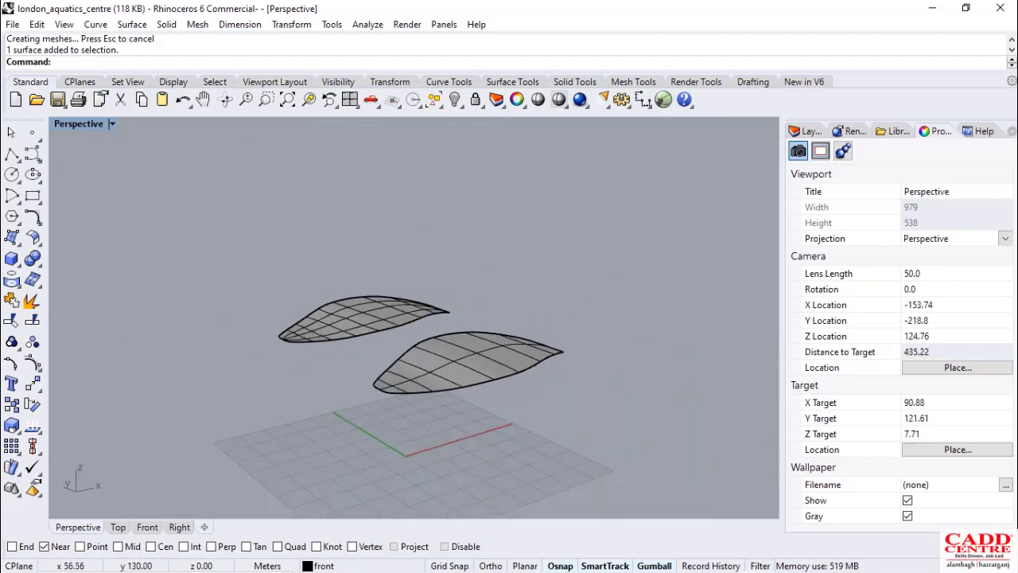
scroll(360, 326, up, 5)
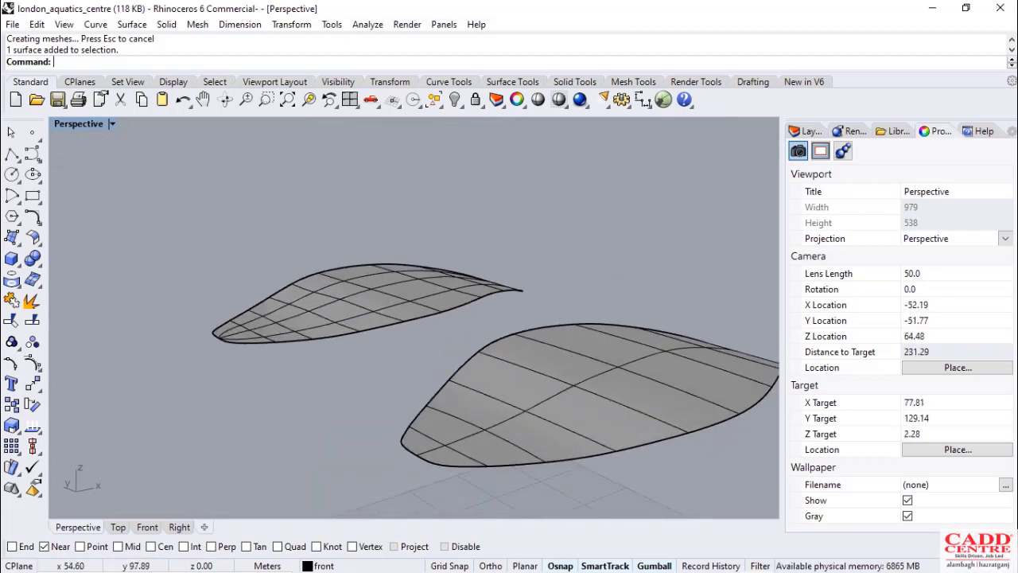
scroll(360, 326, down, 4)
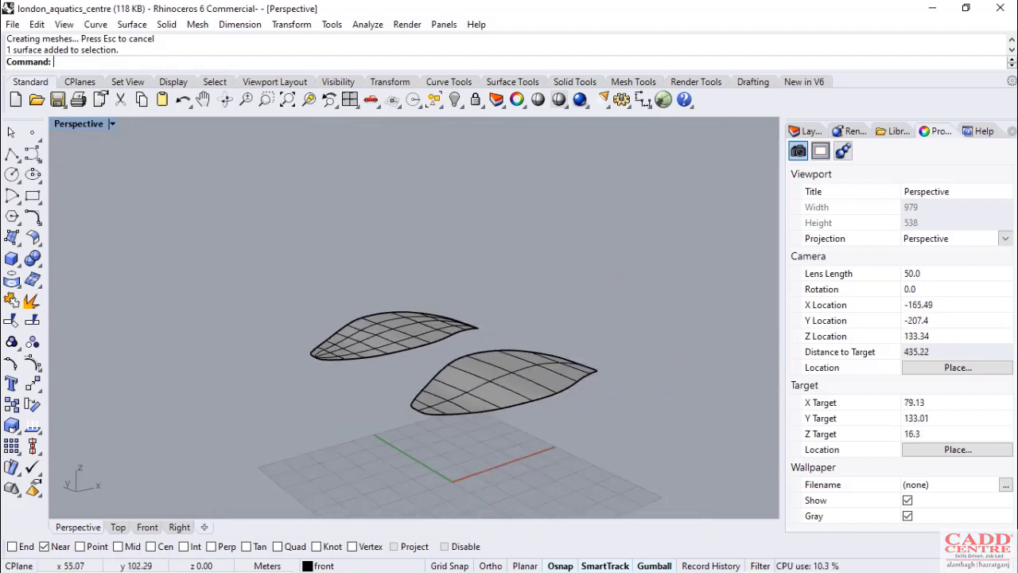
scroll(359, 326, up, 9)
scroll(379, 302, down, 8)
right_drag(418, 372, 429, 406)
scroll(476, 313, up, 10)
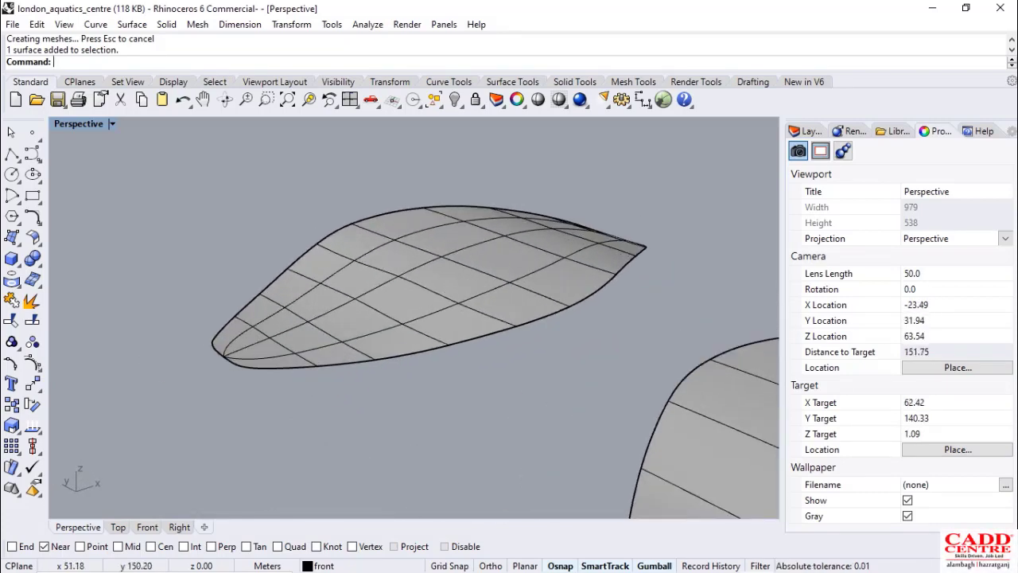
scroll(475, 314, down, 8)
scroll(413, 318, down, 2)
scroll(413, 318, up, 6)
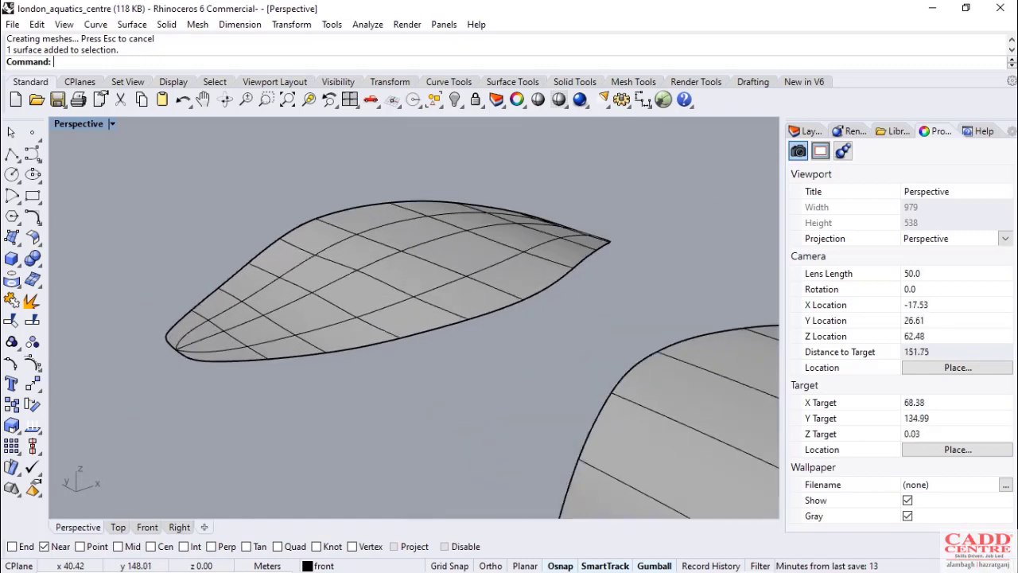
scroll(413, 318, down, 3)
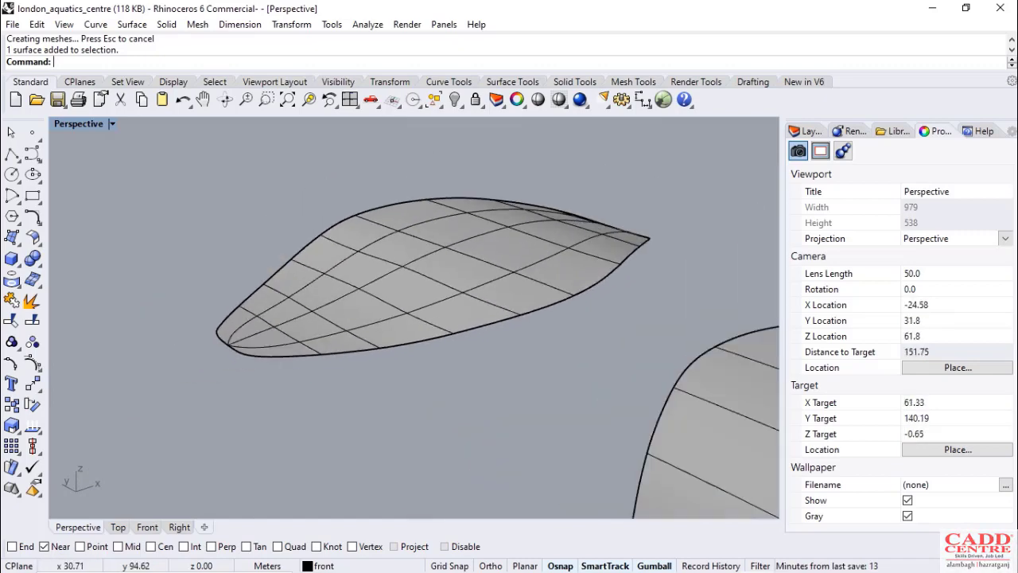
Switch to Chrome and view the image results of the London Aquatics Centre dimensions search
mouse_move(484, 558)
click(402, 485)
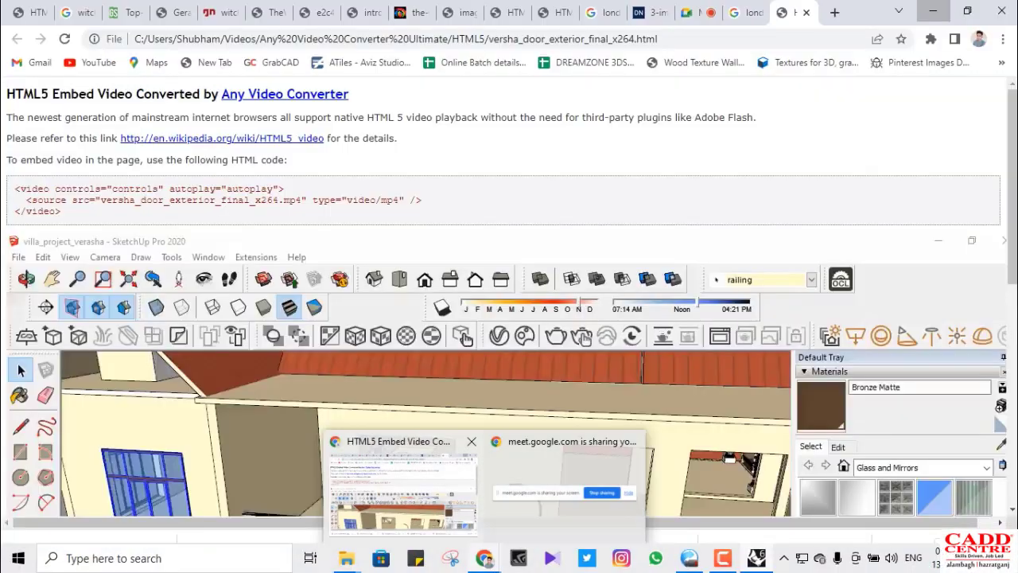
click(747, 13)
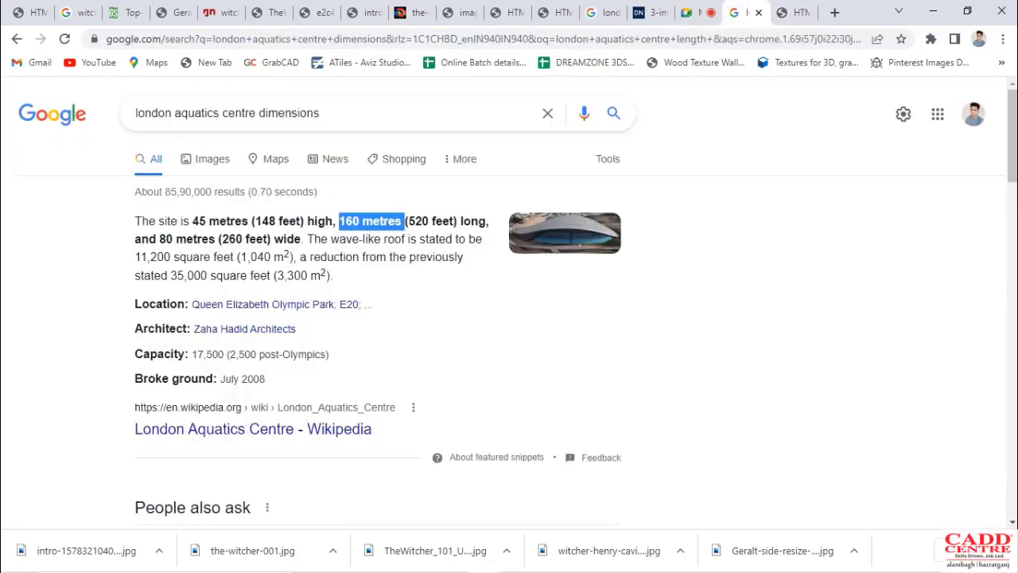
click(211, 159)
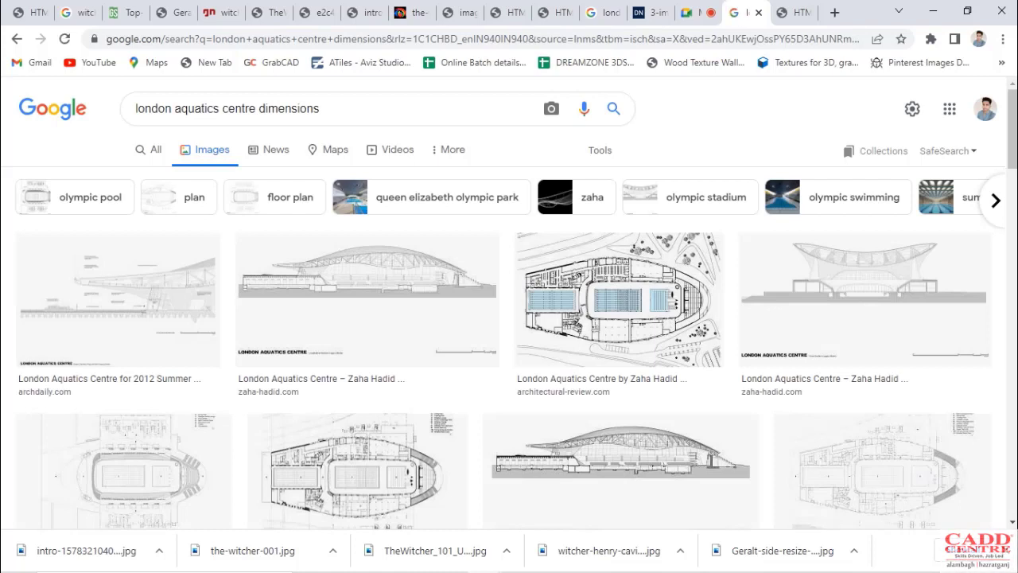
click(367, 299)
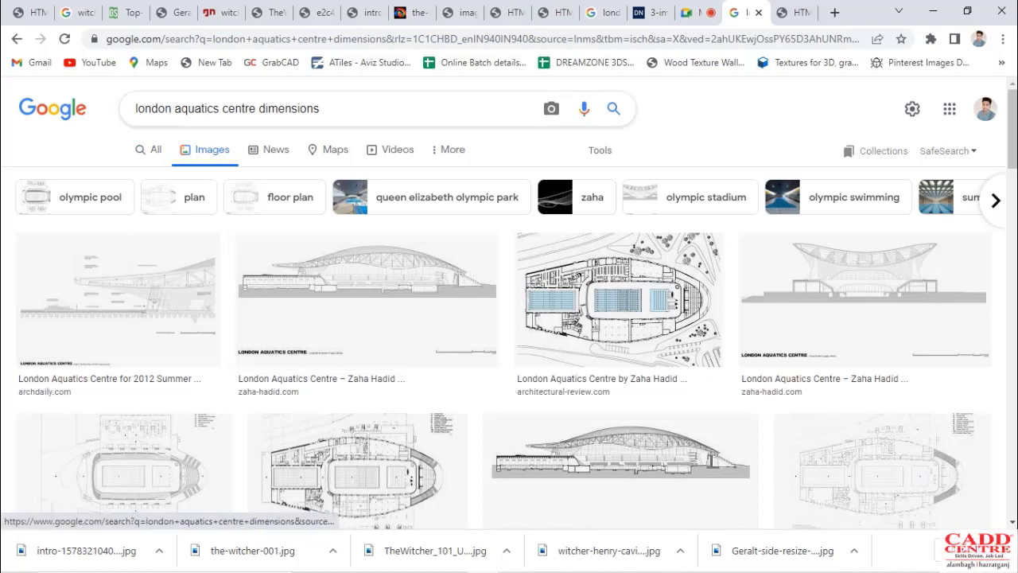
Search images for "london aquatics centre" and open the Zaha Hadid Architects exterior photo as reference
click(321, 109)
key(BackSpace)
key(BackSpace)
key(BackSpace)
key(BackSpace)
key(BackSpace)
key(BackSpace)
key(BackSpace)
key(BackSpace)
key(BackSpace)
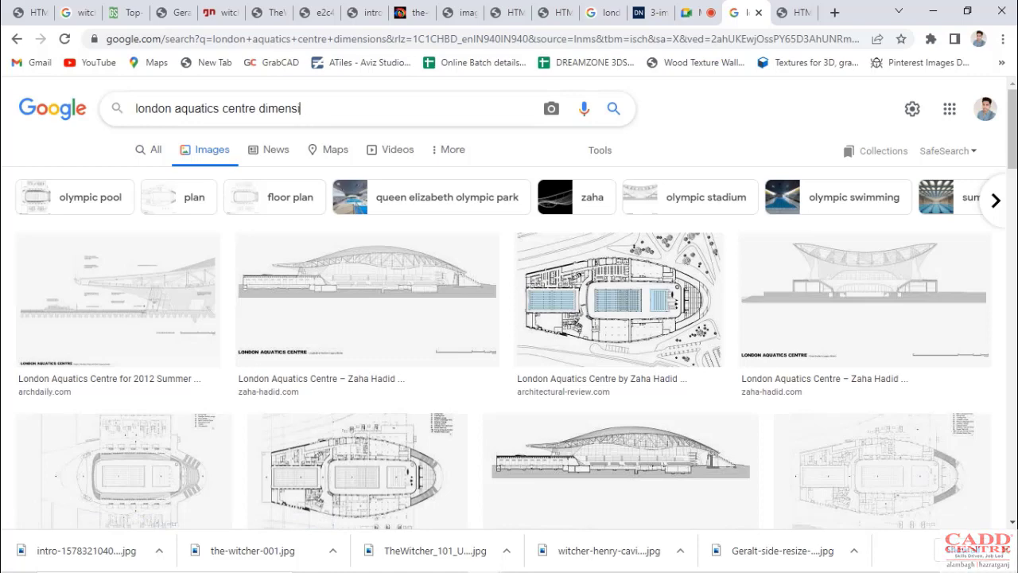
key(BackSpace)
key(Return)
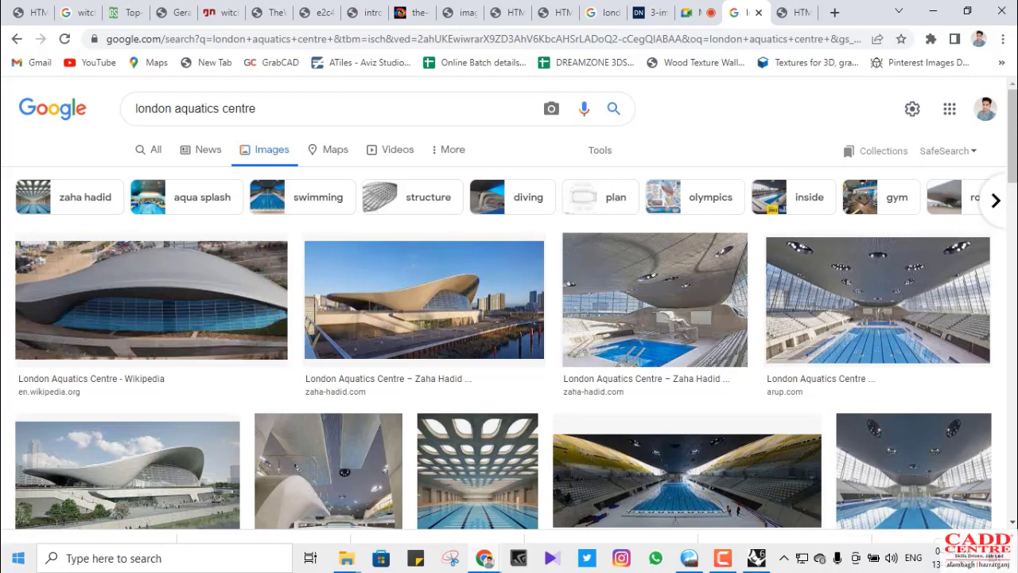
scroll(509, 310, down, 3)
scroll(509, 310, up, 3)
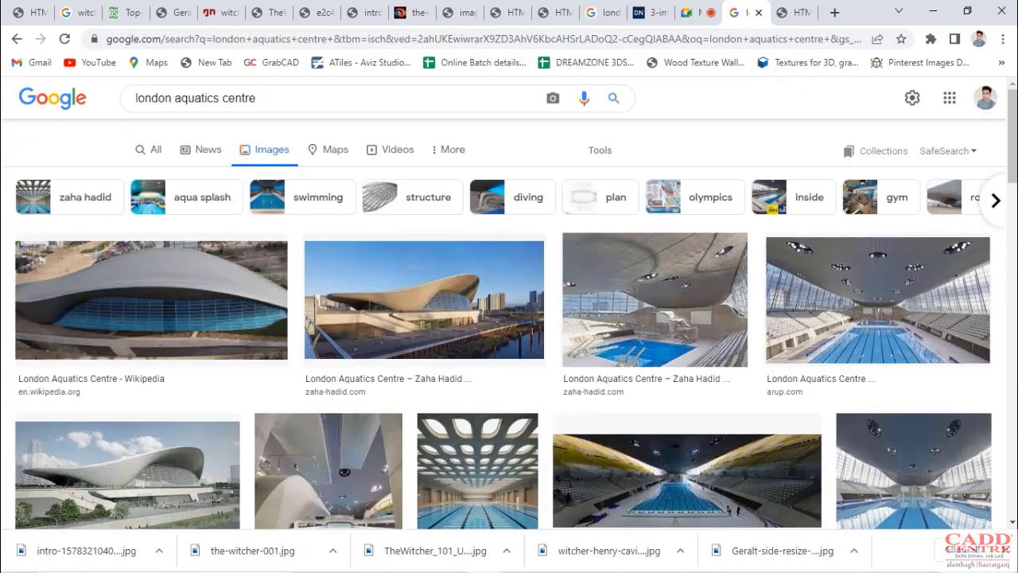
click(424, 299)
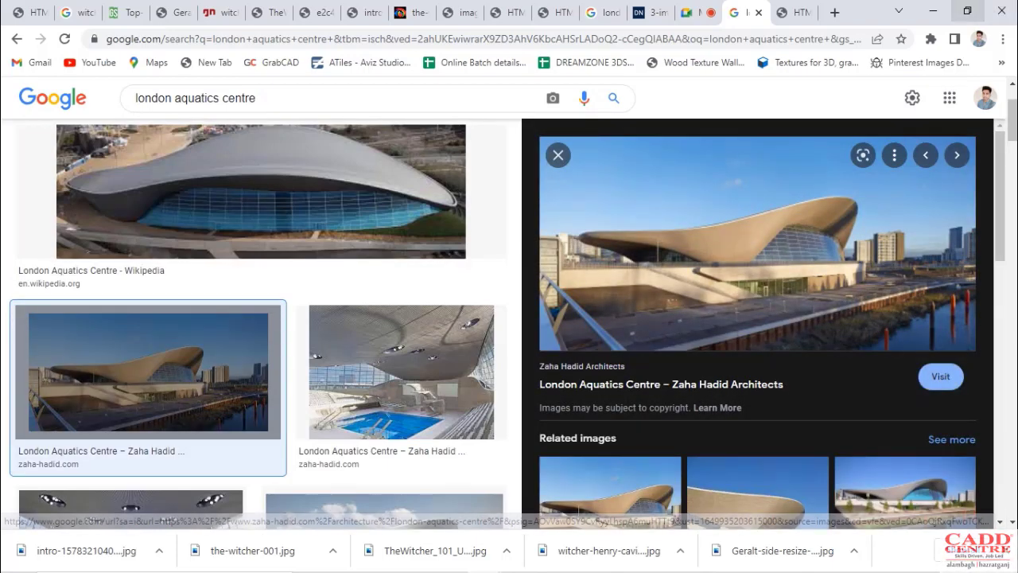
Return to Rhino and select both inner lengthwise curves of the upper roof with their control points displayed
click(899, 11)
scroll(404, 326, up, 2)
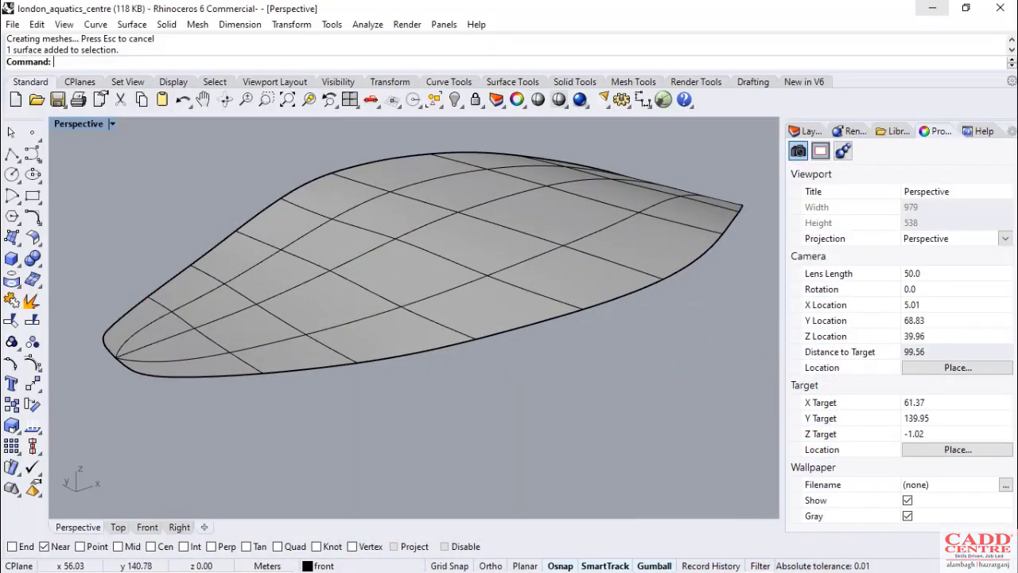
click(371, 317)
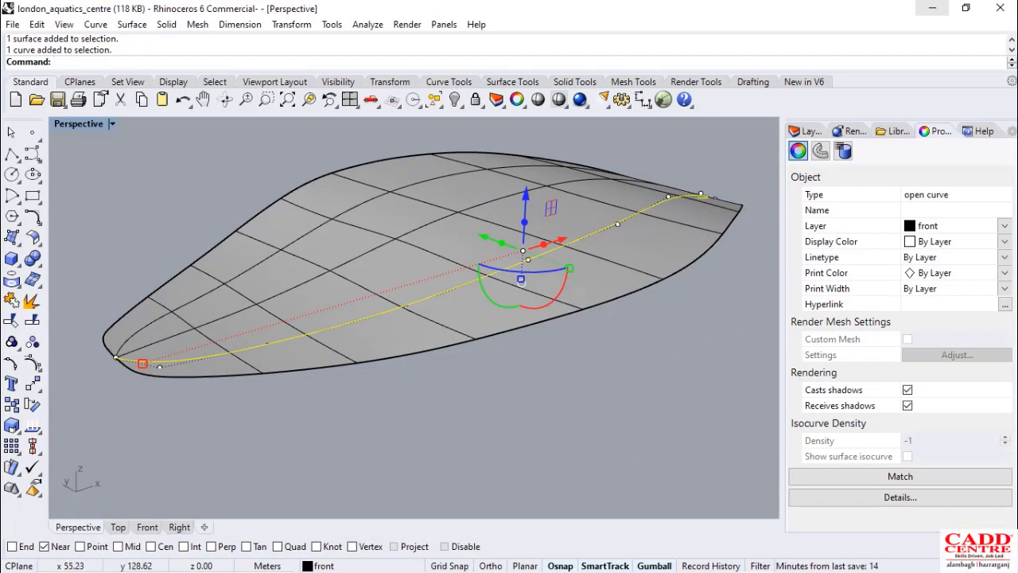
scroll(556, 359, down, 3)
right_drag(556, 359, 542, 339)
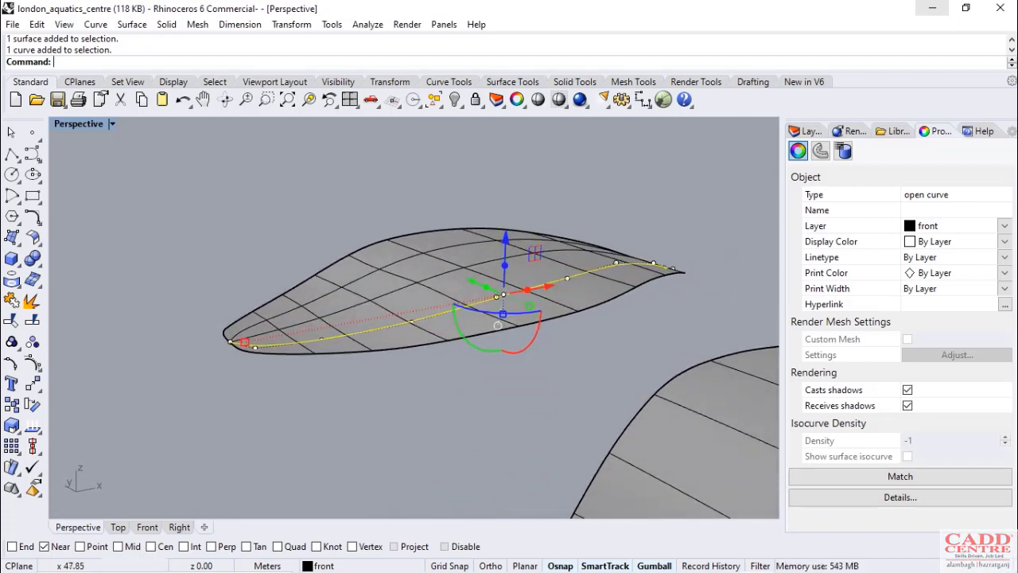
scroll(350, 286, up, 2)
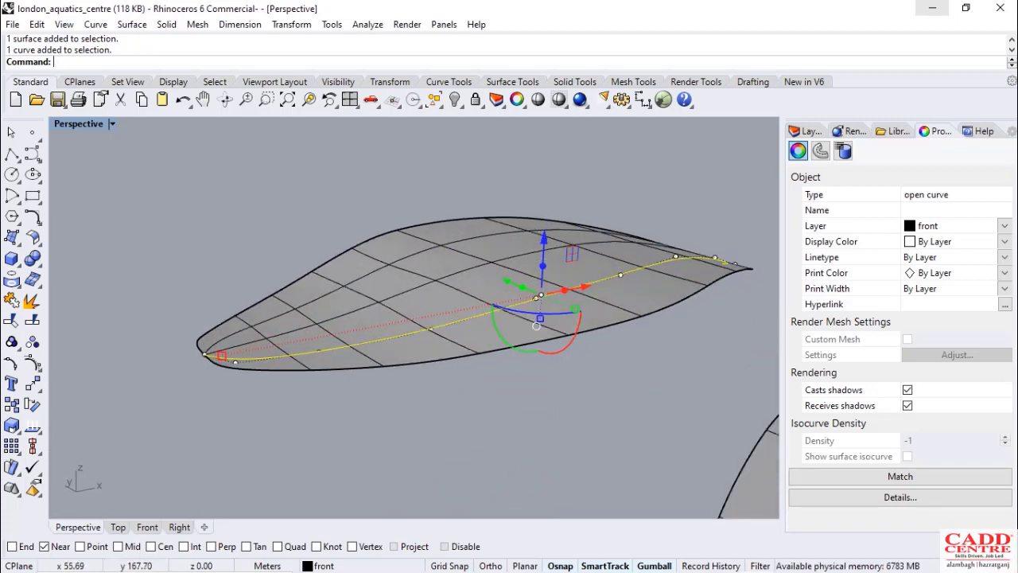
shift+click(351, 283)
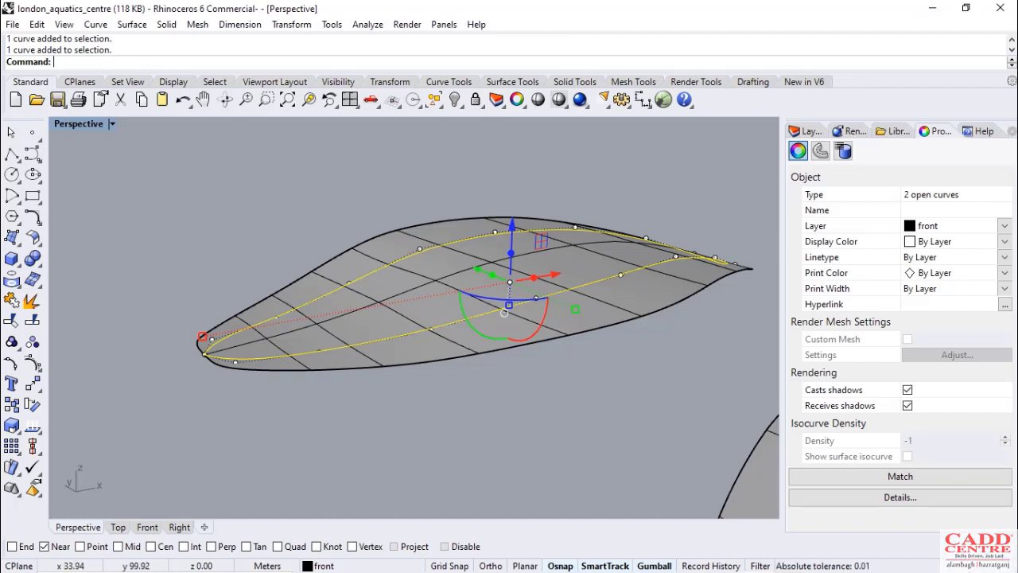
Select one matching control point on each inner lengthwise curve, without the curves, and pull both points well below the roof surface
mouse_move(477, 570)
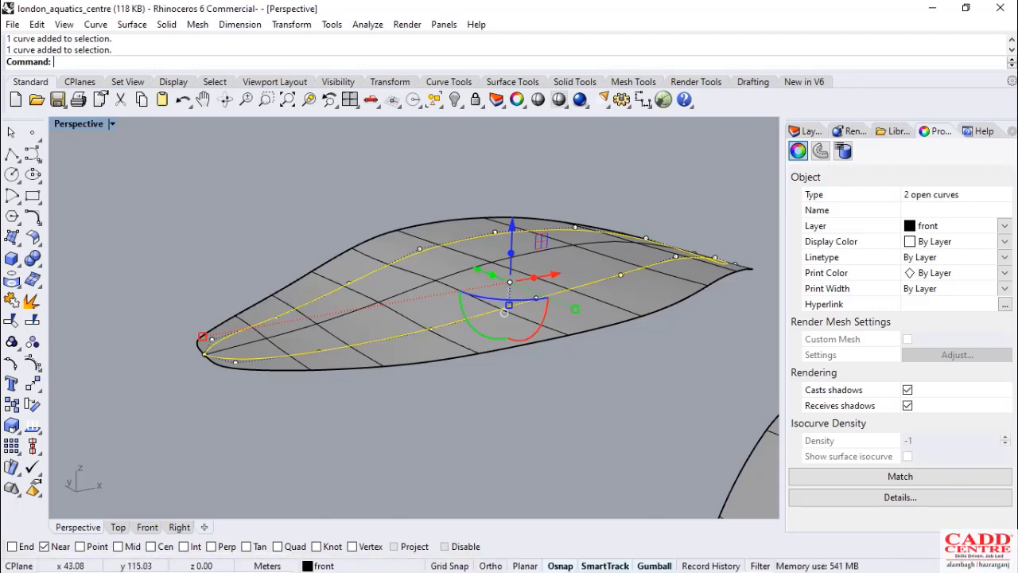
right_drag(414, 382, 453, 350)
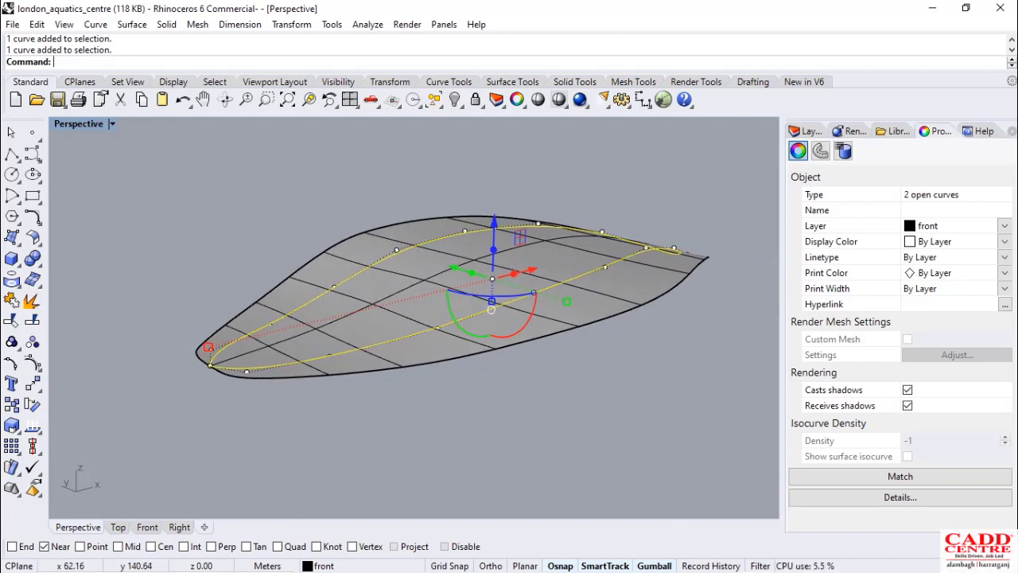
scroll(446, 310, up, 3)
scroll(445, 358, down, 1)
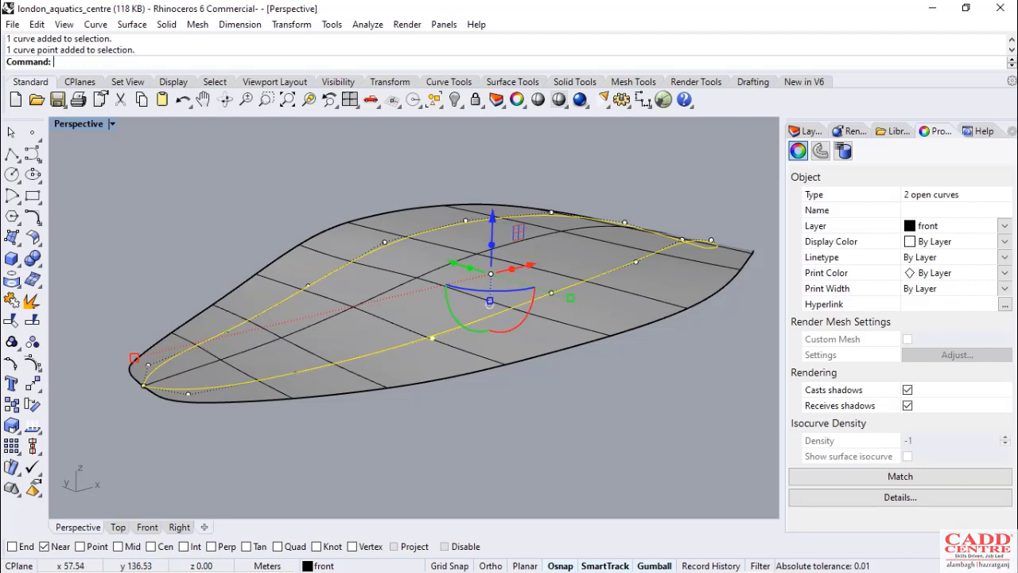
scroll(435, 316, down, 2)
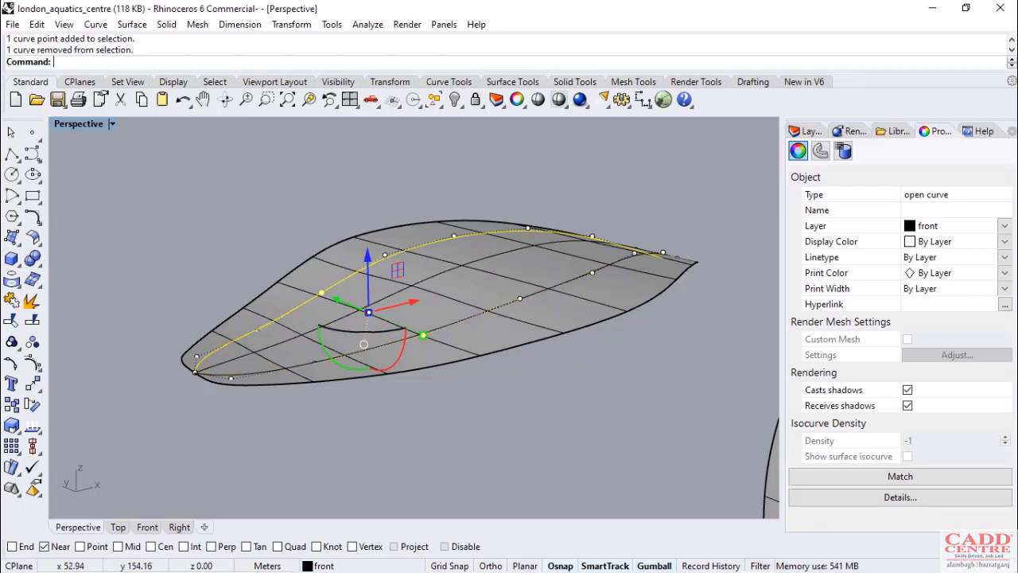
ctrl+click(299, 308)
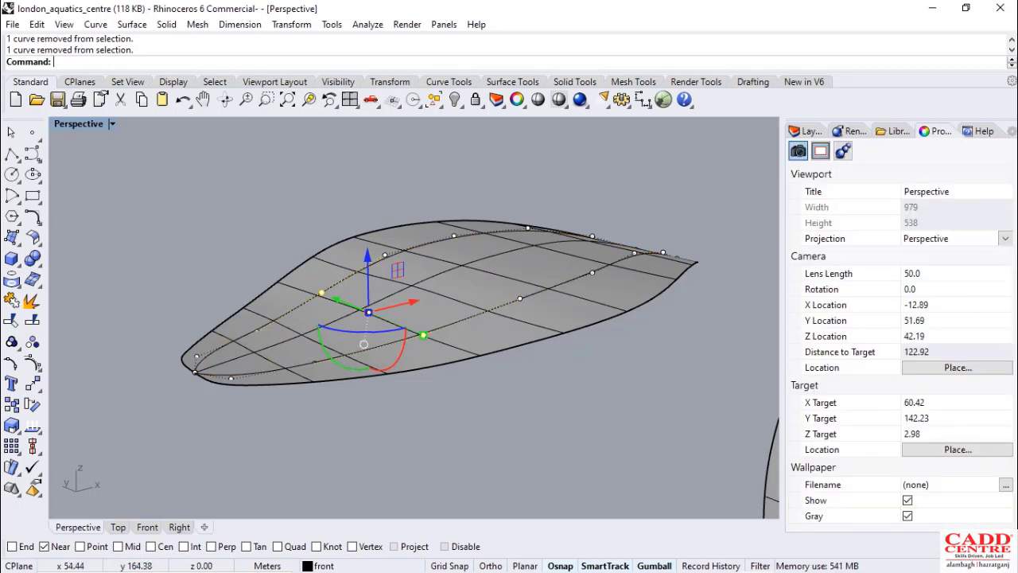
scroll(325, 382, down, 4)
right_drag(439, 405, 396, 382)
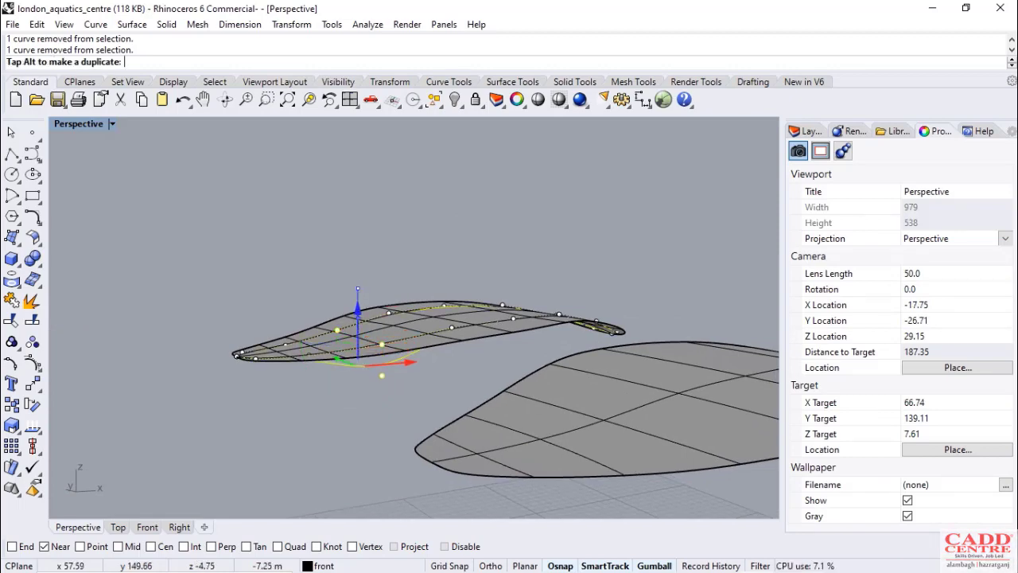
mouse_move(366, 406)
right_down()
mouse_move(390, 465)
mouse_move(442, 471)
mouse_move(469, 351)
mouse_move(493, 345)
mouse_move(350, 411)
right_up()
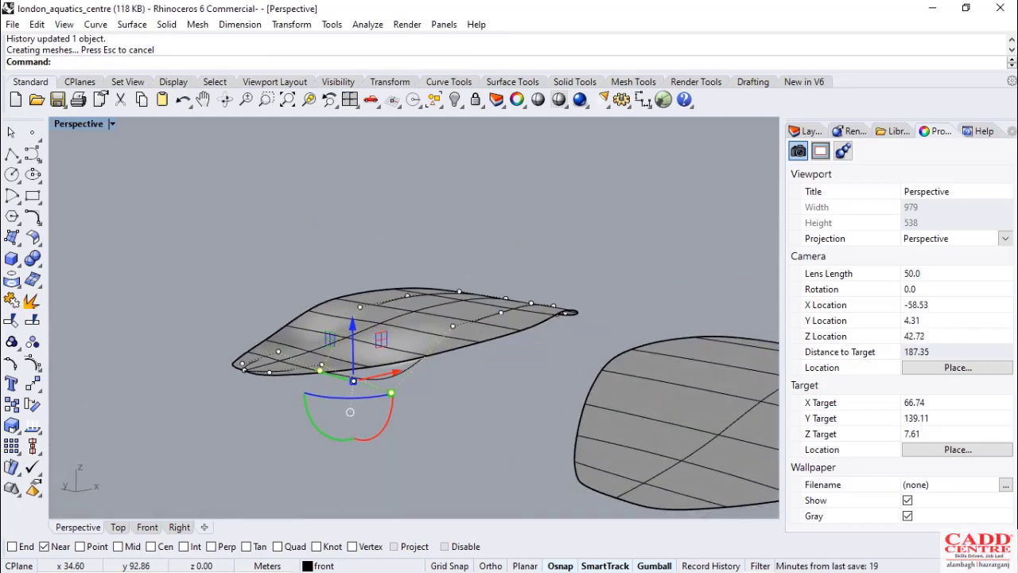
drag(354, 381, 354, 382)
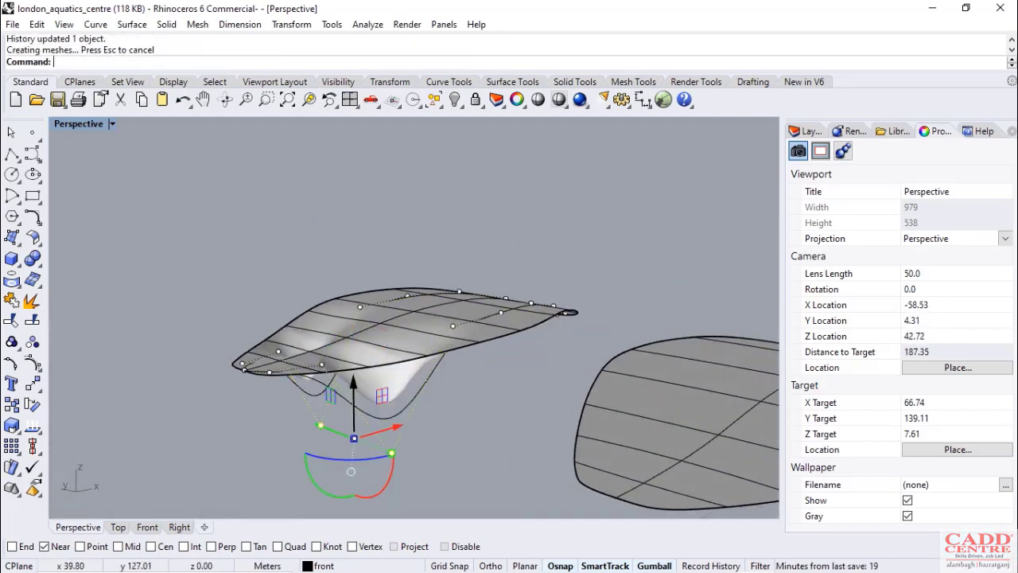
Compare the two downward bulges of the roof surface with the exterior photo in Chrome and inspect them in Rhino from below
right_drag(435, 413, 376, 345)
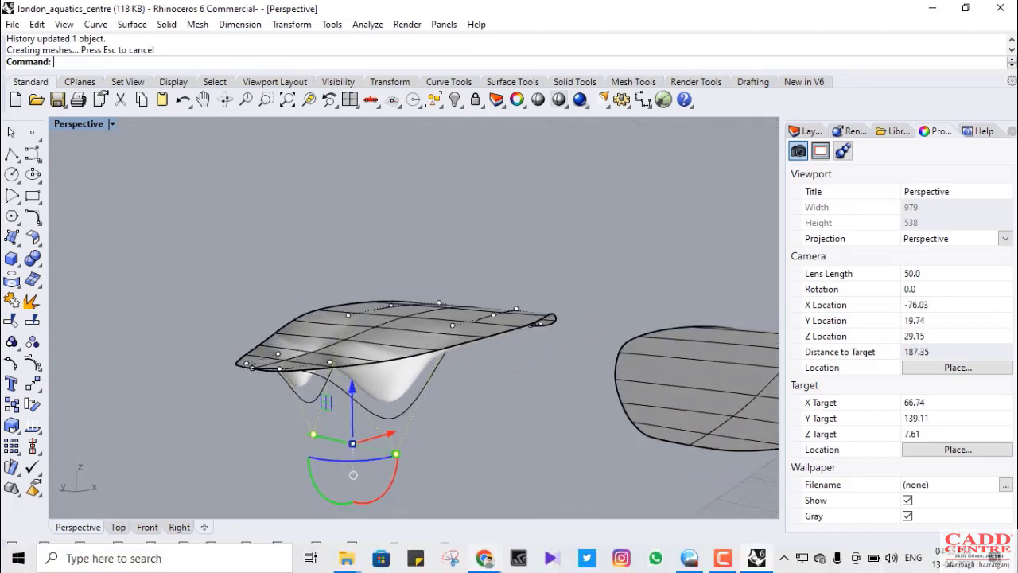
mouse_move(485, 557)
click(374, 485)
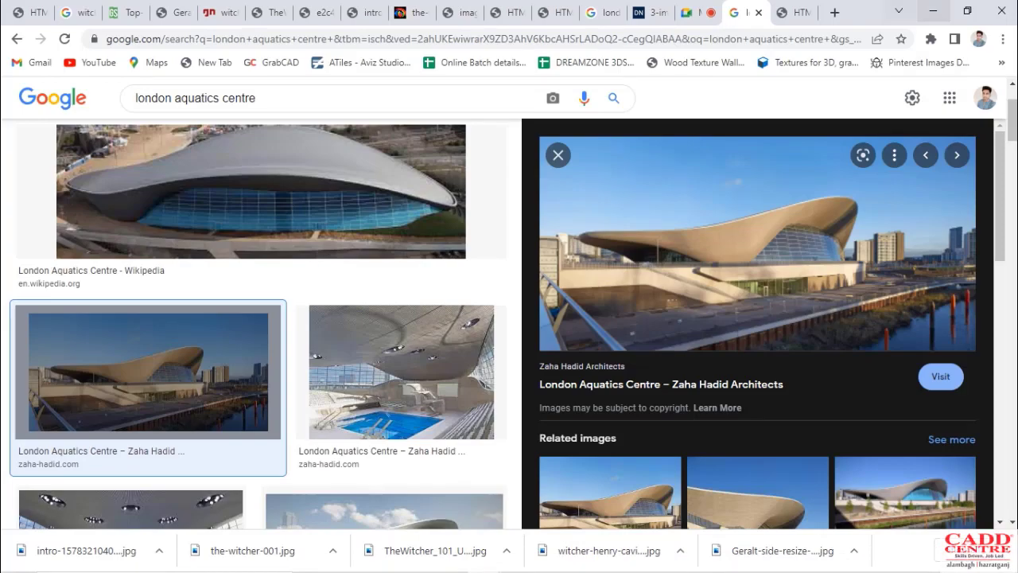
click(933, 11)
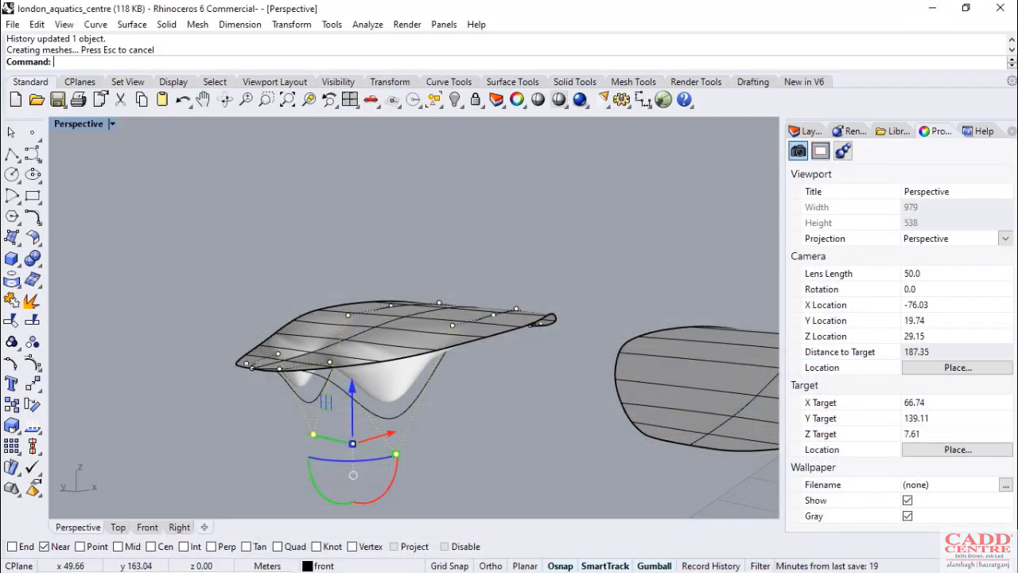
mouse_move(485, 558)
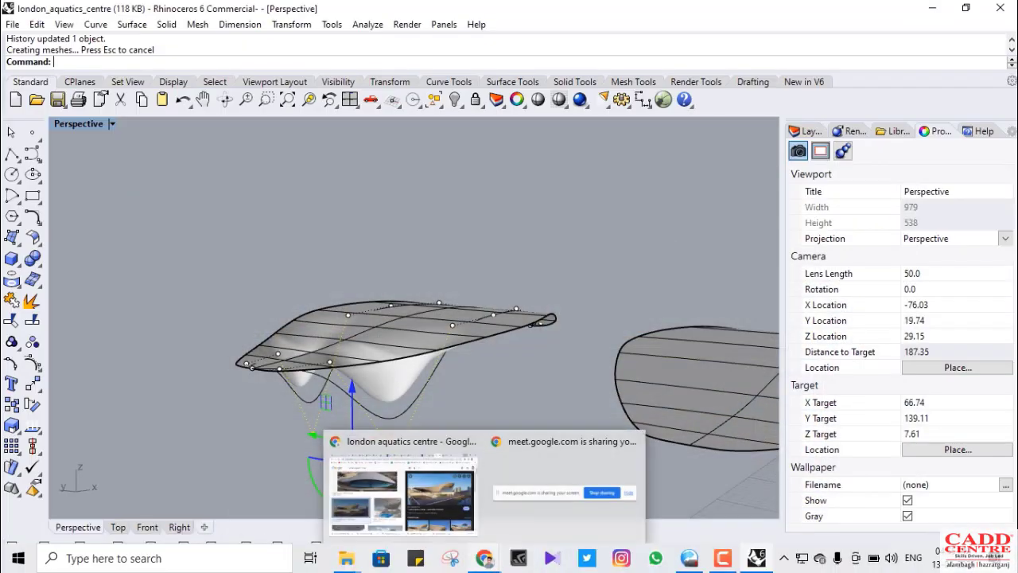
click(406, 489)
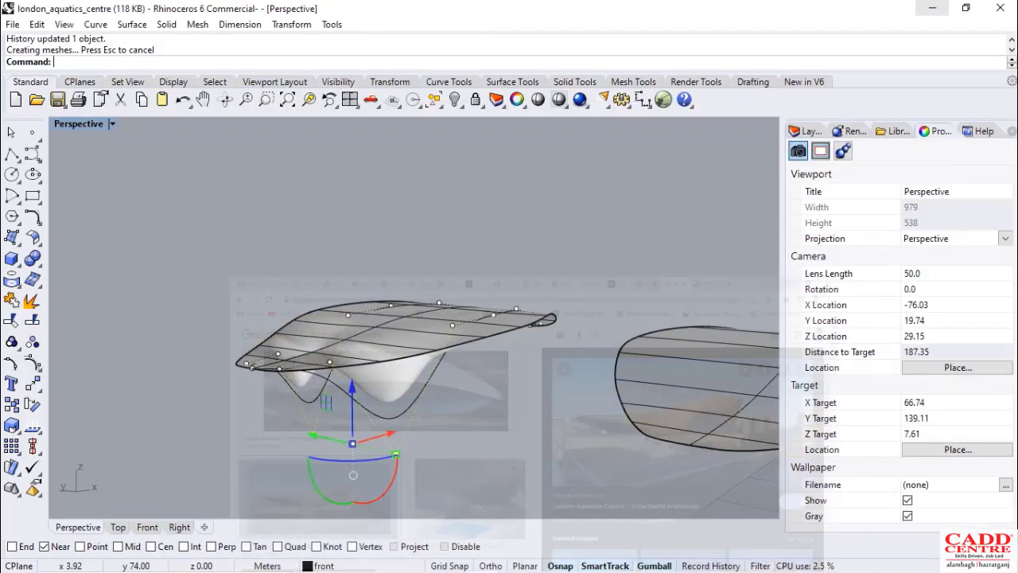
click(934, 11)
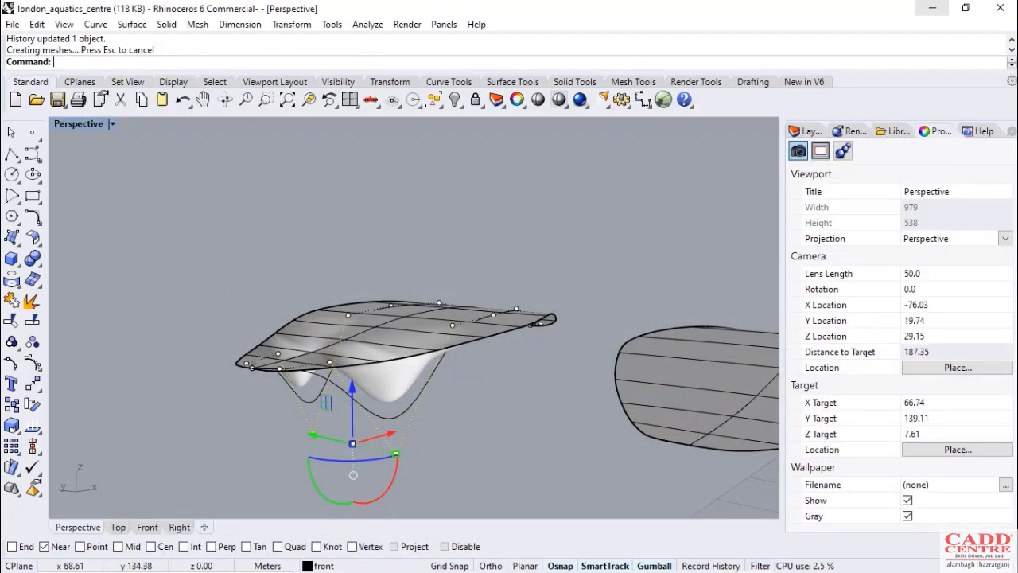
scroll(457, 347, up, 6)
right_drag(457, 347, 412, 358)
scroll(412, 358, down, 6)
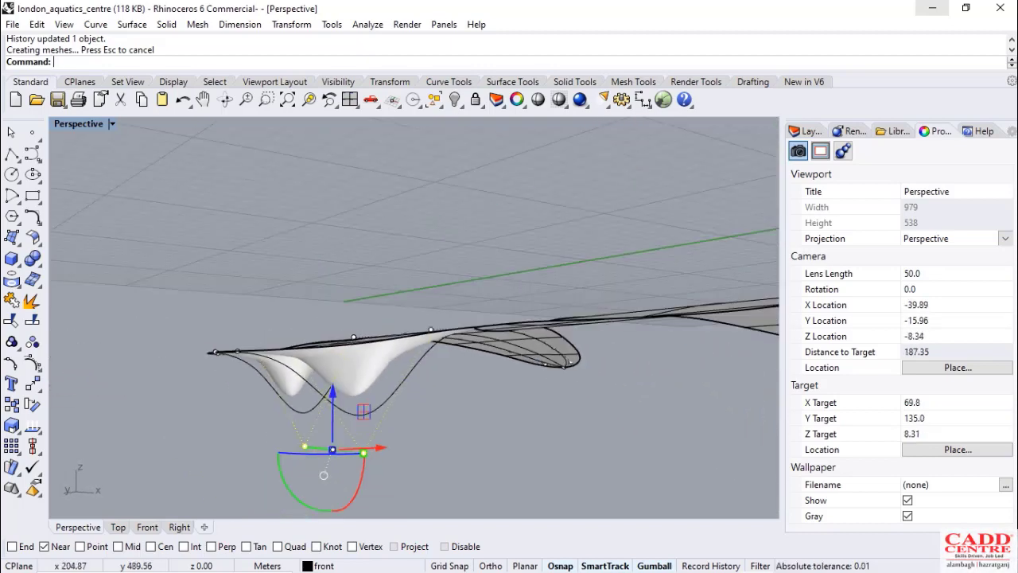
scroll(290, 373, up, 6)
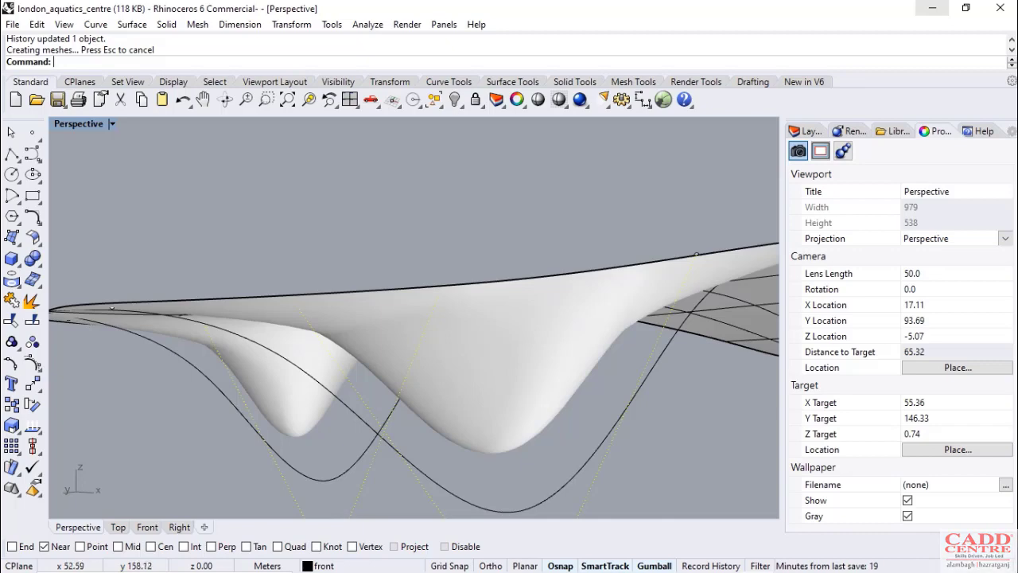
scroll(291, 374, down, 6)
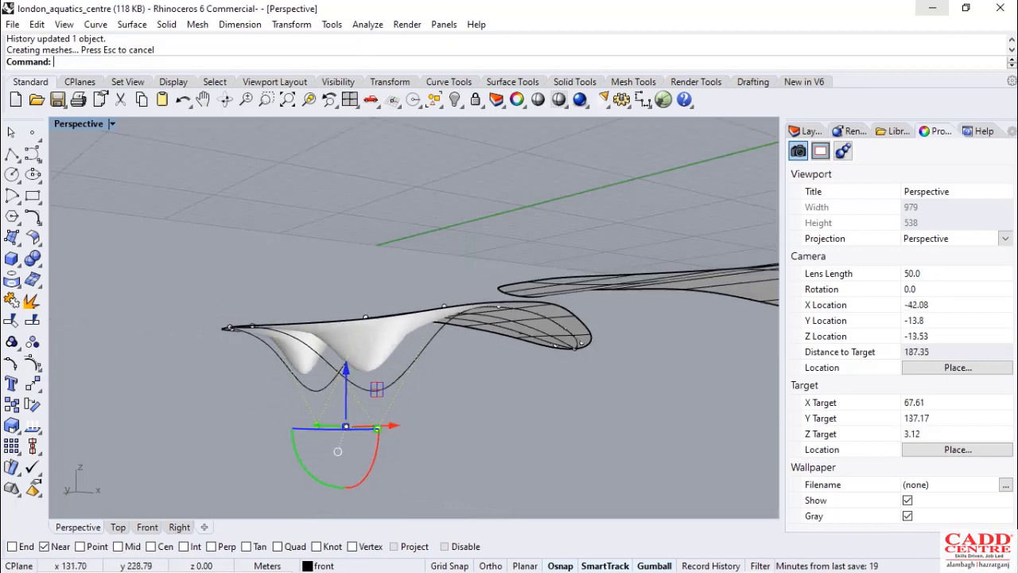
Select the control-point pair on both lower curves between their lowest points and the roof's pointed tip, and move it vertically down
right_drag(318, 369, 337, 312)
right_drag(316, 388, 379, 361)
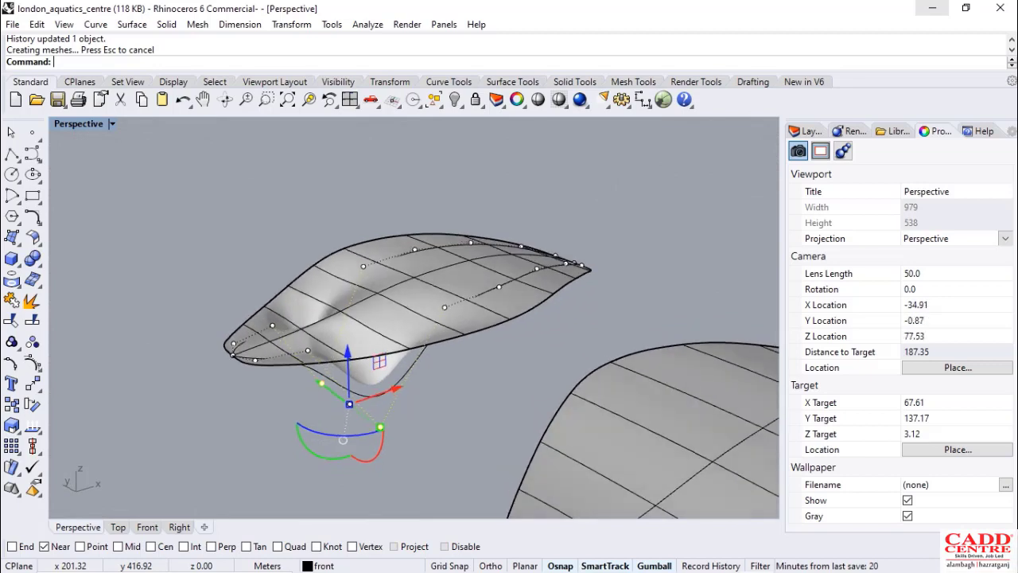
scroll(309, 359, up, 5)
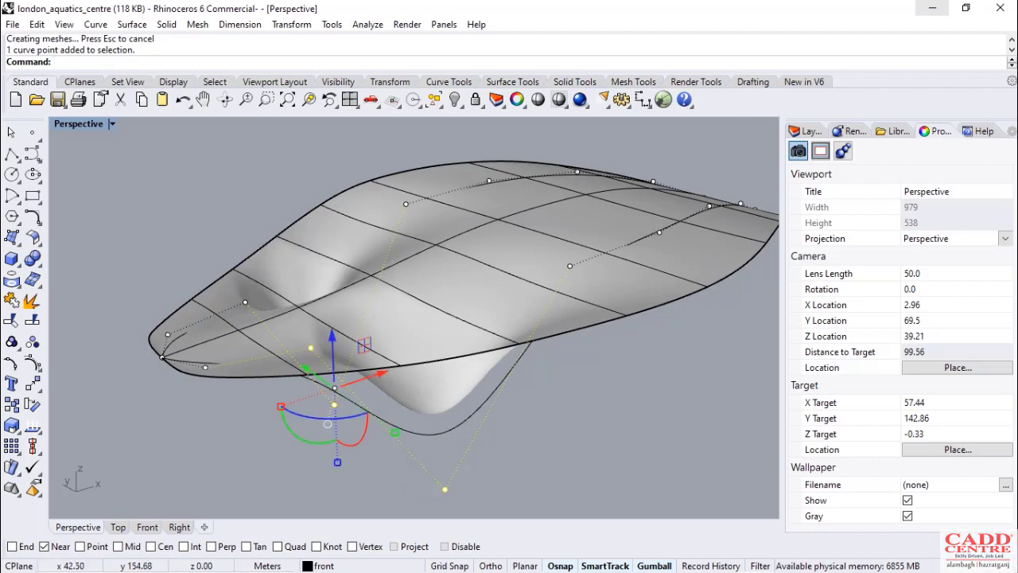
scroll(224, 305, down, 3)
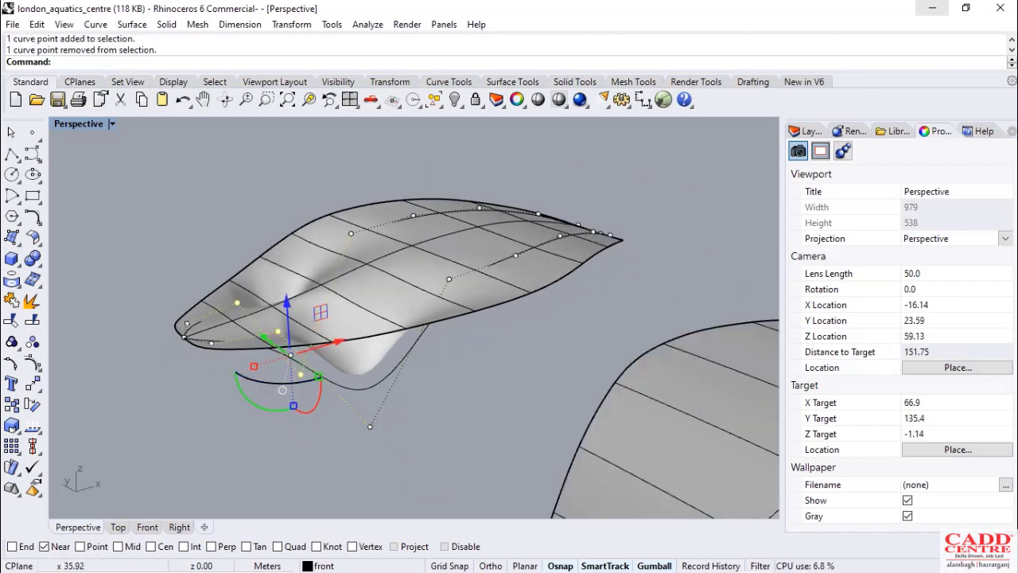
right_drag(318, 418, 279, 334)
drag(260, 257, 259, 296)
mouse_move(309, 369)
right_down()
mouse_move(283, 344)
mouse_move(297, 357)
right_up()
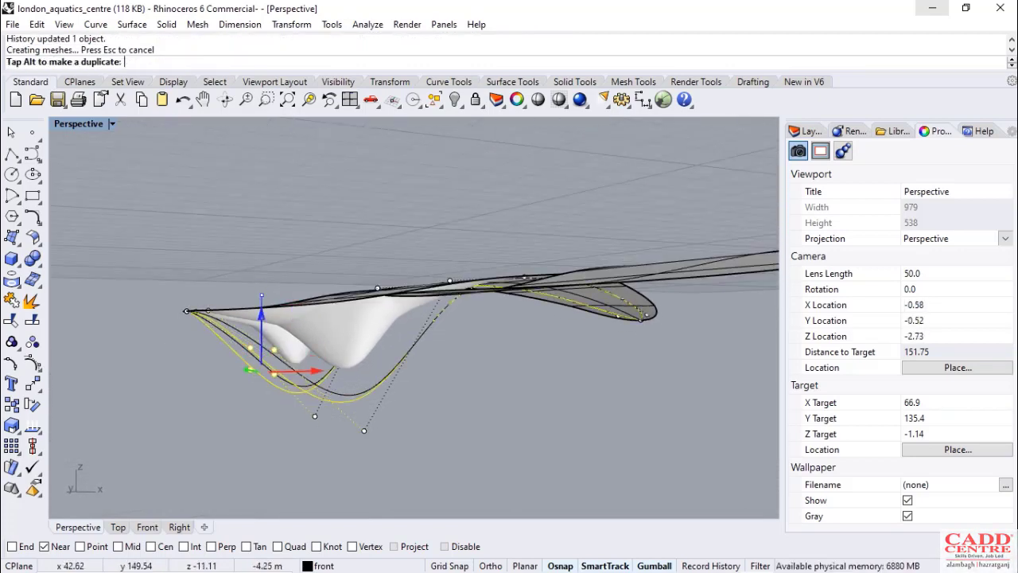
drag(261, 315, 261, 316)
scroll(311, 351, up, 6)
mouse_move(311, 352)
right_down()
mouse_move(368, 373)
mouse_move(295, 320)
mouse_move(315, 353)
right_up()
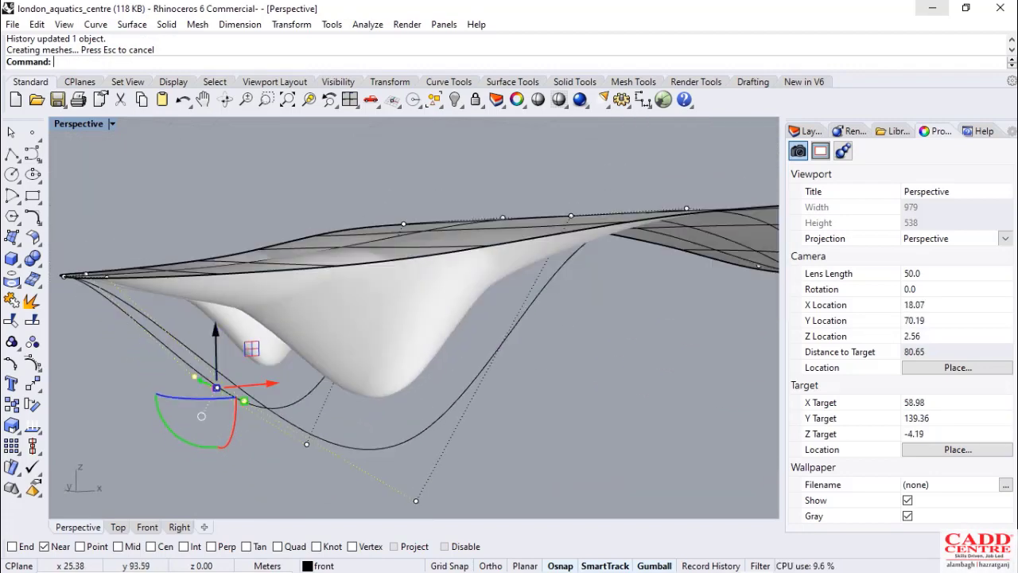
drag(215, 354, 215, 356)
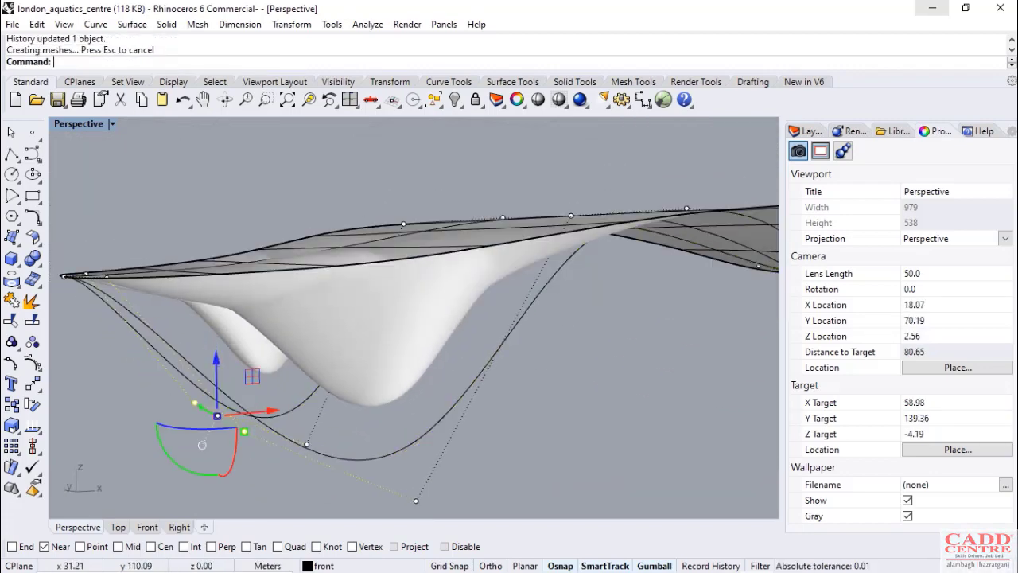
Select the control-point pair on the rising side of both lower curves, behind the two bulges, and lower it vertically
scroll(195, 336, down, 6)
right_drag(195, 336, 221, 367)
scroll(249, 341, up, 3)
right_drag(294, 236, 385, 328)
scroll(370, 344, down, 6)
scroll(386, 324, up, 6)
scroll(368, 330, up, 6)
scroll(384, 326, down, 6)
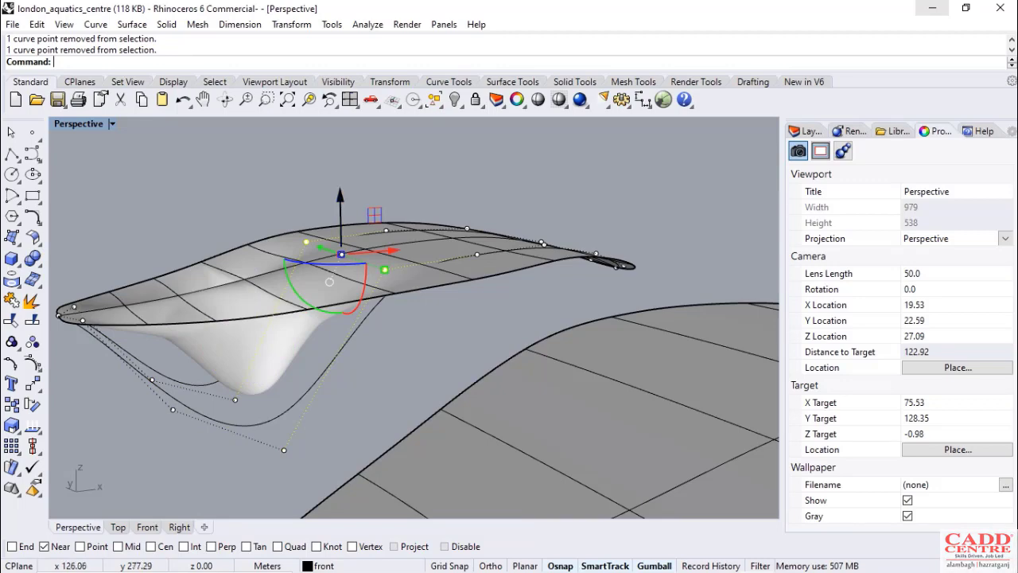
drag(339, 208, 340, 239)
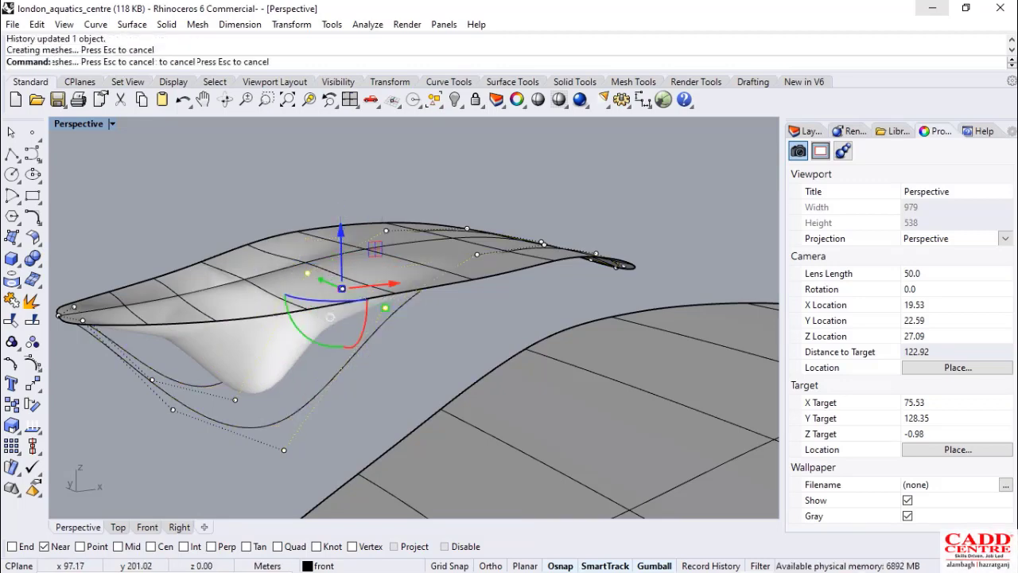
Compare the roof's underside with the London Aquatics Centre reference photo in Chrome, viewing the model from a similar low angle
right_drag(388, 317, 404, 283)
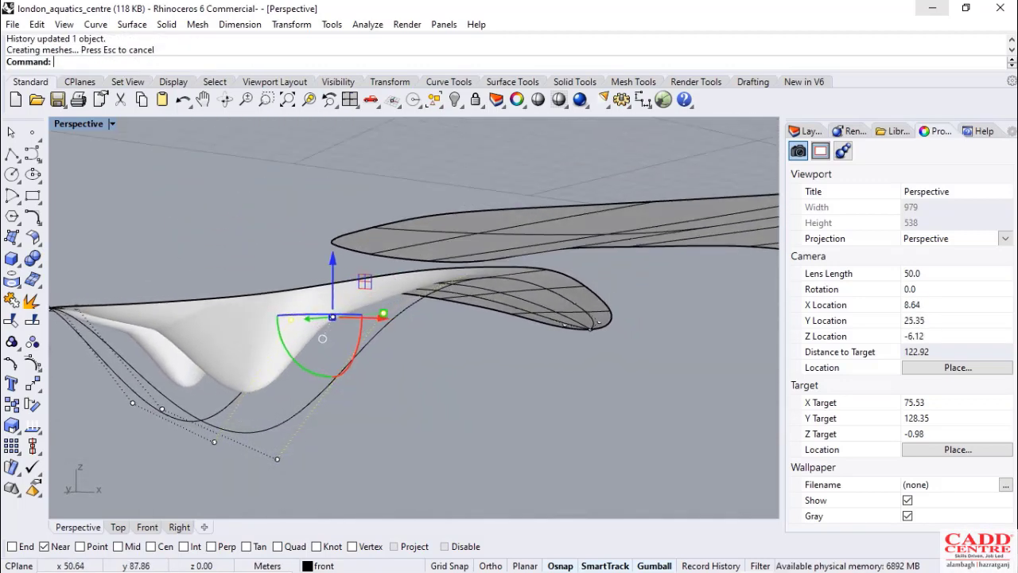
scroll(307, 327, down, 4)
right_drag(387, 397, 412, 418)
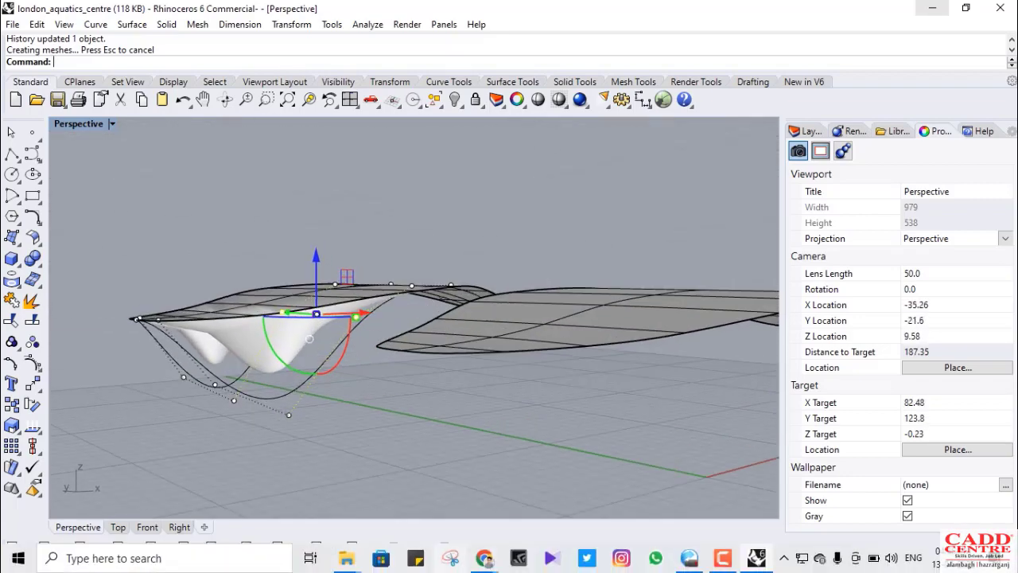
mouse_move(484, 558)
click(398, 477)
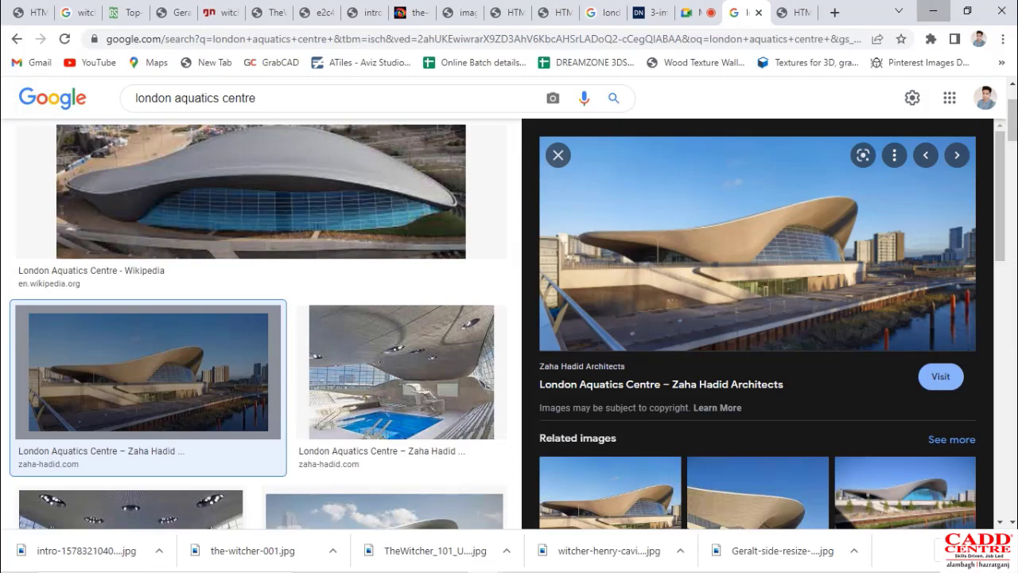
click(930, 12)
scroll(336, 350, up, 4)
mouse_move(335, 350)
right_down()
mouse_move(374, 326)
mouse_move(352, 347)
right_up()
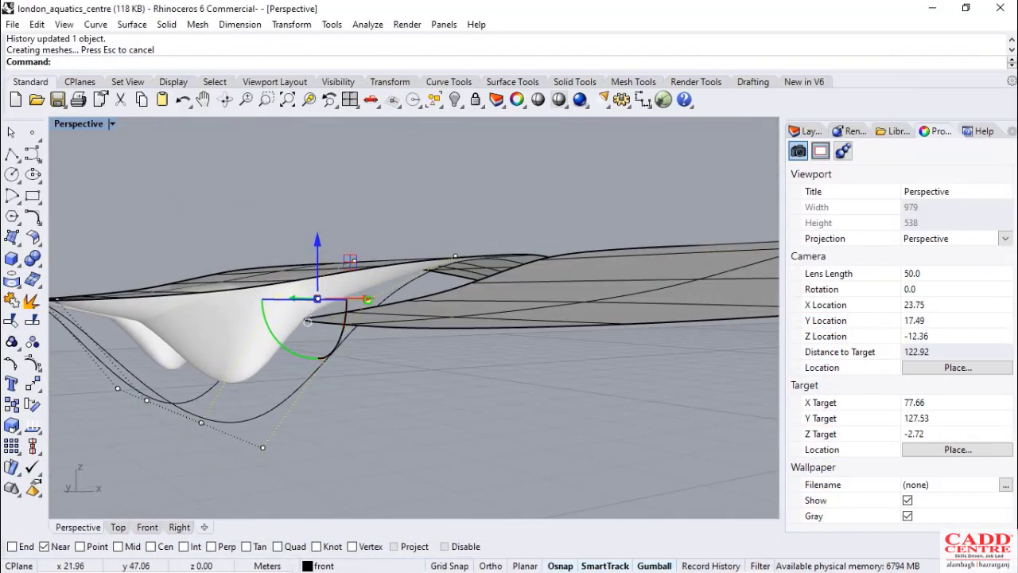
scroll(352, 348, down, 4)
mouse_move(485, 558)
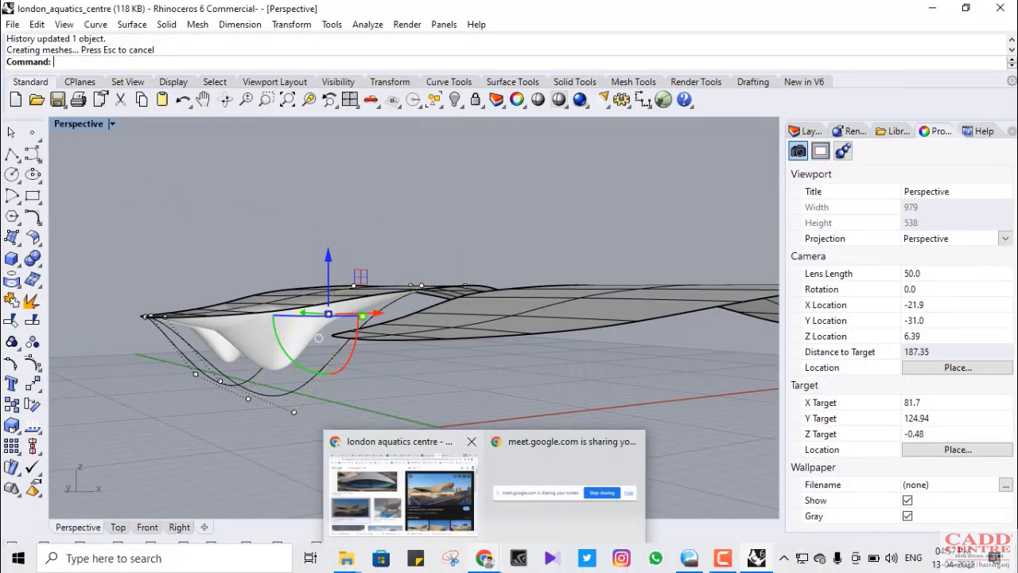
mouse_move(404, 494)
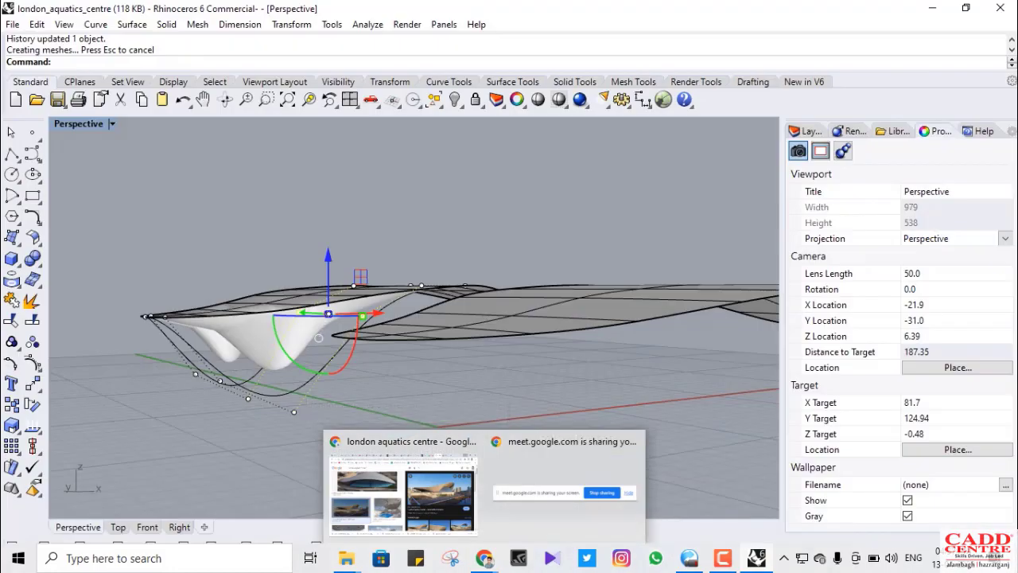
Move the selected control-point pair behind the bulges further down to steepen the roof's rear slope
scroll(378, 298, up, 6)
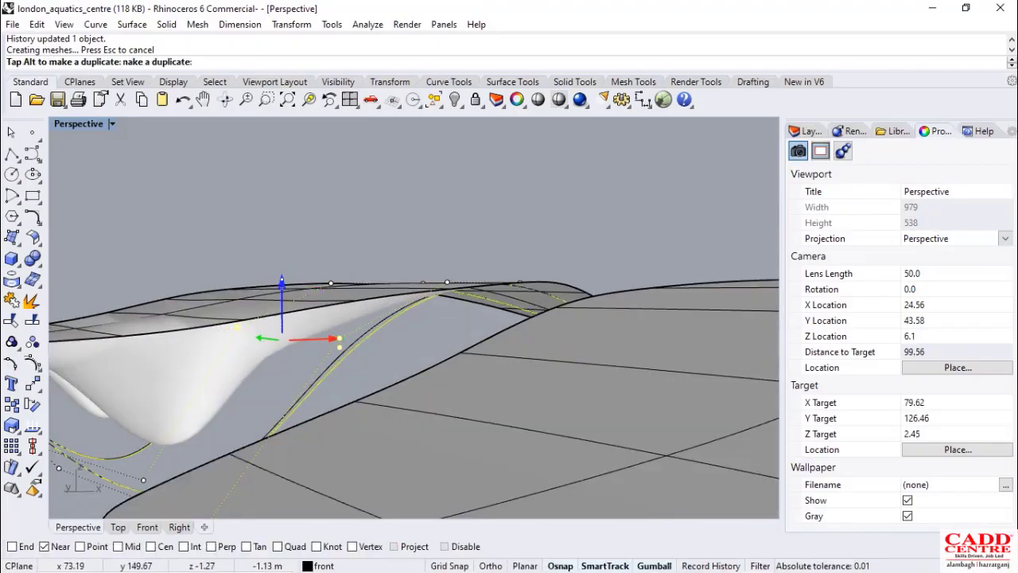
drag(281, 296, 282, 297)
scroll(343, 224, down, 6)
right_drag(391, 302, 549, 290)
right_drag(410, 317, 297, 319)
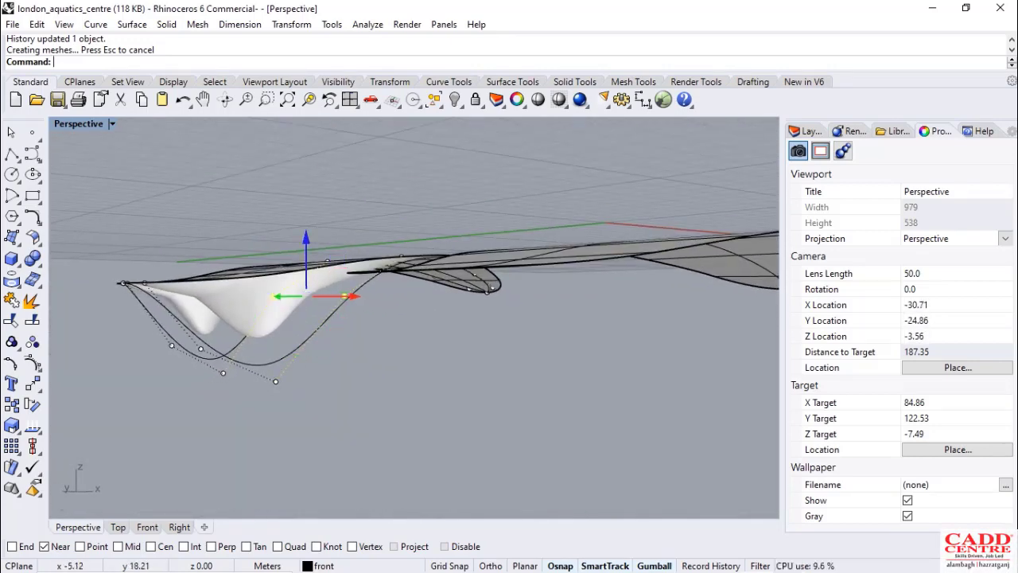
drag(306, 255, 306, 256)
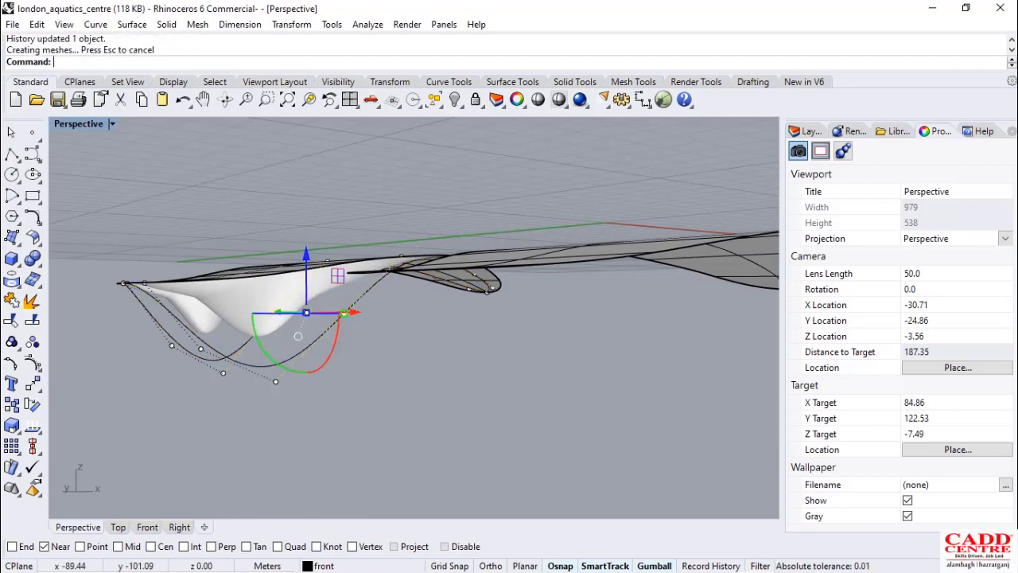
Select only the lowest control-point pair beneath the two bulges and raise it vertically to make the bulges shallower
right_drag(297, 336, 319, 371)
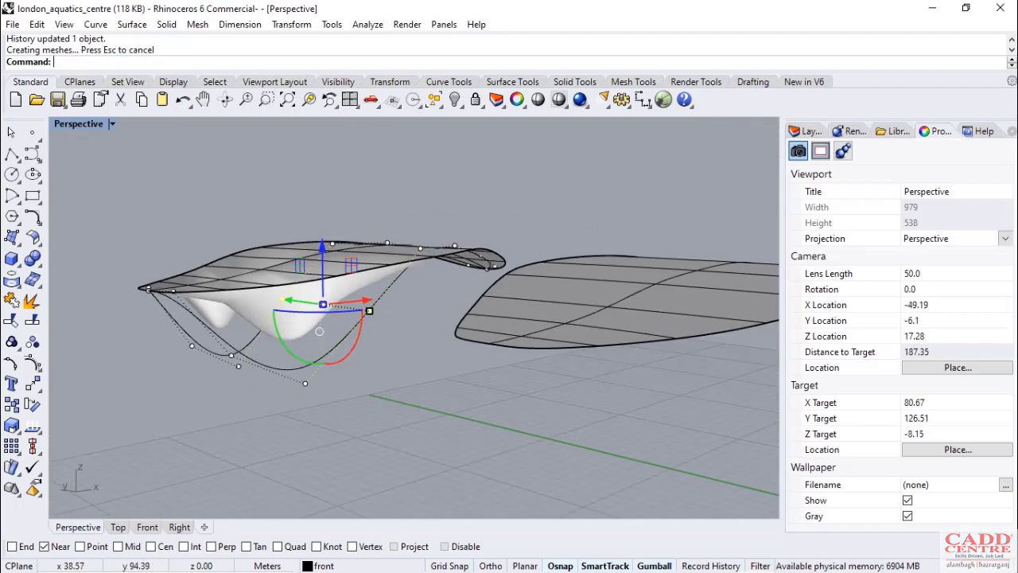
scroll(369, 310, up, 5)
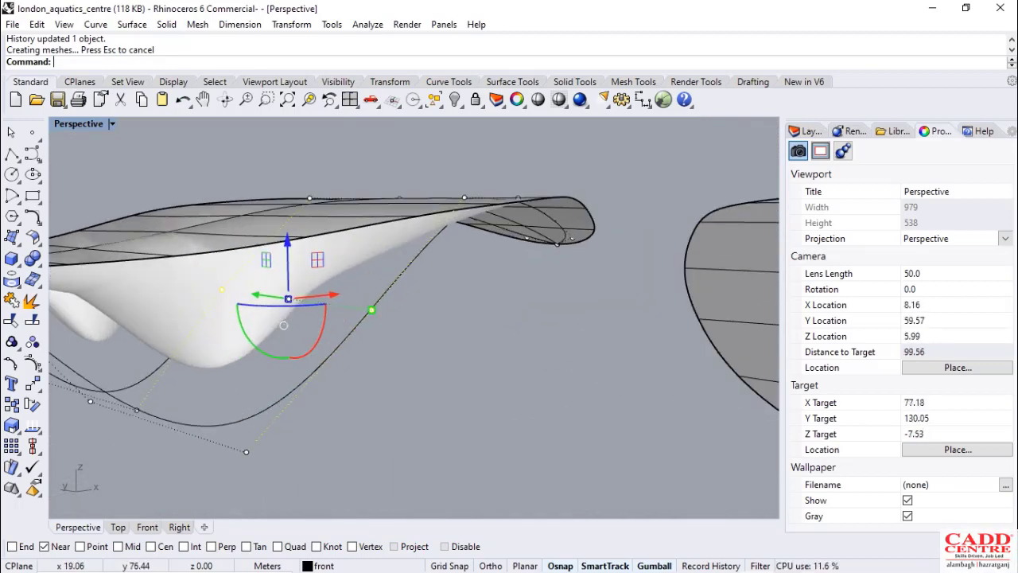
shift+click(245, 452)
scroll(249, 449, down, 4)
right_drag(249, 448, 397, 422)
scroll(145, 460, down, 3)
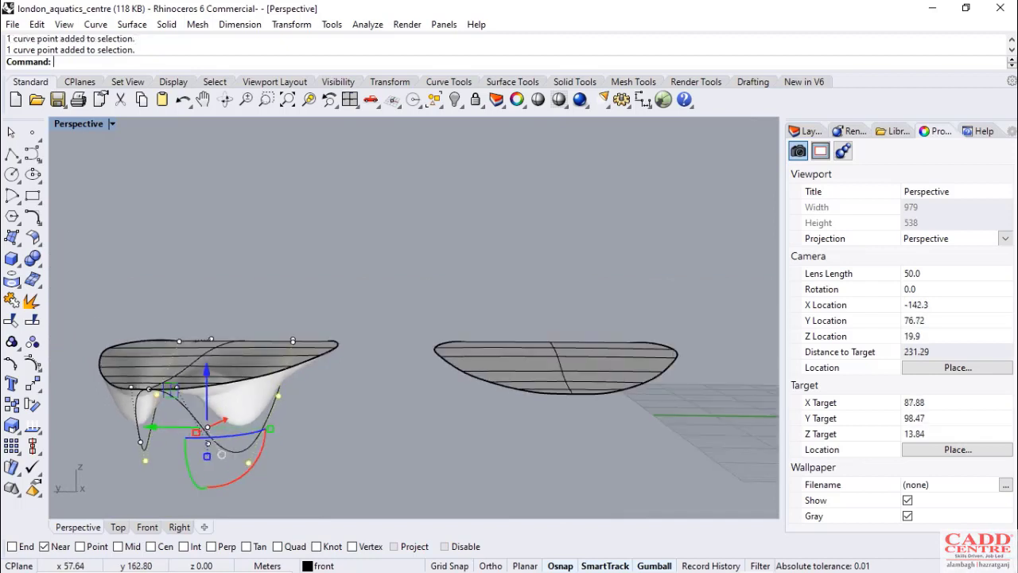
right_drag(221, 455, 238, 454)
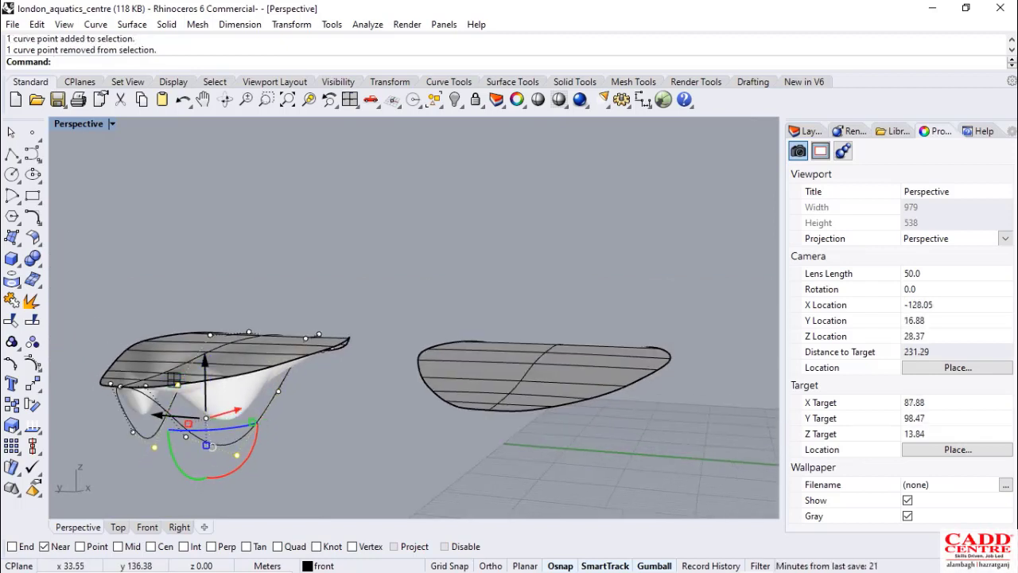
right_drag(212, 446, 240, 451)
scroll(191, 386, down, 4)
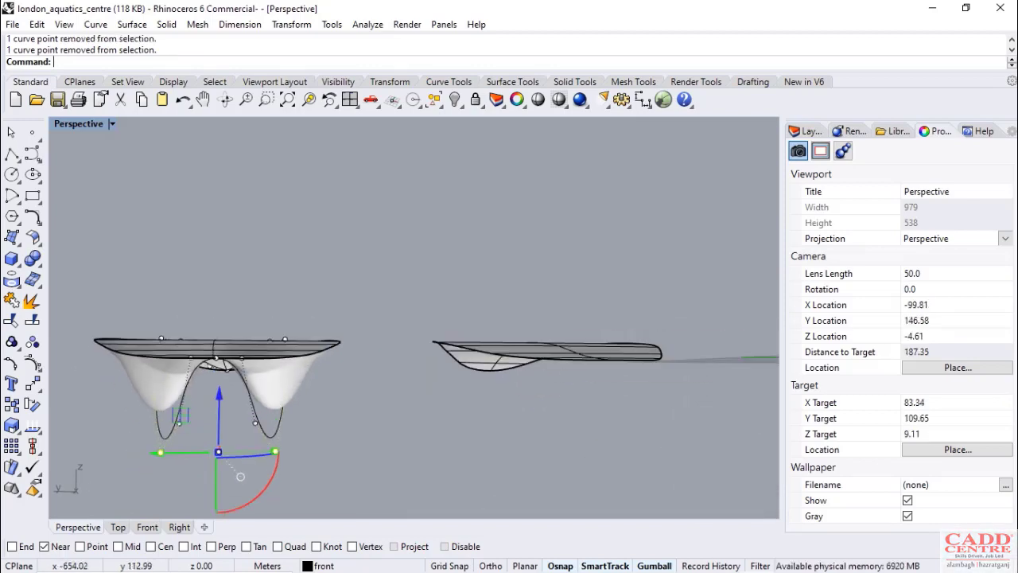
right_drag(322, 417, 264, 419)
scroll(298, 380, up, 7)
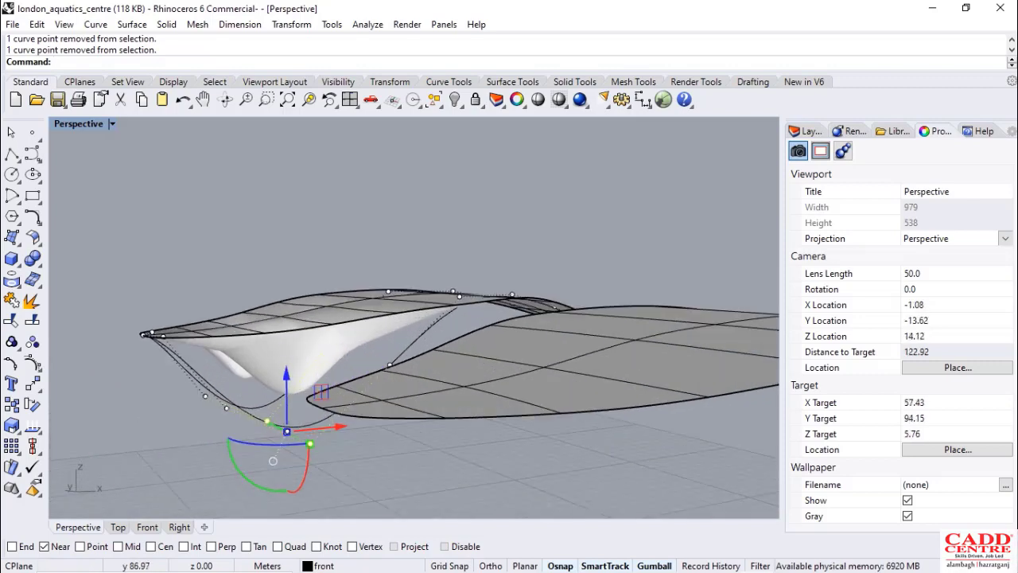
drag(286, 377, 286, 390)
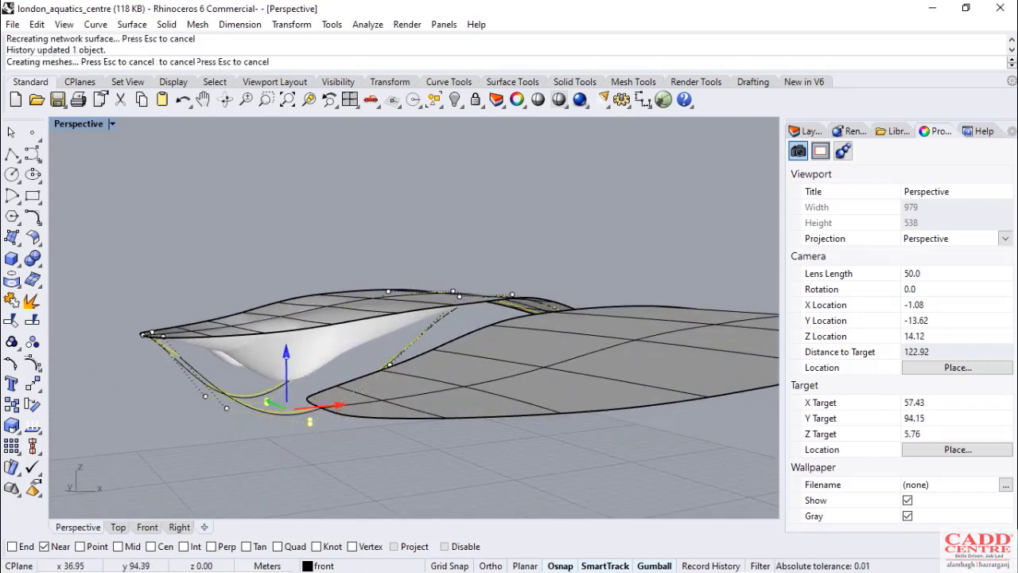
Fine-tune the height of the lowest control-point pair and turn off the curves' control points
mouse_move(318, 469)
right_down()
mouse_move(245, 405)
mouse_move(318, 456)
right_up()
right_drag(171, 358, 263, 419)
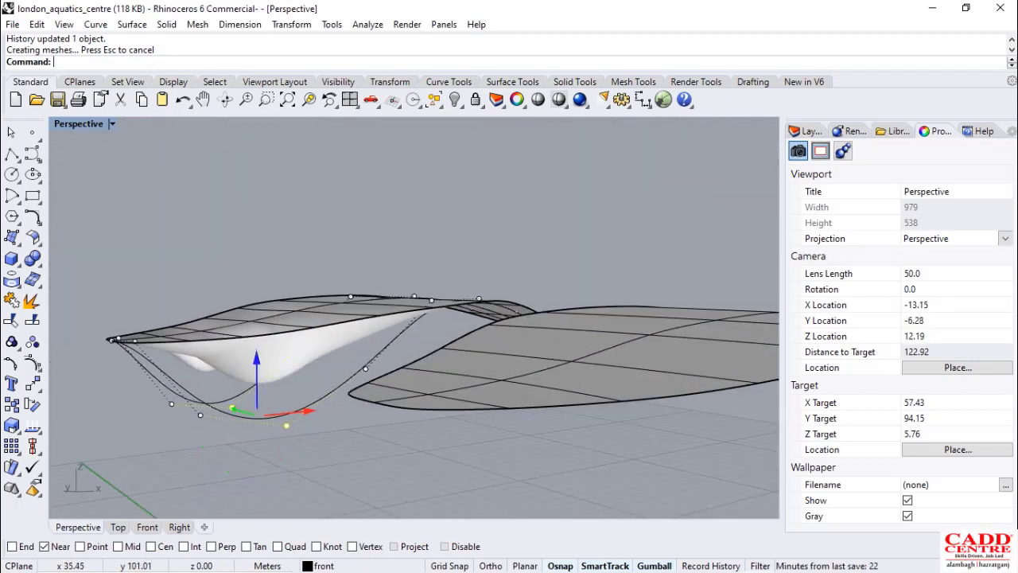
drag(256, 358, 256, 368)
scroll(260, 366, down, 6)
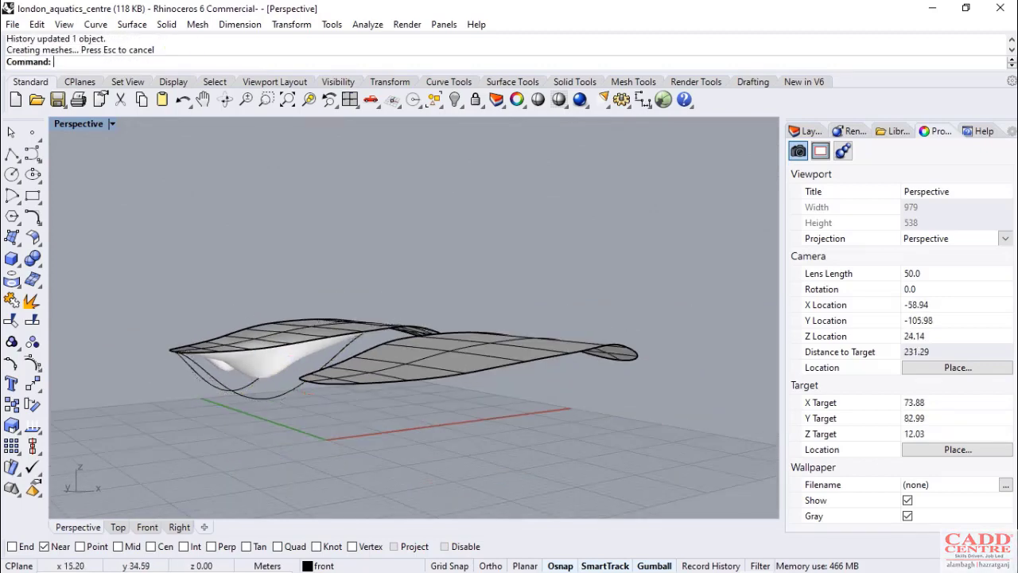
Examine the reshaped roof from several low angles and compare its profile with the reference photo in Chrome
scroll(307, 401, down, 6)
right_drag(327, 436, 382, 408)
scroll(414, 342, up, 10)
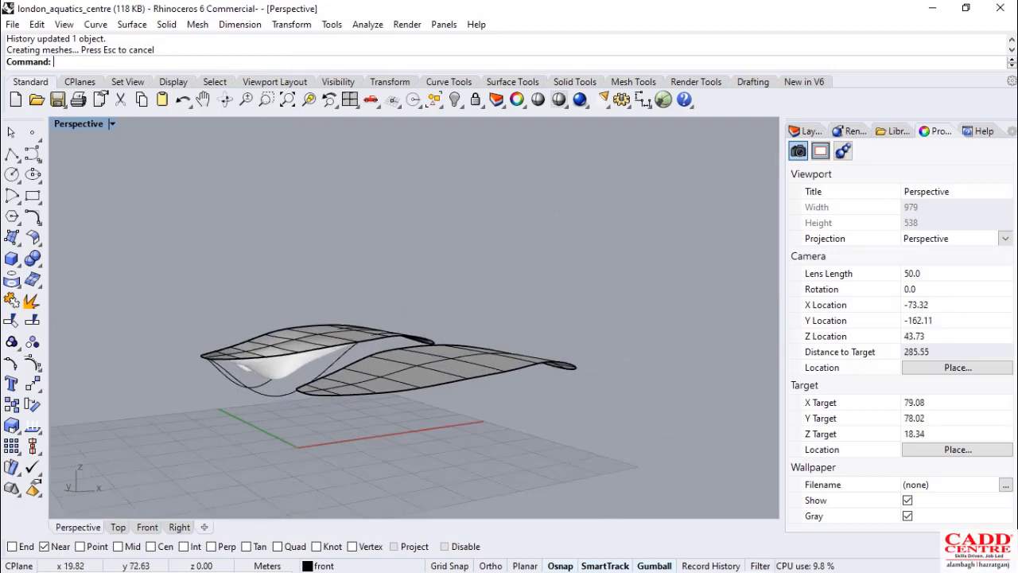
right_drag(374, 342, 346, 445)
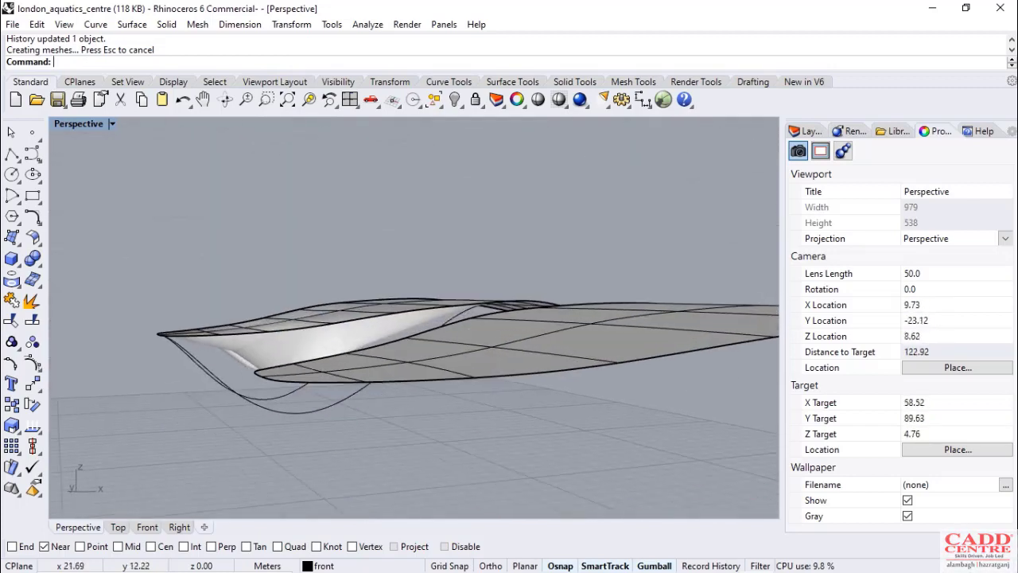
mouse_move(451, 566)
mouse_move(484, 557)
click(402, 489)
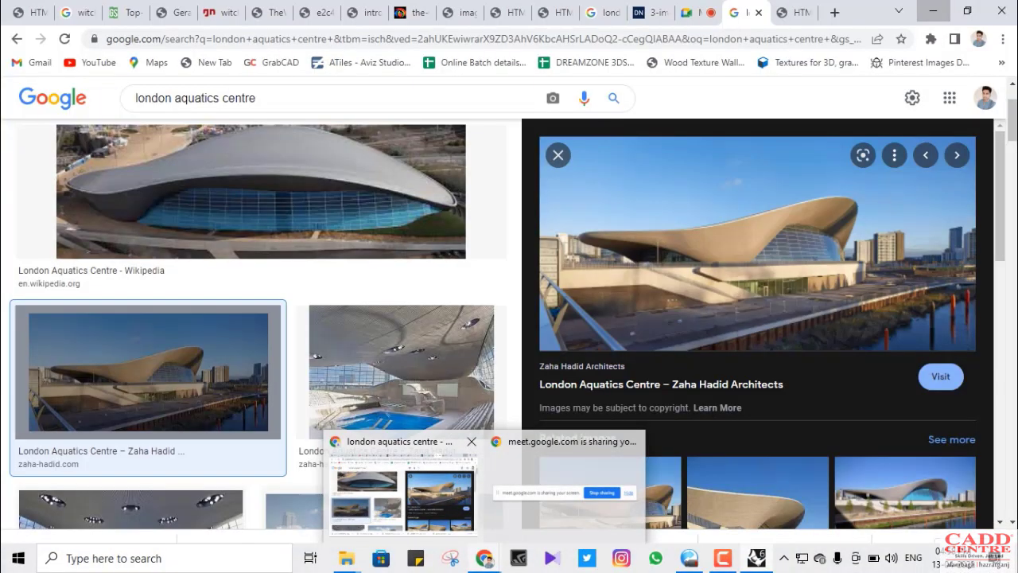
scroll(298, 338, up, 4)
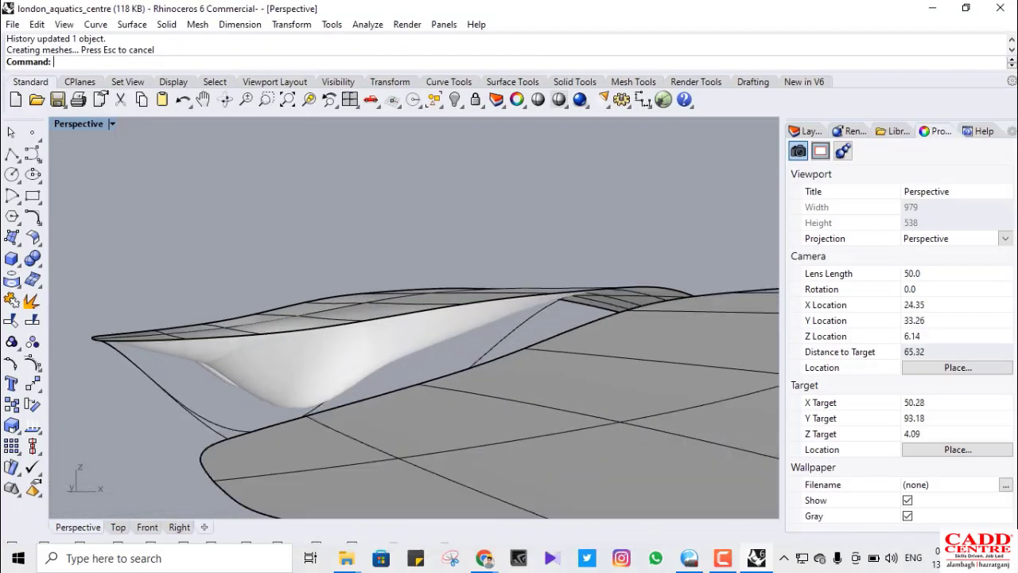
scroll(322, 390, down, 4)
right_drag(322, 390, 310, 342)
right_drag(300, 369, 303, 377)
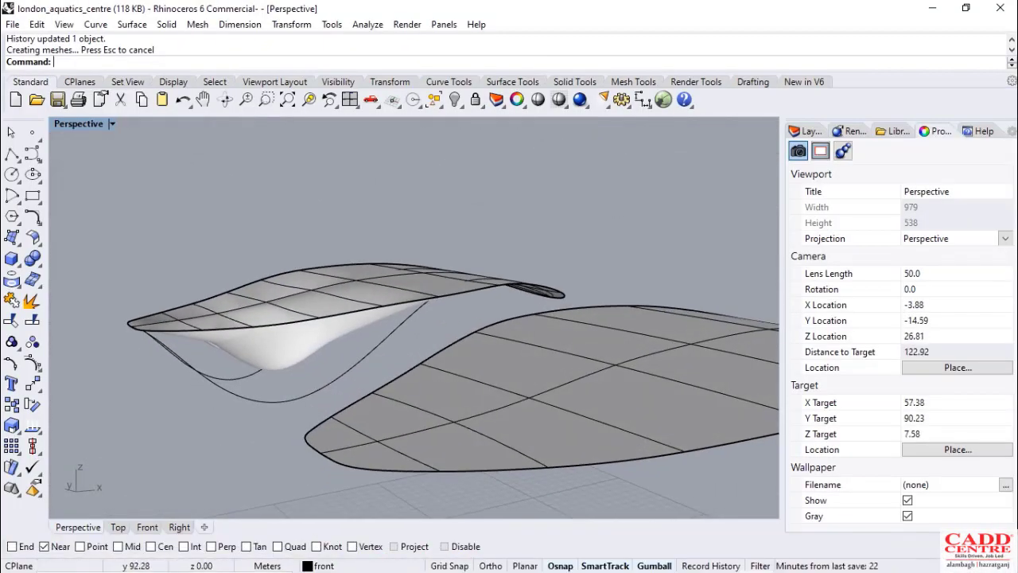
Select both lower curves beneath the roof surface to display their control points
scroll(246, 410, up, 3)
click(254, 403)
scroll(255, 405, down, 3)
right_drag(377, 375, 452, 310)
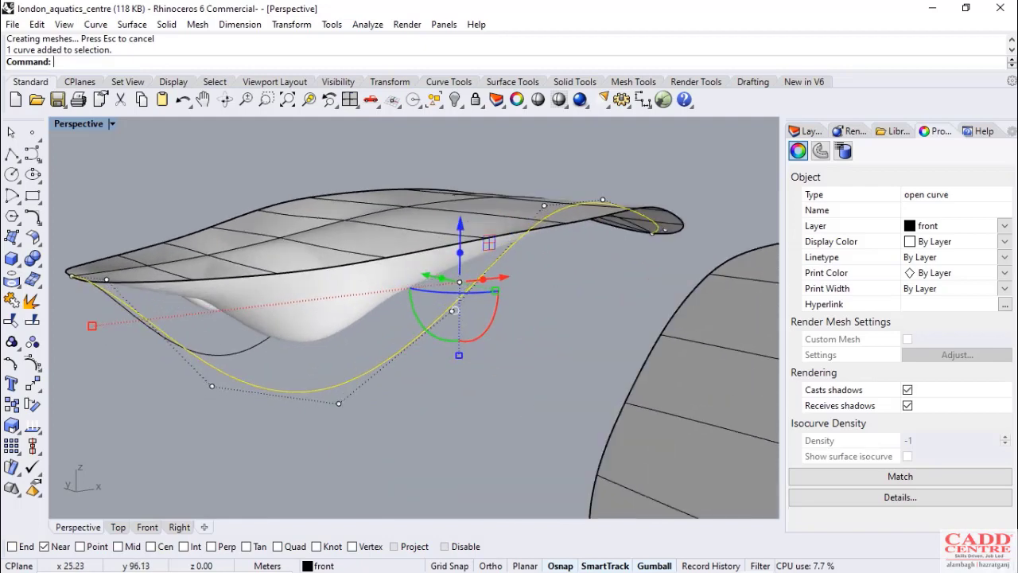
shift+click(242, 352)
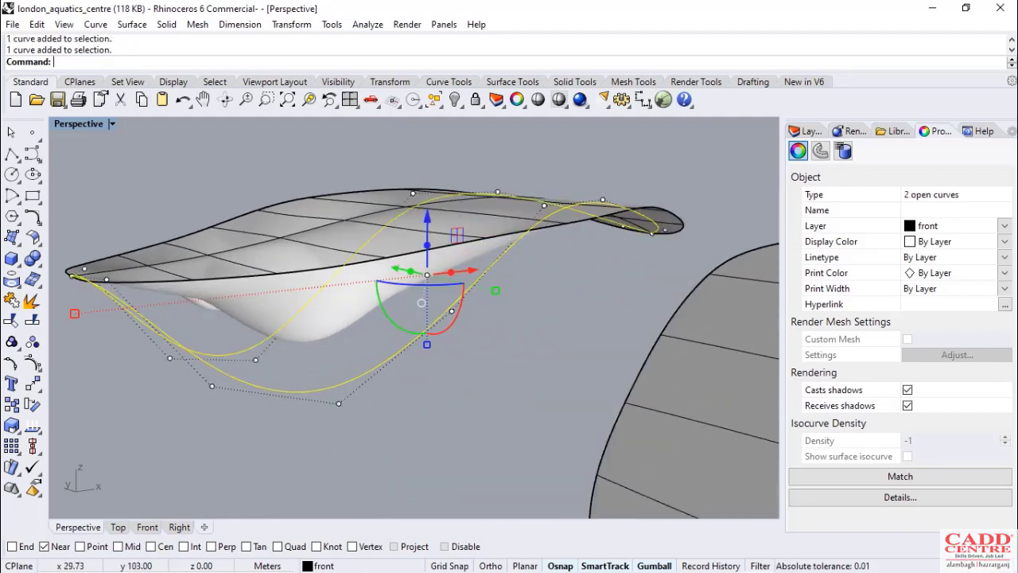
scroll(243, 362, down, 3)
scroll(235, 366, up, 3)
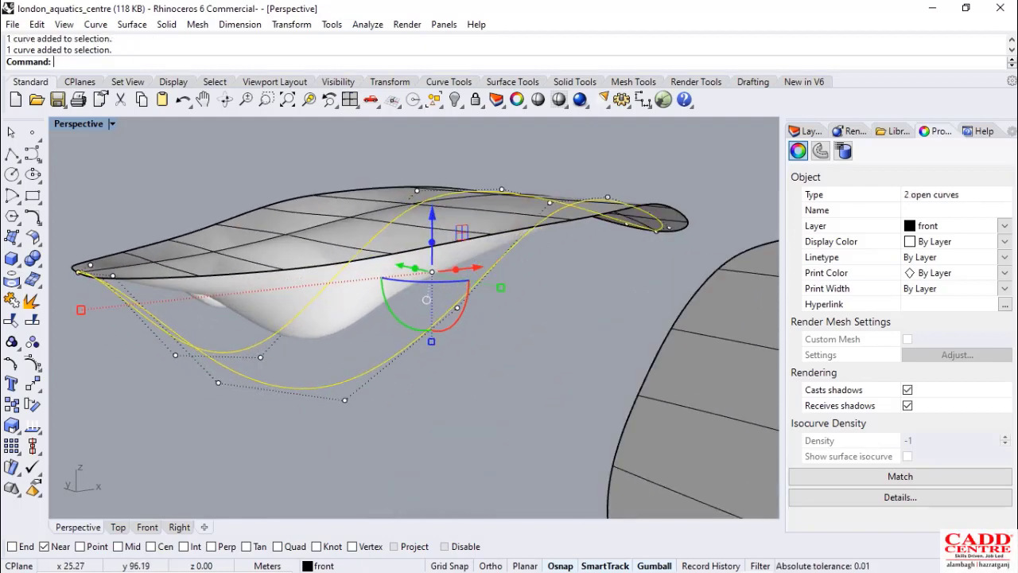
Select only the lower control-point pair in front of the bulges and move it vertically down to deepen the curves
shift+click(218, 383)
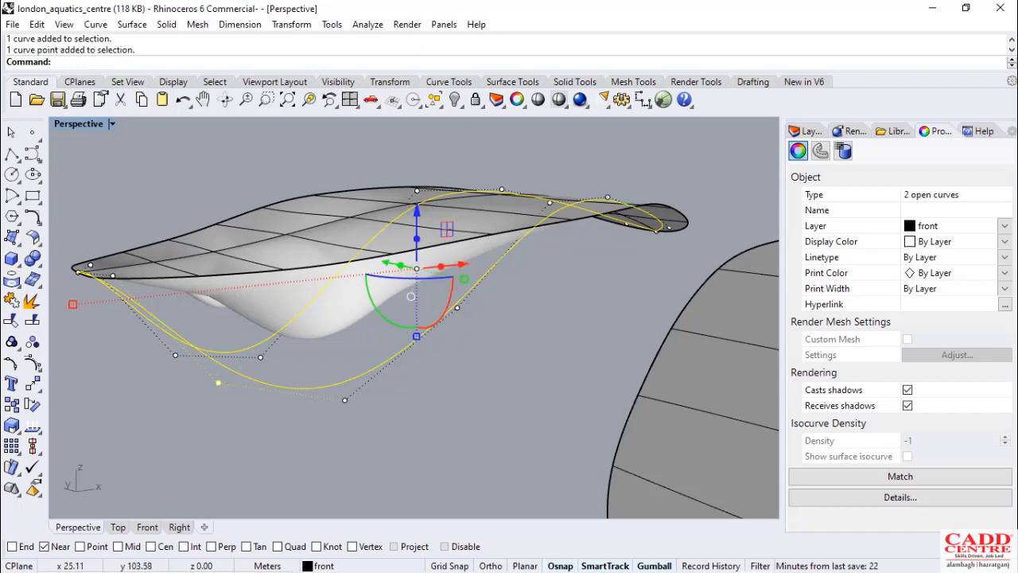
shift+click(176, 355)
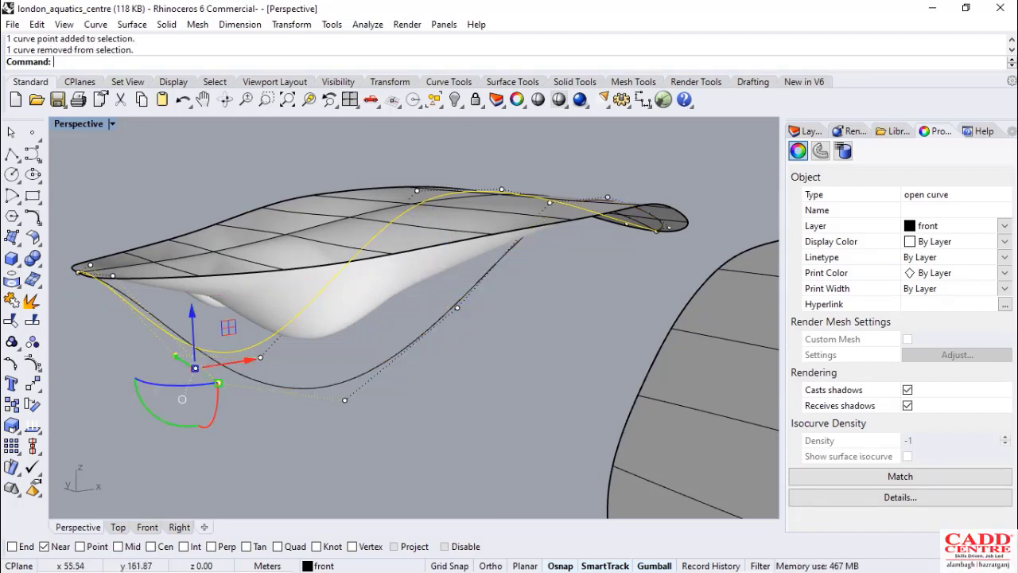
ctrl+click(242, 351)
scroll(242, 362, down, 2)
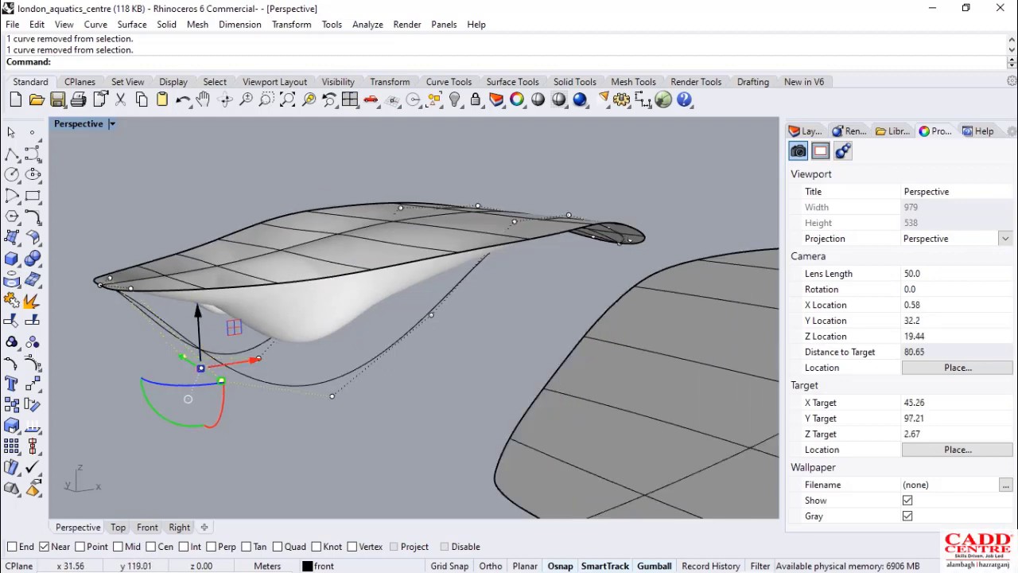
drag(201, 353, 200, 353)
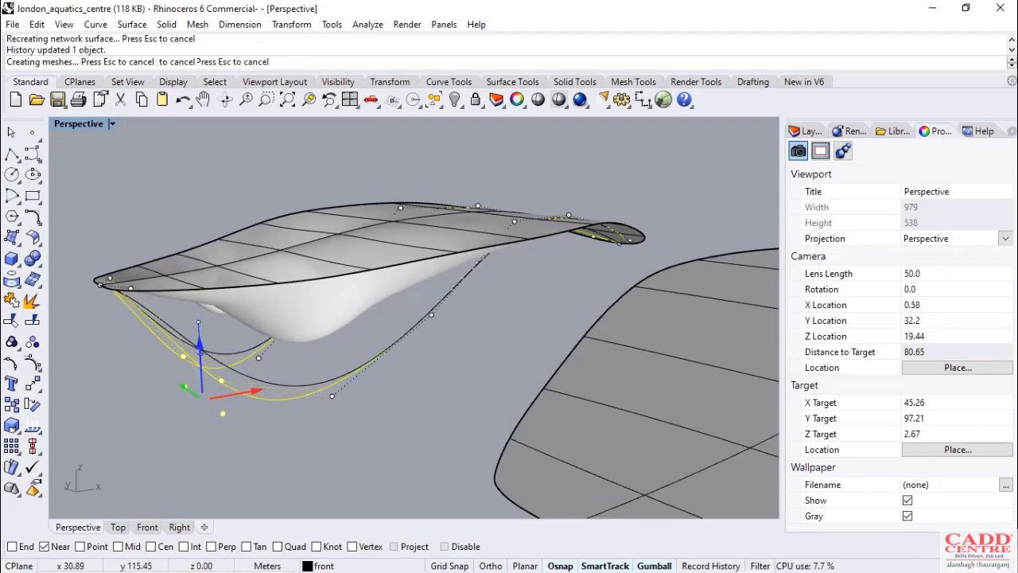
scroll(198, 326, down, 6)
scroll(200, 339, up, 6)
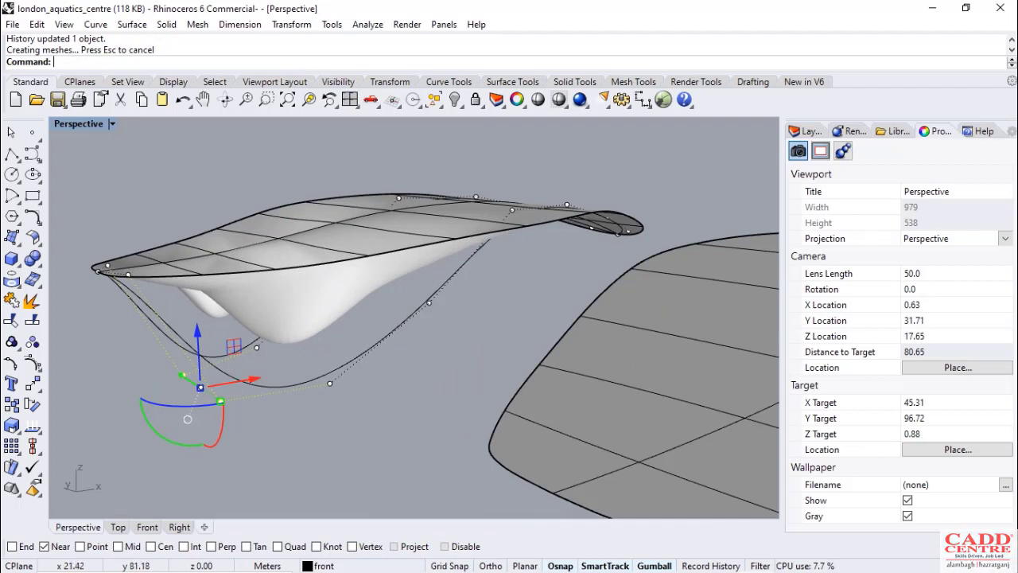
Shift the same front control-point pair slightly toward the rear of the roof and turn off the curves' control points
drag(200, 387, 227, 383)
scroll(232, 361, down, 4)
right_drag(277, 380, 323, 389)
scroll(239, 351, down, 12)
scroll(269, 365, up, 16)
scroll(300, 381, down, 12)
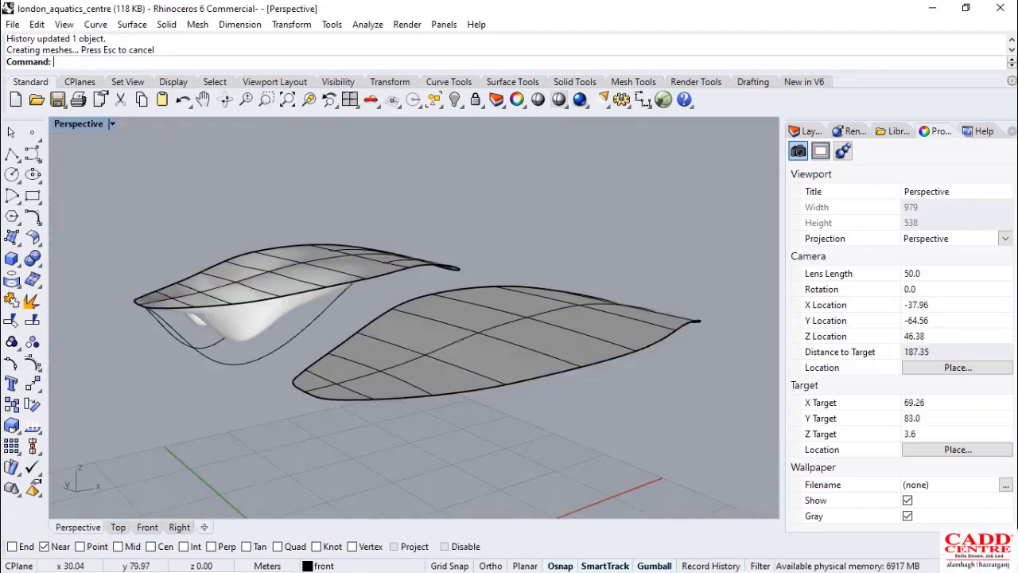
Examine the roof's profile from several angles and compare it with the London Aquatics Centre reference photo in Chrome
right_drag(274, 352, 201, 320)
right_drag(290, 280, 365, 316)
scroll(366, 315, up, 6)
mouse_move(484, 568)
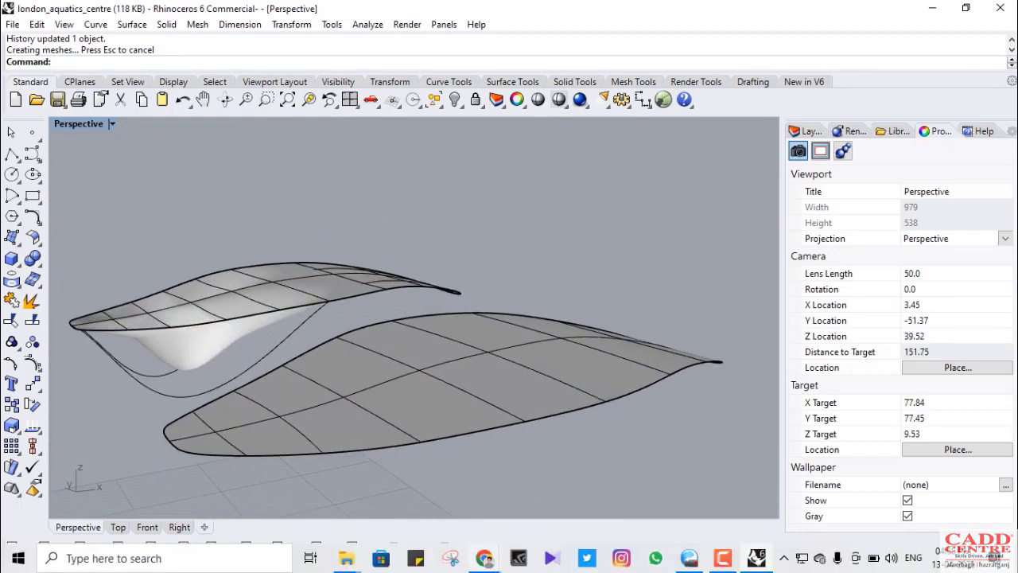
click(401, 487)
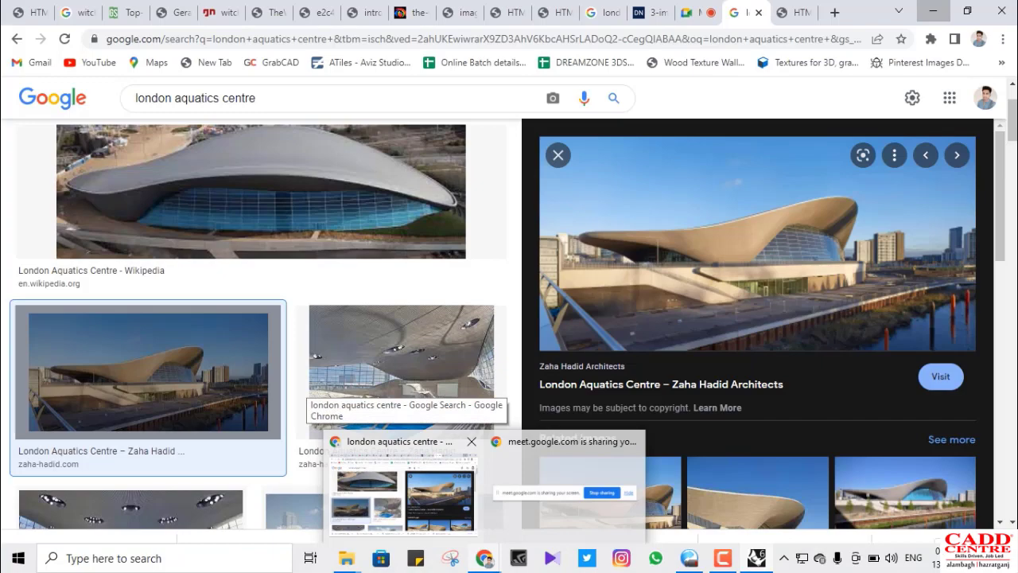
click(932, 11)
scroll(278, 361, down, 8)
scroll(362, 356, up, 16)
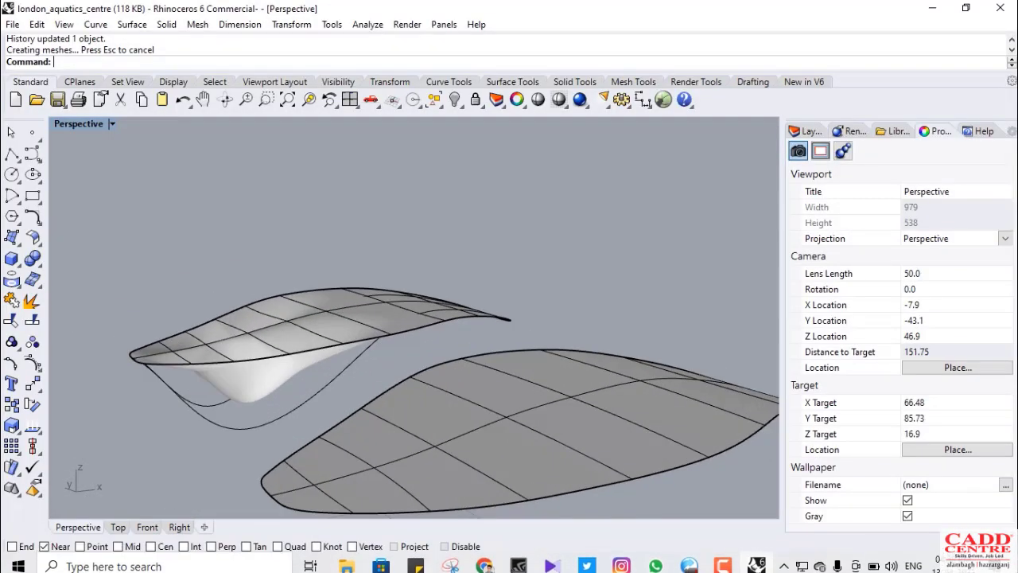
right_drag(396, 352, 380, 318)
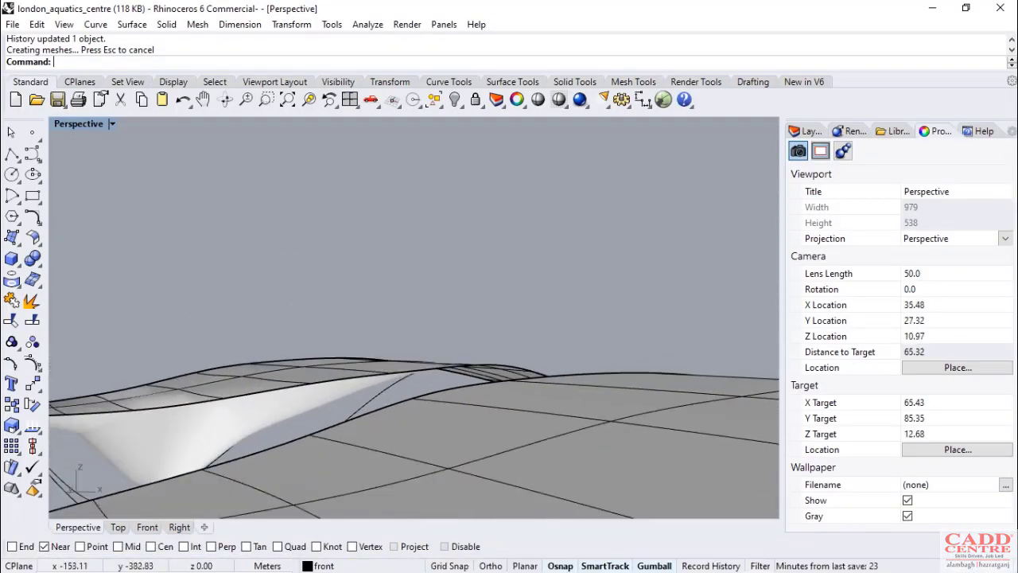
scroll(371, 320, down, 12)
scroll(383, 348, up, 16)
right_drag(383, 354, 393, 389)
right_drag(393, 322, 418, 335)
scroll(343, 318, down, 10)
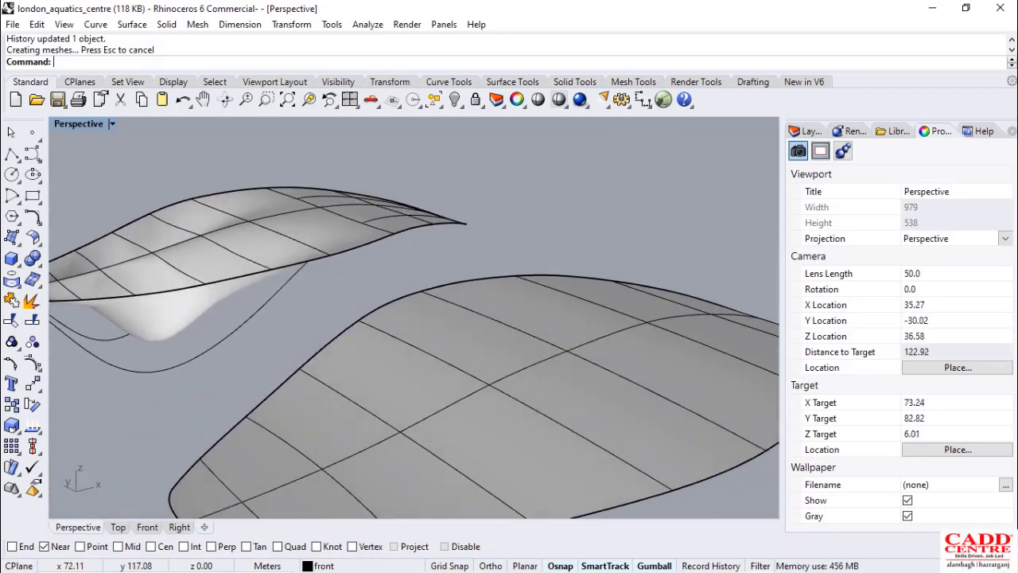
scroll(372, 295, down, 4)
scroll(280, 295, up, 4)
Select the two lower curves again to show their control points along the roof's rear half
click(289, 327)
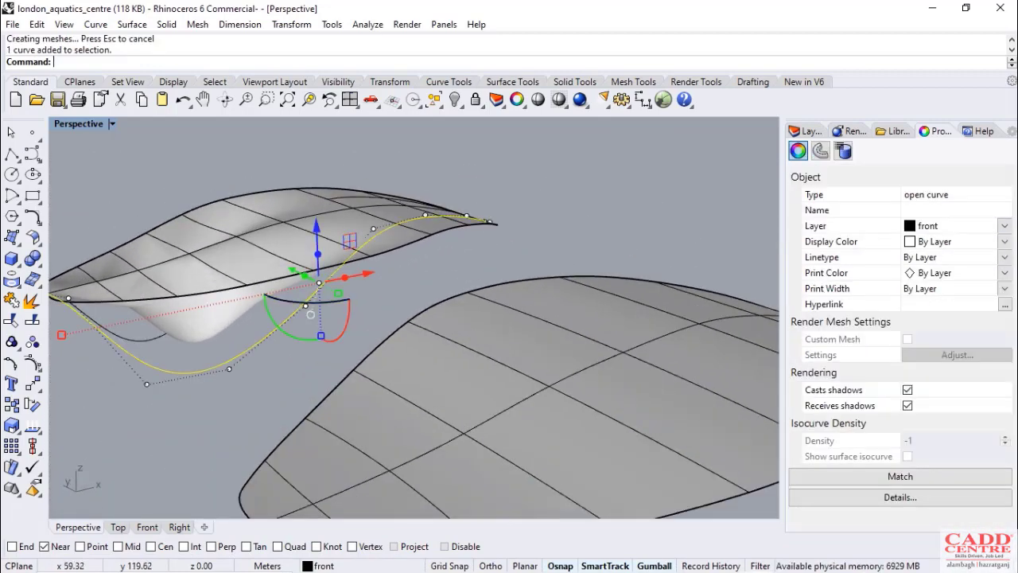
scroll(350, 314, down, 2)
scroll(381, 252, up, 5)
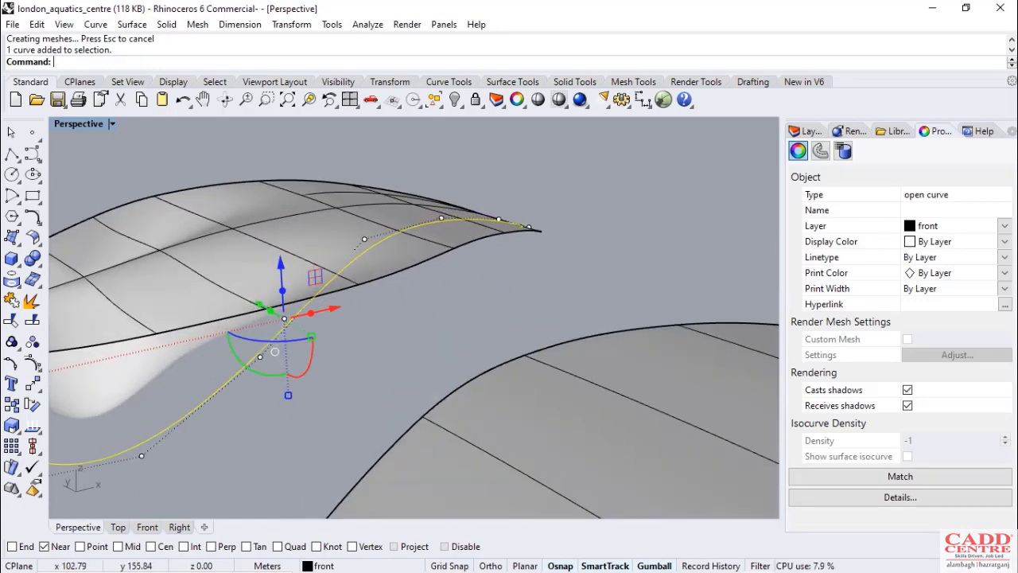
scroll(408, 300, down, 3)
right_drag(408, 300, 311, 278)
shift+click(382, 266)
scroll(380, 266, up, 5)
scroll(302, 397, down, 8)
Select only the matching control-point pair on the rear crest of both curves and lower it vertically beneath the roof
right_drag(310, 334, 302, 454)
scroll(451, 221, up, 7)
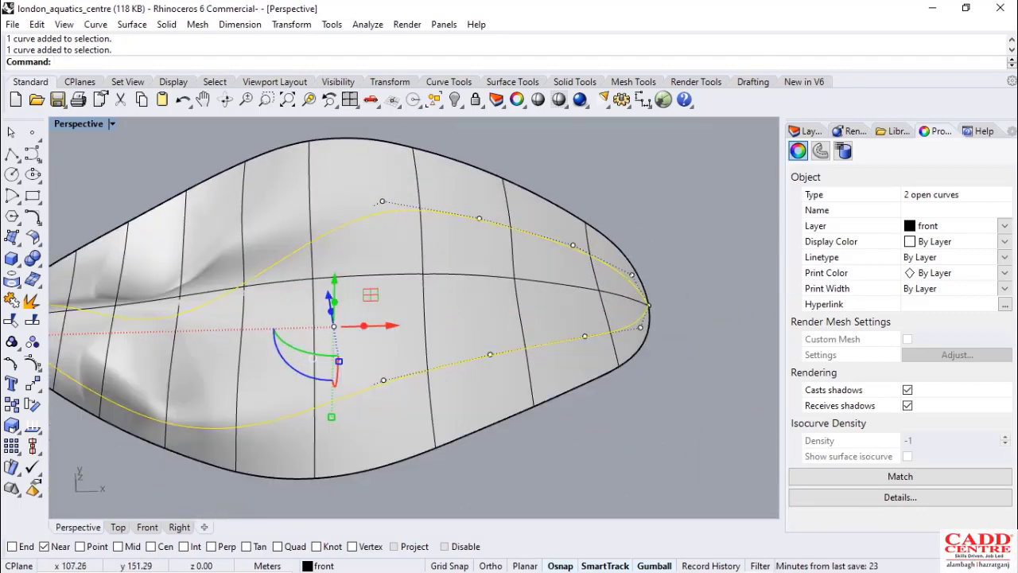
right_drag(446, 270, 441, 242)
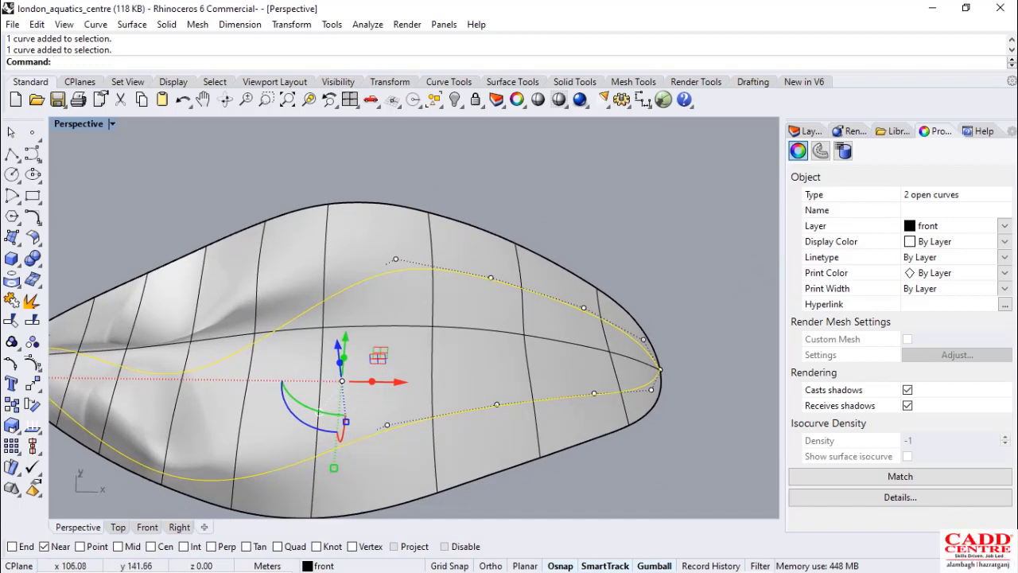
shift+click(497, 404)
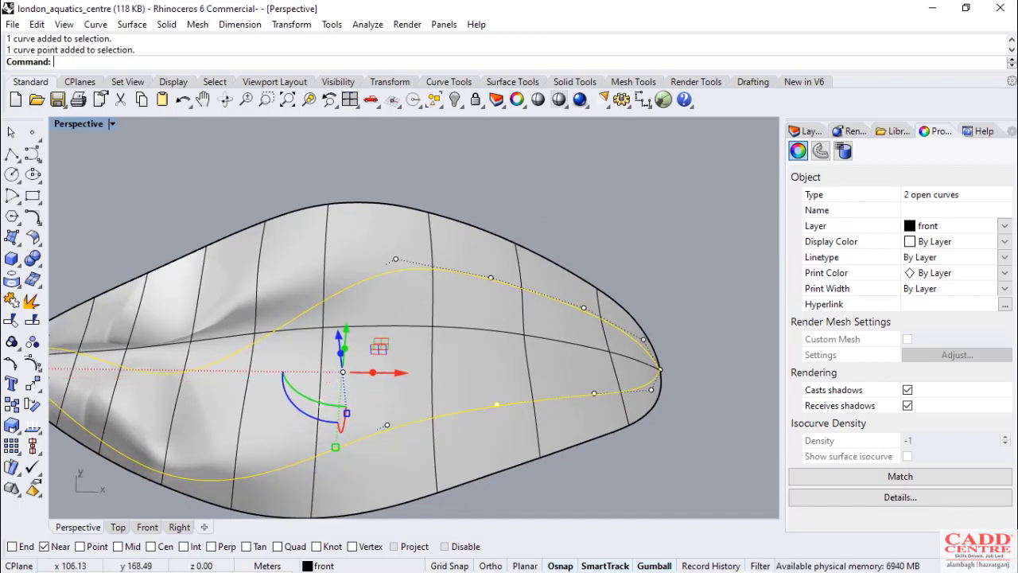
shift+click(491, 278)
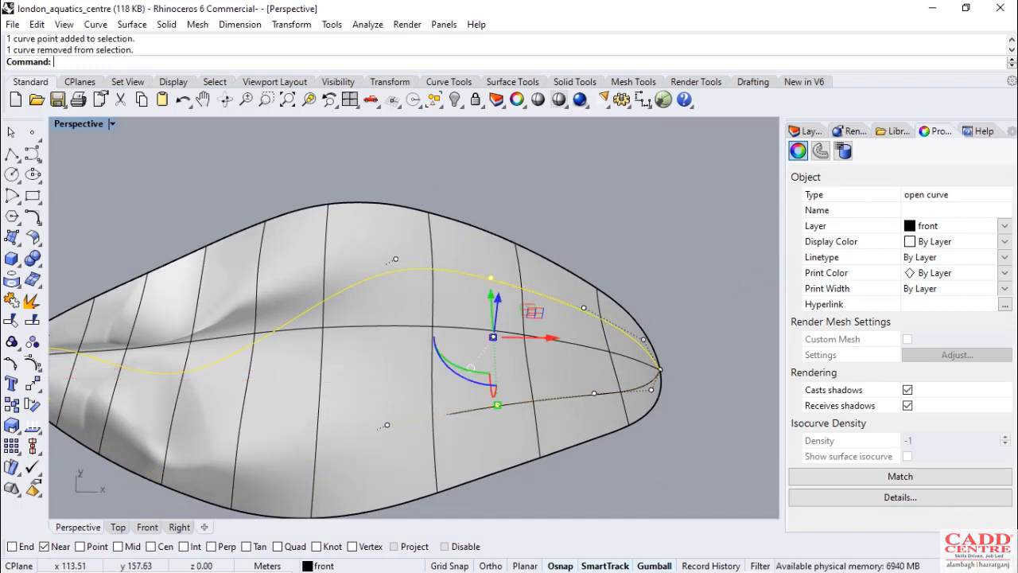
ctrl+click(525, 287)
scroll(474, 219, down, 6)
right_drag(549, 381, 475, 301)
scroll(346, 286, down, 8)
scroll(433, 362, up, 14)
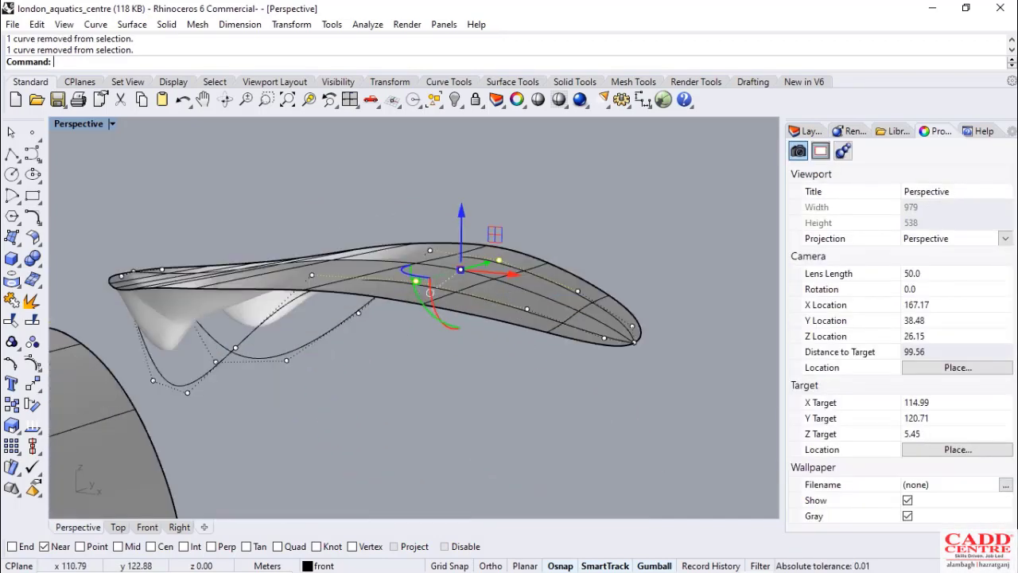
right_drag(396, 356, 556, 382)
scroll(557, 385, down, 6)
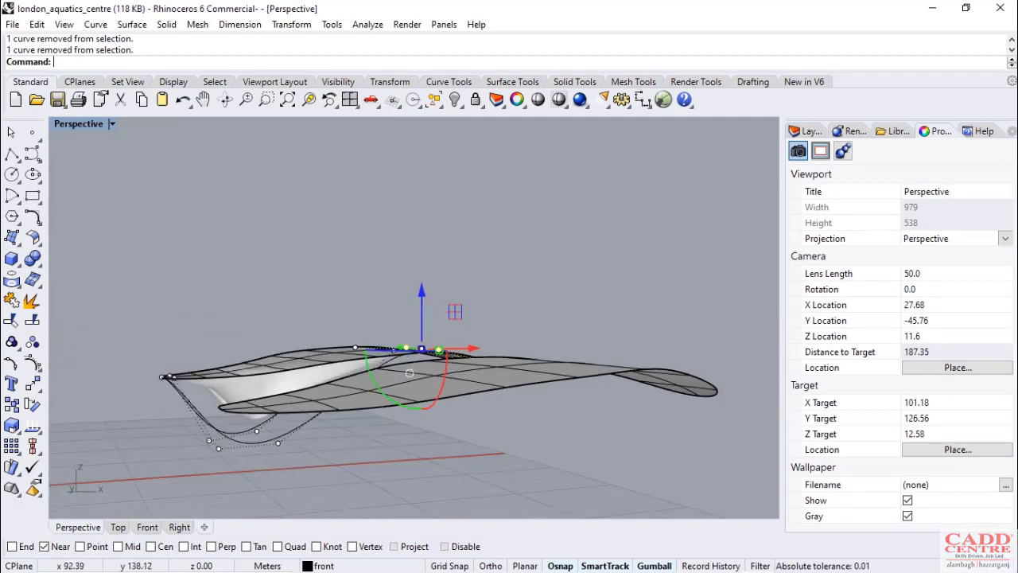
scroll(409, 373, up, 10)
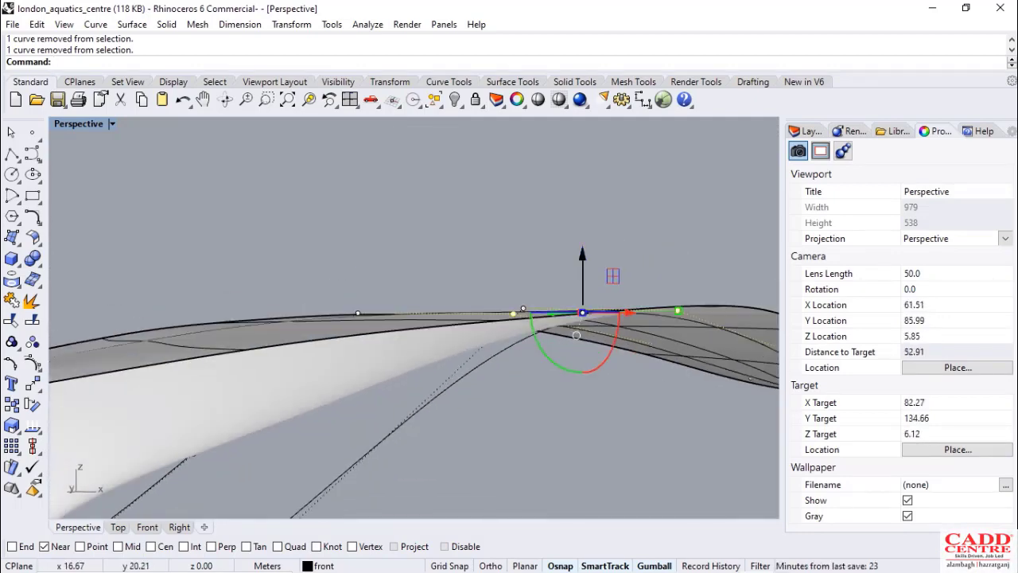
drag(582, 255, 582, 260)
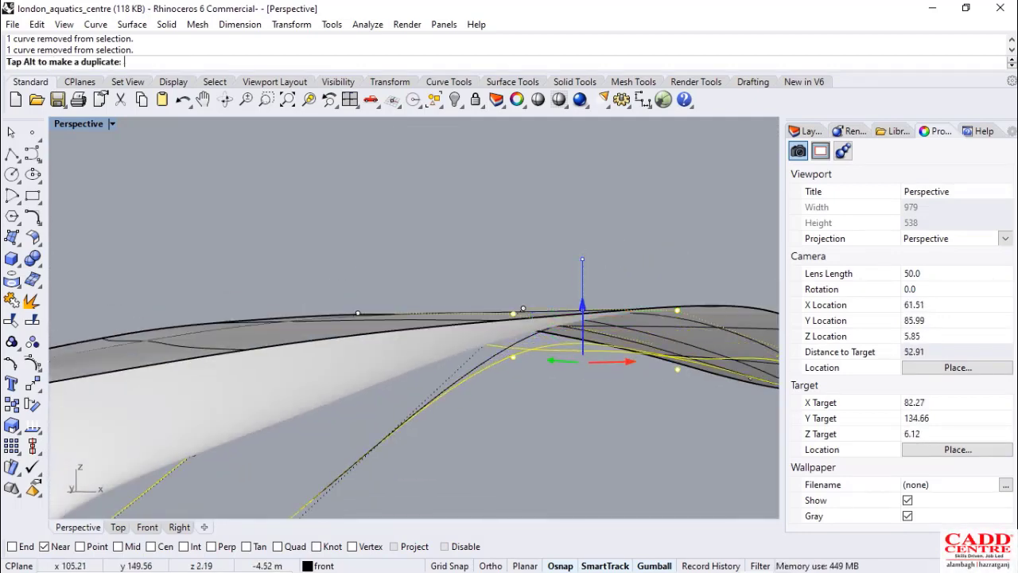
drag(582, 308, 583, 310)
Move the selected rear control-point pair slightly further down and check the roof's shape
scroll(491, 239, down, 8)
right_drag(487, 287, 523, 332)
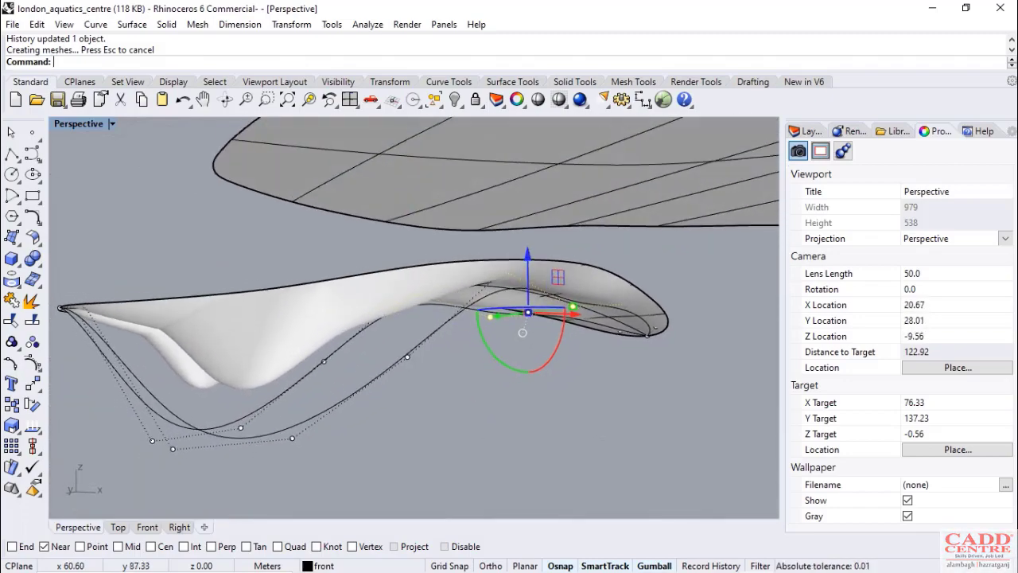
drag(528, 265, 528, 266)
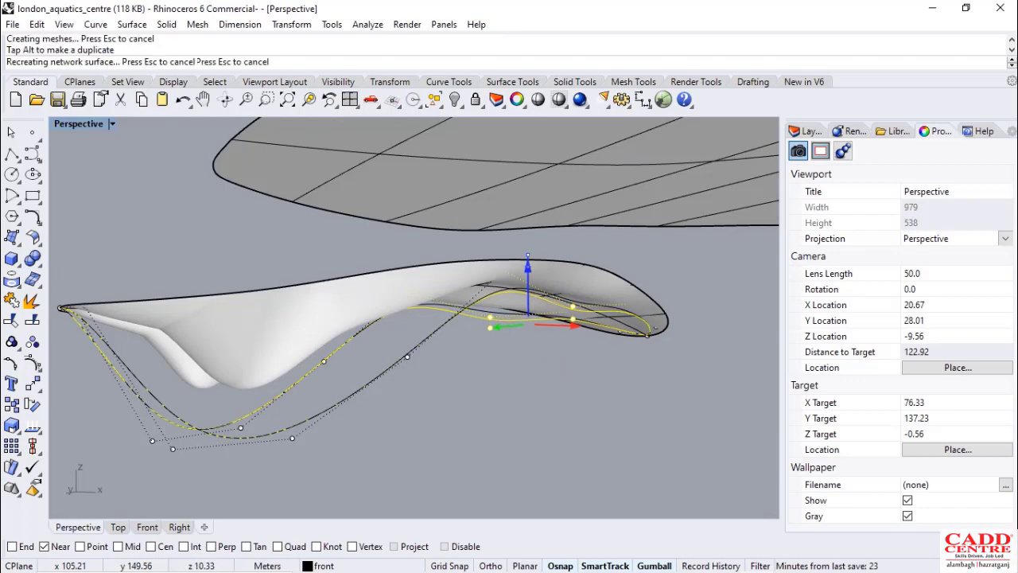
right_drag(516, 336, 461, 374)
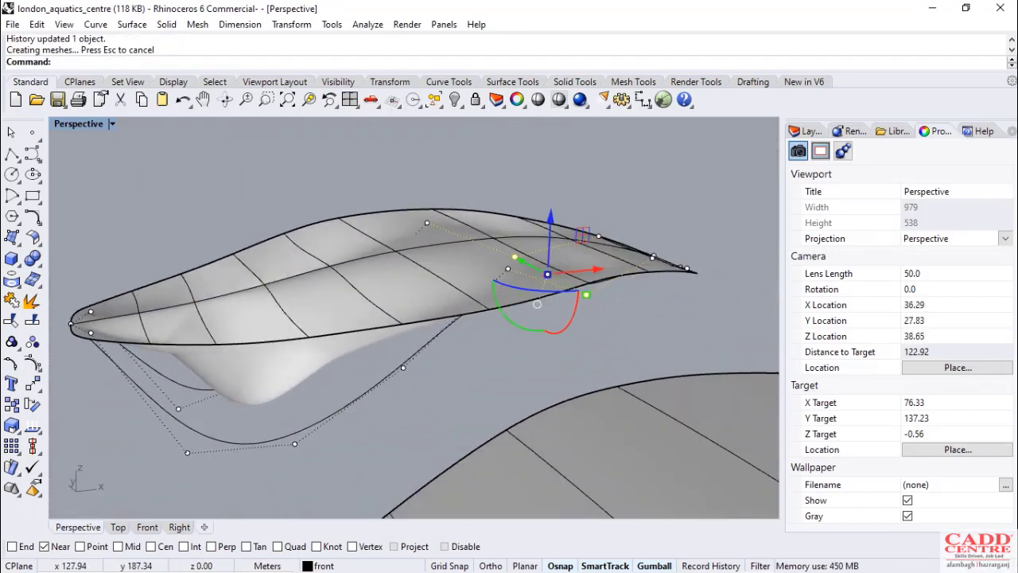
Select only the next control-point pair toward the roof's middle and lower it vertically on both curves
scroll(529, 266, up, 5)
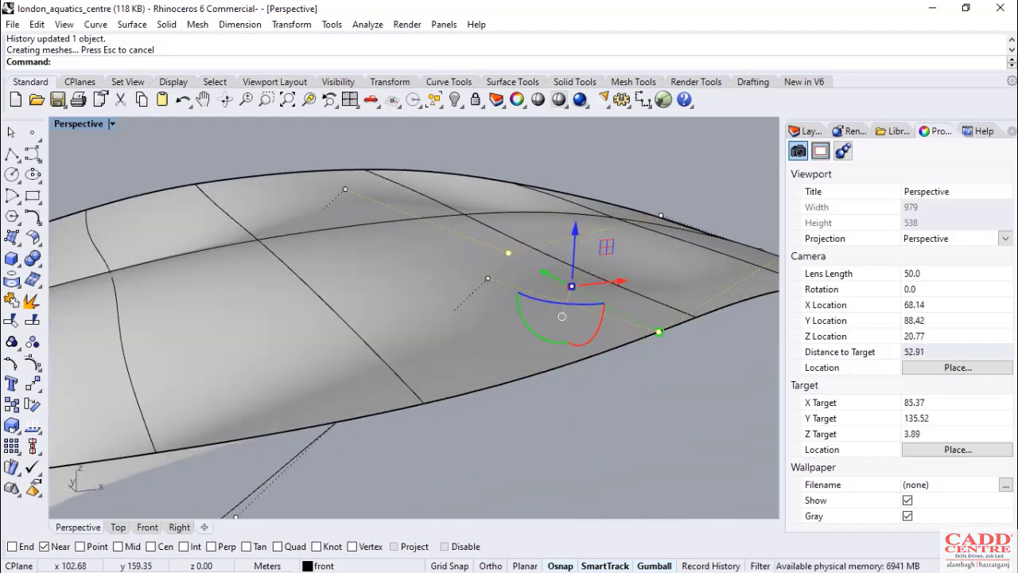
scroll(503, 261, down, 12)
scroll(506, 260, up, 8)
scroll(505, 296, down, 2)
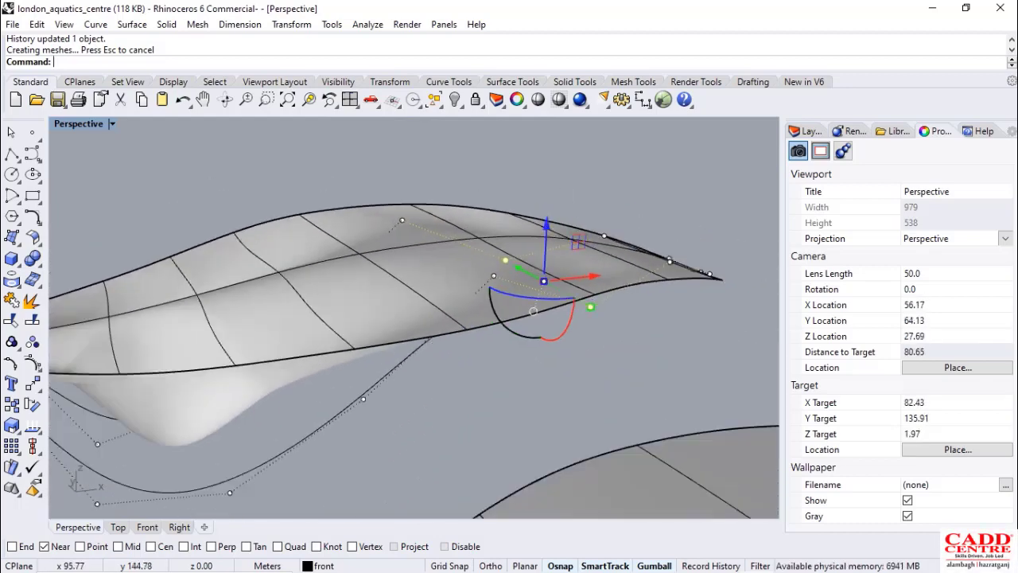
scroll(508, 296, down, 8)
right_drag(502, 342, 442, 291)
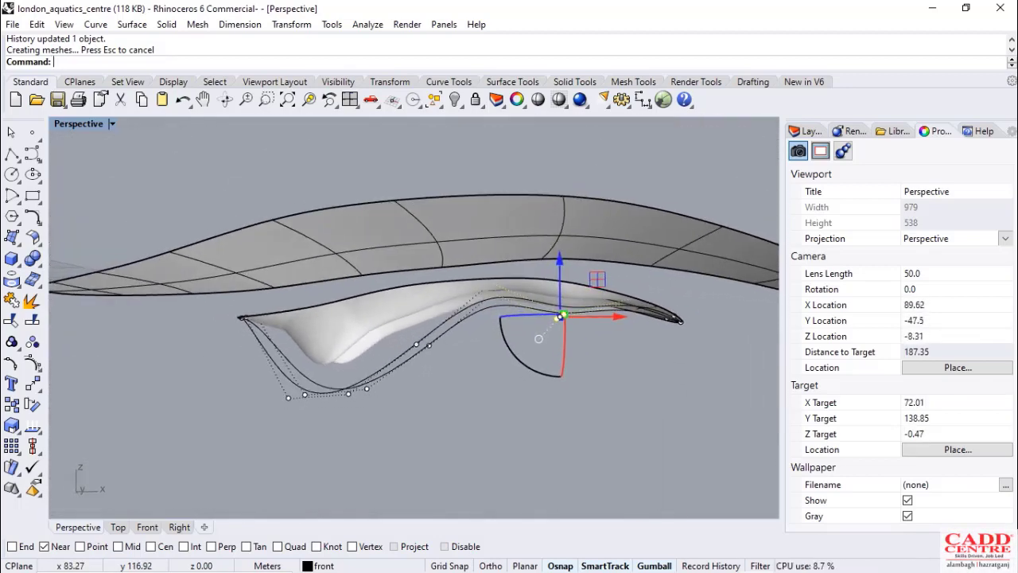
right_drag(447, 245, 507, 279)
scroll(501, 280, up, 10)
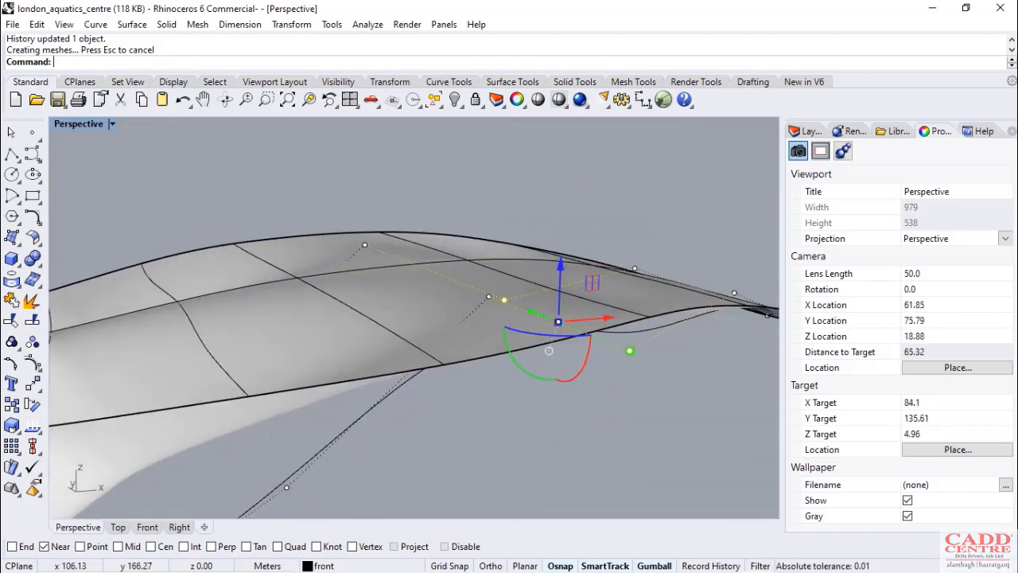
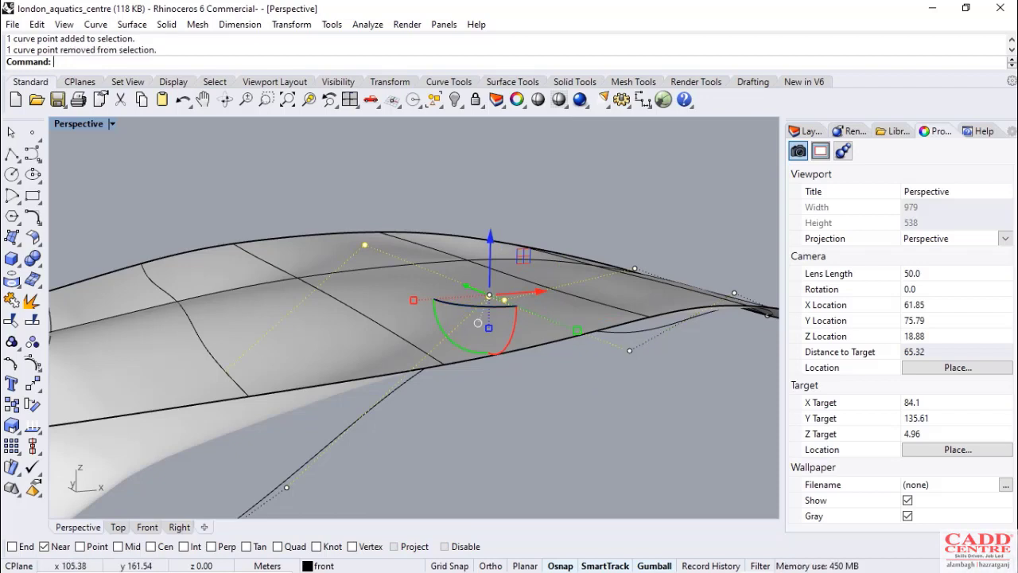
scroll(453, 288, down, 4)
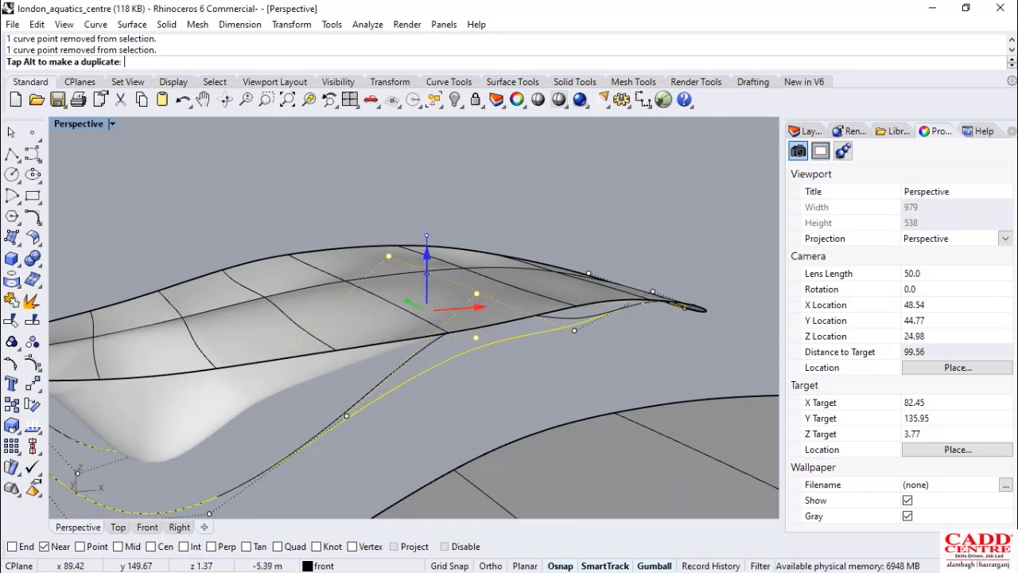
drag(426, 272, 426, 274)
Deselect the control points, turn off their display and review the whole reshaped roof from above
scroll(436, 276, down, 6)
right_drag(480, 330, 366, 314)
scroll(426, 330, down, 8)
key(Escape)
key(Escape)
scroll(424, 337, up, 8)
scroll(360, 311, down, 10)
scroll(364, 334, up, 10)
scroll(393, 333, down, 4)
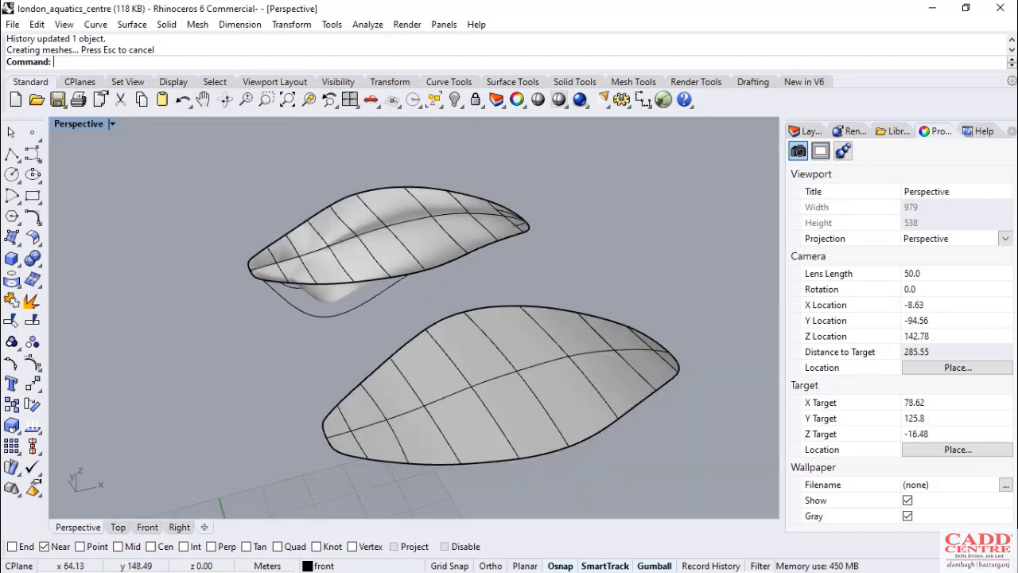
scroll(430, 353, down, 4)
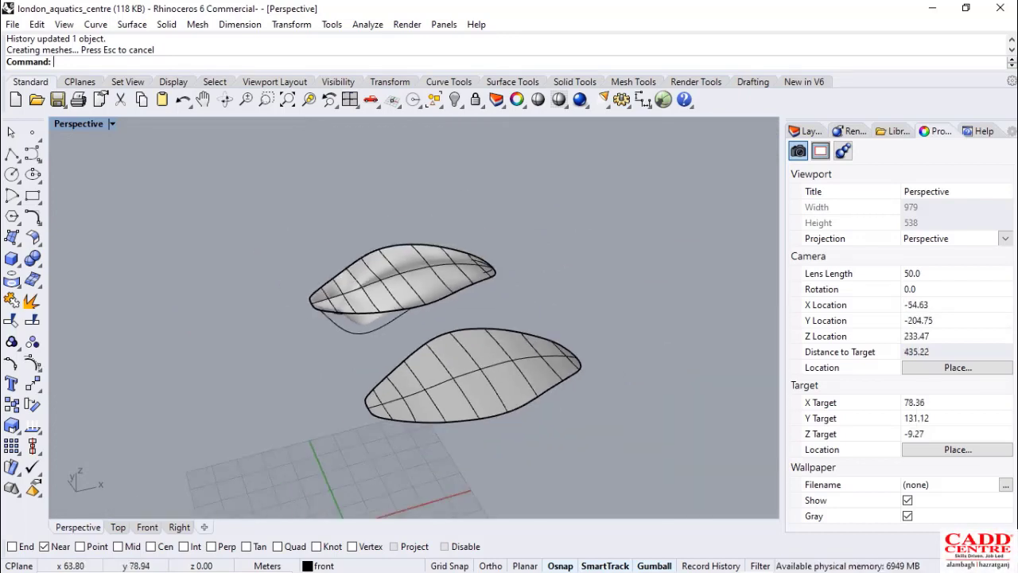
Check the reshaped roof against the London Aquatics Centre photo in Chrome and return to Rhino
scroll(429, 354, up, 7)
scroll(429, 354, down, 5)
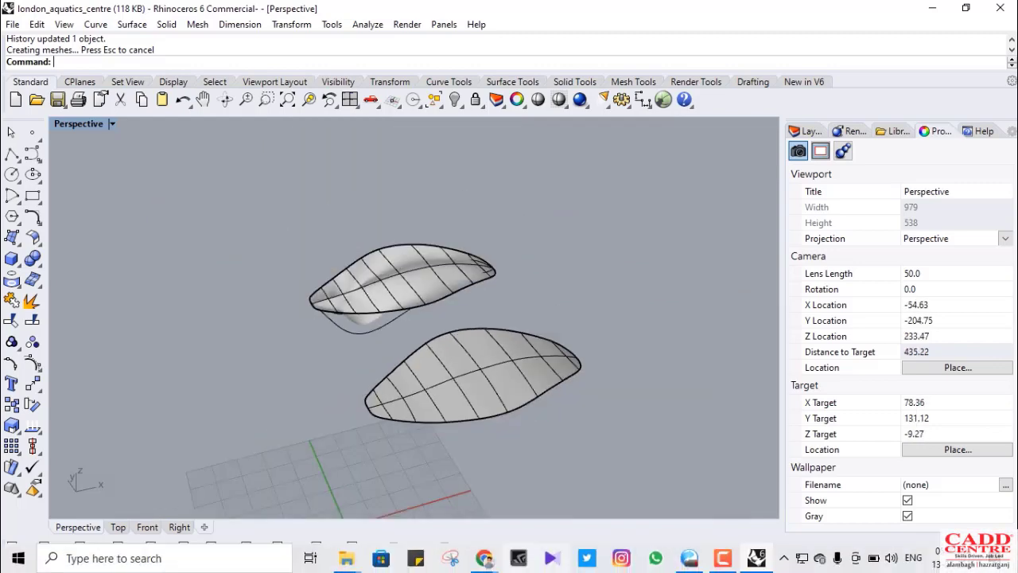
mouse_move(485, 557)
click(374, 487)
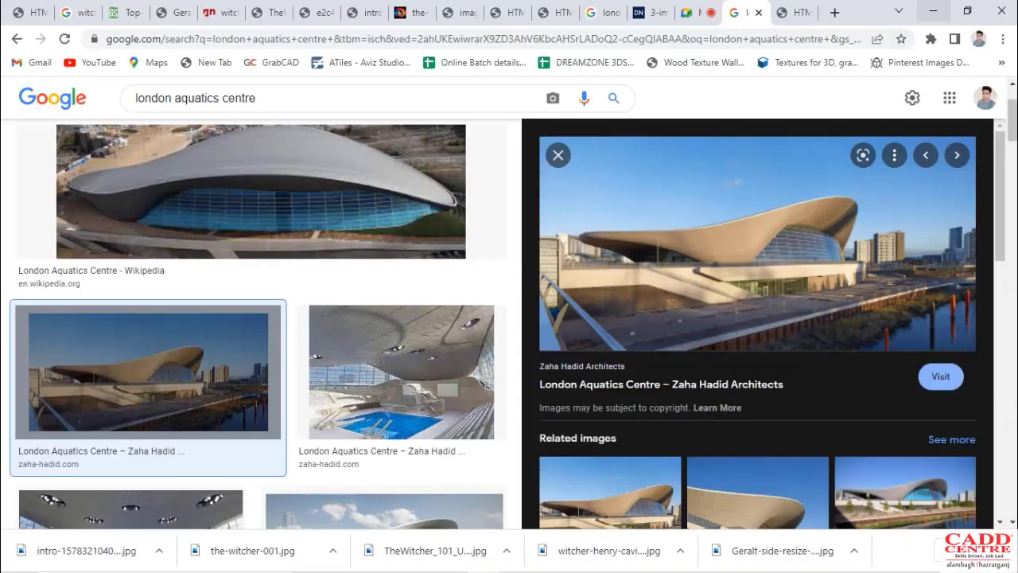
click(934, 11)
Select the foreground top surface and the shaped underside surface, isolate the two, and deselect them
scroll(428, 366, up, 6)
click(426, 371)
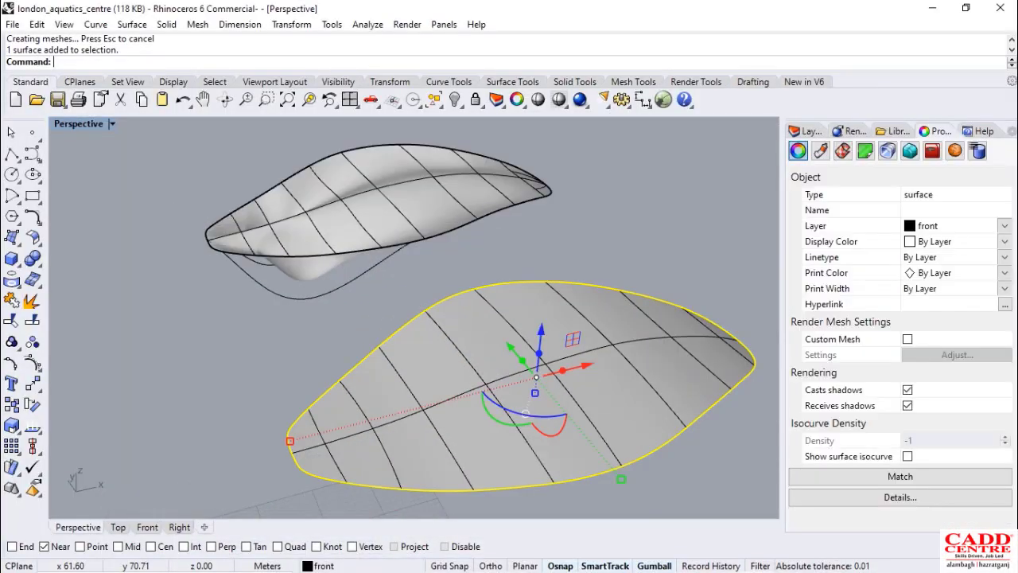
scroll(433, 382, down, 6)
scroll(388, 276, up, 6)
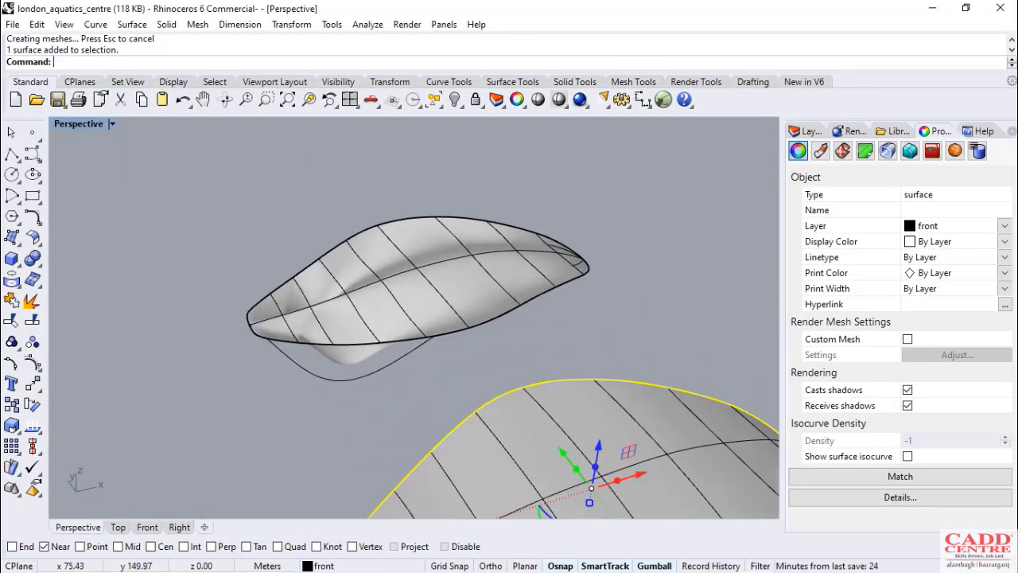
shift+click(414, 288)
scroll(413, 288, down, 4)
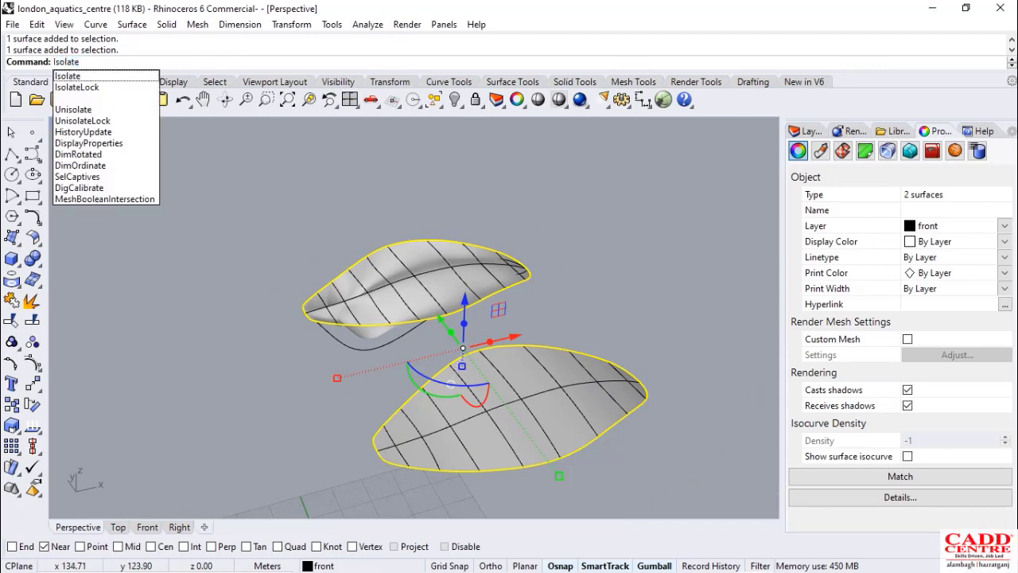
key(Return)
click(278, 409)
scroll(369, 358, down, 6)
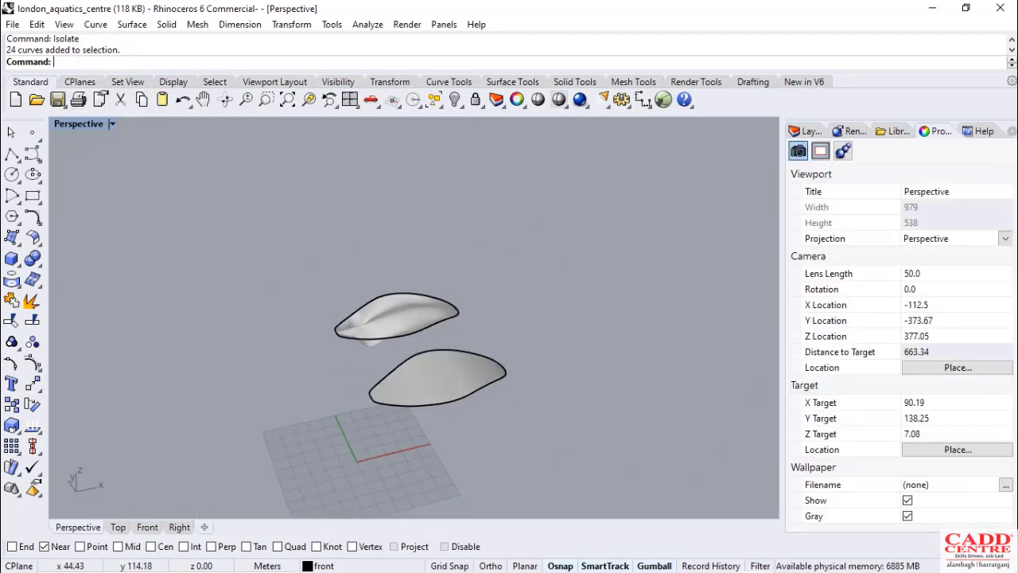
Move the top roof surface from a point on its rounded end edge onto the matching edge point of the underside, enabling the Knot snap
right_drag(369, 356, 111, 267)
right_drag(179, 251, 356, 357)
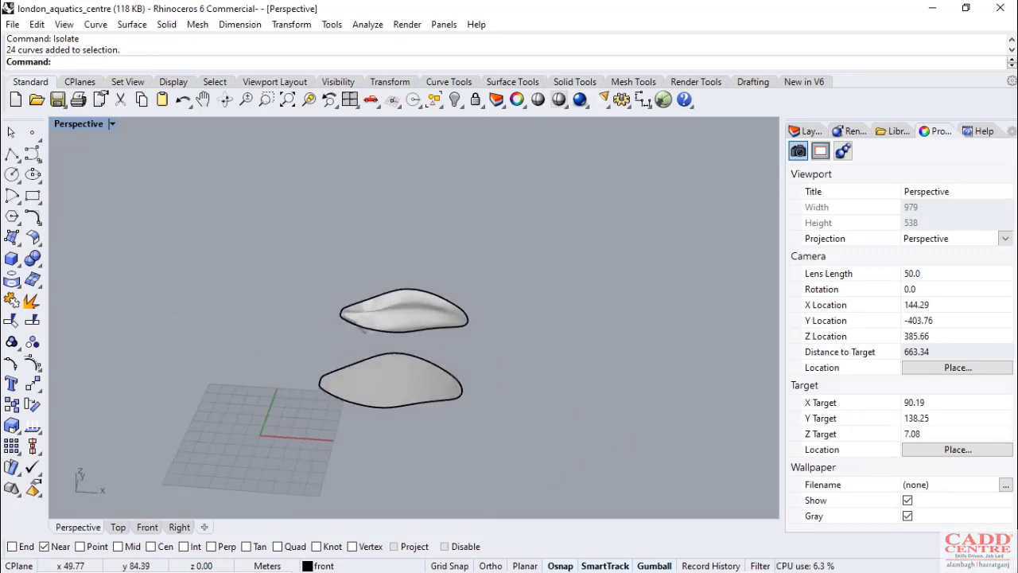
scroll(420, 403, up, 4)
click(434, 397)
right_drag(347, 400, 236, 398)
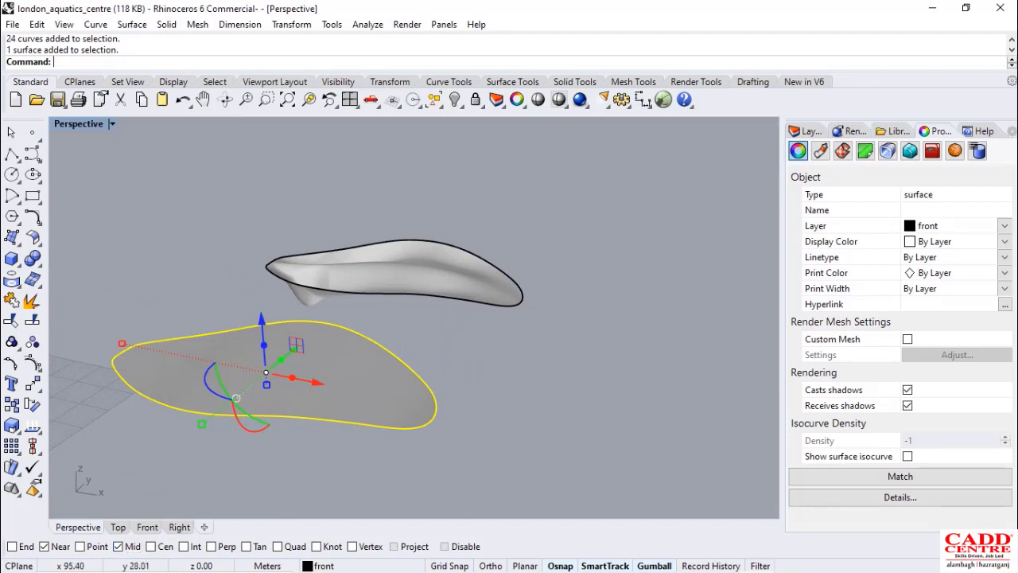
right_drag(236, 398, 253, 413)
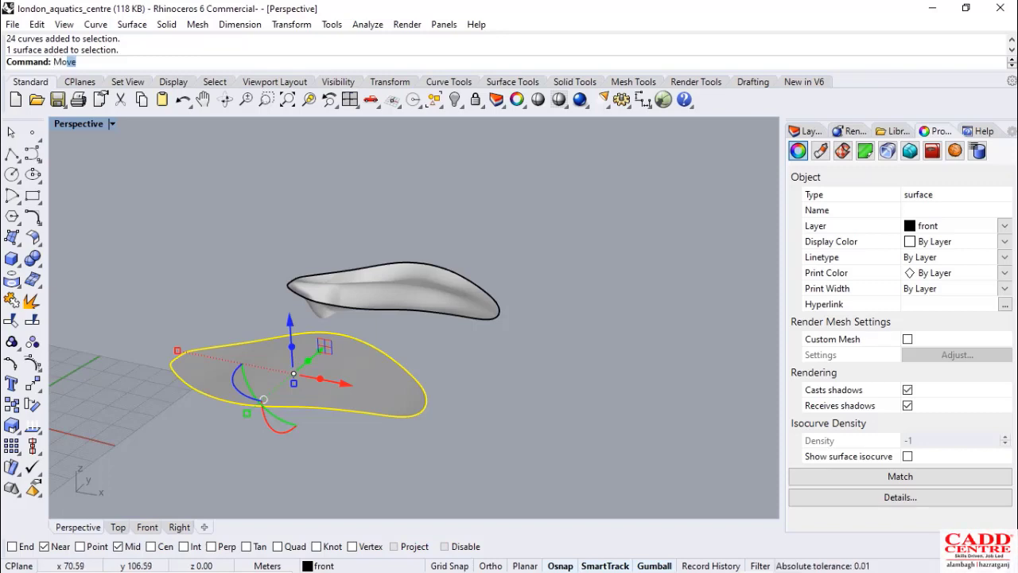
key(Return)
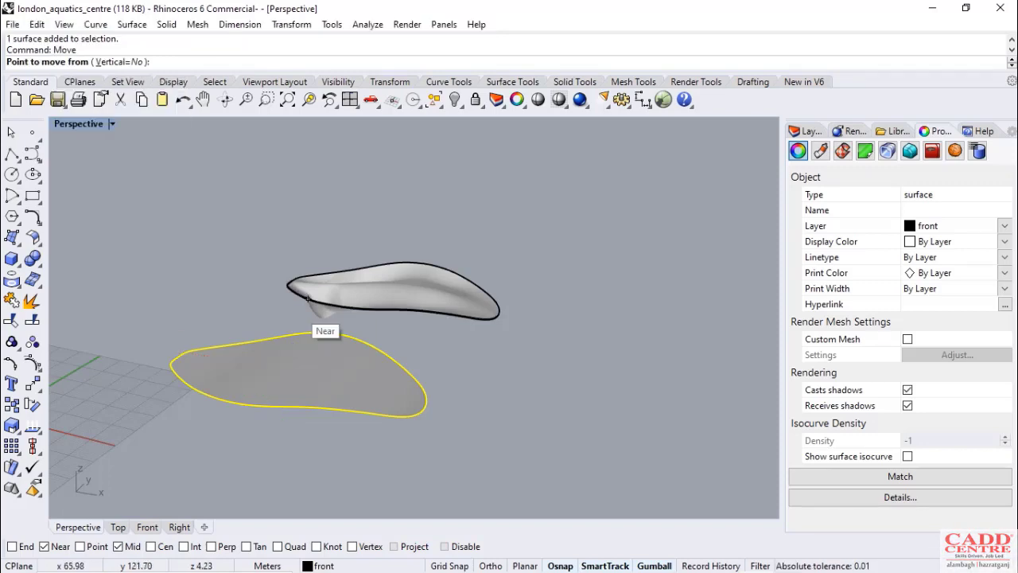
scroll(429, 412, up, 2)
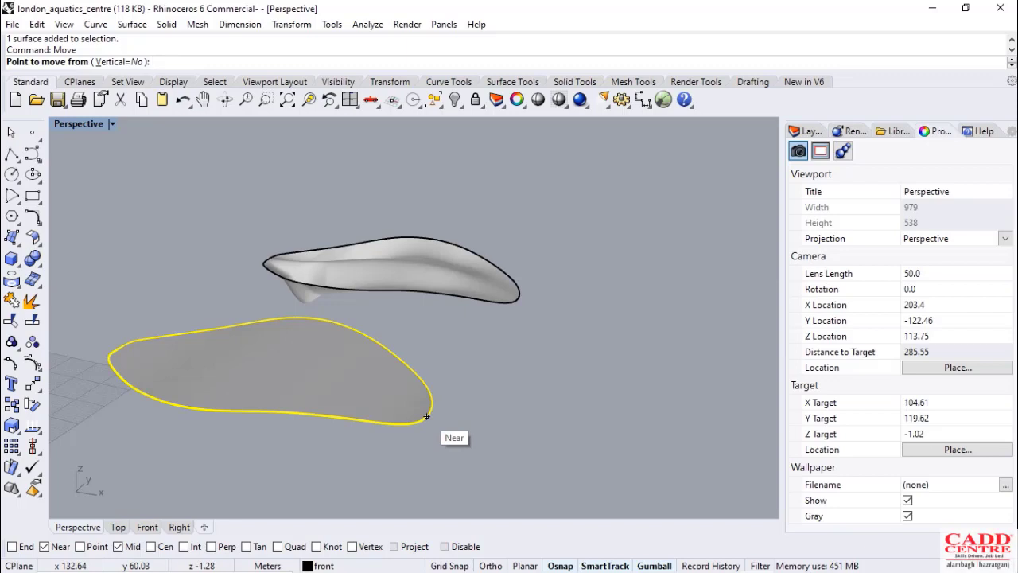
click(427, 416)
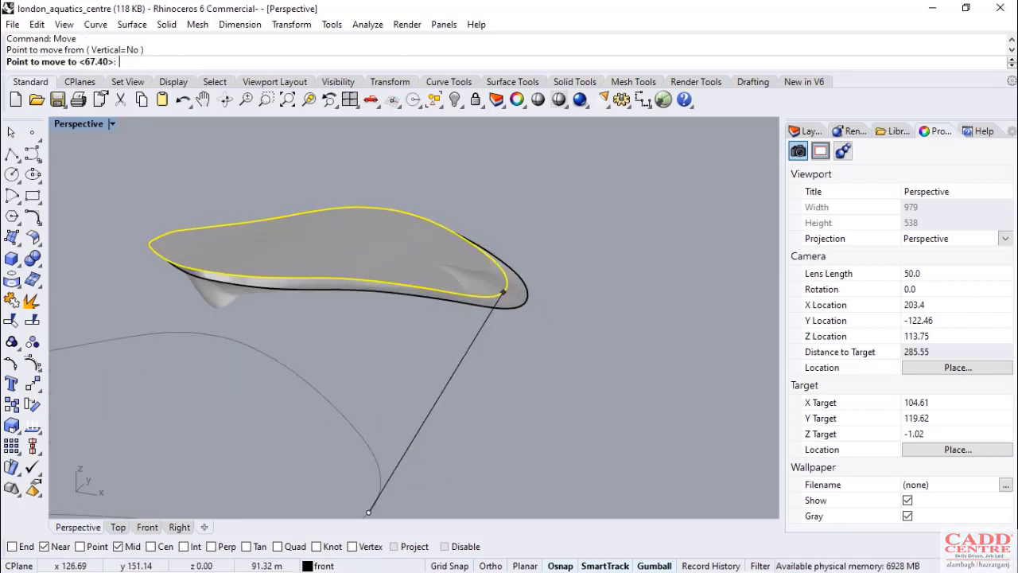
scroll(503, 293, up, 5)
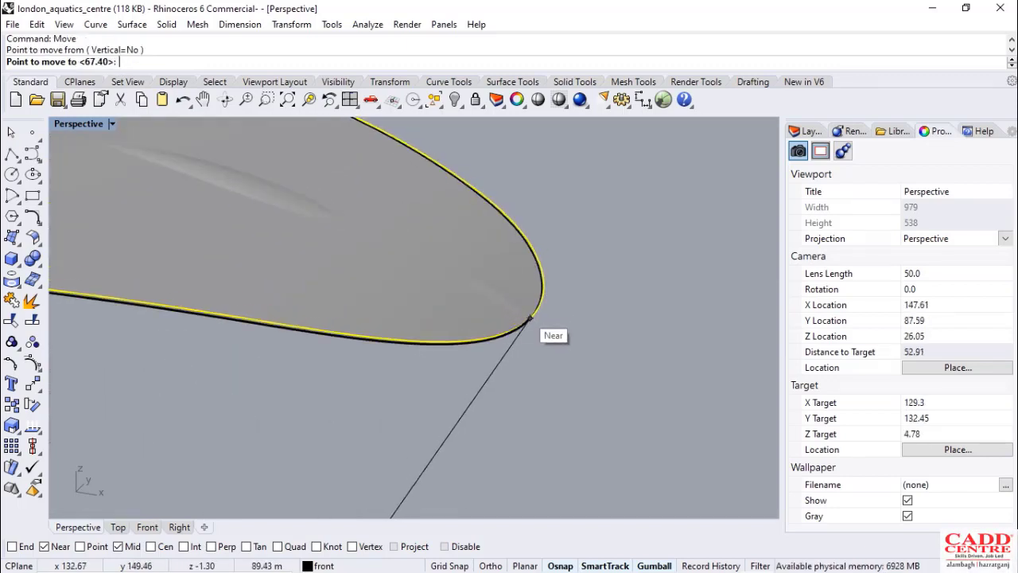
scroll(441, 353, up, 3)
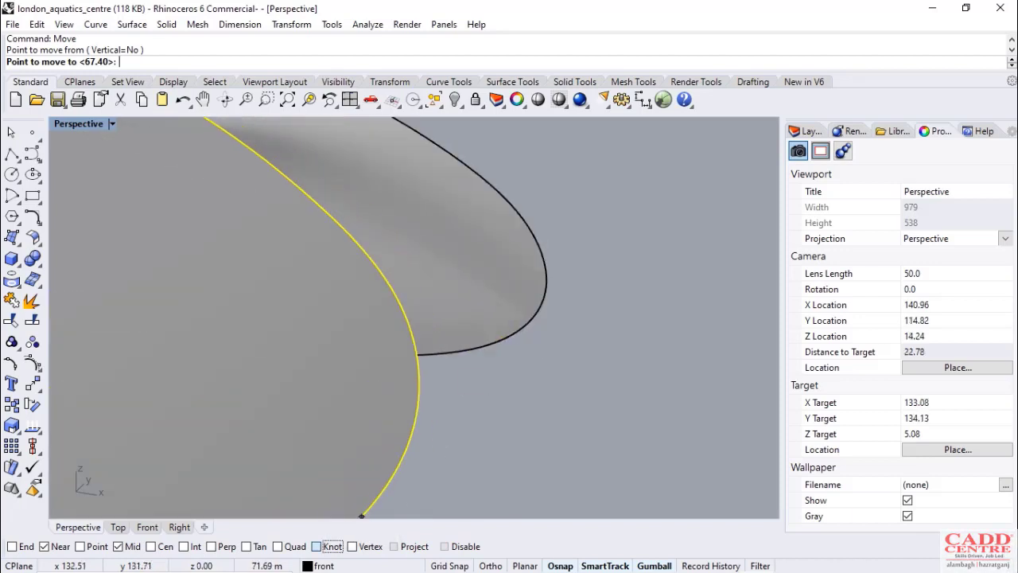
click(316, 546)
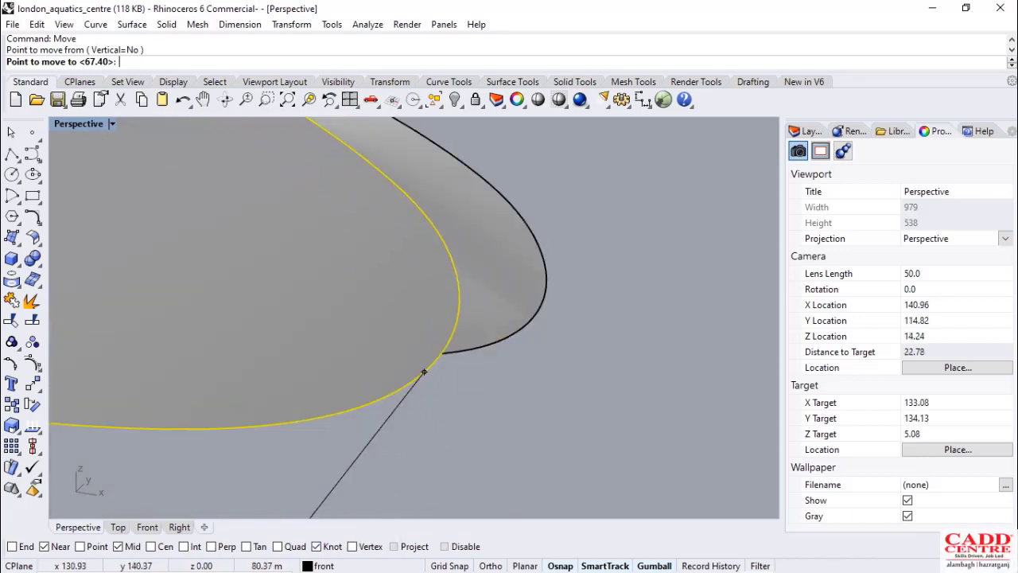
click(532, 317)
scroll(358, 342, down, 8)
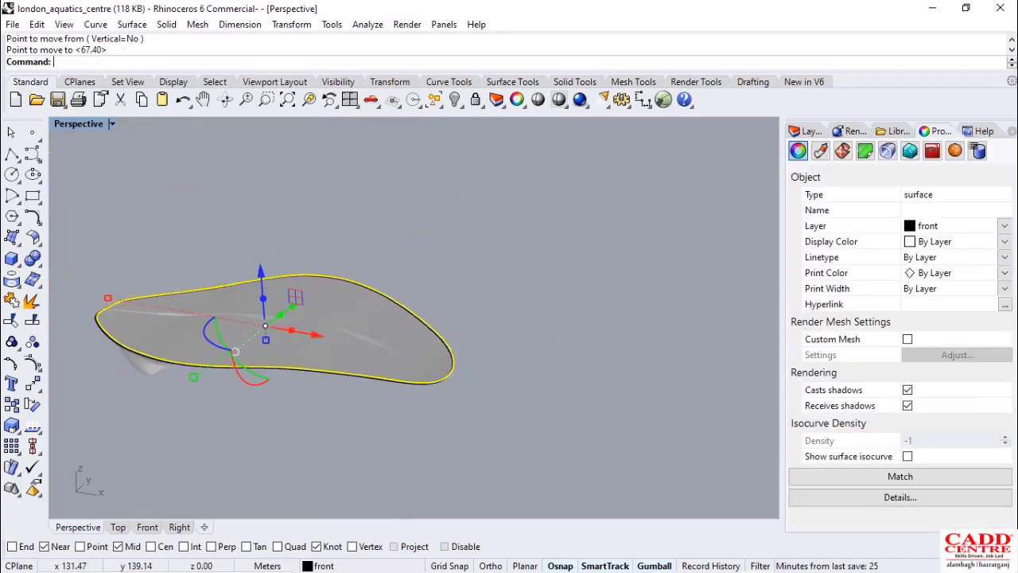
Offset the selected top surface upward by 0.2 m as a solid with round corners, deleting the input surface
scroll(337, 389, up, 7)
right_drag(326, 362, 315, 293)
scroll(501, 397, down, 8)
scroll(441, 401, up, 4)
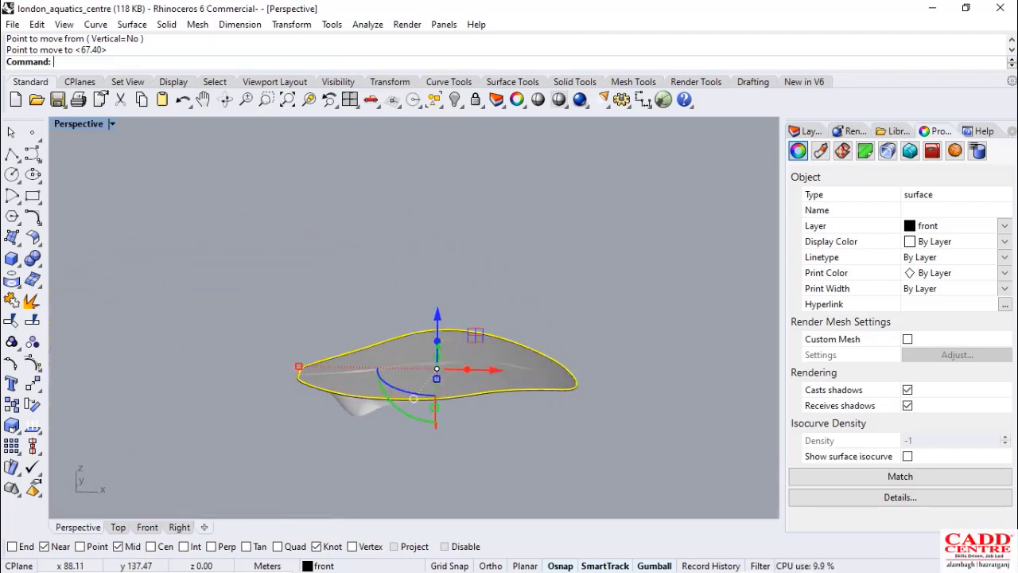
right_drag(442, 402, 467, 389)
scroll(466, 402, up, 6)
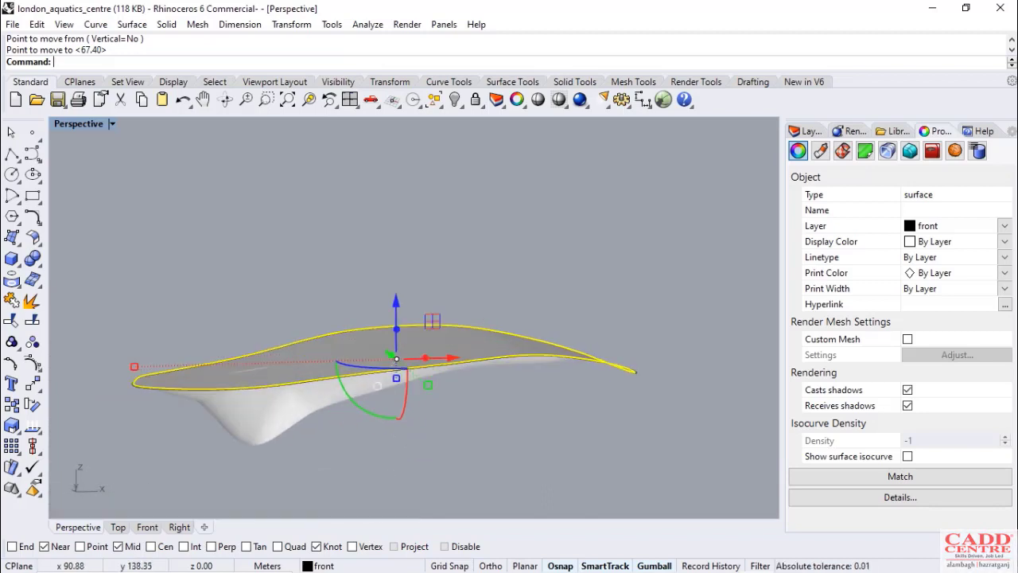
scroll(468, 392, down, 4)
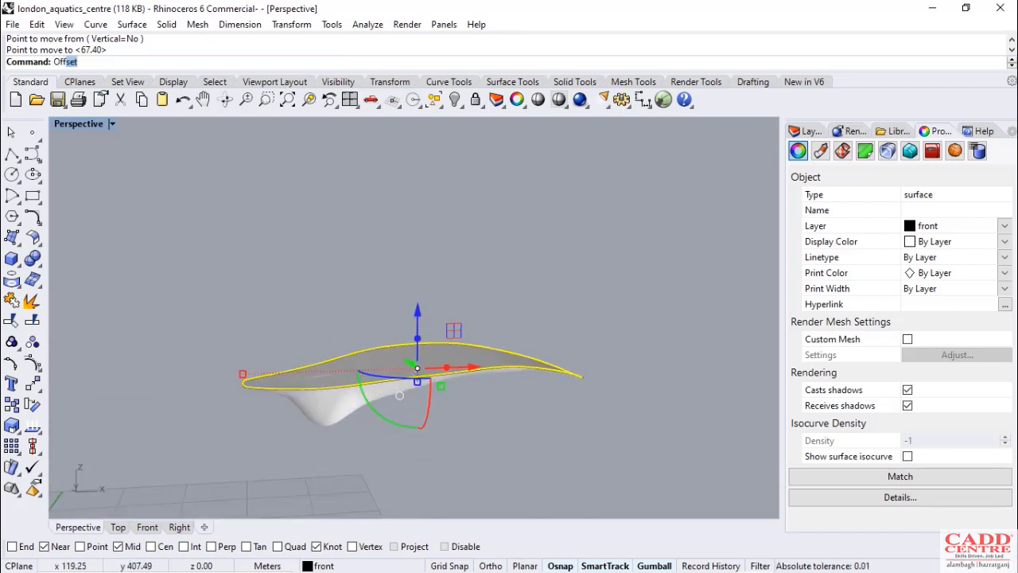
key(Return)
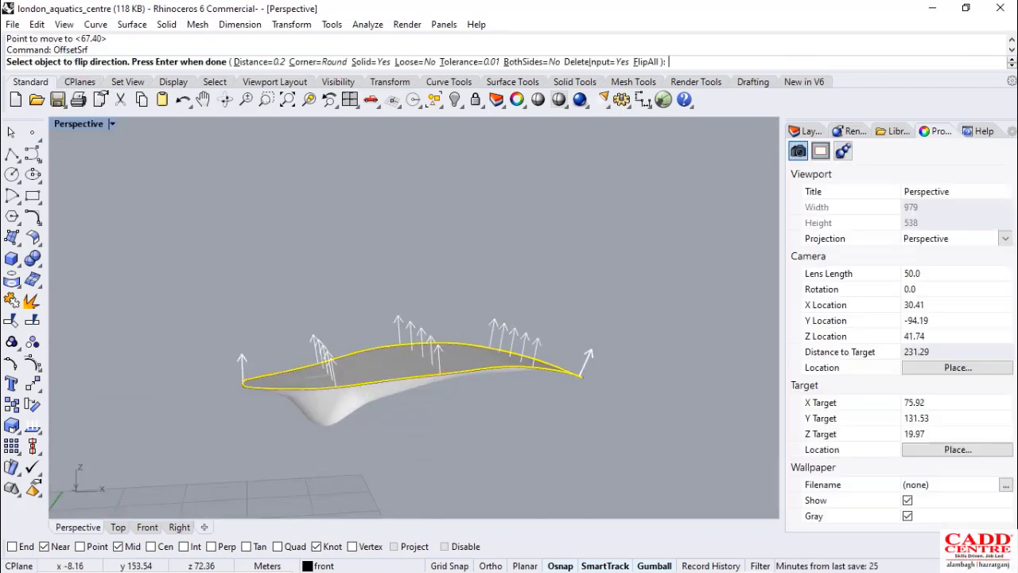
scroll(350, 358, up, 2)
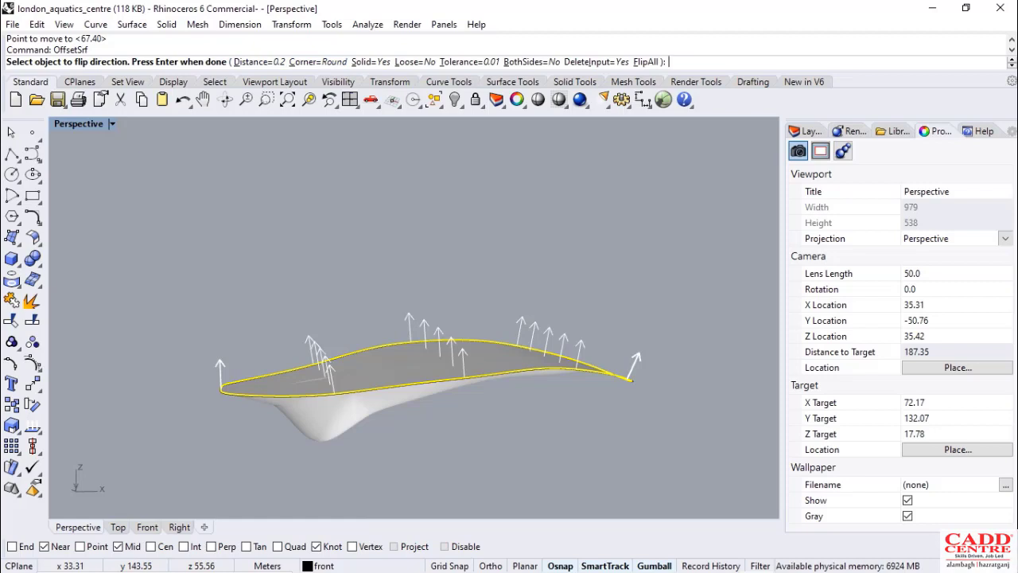
key(Return)
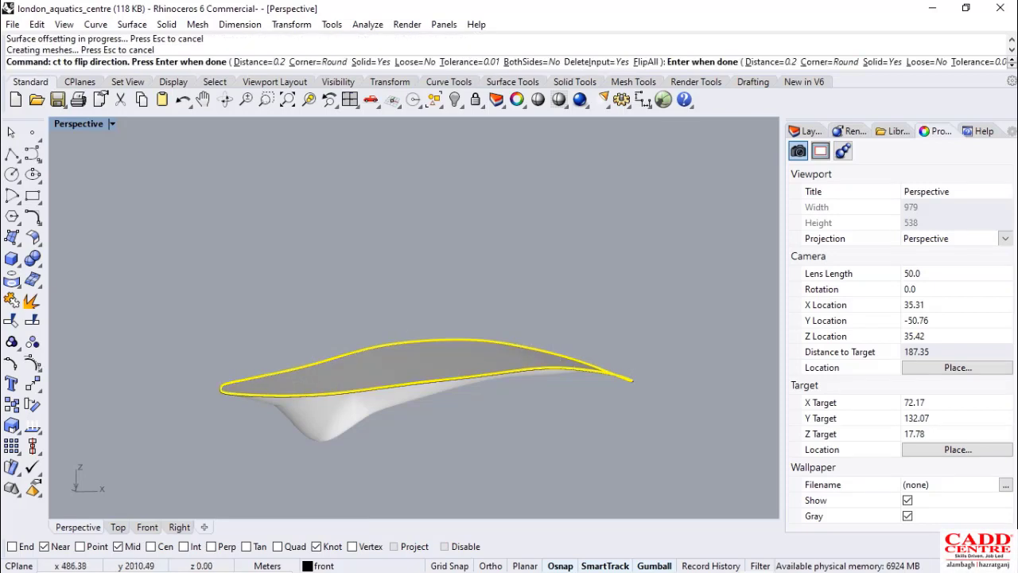
Examine the thickened roof's underside and its rounded end from low and close viewpoints
scroll(433, 398, up, 2)
scroll(355, 340, down, 5)
right_drag(354, 340, 397, 316)
right_drag(288, 364, 346, 280)
scroll(326, 414, up, 18)
scroll(307, 406, down, 8)
right_drag(310, 319, 312, 337)
scroll(311, 338, down, 10)
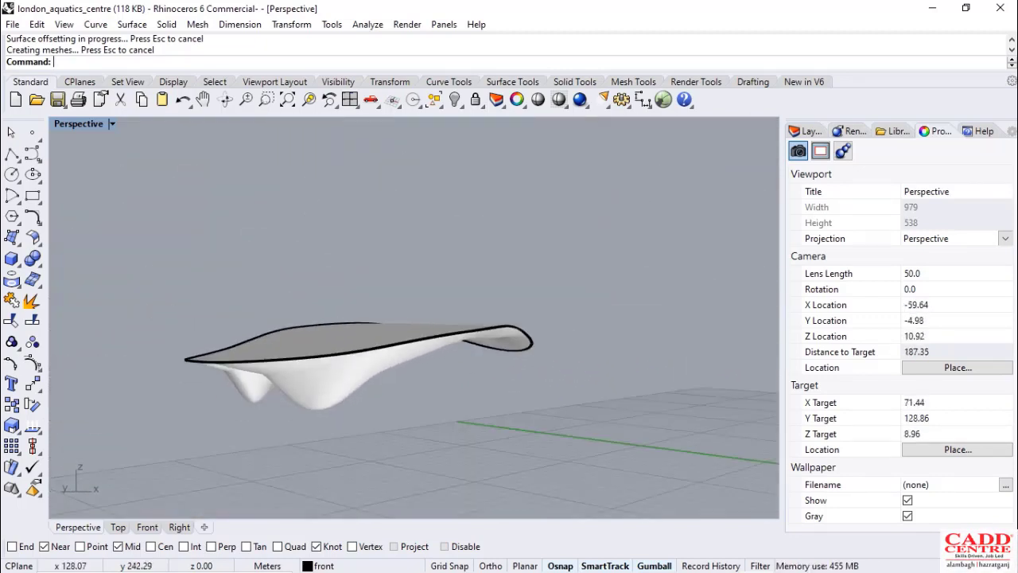
scroll(475, 343, up, 10)
scroll(477, 334, up, 18)
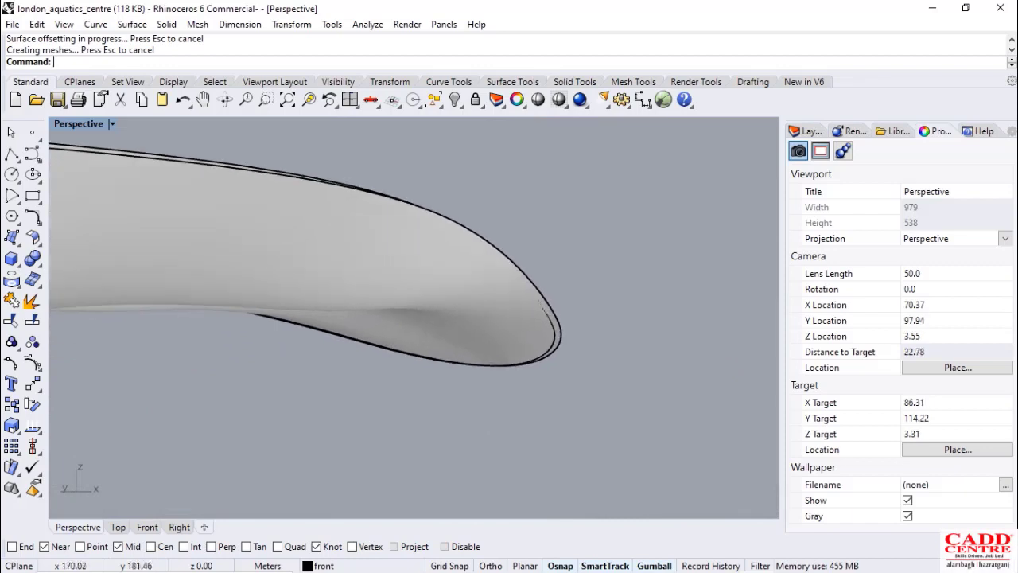
Examine the seam between the thickened top and the underside along the long edge and at the narrow tip
scroll(425, 397, down, 10)
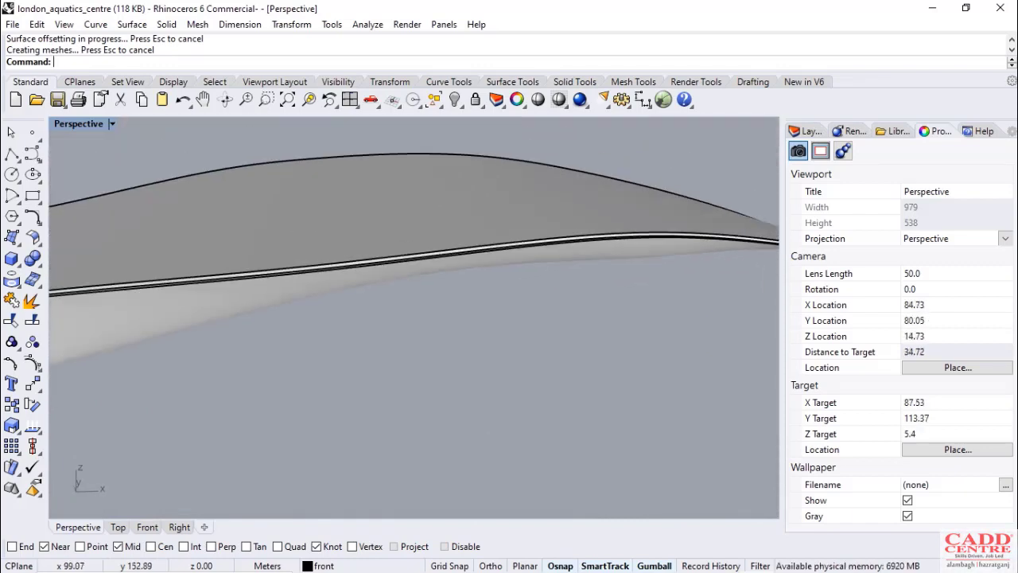
scroll(485, 230, up, 12)
scroll(413, 318, up, 4)
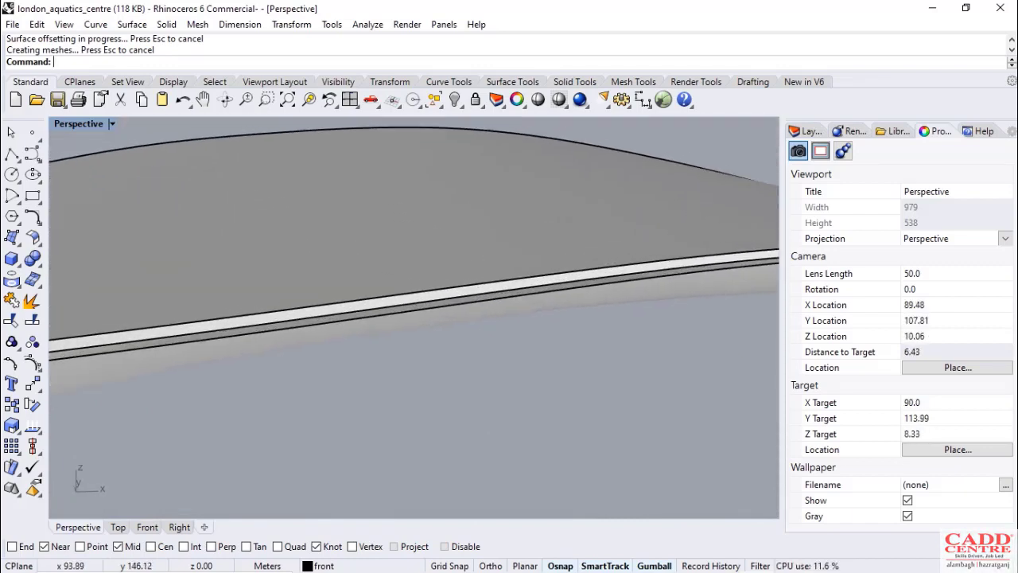
scroll(414, 318, down, 9)
scroll(437, 299, down, 16)
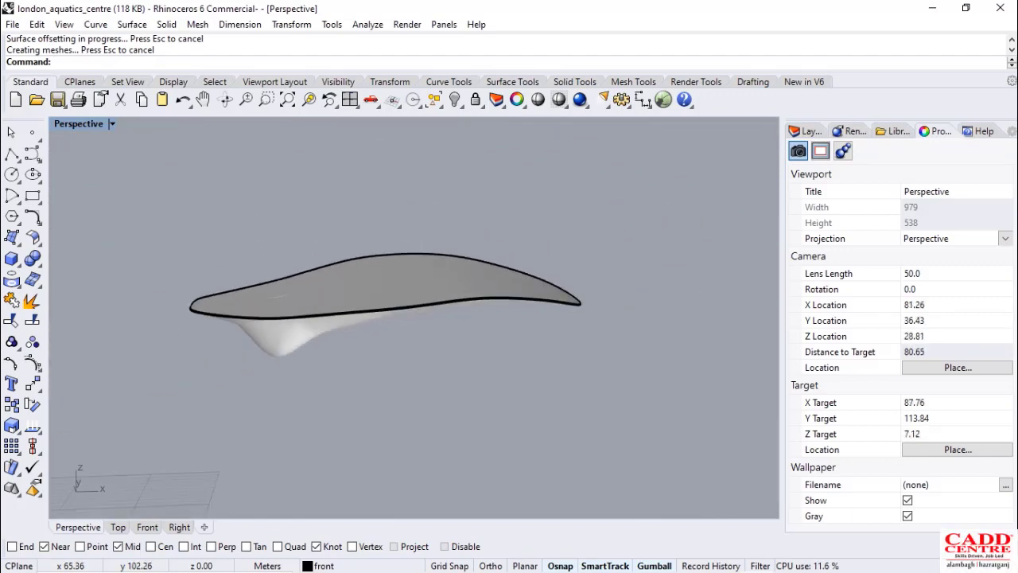
right_drag(438, 299, 302, 298)
scroll(436, 389, down, 8)
right_drag(227, 354, 359, 346)
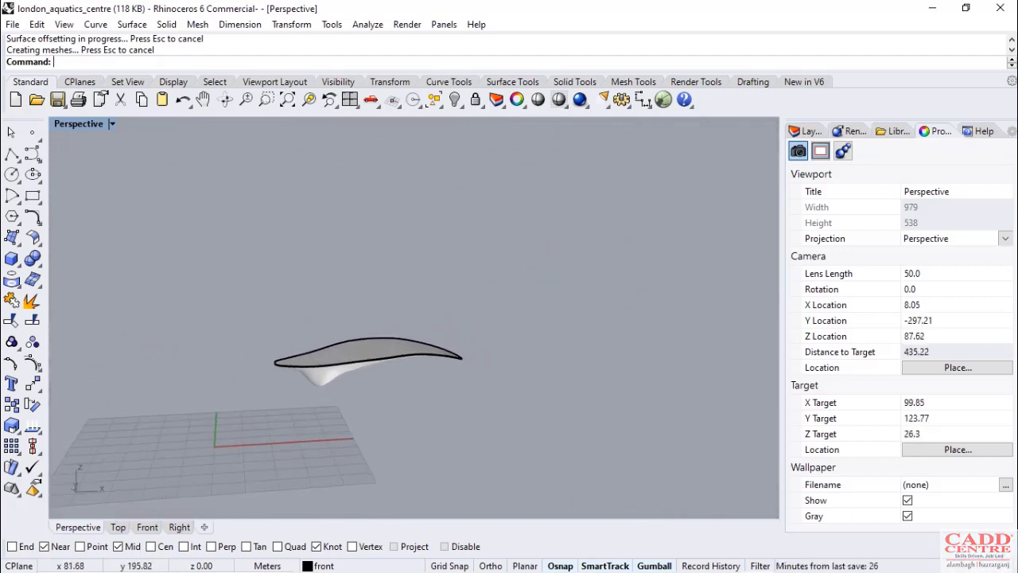
scroll(361, 353, up, 18)
scroll(179, 358, down, 14)
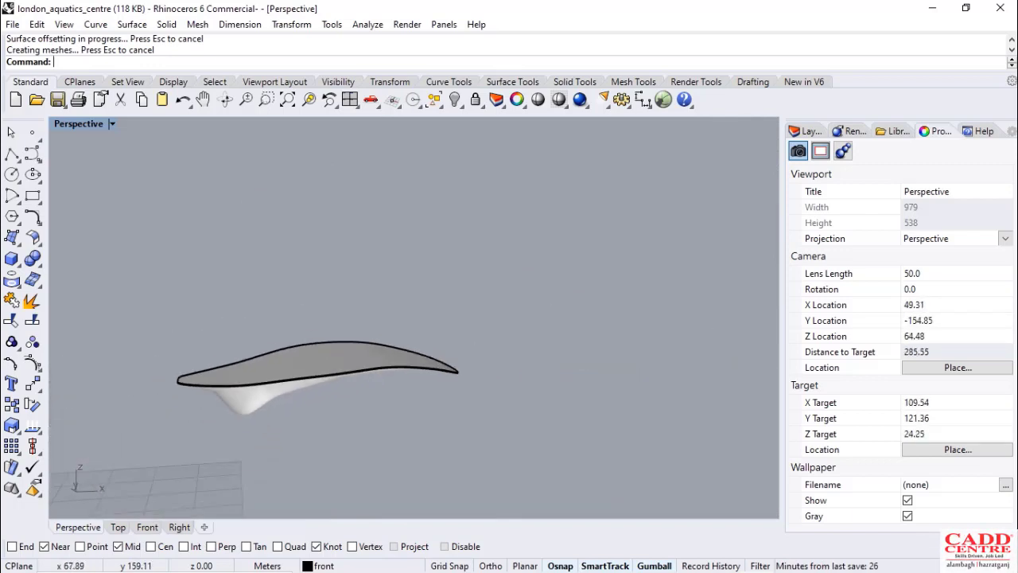
scroll(179, 358, up, 14)
scroll(179, 358, up, 12)
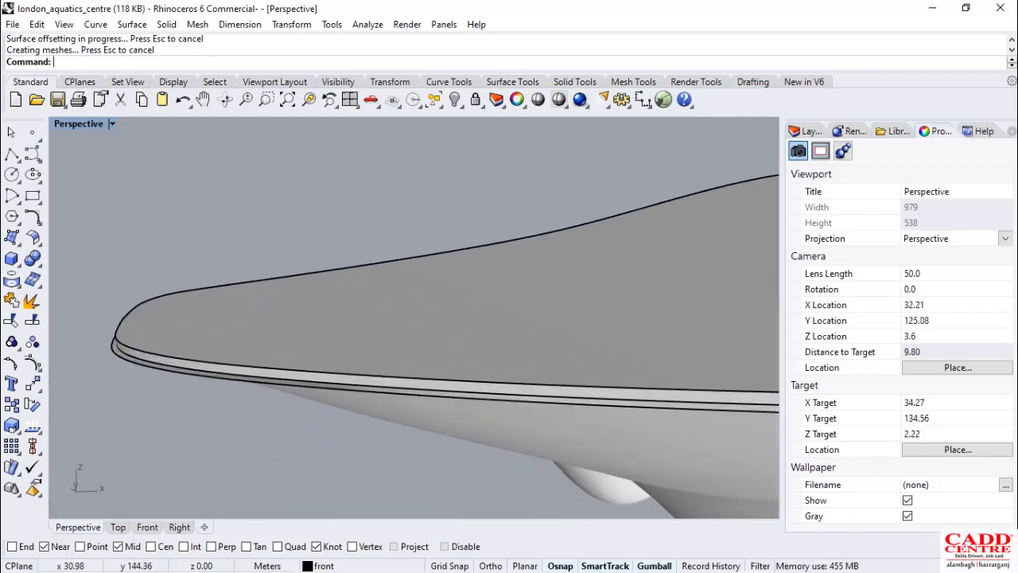
Highlight the thickened top shell and the underside surface at the narrow tip to compare their edges, and deselect both
scroll(179, 358, up, 2)
click(179, 358)
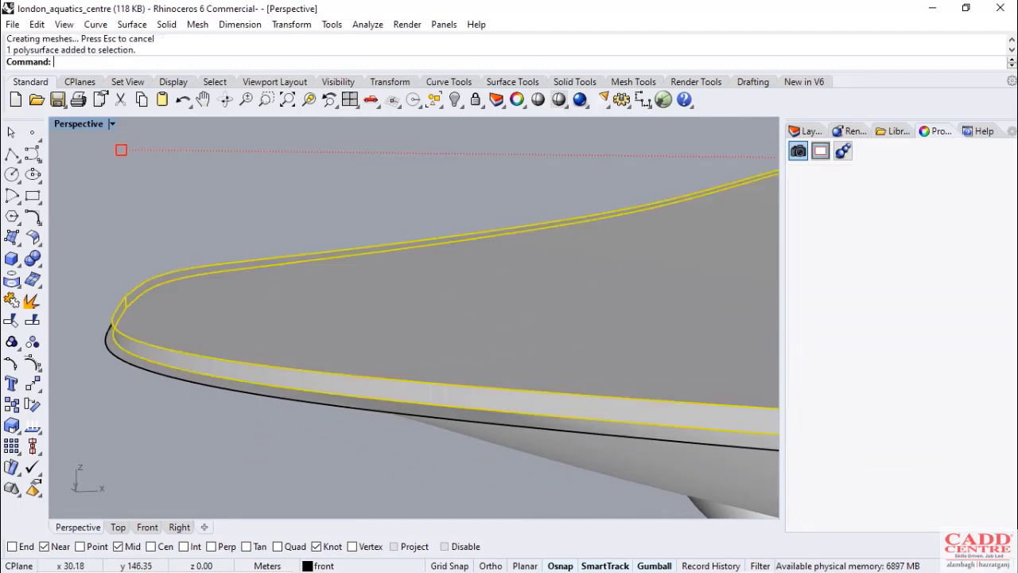
right_drag(179, 358, 165, 318)
key(Escape)
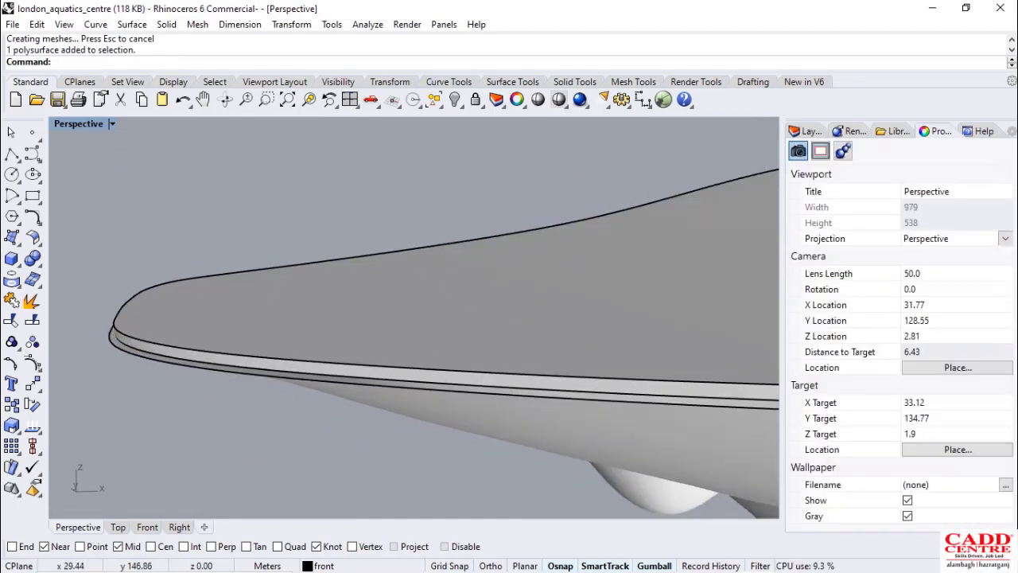
click(122, 339)
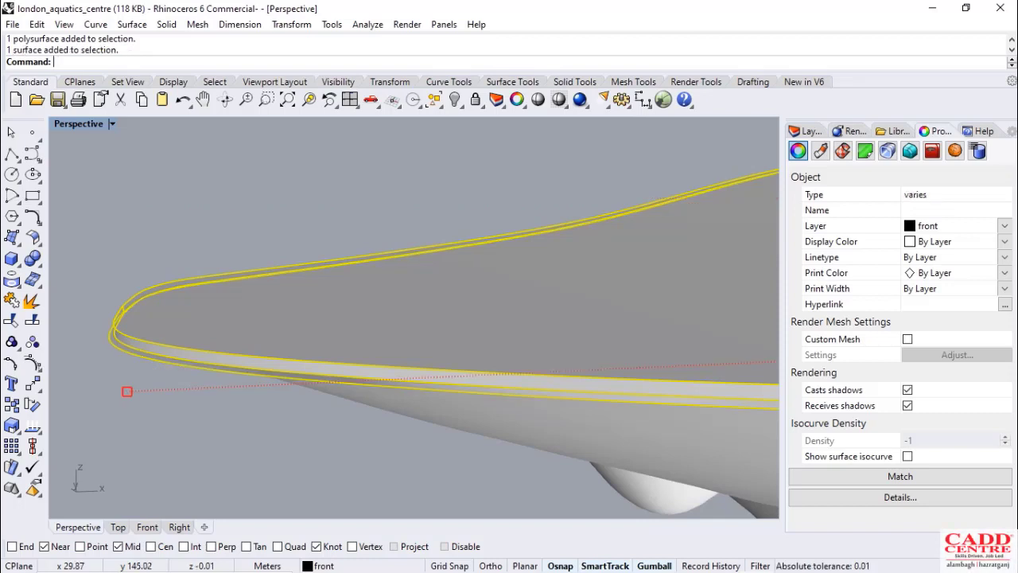
scroll(126, 391, down, 6)
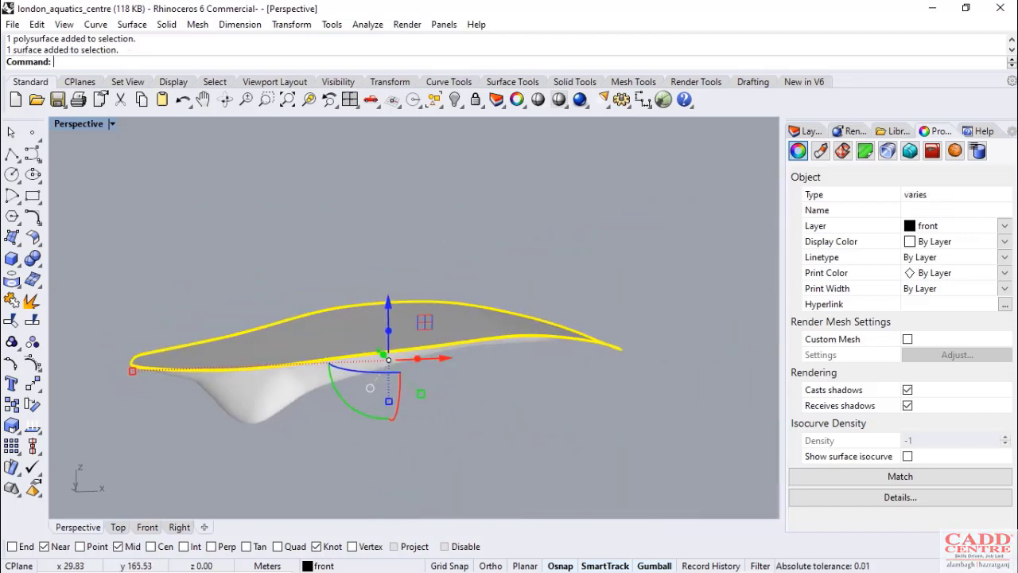
key(Escape)
Switch to the Chrome image search and examine the theresident.co.uk photo of the London Aquatics Centre roof and glazed wall
scroll(302, 342, down, 3)
right_drag(322, 374, 338, 345)
scroll(344, 371, down, 5)
scroll(326, 348, up, 10)
scroll(317, 314, down, 8)
scroll(317, 312, up, 2)
mouse_move(484, 559)
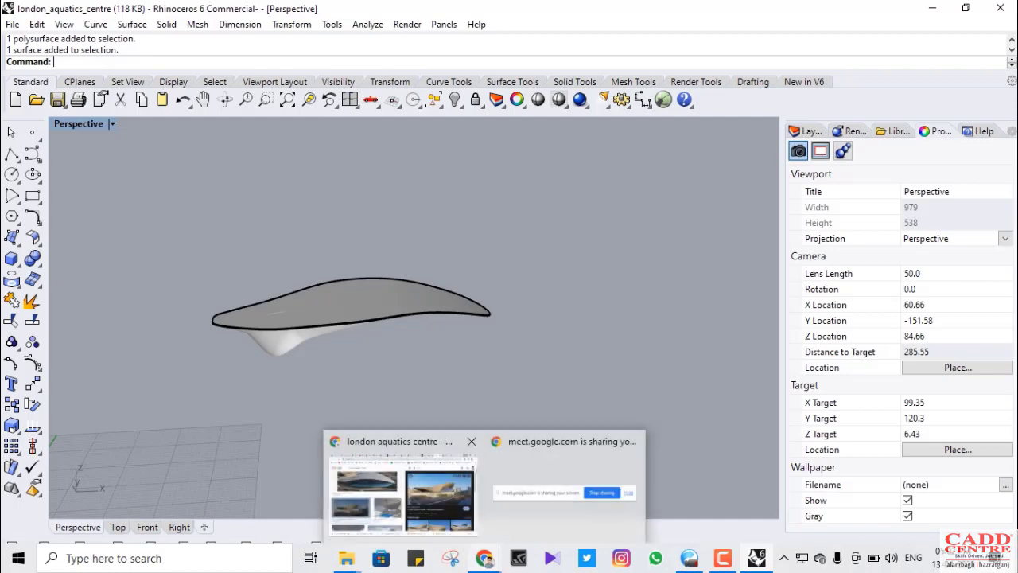
click(398, 489)
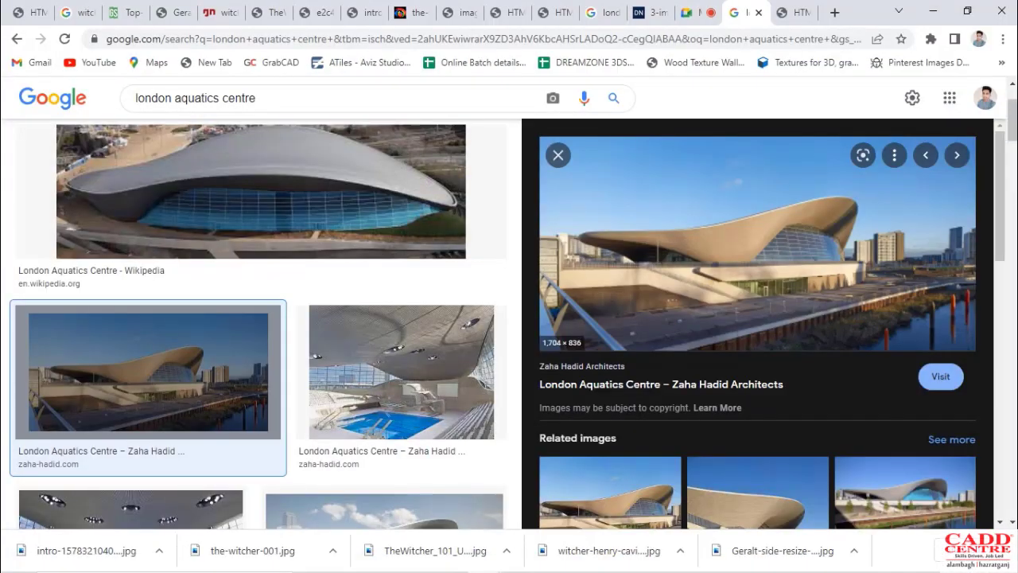
scroll(758, 318, down, 3)
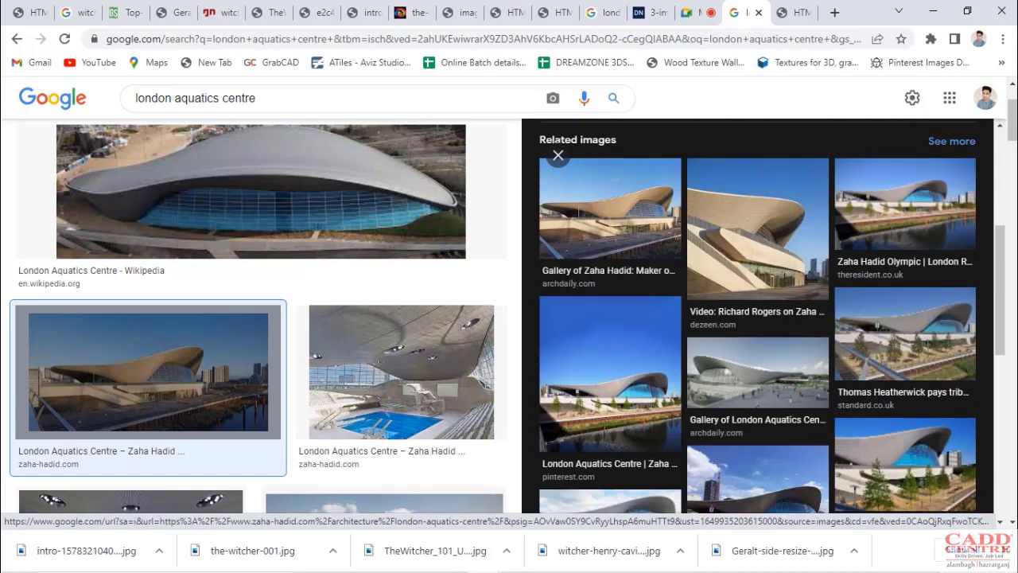
click(905, 205)
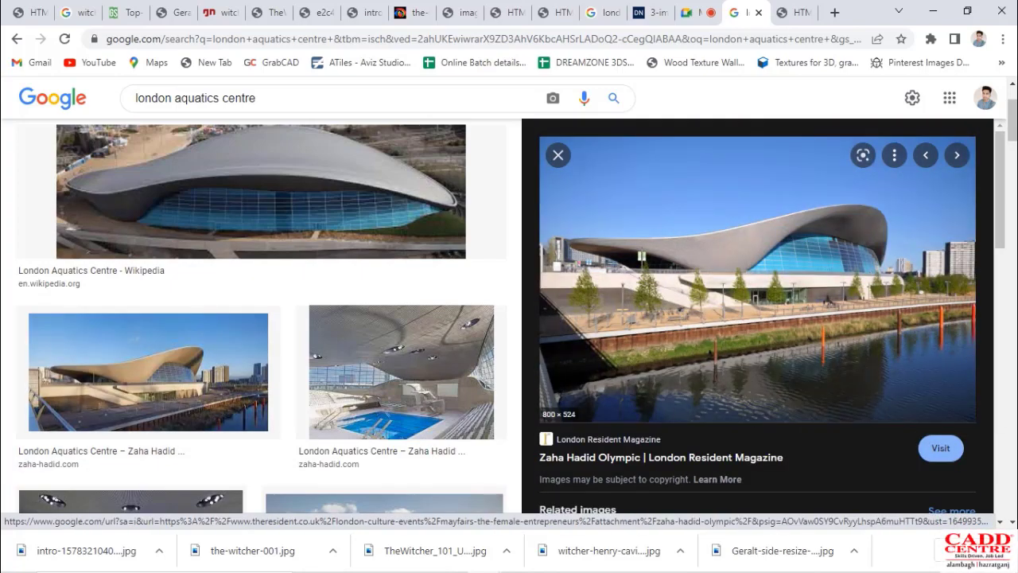
Switch back to Rhinoceros and show the roof in a maximized Top viewport with Wireframe display
key(alt+Tab)
scroll(346, 324, up, 2)
right_drag(346, 323, 446, 388)
scroll(459, 393, down, 6)
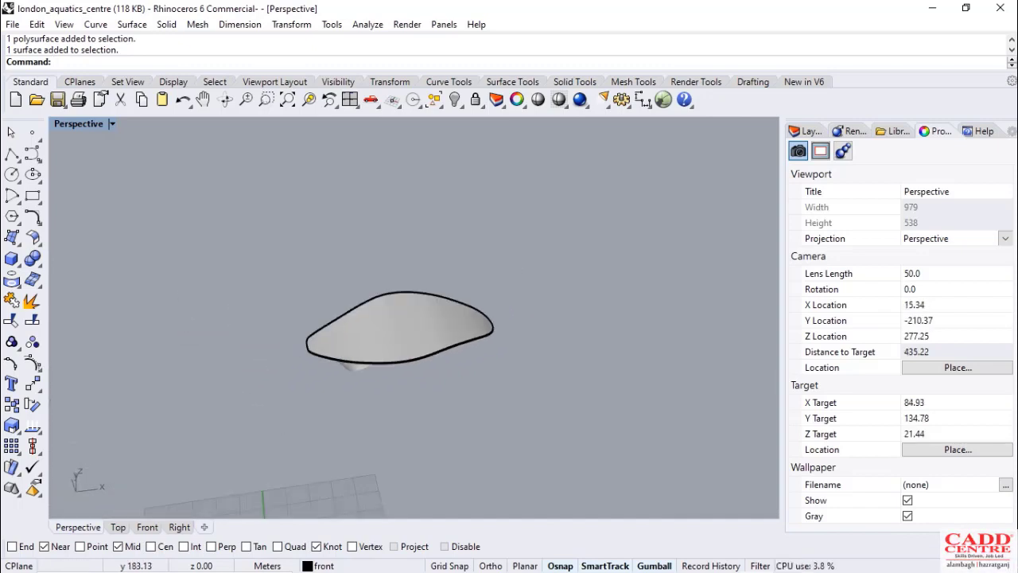
double_click(82, 124)
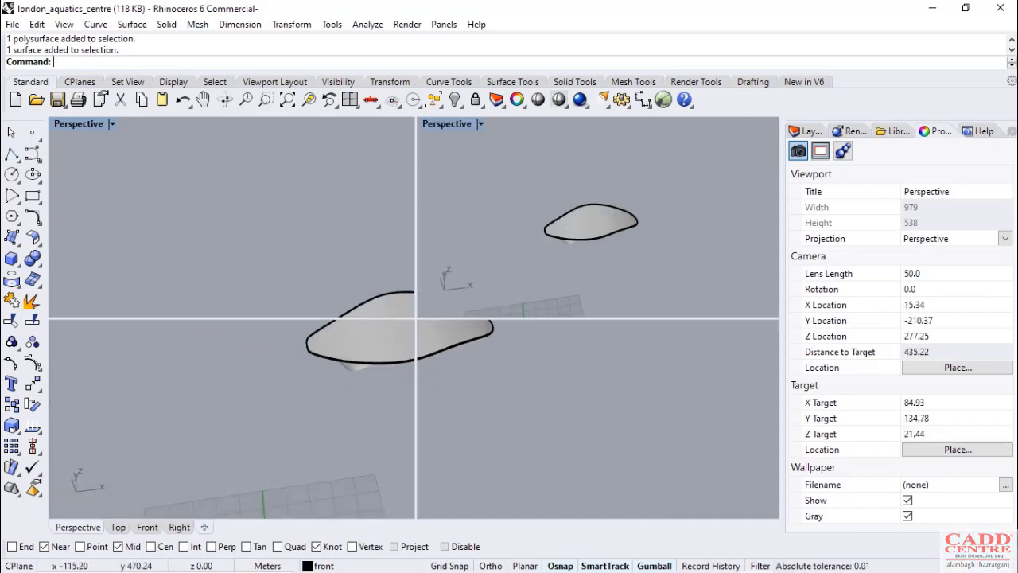
double_click(62, 123)
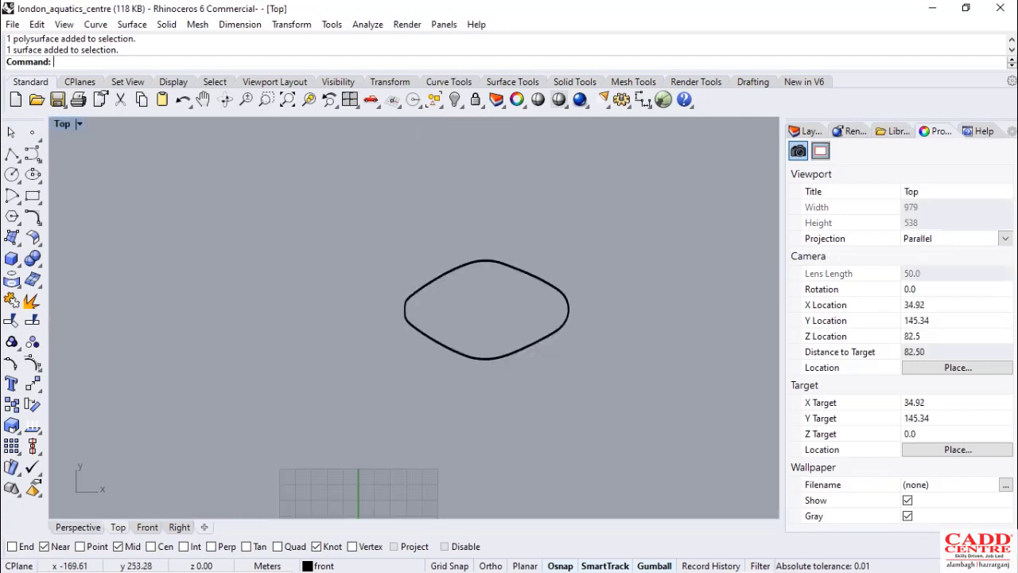
scroll(517, 292, up, 5)
click(79, 123)
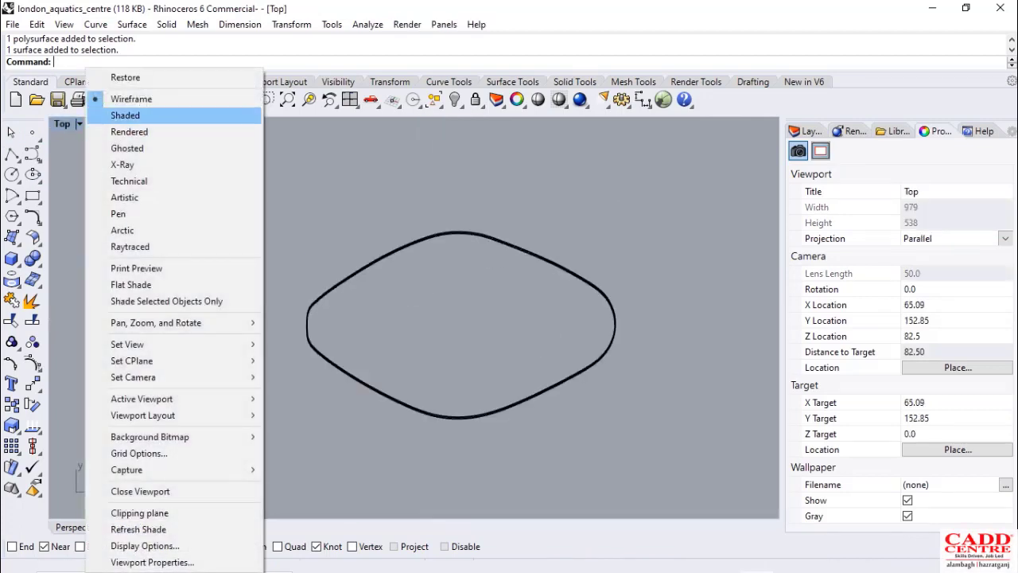
click(131, 99)
Draw an ellipse by its diameter inside the roof outline in the Top view, leaving a margin all around
scroll(223, 271, down, 6)
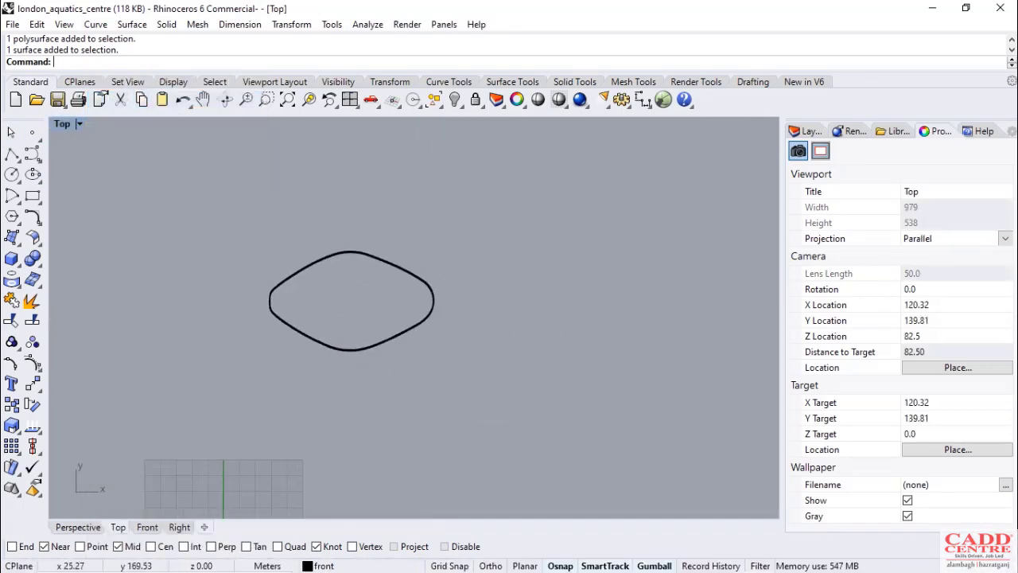
scroll(342, 280, up, 8)
scroll(461, 301, down, 4)
scroll(412, 311, up, 5)
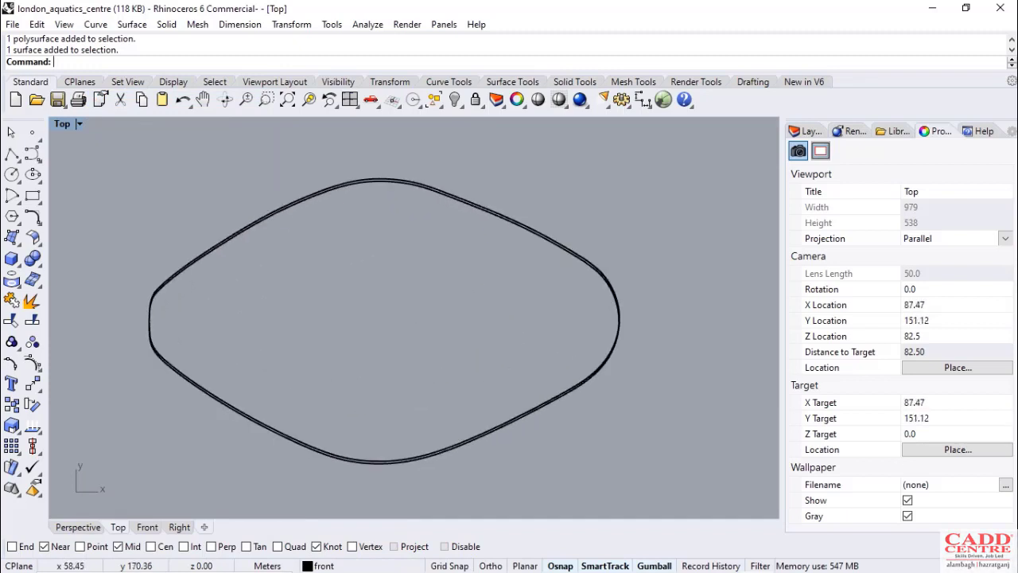
scroll(413, 312, down, 3)
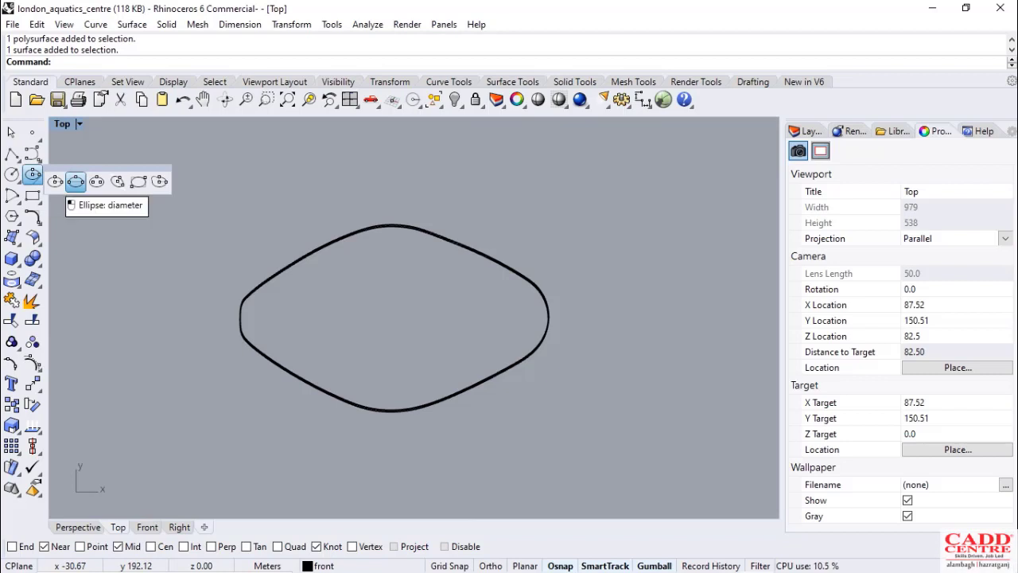
click(76, 182)
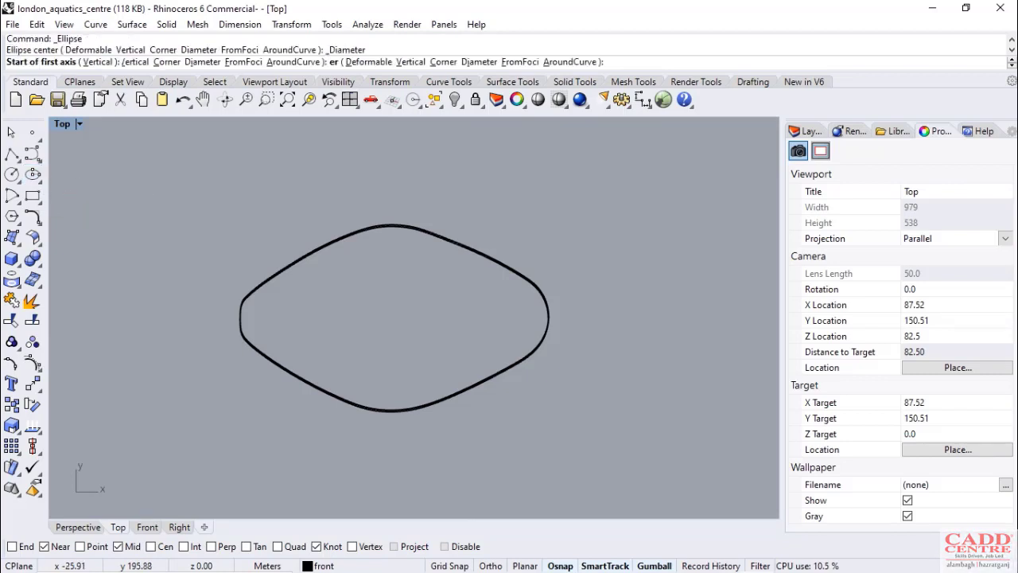
scroll(277, 299, up, 2)
scroll(281, 314, down, 2)
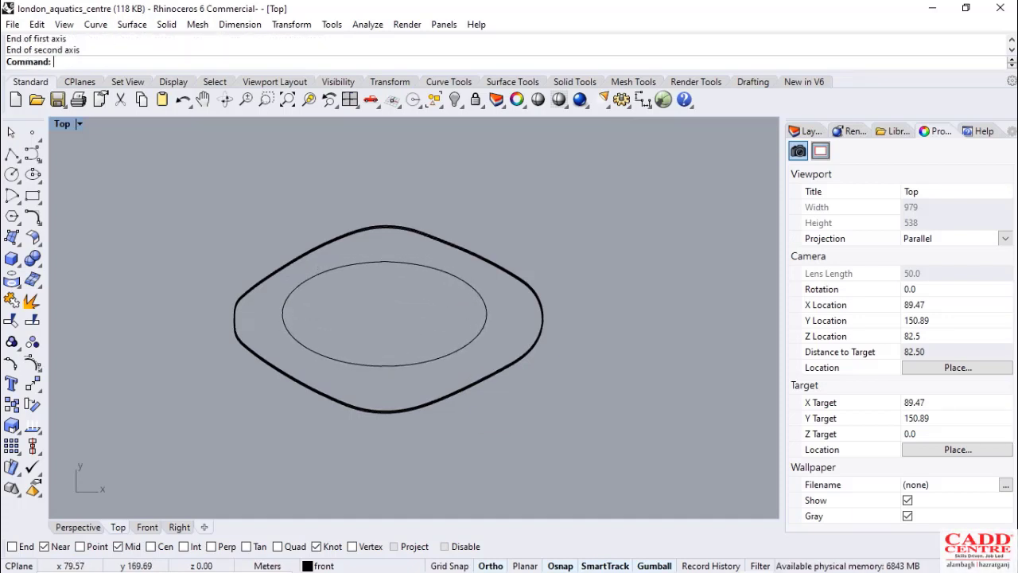
scroll(398, 336, down, 4)
scroll(400, 434, down, 4)
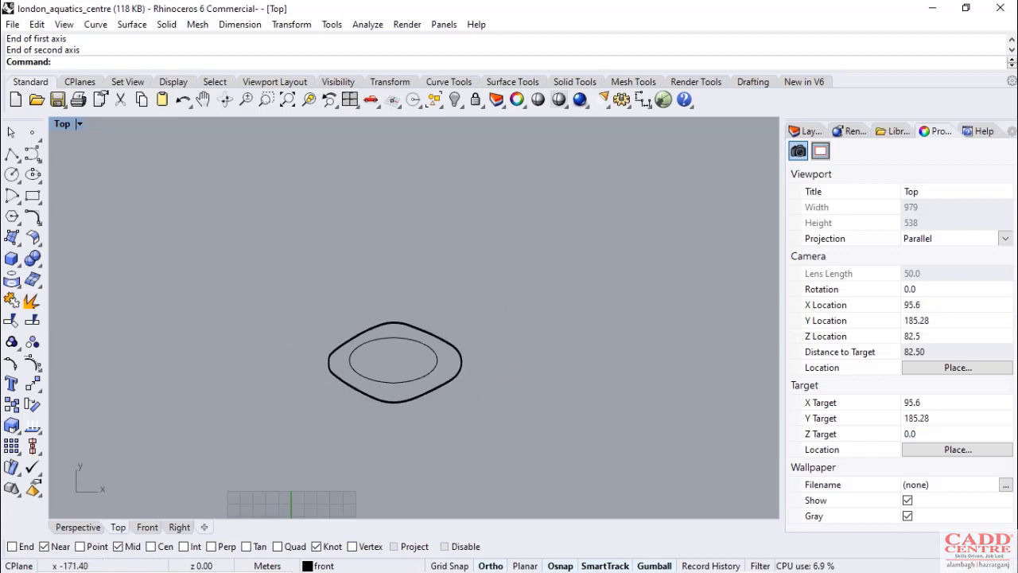
Maximize the Perspective viewport and examine the ellipse's position relative to the roof's underside from several angles
double_click(61, 124)
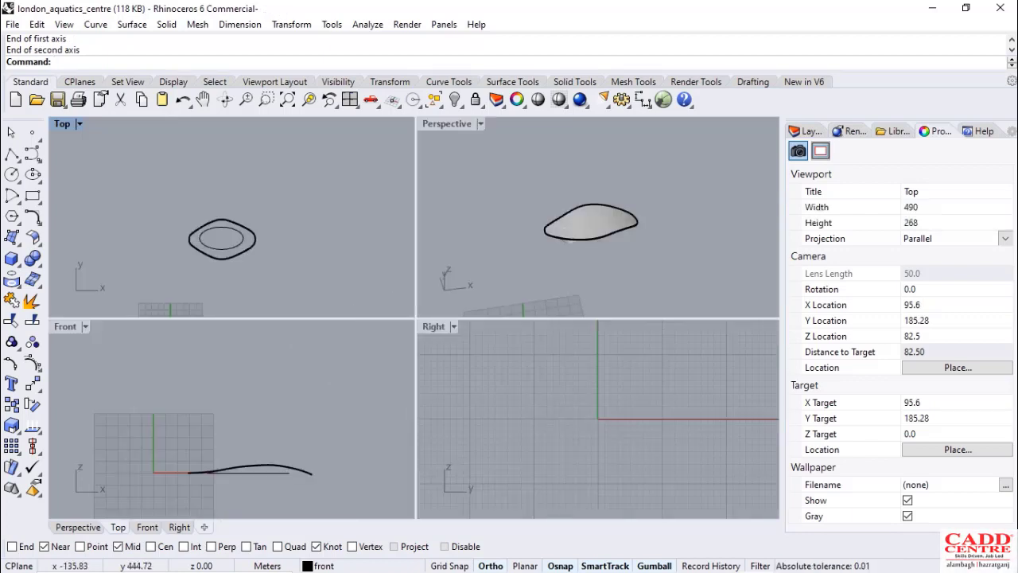
double_click(446, 124)
scroll(300, 326, up, 6)
scroll(297, 389, down, 6)
right_drag(431, 418, 393, 367)
scroll(373, 415, up, 10)
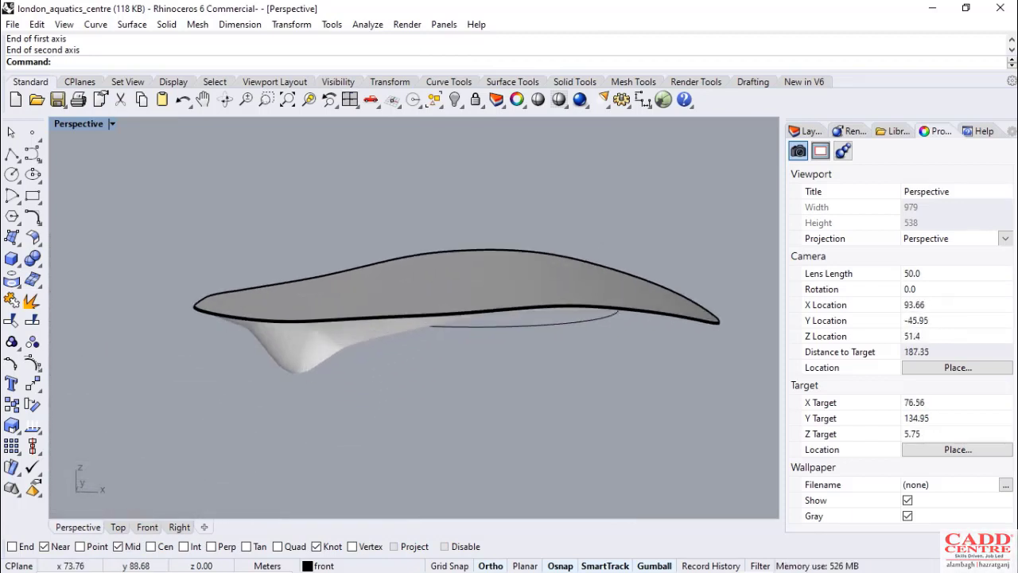
right_drag(373, 415, 370, 368)
right_drag(216, 229, 321, 280)
scroll(321, 281, down, 12)
scroll(330, 306, up, 8)
scroll(292, 322, up, 4)
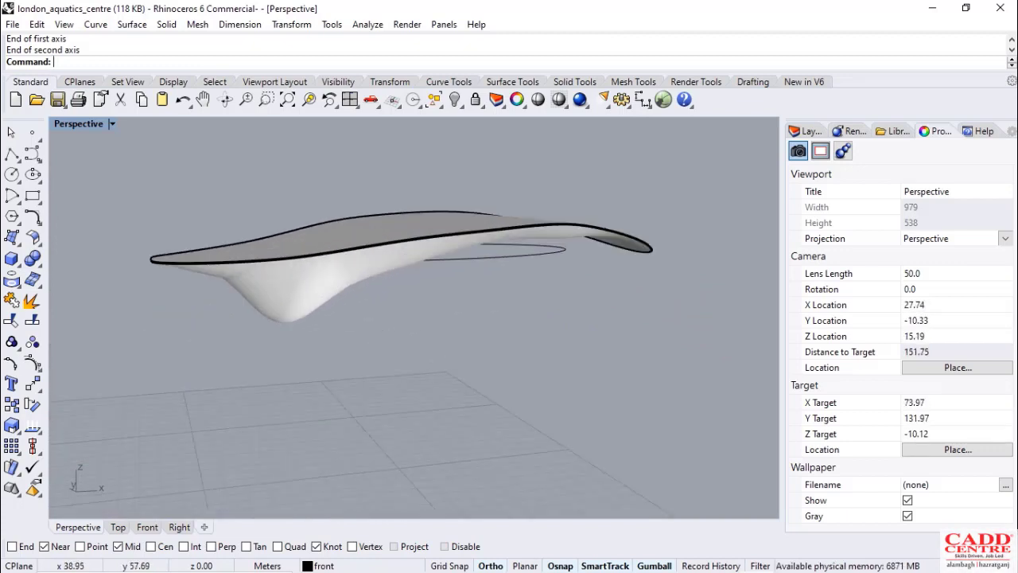
scroll(284, 389, down, 4)
scroll(321, 297, up, 4)
scroll(316, 315, down, 4)
scroll(319, 309, down, 6)
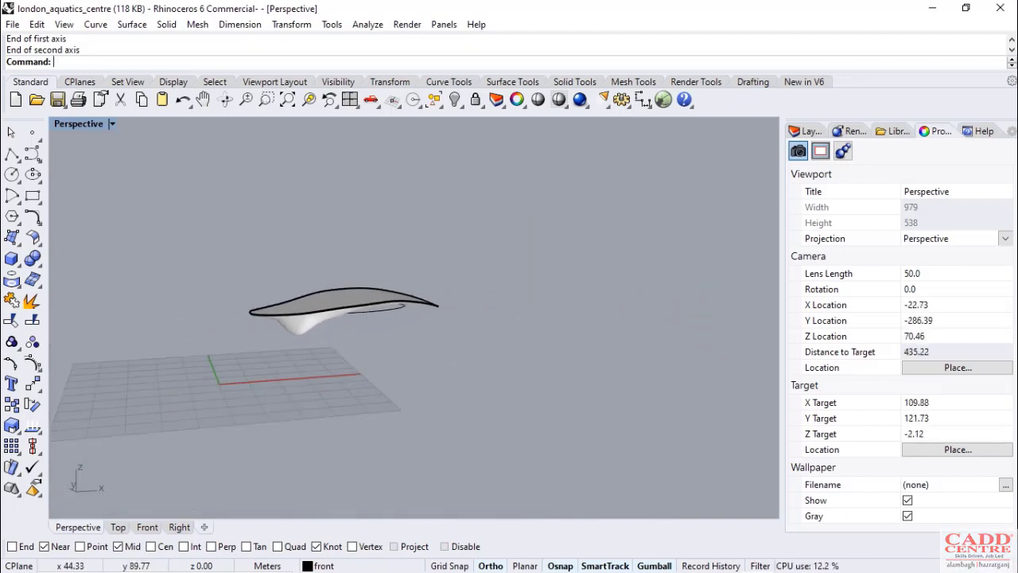
scroll(330, 266, up, 14)
scroll(309, 281, down, 6)
scroll(279, 365, up, 4)
Group the underside surface with the thickened top shell and raise the grouped roof vertically above the ellipse
click(275, 369)
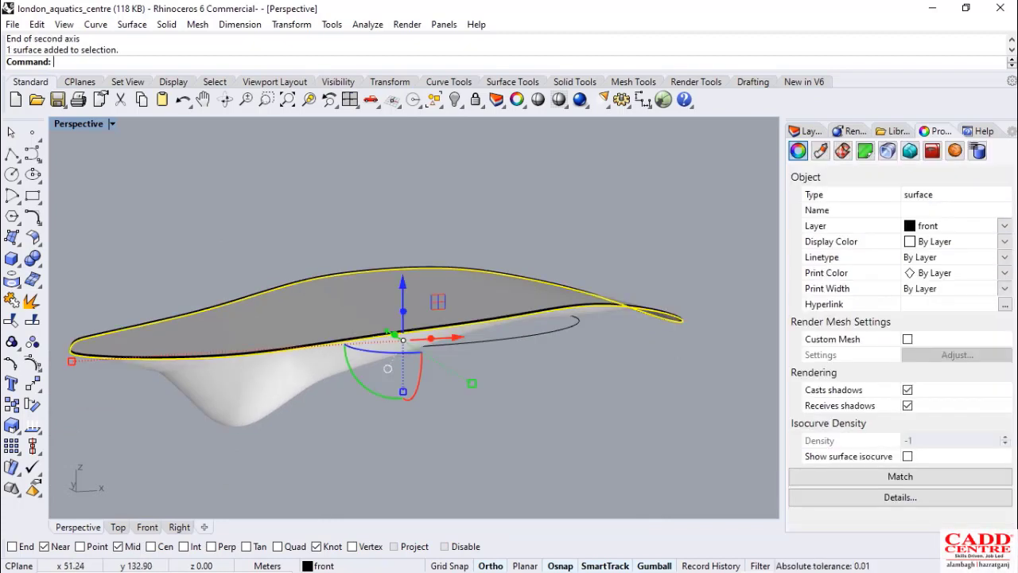
right_drag(388, 369, 380, 342)
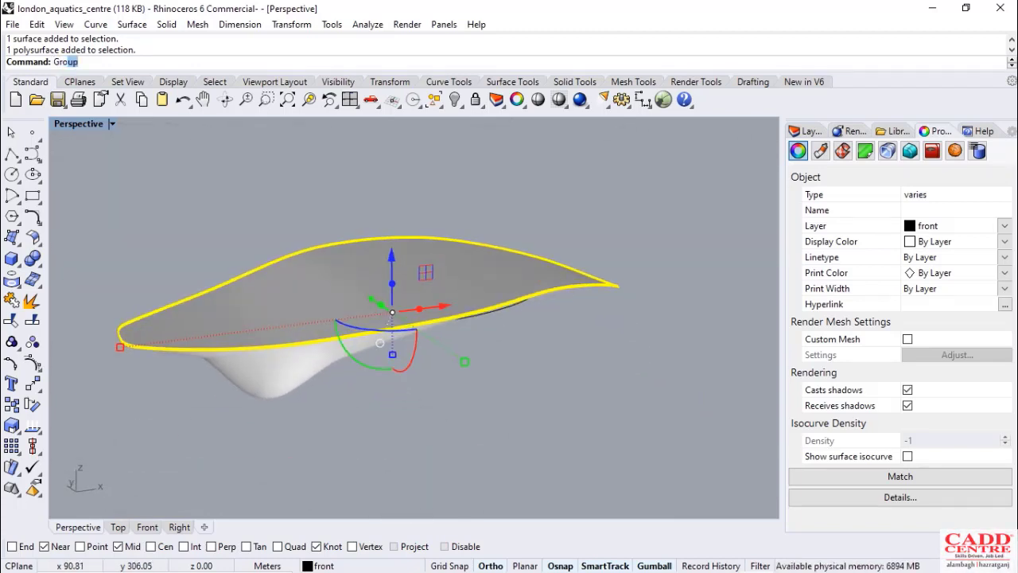
key(Return)
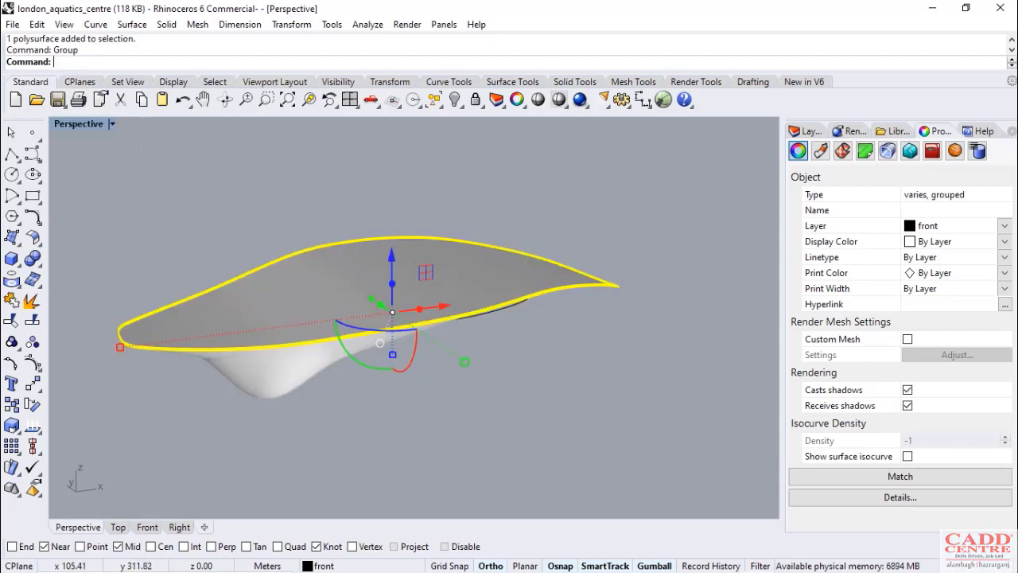
drag(380, 343, 380, 273)
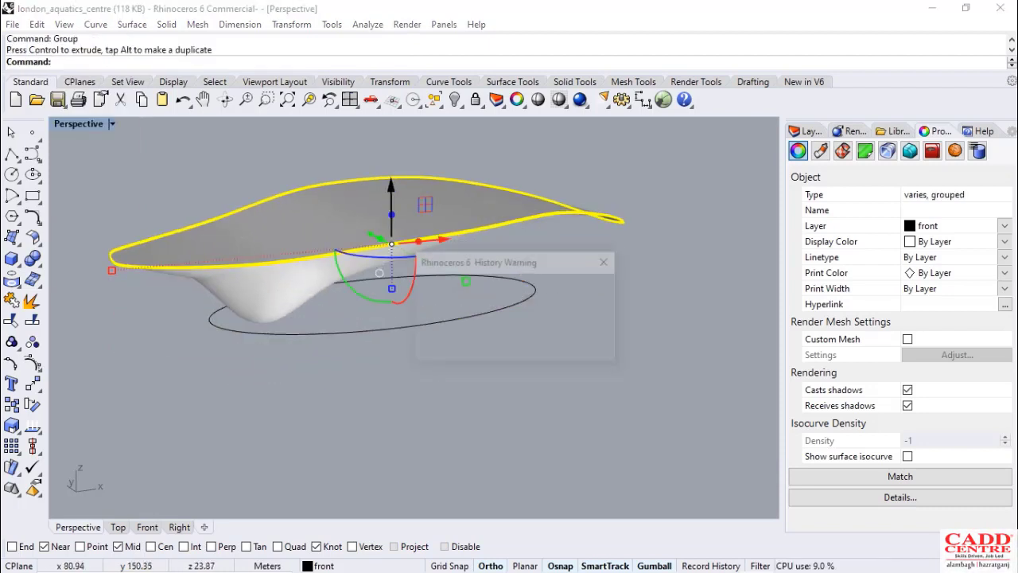
key(Return)
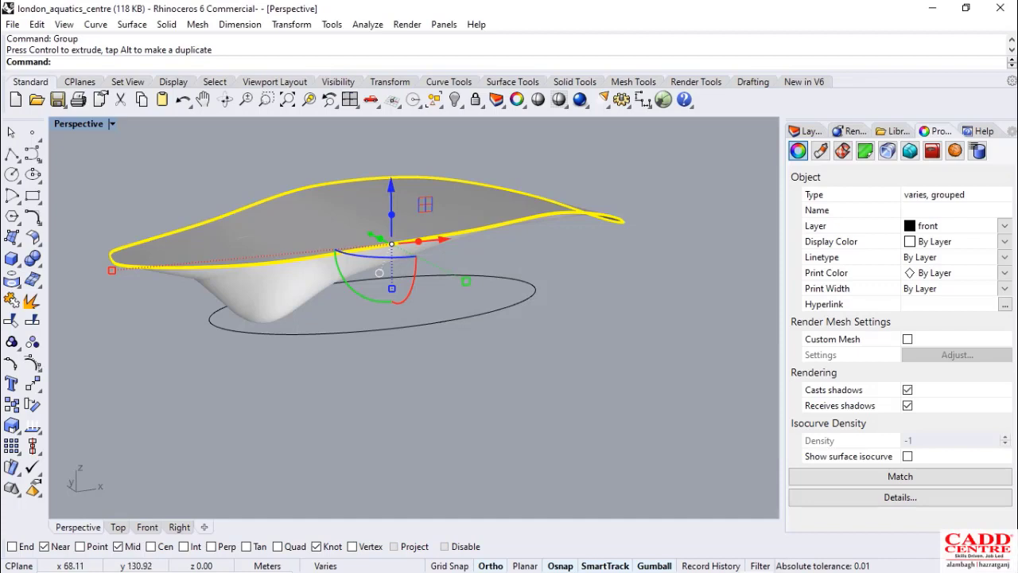
Lower the grouped roof slightly and shift the ellipse lengthwise under it, away from the low bulge's end
right_drag(414, 357, 429, 342)
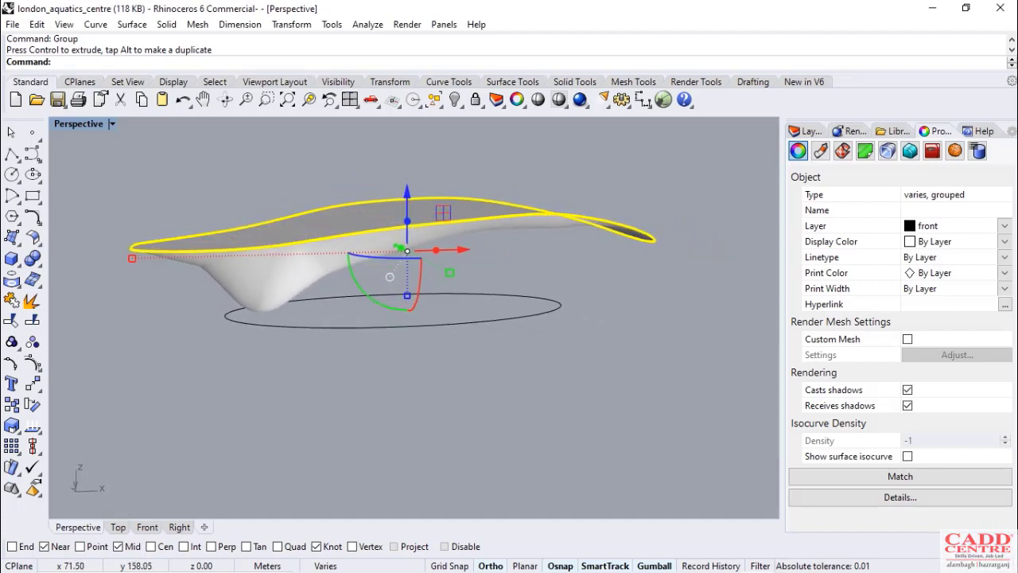
drag(407, 196, 407, 209)
scroll(418, 301, up, 3)
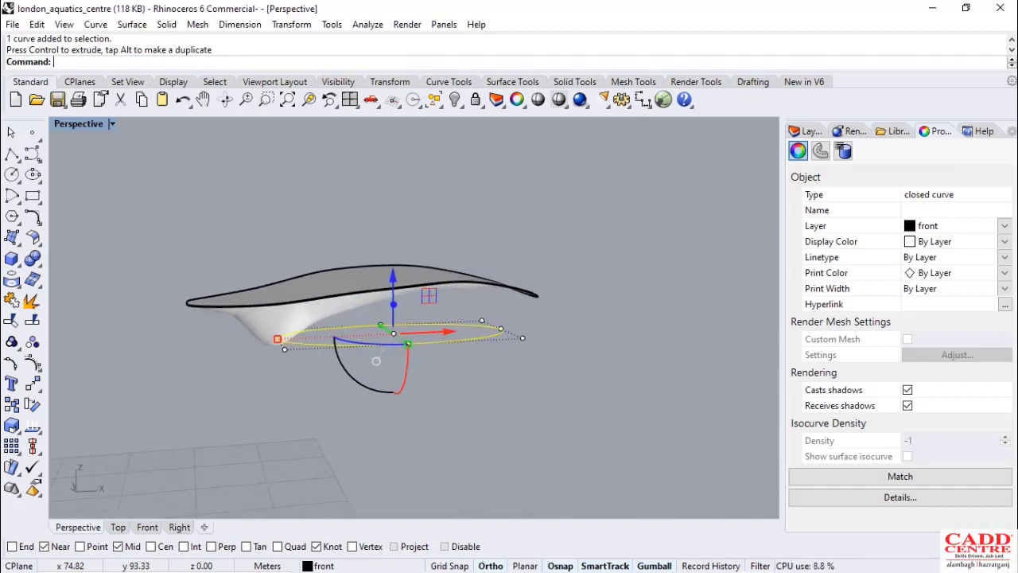
Extrude the ellipse vertically into a wall passing up through the roof, and deselect it
scroll(382, 318, up, 3)
mouse_move(382, 319)
right_down()
mouse_move(378, 346)
mouse_move(330, 398)
mouse_move(338, 322)
mouse_move(362, 317)
right_up()
mouse_move(392, 377)
right_down()
mouse_move(364, 367)
mouse_move(383, 365)
right_up()
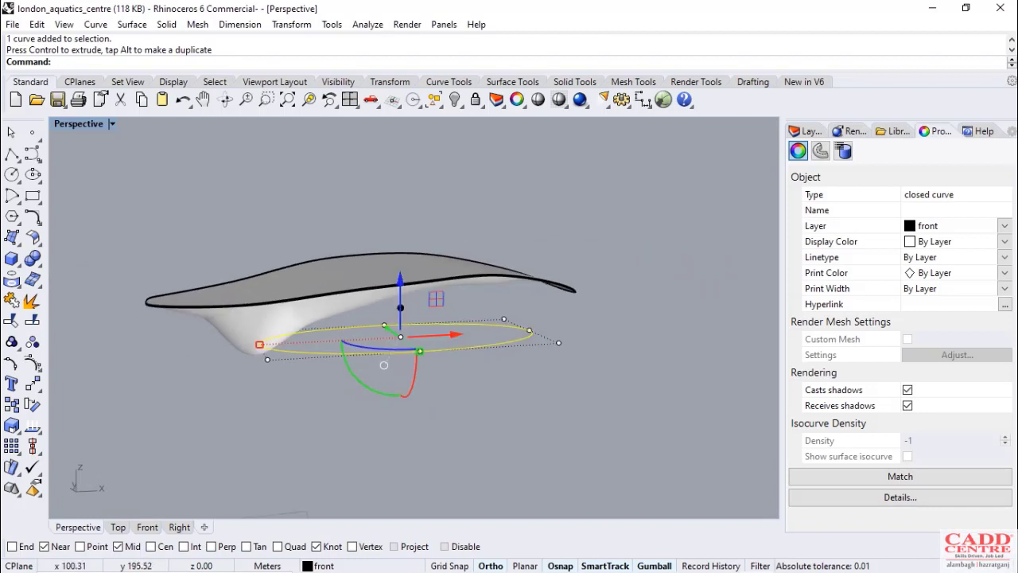
ctrl+drag(401, 303, 401, 180)
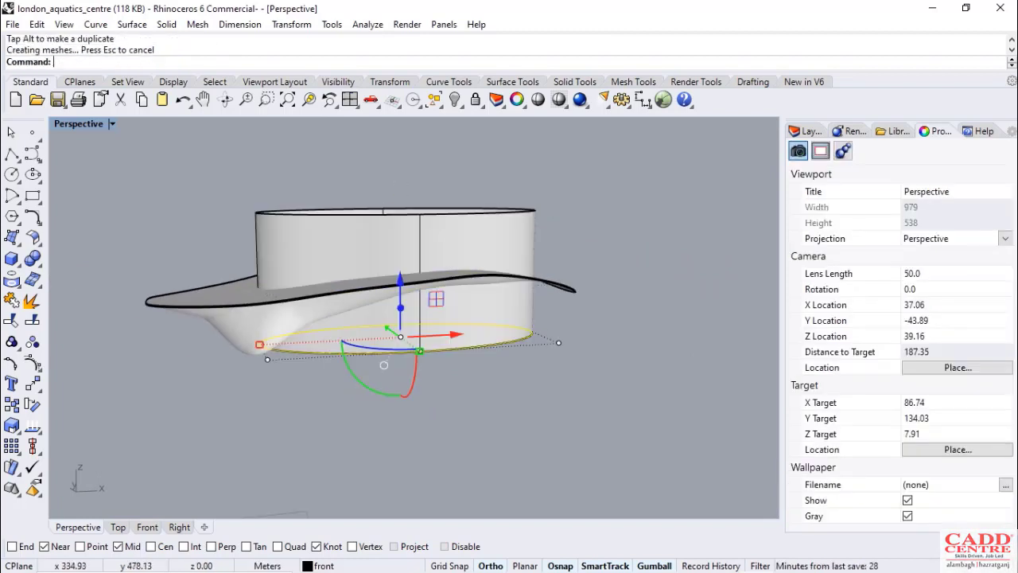
click(493, 370)
right_drag(493, 370, 358, 406)
Examine where the elliptical wall crosses the roof's top and underside, from low, high and close viewpoints
scroll(338, 410, down, 9)
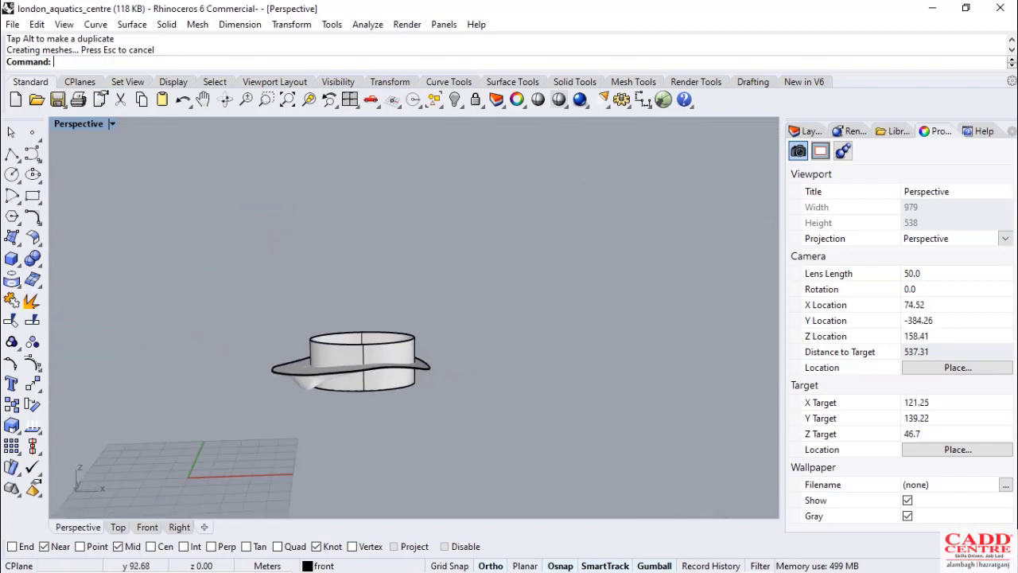
scroll(382, 330, up, 7)
scroll(315, 310, down, 5)
scroll(303, 398, up, 17)
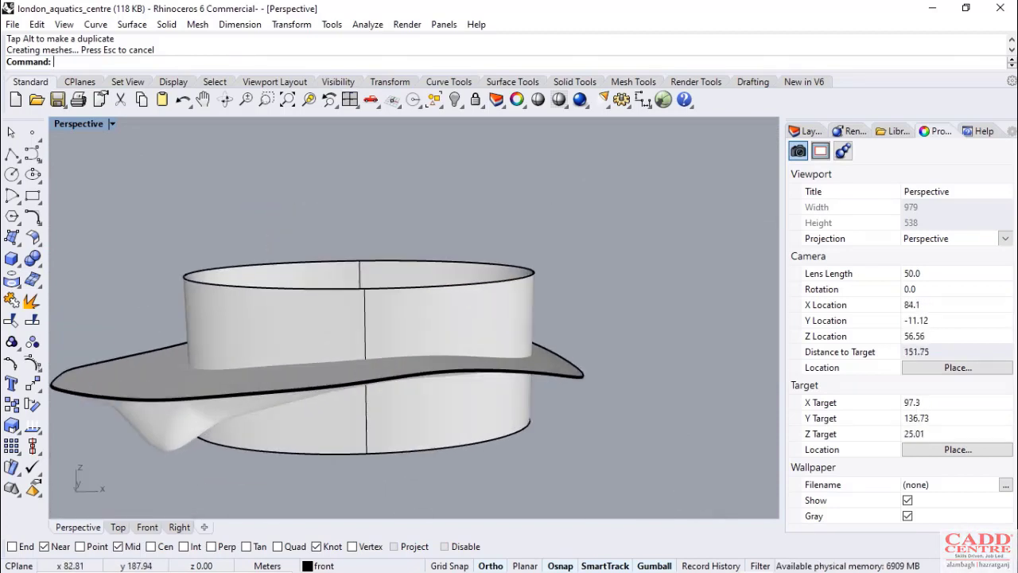
scroll(341, 352, down, 8)
right_drag(346, 380, 400, 327)
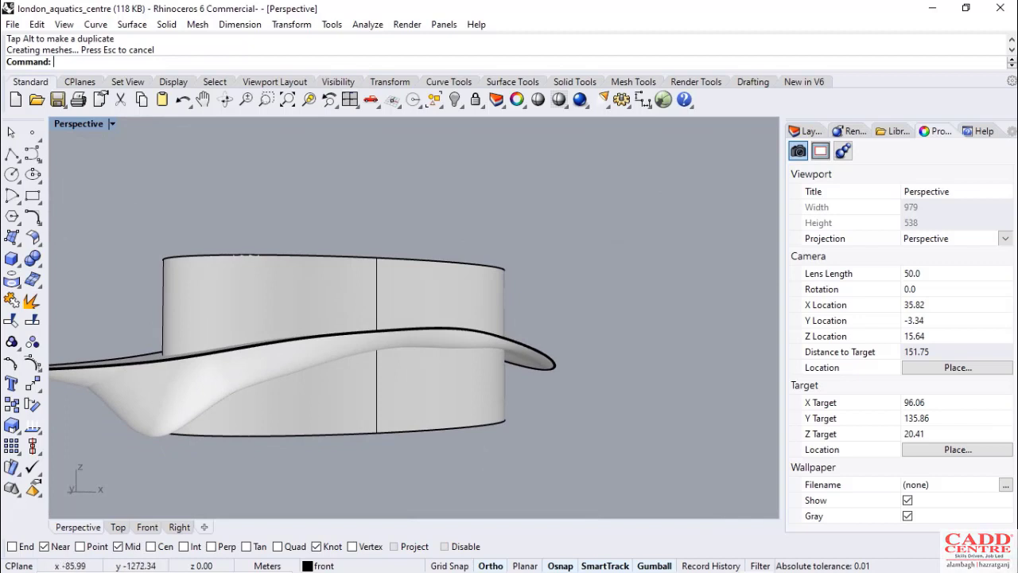
scroll(340, 395, down, 4)
right_drag(338, 396, 383, 428)
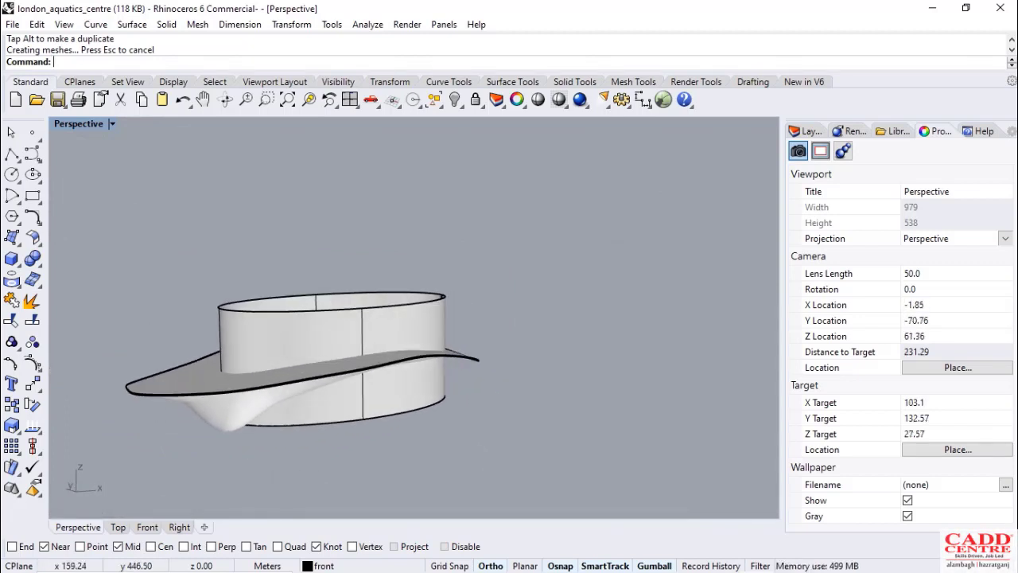
scroll(267, 286, down, 4)
scroll(294, 350, up, 10)
scroll(359, 328, down, 4)
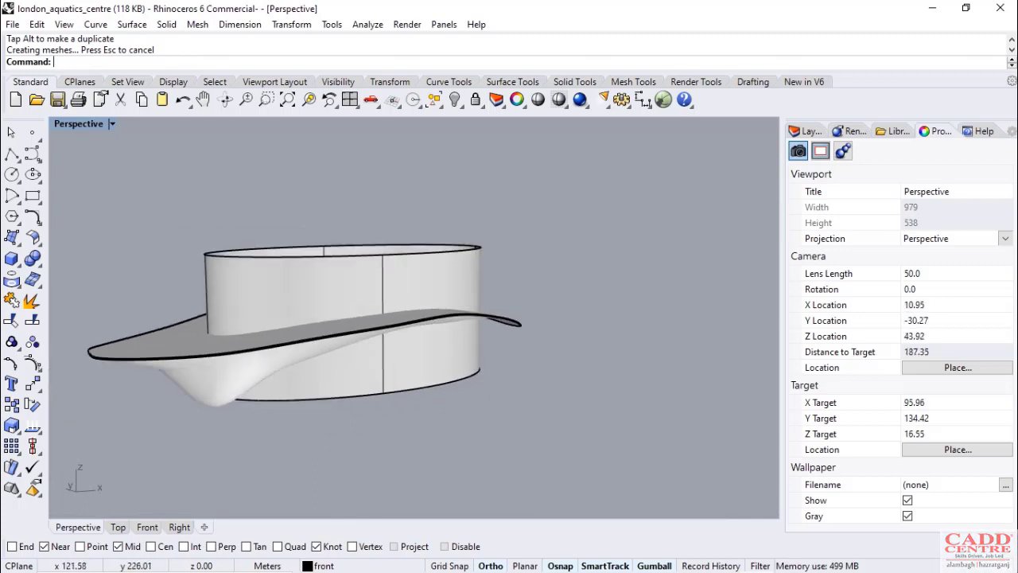
scroll(359, 328, up, 4)
scroll(294, 382, down, 6)
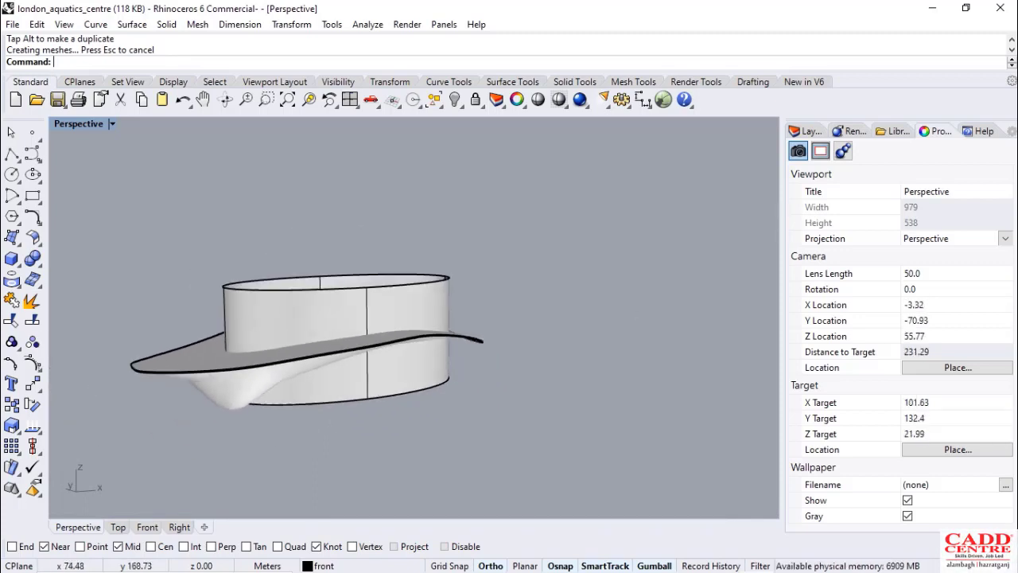
scroll(275, 396, up, 10)
scroll(275, 396, down, 5)
scroll(274, 396, up, 7)
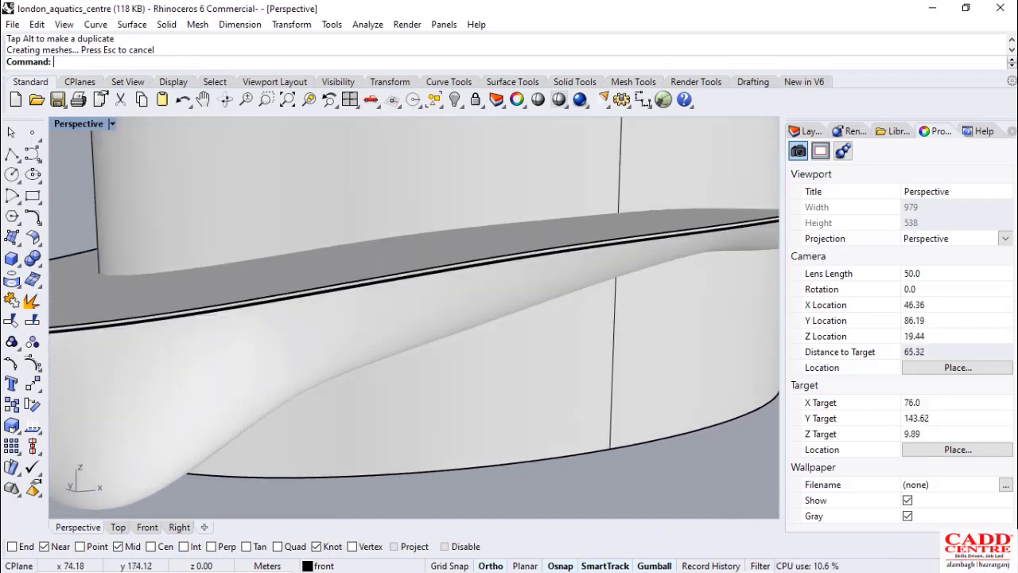
scroll(275, 396, down, 4)
scroll(372, 419, down, 4)
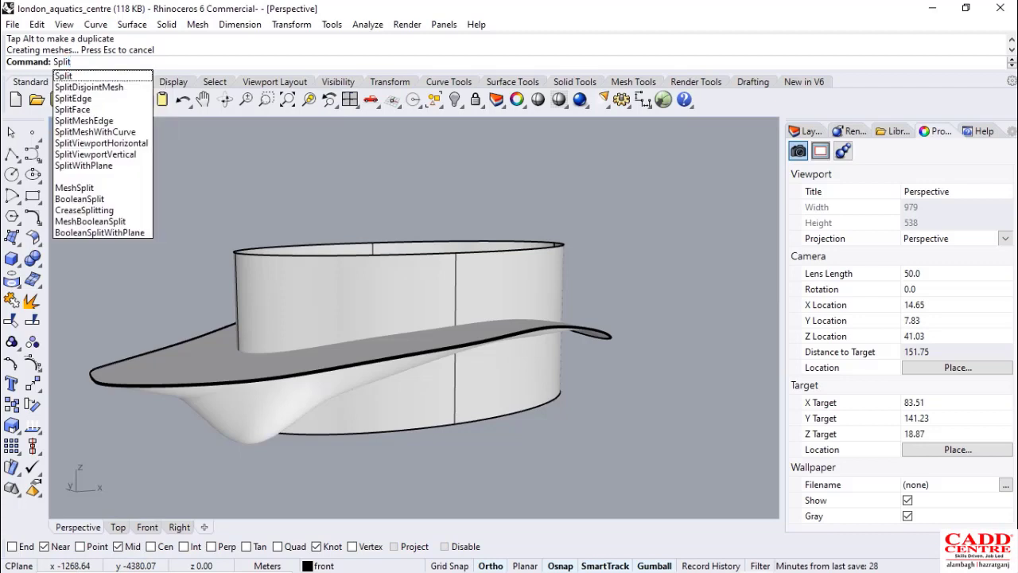
Split the elliptical wall using the grouped roof as the cutting object
key(Return)
click(405, 393)
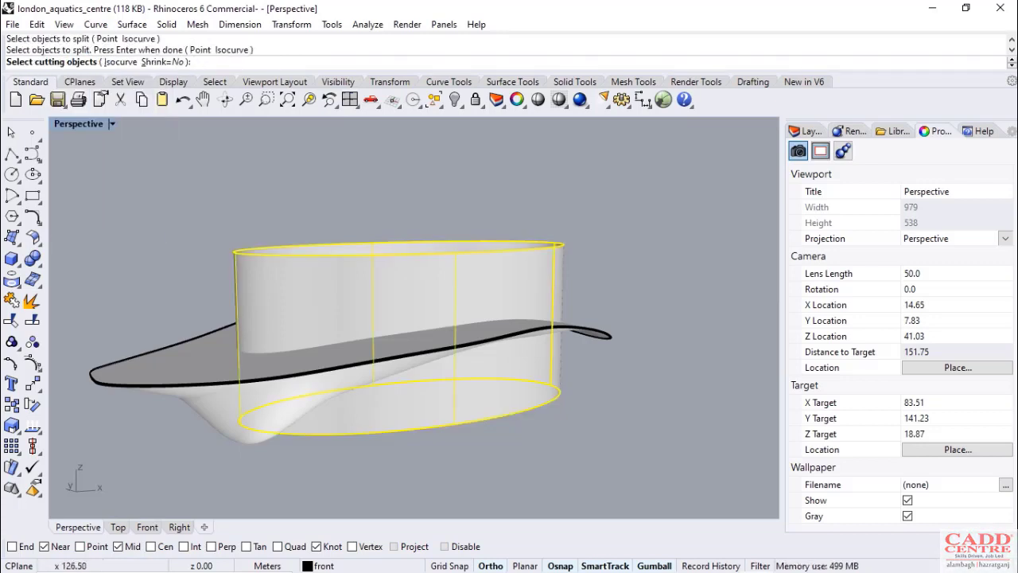
scroll(580, 326, up, 4)
right_drag(604, 376, 599, 330)
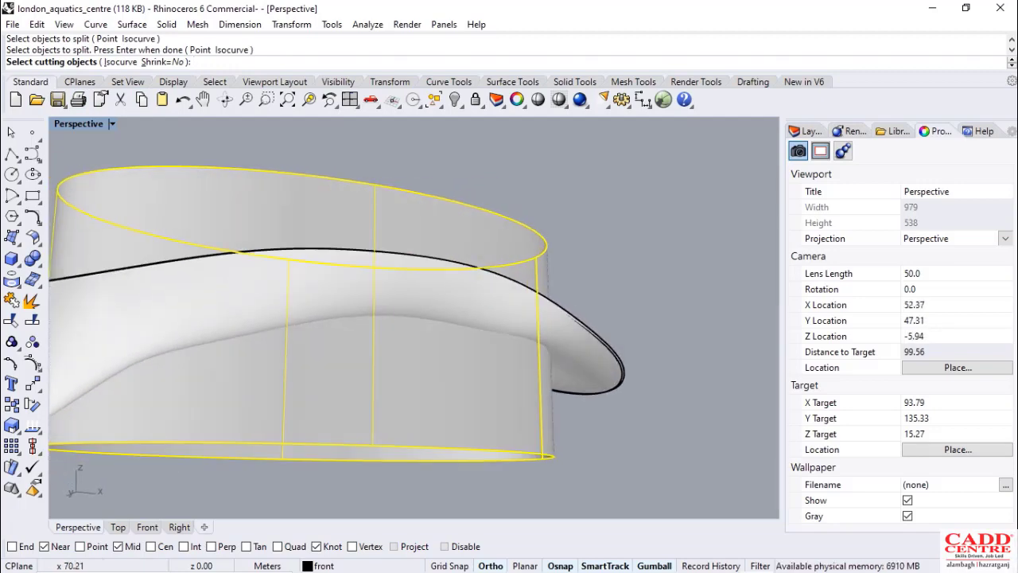
scroll(590, 362, up, 6)
click(593, 362)
scroll(592, 362, down, 10)
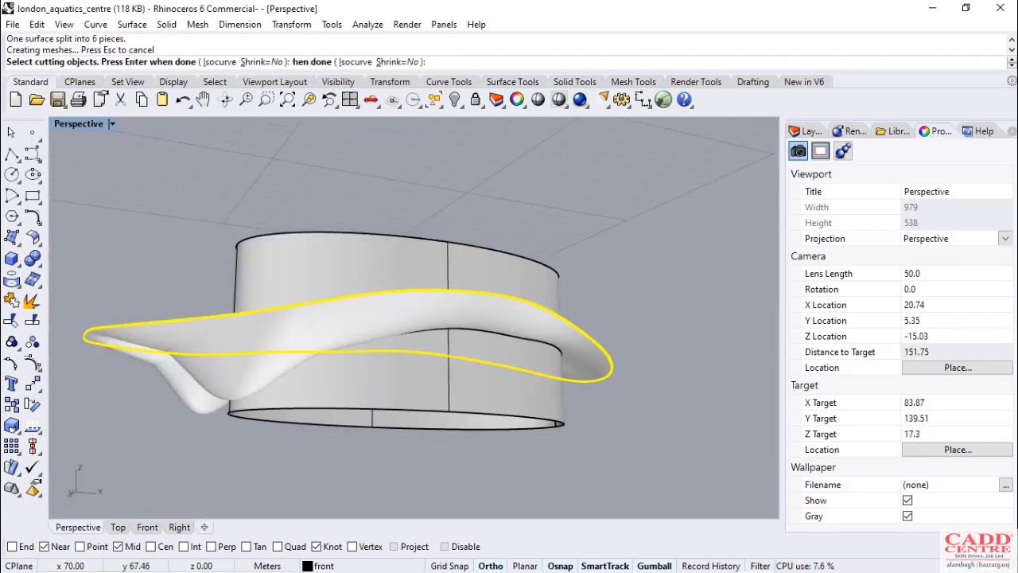
Delete the piece of the split wall that rises above the roof and look over the roof's top
right_drag(400, 269, 358, 322)
click(381, 289)
key(Delete)
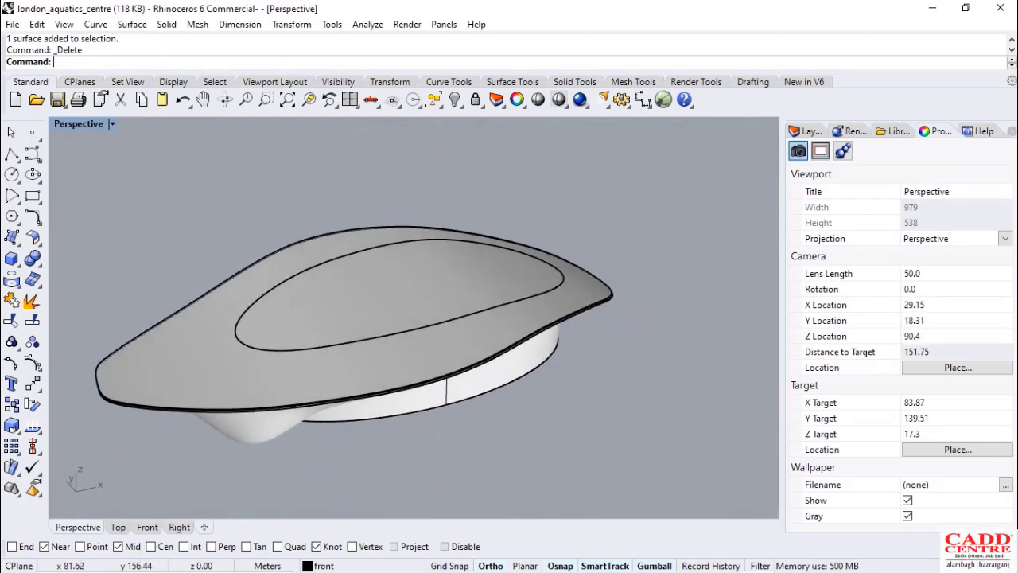
scroll(358, 323, up, 5)
scroll(361, 325, down, 5)
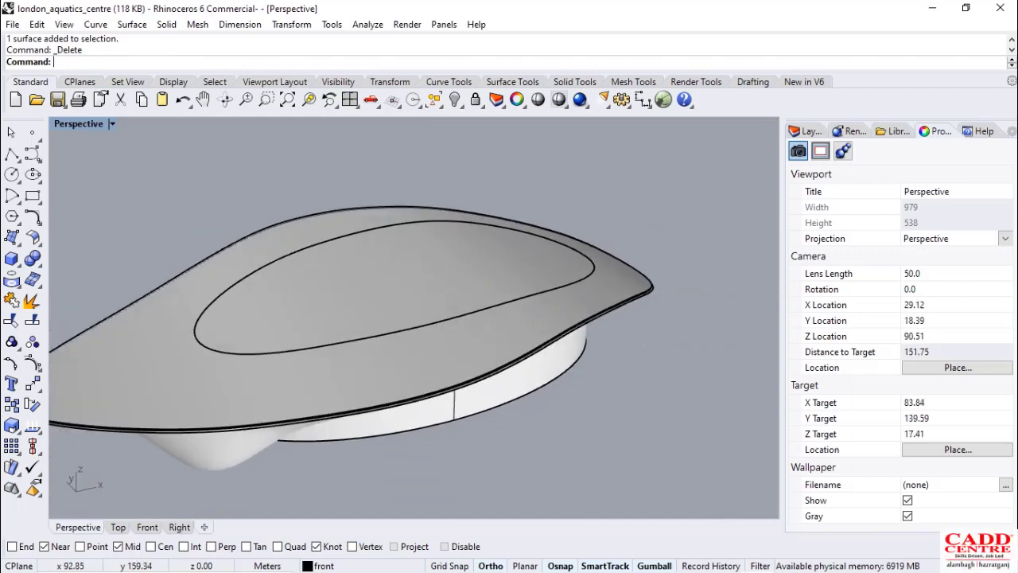
scroll(360, 325, up, 2)
right_drag(481, 232, 487, 326)
Undo the deletion of the upper wall piece and the wall split, and clear the selection
key(ctrl+z)
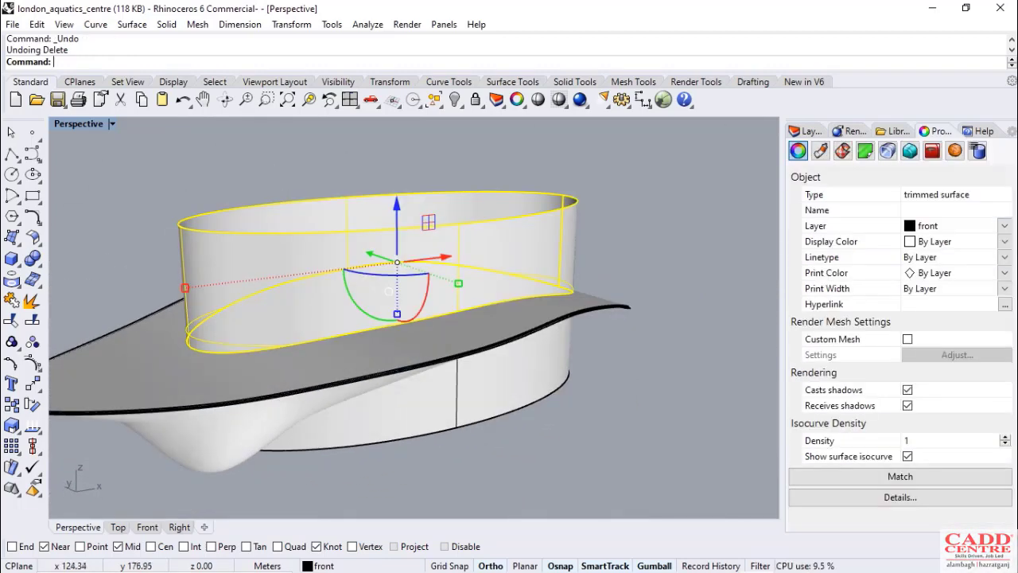
key(ctrl+z)
scroll(413, 278, down, 6)
key(Escape)
scroll(326, 286, up, 2)
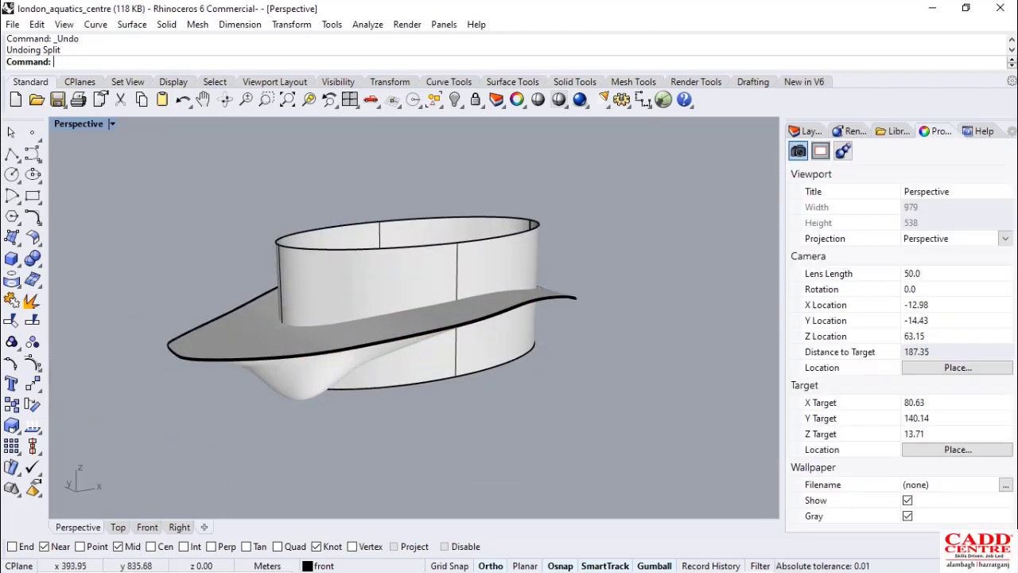
Split the restored full-height elliptical wall again with the grouped roof as the cutter, picking the roof at its overhanging end
text(Split)
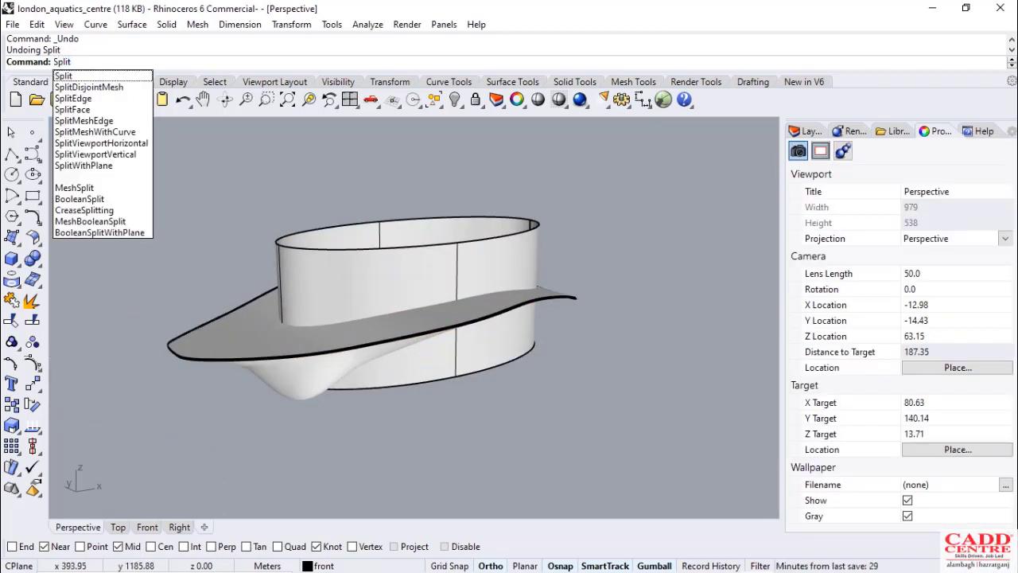
key(Return)
click(392, 278)
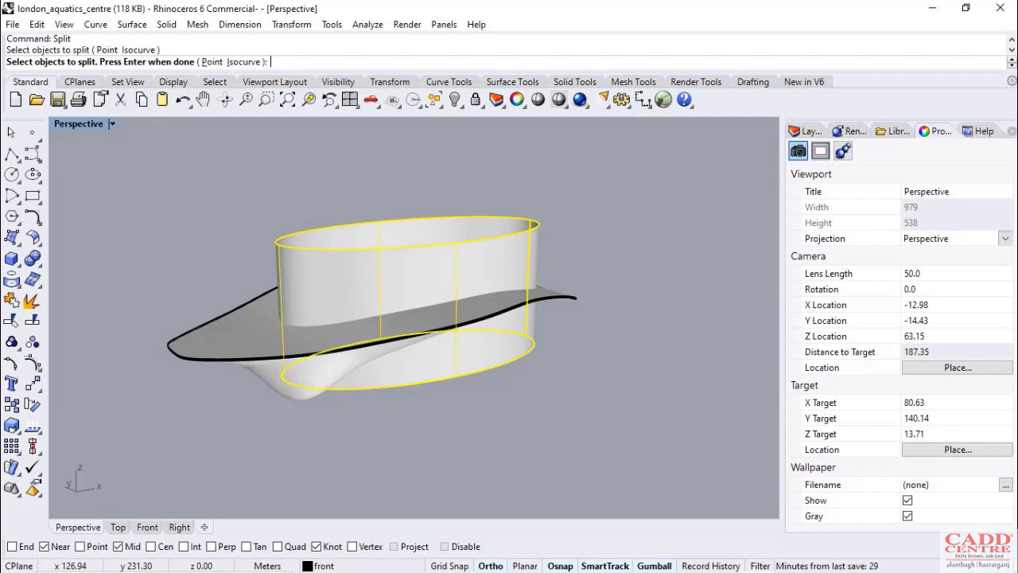
key(Return)
scroll(335, 302, up, 3)
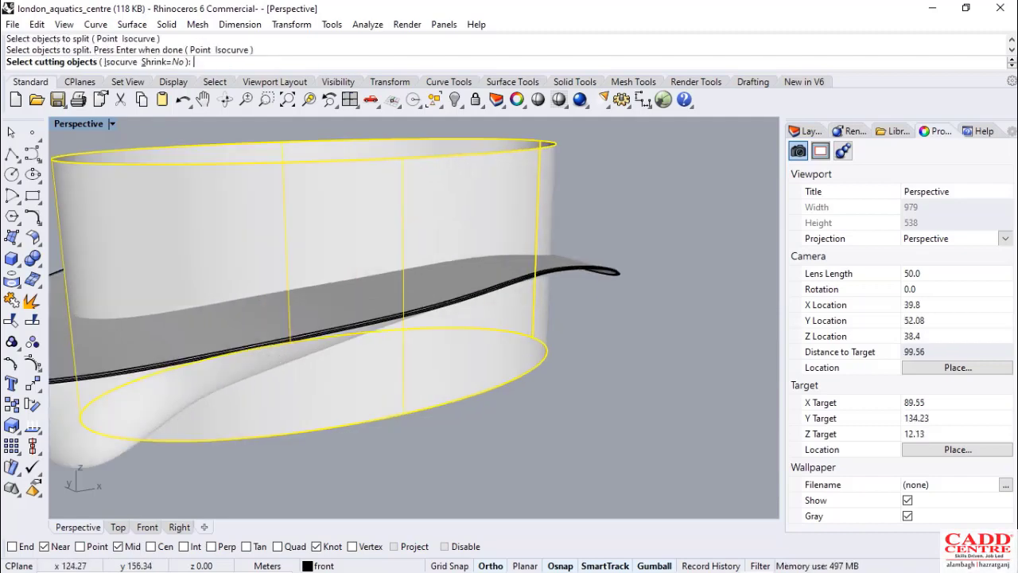
scroll(398, 270, up, 8)
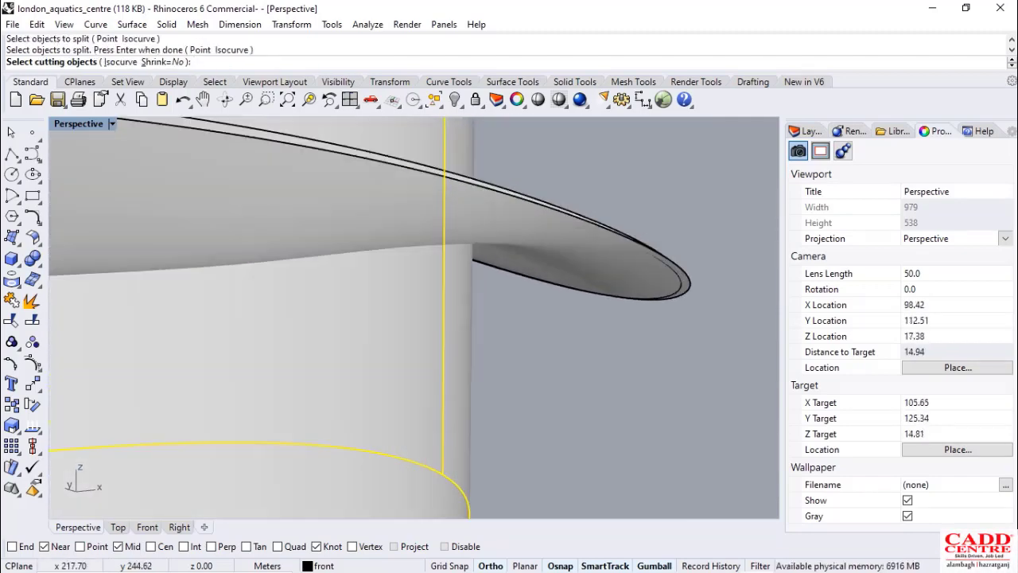
scroll(676, 287, up, 13)
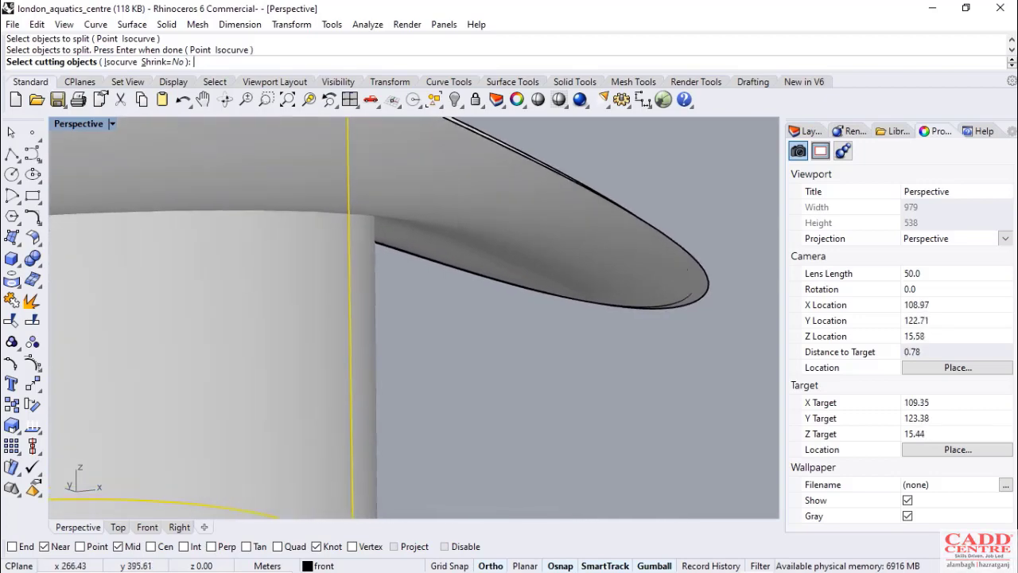
click(396, 212)
scroll(413, 318, down, 12)
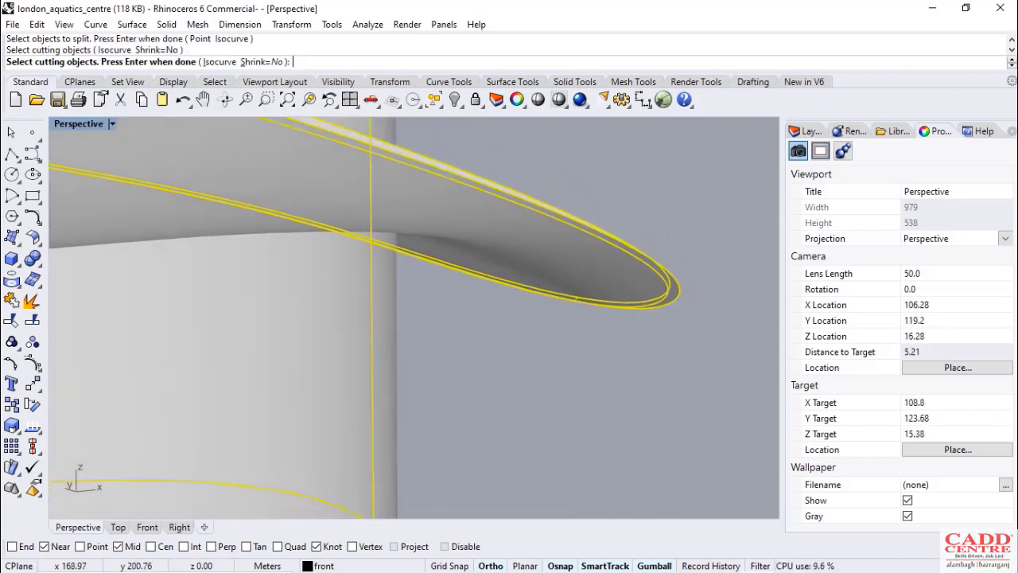
scroll(414, 318, down, 14)
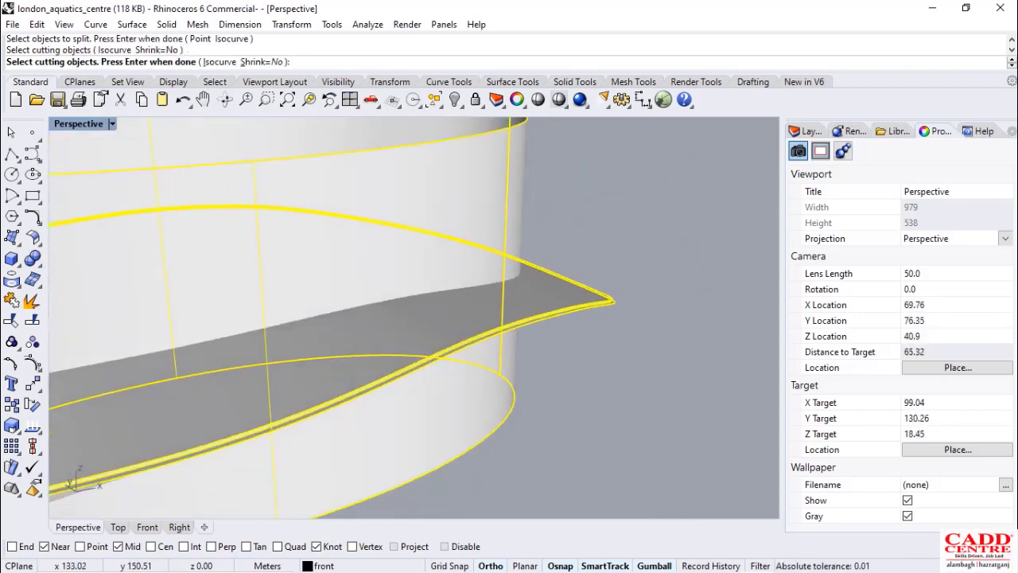
scroll(578, 350, up, 3)
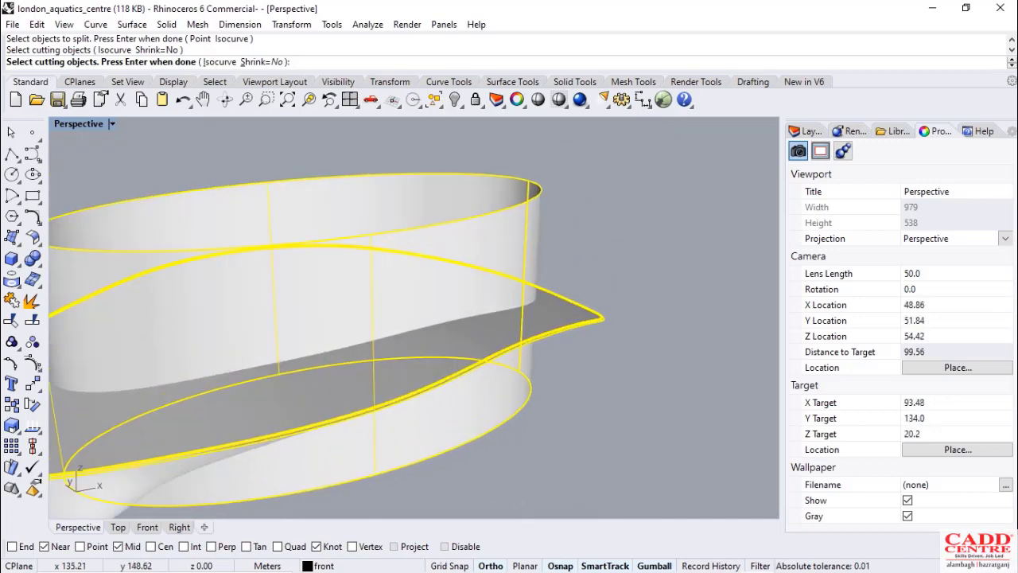
scroll(578, 350, down, 3)
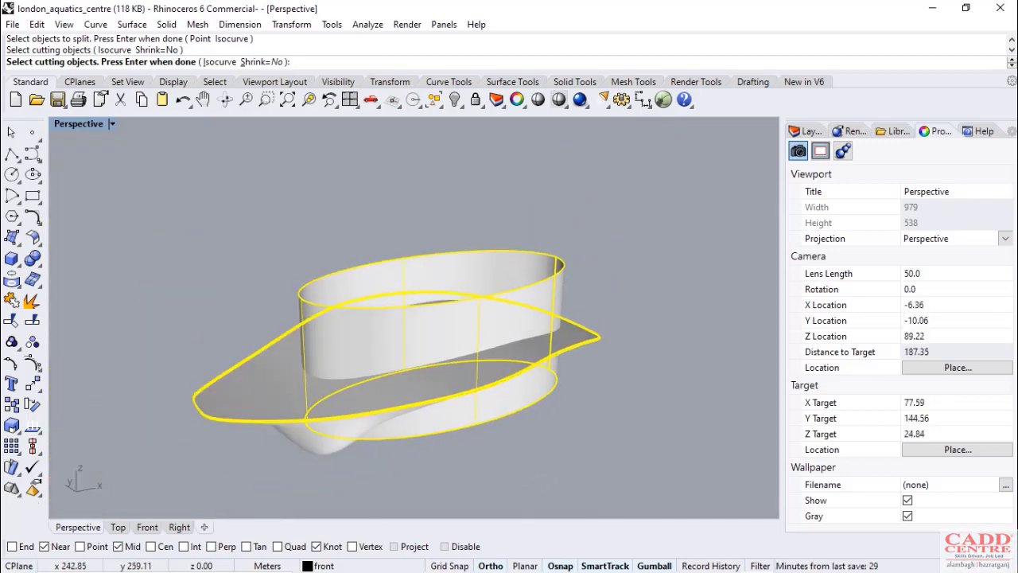
key(Return)
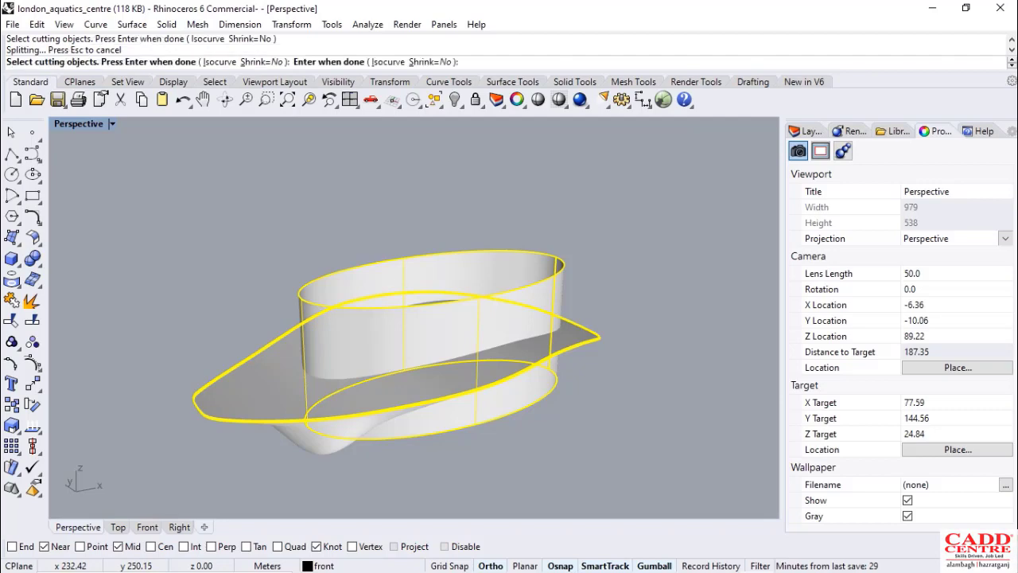
Delete the wall portion above the roof, keeping the part beneath the underside
key(Delete)
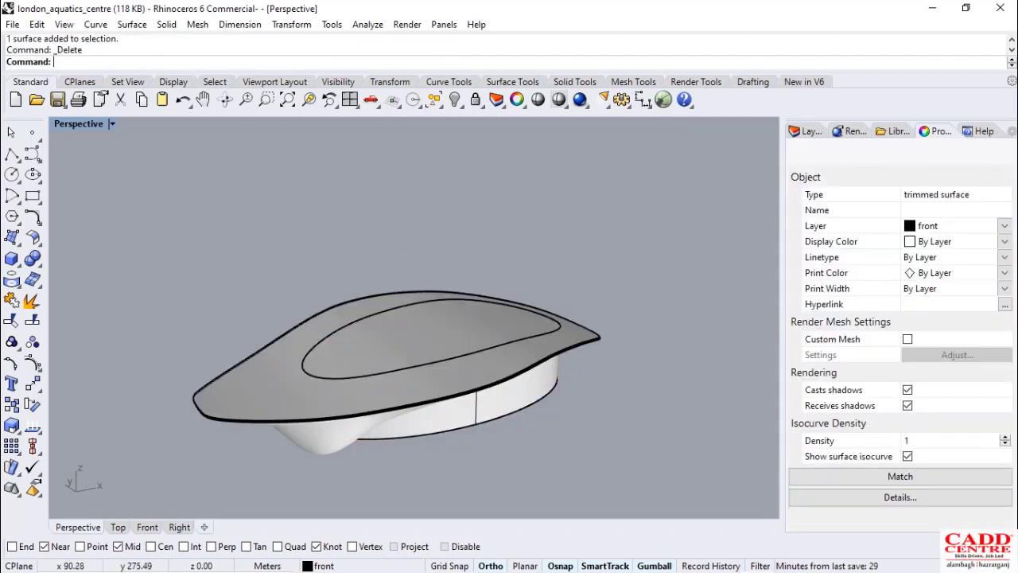
scroll(366, 350, up, 3)
right_drag(366, 350, 348, 301)
scroll(317, 295, down, 6)
scroll(316, 295, down, 4)
scroll(362, 342, up, 6)
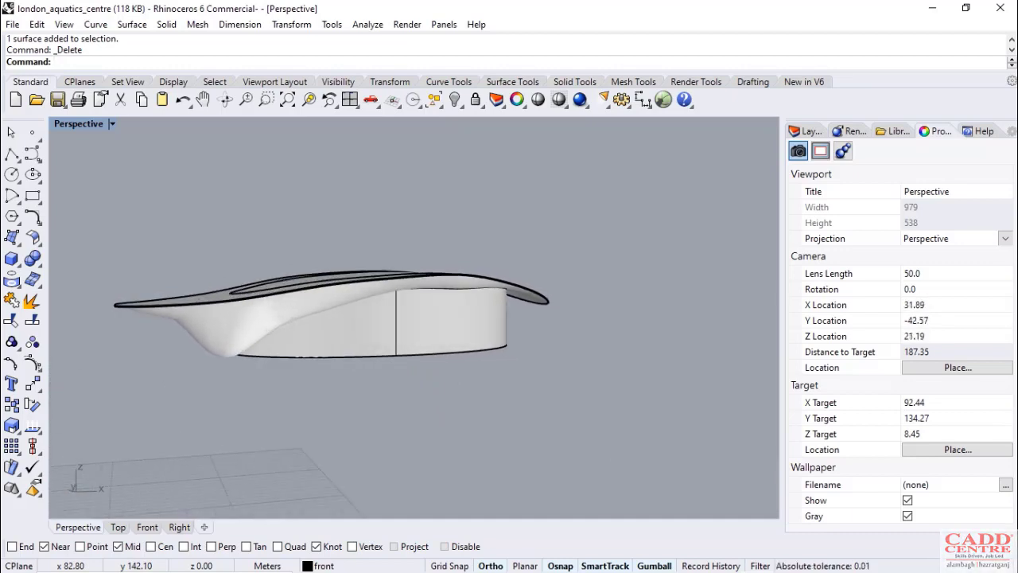
scroll(434, 328, up, 4)
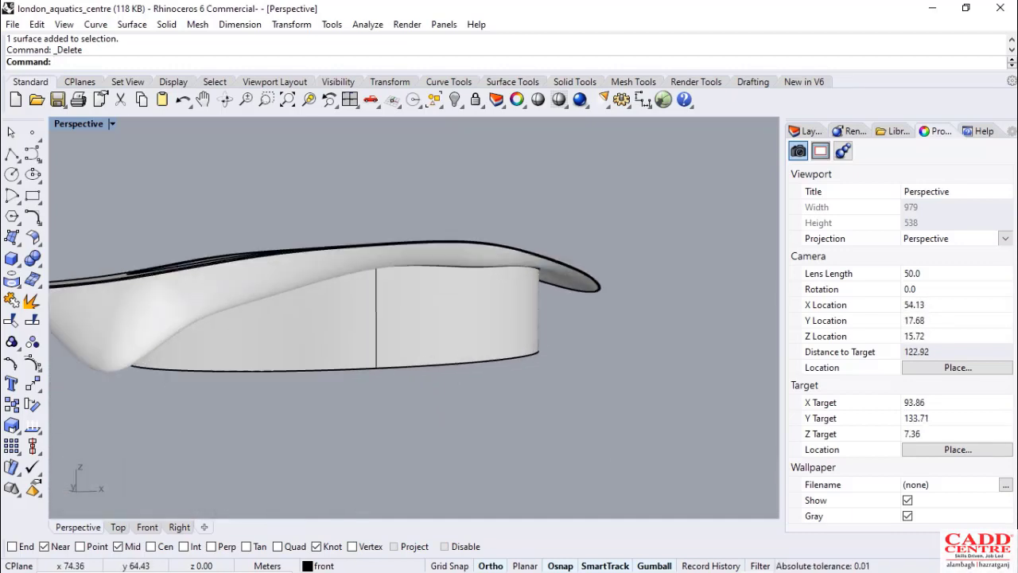
Switch to the browser to check the London Aquatics Centre reference photo, and return to Rhino
mouse_move(482, 568)
click(401, 485)
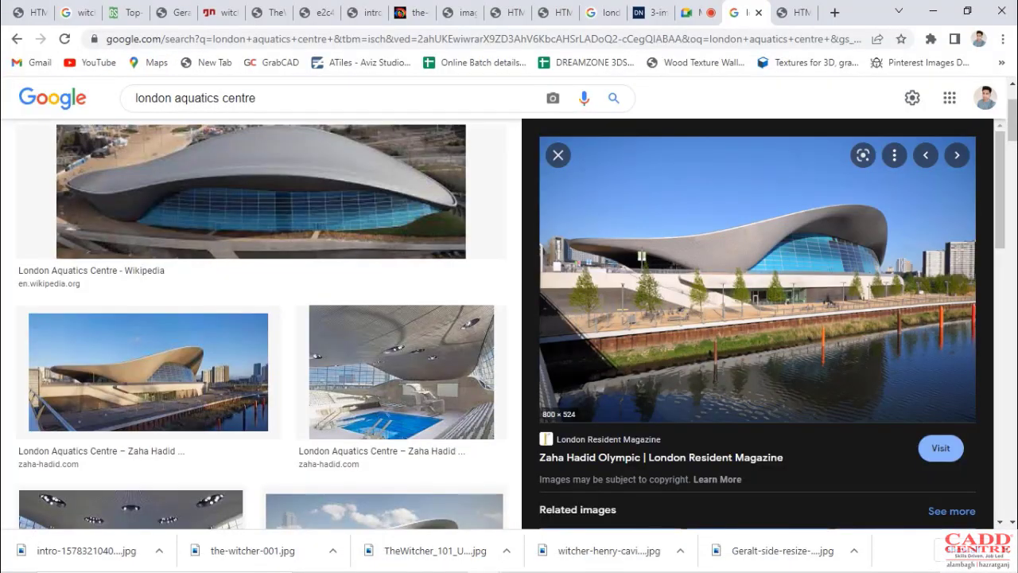
click(933, 11)
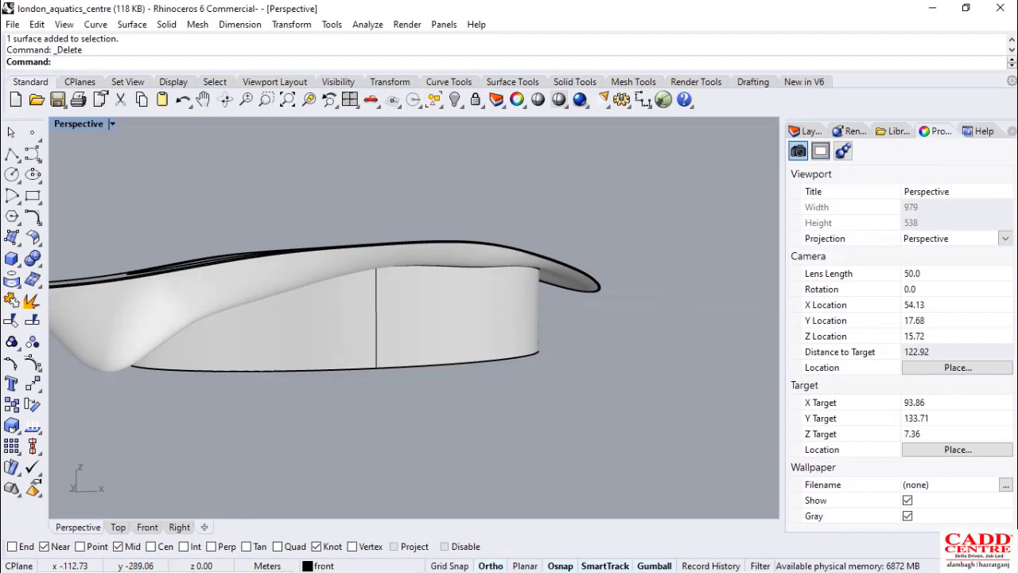
Examine from near and far how the trimmed wall meets the roof's underside along the building's long side
scroll(664, 342, down, 4)
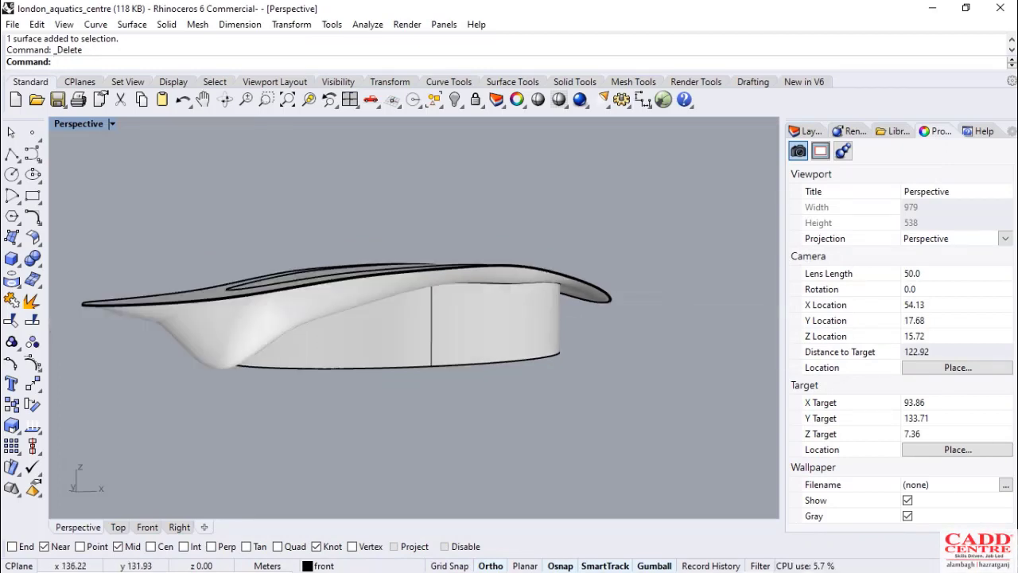
scroll(533, 338, up, 7)
scroll(419, 338, down, 3)
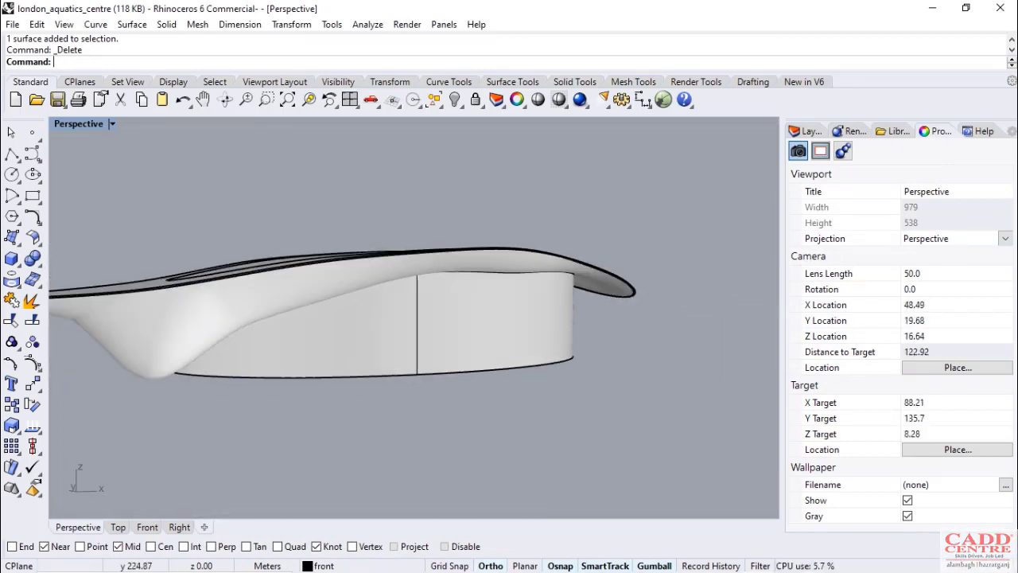
scroll(414, 318, down, 4)
scroll(414, 318, up, 6)
scroll(413, 318, down, 5)
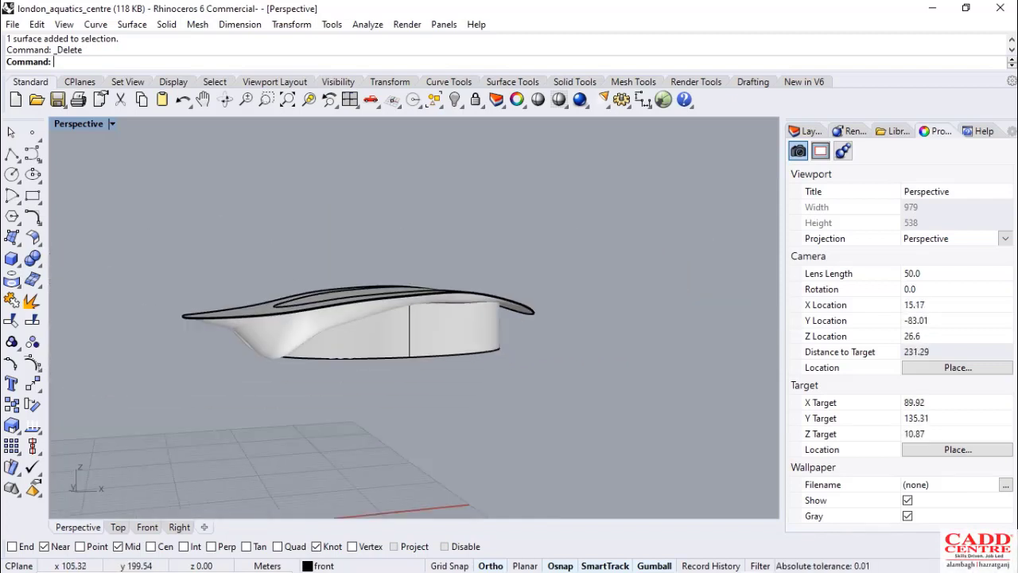
scroll(342, 330, down, 4)
scroll(342, 330, up, 9)
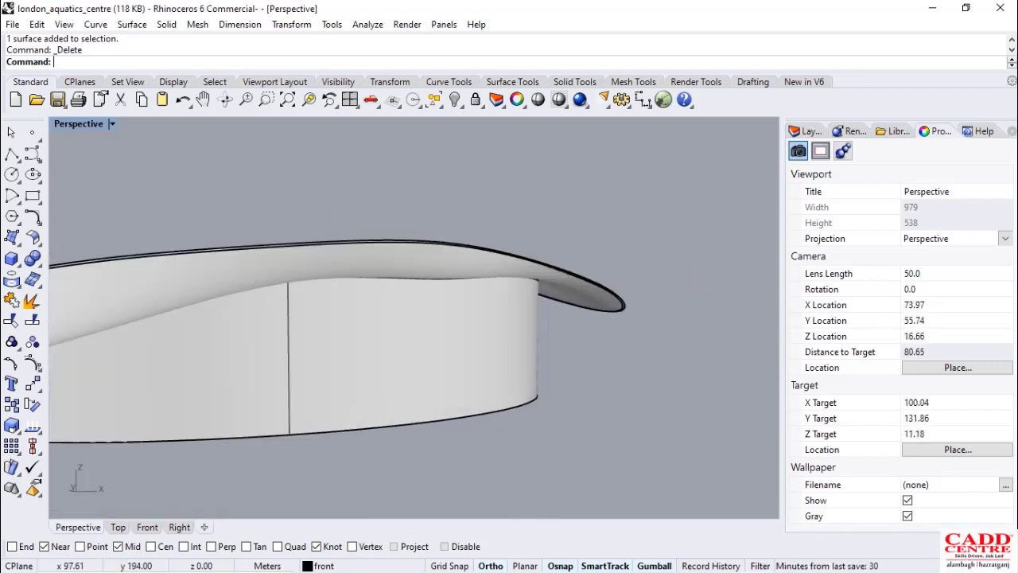
scroll(342, 330, down, 3)
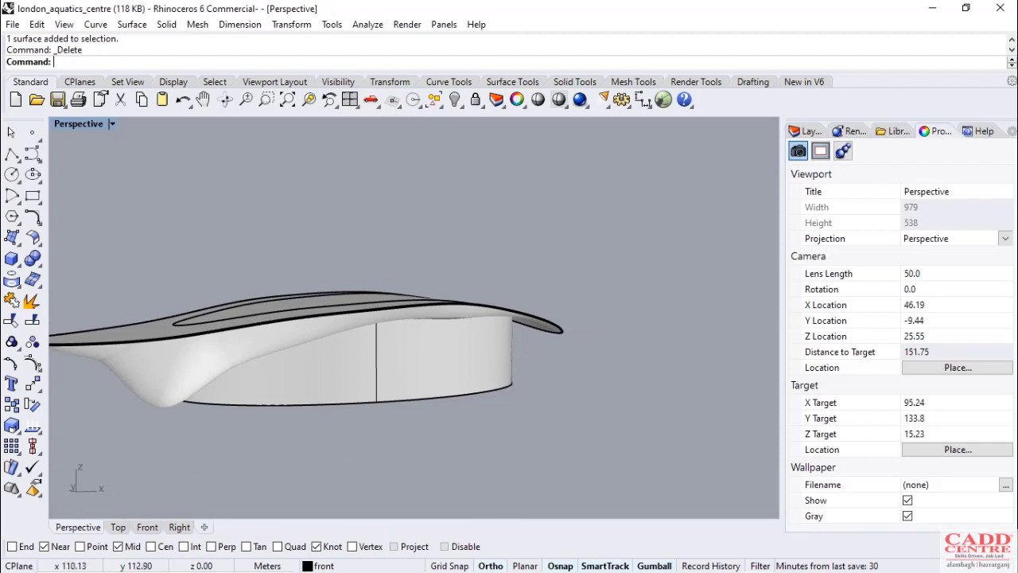
scroll(342, 330, down, 2)
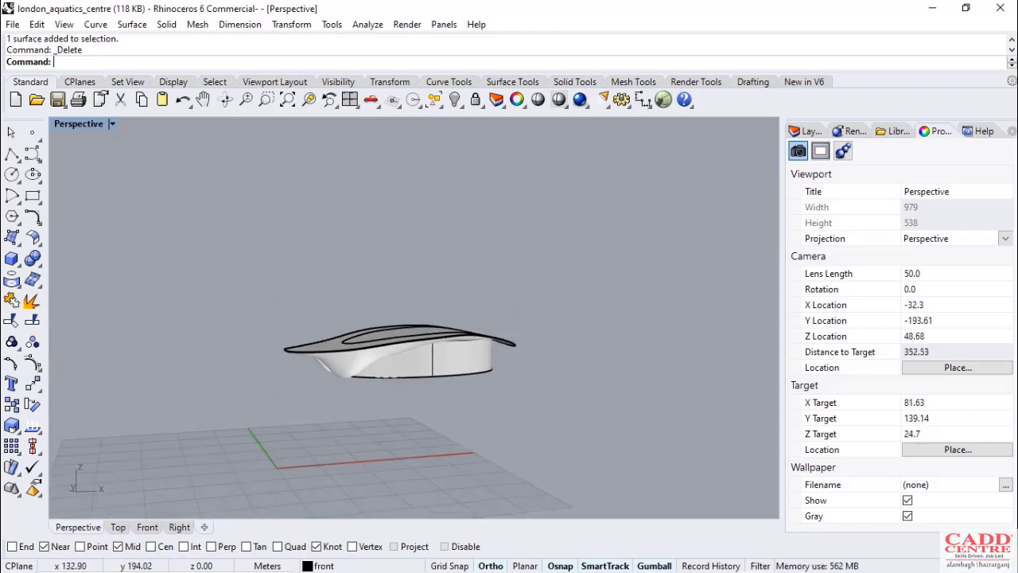
scroll(342, 330, up, 2)
scroll(342, 330, down, 4)
Place a duplicate of the trimmed elliptical wall sideways, well clear of the roof, and inspect its curved upper edge
click(441, 366)
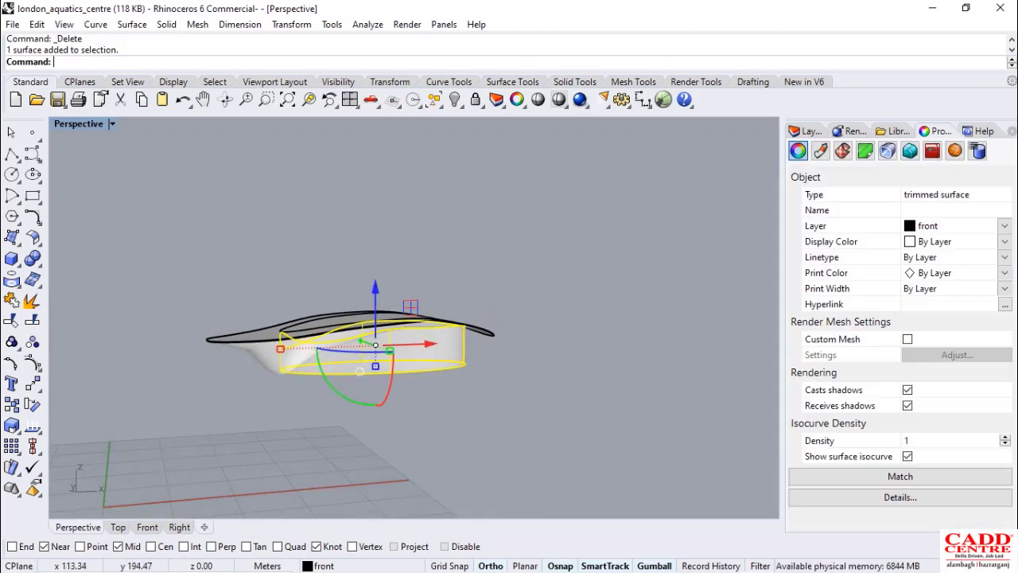
right_drag(477, 376, 526, 455)
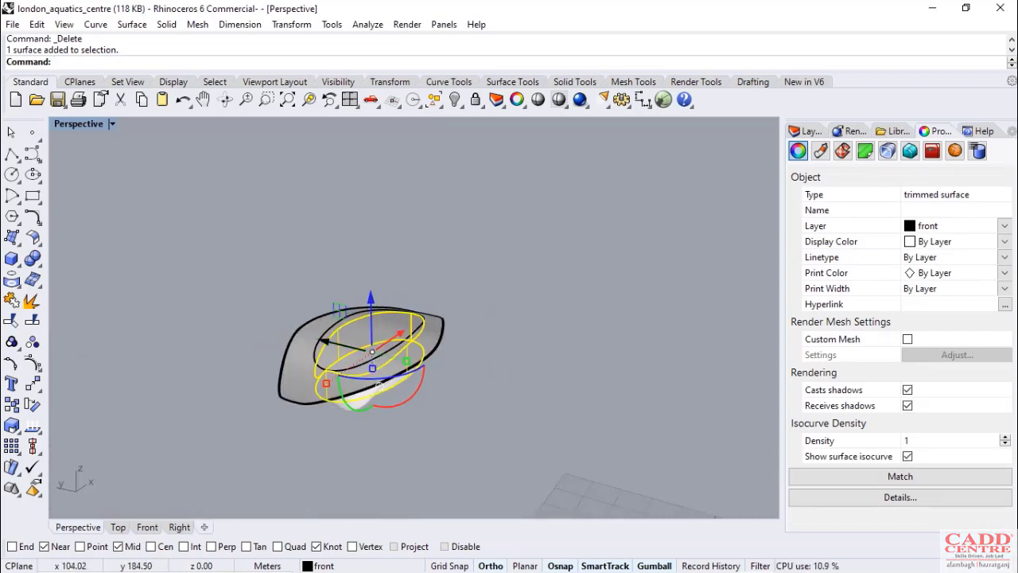
drag(378, 385, 450, 400)
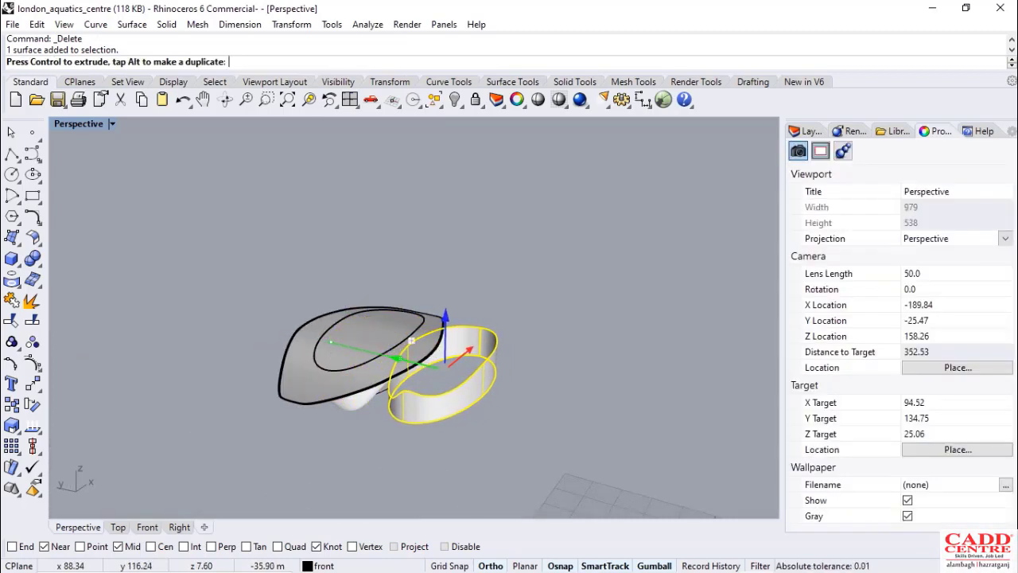
drag(404, 352, 573, 399)
click(409, 253)
scroll(400, 252, down, 4)
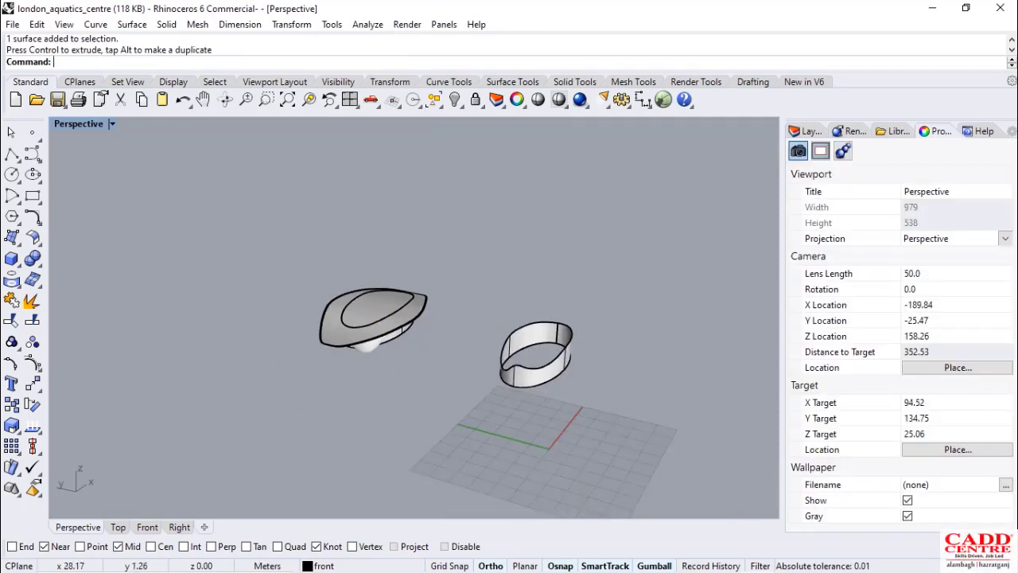
scroll(567, 423, up, 8)
right_drag(518, 367, 528, 348)
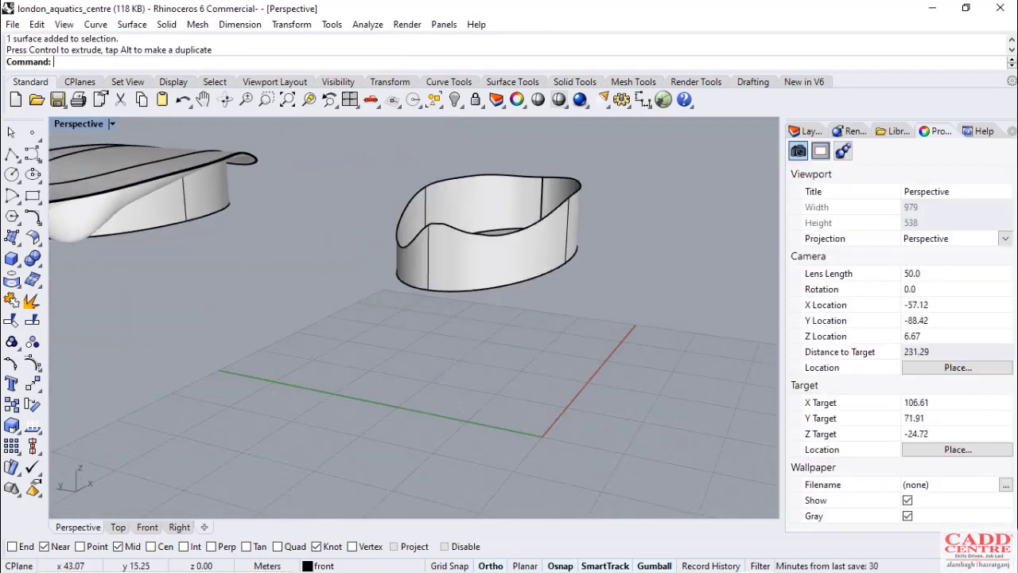
right_drag(391, 247, 351, 296)
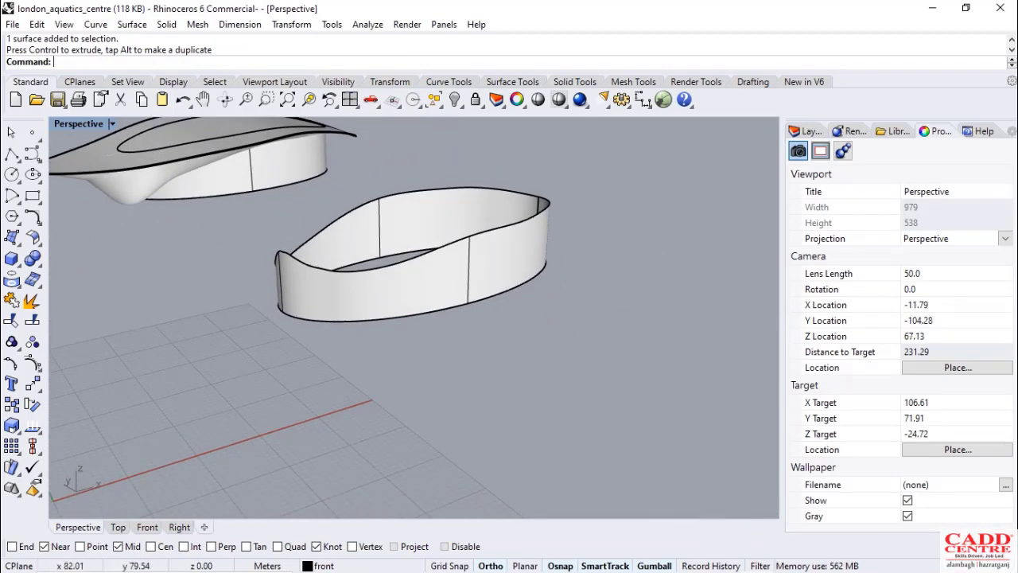
right_drag(406, 366, 374, 380)
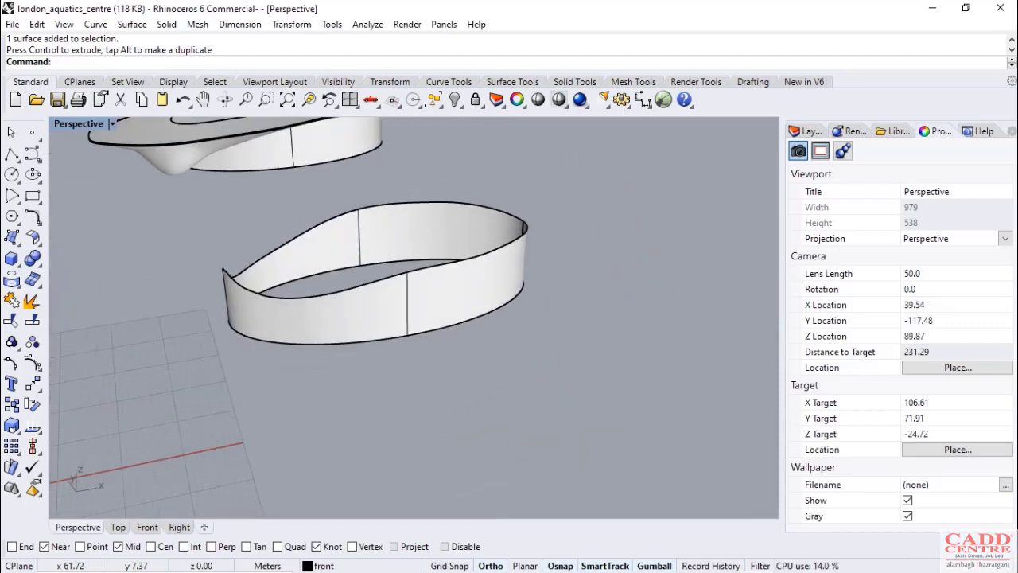
scroll(493, 432, down, 6)
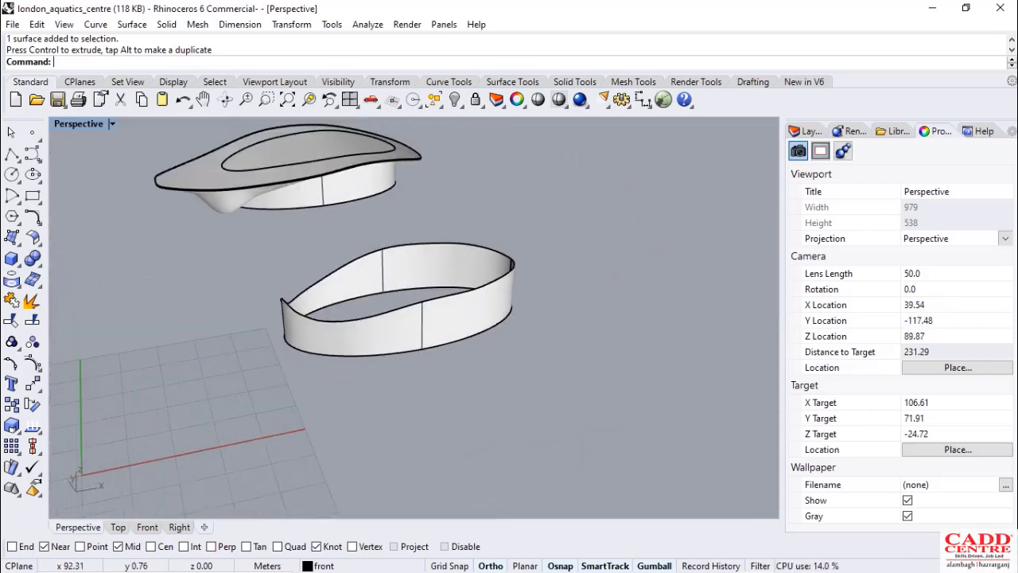
scroll(402, 328, up, 6)
right_drag(457, 386, 421, 319)
right_drag(387, 285, 437, 322)
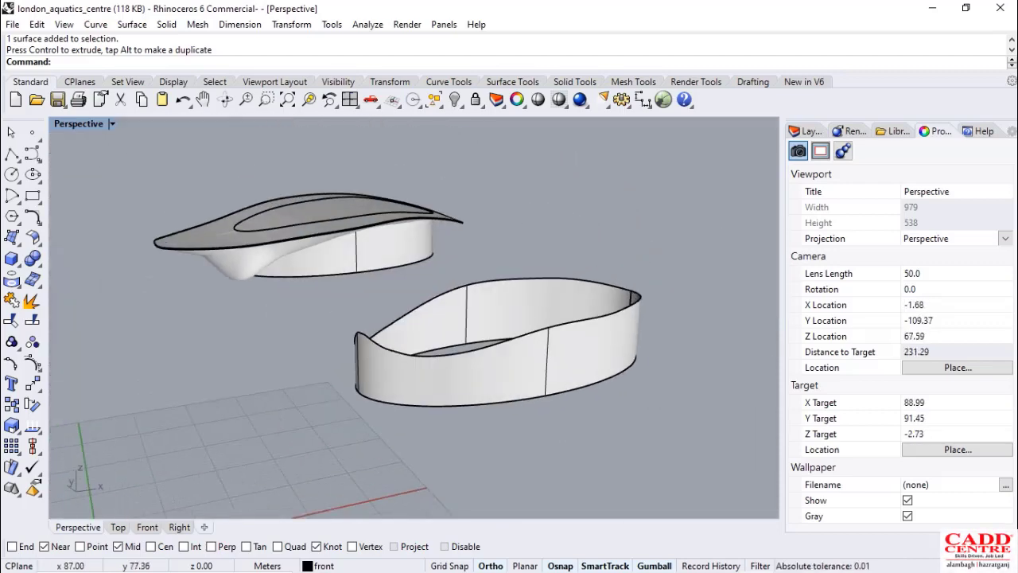
scroll(438, 317, down, 5)
scroll(359, 323, down, 5)
scroll(484, 329, up, 8)
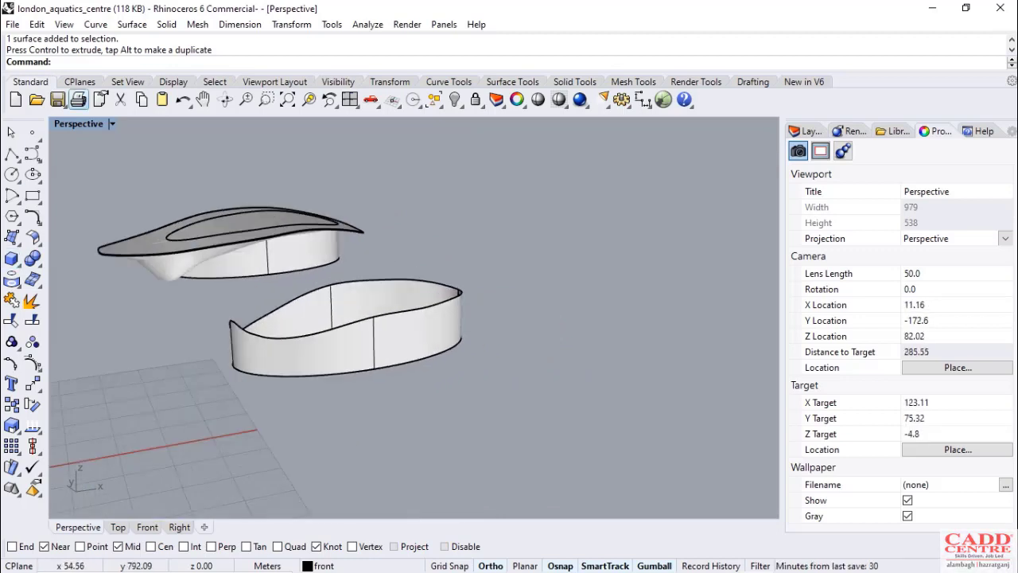
Create contour curves on the duplicated elliptical wall along the X direction, spaced 4 m apart
text(ontour)
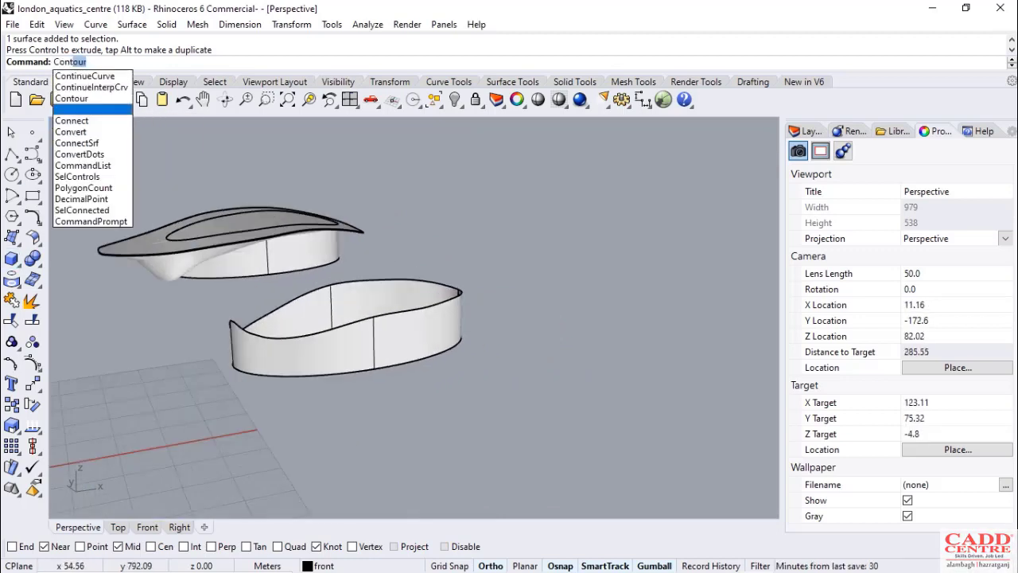
key(Return)
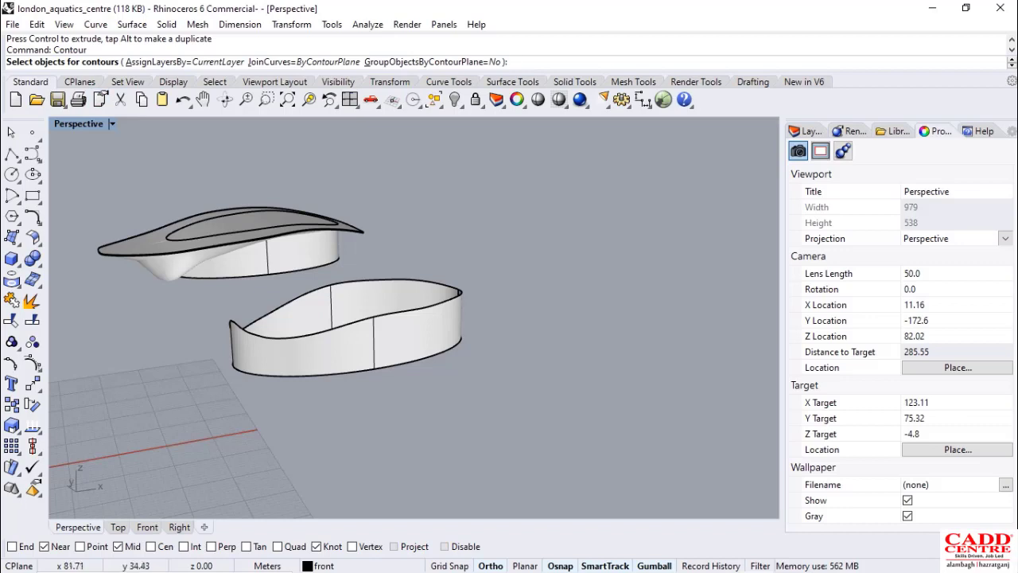
click(340, 352)
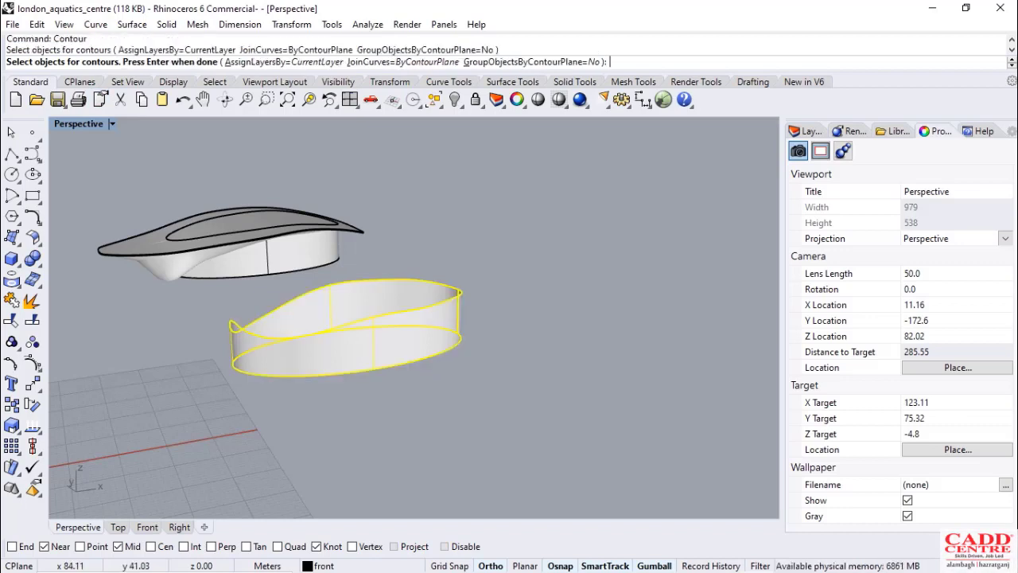
key(Return)
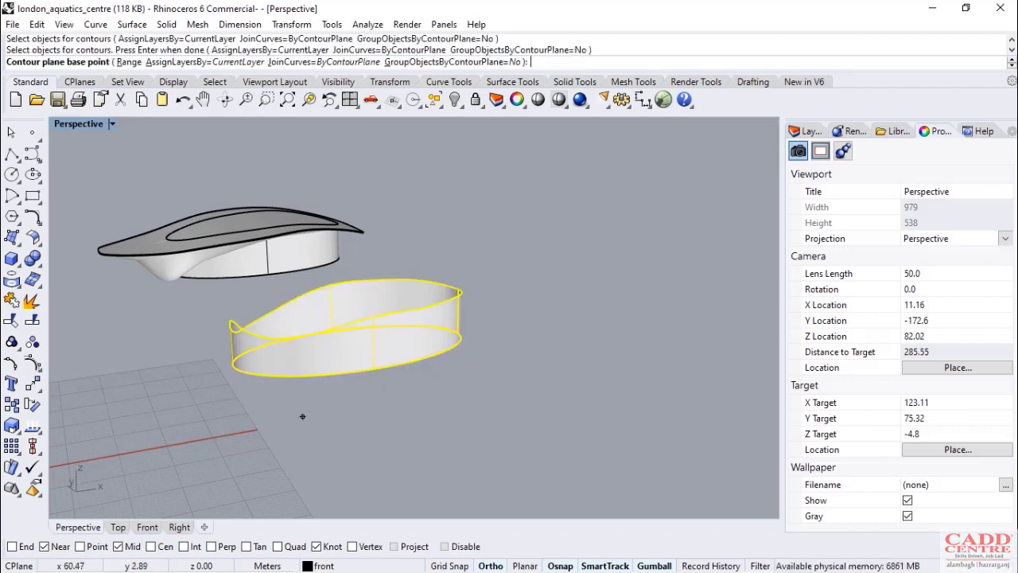
scroll(302, 416, down, 2)
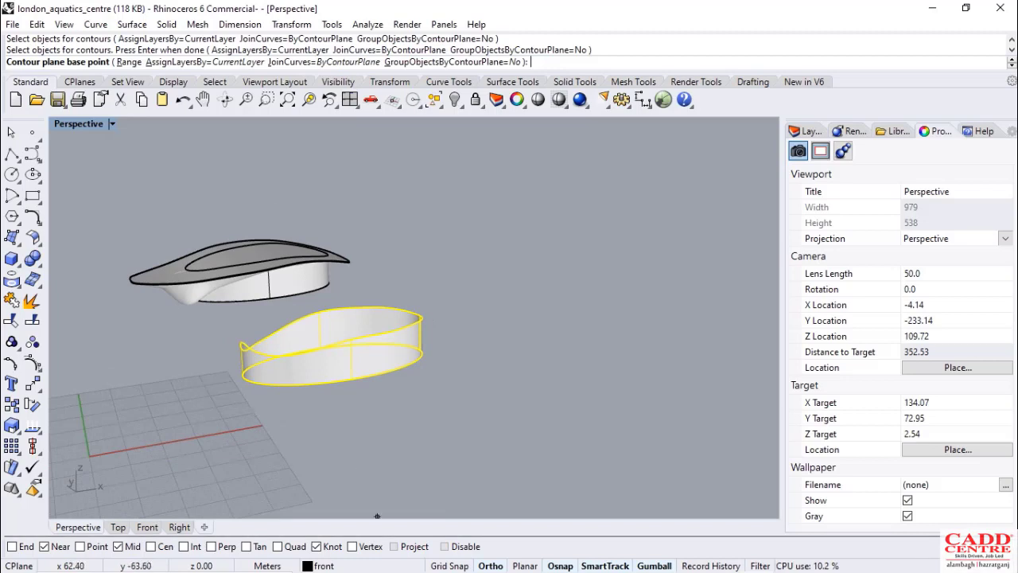
click(266, 432)
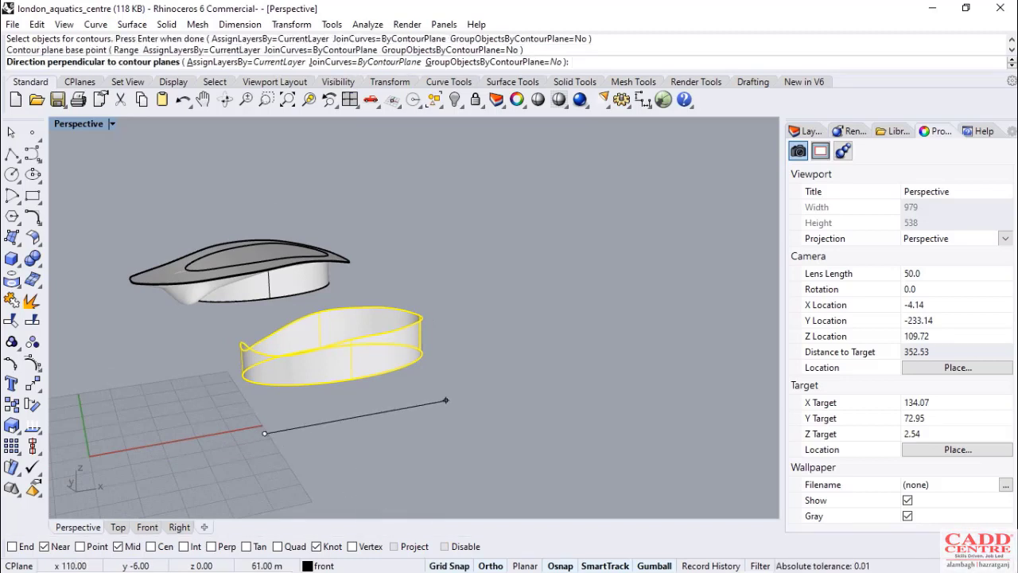
click(456, 398)
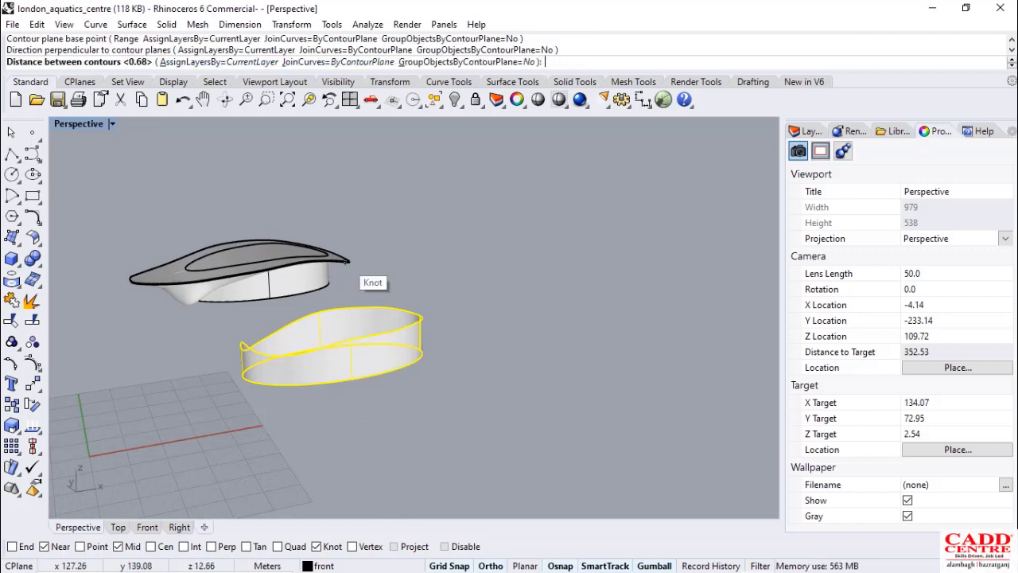
text(4)
key(Return)
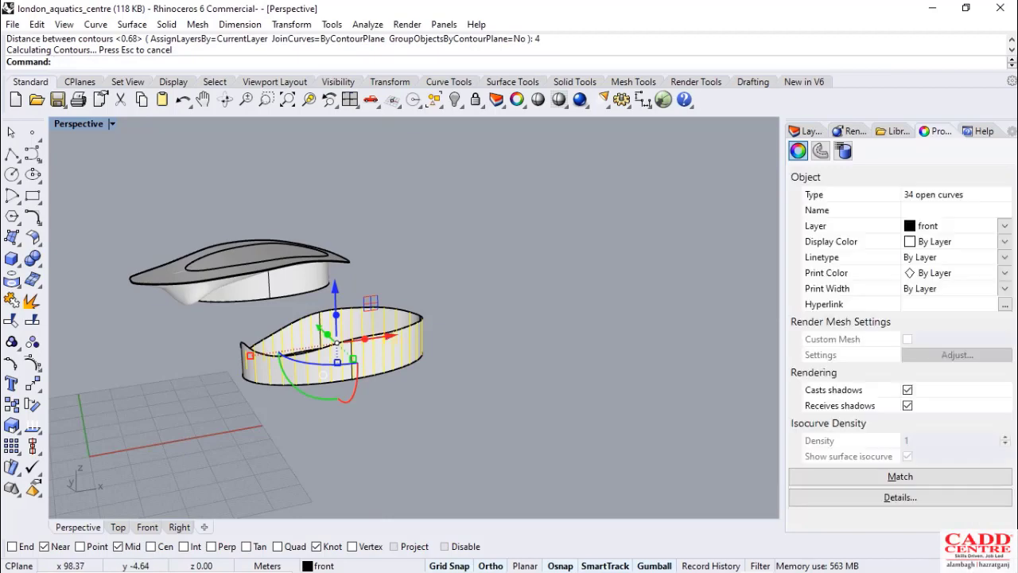
key(Escape)
Examine the spacing of the vertical contour curves around the duplicated wall from near and far
scroll(318, 368, up, 12)
scroll(334, 356, down, 6)
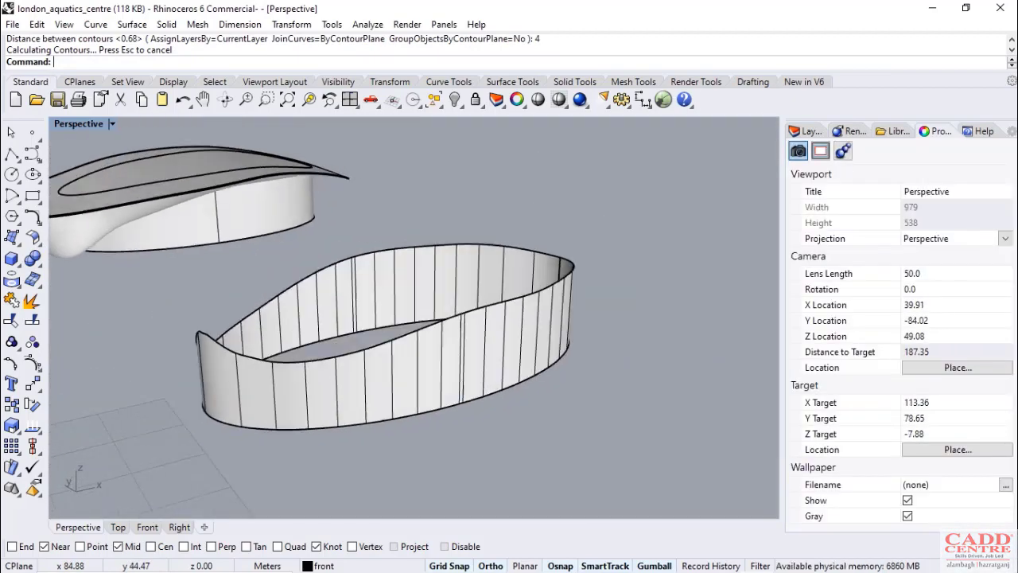
right_drag(334, 355, 353, 351)
scroll(354, 351, down, 6)
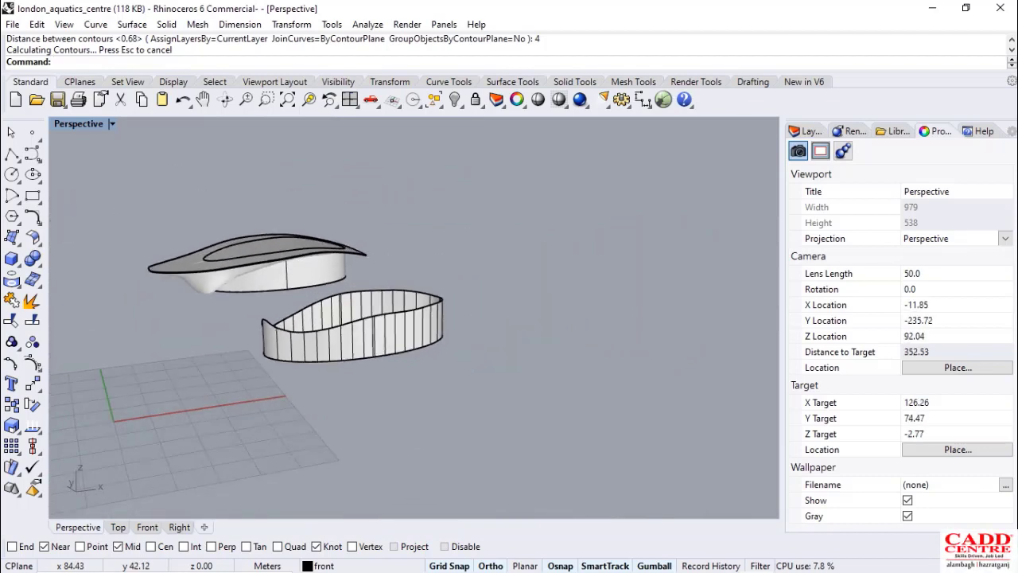
scroll(344, 329, up, 6)
scroll(345, 329, down, 6)
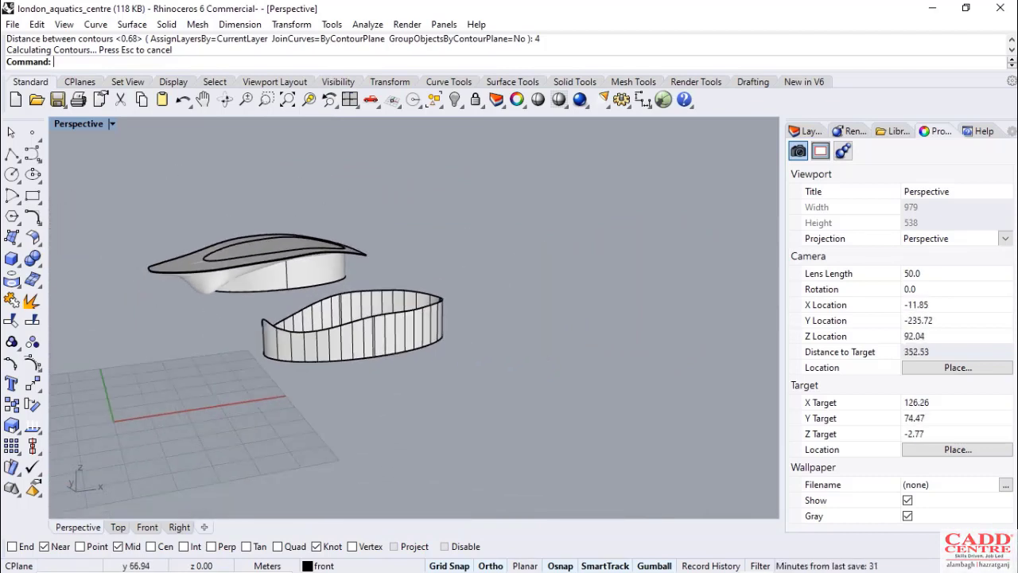
scroll(358, 334, up, 8)
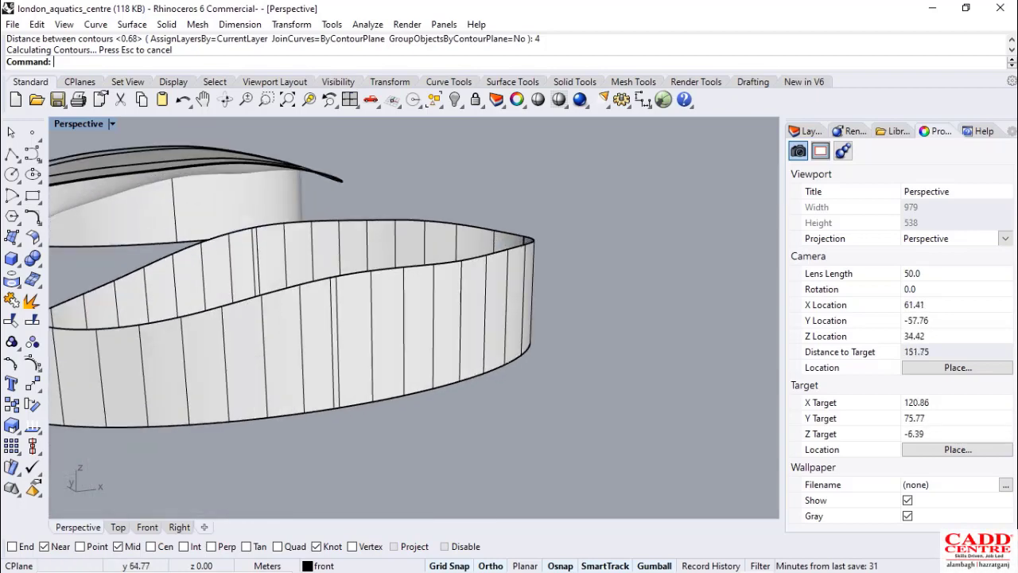
scroll(404, 384, down, 6)
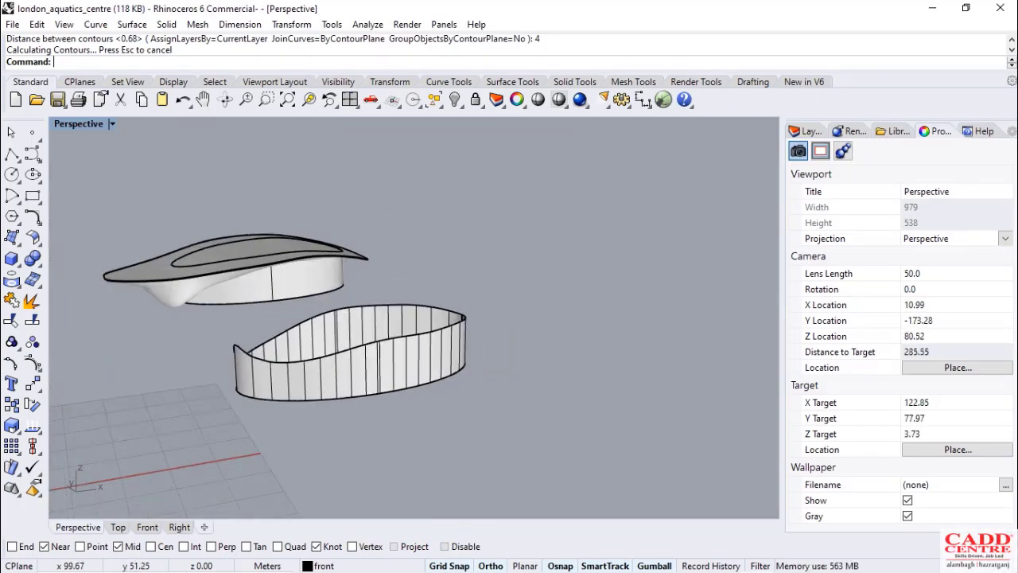
scroll(378, 359, up, 10)
scroll(433, 345, down, 10)
scroll(449, 362, up, 10)
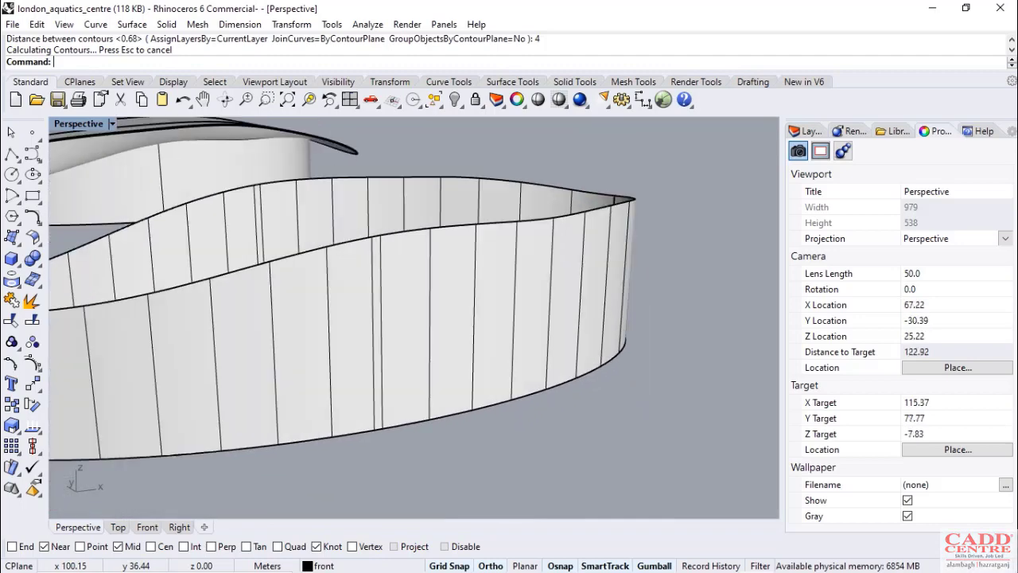
scroll(450, 362, down, 8)
scroll(413, 318, up, 4)
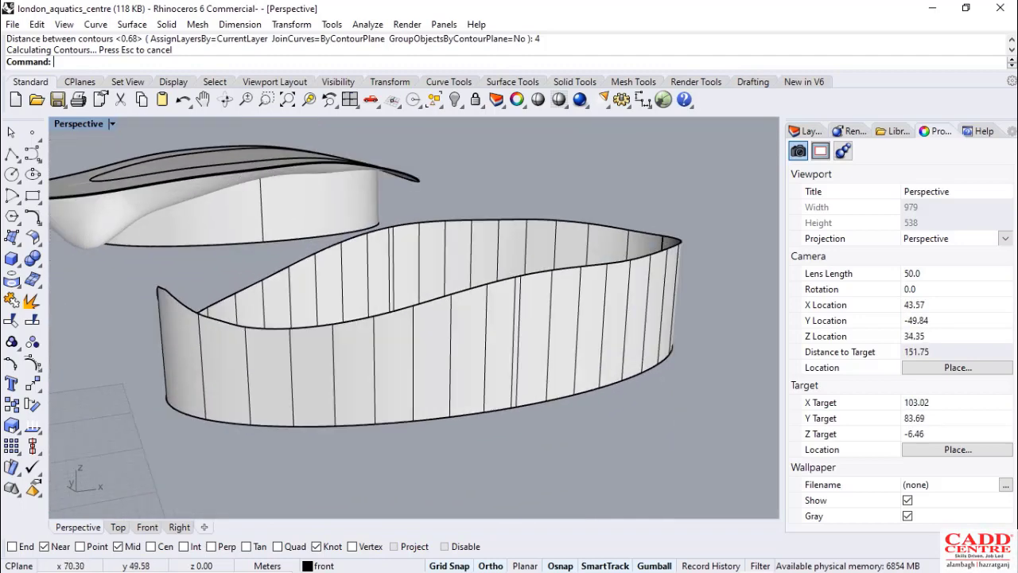
scroll(413, 318, down, 4)
right_drag(485, 386, 429, 378)
Switch to the browser to compare the glazing in the London Aquatics Centre photos, and return to Rhino
mouse_move(486, 558)
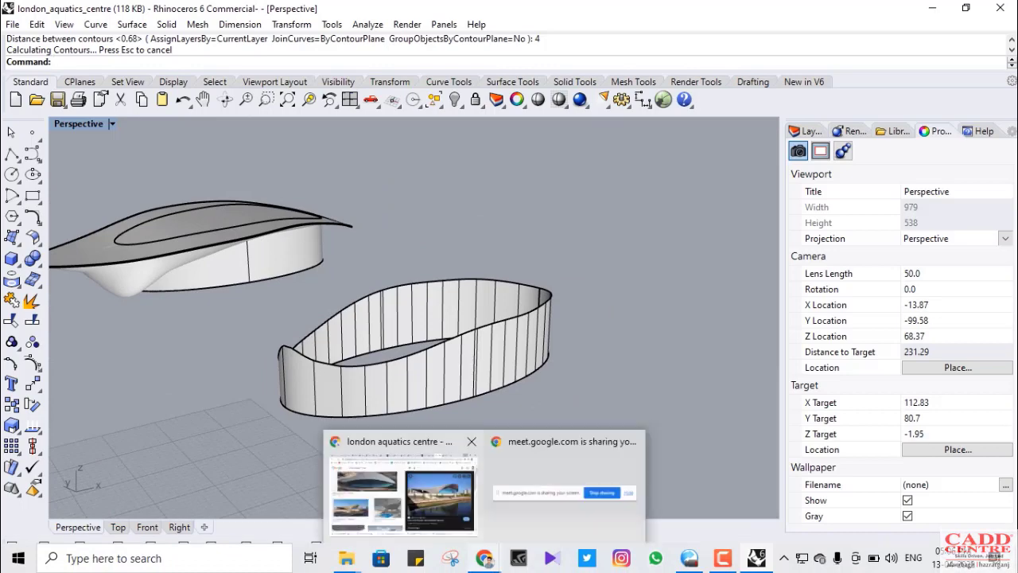
click(408, 466)
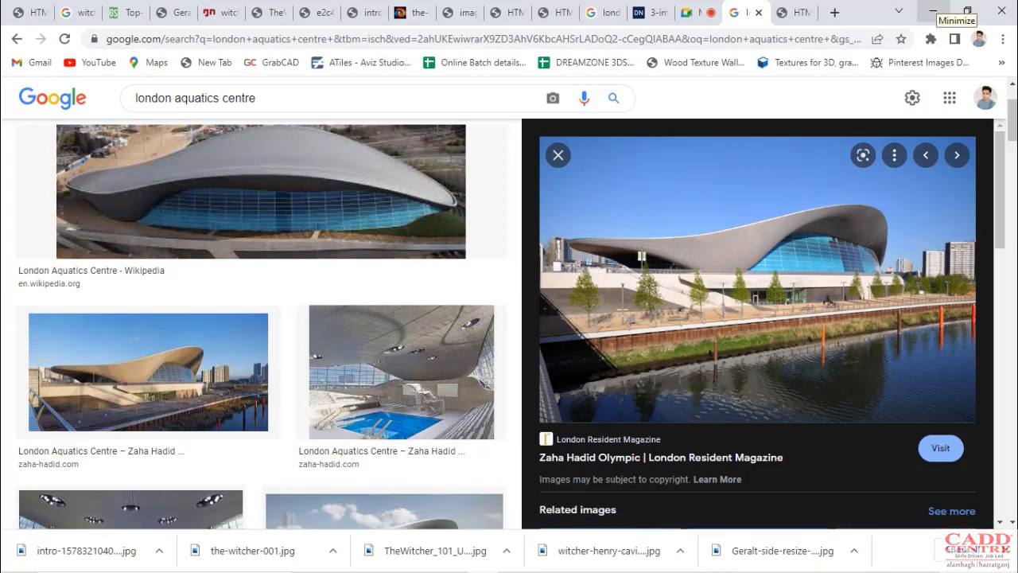
click(933, 11)
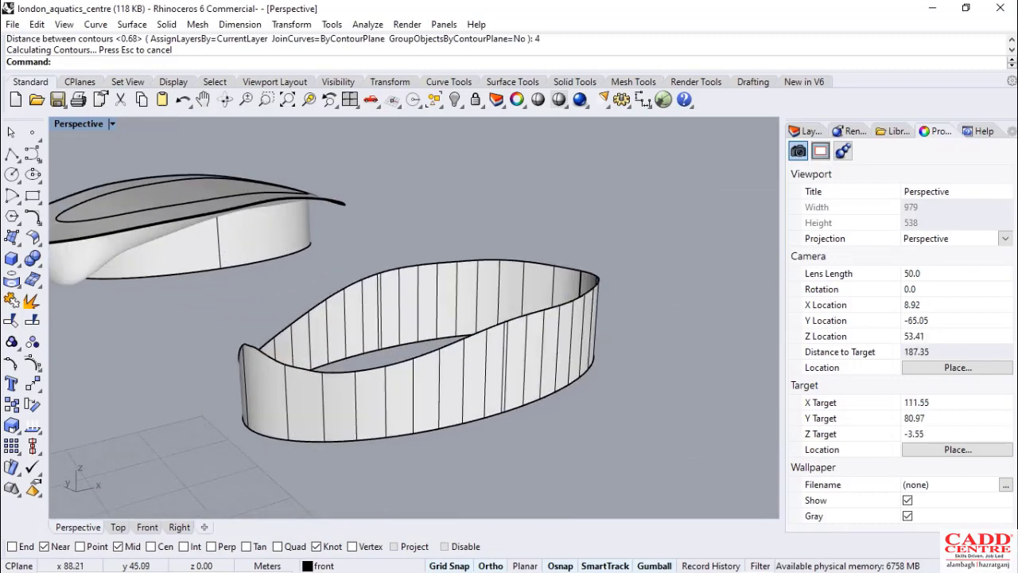
mouse_move(483, 571)
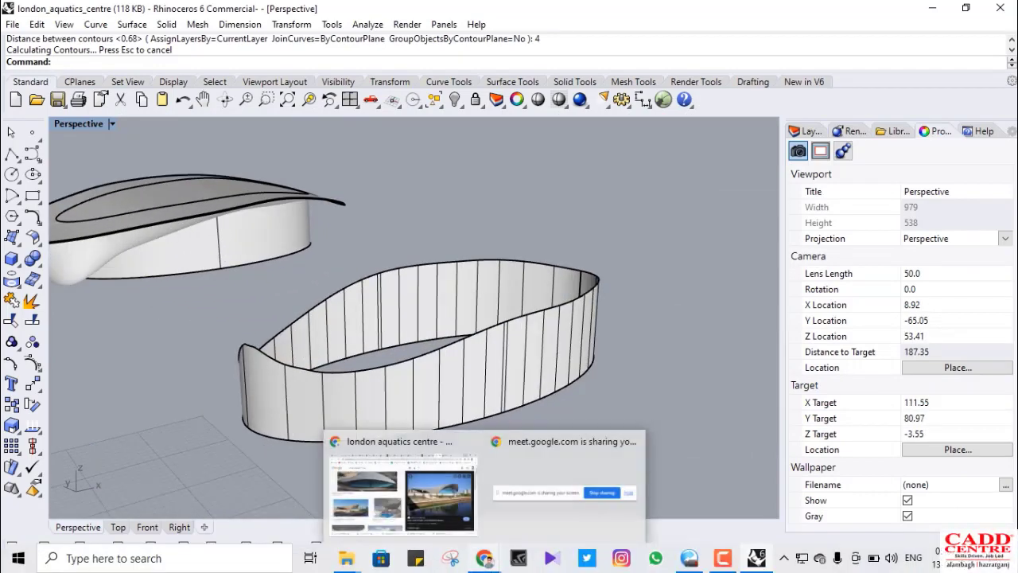
Delete the duplicated elliptical wall surface together with all of its contour curves
scroll(422, 255, down, 4)
click(429, 327)
key(Delete)
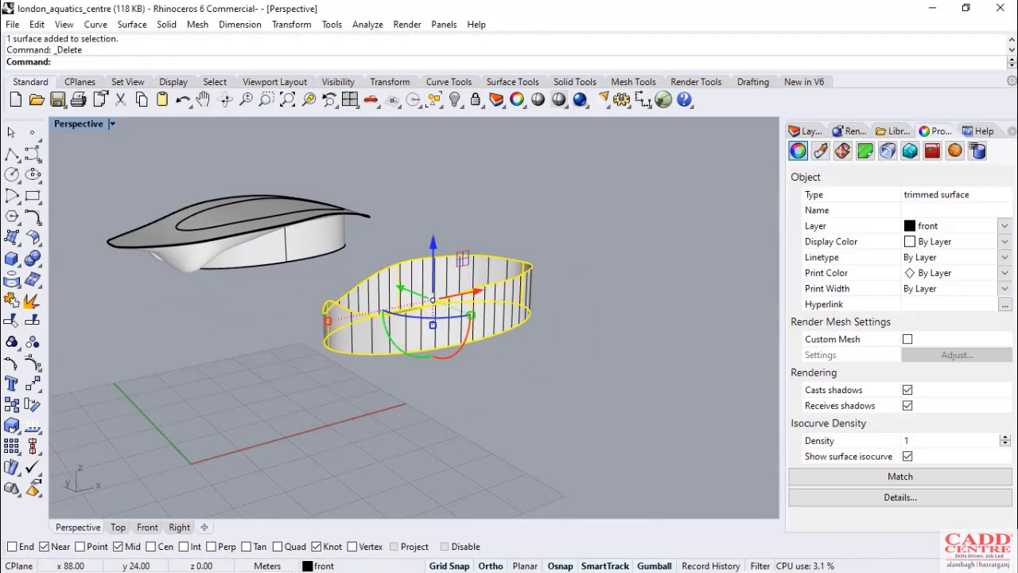
drag(560, 243, 410, 357)
key(Delete)
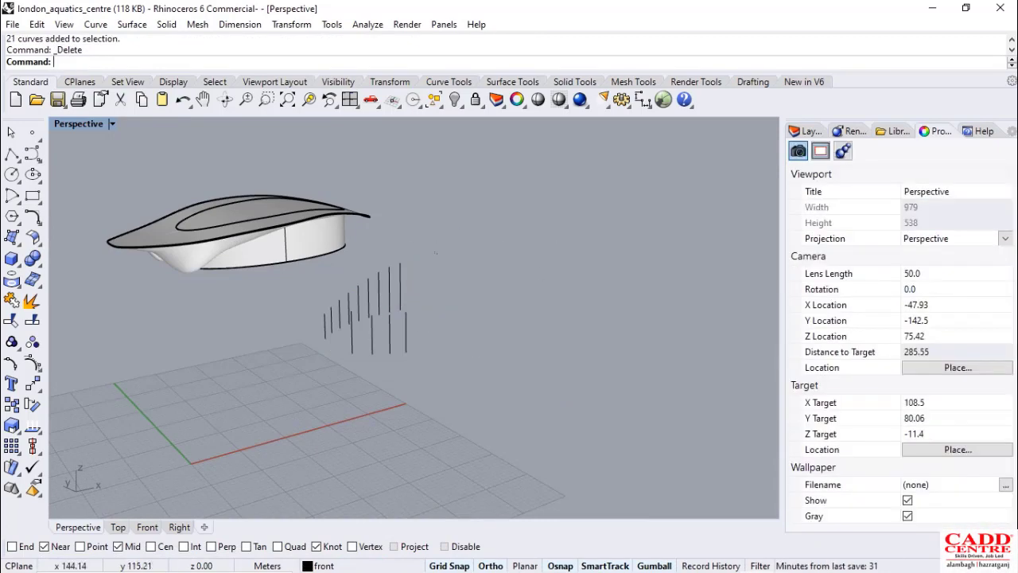
drag(437, 253, 358, 361)
key(Delete)
drag(380, 275, 299, 361)
key(Delete)
Turn off the surface isocurve display for the trimmed wall beneath the roof, and deselect it
scroll(507, 242, down, 5)
scroll(398, 239, up, 16)
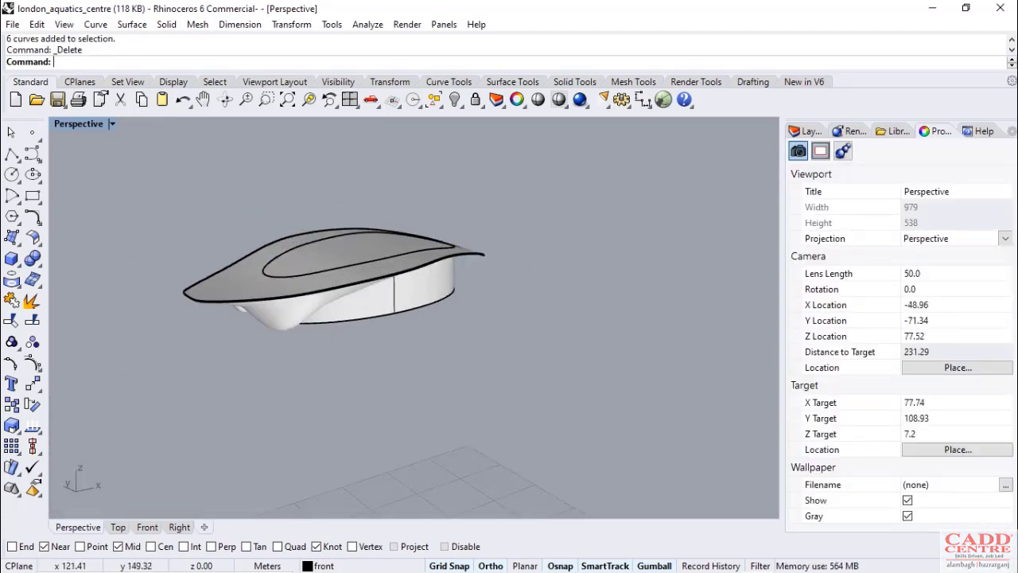
scroll(485, 279, down, 3)
click(327, 300)
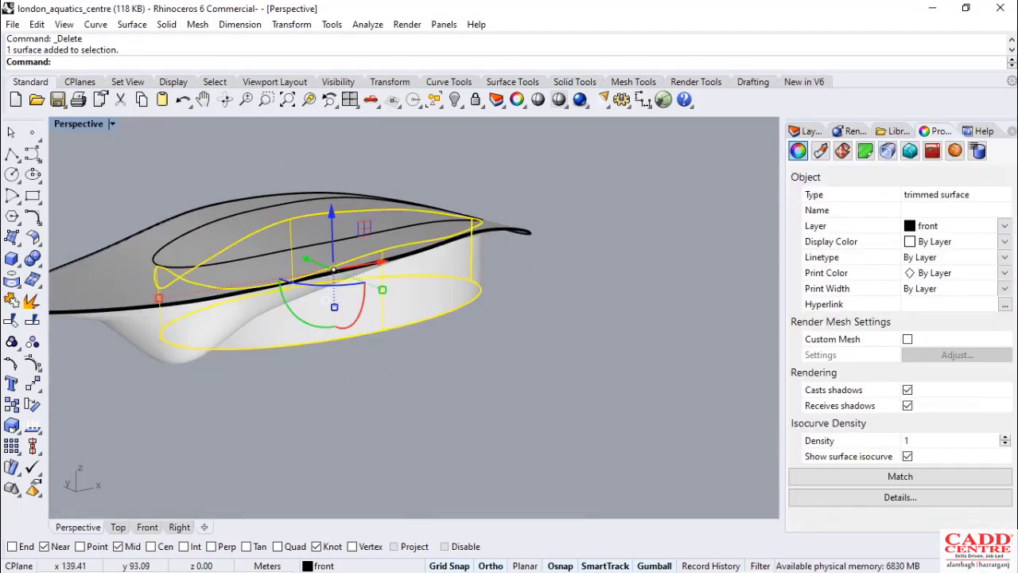
click(907, 456)
click(456, 340)
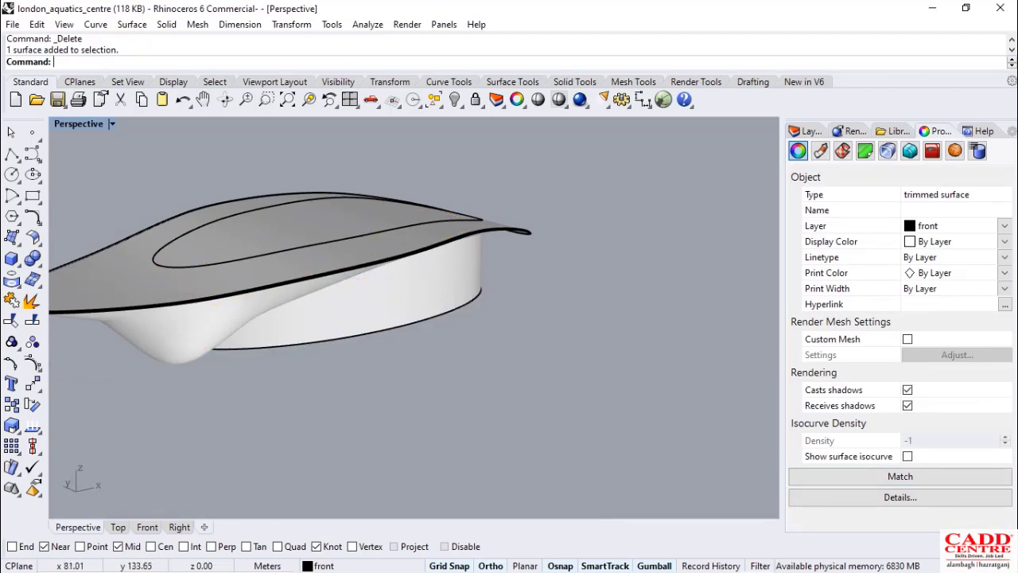
Examine the trimmed wall beneath the roof from low, near and distant viewpoints
scroll(357, 306, up, 5)
scroll(360, 307, down, 6)
right_drag(382, 314, 326, 284)
right_drag(493, 382, 466, 398)
scroll(468, 402, down, 1)
scroll(358, 319, up, 3)
scroll(426, 312, down, 3)
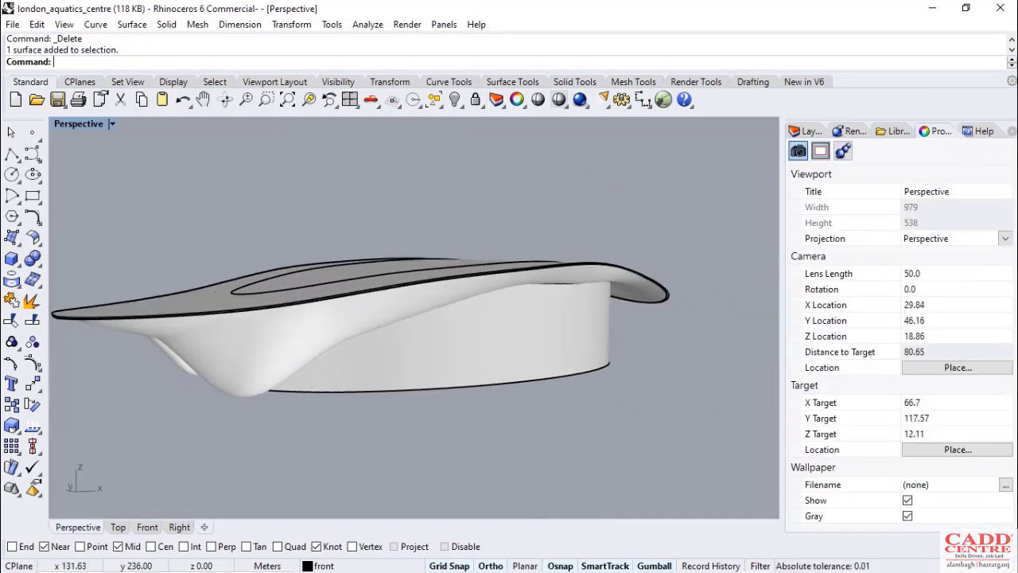
scroll(382, 183, down, 3)
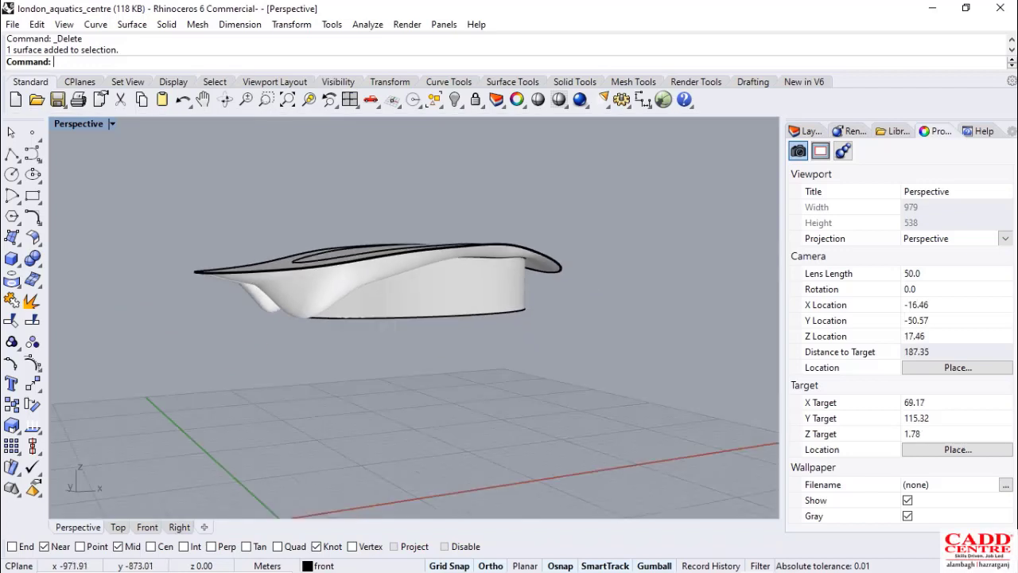
Create a new layer named window and make it the current layer
click(805, 131)
click(794, 146)
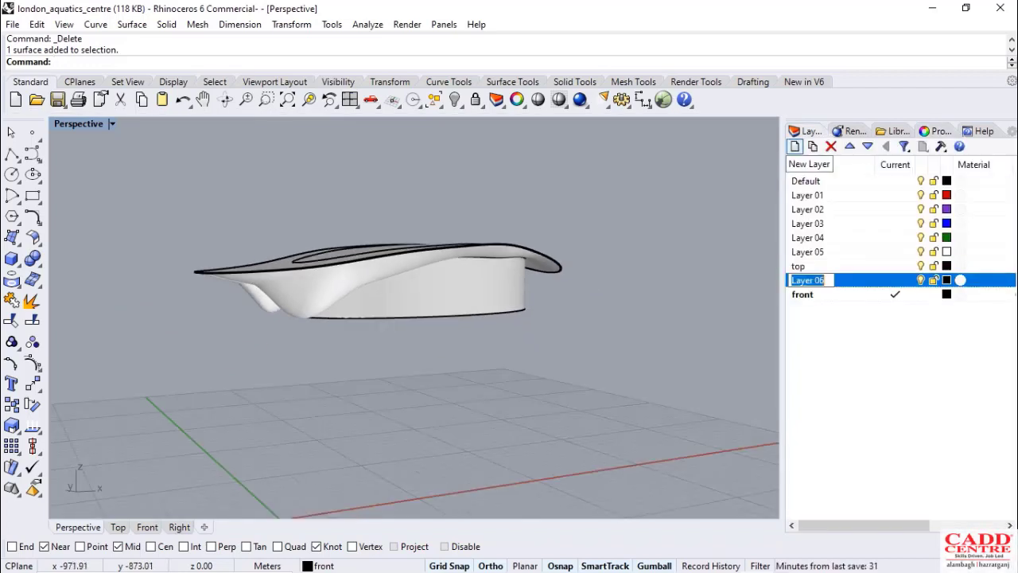
text(window)
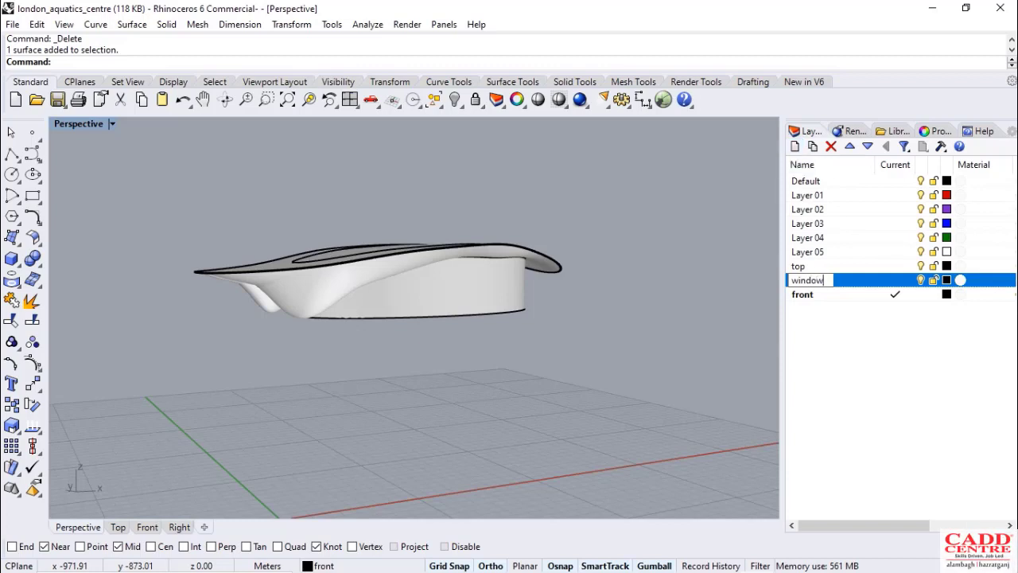
click(895, 280)
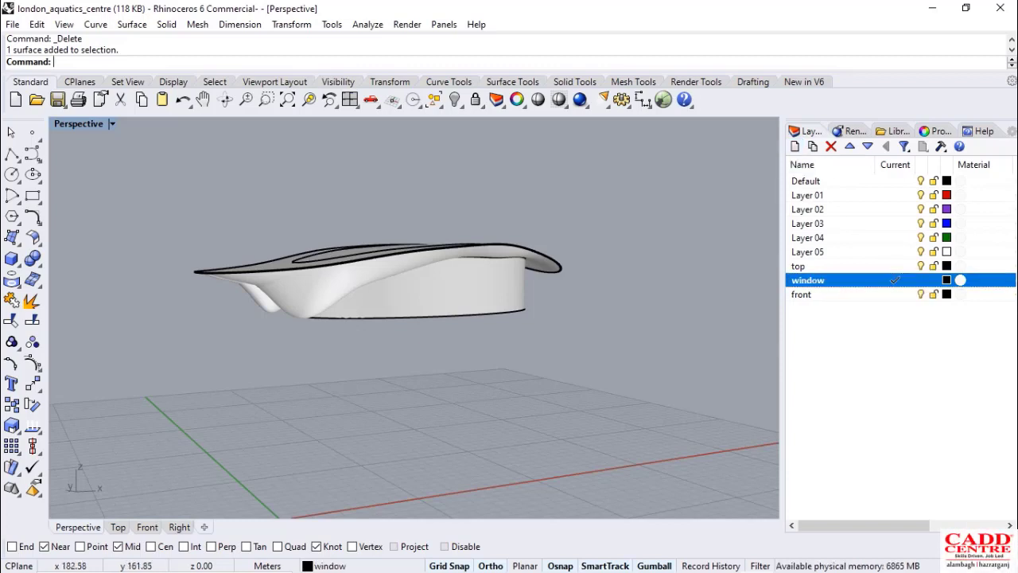
Contour the trimmed wall surface beneath the roof along the X direction at 5 m spacing on the window layer, and deselect the curves
scroll(398, 319, down, 3)
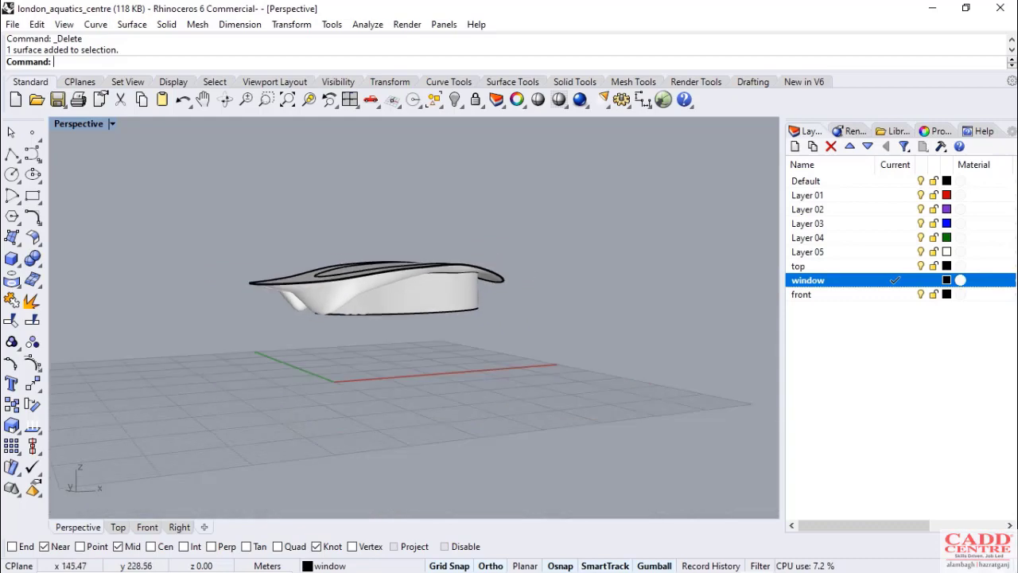
scroll(437, 298, up, 2)
right_drag(437, 298, 405, 380)
scroll(405, 381, down, 1)
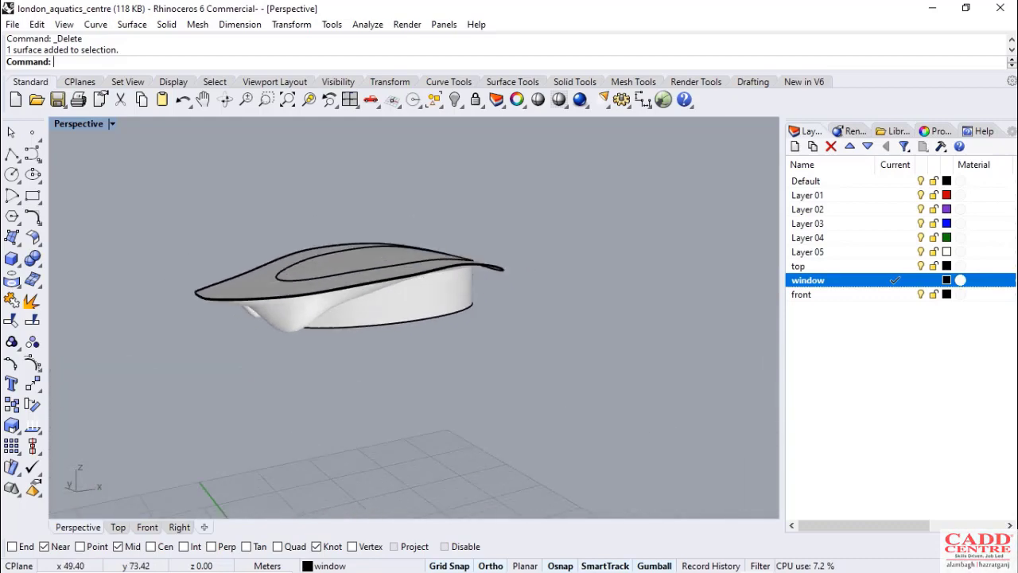
text(tour)
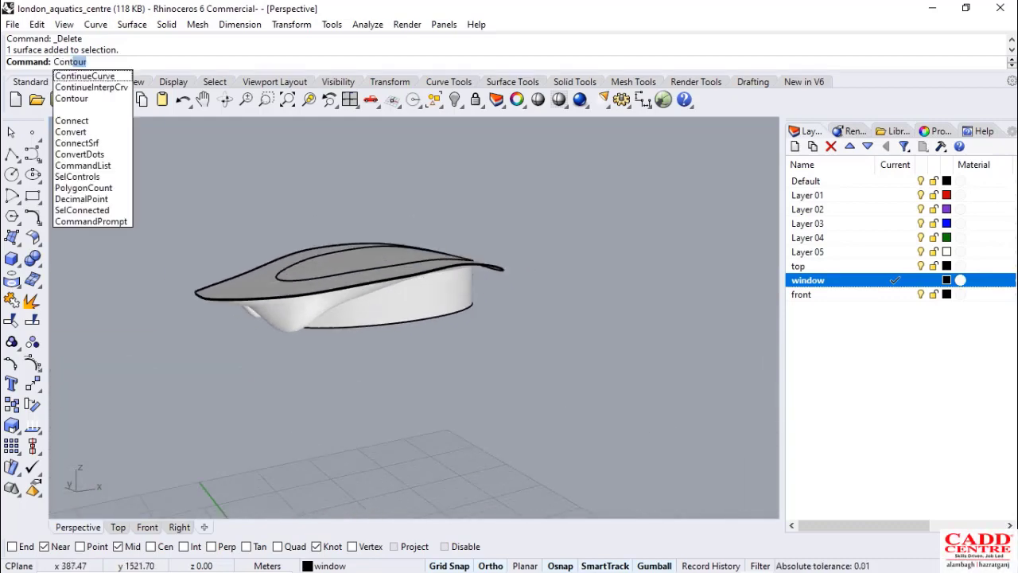
key(Return)
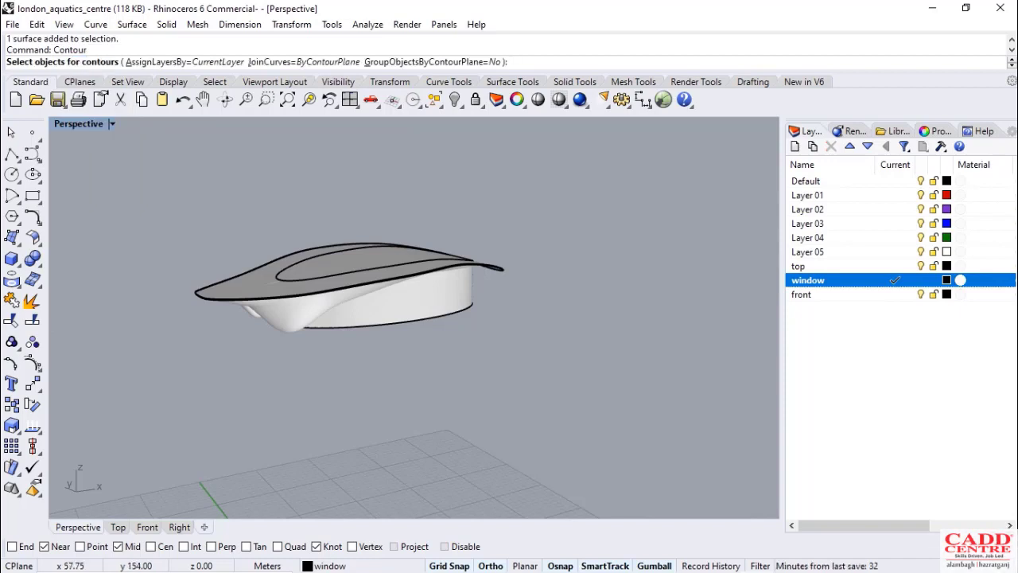
click(442, 310)
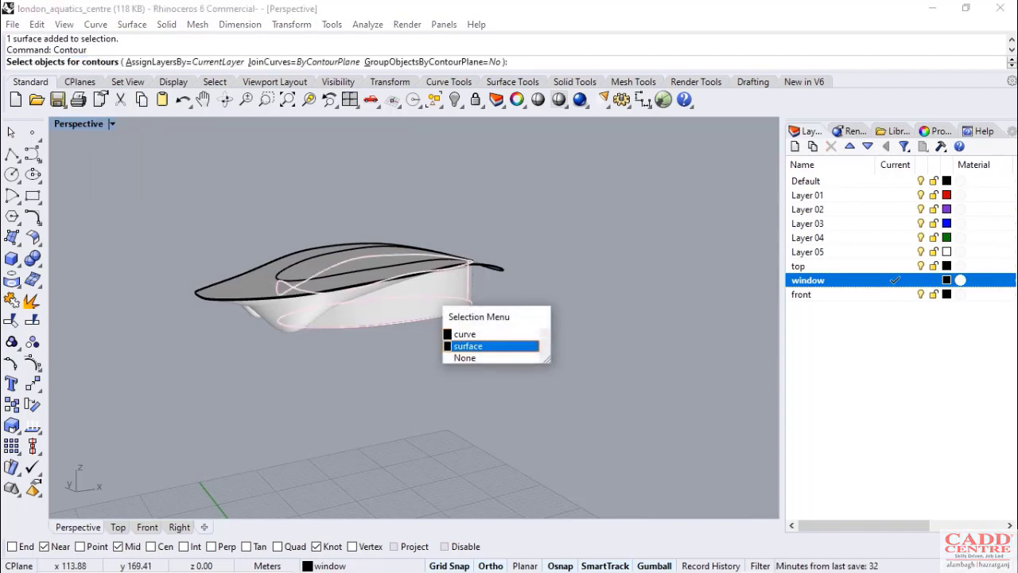
click(479, 344)
key(Return)
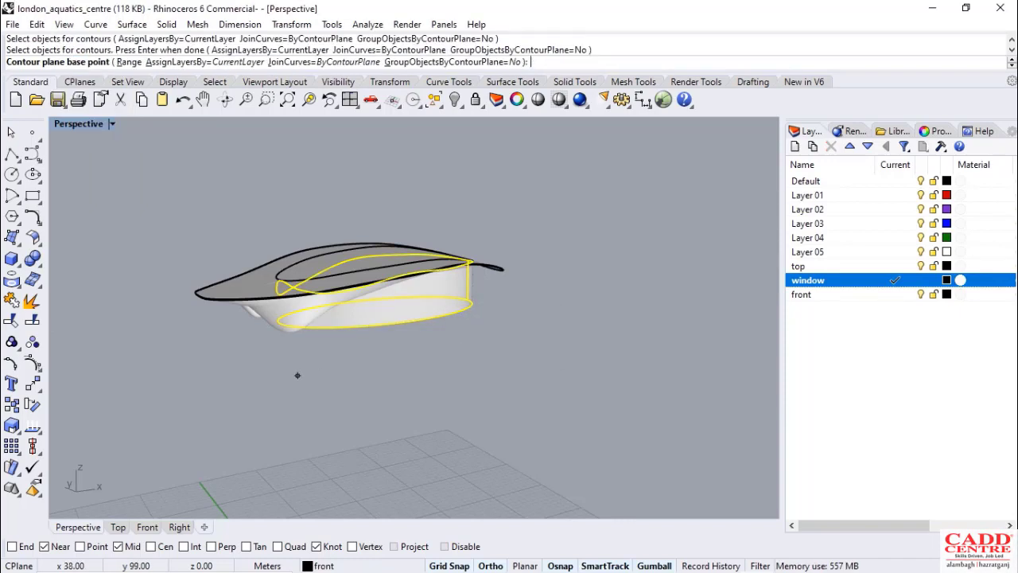
scroll(296, 376, down, 3)
scroll(307, 421, up, 5)
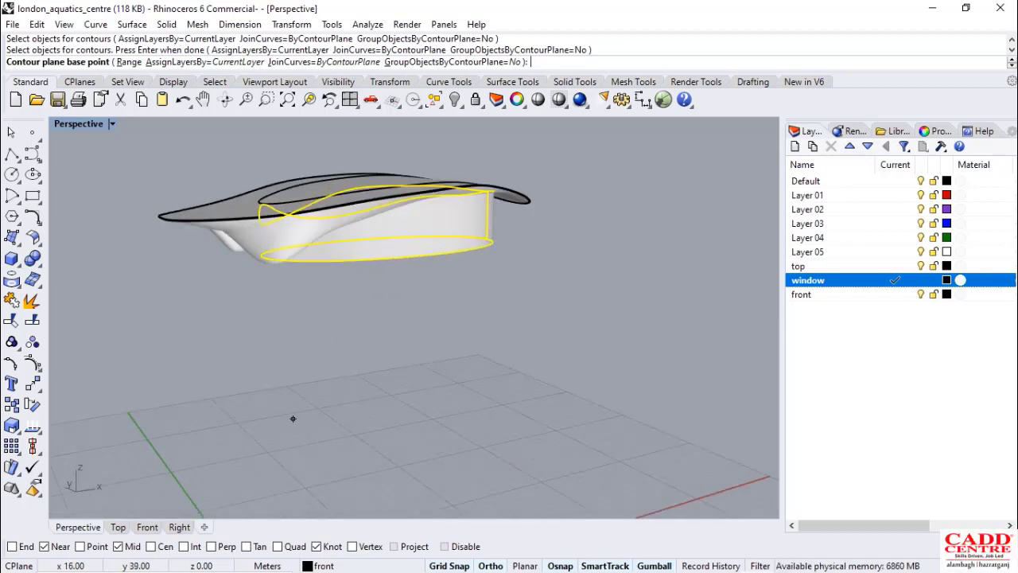
scroll(287, 413, down, 2)
scroll(308, 420, up, 3)
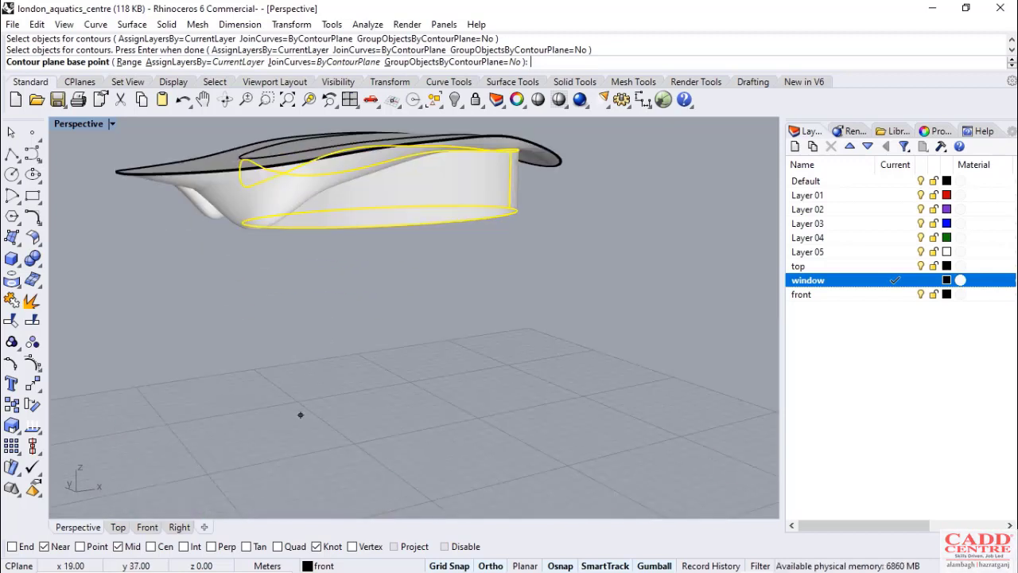
click(278, 409)
scroll(280, 407, down, 3)
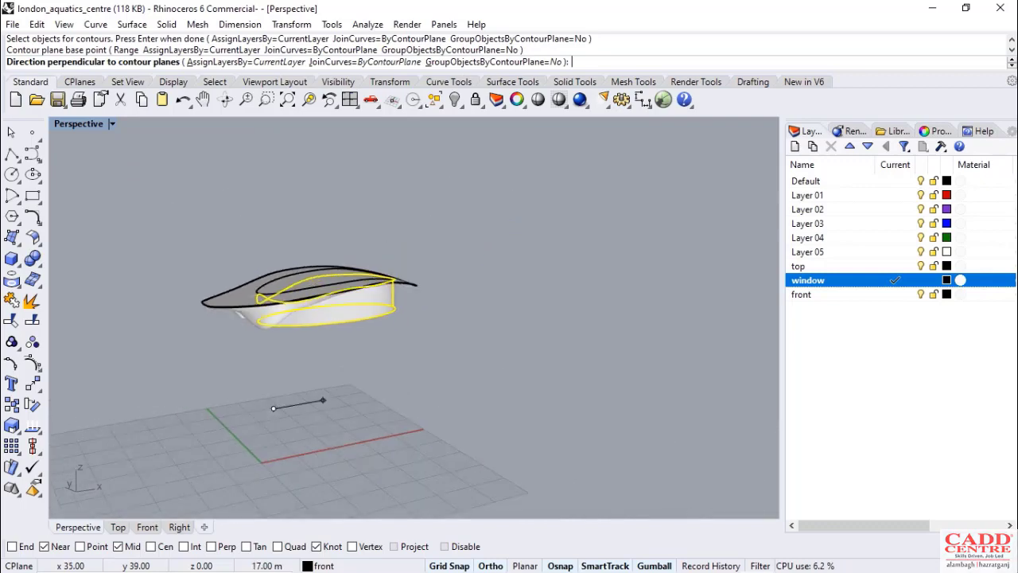
click(489, 370)
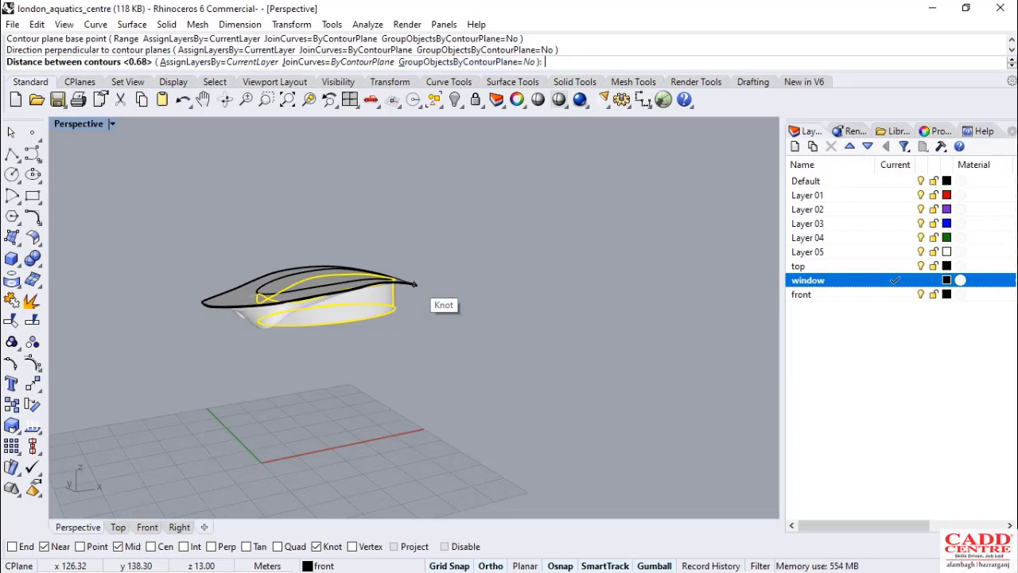
text(5)
key(Return)
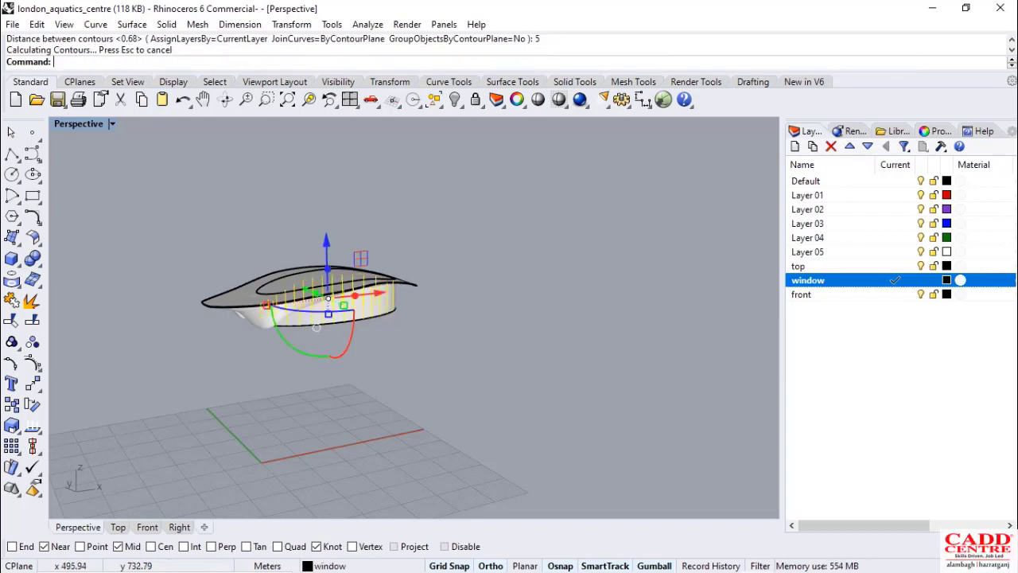
scroll(351, 271, up, 4)
scroll(372, 291, up, 2)
click(515, 227)
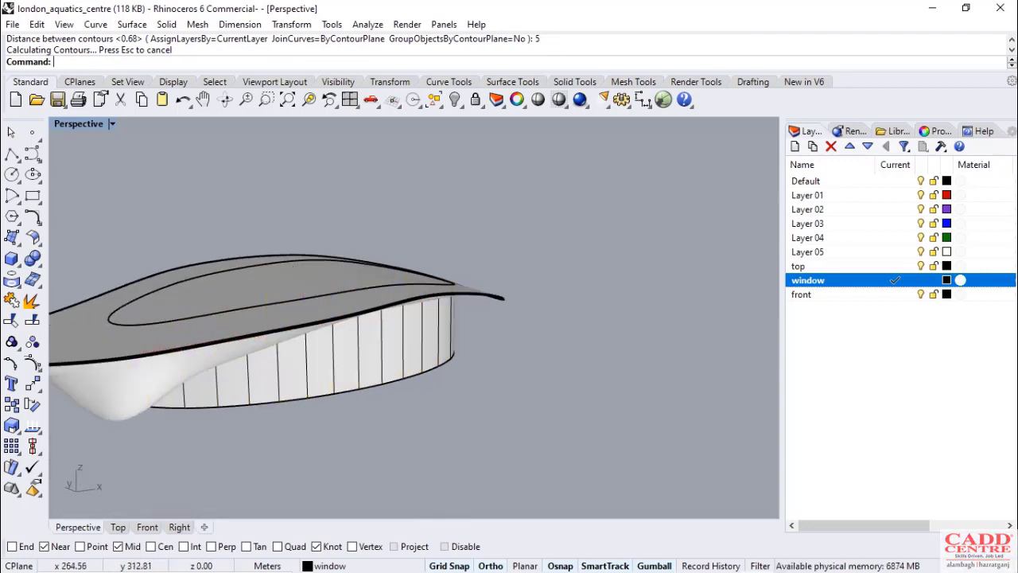
Examine the vertical contour lines on the wall beneath the roof from several angles and distances
scroll(517, 226, down, 4)
scroll(428, 341, up, 4)
right_drag(445, 334, 402, 274)
right_drag(414, 318, 620, 314)
right_drag(366, 306, 286, 334)
scroll(286, 335, down, 7)
scroll(443, 338, up, 6)
right_drag(533, 338, 573, 358)
scroll(573, 358, down, 7)
scroll(582, 356, down, 6)
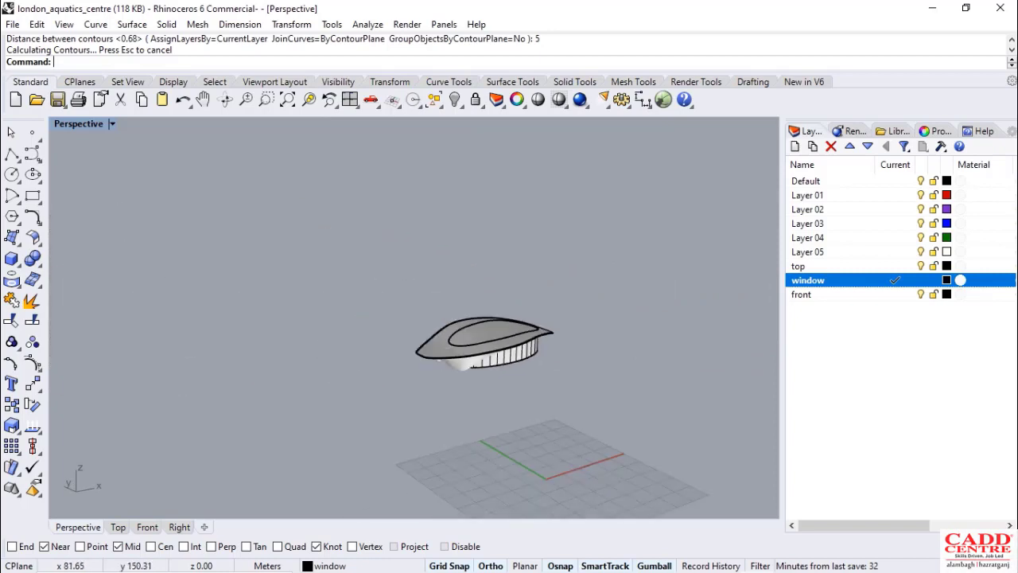
scroll(492, 350, up, 8)
In the Front view, contour the same wall surface along the vertical direction at 2 m spacing, and return to the Perspective view with nothing selected
double_click(78, 124)
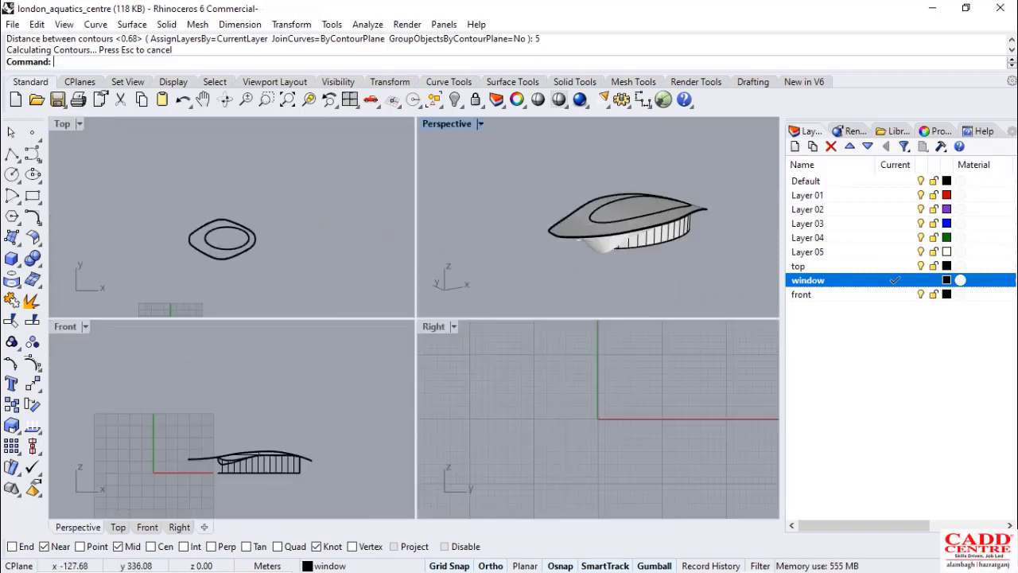
double_click(67, 326)
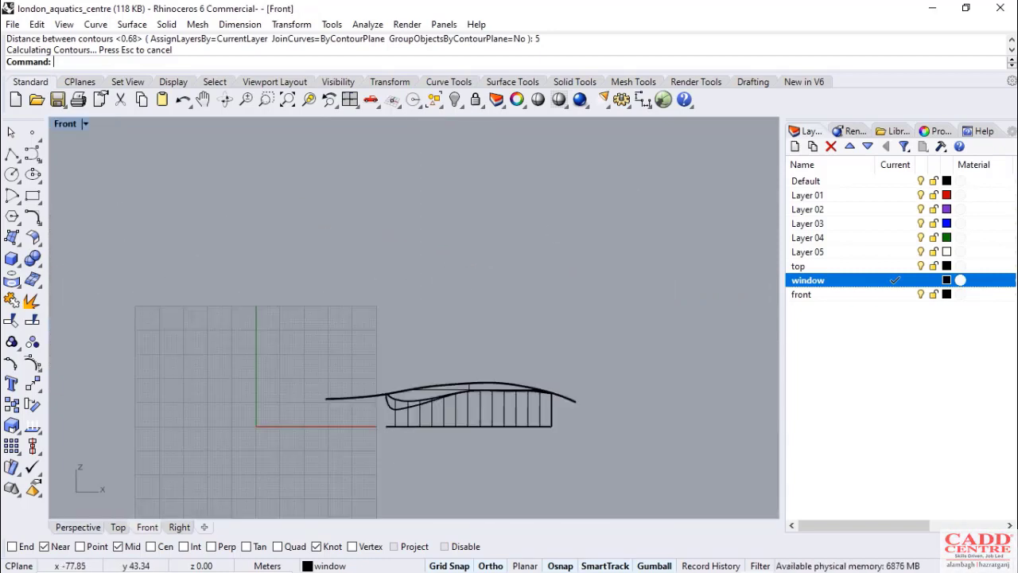
scroll(68, 325, down, 4)
scroll(325, 384, up, 5)
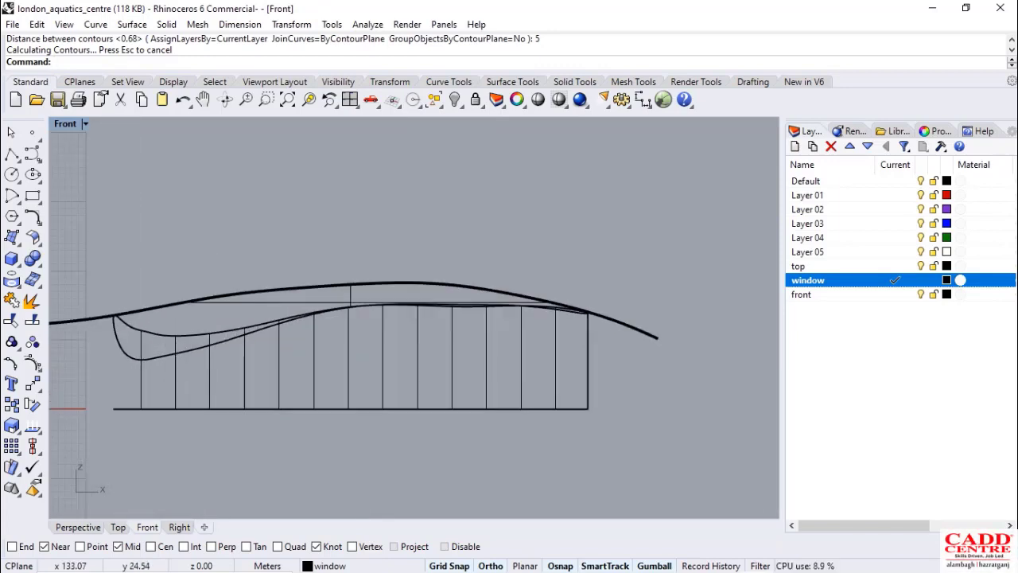
scroll(458, 288, down, 3)
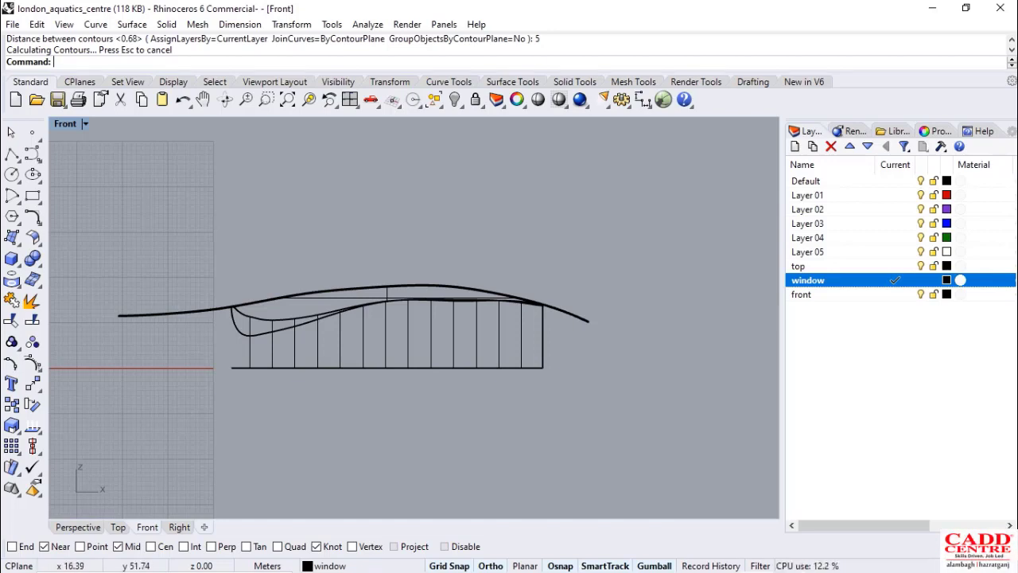
key(Return)
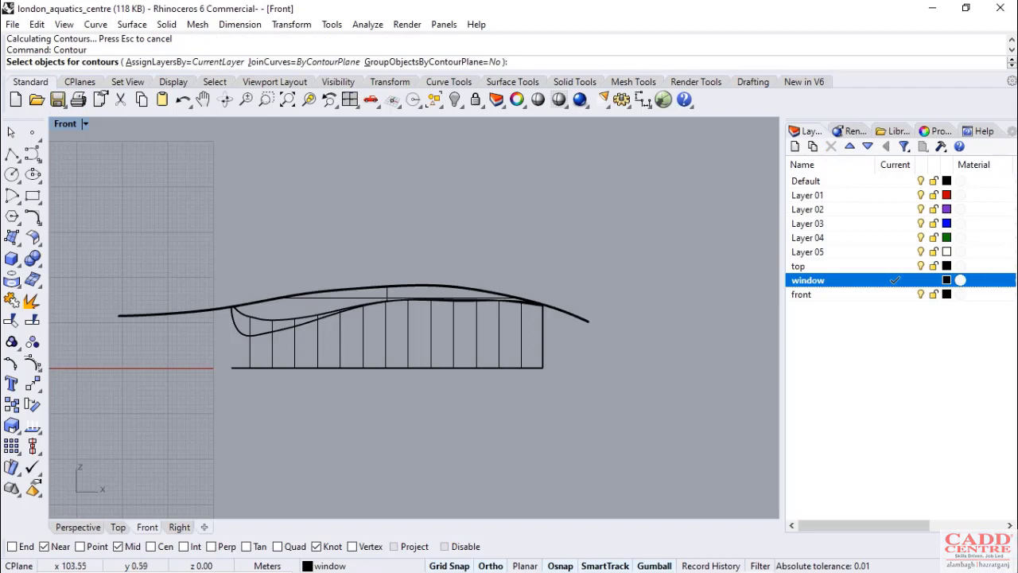
click(478, 368)
click(505, 417)
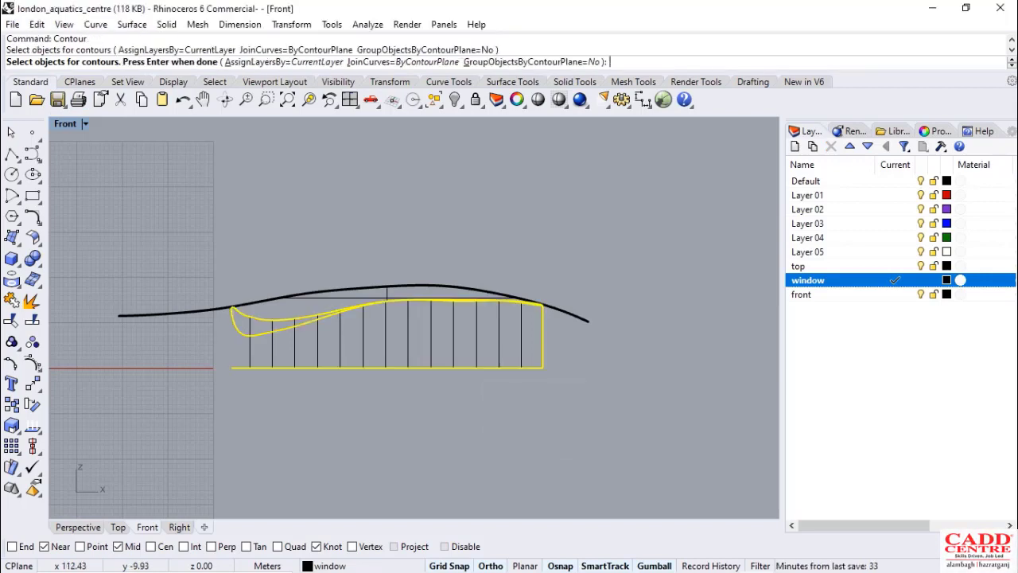
scroll(247, 421, down, 1)
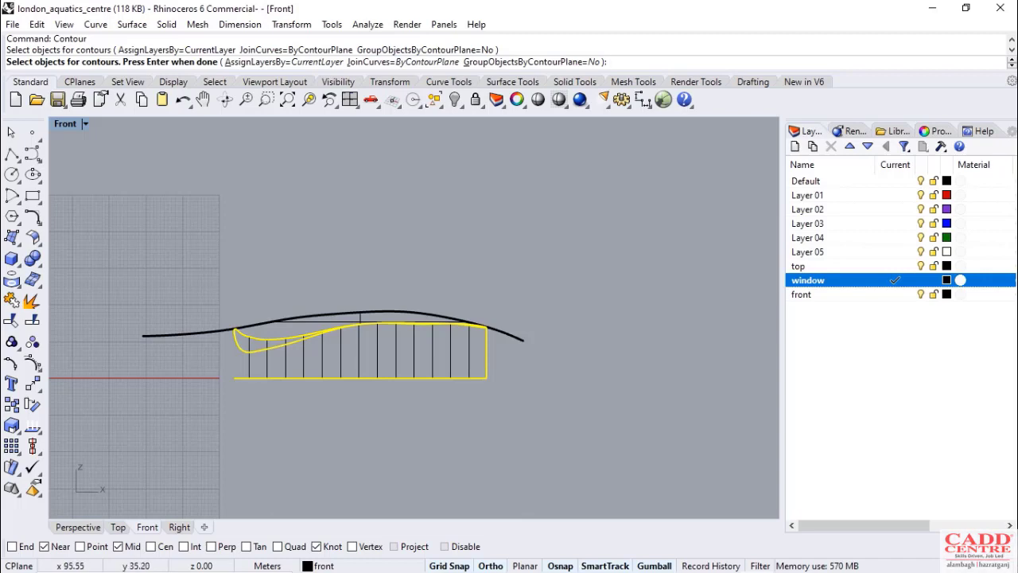
key(Return)
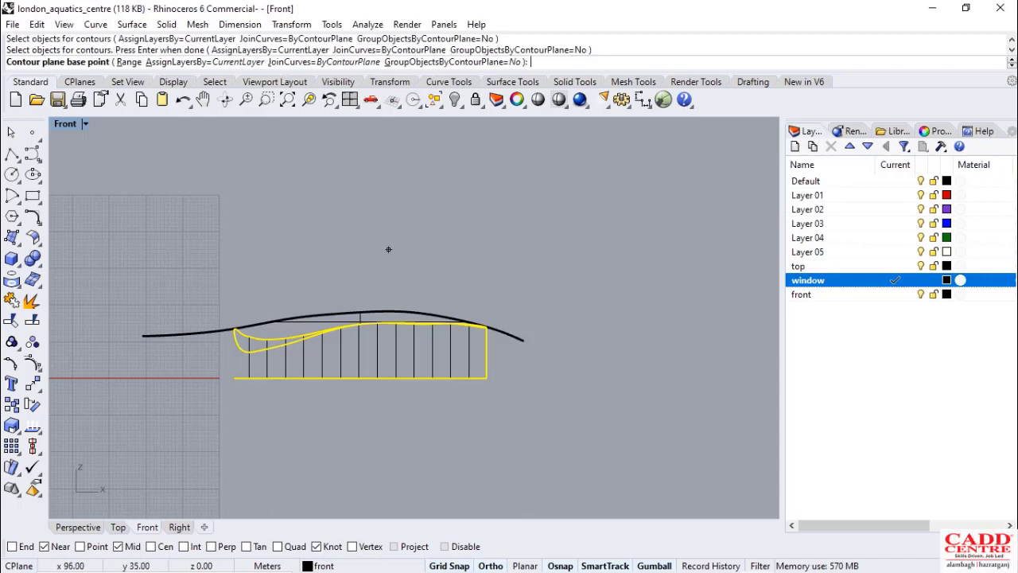
click(564, 377)
click(564, 279)
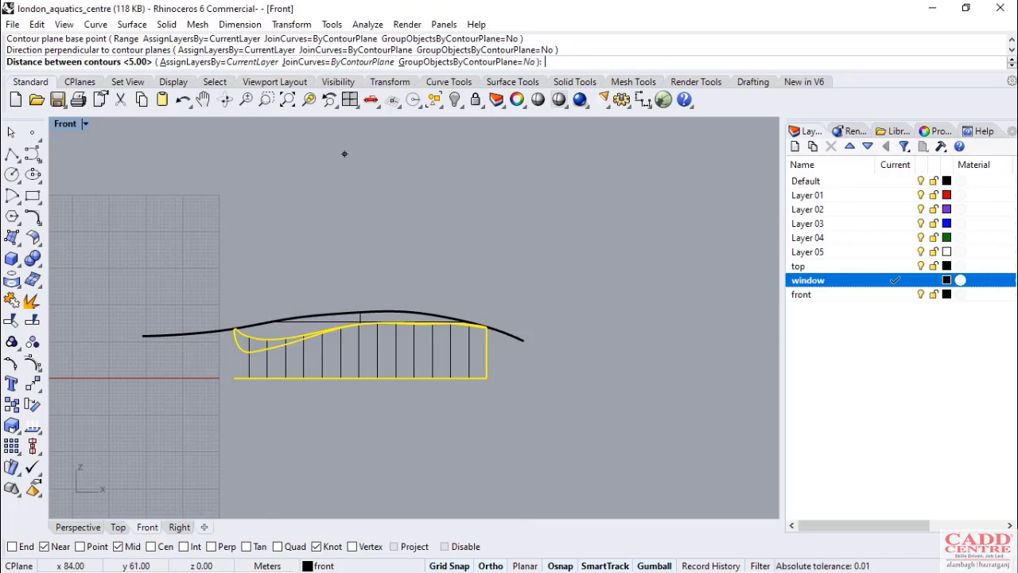
text(2)
key(Return)
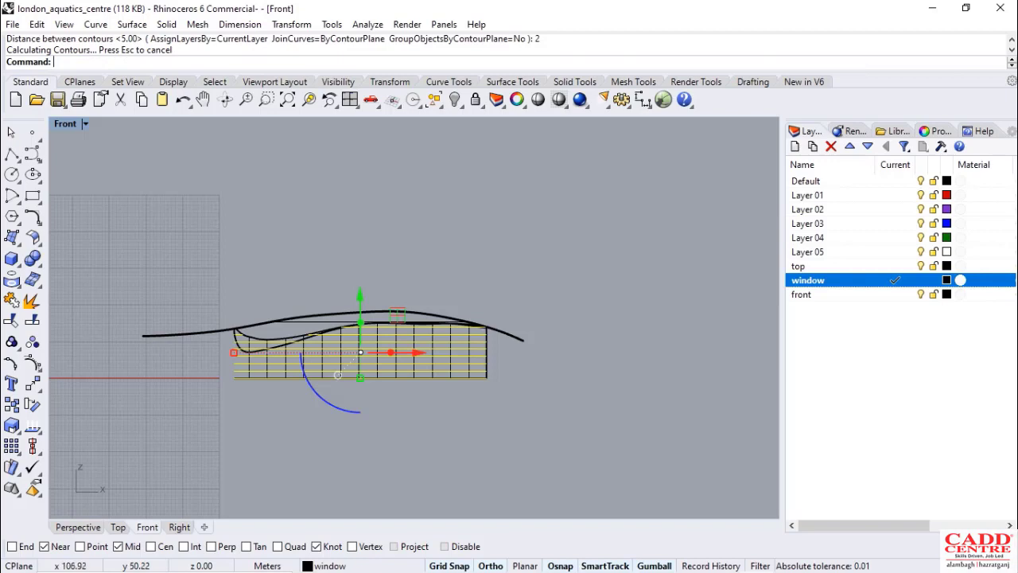
key(ctrl+m)
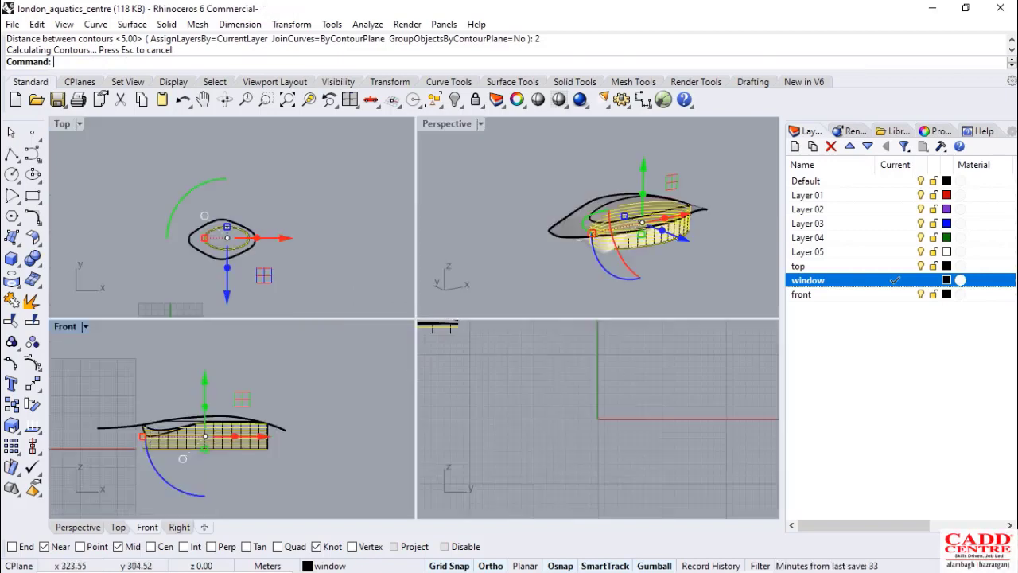
double_click(447, 124)
key(Escape)
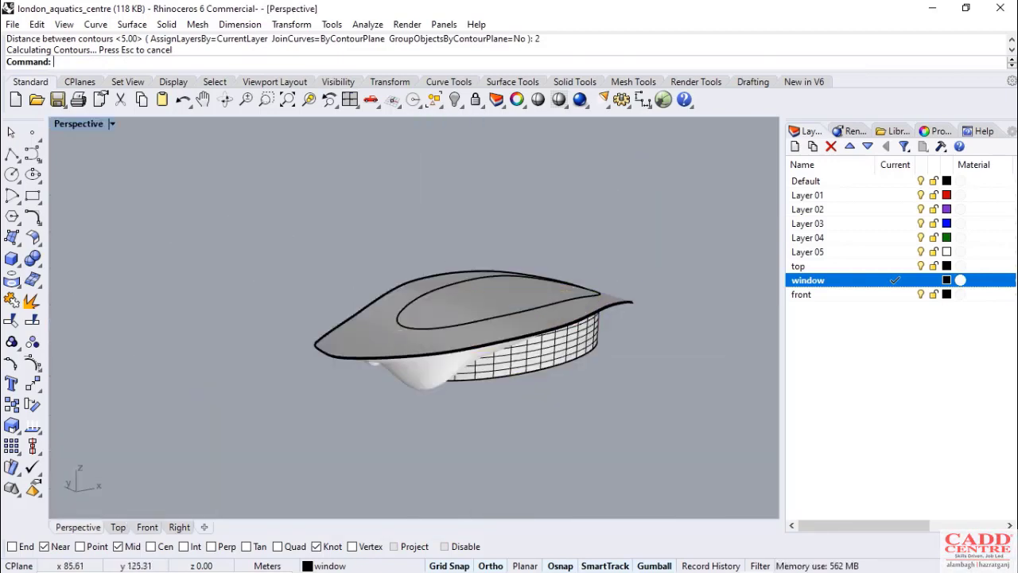
Examine the grid of vertical and horizontal contour lines on the wall beneath the roof, both close up and from a distance
scroll(579, 369, up, 12)
scroll(579, 369, down, 6)
mouse_move(579, 369)
right_down()
mouse_move(485, 338)
mouse_move(482, 350)
mouse_move(585, 374)
right_up()
scroll(584, 374, down, 4)
scroll(413, 318, up, 2)
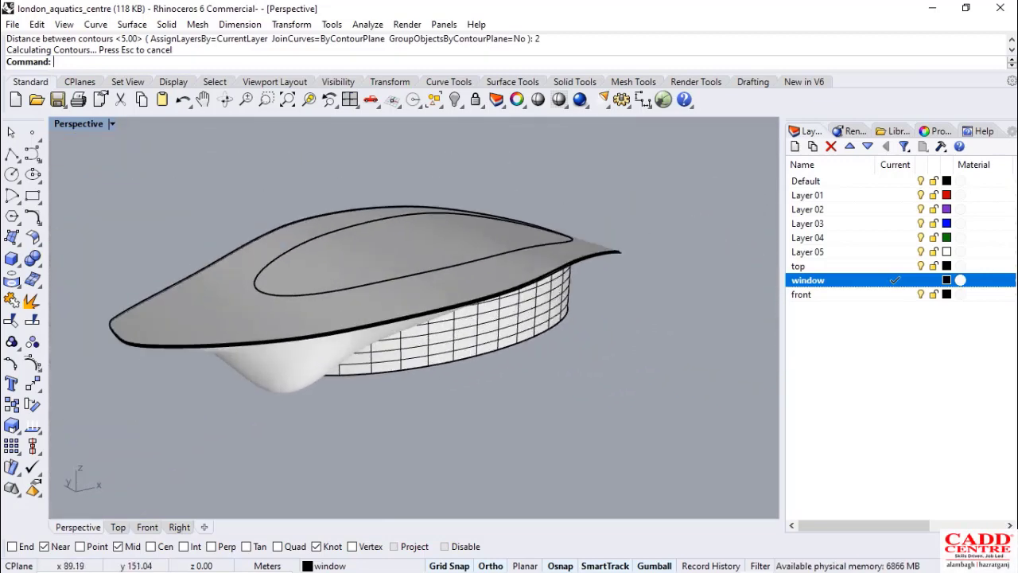
scroll(497, 310, up, 3)
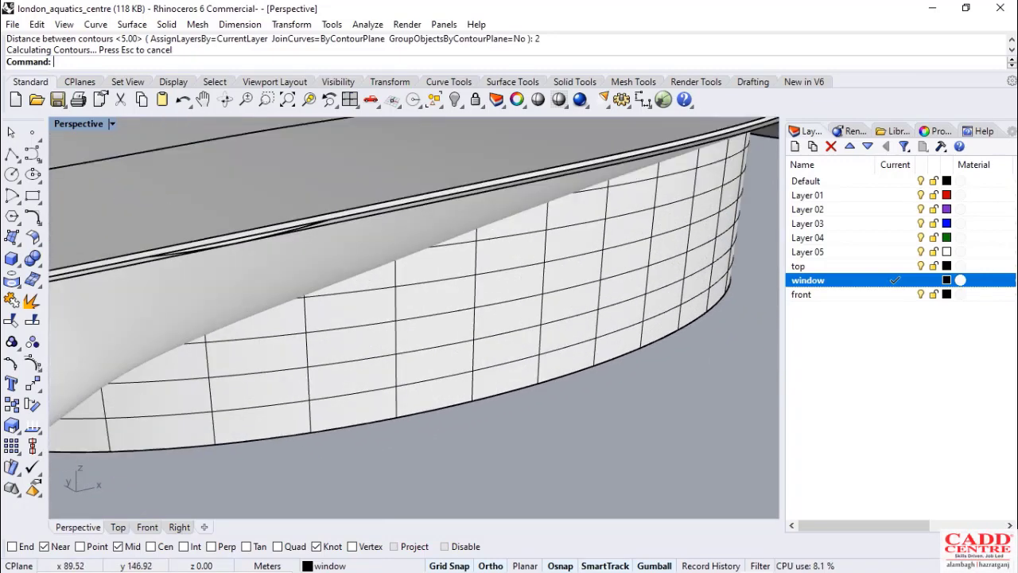
scroll(413, 318, down, 6)
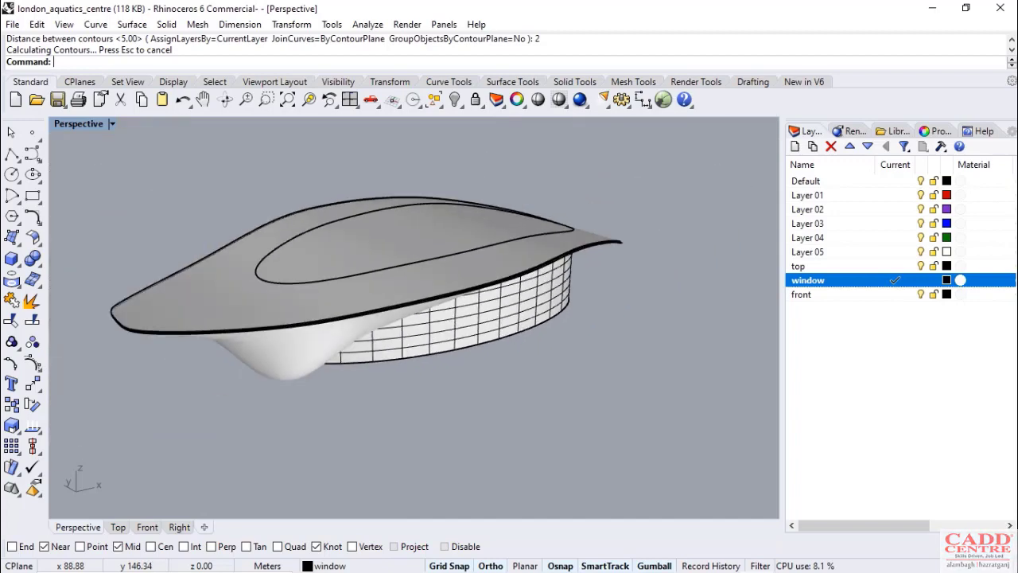
scroll(414, 318, up, 8)
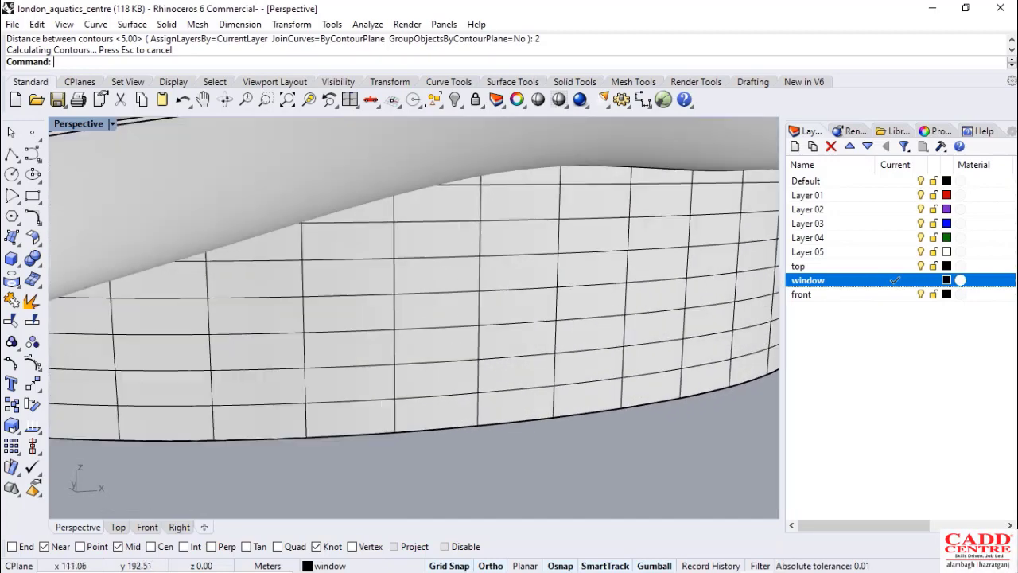
scroll(413, 318, down, 6)
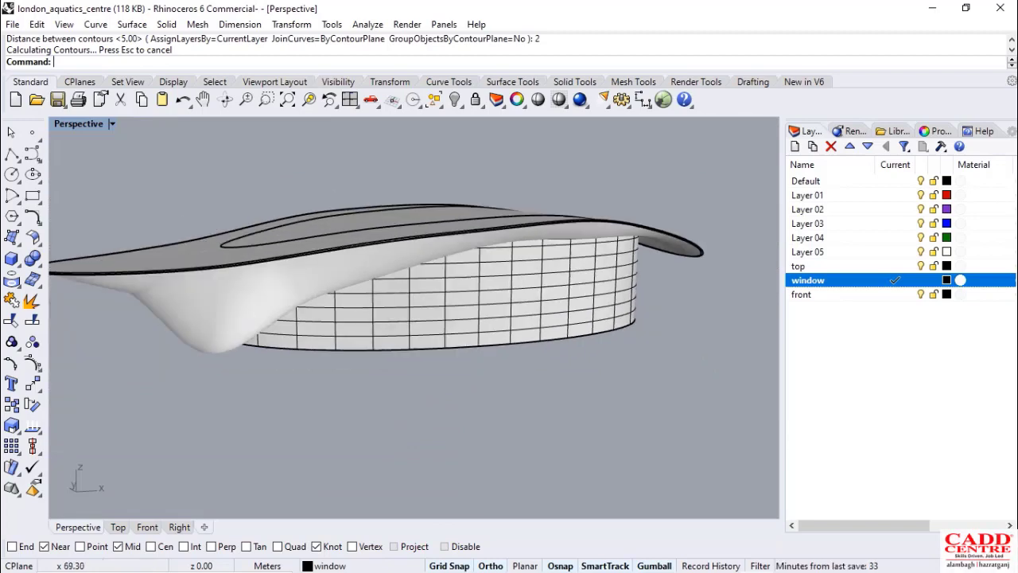
scroll(413, 318, down, 3)
scroll(413, 318, up, 3)
scroll(414, 318, down, 6)
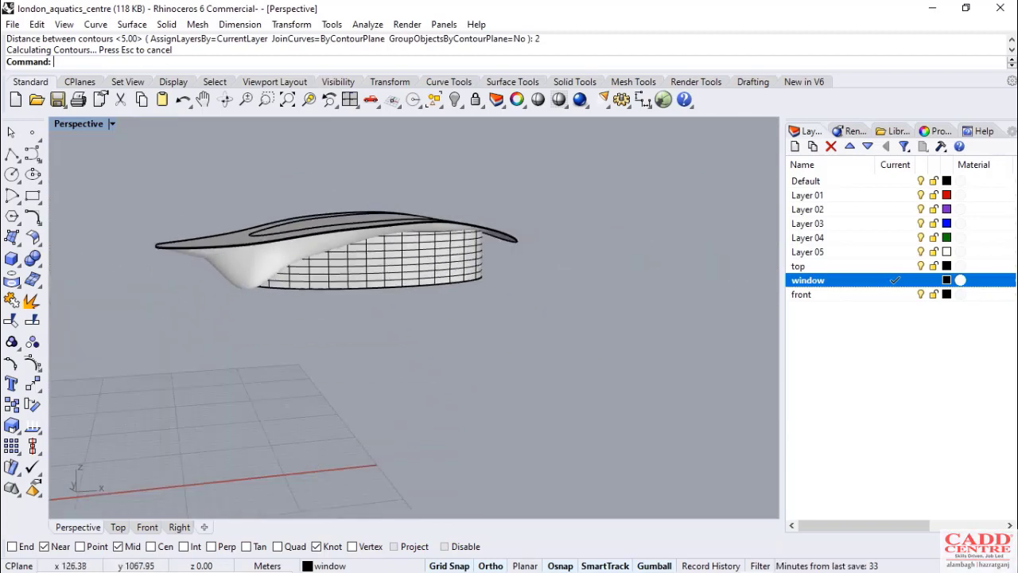
Draw an open three-segment stepped polyline on the ground plane in front of the building, its first two segments about 36 m long each
click(12, 153)
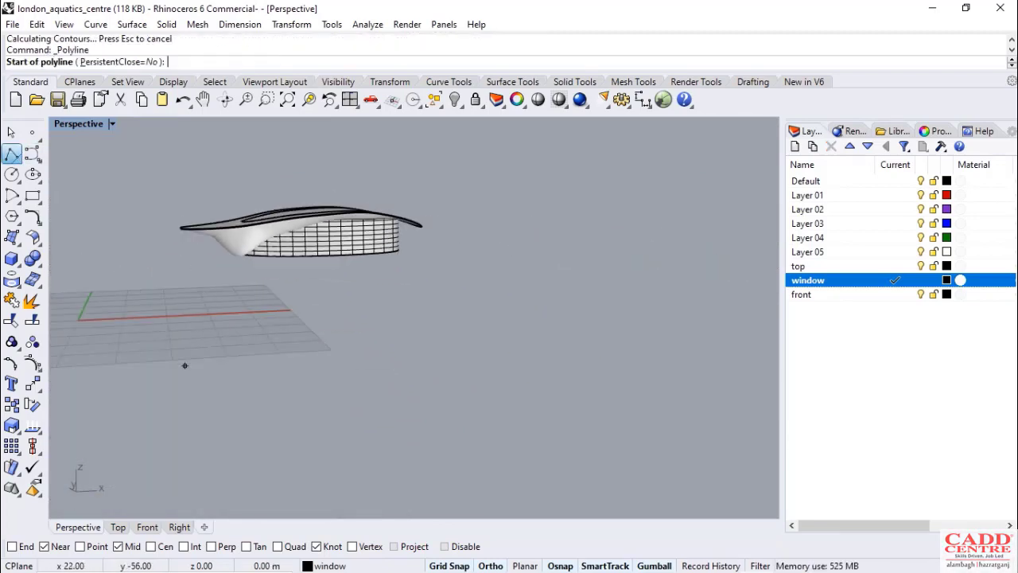
click(175, 315)
click(178, 329)
click(334, 322)
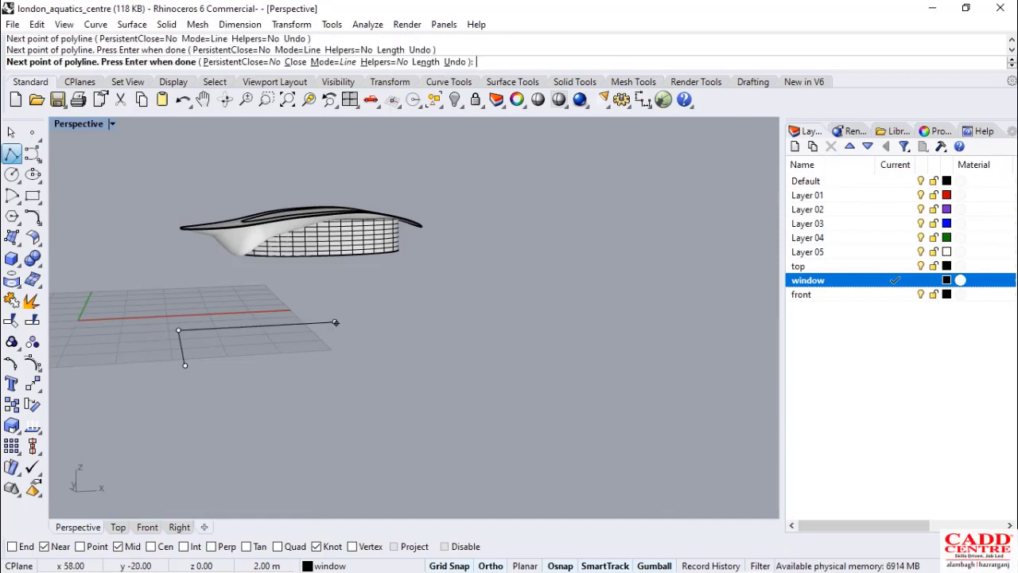
click(300, 295)
key(Return)
scroll(239, 341, up, 6)
scroll(370, 361, down, 6)
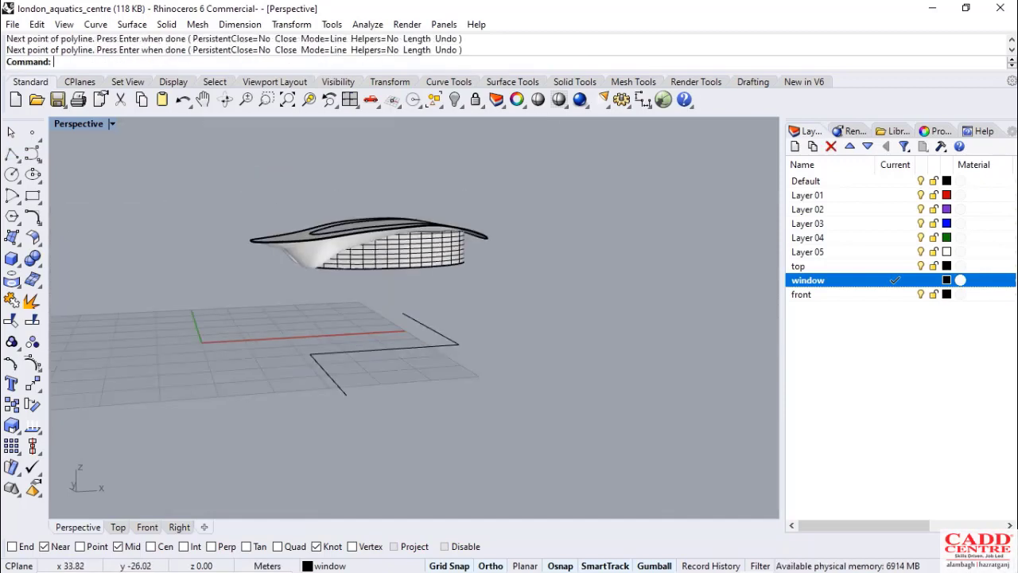
right_drag(370, 360, 398, 370)
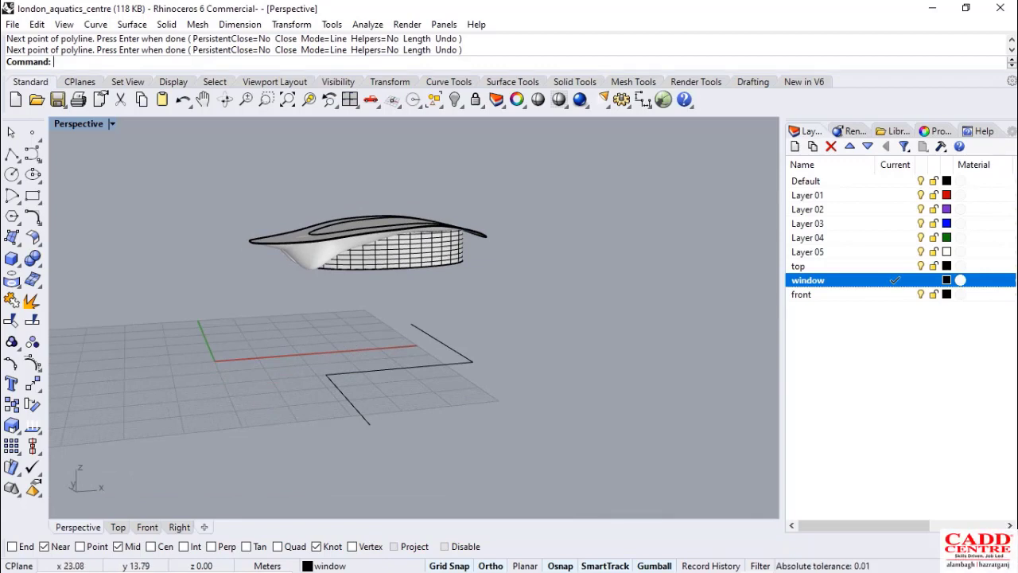
Pipe the stepped polyline on the ground plane with a start and end radius of 1.00 m and no intermediate radii
text(Pip)
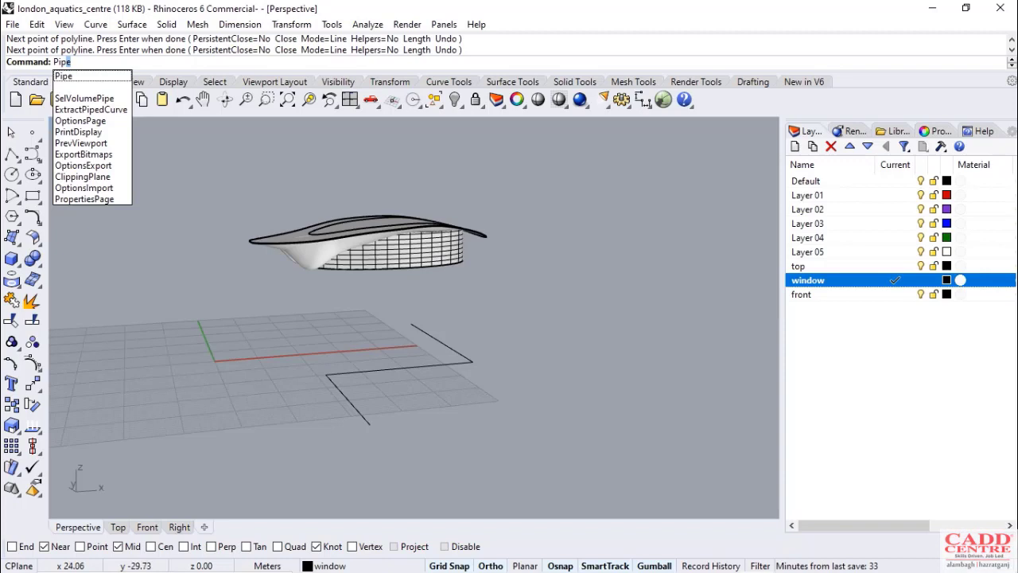
text(e)
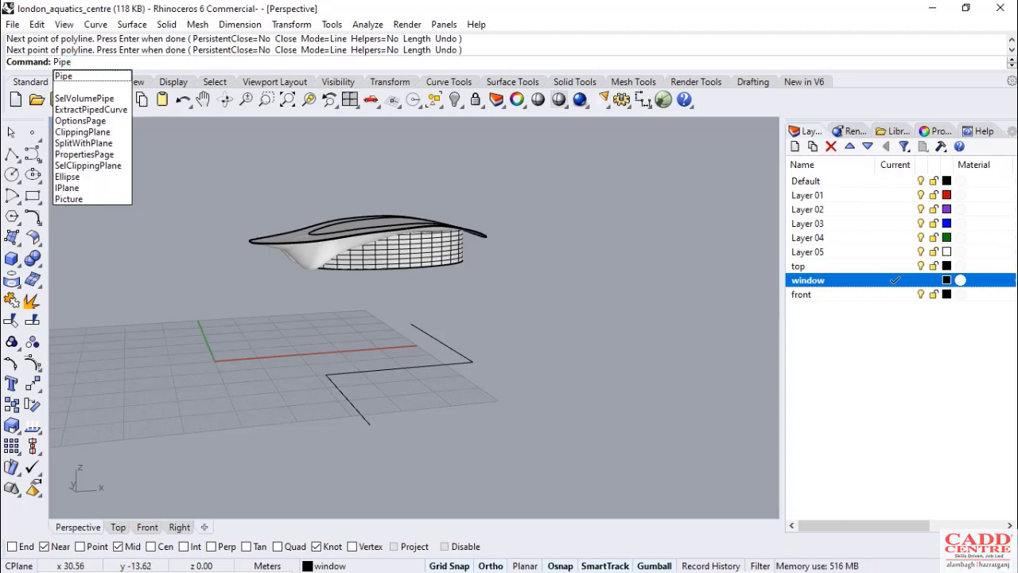
key(Return)
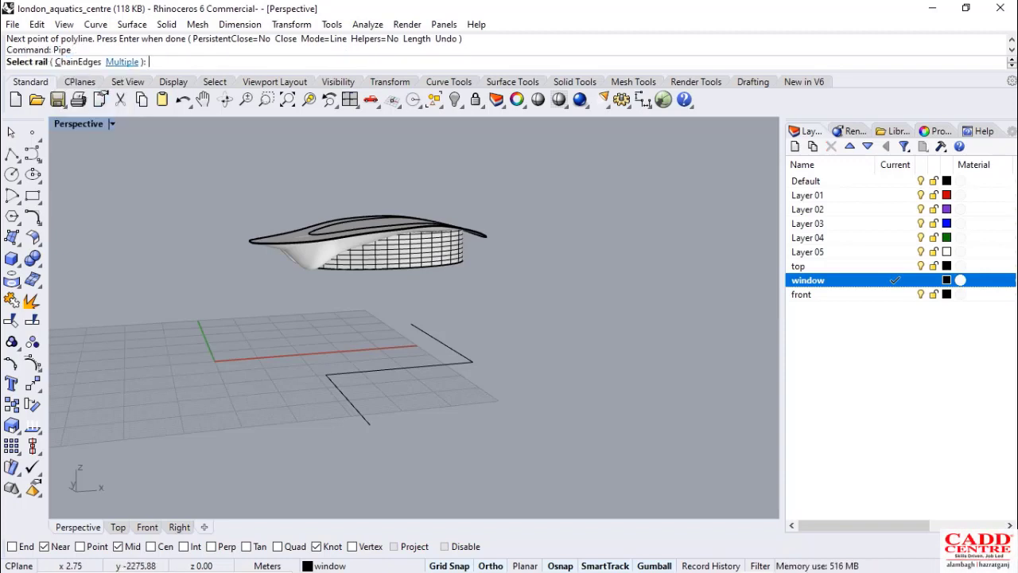
click(346, 396)
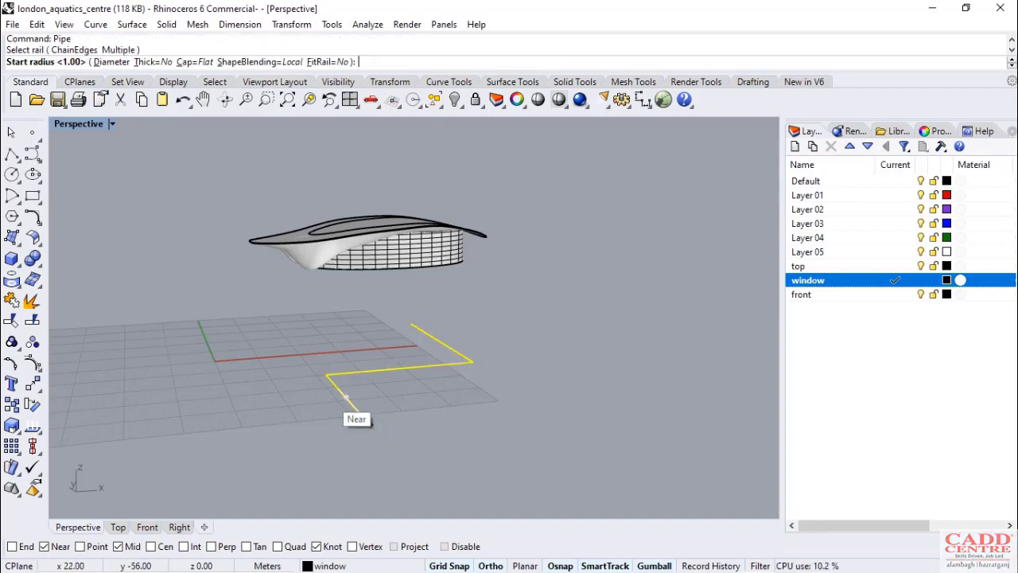
key(Return)
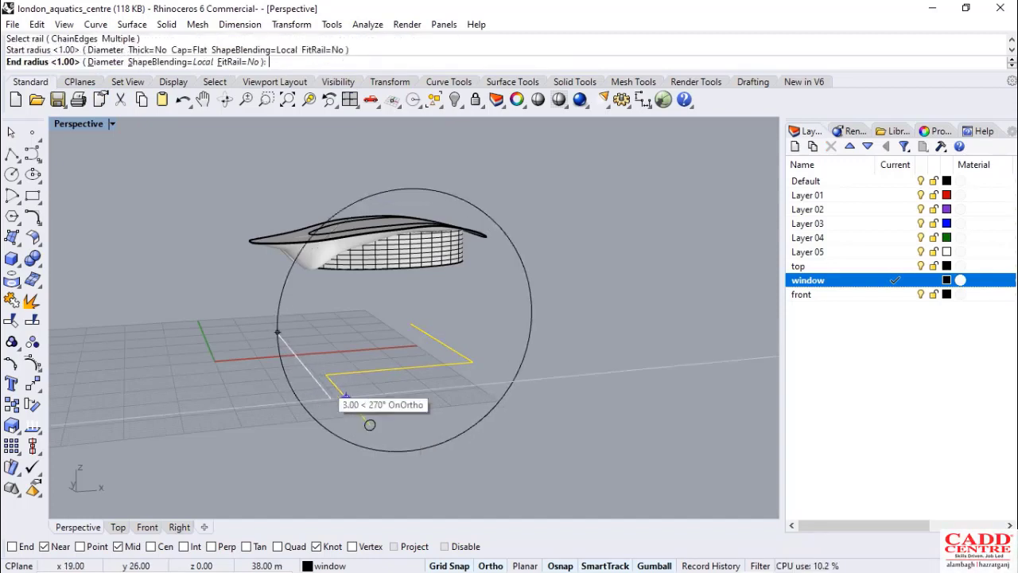
click(370, 421)
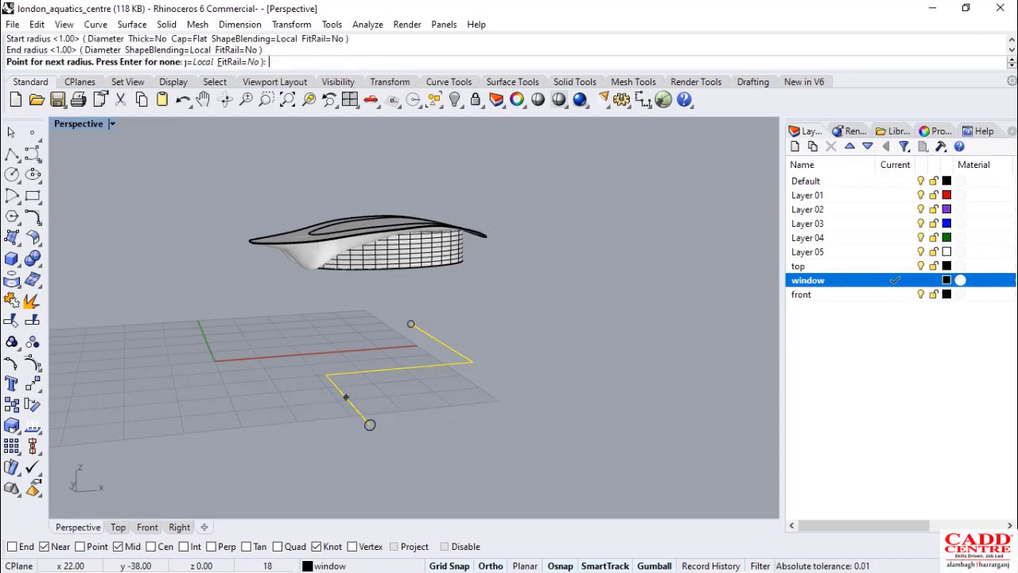
scroll(392, 350, up, 3)
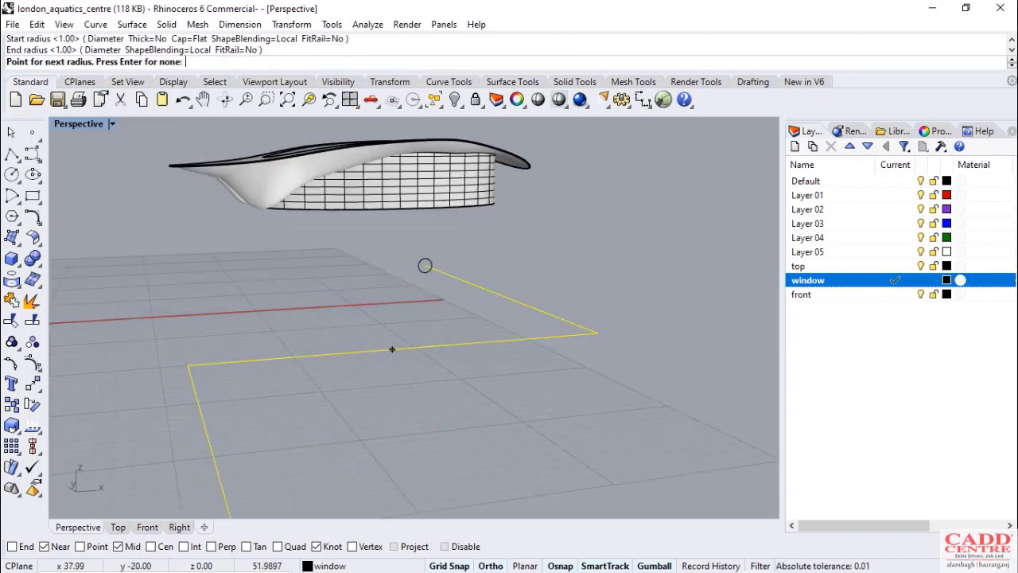
scroll(393, 349, down, 5)
key(Return)
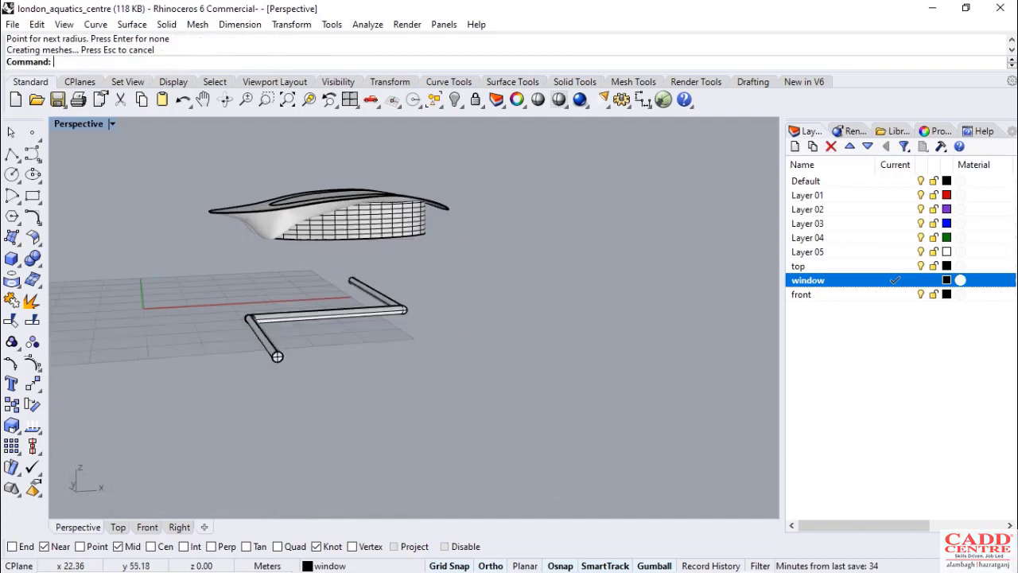
Examine the pipe along the stepped polyline from several distances and angles
scroll(362, 350, down, 6)
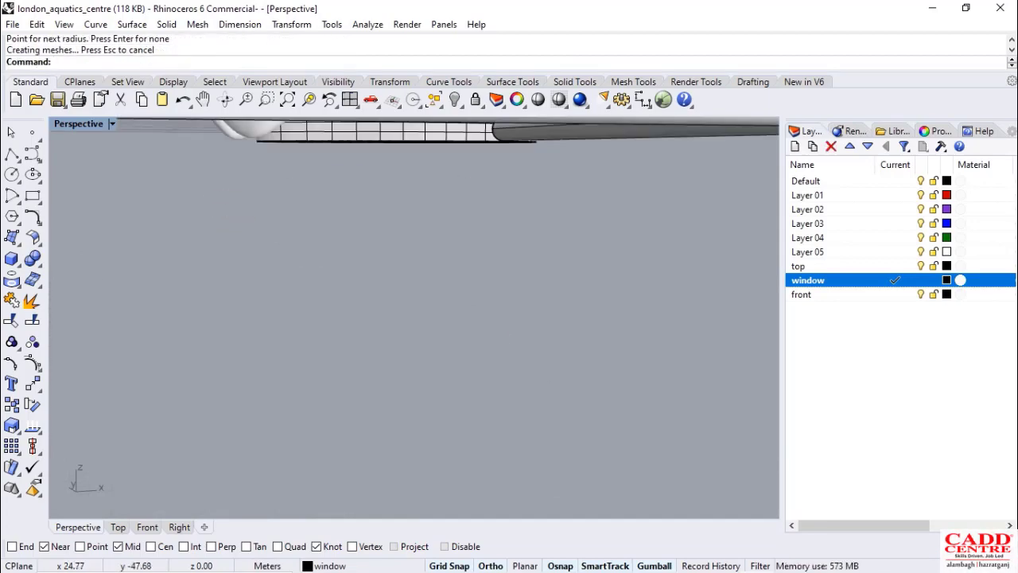
scroll(362, 351, up, 4)
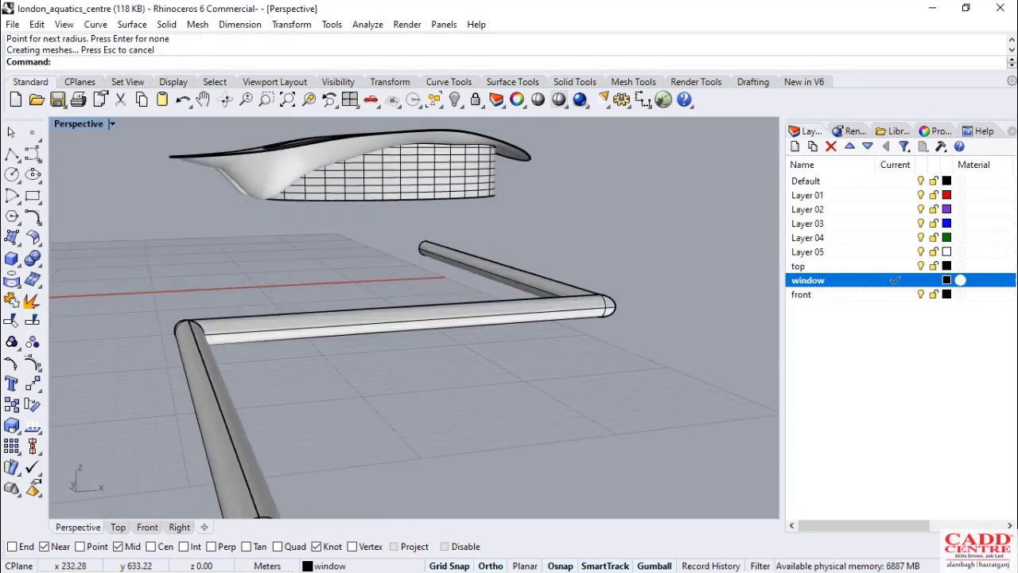
scroll(363, 311, down, 3)
scroll(364, 310, up, 3)
scroll(364, 311, down, 5)
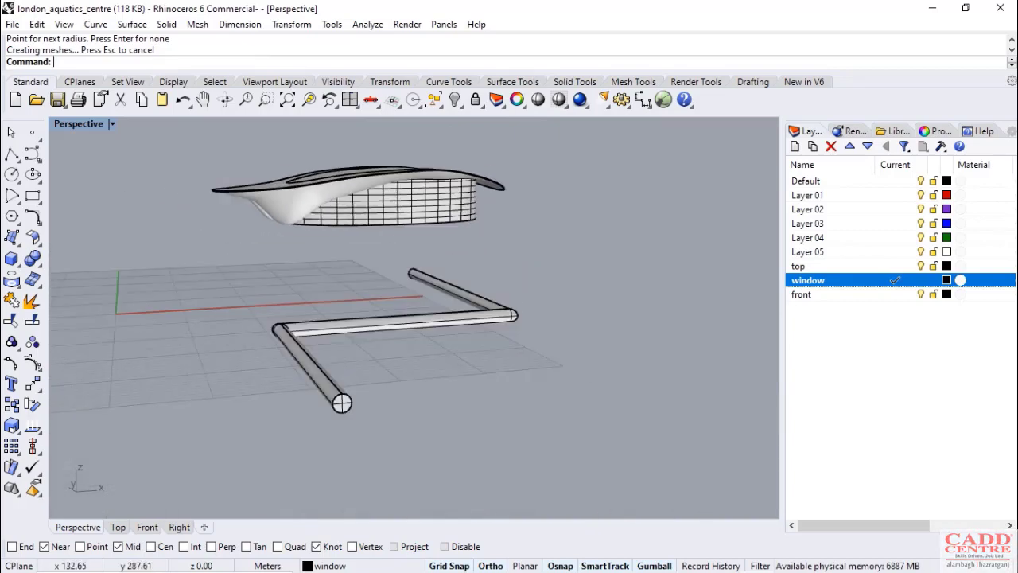
scroll(363, 311, up, 5)
scroll(374, 358, down, 3)
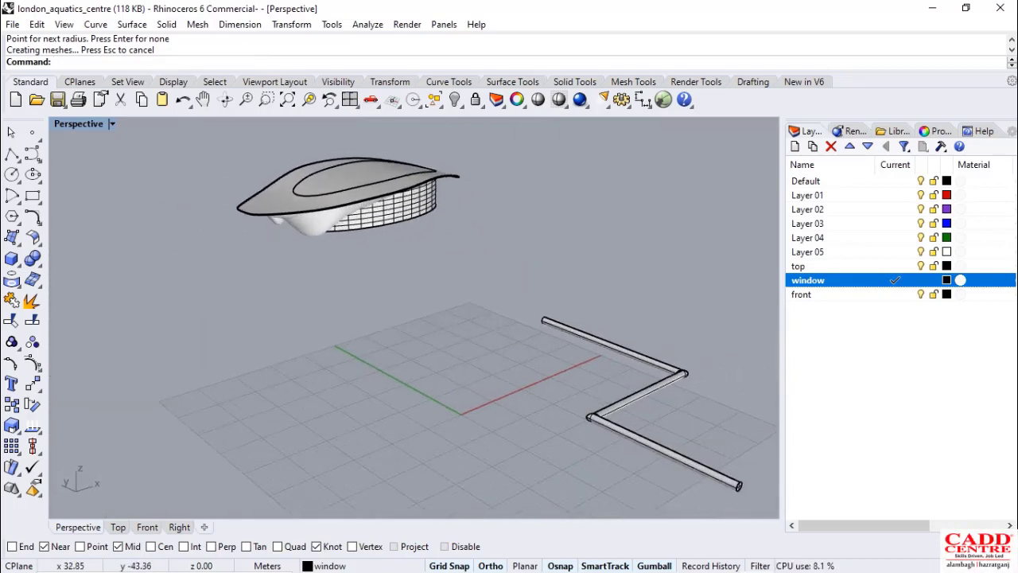
Delete the stepped pipe and its source polyline from the ground plane
click(393, 456)
key(Delete)
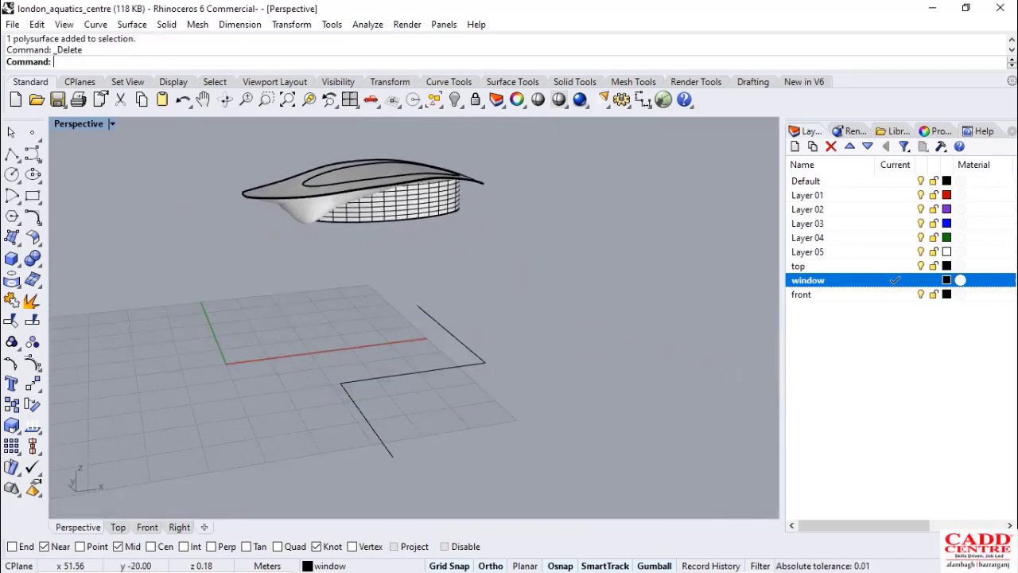
drag(349, 429, 348, 431)
key(Delete)
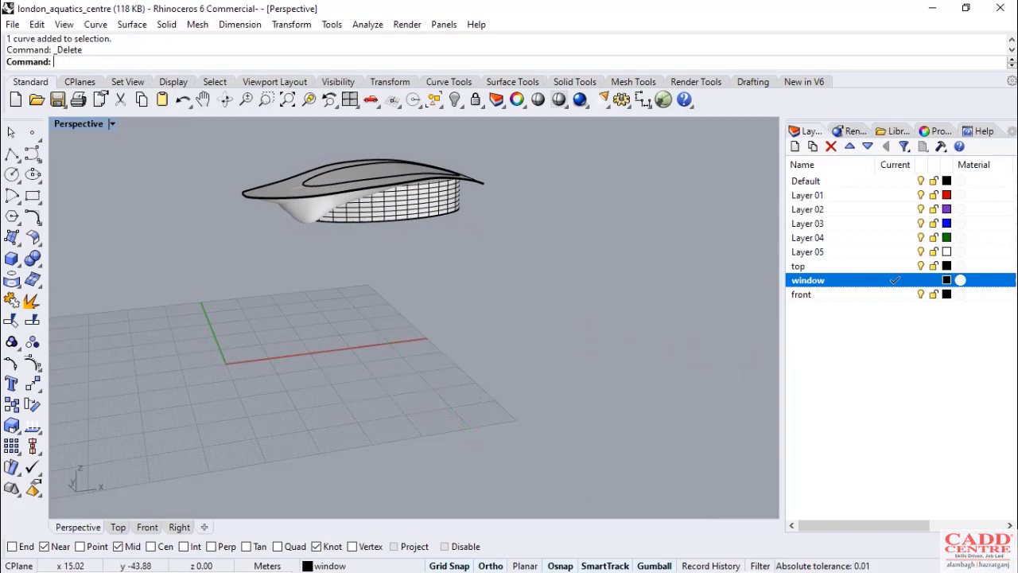
Select all contour curves on the window layer and pipe them with a radius of 0.2 m, leaving nothing selected
scroll(387, 198, up, 3)
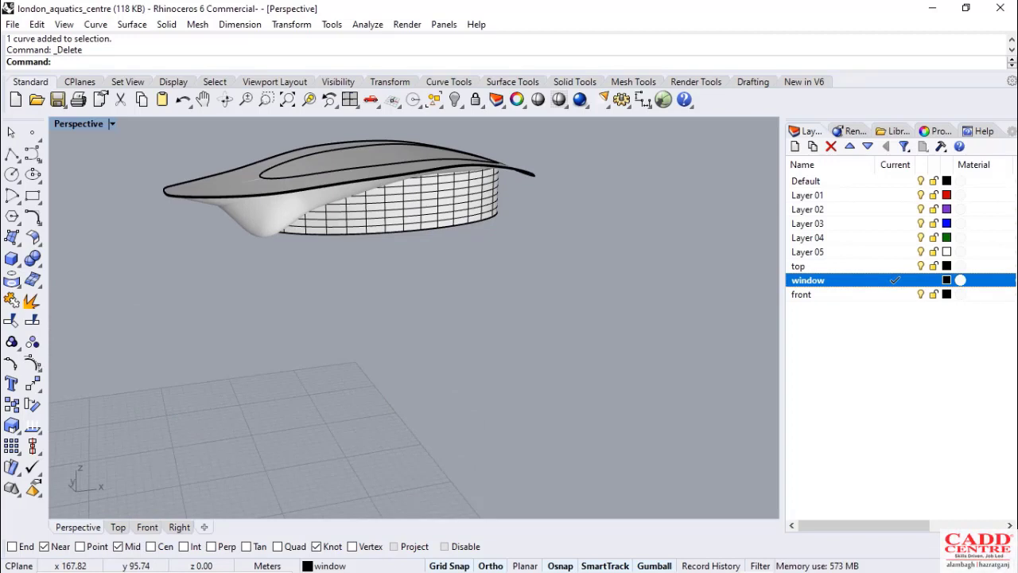
right_click(812, 280)
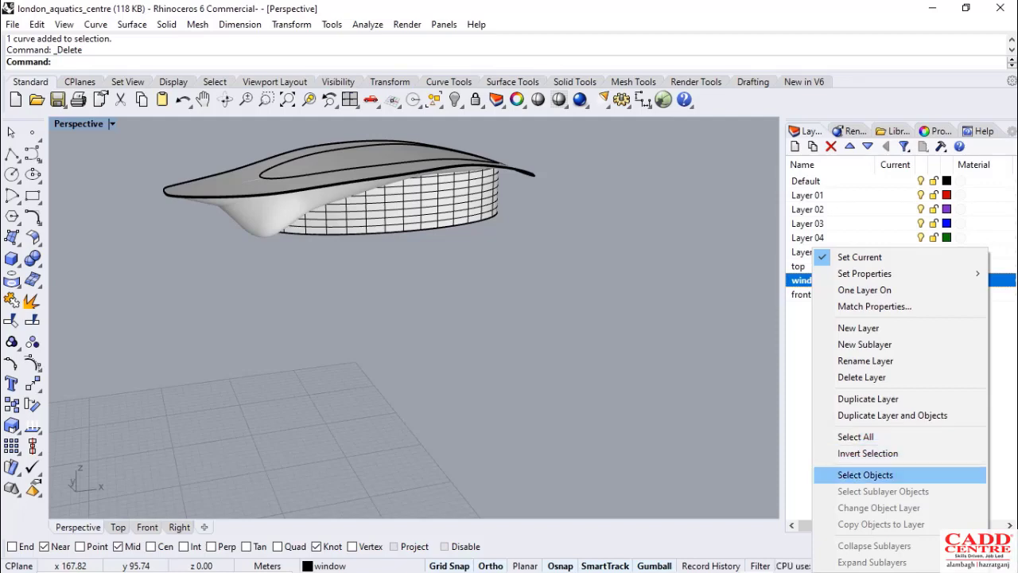
click(865, 474)
scroll(398, 215, up, 4)
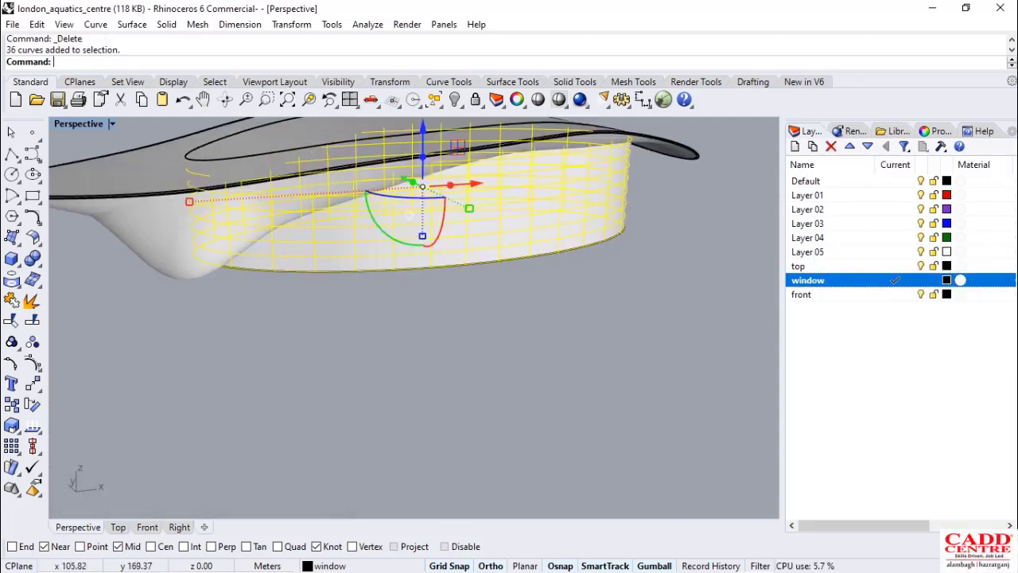
scroll(409, 215, down, 4)
scroll(390, 275, up, 5)
scroll(386, 282, down, 5)
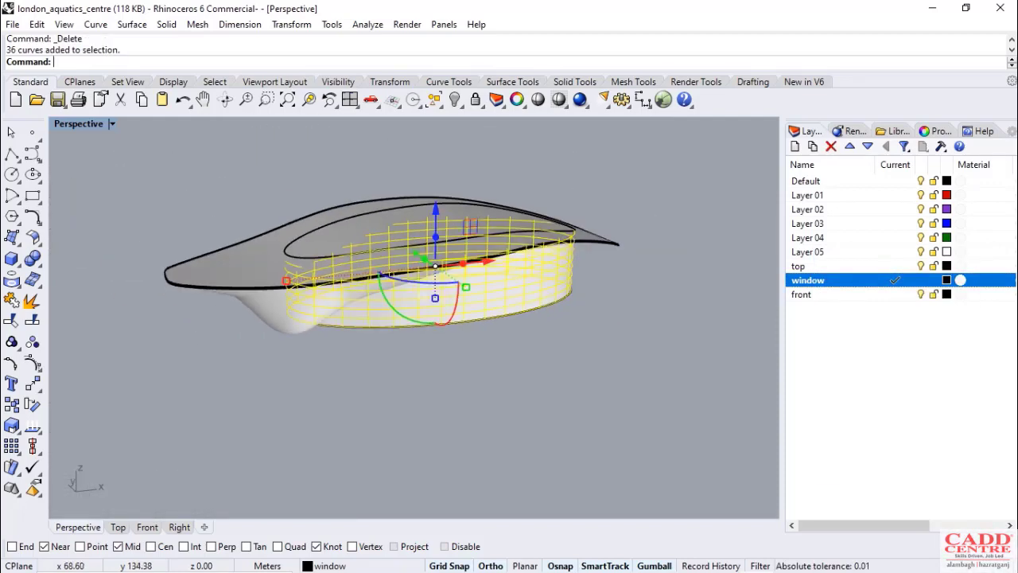
mouse_move(425, 295)
right_down()
mouse_move(286, 275)
mouse_move(318, 326)
mouse_move(416, 300)
right_up()
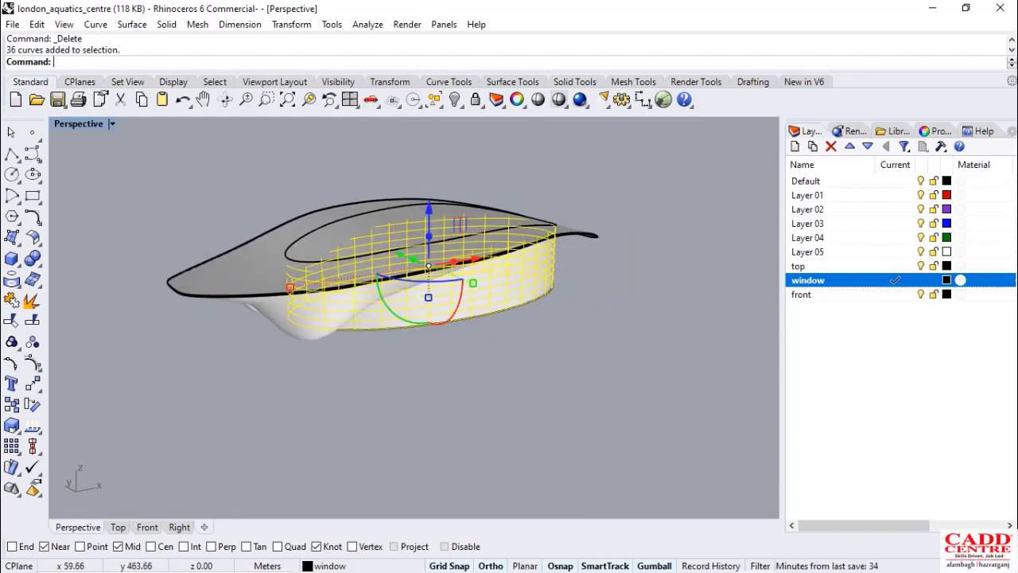
text(ipe)
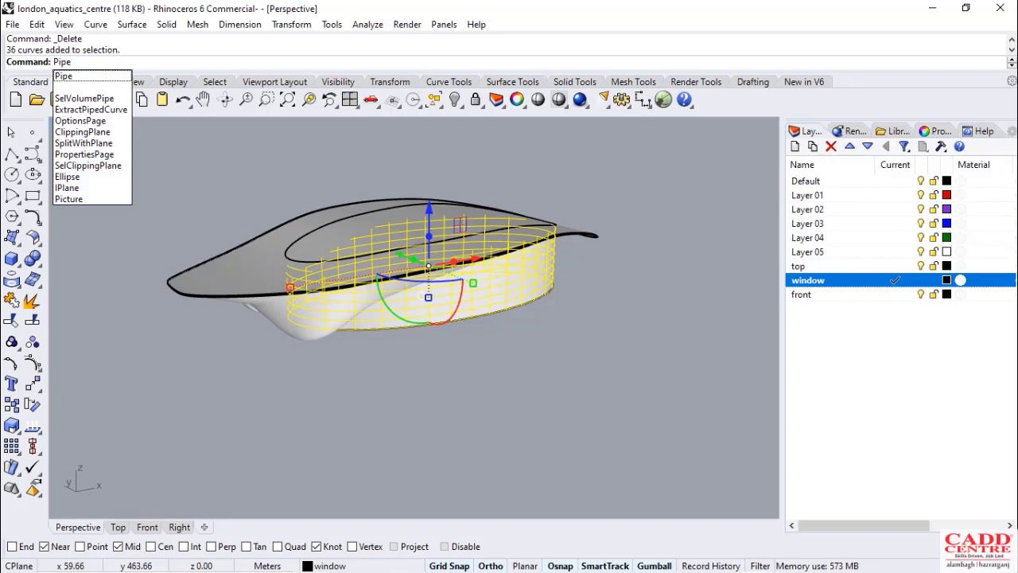
key(Return)
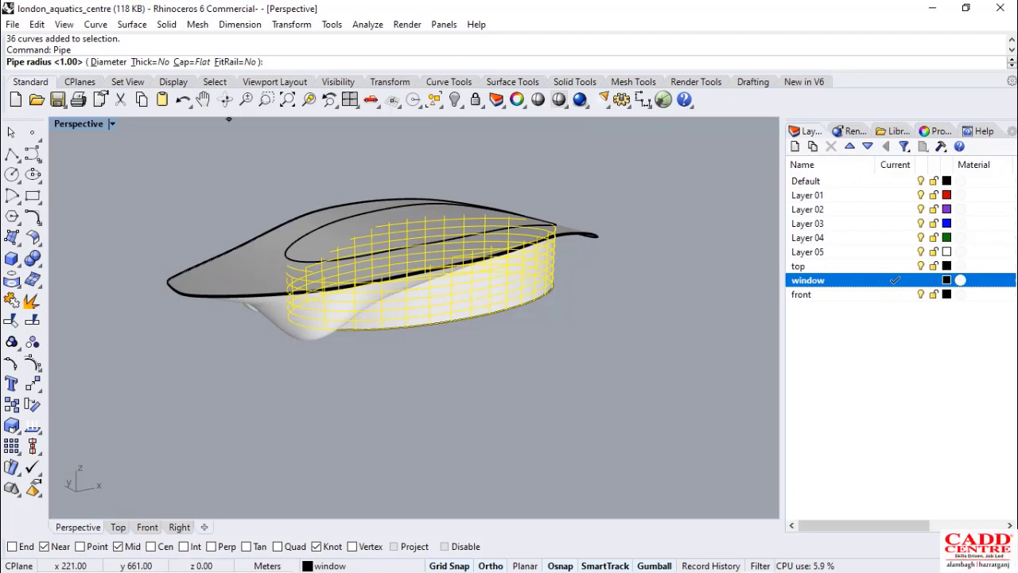
text(0)
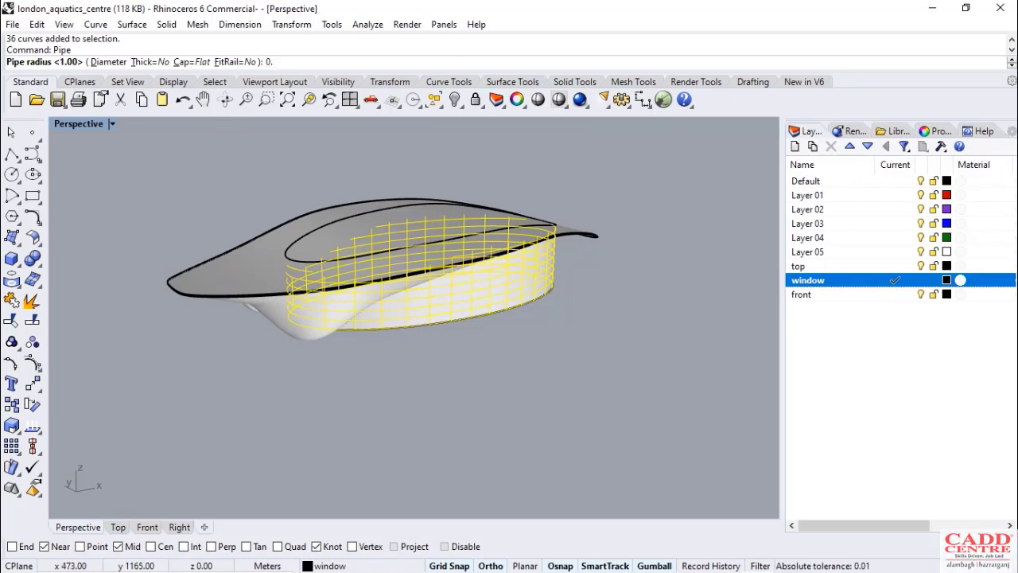
text(.2)
key(Return)
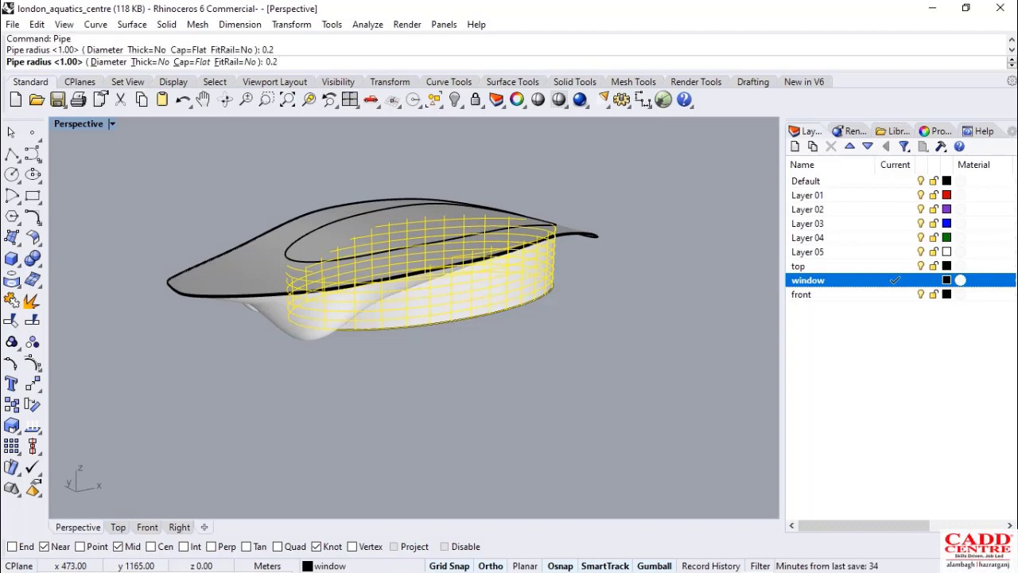
key(Escape)
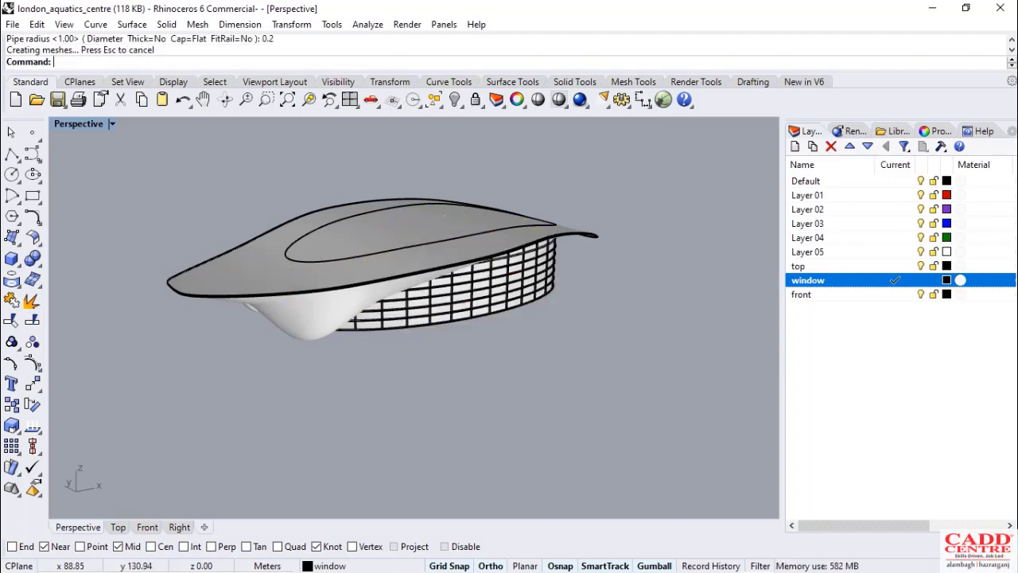
Examine the piped glazing grid on the wall beneath the roof, both close up and from a distance
scroll(493, 308, up, 20)
scroll(493, 308, down, 15)
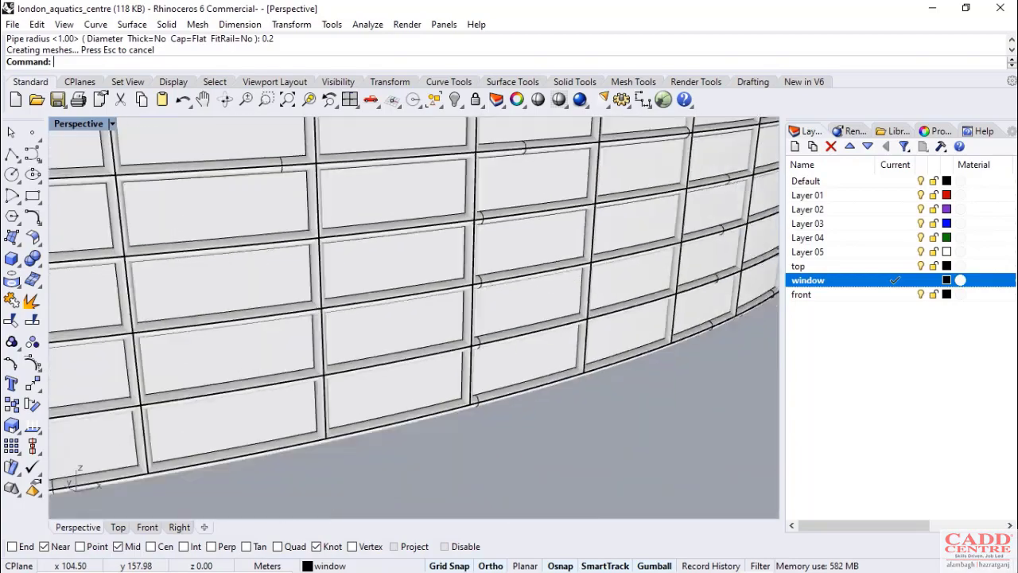
mouse_move(493, 318)
right_down()
mouse_move(358, 317)
mouse_move(222, 334)
mouse_move(493, 316)
right_up()
scroll(513, 314, down, 13)
scroll(549, 301, up, 5)
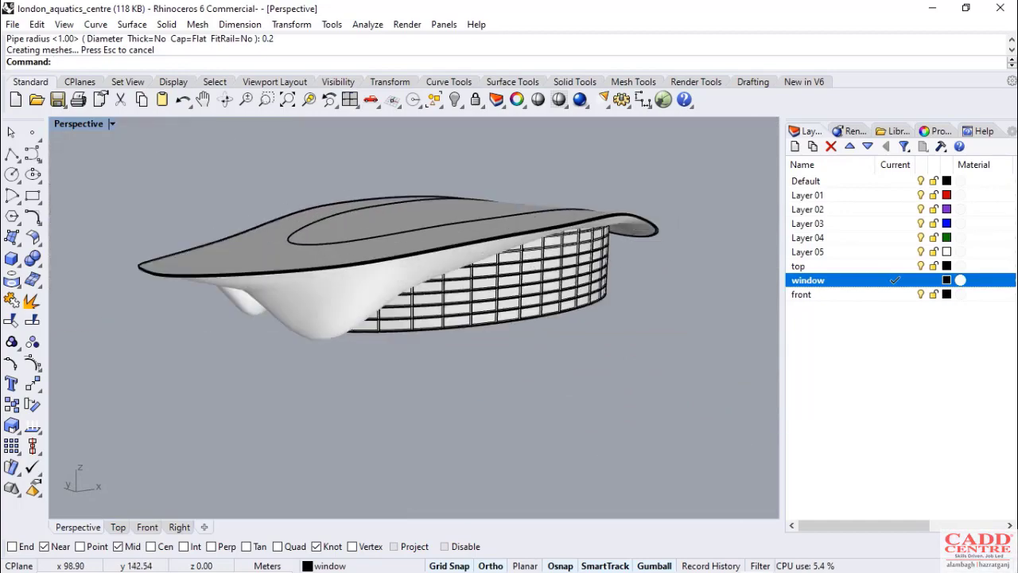
right_drag(549, 300, 491, 283)
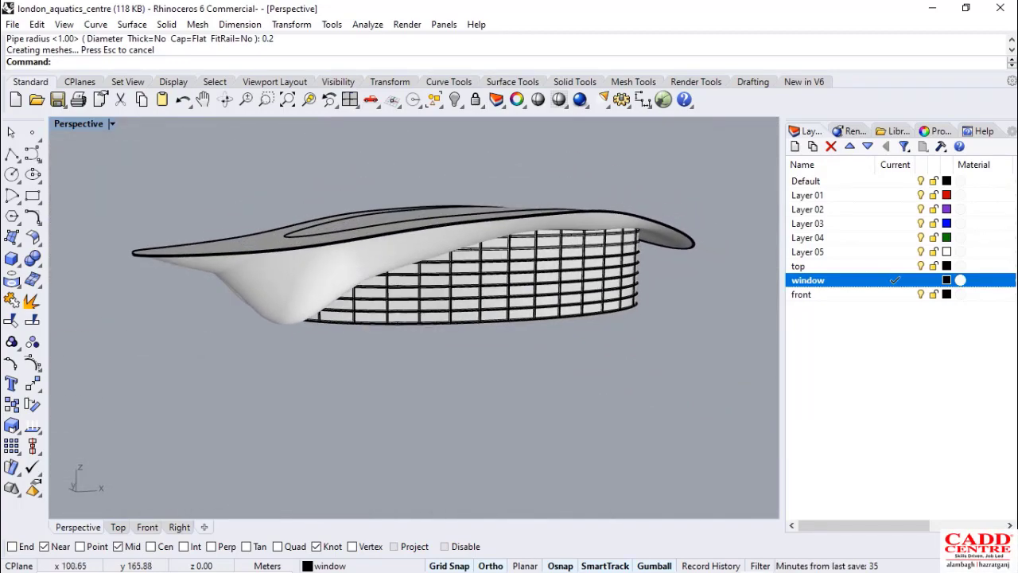
scroll(394, 279, down, 4)
scroll(541, 253, up, 5)
scroll(354, 229, down, 10)
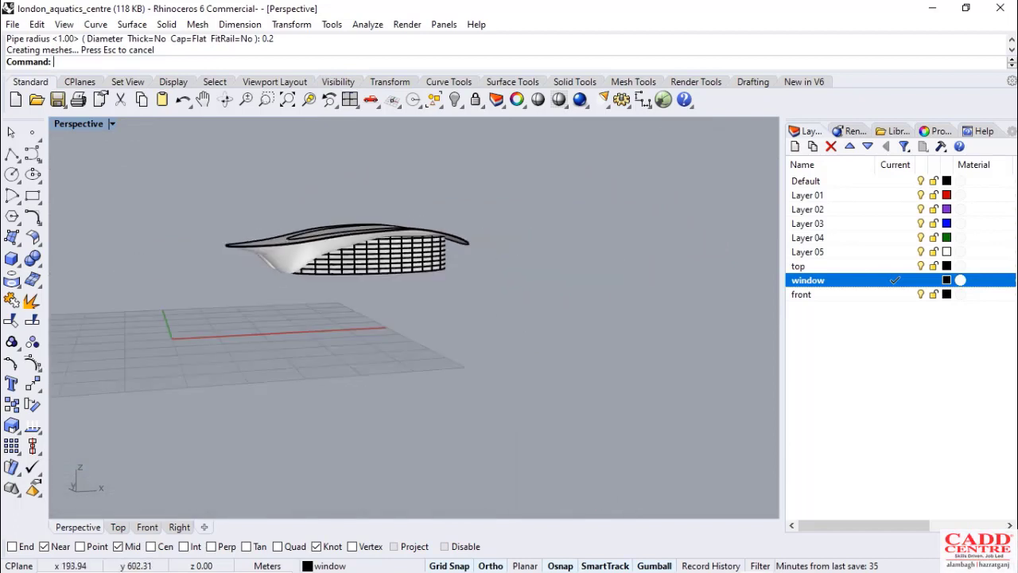
right_drag(413, 279, 376, 276)
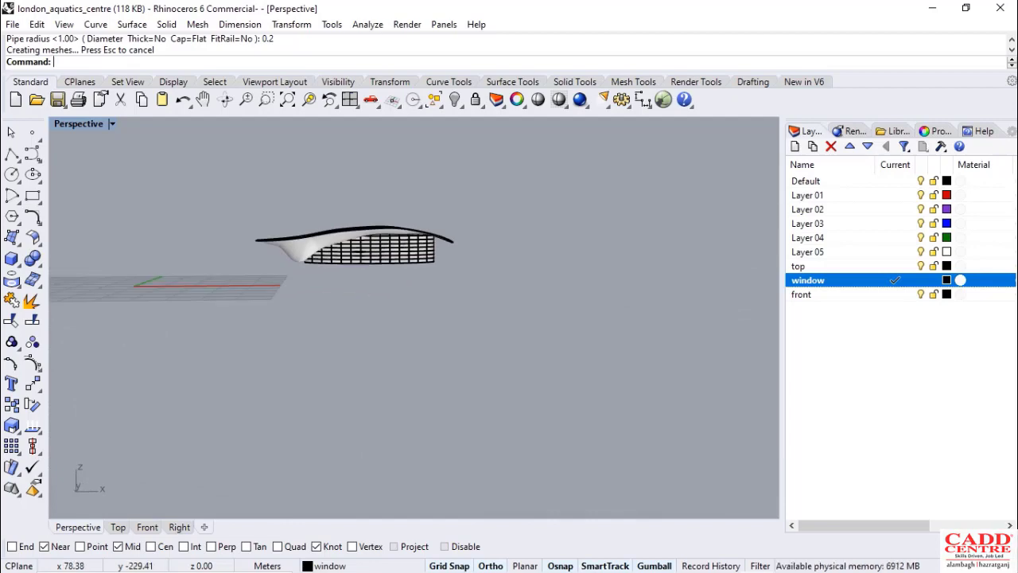
Check the London Aquatics Centre reference photo in Chrome and return to Rhinoceros
mouse_move(518, 563)
mouse_move(484, 557)
click(398, 494)
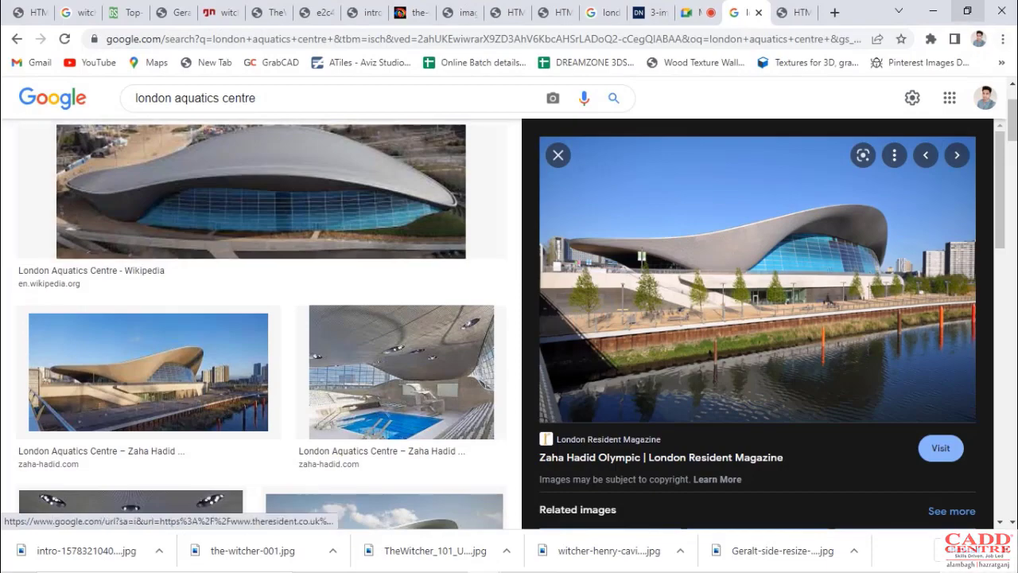
click(929, 11)
In the Top view, draw a large horizontal ellipse enclosing the roof outline, centred beyond the roof's negative-x end
right_drag(436, 302, 473, 410)
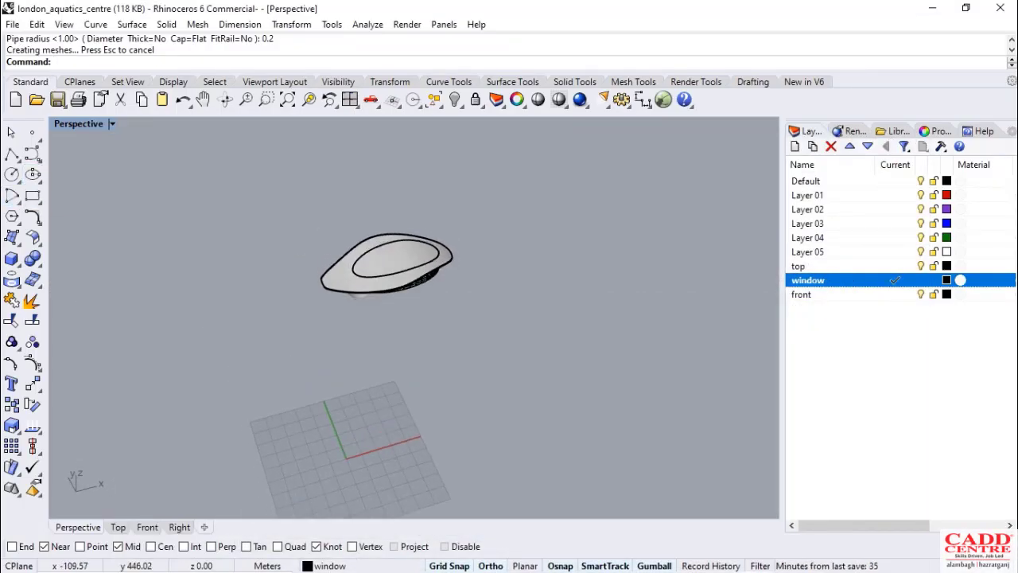
double_click(79, 124)
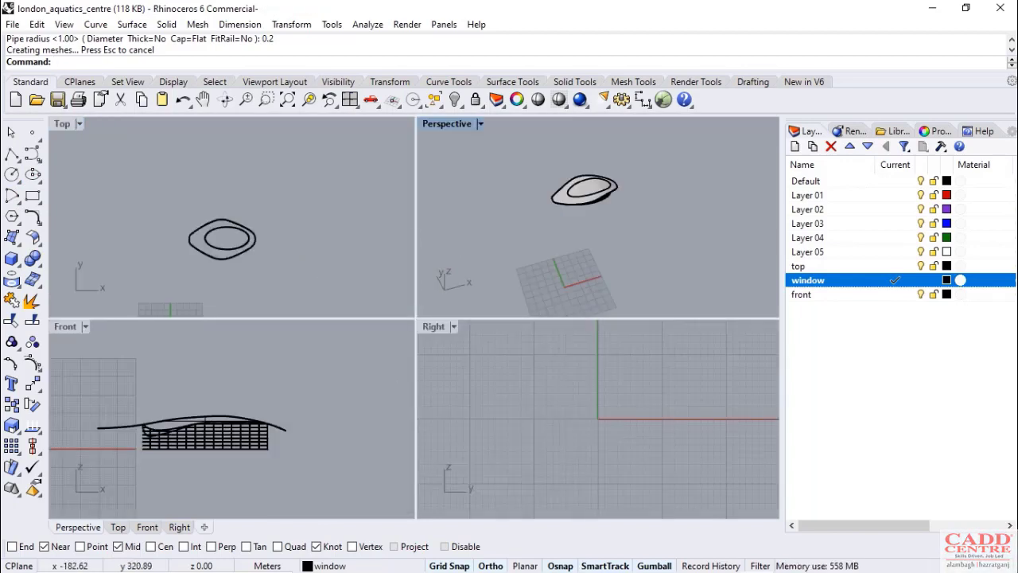
double_click(62, 124)
scroll(469, 395, up, 2)
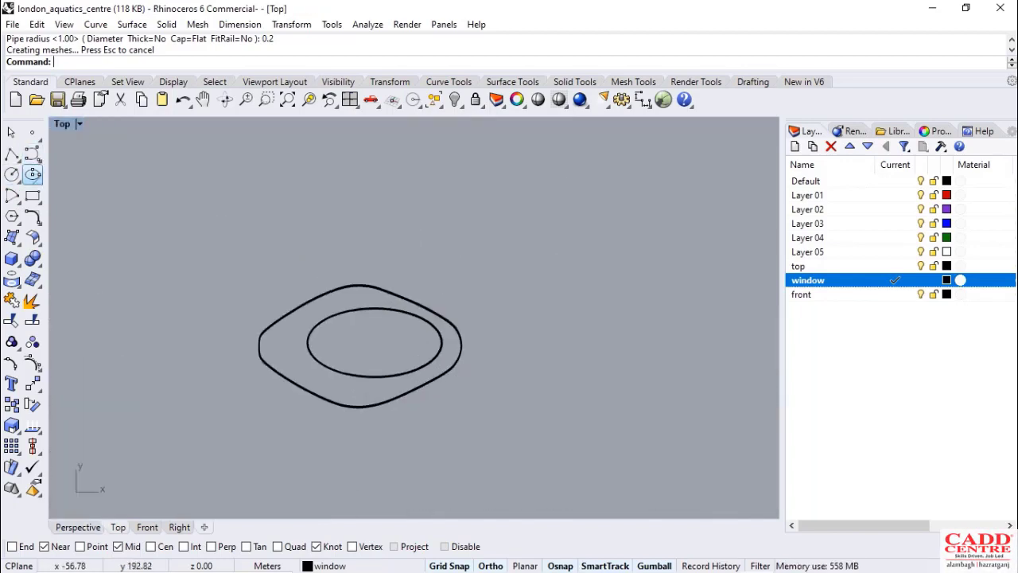
click(33, 173)
click(144, 355)
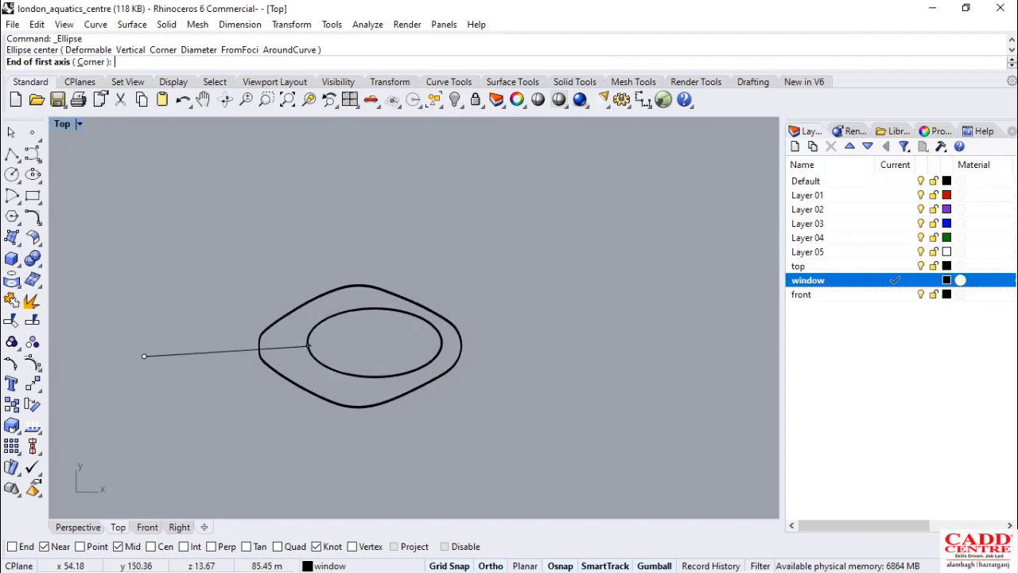
click(563, 356)
click(144, 238)
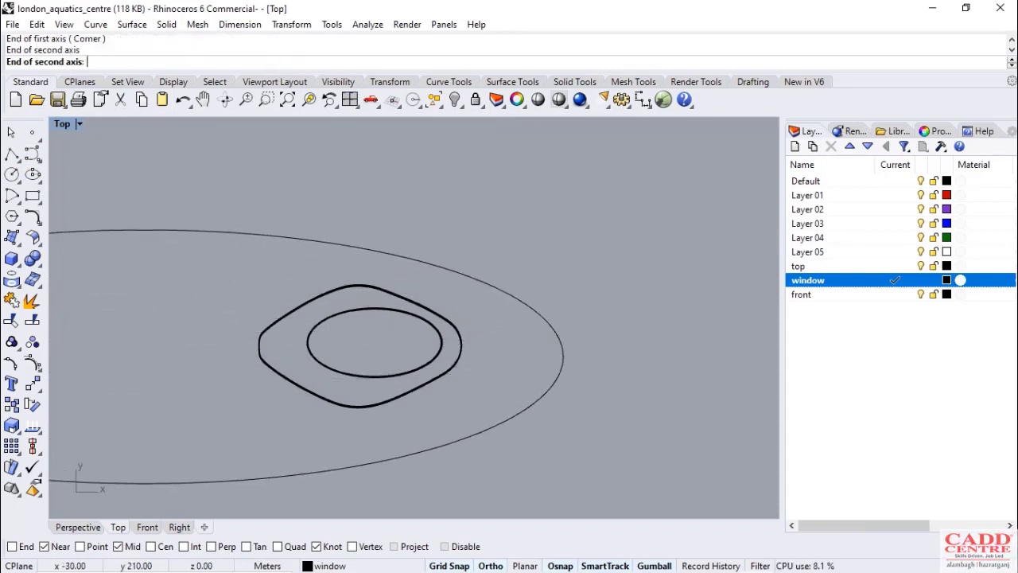
Move the large ellipse in the positive x direction until it is roughly centred around the roof outline, leaving it deselected
scroll(573, 250, down, 5)
click(570, 295)
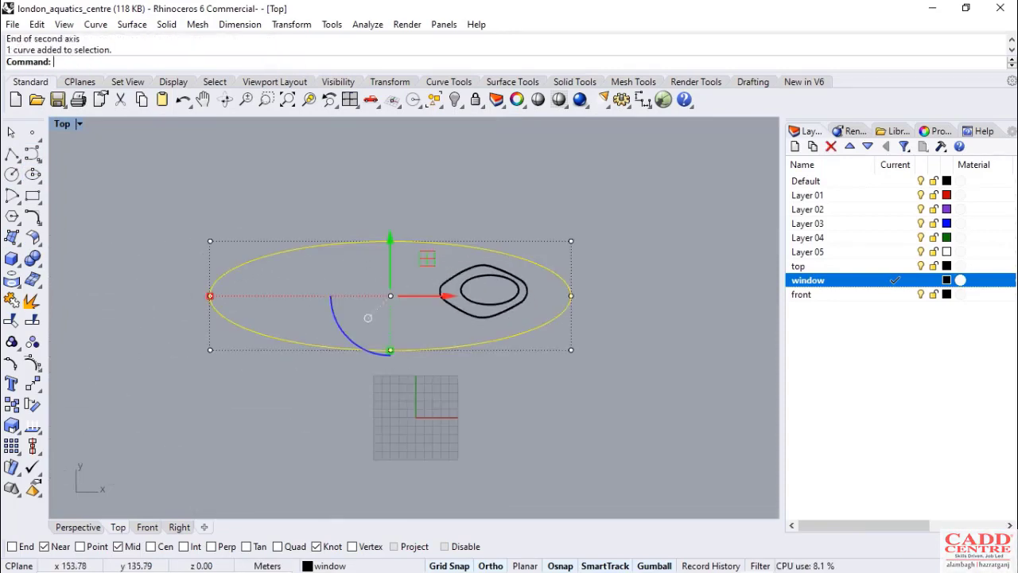
drag(429, 295, 512, 295)
click(526, 406)
scroll(521, 381, up, 4)
mouse_move(507, 422)
right_down()
mouse_move(581, 341)
mouse_move(506, 430)
right_up()
scroll(484, 427, down, 3)
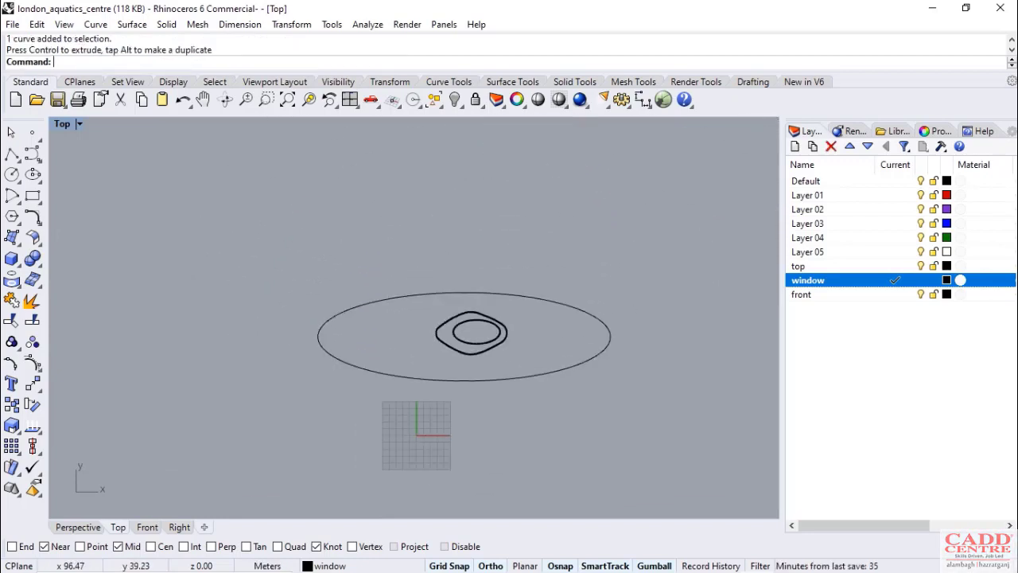
In the Perspective view, fill the large ellipse with a planar surface using PlanarSrf, leaving nothing selected
double_click(61, 124)
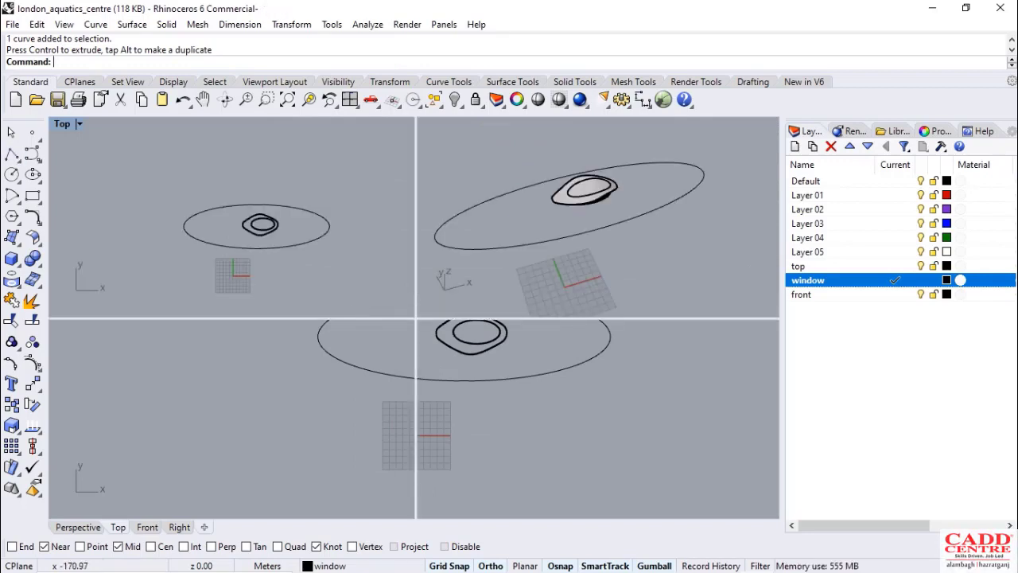
scroll(291, 271, down, 4)
double_click(447, 124)
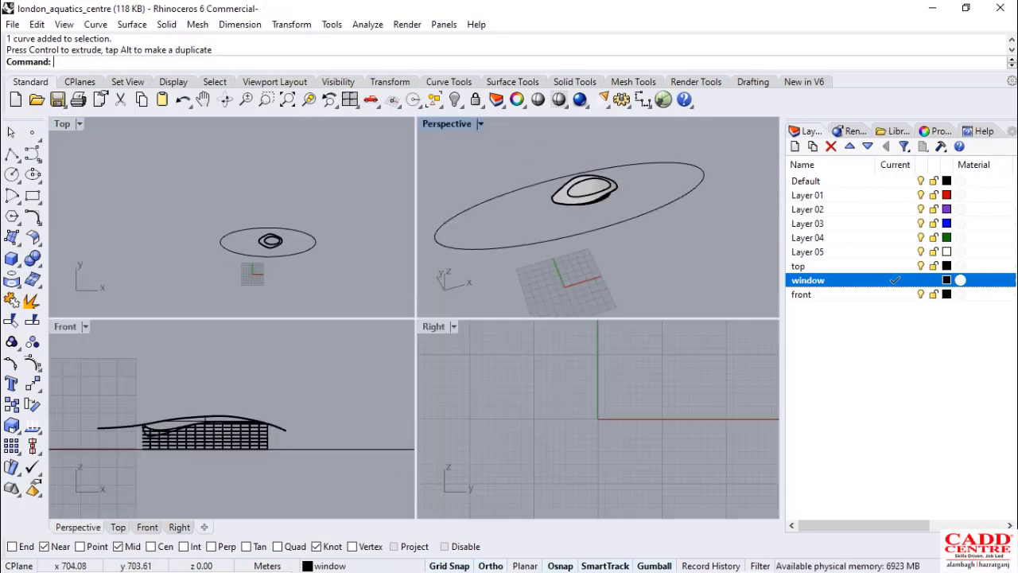
right_drag(431, 288, 465, 268)
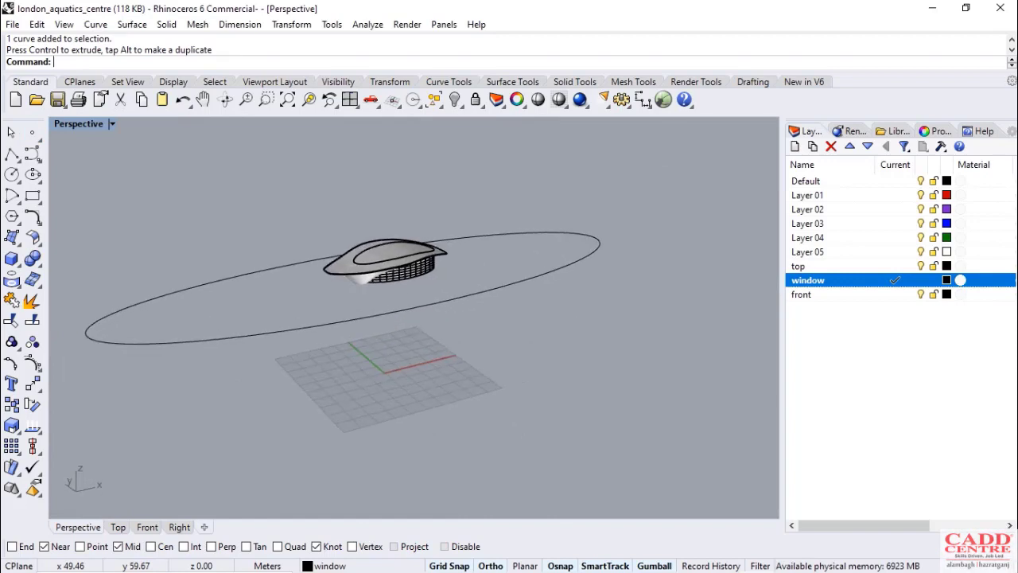
click(423, 305)
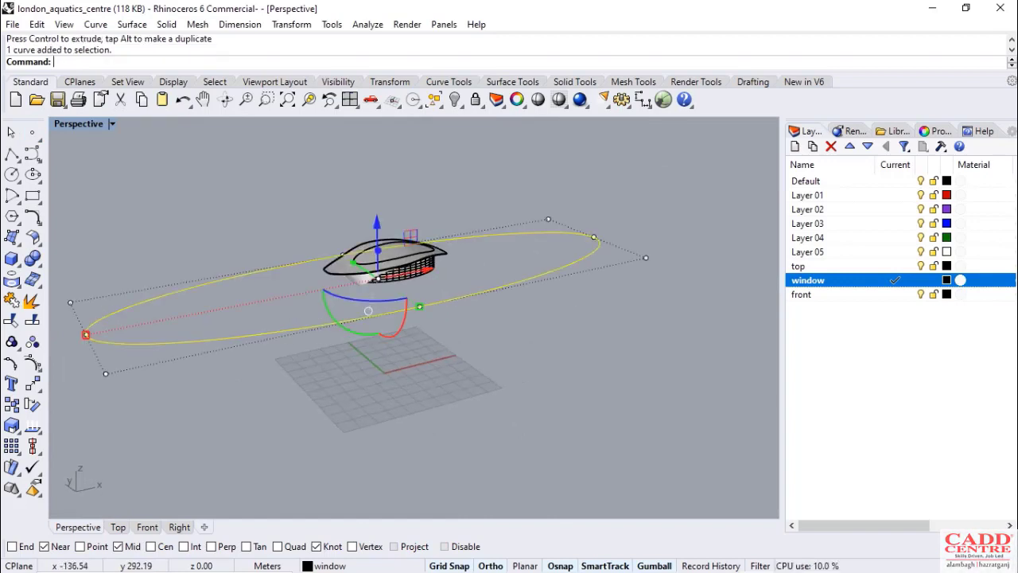
text(PlanarSrf)
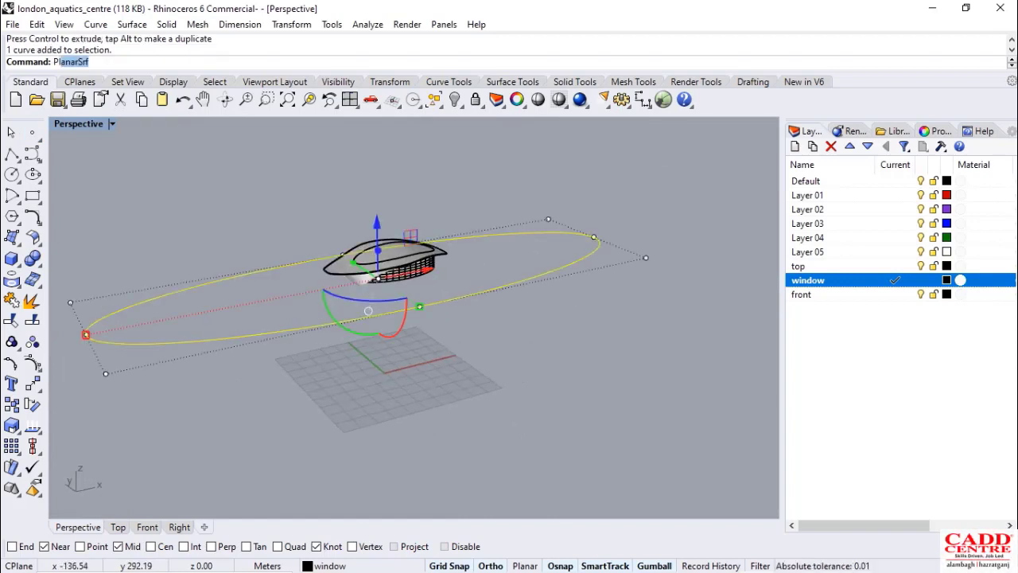
key(Return)
click(307, 221)
Turn off the surface isocurve display for the elliptical base surface and deselect it
scroll(323, 257, up, 7)
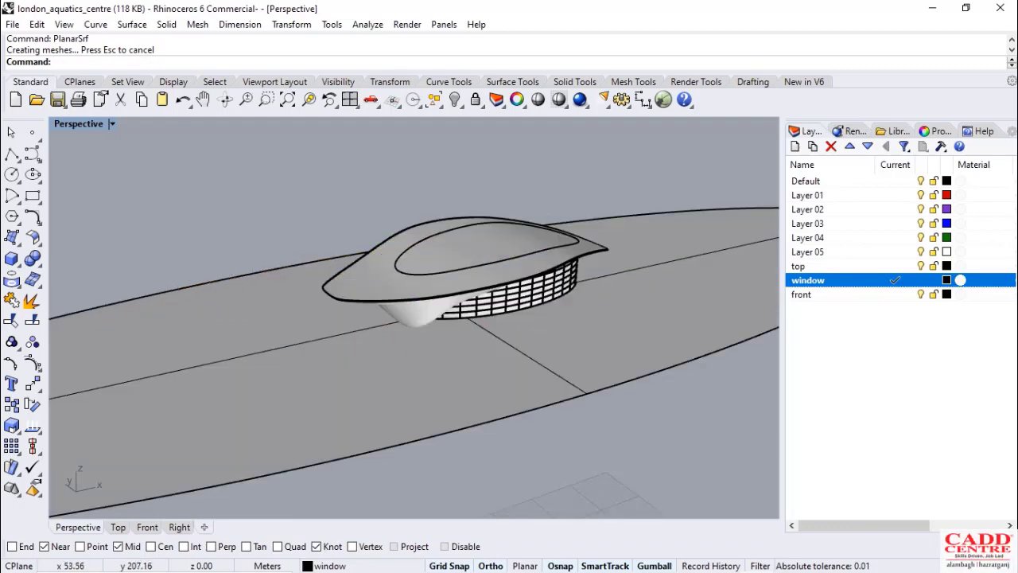
right_drag(456, 455, 358, 394)
click(391, 372)
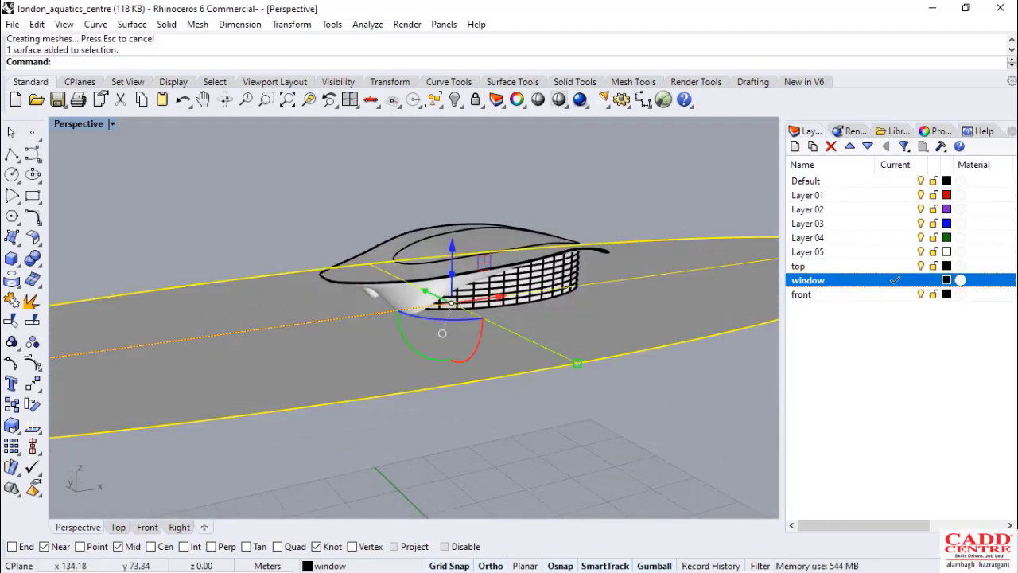
click(936, 131)
click(907, 456)
key(Escape)
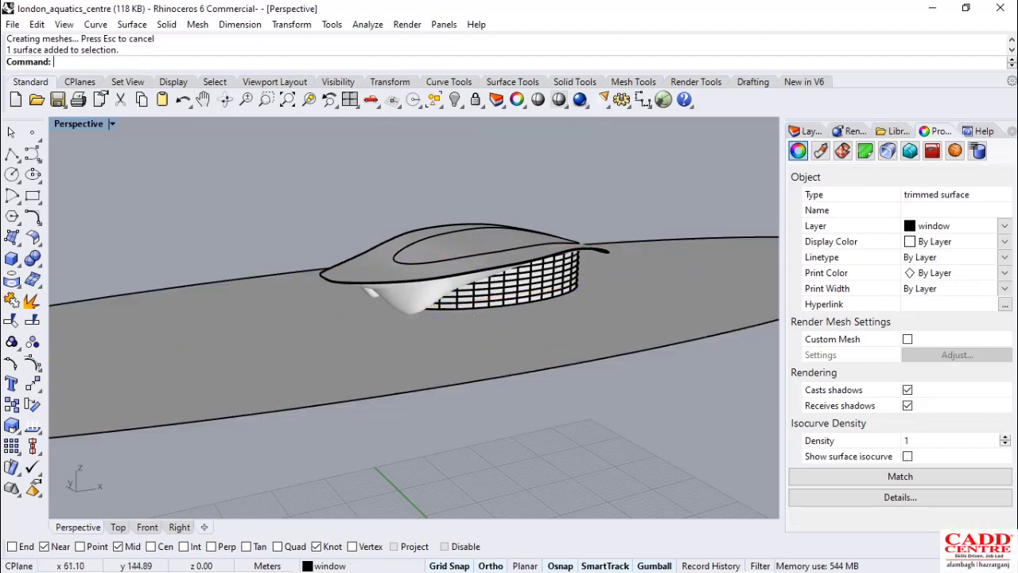
Set the Perspective viewport's display mode to Rendered
scroll(429, 307, down, 4)
scroll(482, 294, up, 10)
scroll(430, 307, up, 5)
scroll(429, 307, down, 10)
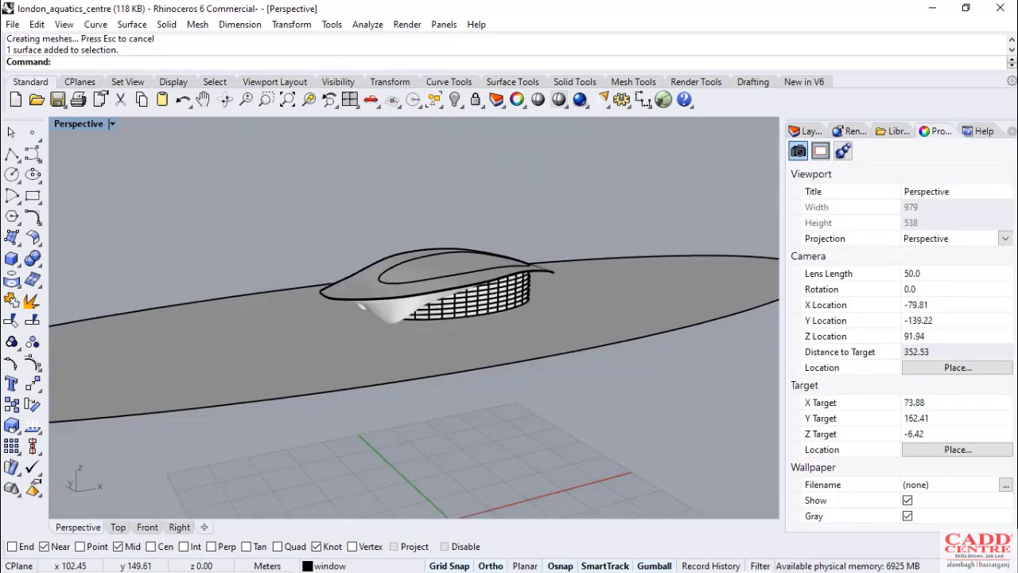
scroll(429, 307, up, 5)
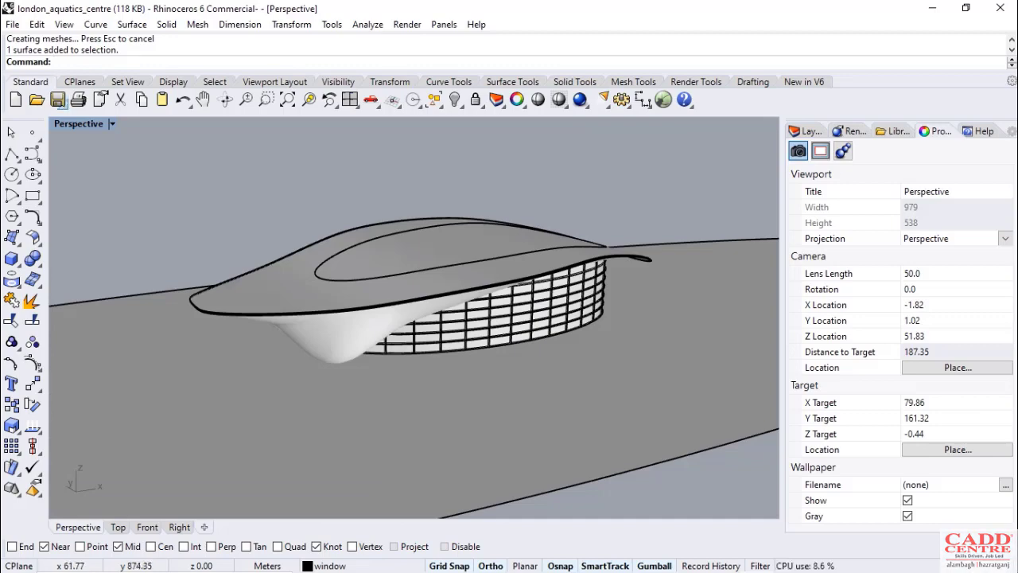
scroll(429, 307, up, 3)
scroll(430, 307, down, 6)
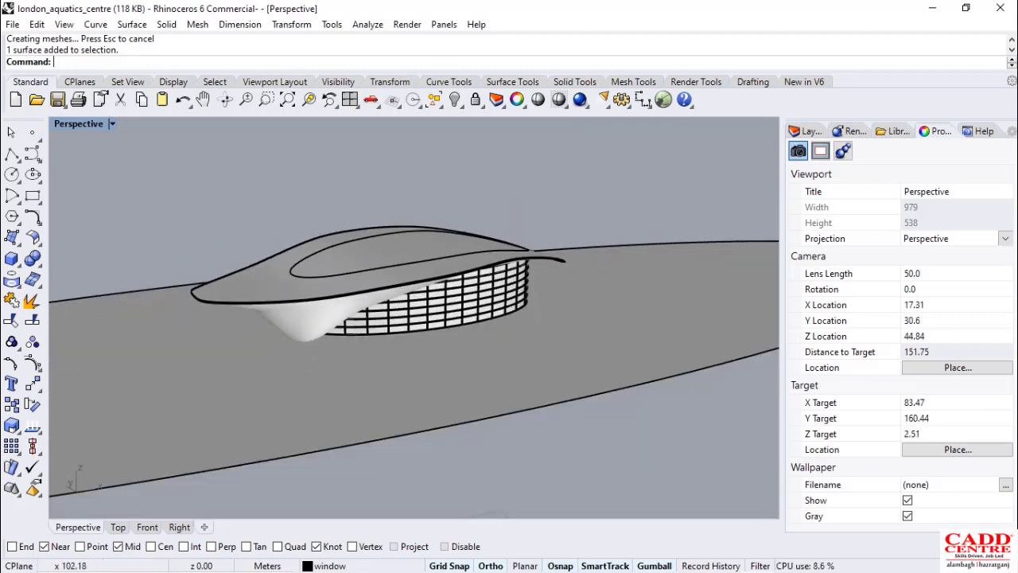
click(113, 124)
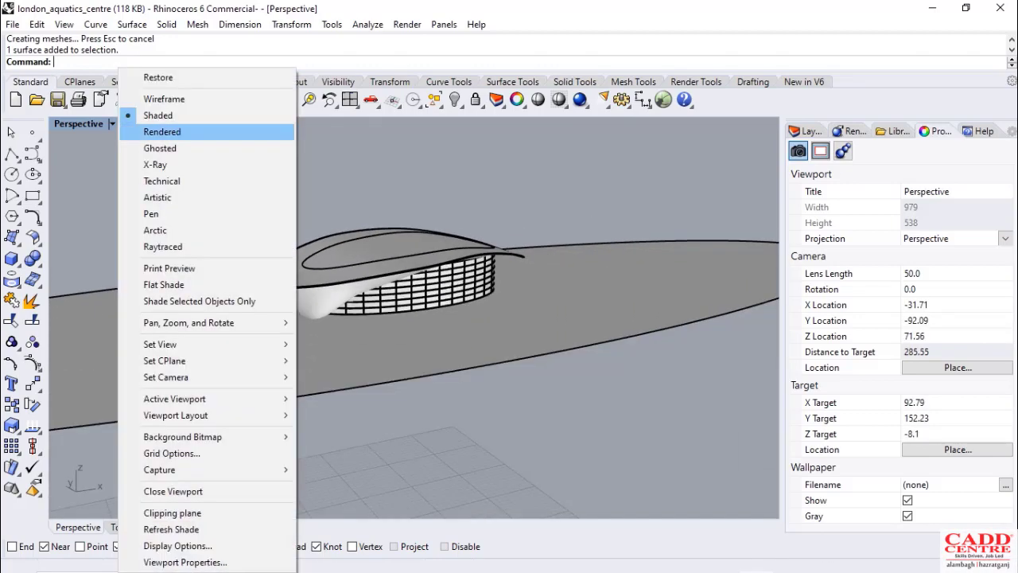
click(167, 132)
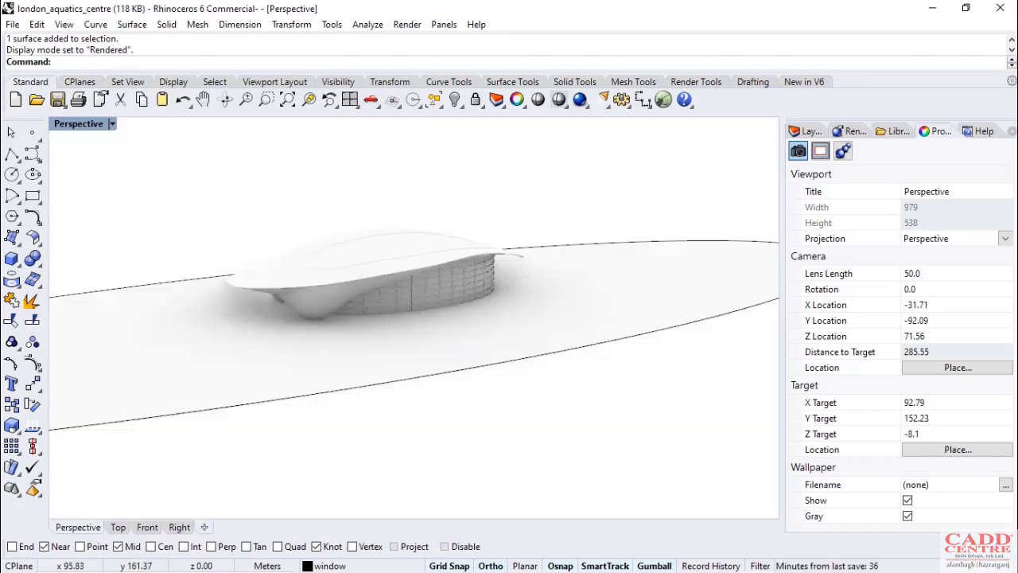
Examine the rendered roof and glazing grid from a low side angle, both close up and from farther back
scroll(429, 307, up, 6)
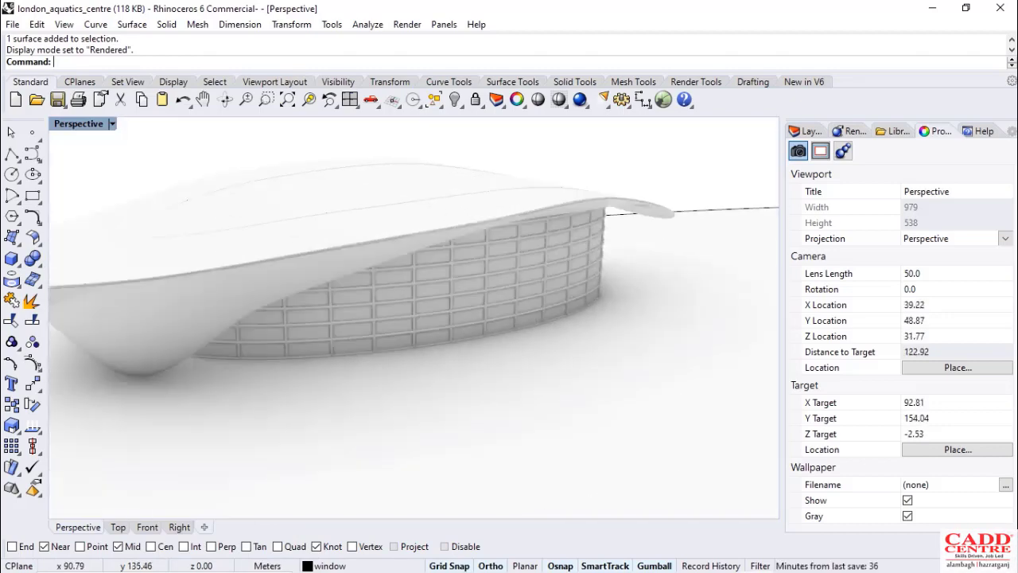
right_drag(467, 337, 559, 321)
scroll(557, 332, down, 2)
scroll(604, 326, up, 2)
scroll(529, 333, down, 2)
scroll(522, 321, up, 2)
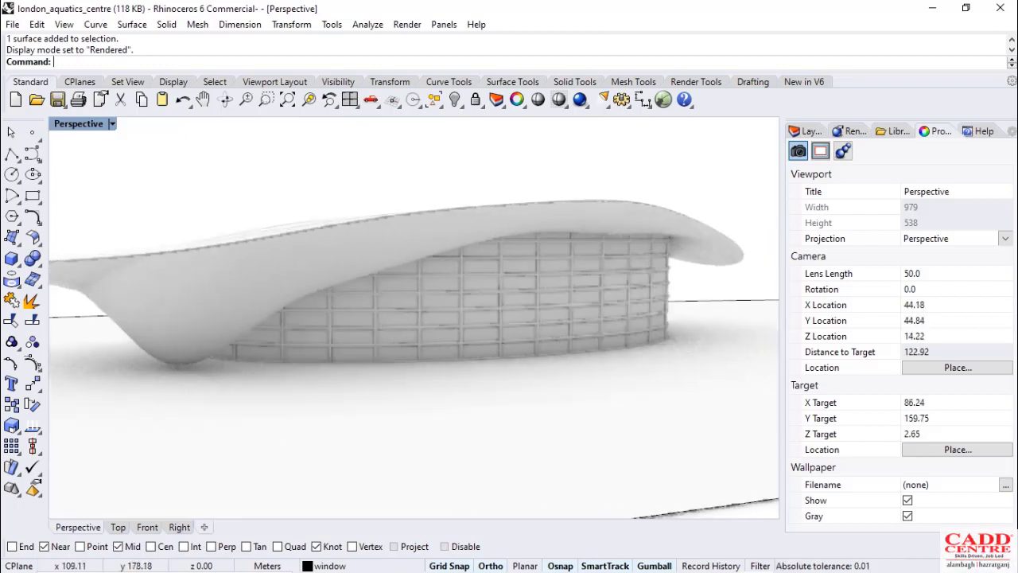
scroll(558, 322, down, 2)
Check the London Aquatics Centre reference photo in Chrome and return to Rhinoceros to compare the rendered model
mouse_move(519, 566)
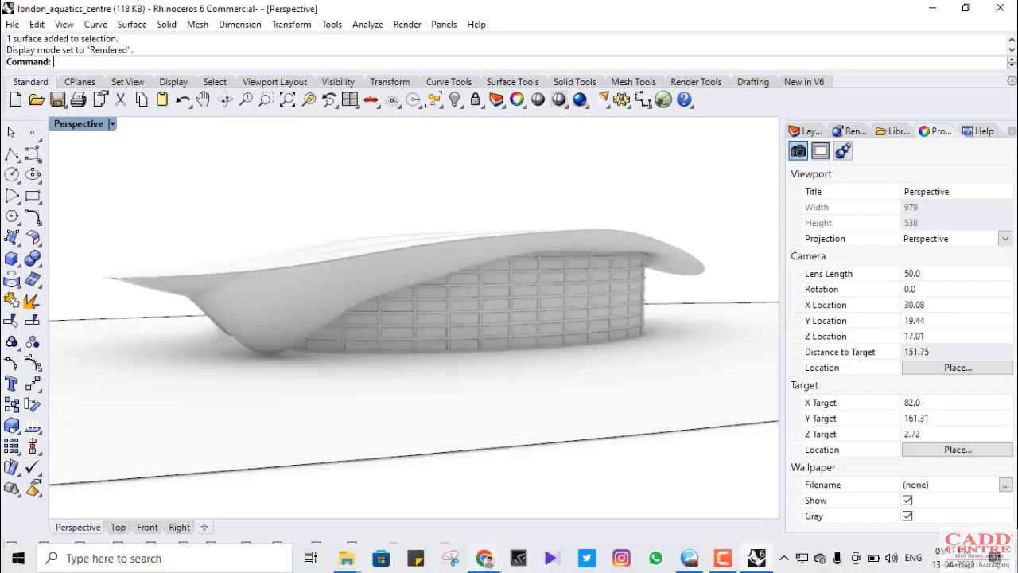
mouse_move(484, 557)
click(398, 465)
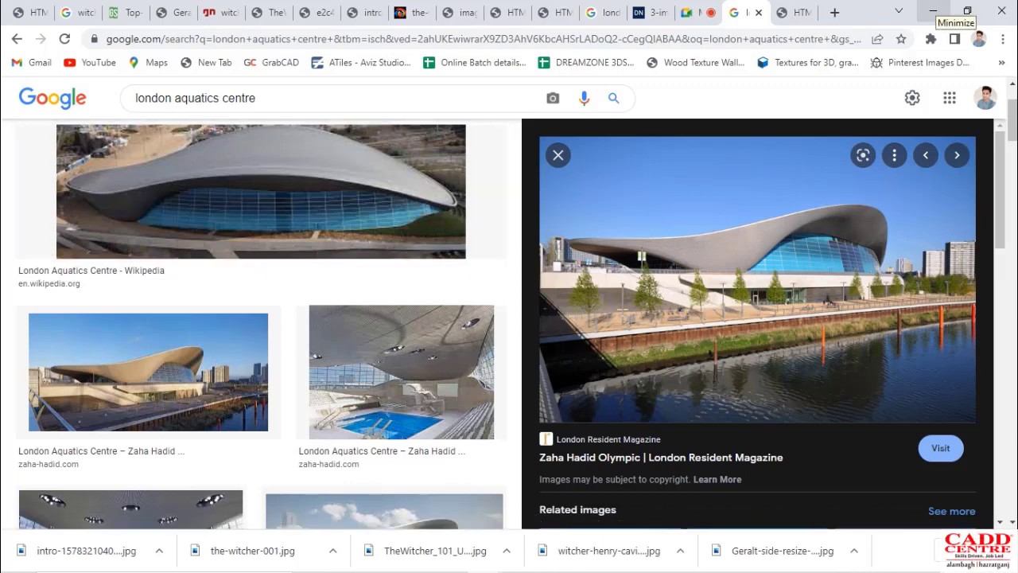
click(933, 12)
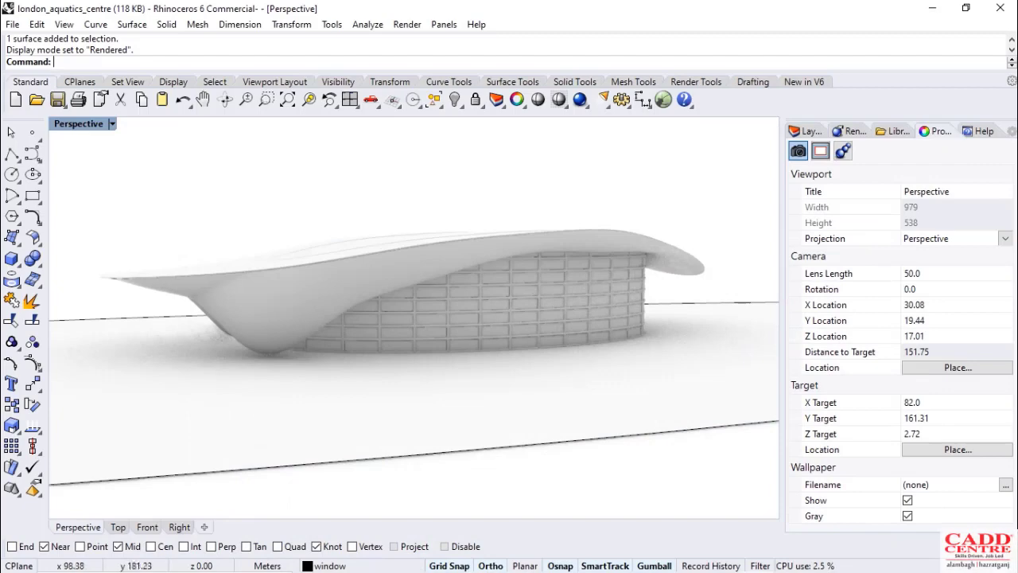
scroll(436, 280, up, 4)
scroll(468, 264, down, 4)
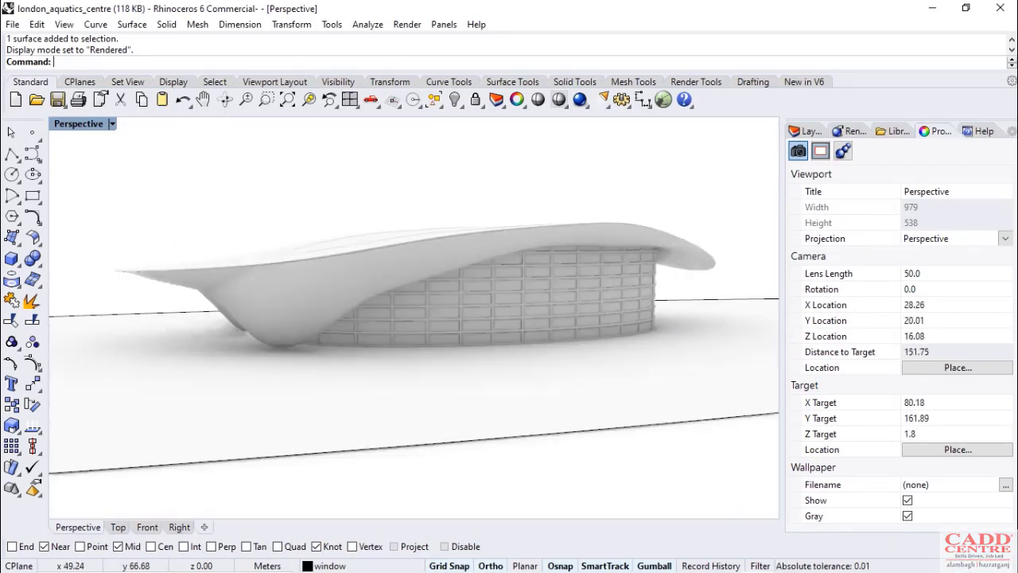
Browse Chrome's image results for aerial views of the London Aquatics Centre and its surrounding base, and return to Rhinoceros
mouse_move(509, 570)
mouse_move(484, 558)
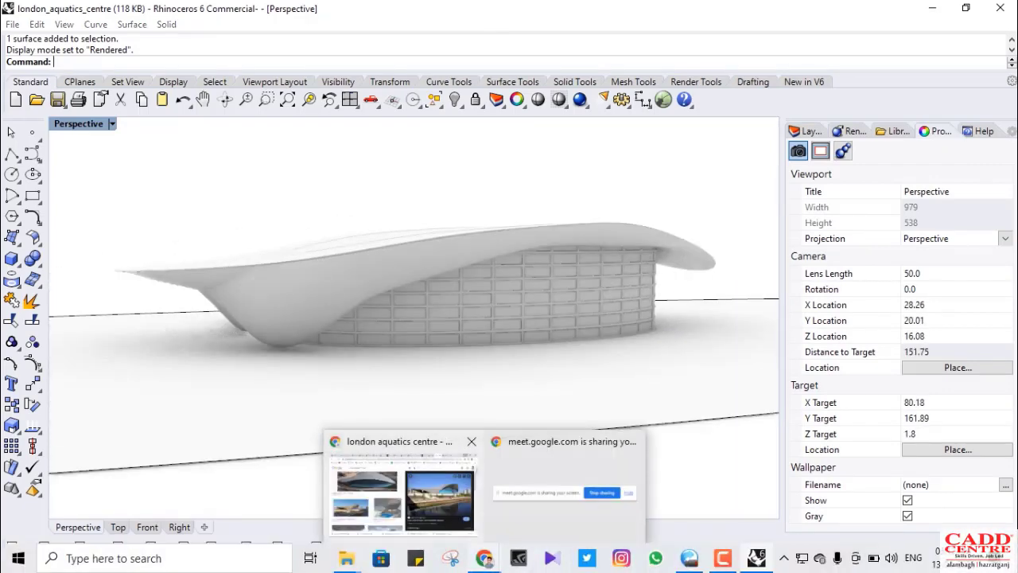
click(406, 489)
scroll(262, 318, down, 4)
scroll(262, 318, down, 5)
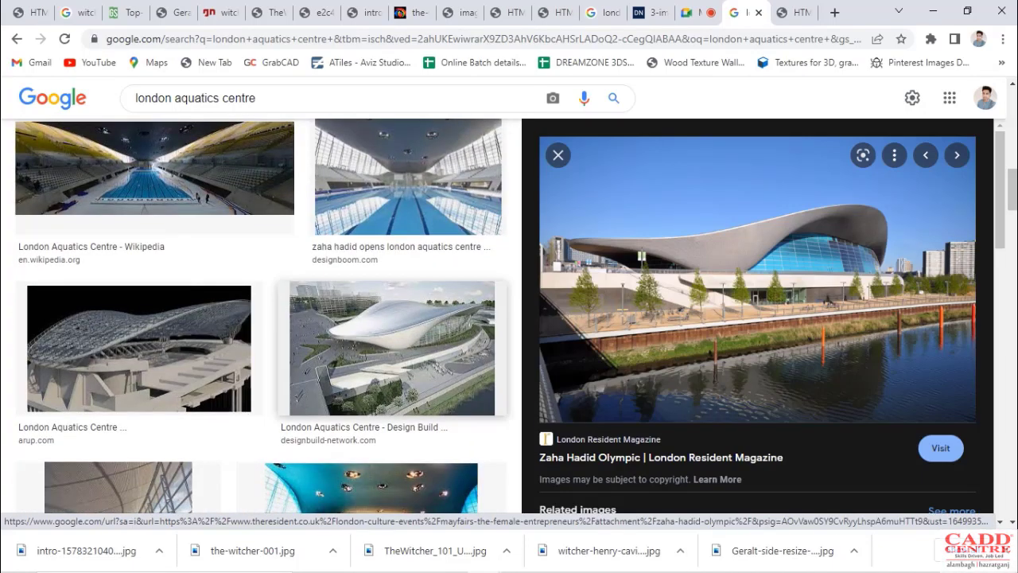
click(391, 347)
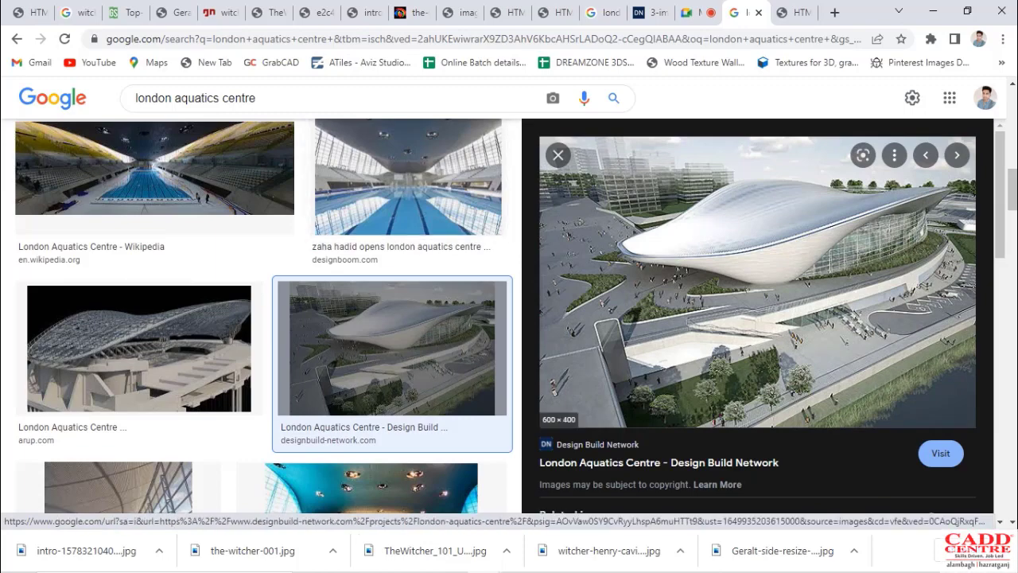
scroll(263, 318, down, 8)
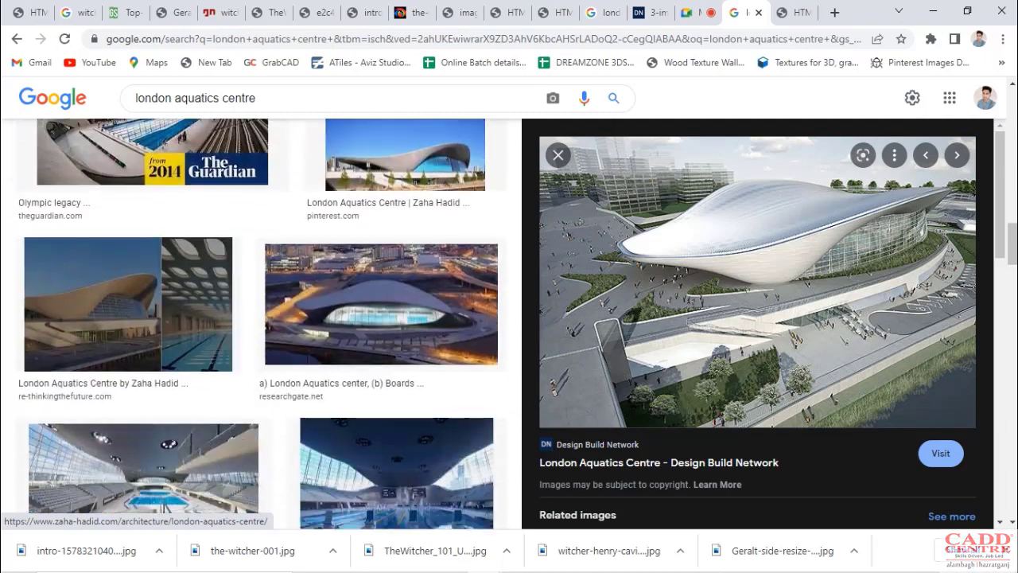
click(381, 294)
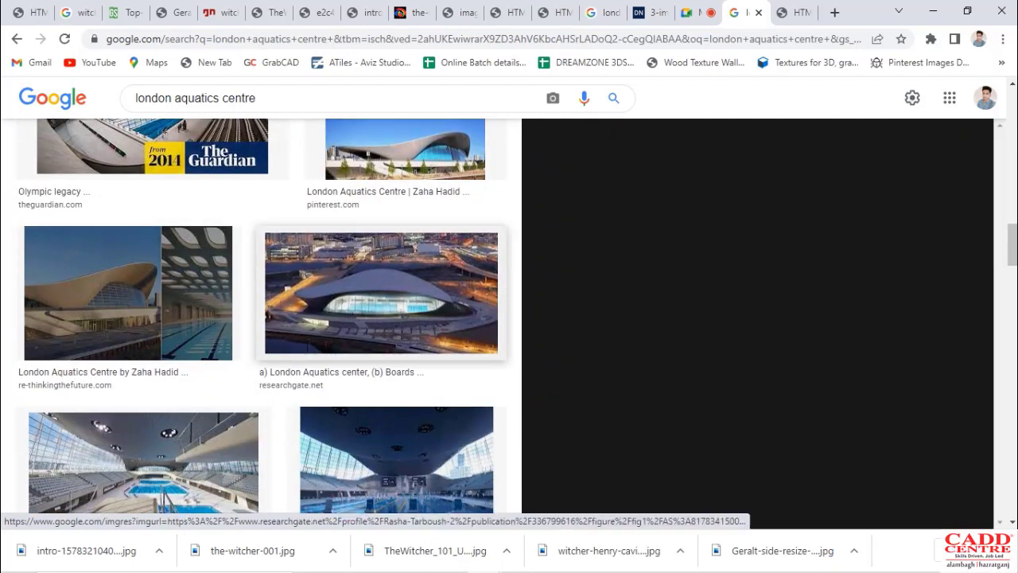
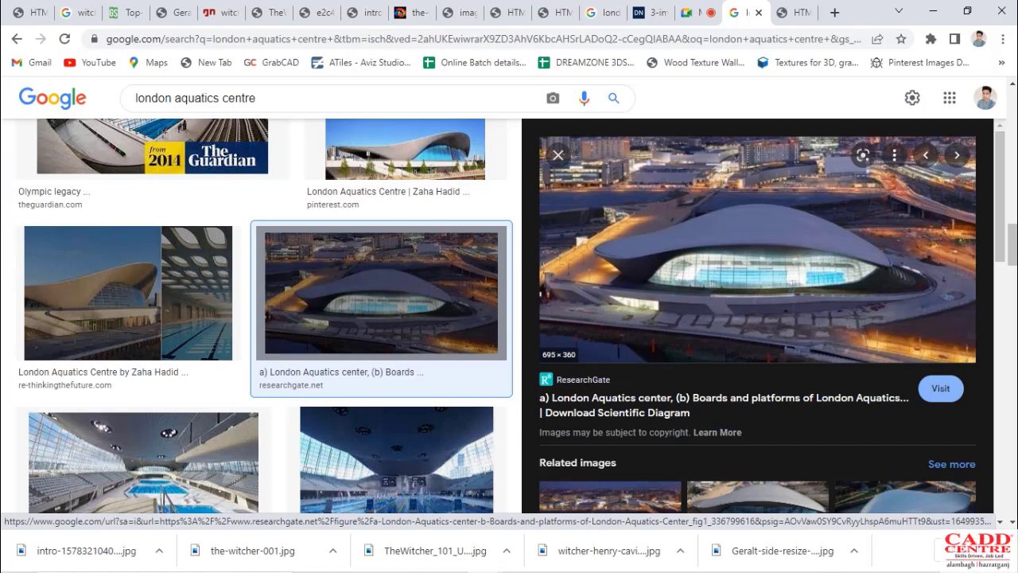
scroll(757, 318, down, 3)
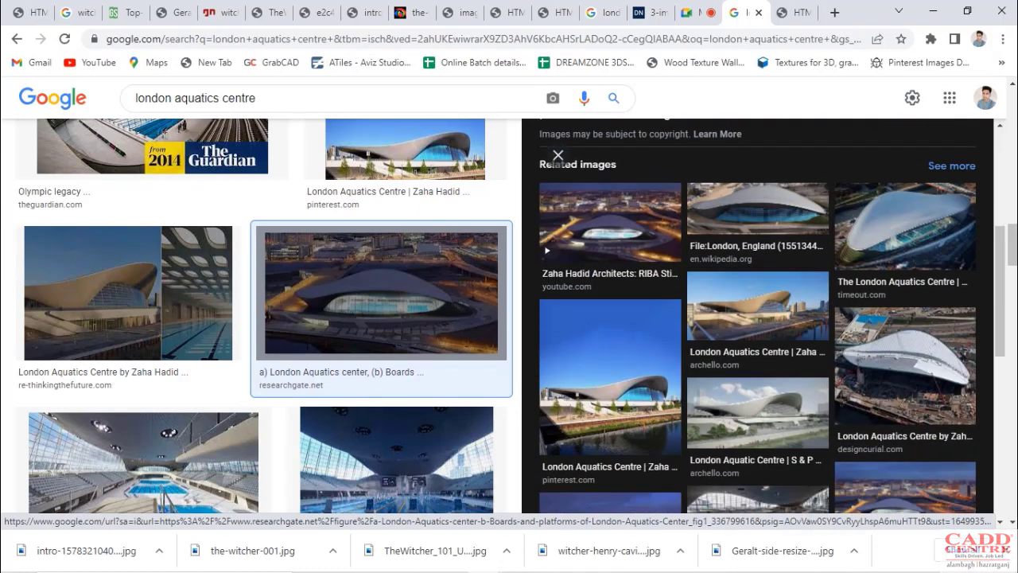
click(905, 227)
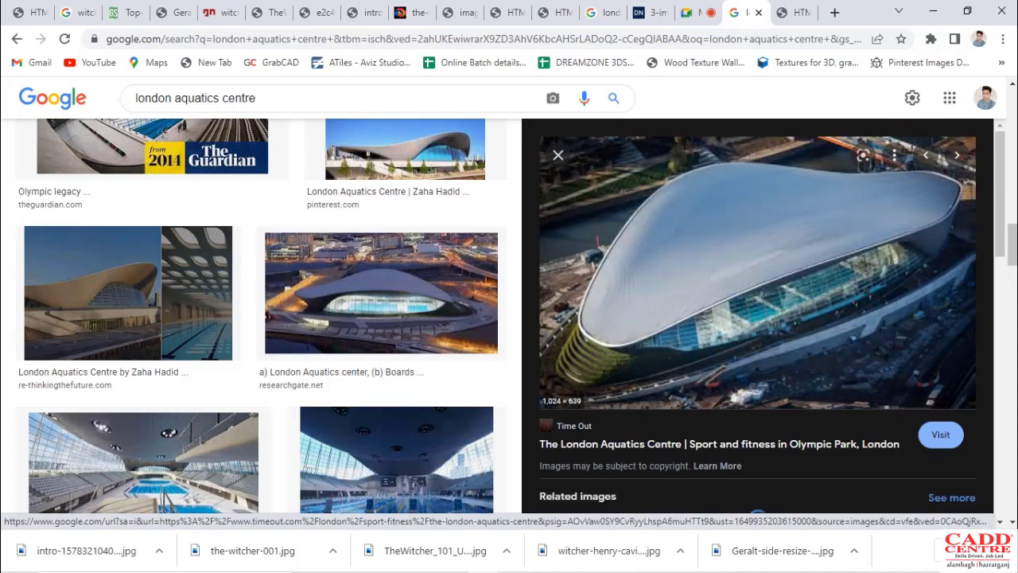
scroll(757, 318, down, 5)
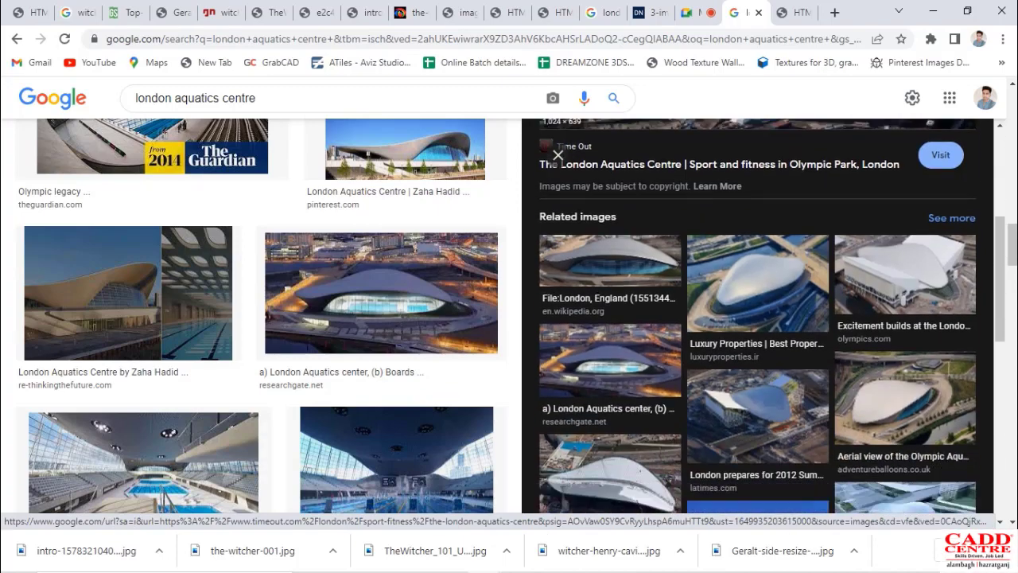
click(759, 190)
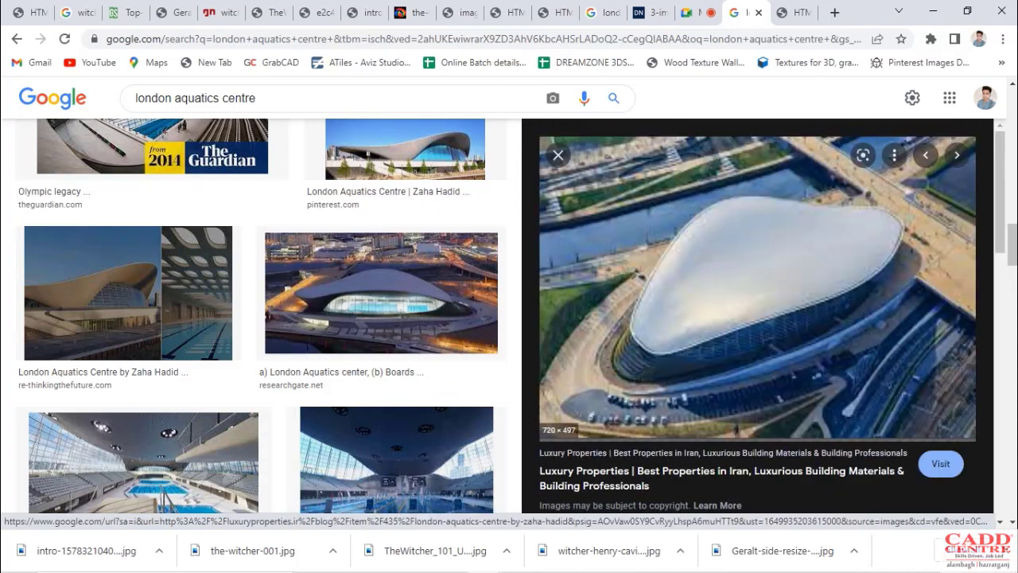
scroll(757, 350, down, 2)
click(754, 445)
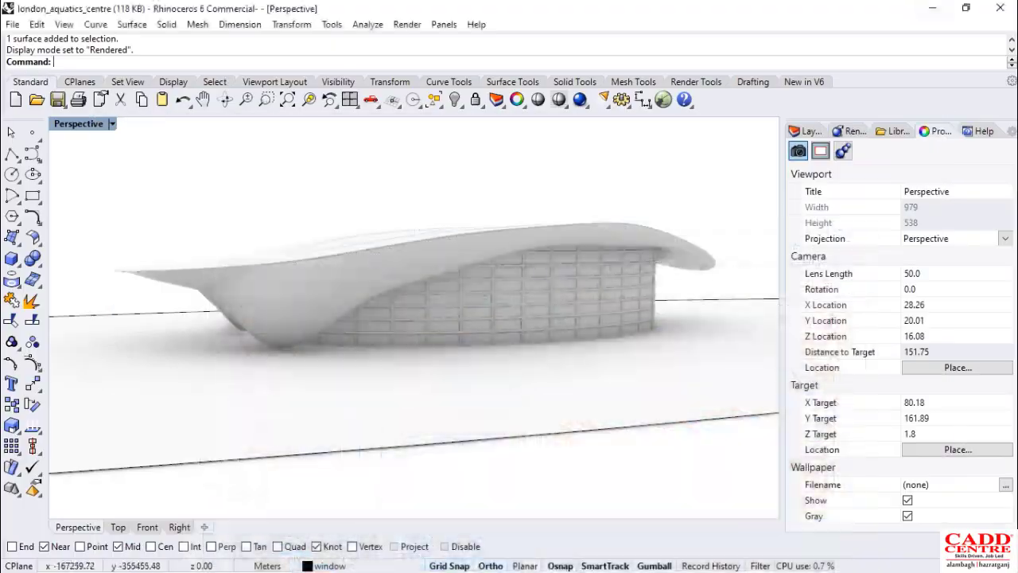
Inspect the rendered glazing grid close up and view the building and its roof from other sides
right_drag(413, 318, 381, 239)
scroll(405, 319, up, 3)
scroll(394, 306, up, 5)
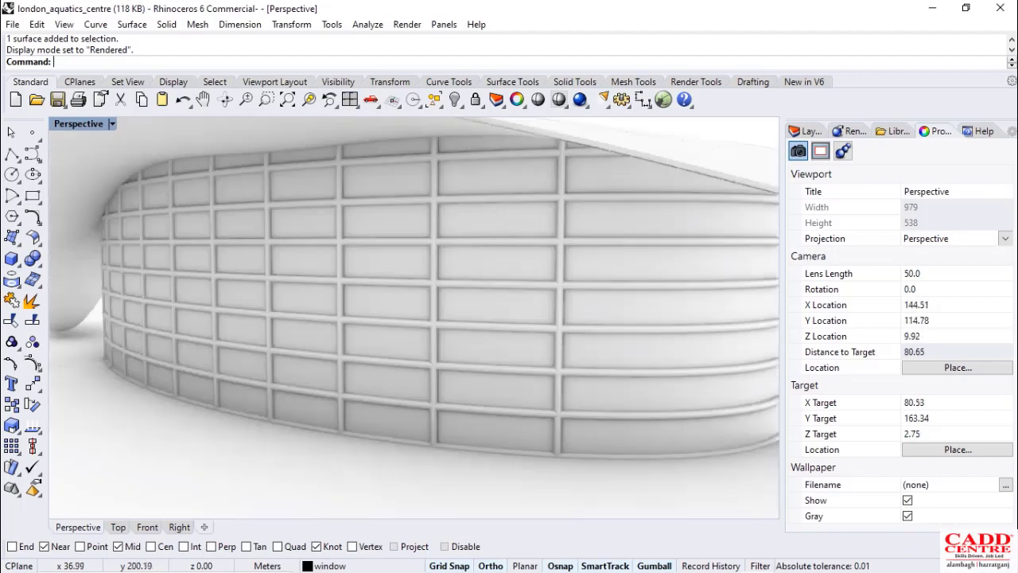
scroll(398, 302, down, 2)
scroll(397, 302, up, 1)
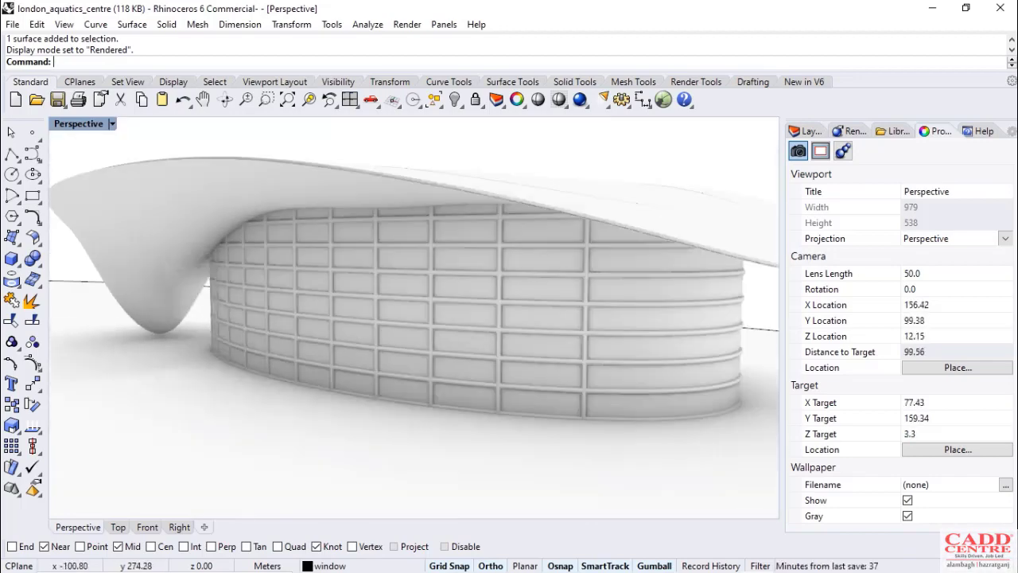
scroll(446, 314, down, 1)
right_drag(446, 315, 425, 319)
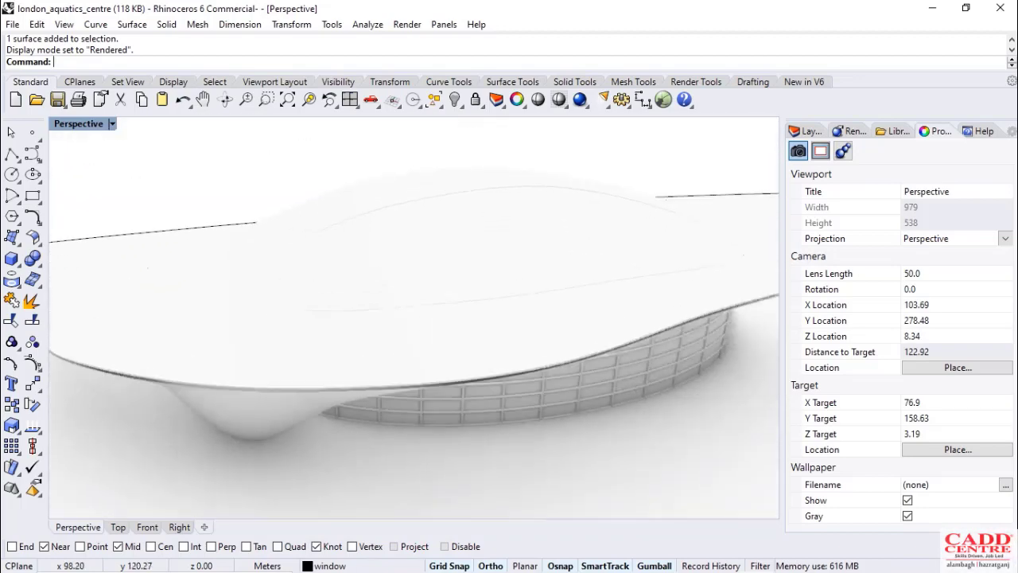
Examine the rendered roof and its supports from above, from farther back and from a low side angle
scroll(652, 271, down, 1)
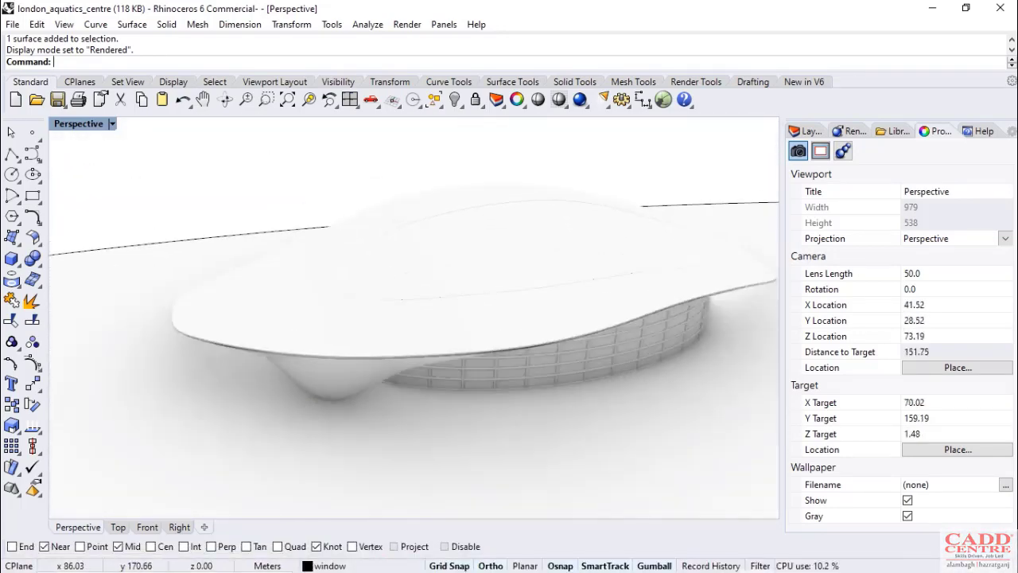
right_drag(485, 287, 485, 205)
scroll(386, 252, down, 8)
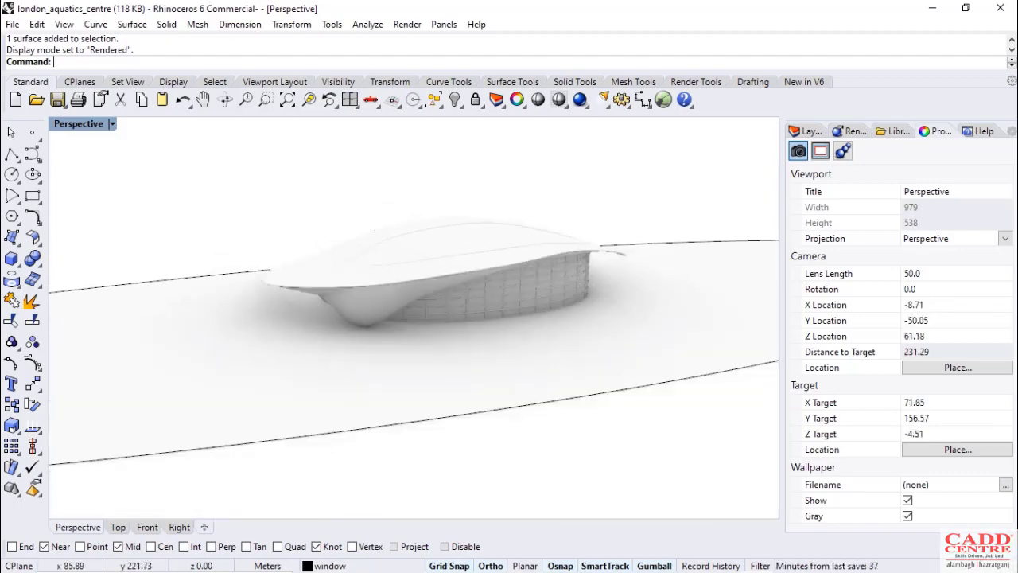
scroll(448, 251, up, 10)
scroll(439, 278, up, 2)
right_drag(439, 278, 417, 241)
scroll(479, 290, down, 3)
mouse_move(480, 290)
right_down()
mouse_move(452, 296)
mouse_move(469, 301)
right_up()
scroll(507, 273, up, 4)
scroll(385, 262, down, 2)
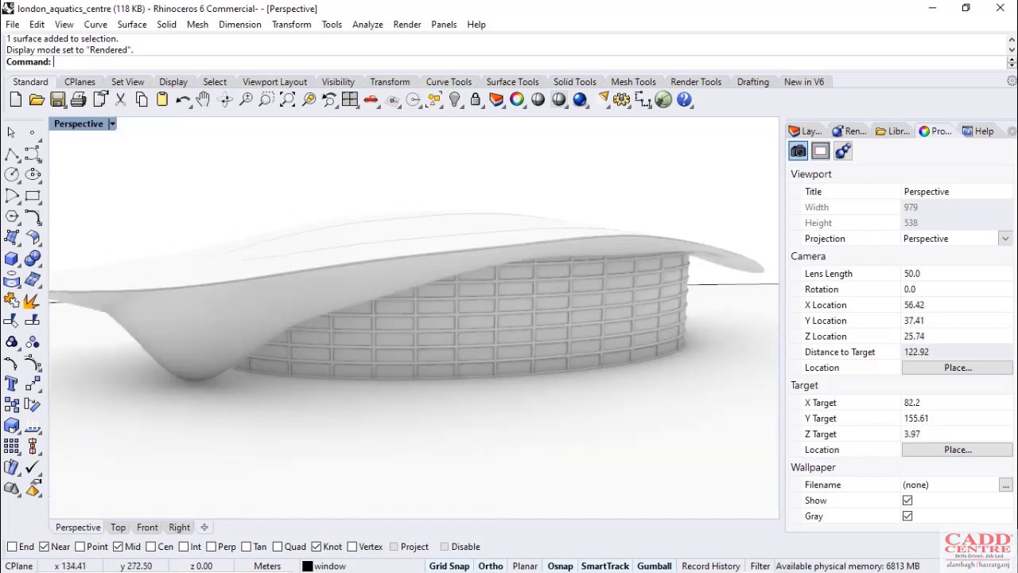
Check the front wall surface behind the glazing by selecting and deselecting it, and inspect where the grid meets the roof edge
scroll(505, 265, up, 4)
click(511, 309)
scroll(510, 308, down, 7)
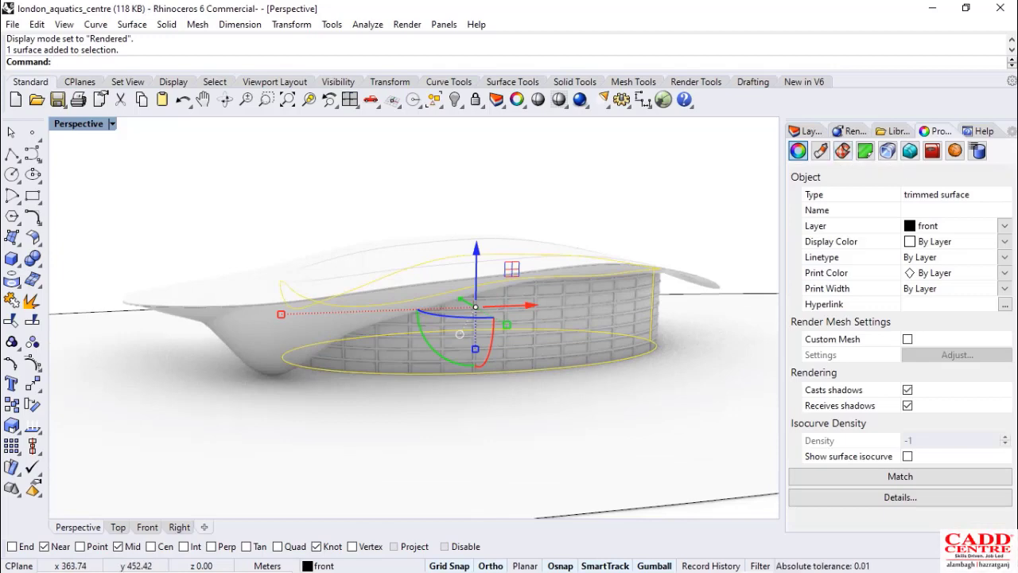
scroll(615, 203, down, 3)
click(672, 183)
scroll(521, 249, up, 7)
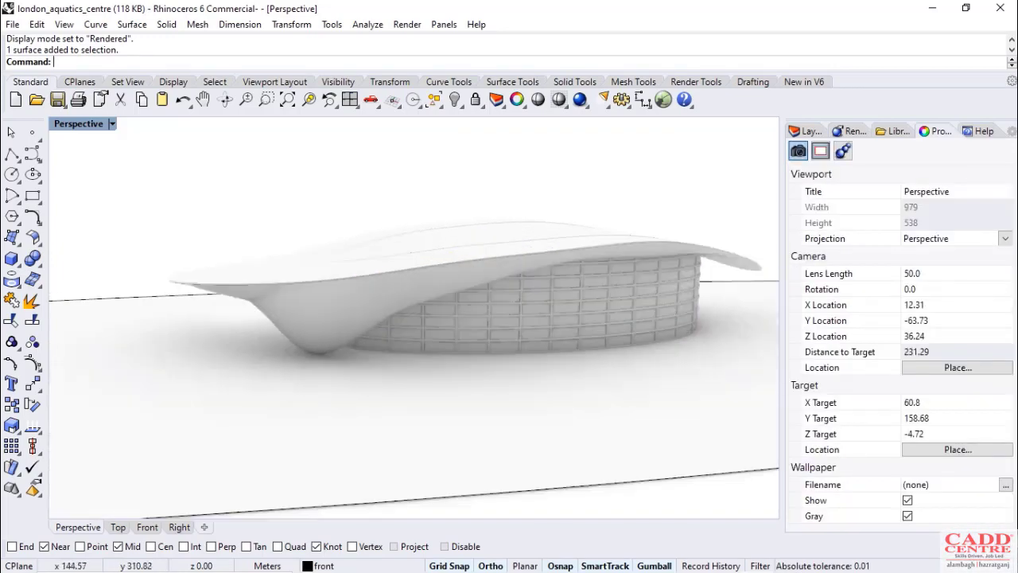
scroll(554, 287, up, 10)
scroll(554, 287, down, 6)
right_drag(555, 287, 643, 271)
scroll(643, 272, down, 6)
scroll(595, 254, up, 6)
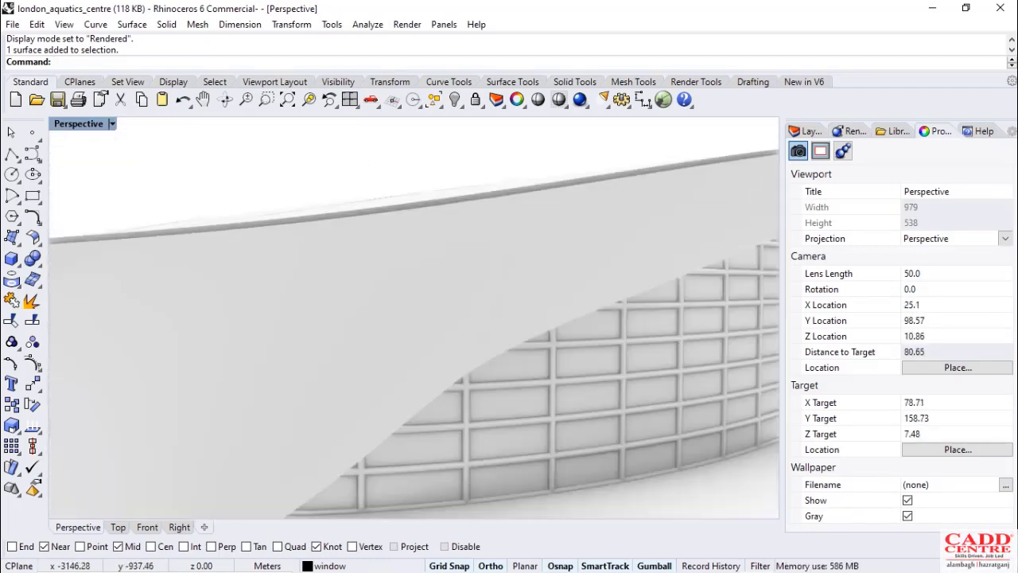
Check the grouped roof by selecting and deselecting it, and view the whole building from the end and side
scroll(449, 306, down, 4)
click(457, 303)
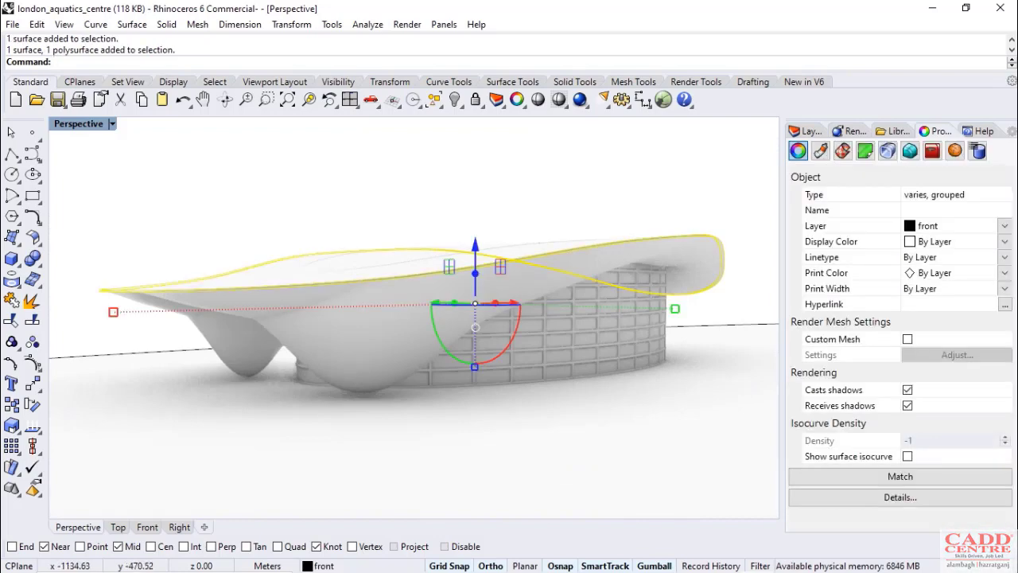
click(545, 169)
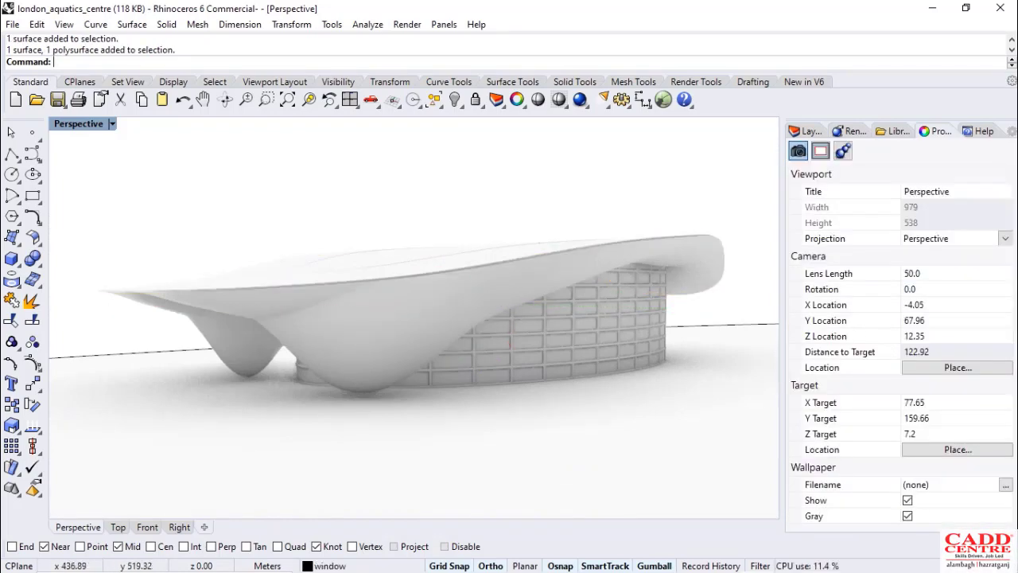
scroll(459, 300, up, 6)
scroll(454, 304, down, 6)
mouse_move(455, 305)
right_down()
mouse_move(509, 362)
mouse_move(592, 410)
mouse_move(580, 338)
mouse_move(509, 306)
mouse_move(422, 290)
mouse_move(358, 318)
mouse_move(429, 332)
mouse_move(466, 311)
right_up()
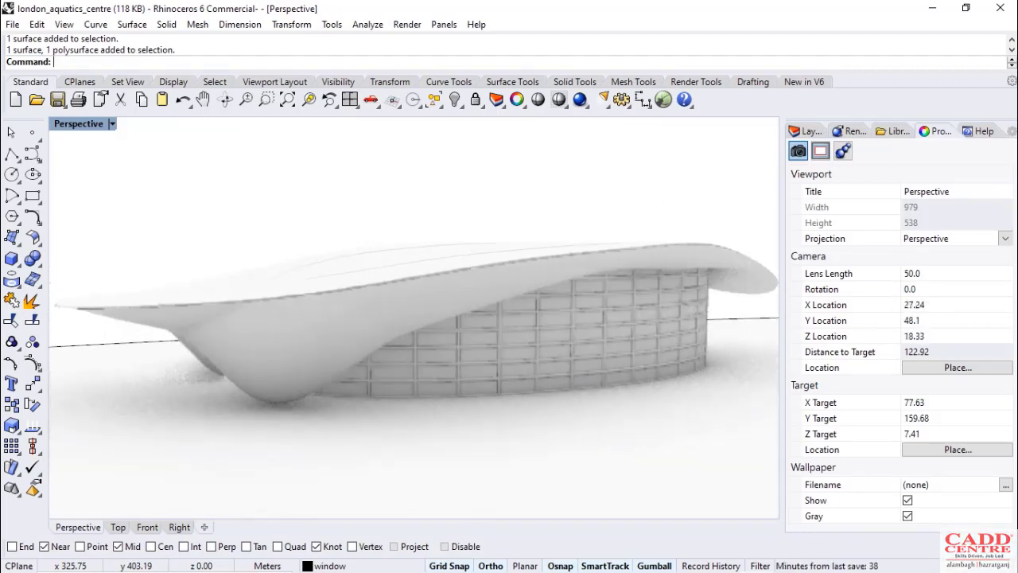
scroll(423, 331, up, 6)
scroll(423, 332, down, 6)
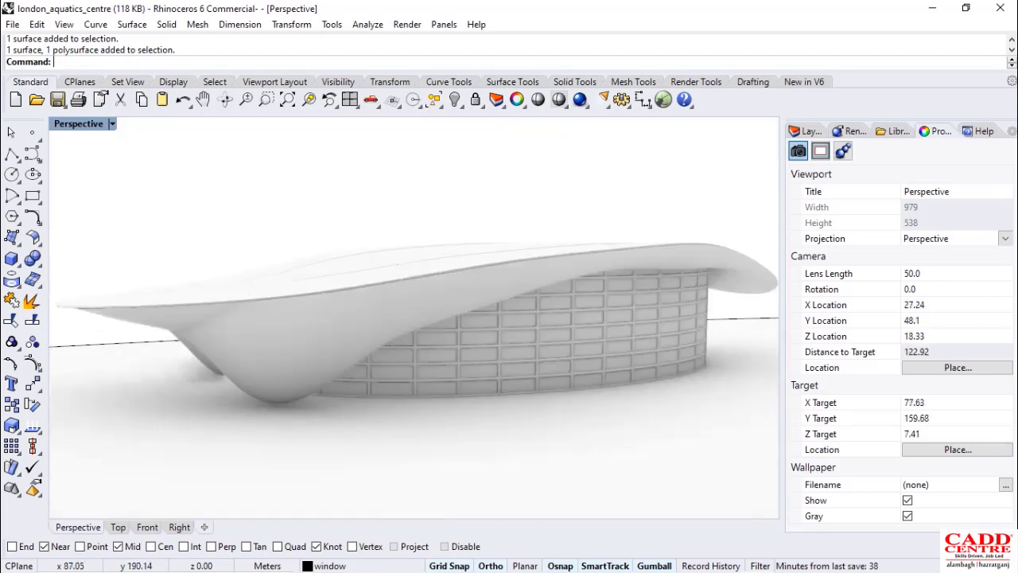
Inspect a mullion joint of the glazing grid close up and the building on its base surface from farther back
scroll(429, 354, up, 2)
scroll(430, 354, up, 8)
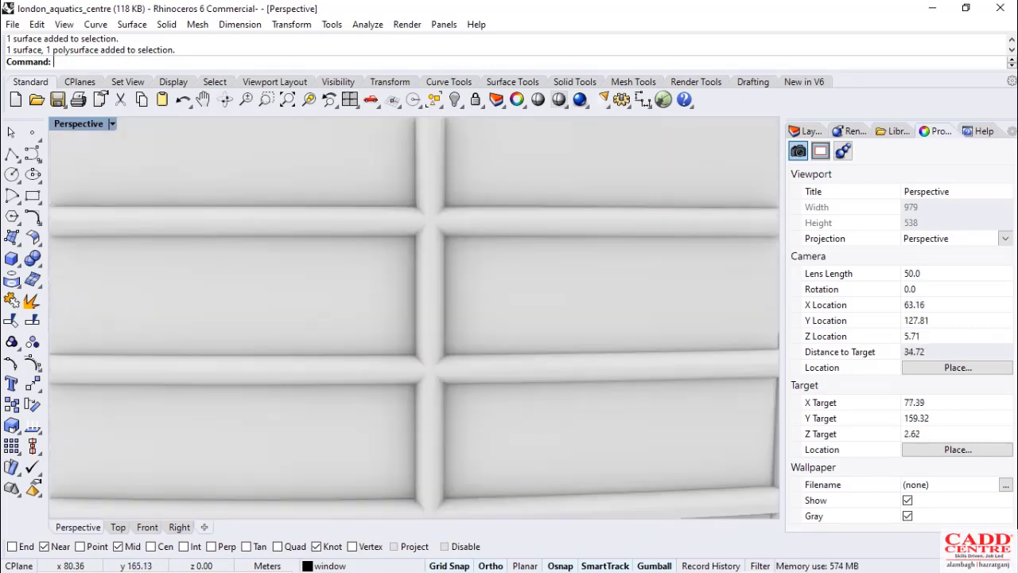
click(442, 371)
click(477, 408)
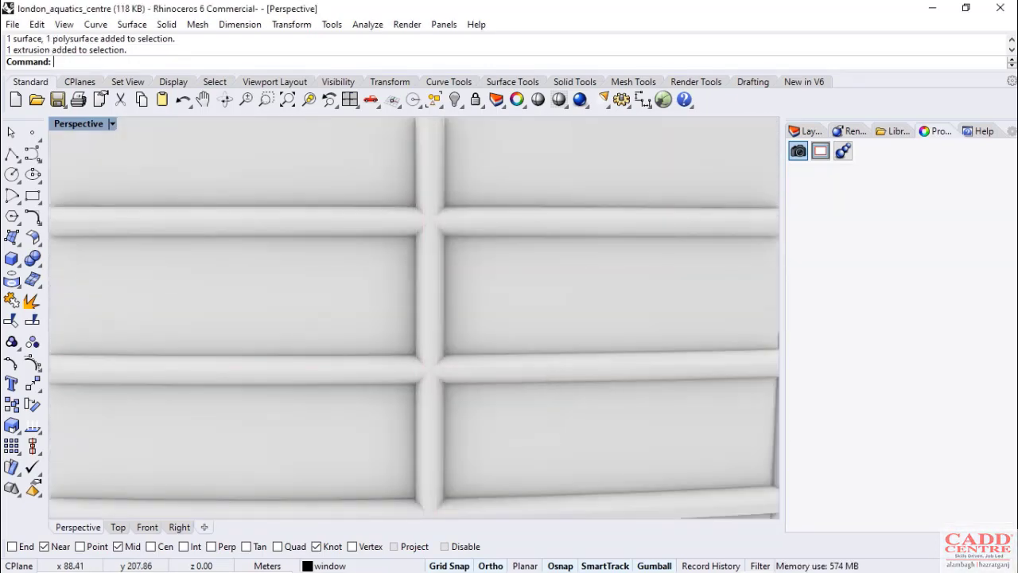
scroll(314, 297, down, 12)
click(406, 358)
scroll(407, 352, down, 4)
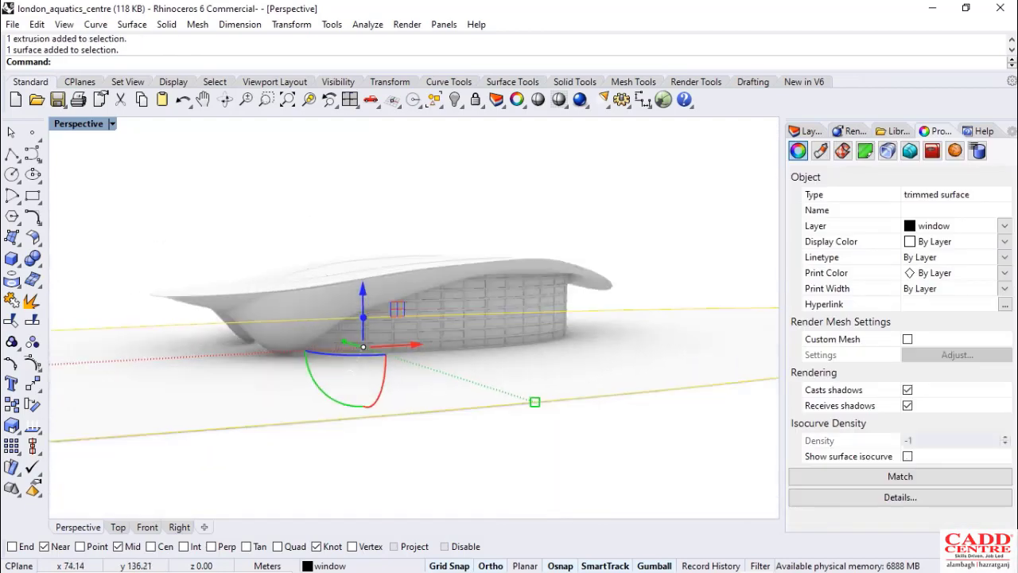
click(489, 202)
scroll(342, 308, up, 4)
scroll(446, 311, down, 2)
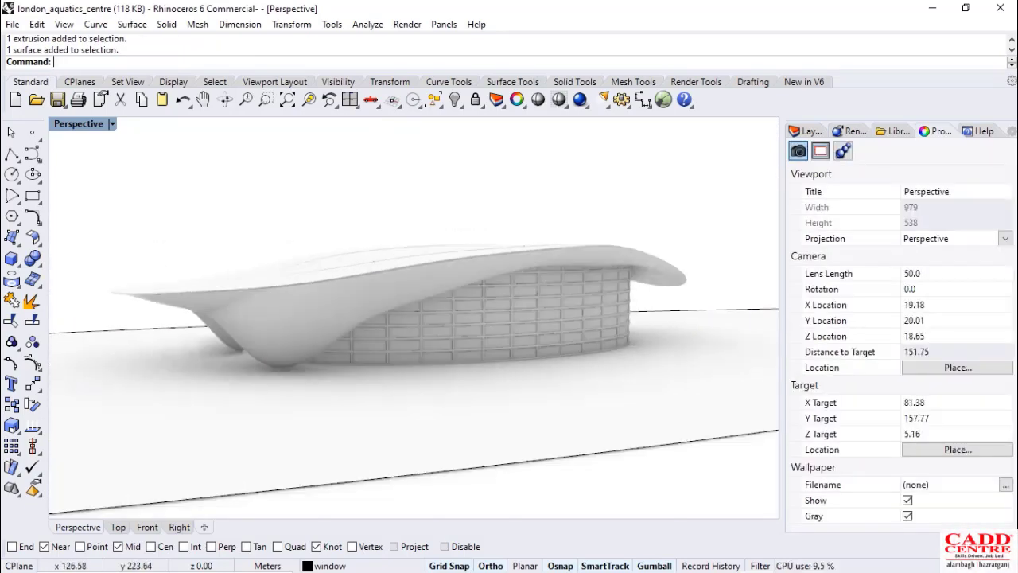
Browse the London Aquatics Centre image results in Chrome, open the Domus and Pinterest exterior photos, and return to Rhinoceros
mouse_move(484, 558)
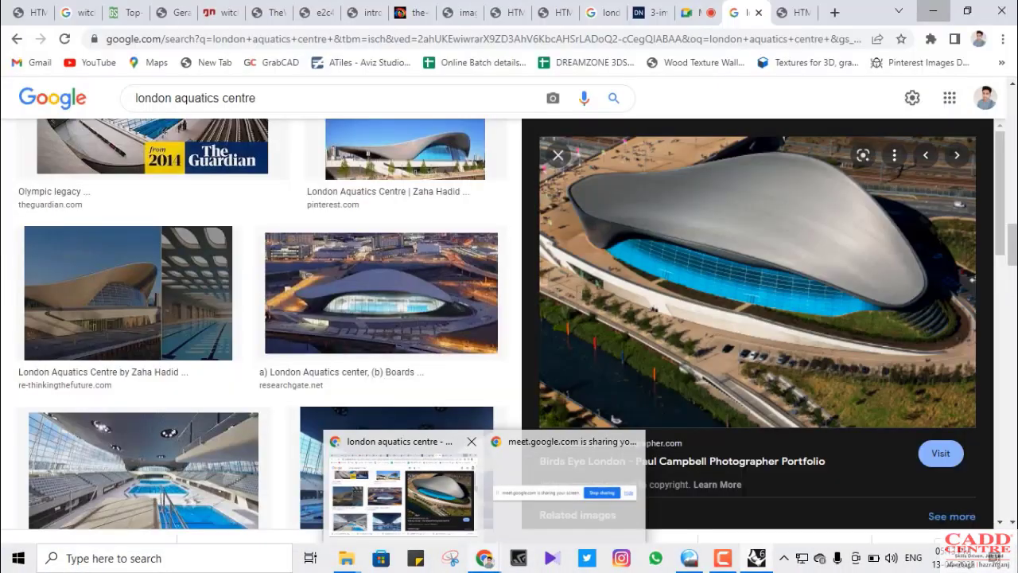
click(407, 487)
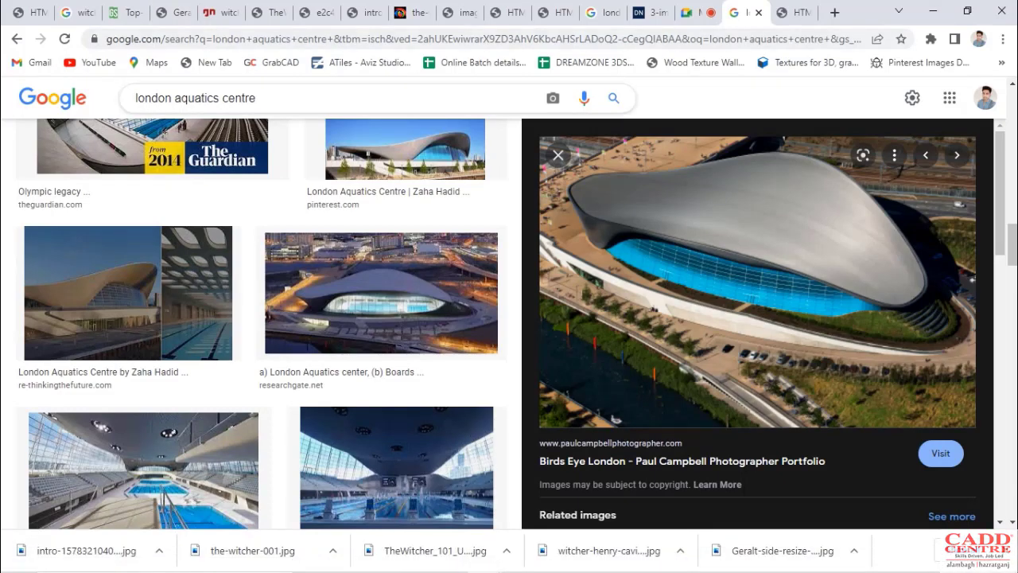
scroll(342, 159, down, 3)
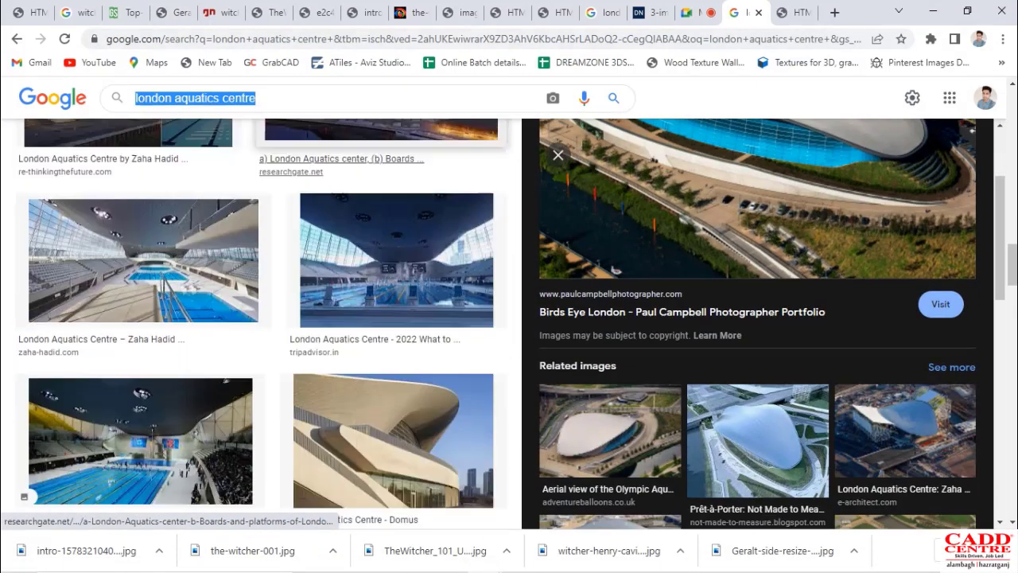
scroll(342, 239, down, 2)
click(388, 285)
scroll(388, 285, down, 4)
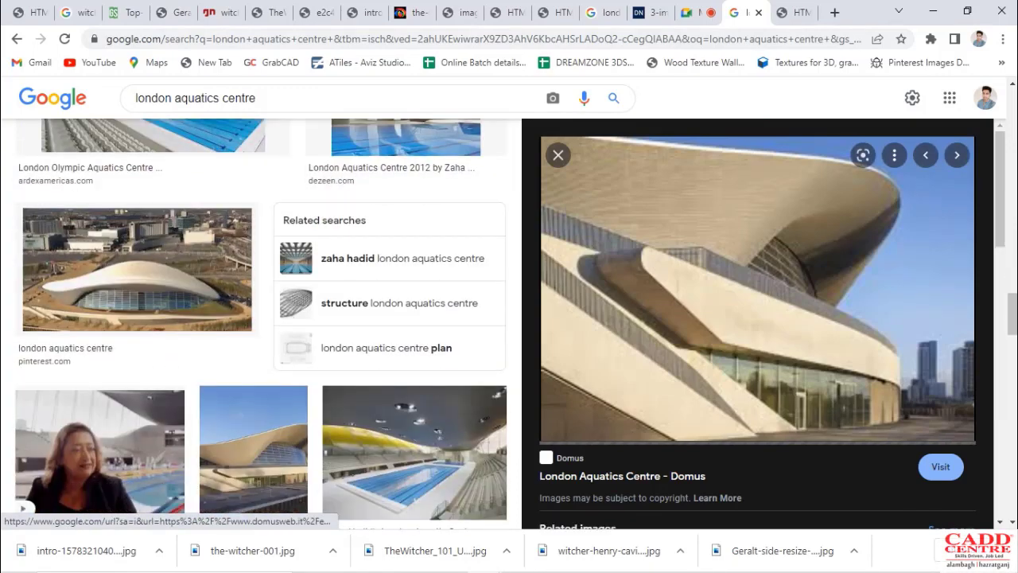
click(171, 272)
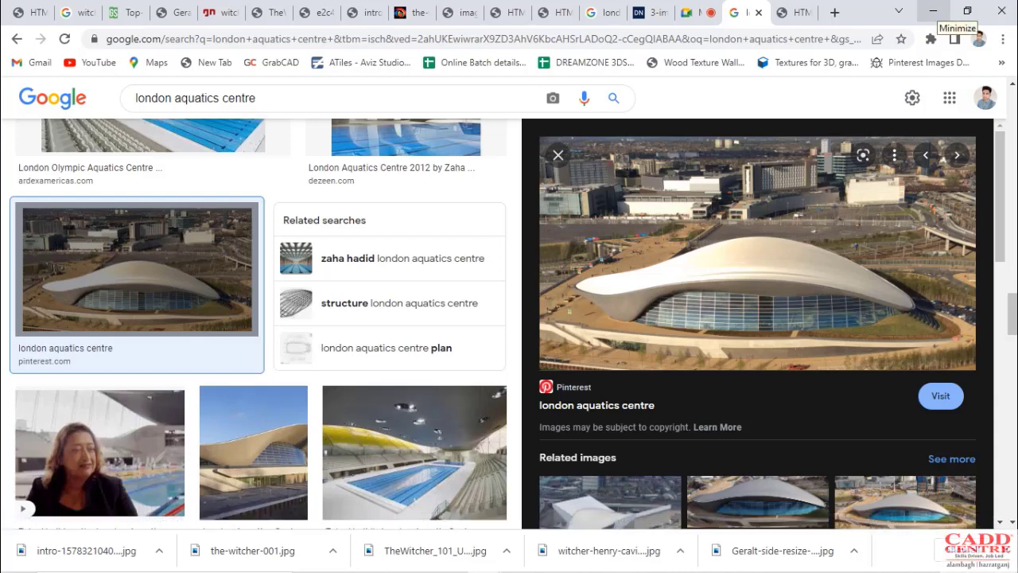
click(933, 12)
Change the Perspective viewport's display mode from Rendered to Wireframe and on to Shaded
scroll(413, 319, down, 6)
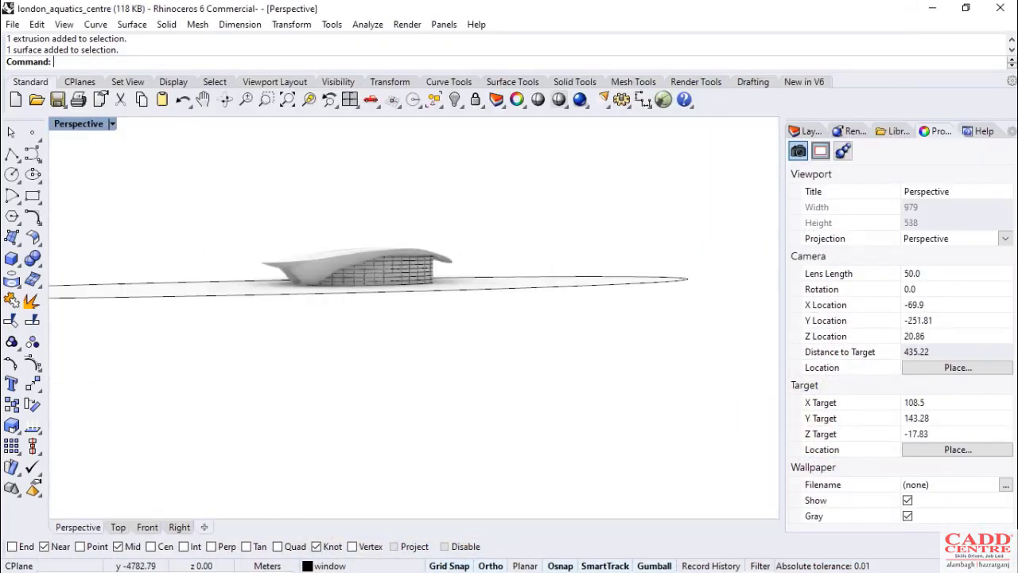
scroll(365, 319, down, 4)
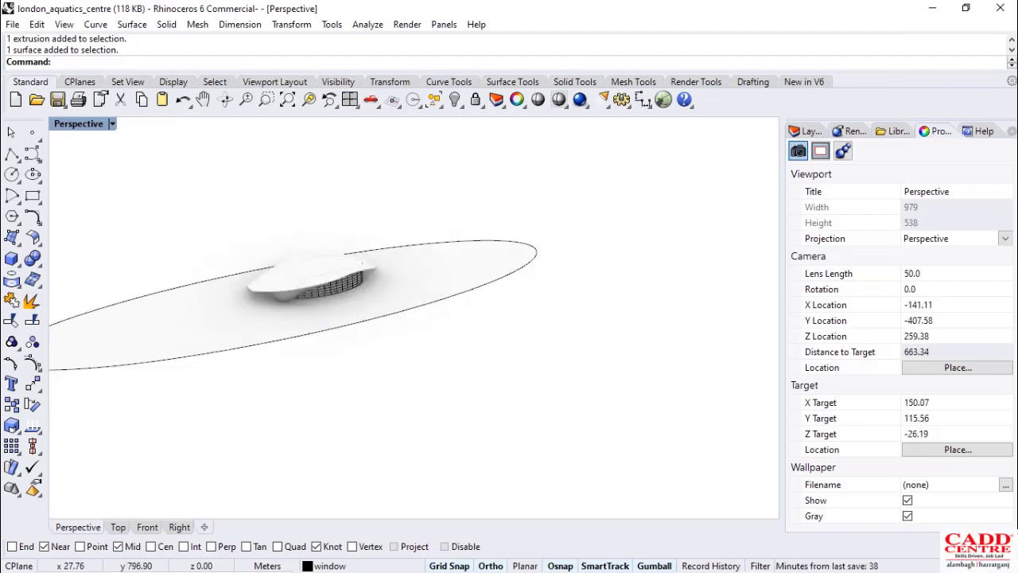
click(112, 123)
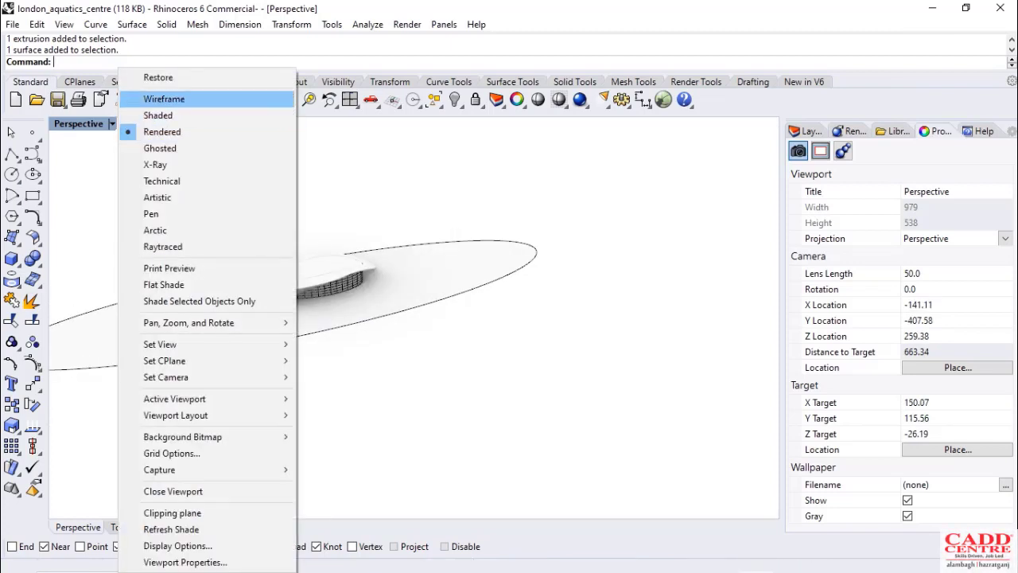
click(164, 99)
click(112, 123)
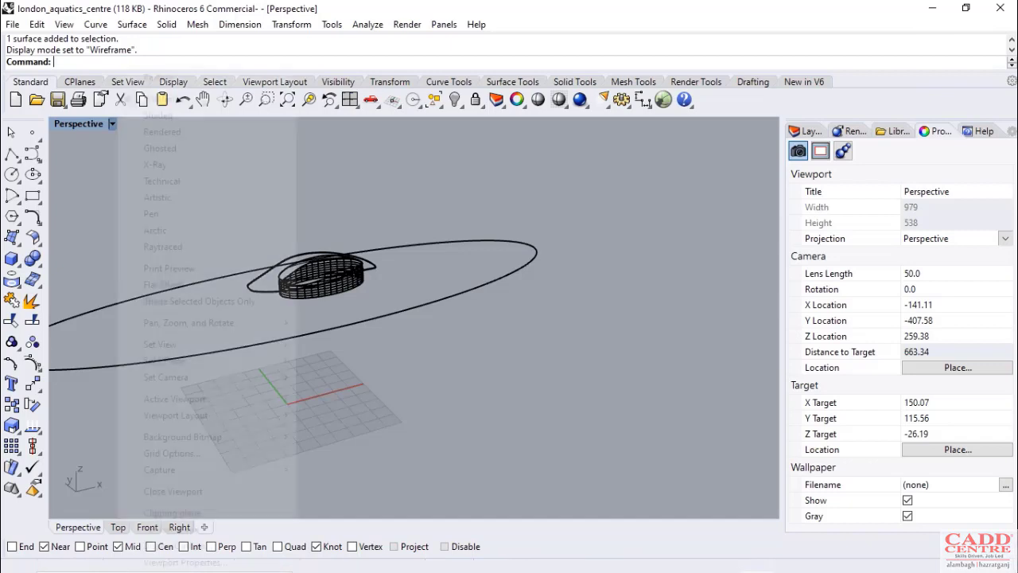
click(164, 115)
scroll(413, 318, up, 2)
scroll(282, 246, up, 4)
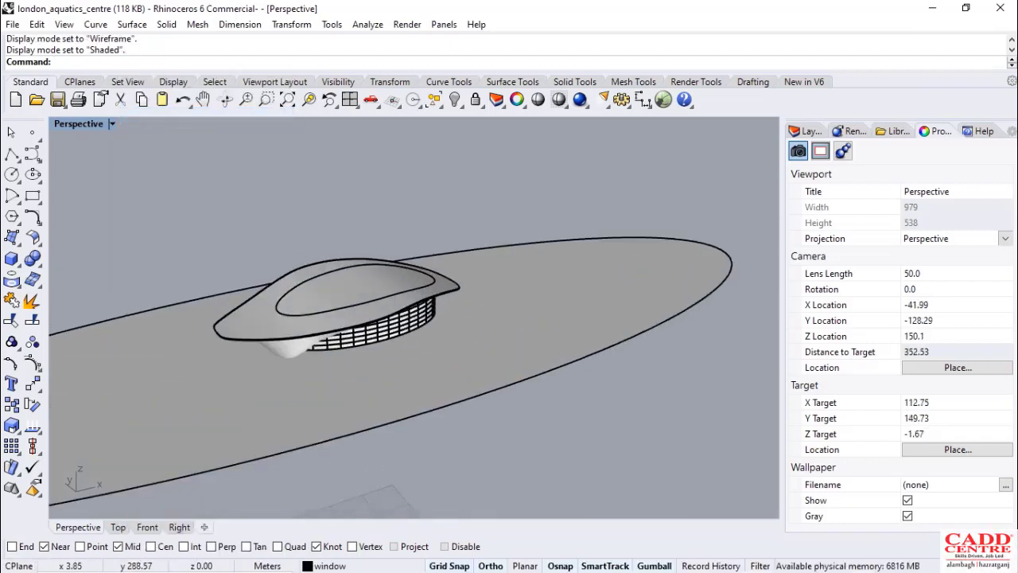
Draw a large ellipse from its centre on the ground plane, in the empty area beside the base surface
scroll(110, 255, down, 8)
click(33, 174)
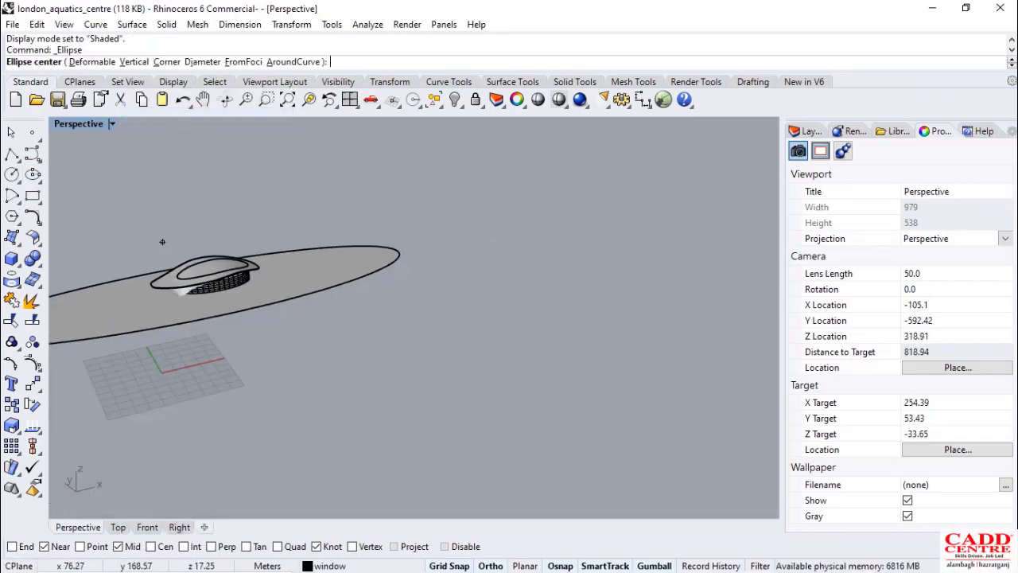
scroll(349, 315, up, 3)
scroll(351, 327, down, 2)
click(360, 343)
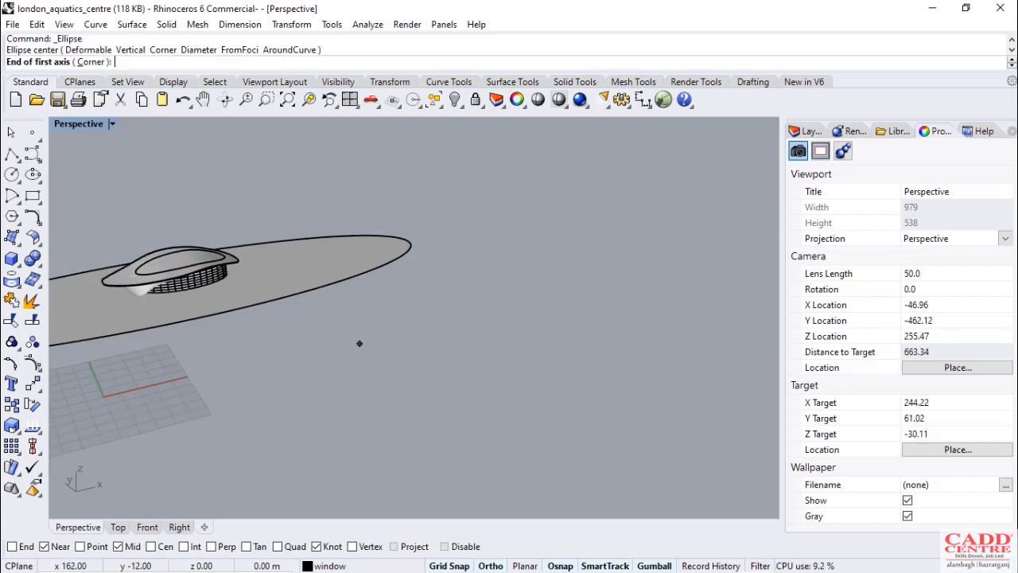
click(508, 307)
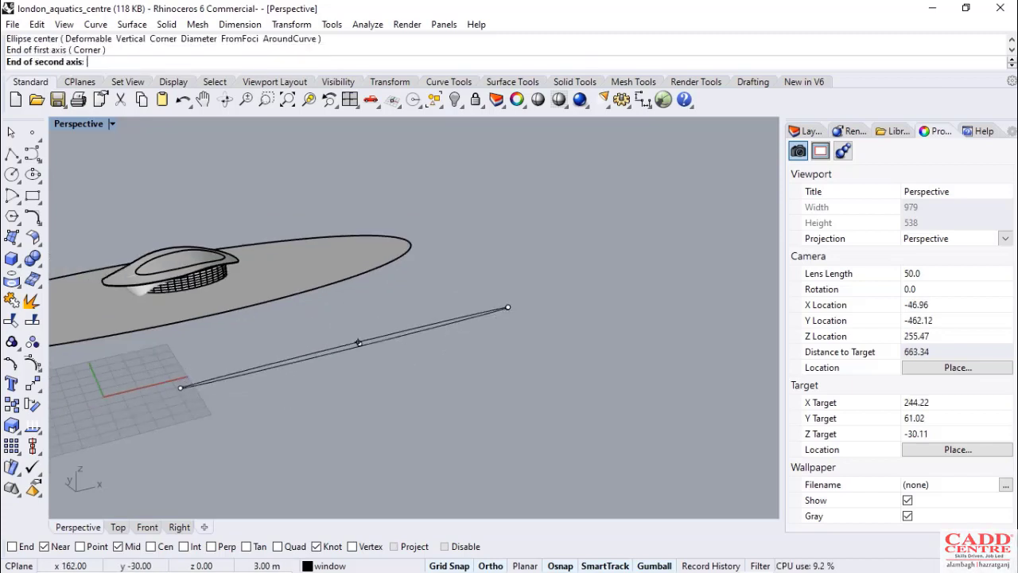
click(469, 362)
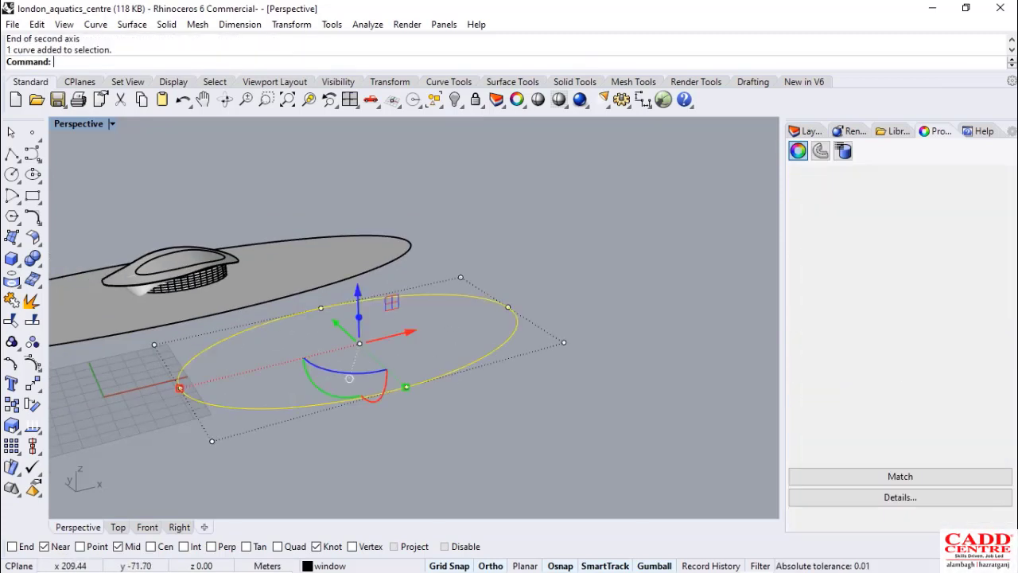
Try extruding the new ellipse upward into an open wall, inspect it, and undo the extrusion
drag(359, 316, 358, 231)
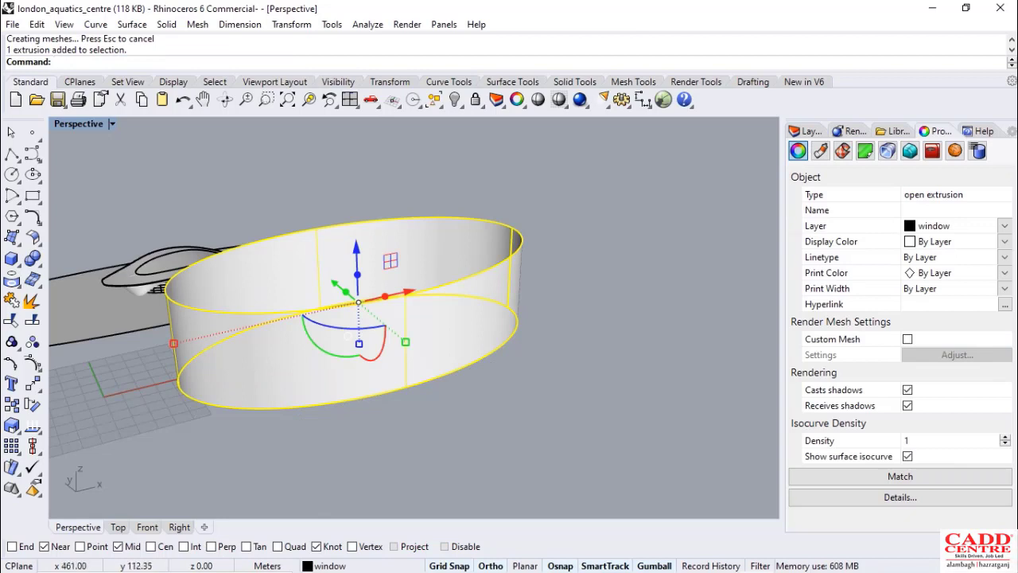
click(609, 228)
scroll(443, 261, up, 2)
scroll(579, 288, down, 4)
scroll(436, 304, up, 6)
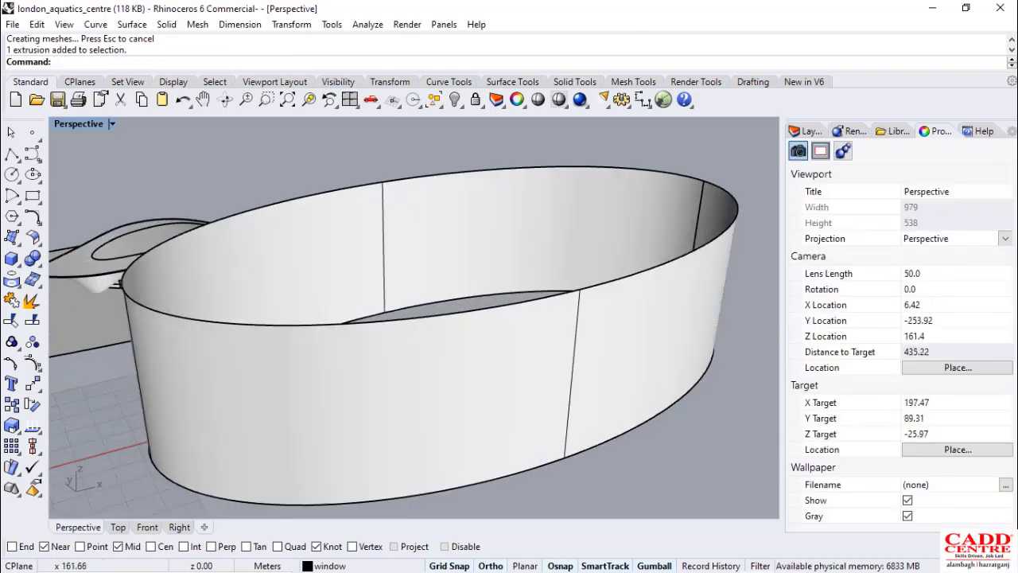
scroll(420, 316, down, 6)
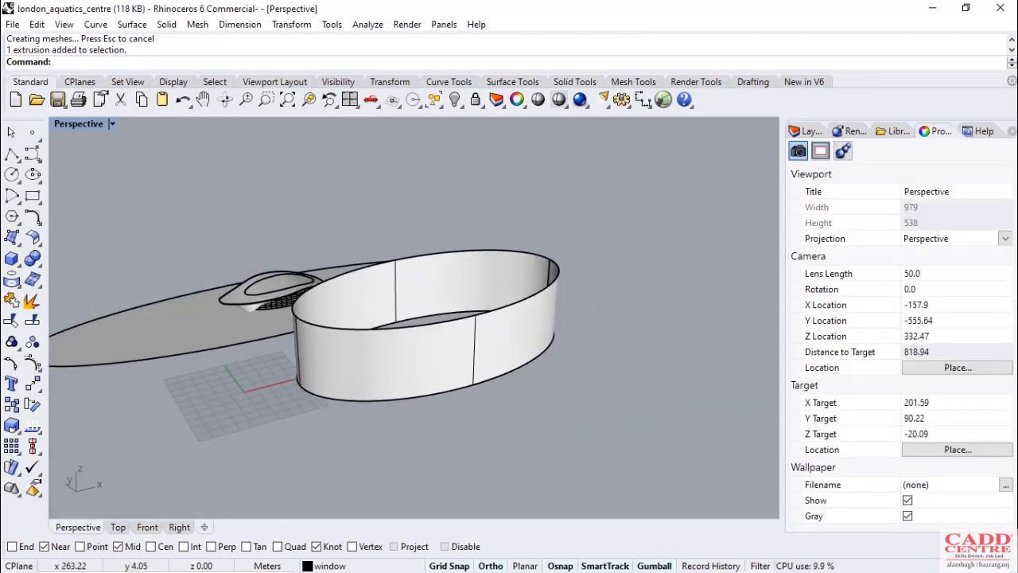
key(ctrl+z)
Copy the ground ellipse straight up and scale the raised copy down along its length and width
click(520, 367)
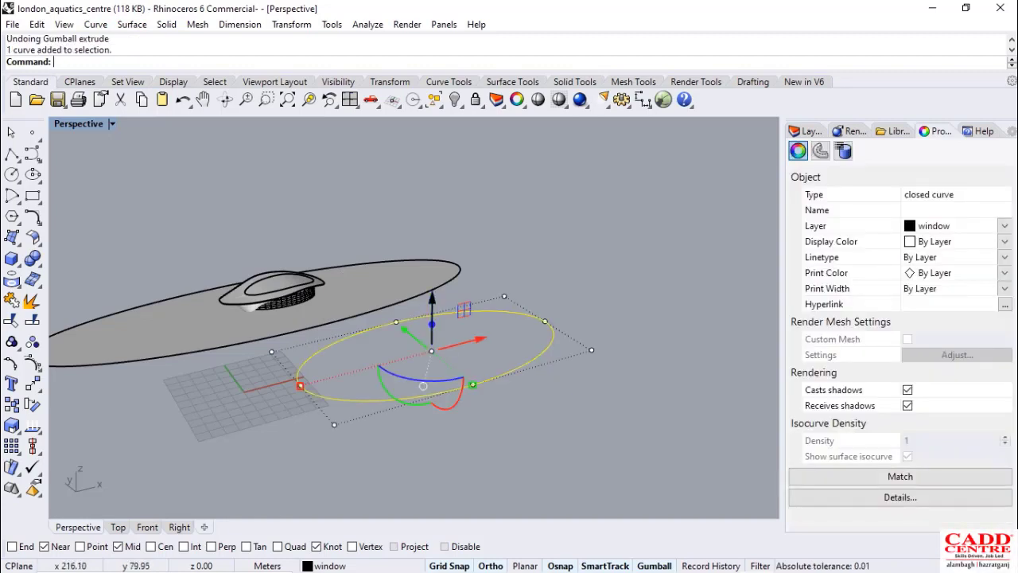
drag(434, 295, 438, 222)
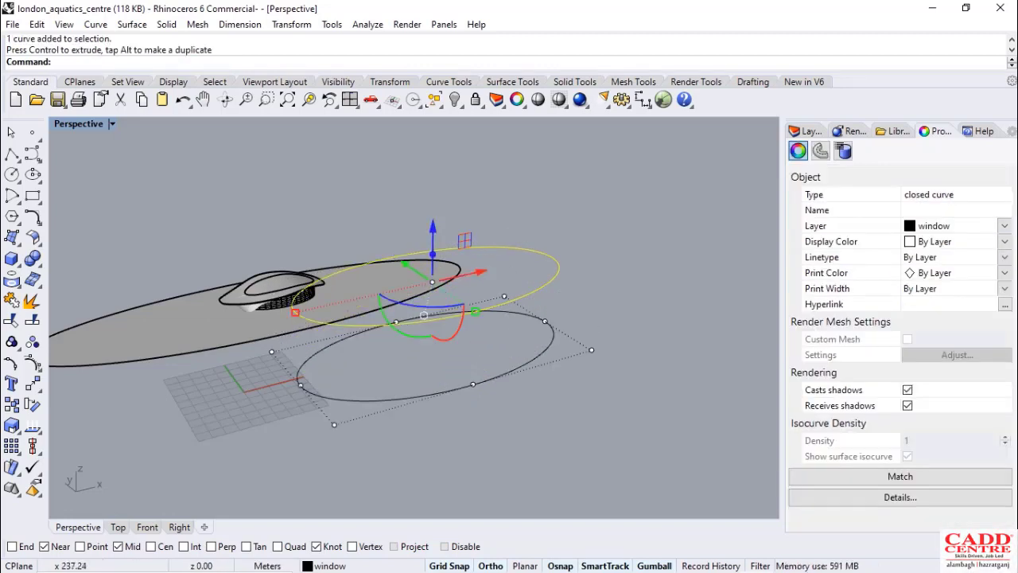
drag(476, 311, 477, 312)
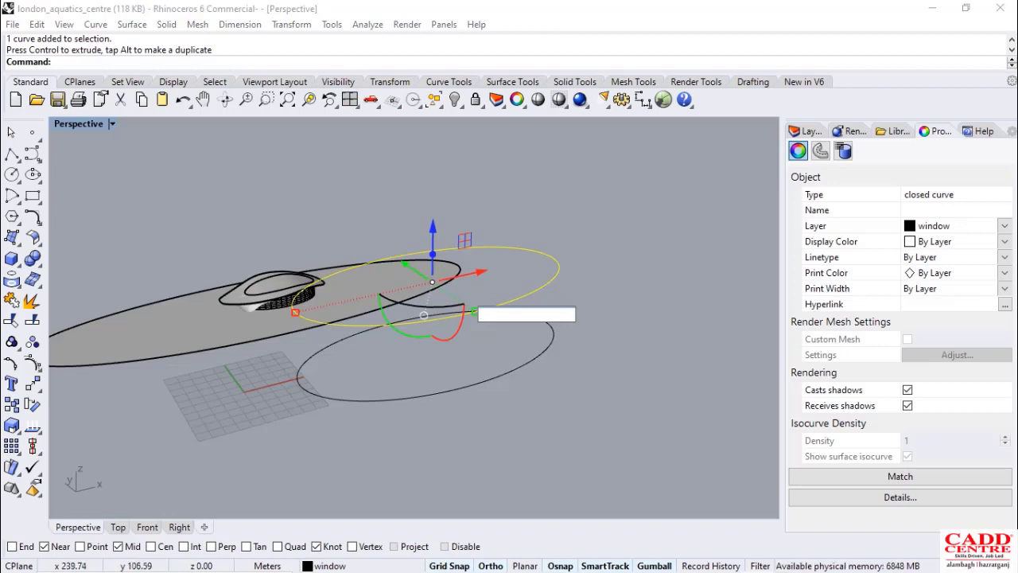
scroll(424, 315, up, 3)
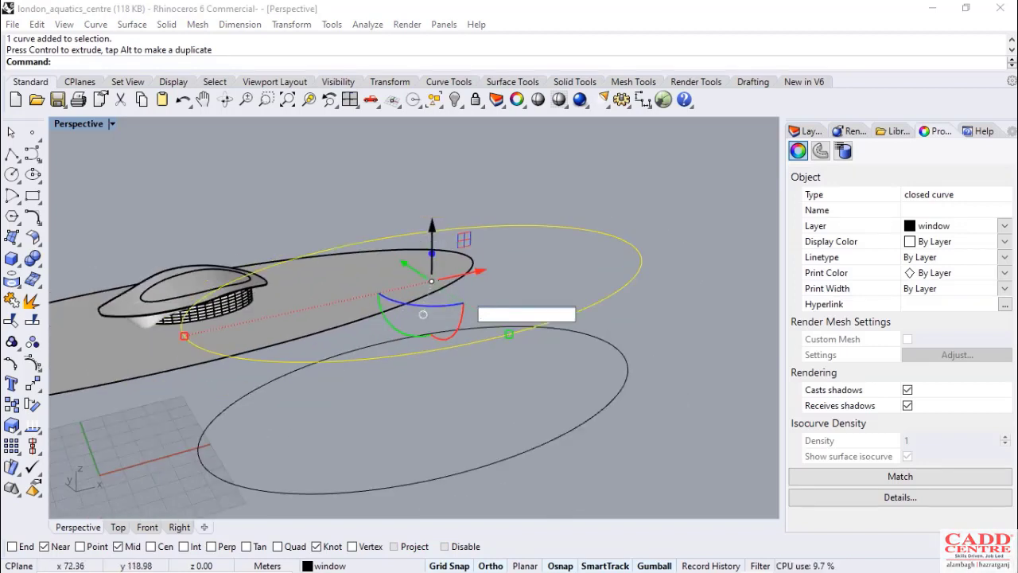
drag(184, 334, 248, 322)
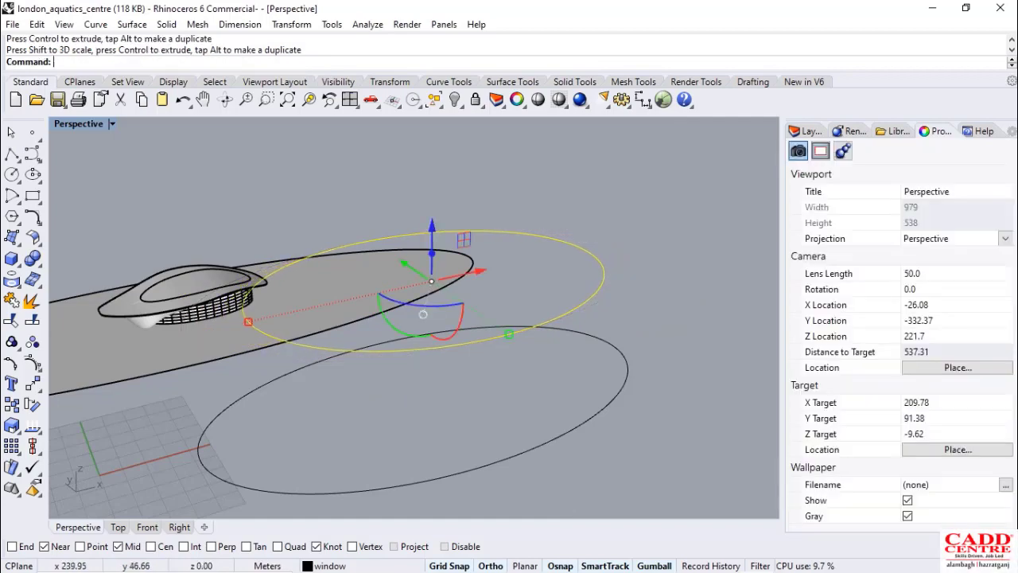
drag(509, 334, 483, 316)
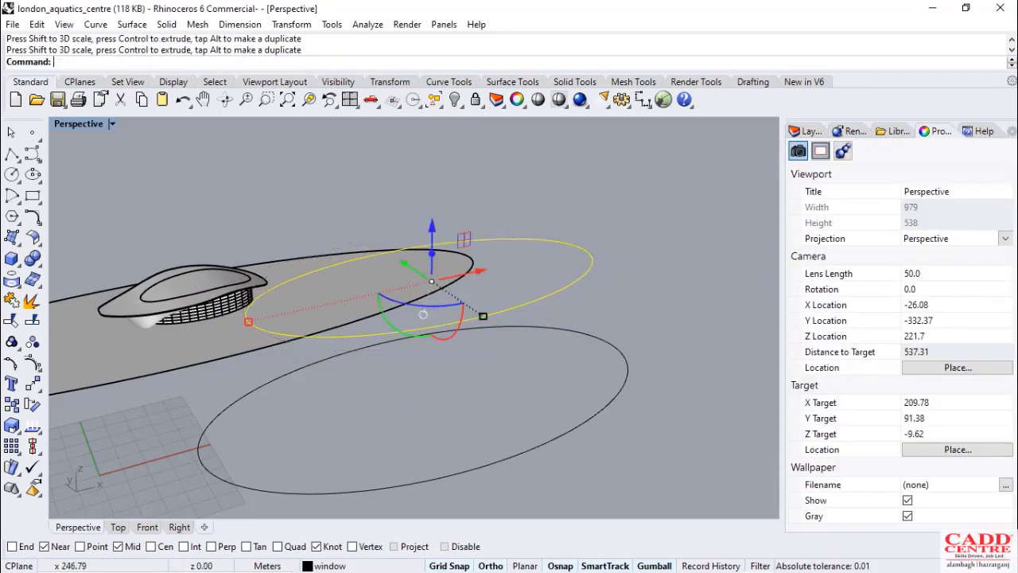
drag(248, 321, 260, 320)
scroll(397, 354, down, 5)
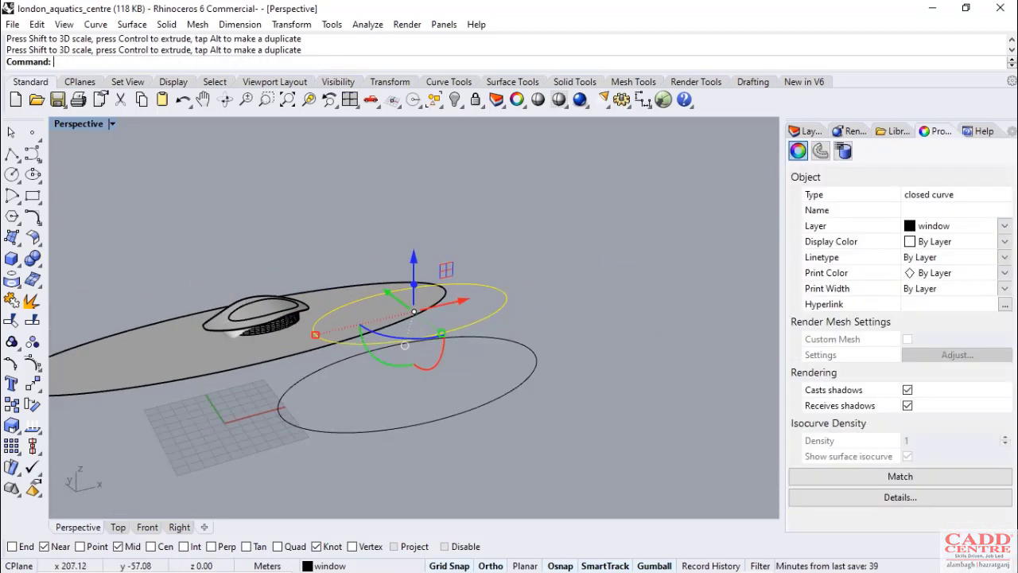
mouse_move(484, 387)
right_down()
mouse_move(517, 443)
mouse_move(468, 382)
right_up()
click(615, 303)
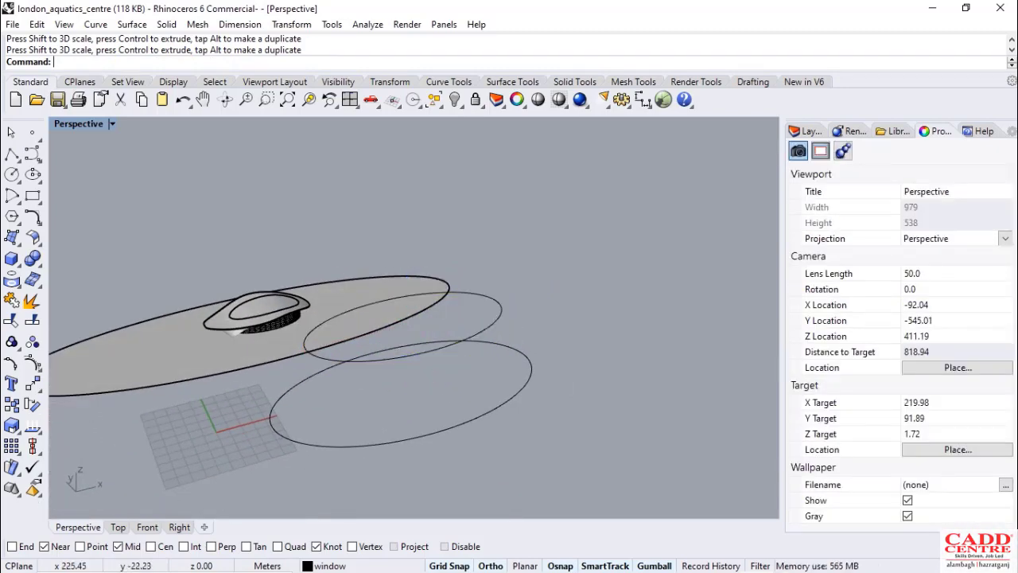
click(132, 23)
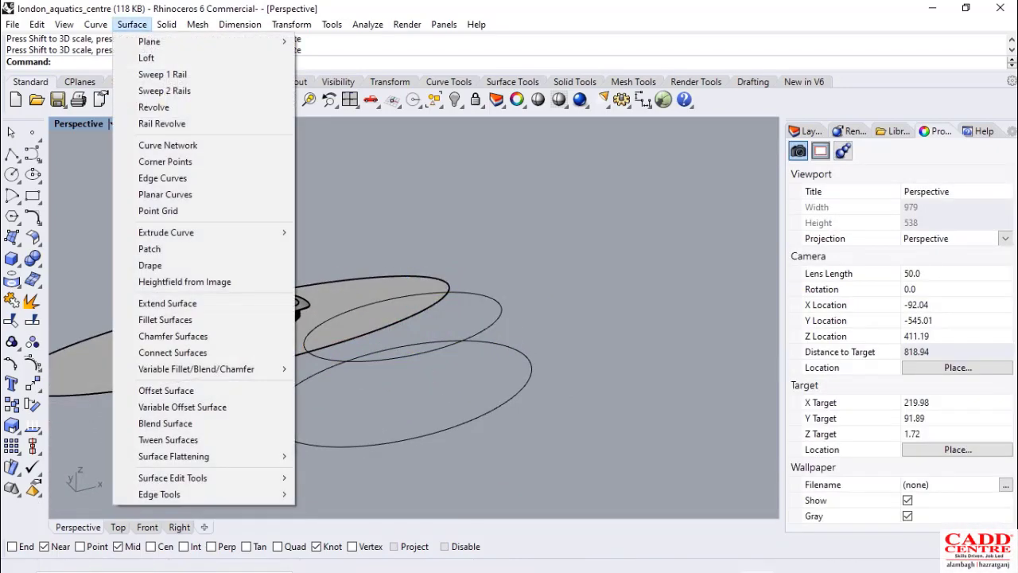
click(146, 58)
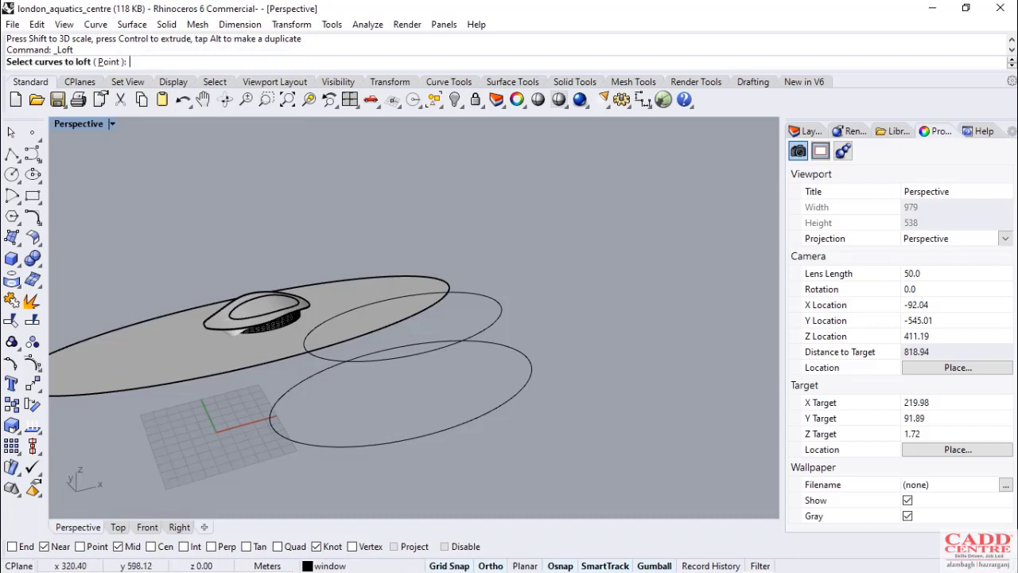
click(499, 407)
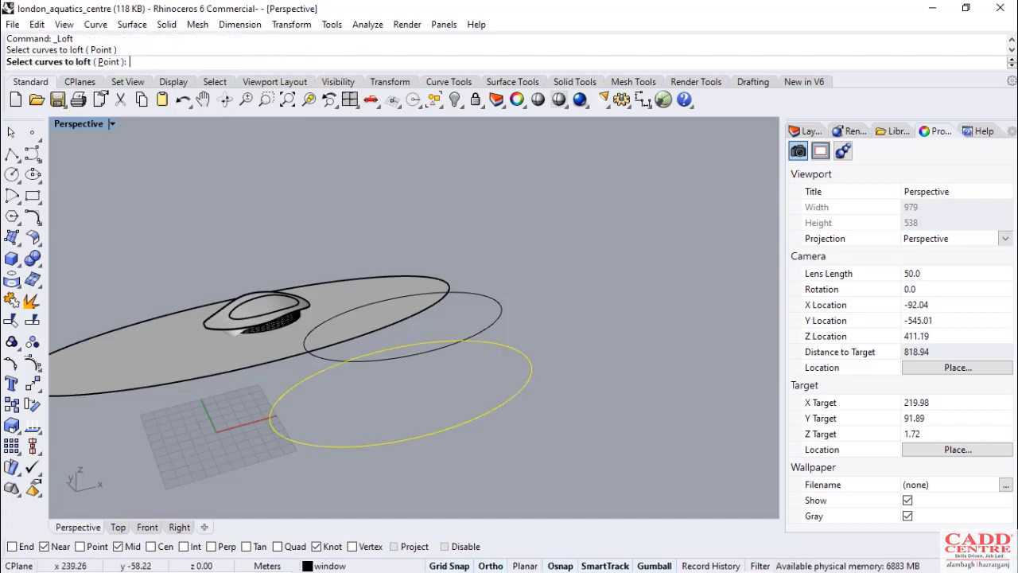
click(492, 360)
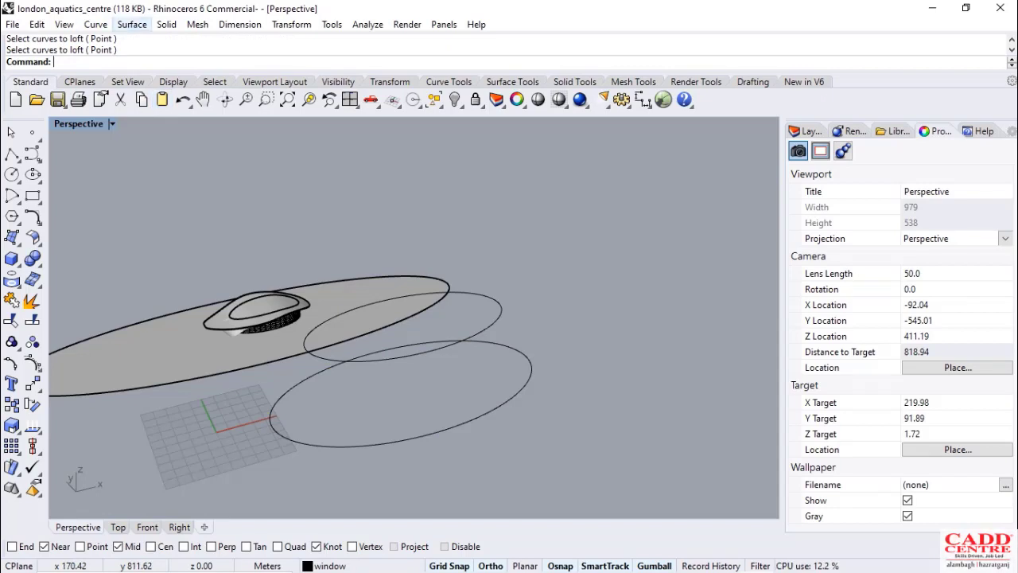
Loft the lower and raised ellipses into a tapered wall, using Normal style and Do not simplify
click(132, 24)
click(146, 59)
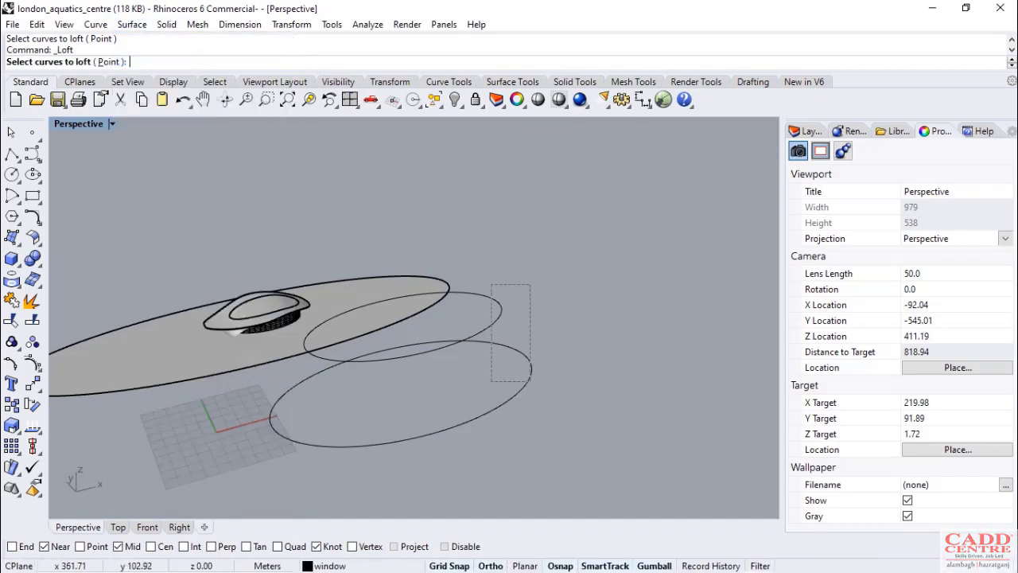
drag(492, 381, 493, 381)
key(Return)
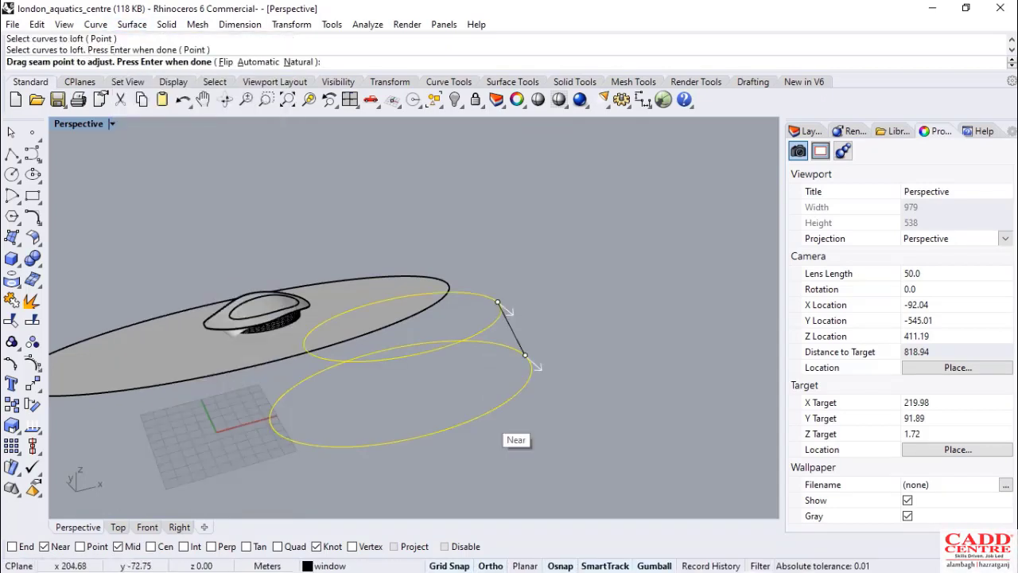
key(Return)
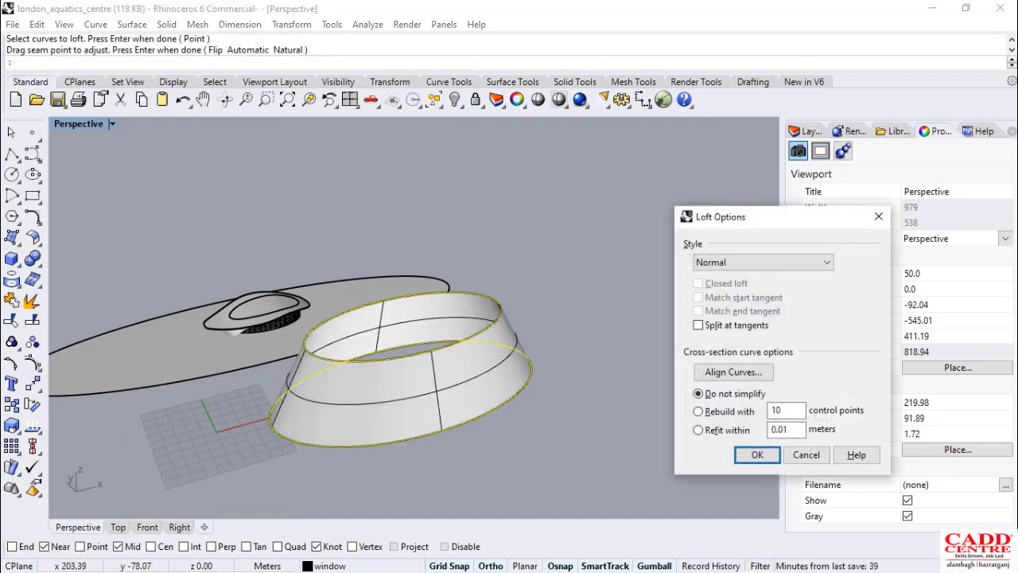
click(757, 454)
Examine the tapered lofted wall from several angles and compare it with the glazing grid beneath the roof
scroll(437, 383, up, 4)
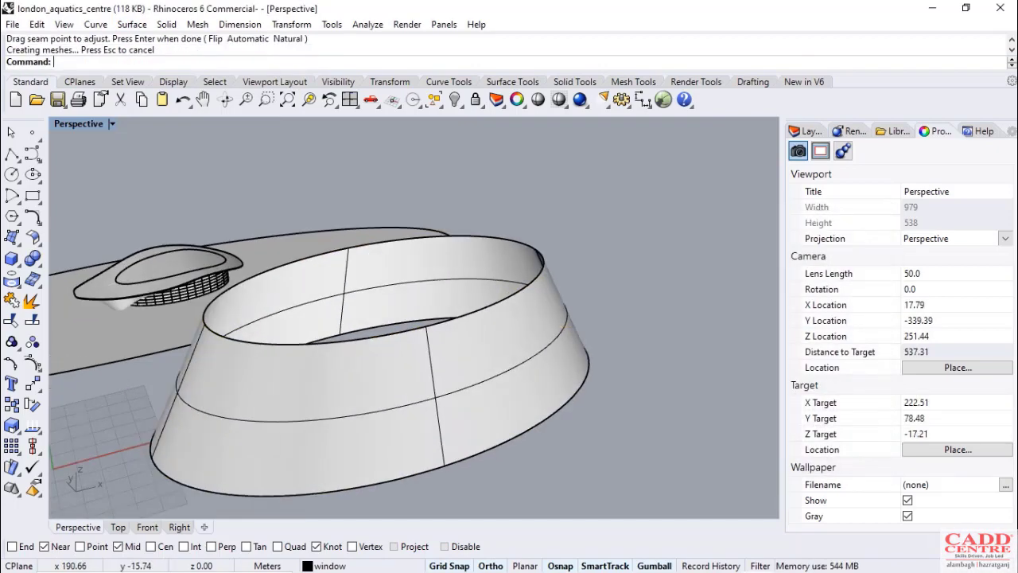
scroll(449, 378, down, 4)
right_drag(365, 394, 427, 350)
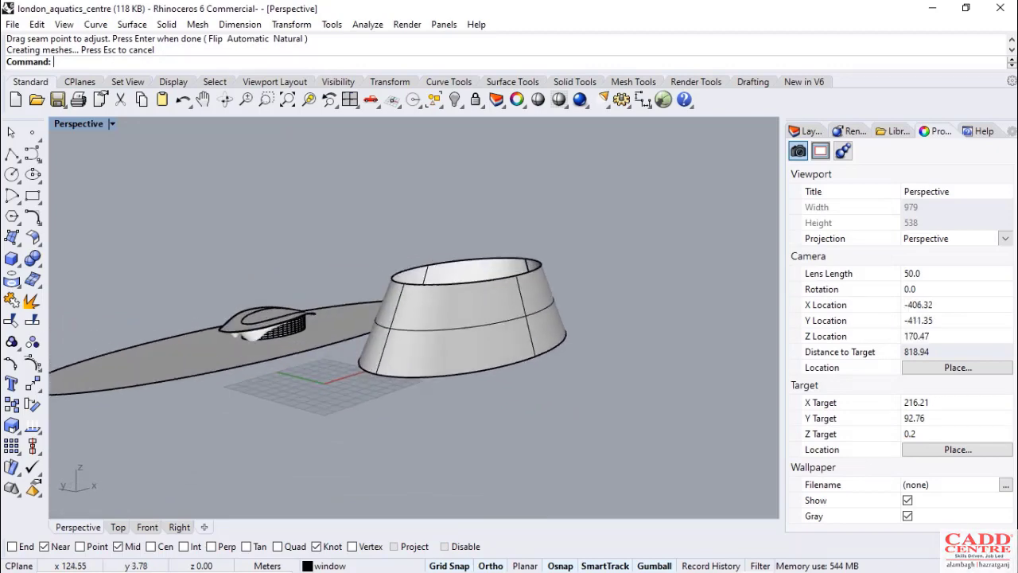
scroll(348, 330, up, 10)
scroll(163, 328, up, 8)
scroll(326, 331, down, 20)
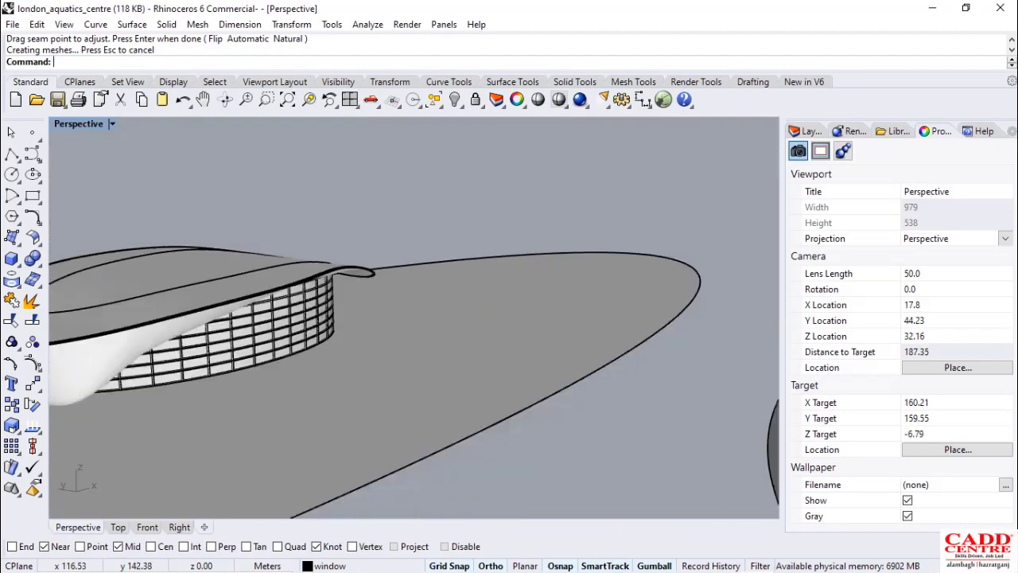
scroll(325, 331, down, 2)
scroll(445, 337, up, 8)
scroll(445, 336, down, 6)
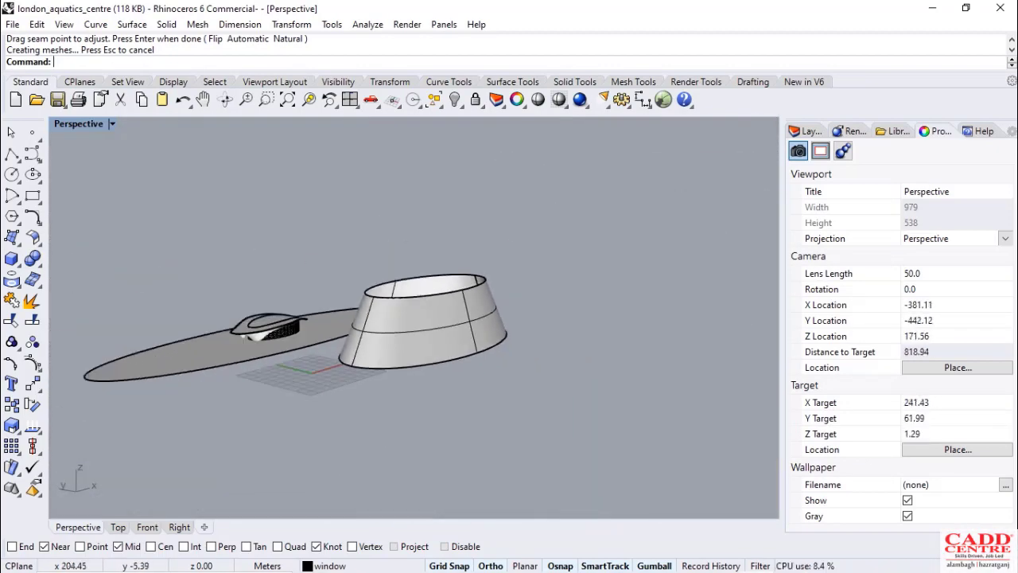
right_drag(447, 342, 439, 366)
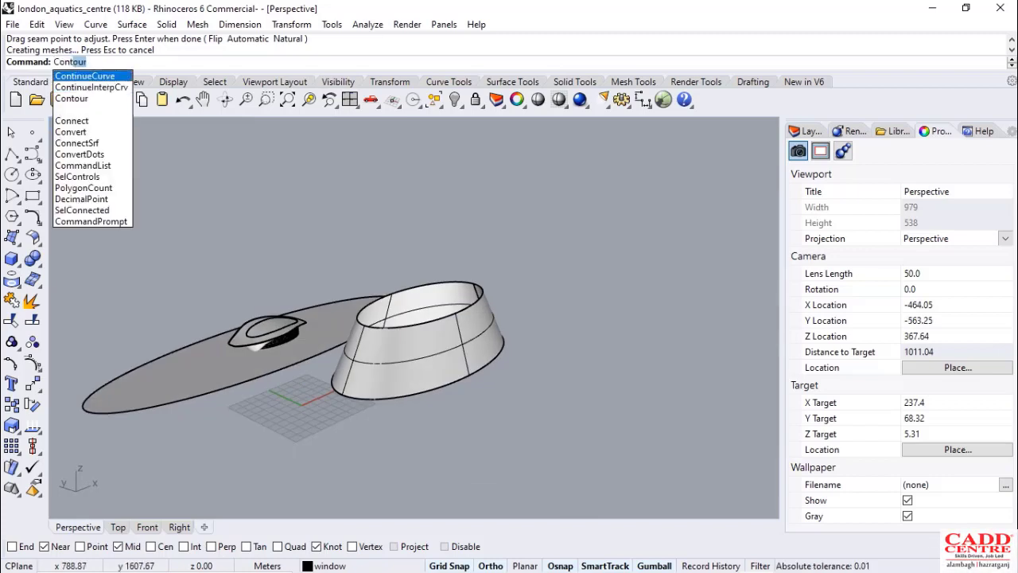
Generate Contour curves on the lofted wall along the X direction at a spacing of 2.00 m
key(Return)
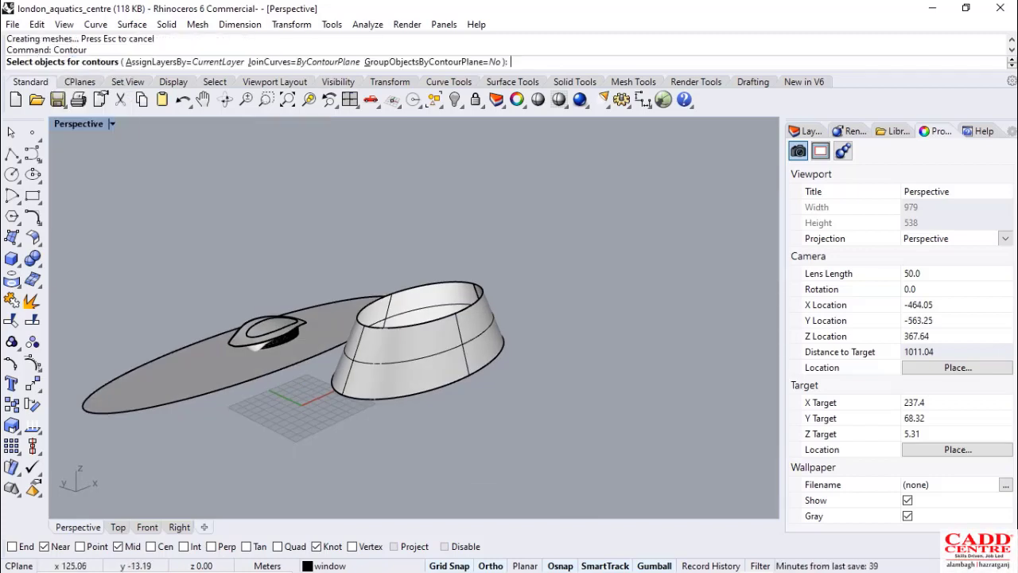
click(358, 354)
key(Return)
scroll(404, 376, down, 1)
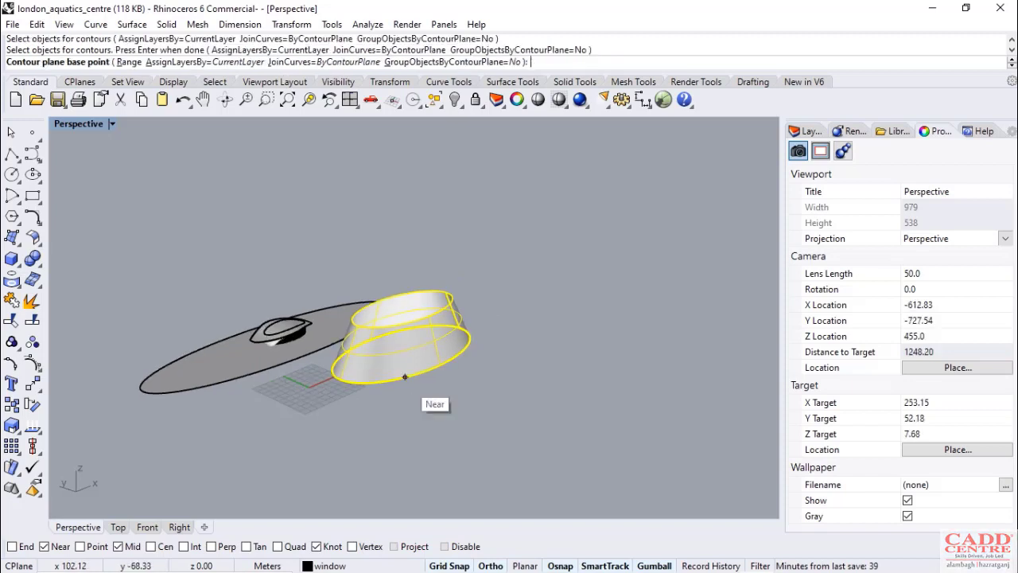
click(393, 422)
click(515, 358)
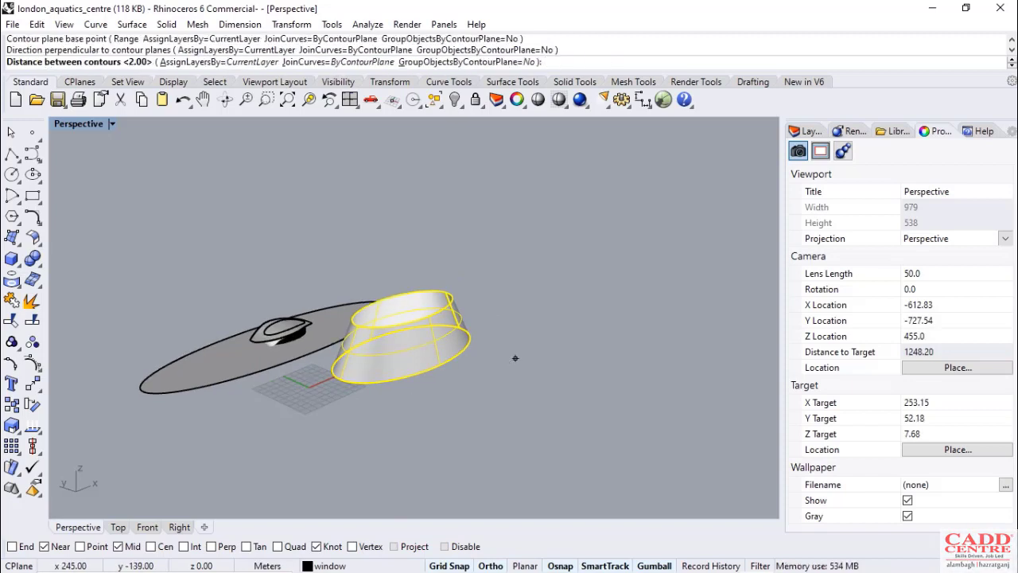
key(Return)
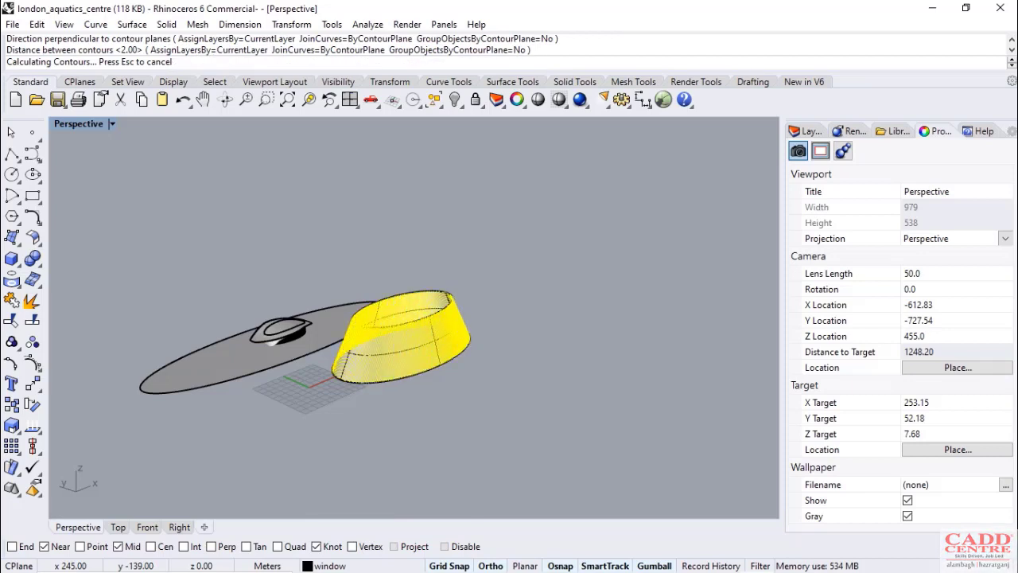
Examine the contour lines on the tapered wall up close and from outside, checking their spacing and slant
scroll(404, 344, up, 15)
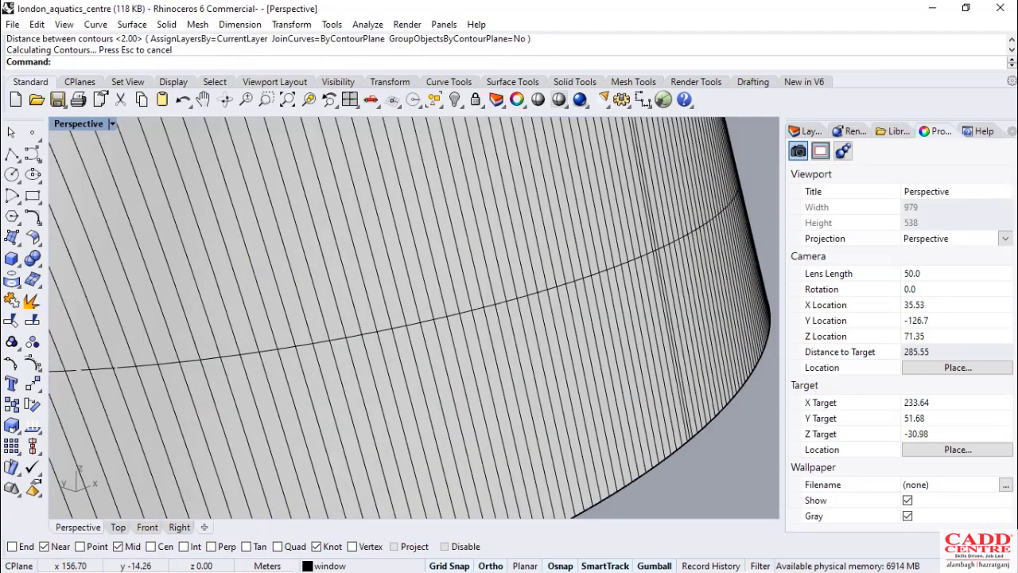
scroll(405, 338, down, 9)
mouse_move(406, 338)
right_down()
mouse_move(501, 278)
mouse_move(568, 310)
mouse_move(385, 346)
mouse_move(288, 307)
mouse_move(283, 276)
mouse_move(509, 346)
mouse_move(537, 322)
mouse_move(534, 252)
mouse_move(469, 346)
mouse_move(342, 296)
mouse_move(394, 290)
mouse_move(420, 347)
mouse_move(401, 347)
right_up()
scroll(284, 276, up, 8)
scroll(284, 276, down, 7)
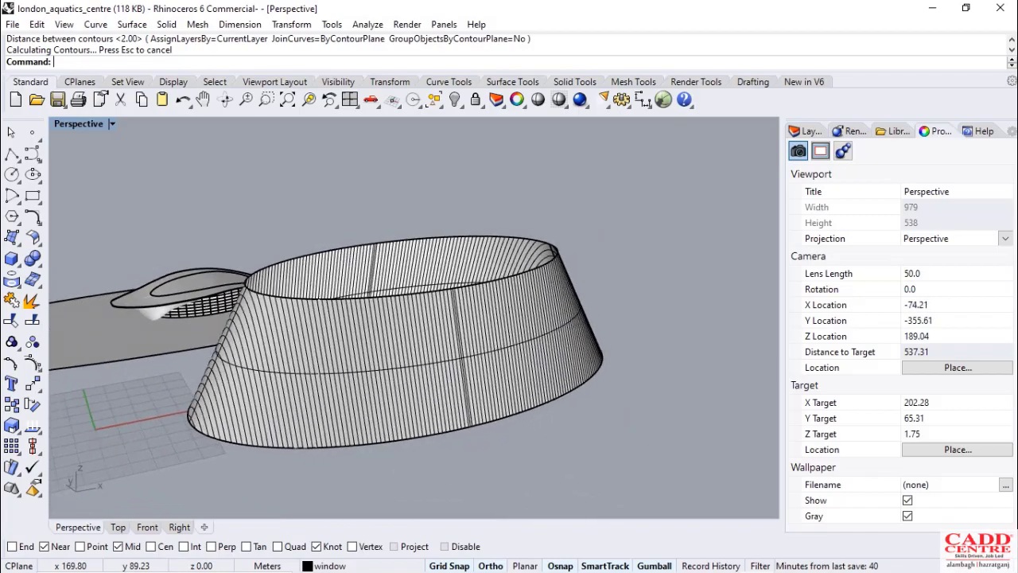
scroll(400, 348, down, 6)
scroll(371, 359, up, 8)
scroll(366, 359, down, 6)
scroll(381, 353, up, 7)
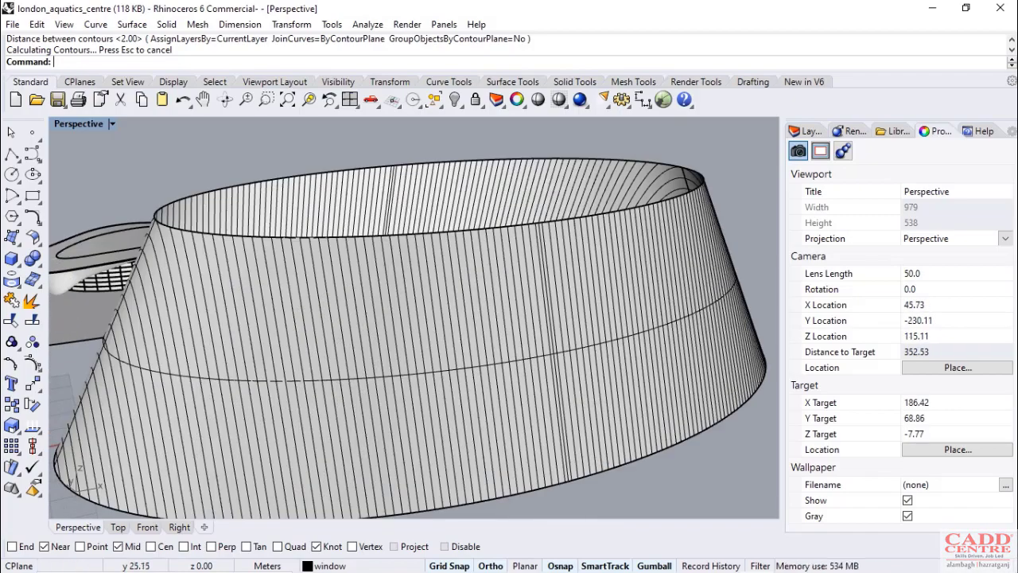
scroll(385, 349, down, 5)
scroll(385, 348, up, 7)
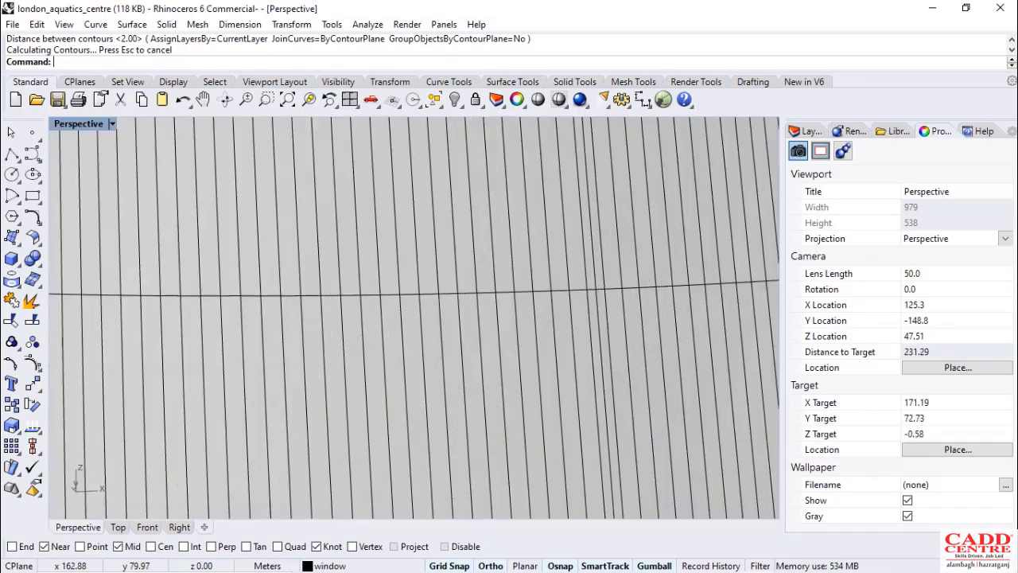
scroll(385, 348, down, 5)
right_drag(385, 349, 389, 445)
scroll(374, 334, up, 3)
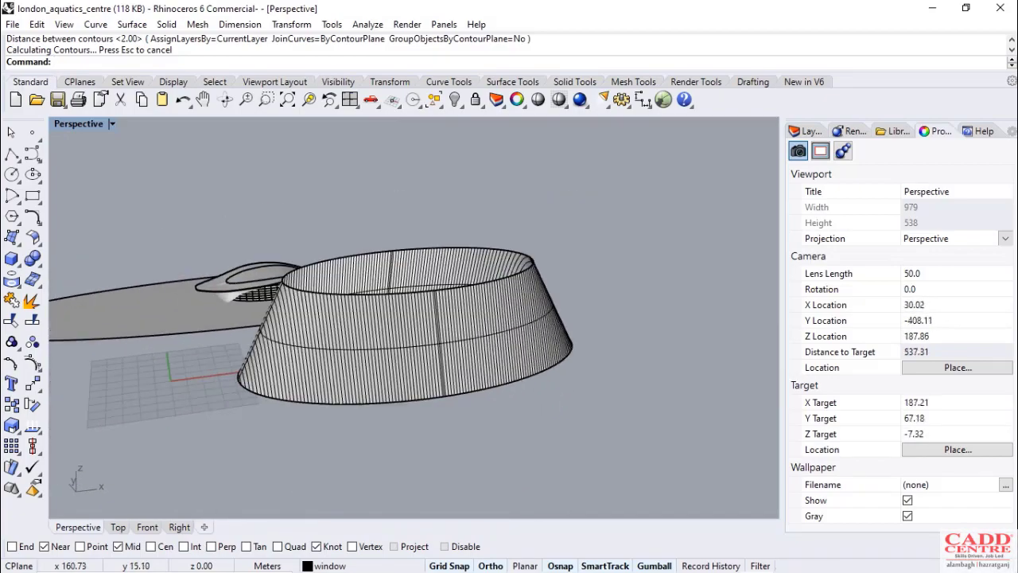
scroll(399, 342, up, 14)
scroll(400, 343, down, 12)
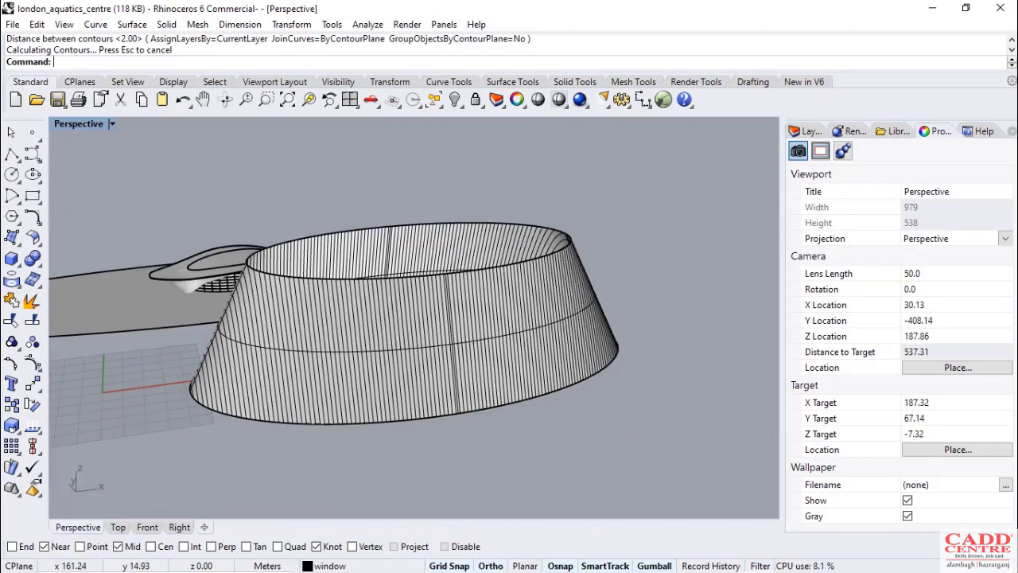
Compare the contoured wall with the building's roof and glazing grid from low and raised viewpoints
right_drag(399, 343, 488, 327)
scroll(488, 325, down, 6)
scroll(375, 319, up, 10)
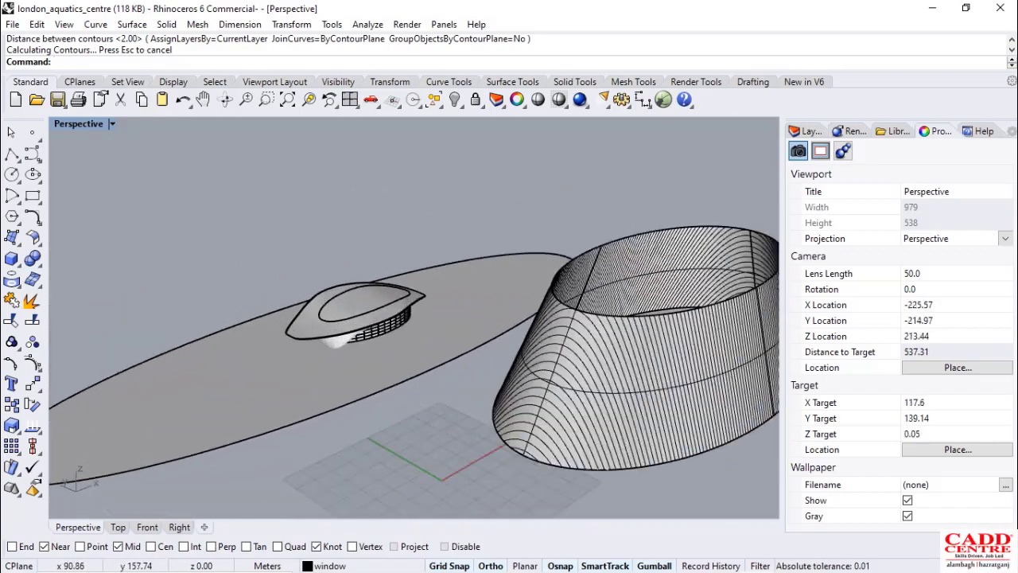
right_drag(380, 358, 308, 312)
scroll(265, 343, down, 6)
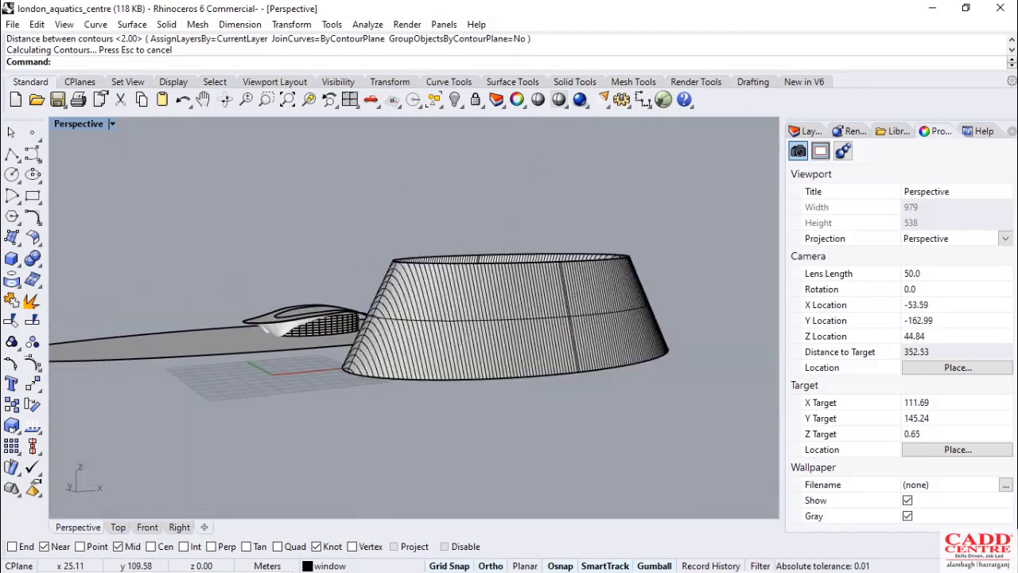
scroll(313, 318, up, 10)
scroll(312, 318, down, 6)
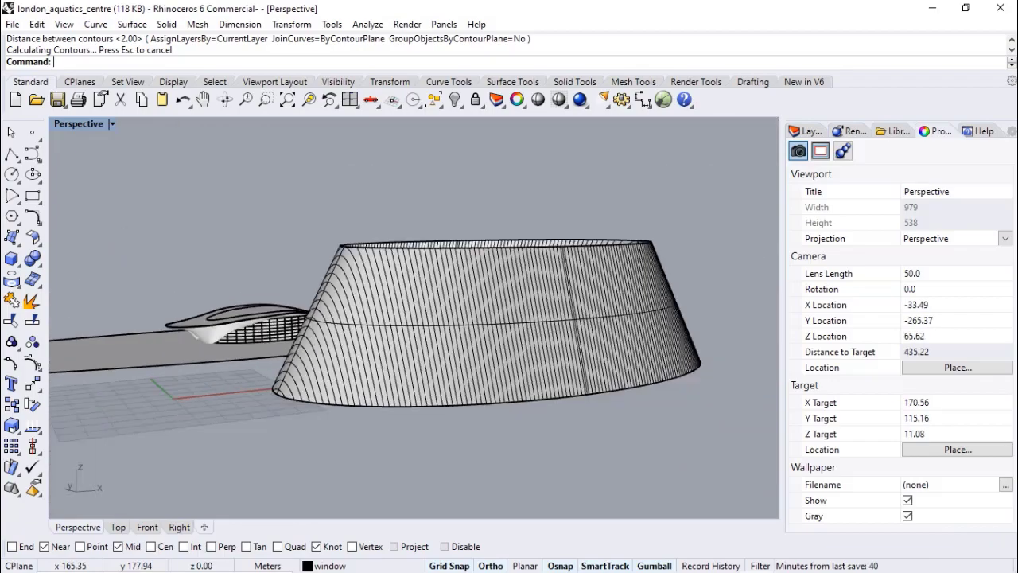
right_drag(493, 330, 472, 334)
scroll(506, 318, up, 8)
scroll(414, 318, down, 10)
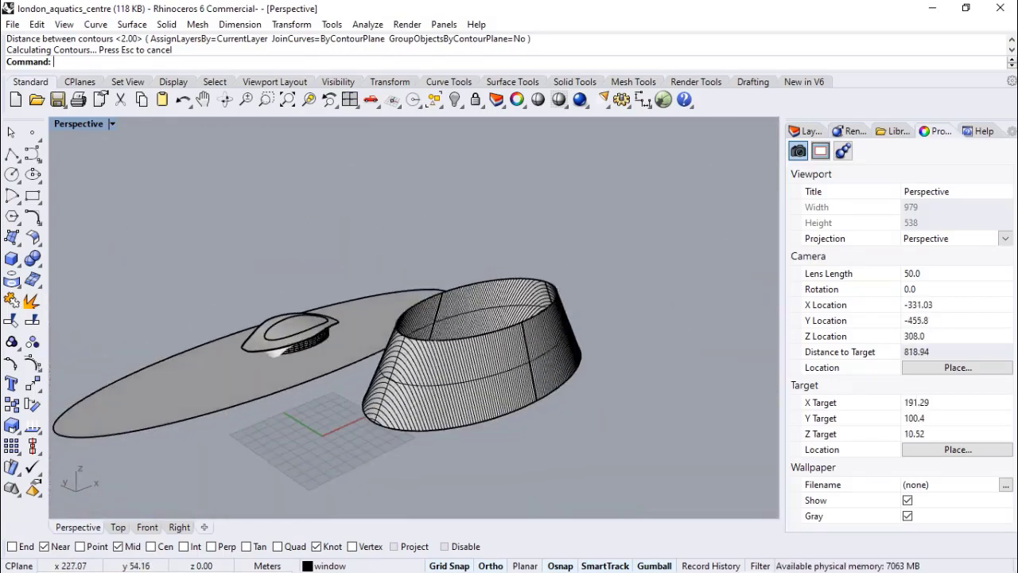